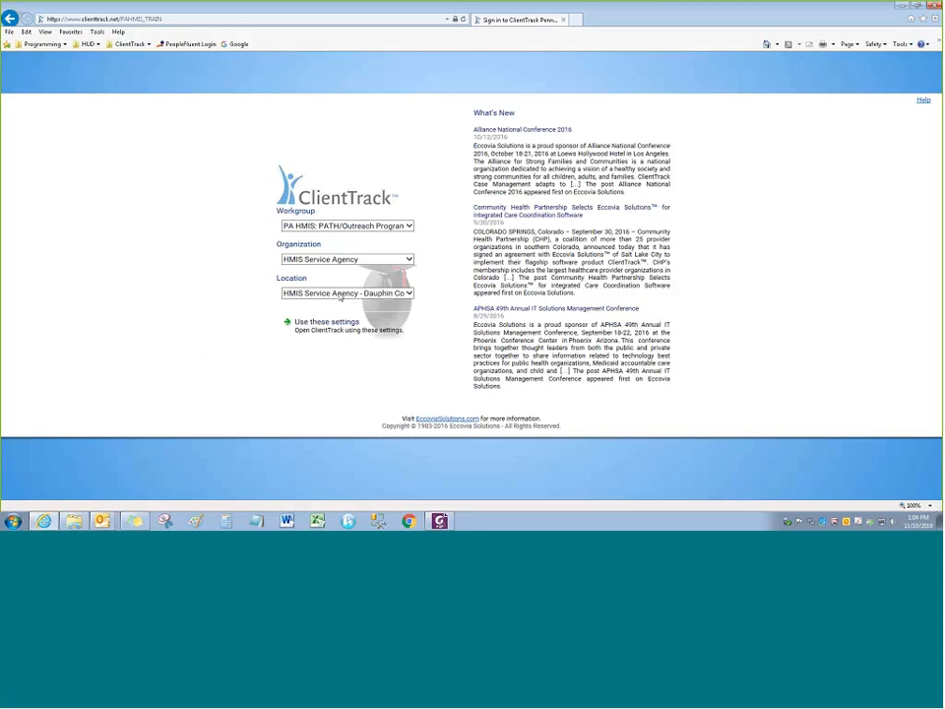
Keep the PA HMIS: PATH/Outreach Program workgroup and Dauphin County location, then launch ClientTrack
click(347, 225)
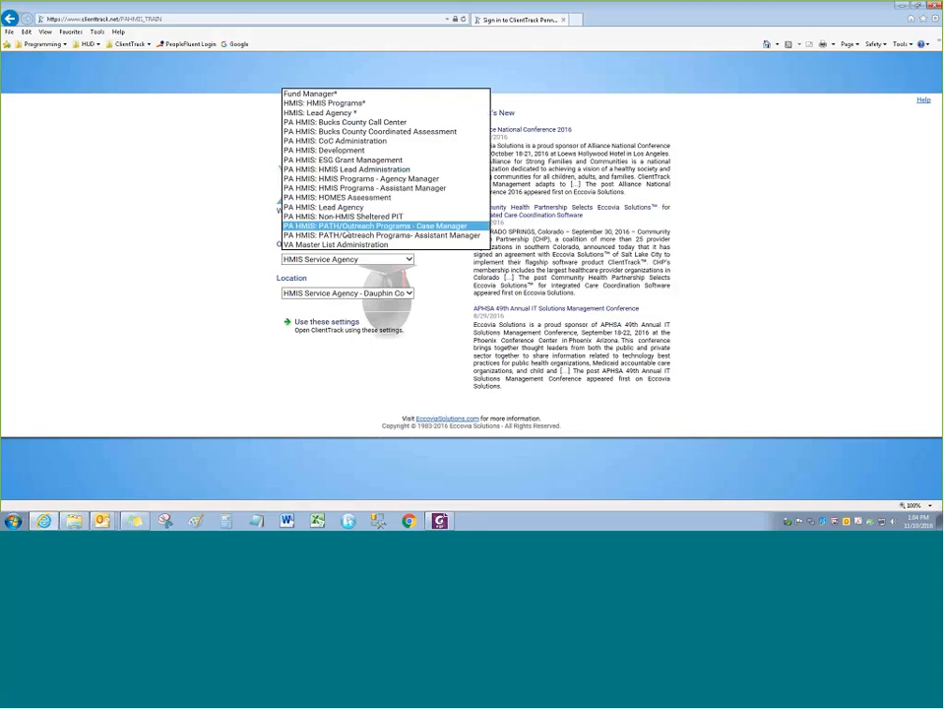
click(247, 224)
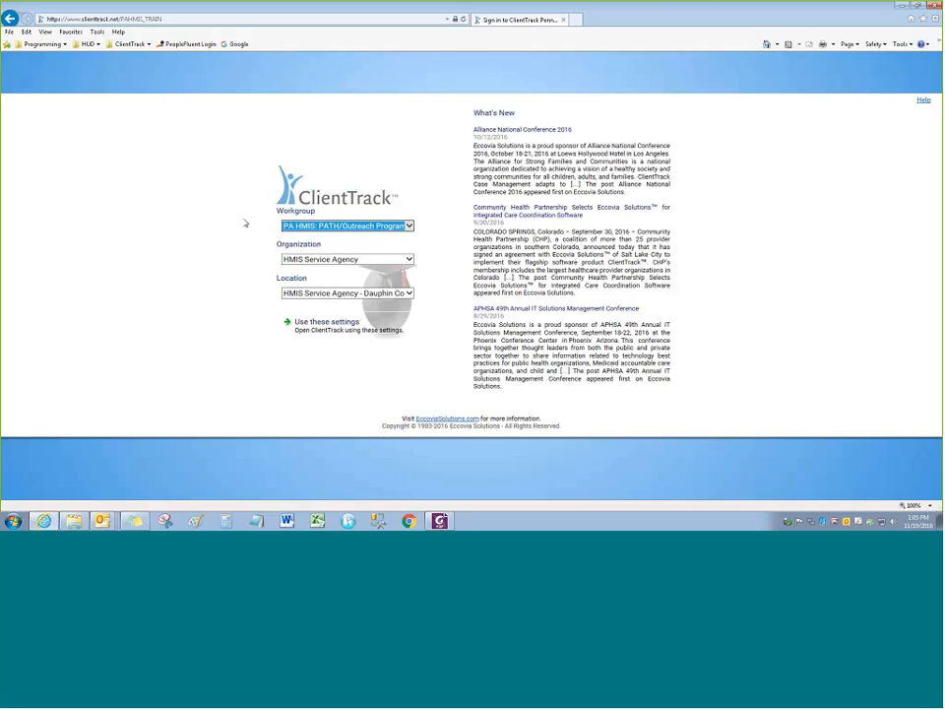
click(241, 227)
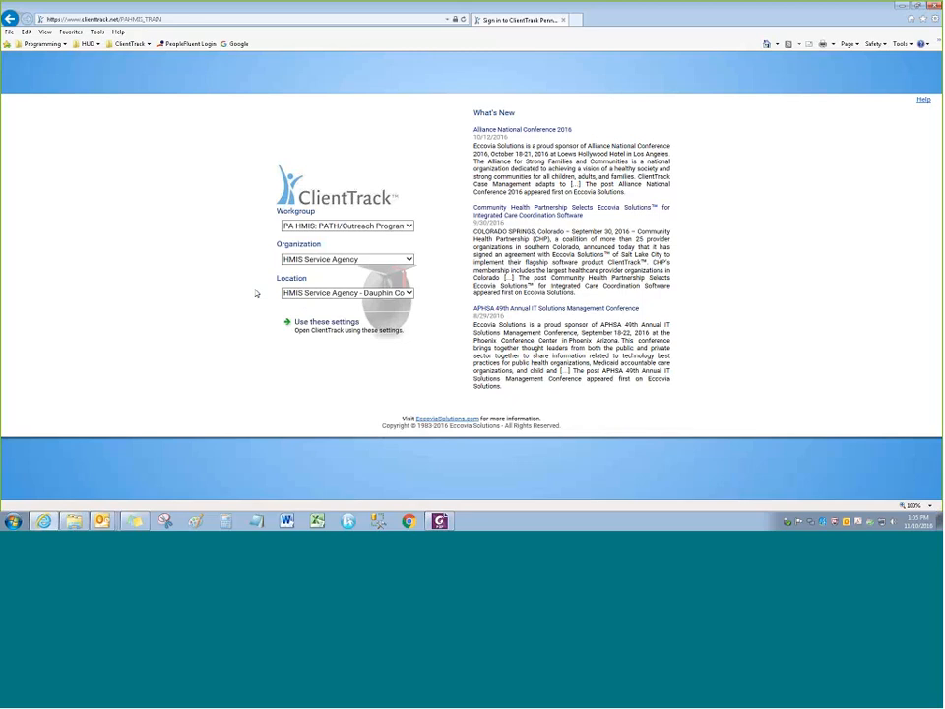
click(315, 293)
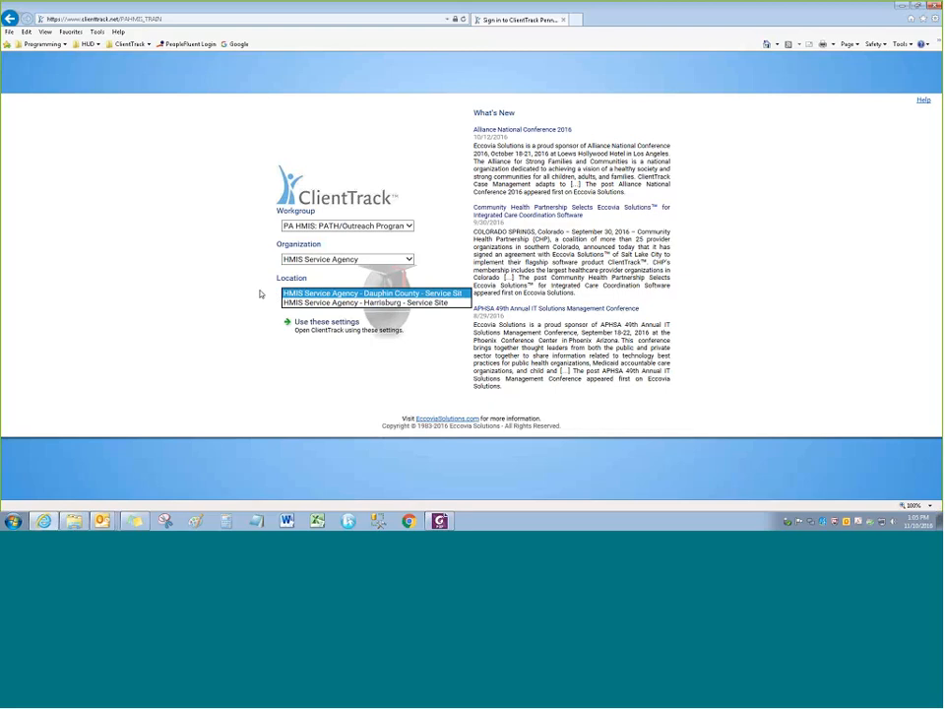
click(241, 293)
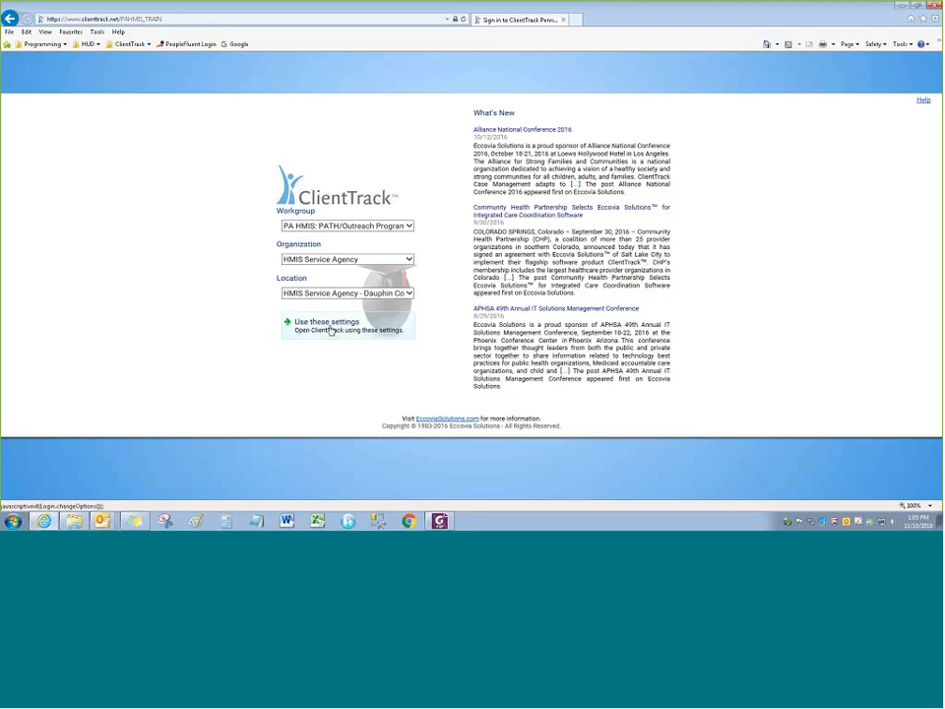
click(320, 293)
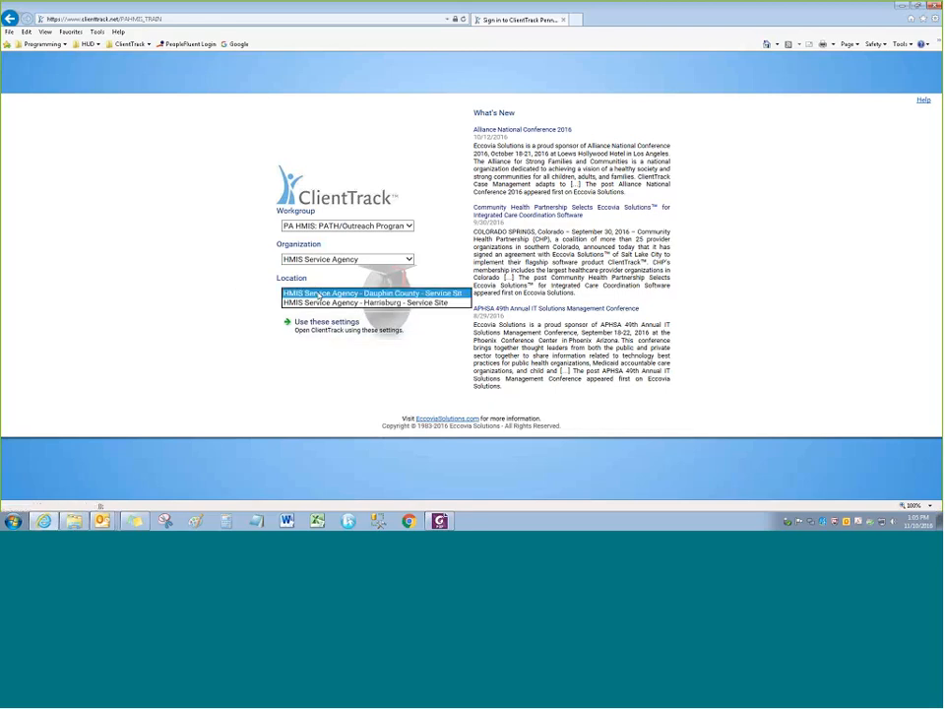
click(320, 293)
click(324, 321)
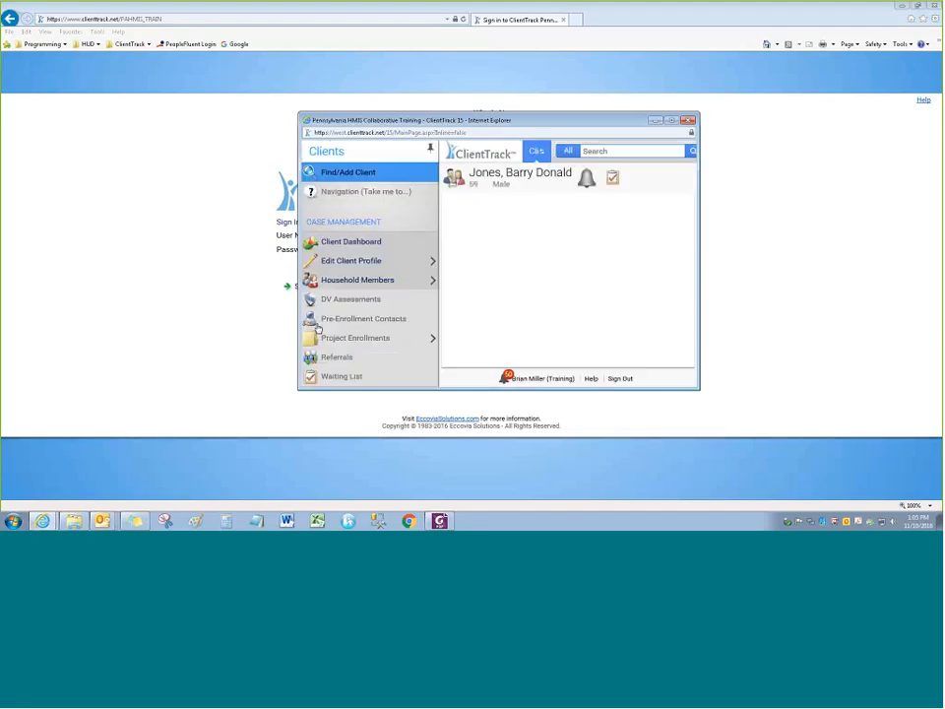
Move the ClientTrack window up and left, then maximize it over the client dashboard
drag(563, 129, 492, 90)
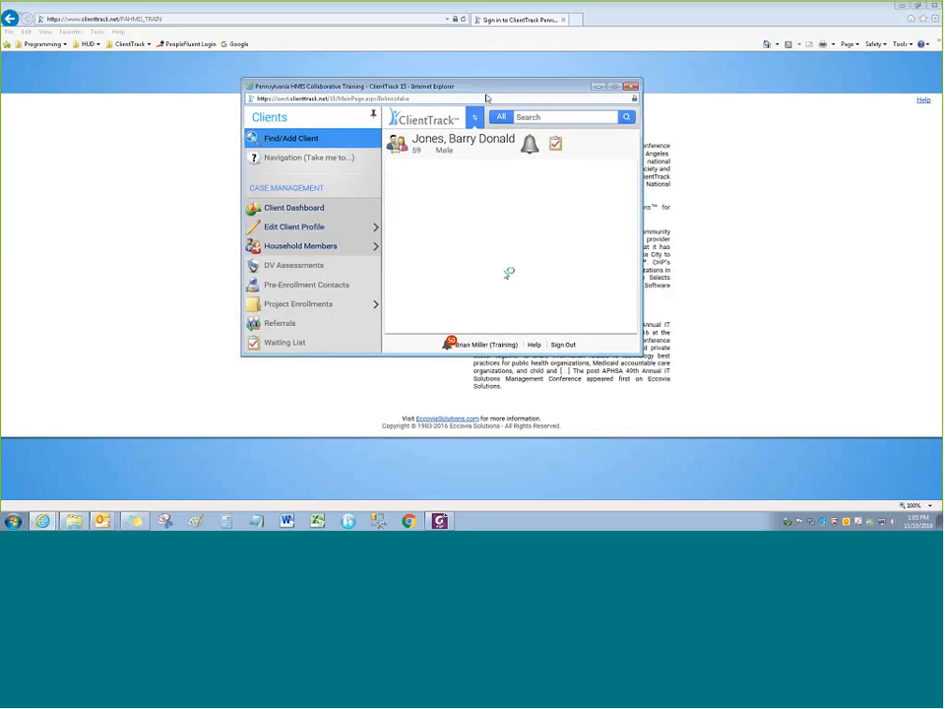
click(616, 86)
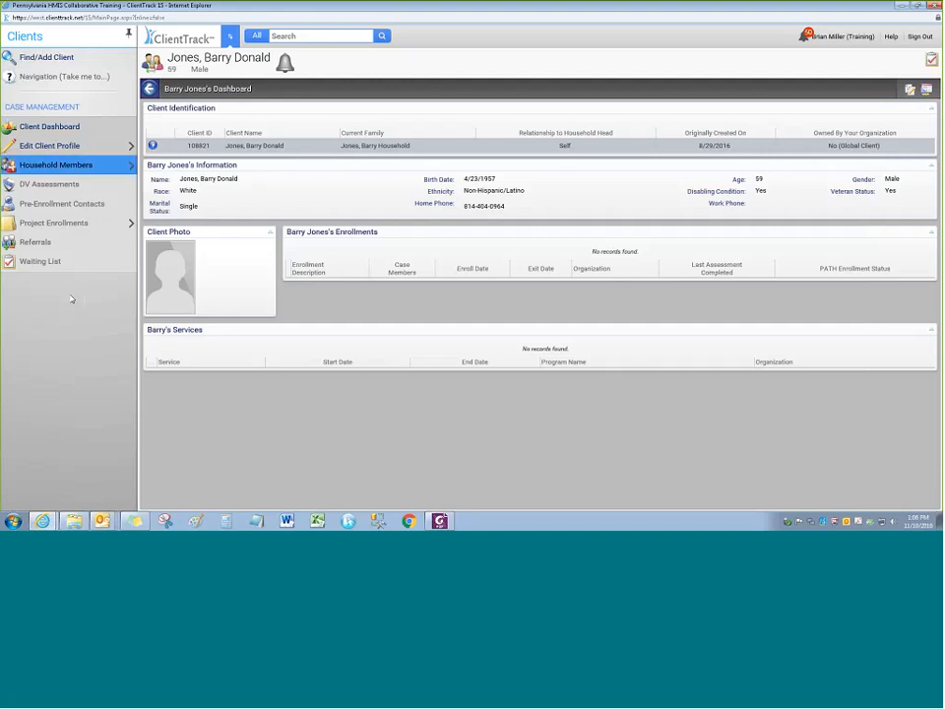
Unpin the sidebar so the dashboard widens, and show the workspace switcher
click(128, 36)
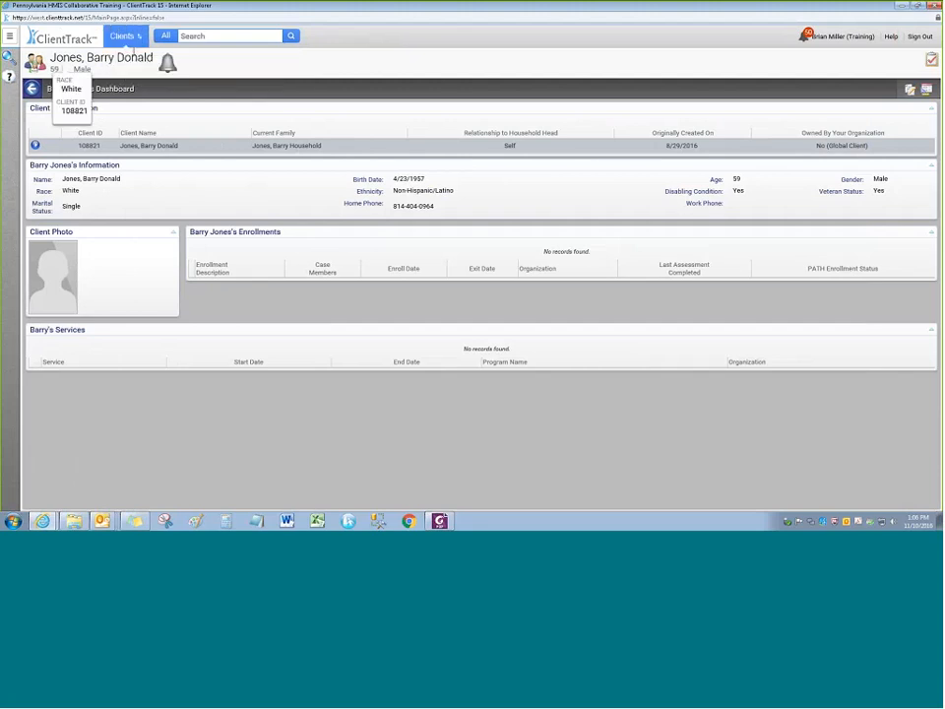
click(127, 39)
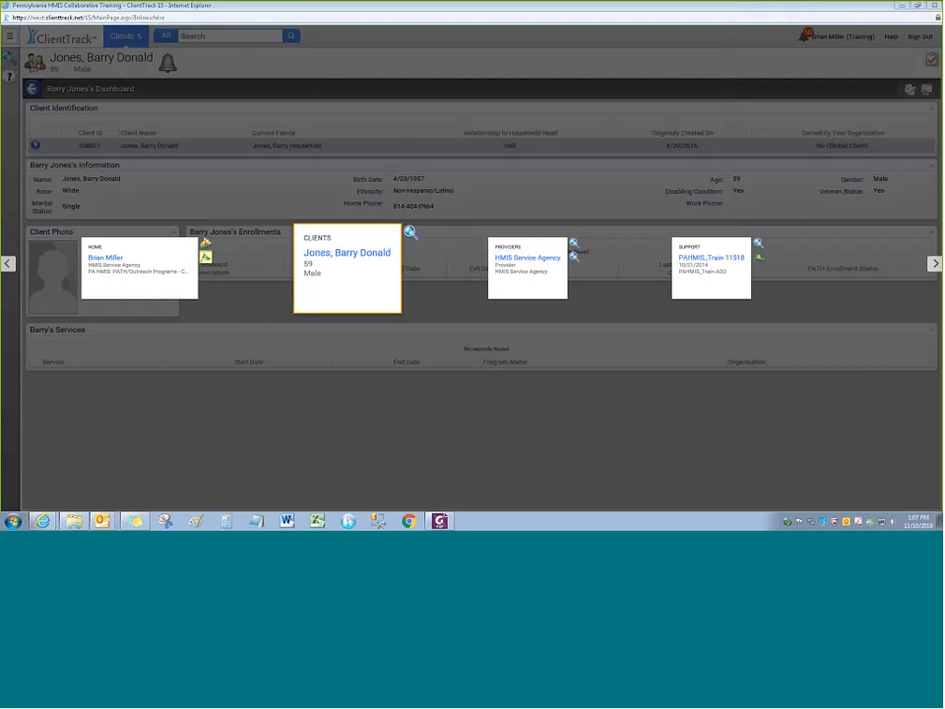
Browse the workspace carousel to Providers and back, then choose the Home workspace
click(935, 264)
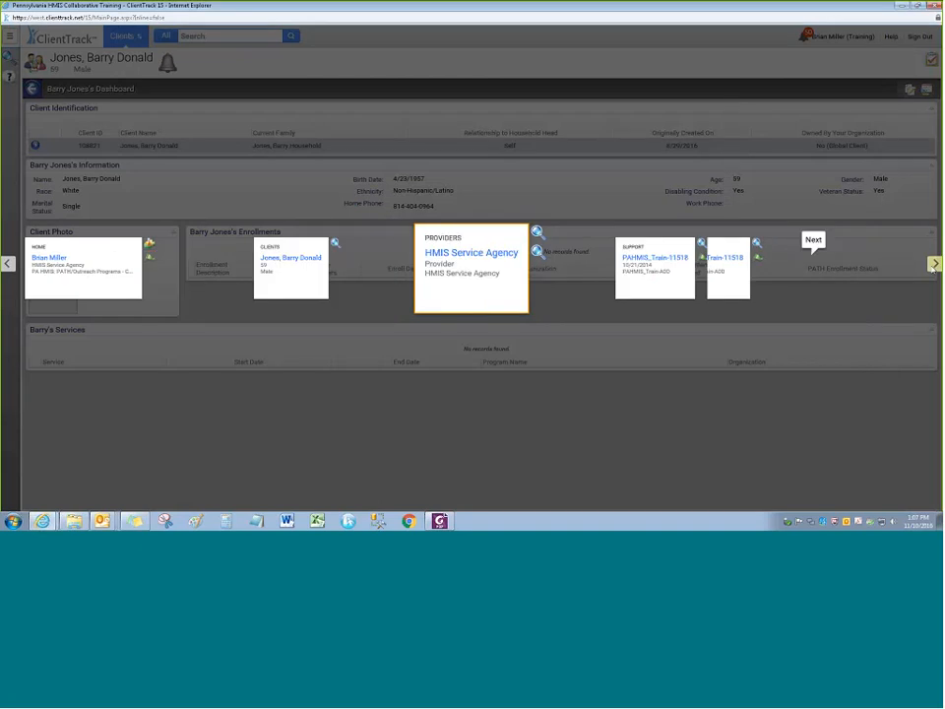
click(7, 263)
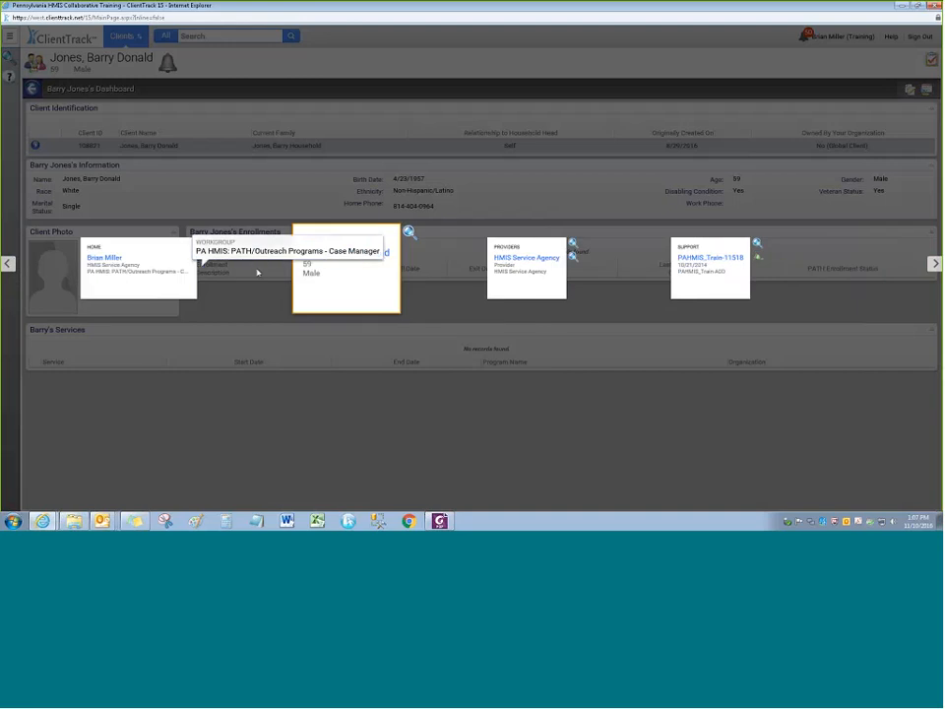
click(143, 268)
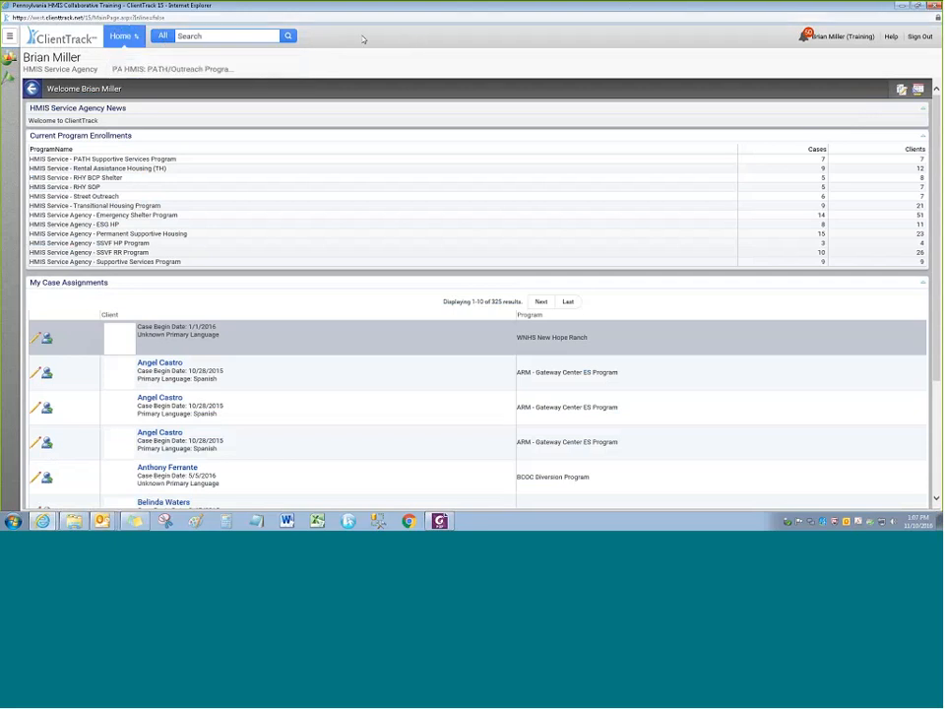
Pin the Home side menu open and expand CASE MANAGER REPORTS and CLIENT MANAGEMENT
click(10, 36)
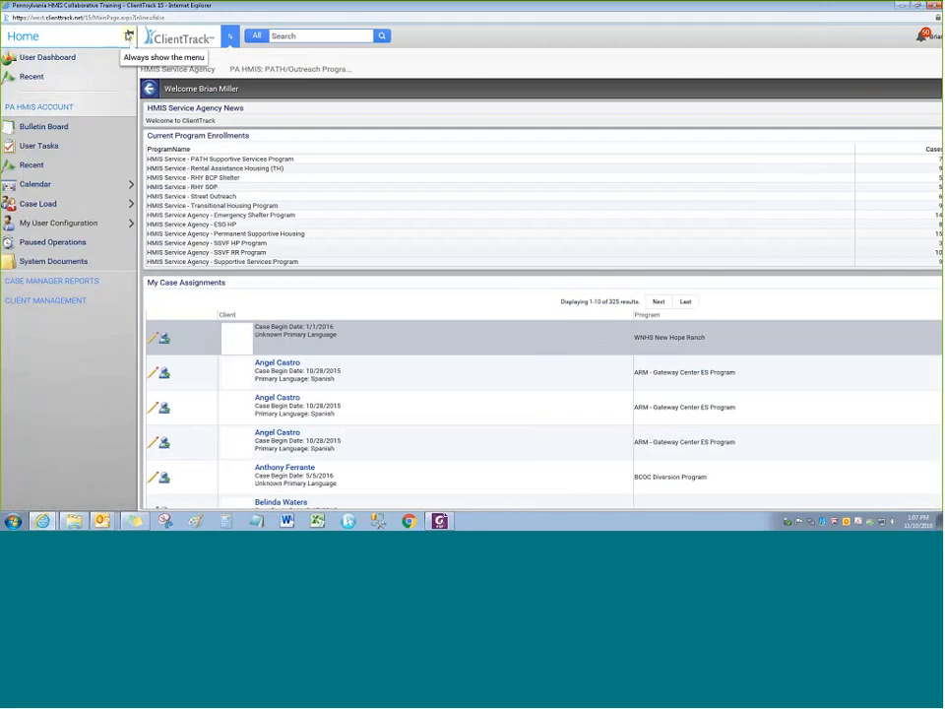
click(129, 35)
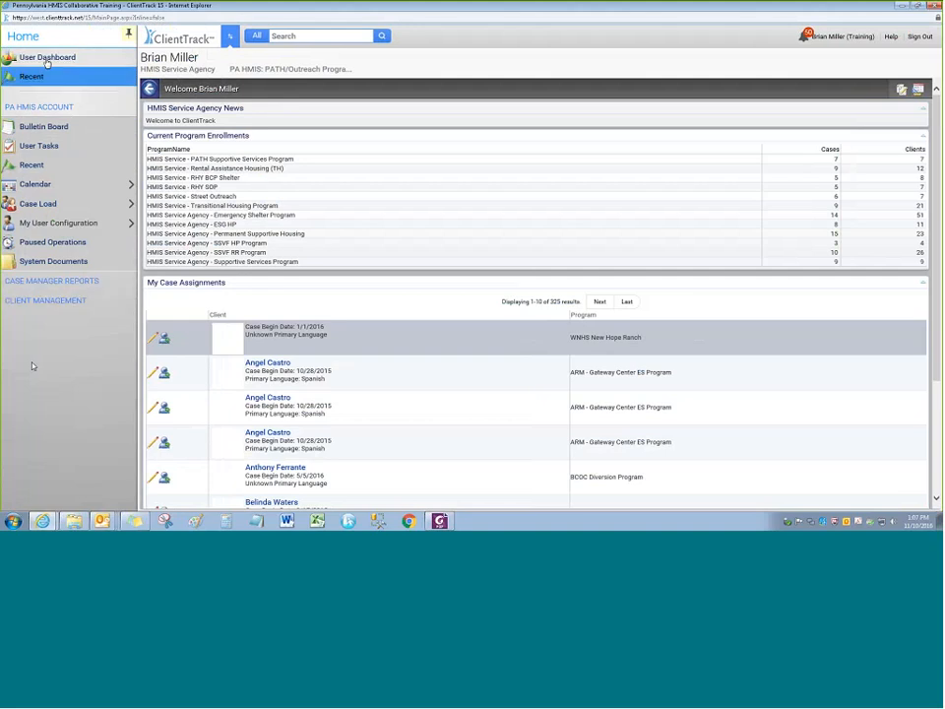
click(230, 36)
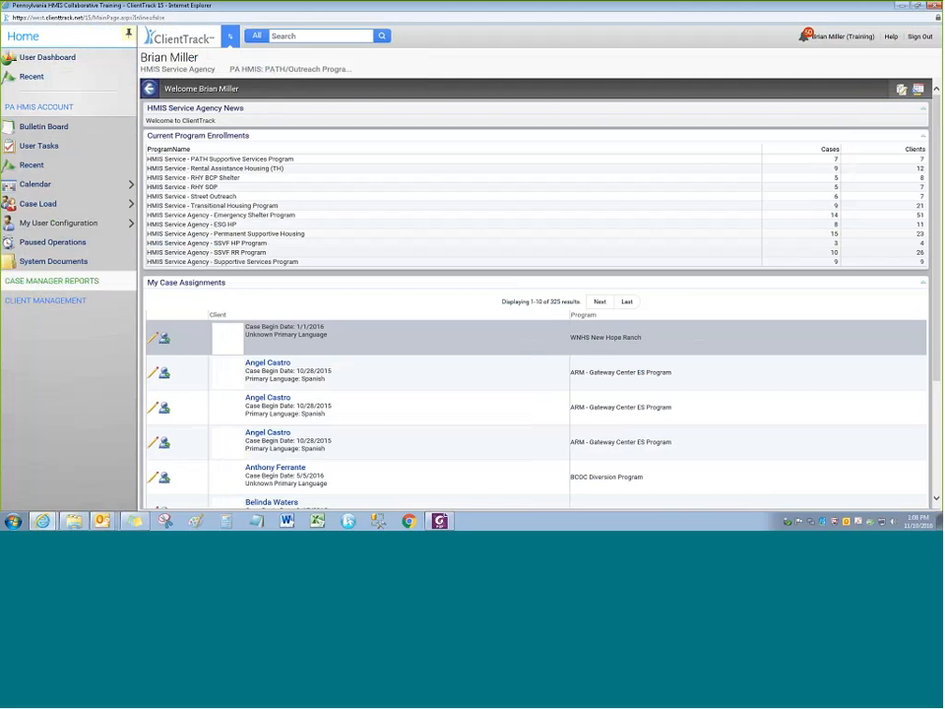
click(230, 39)
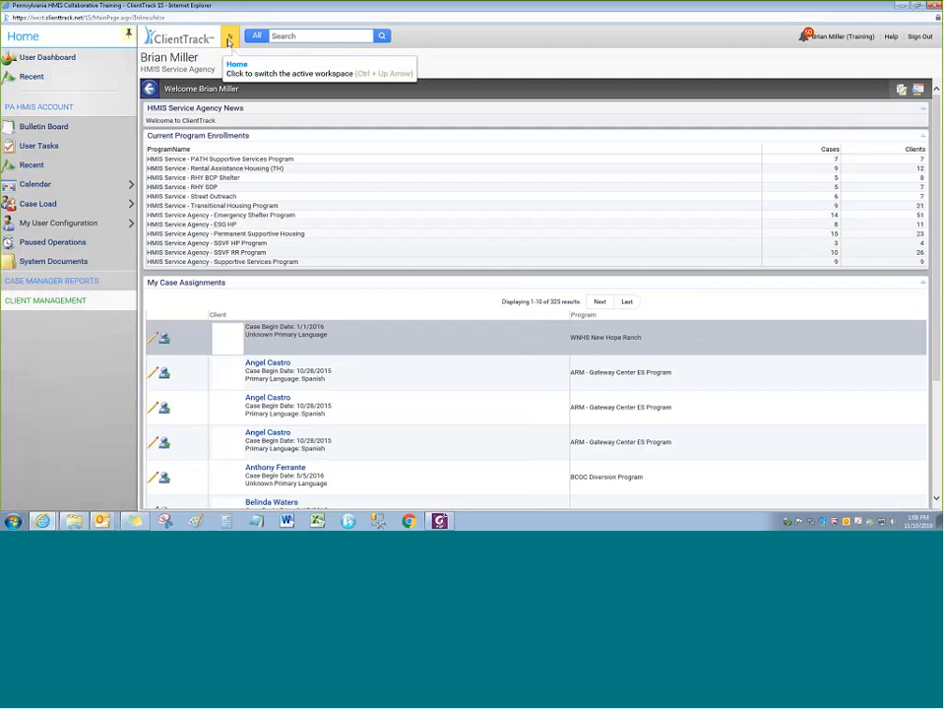
click(229, 39)
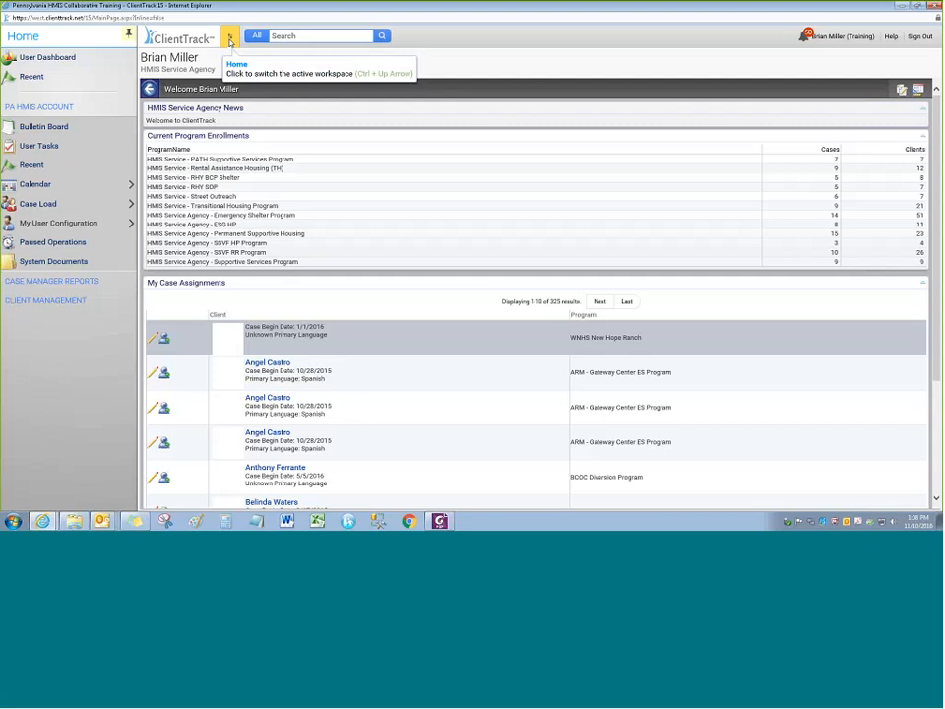
click(229, 39)
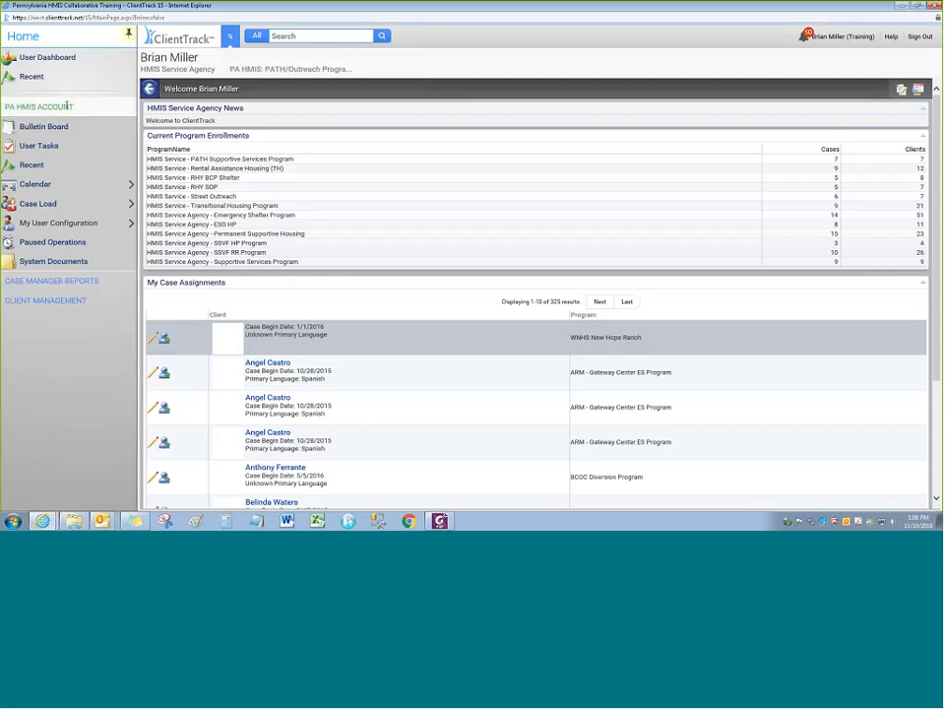
click(54, 282)
click(56, 244)
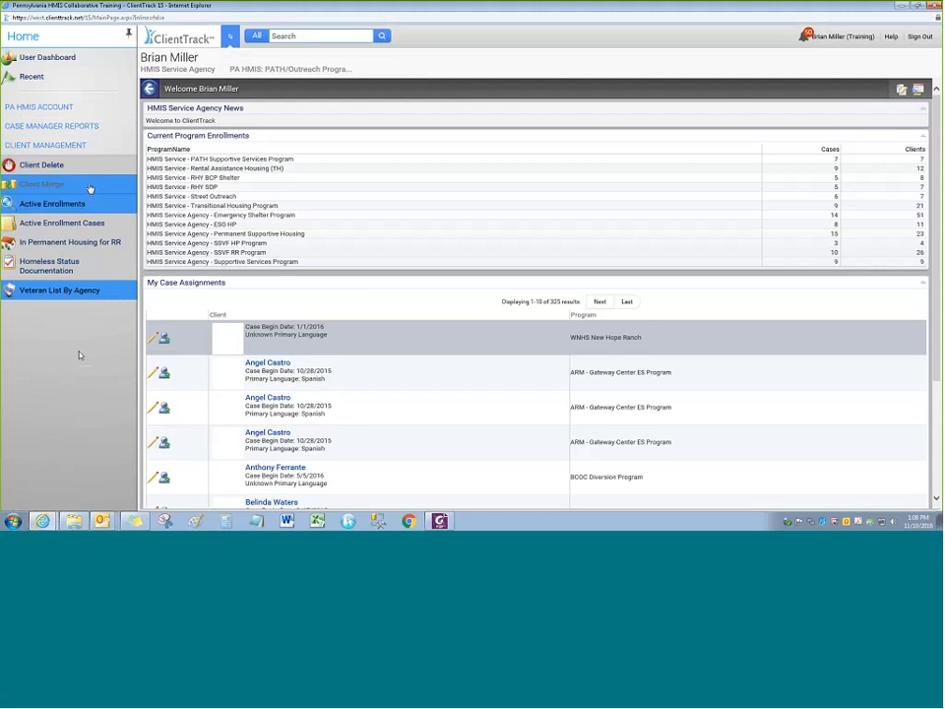
Collapse the report lists, expand PA HMIS ACCOUNT and view the Calendar options
click(65, 126)
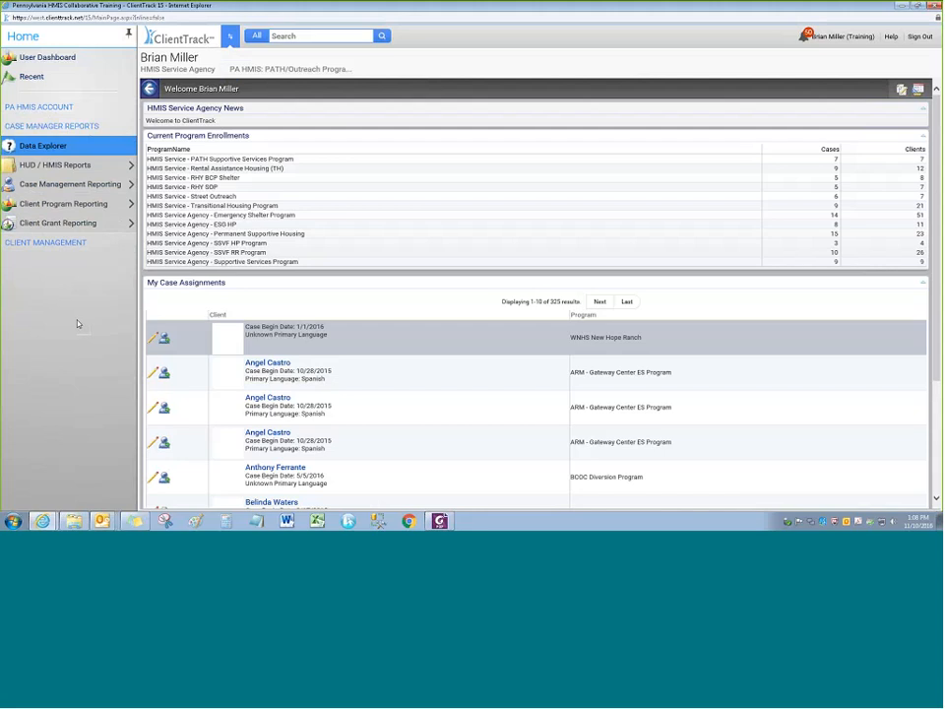
click(62, 106)
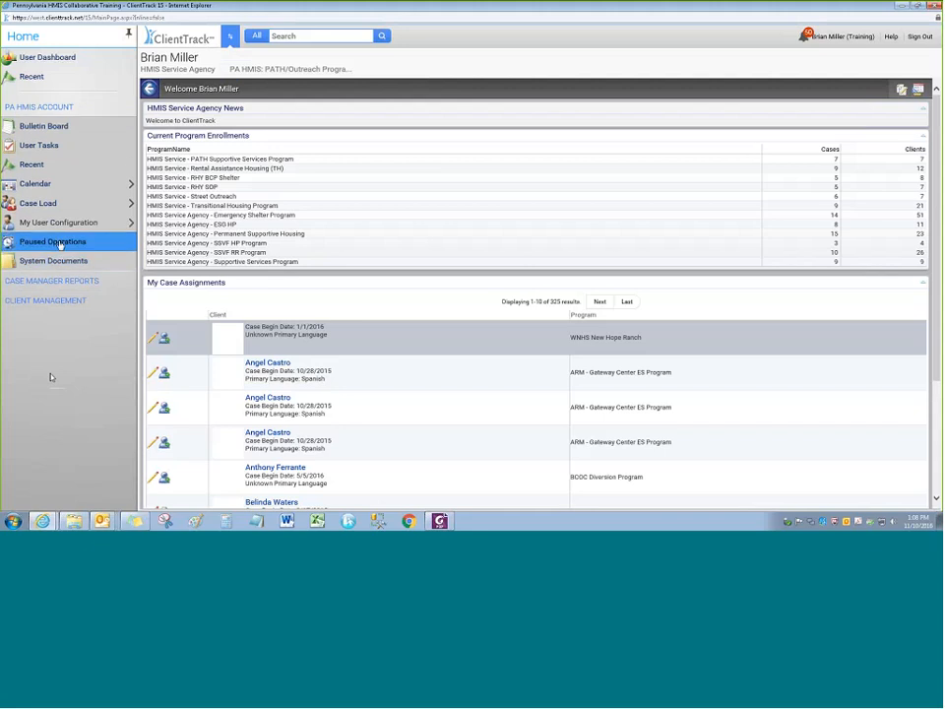
click(76, 196)
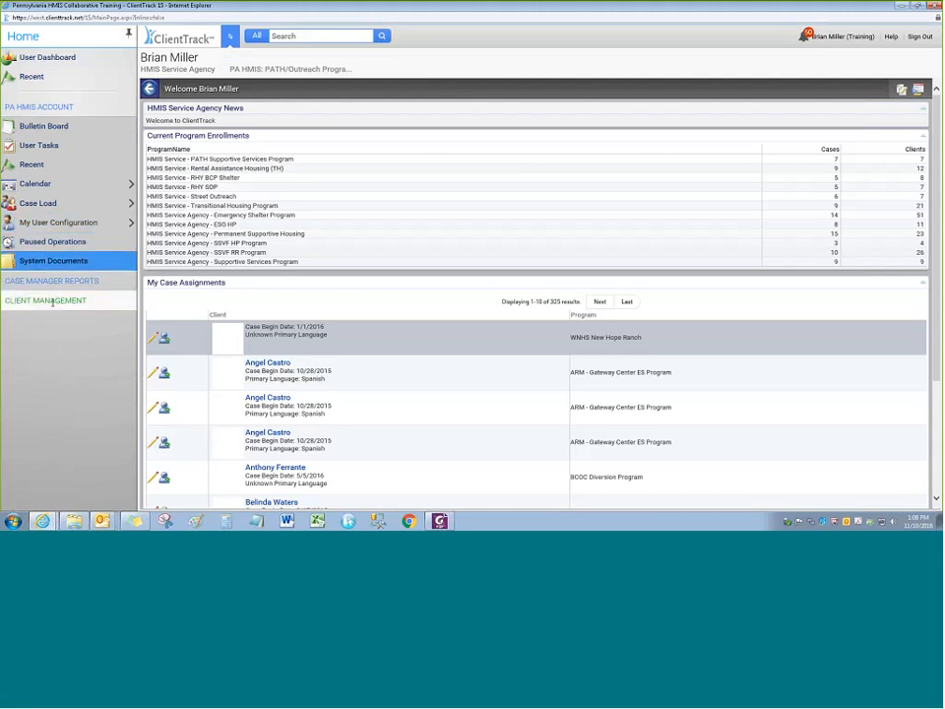
Go through HUD / HMIS Reports > Client Program Reporting > Data Quality Reports to Client Program Data Quality
click(76, 280)
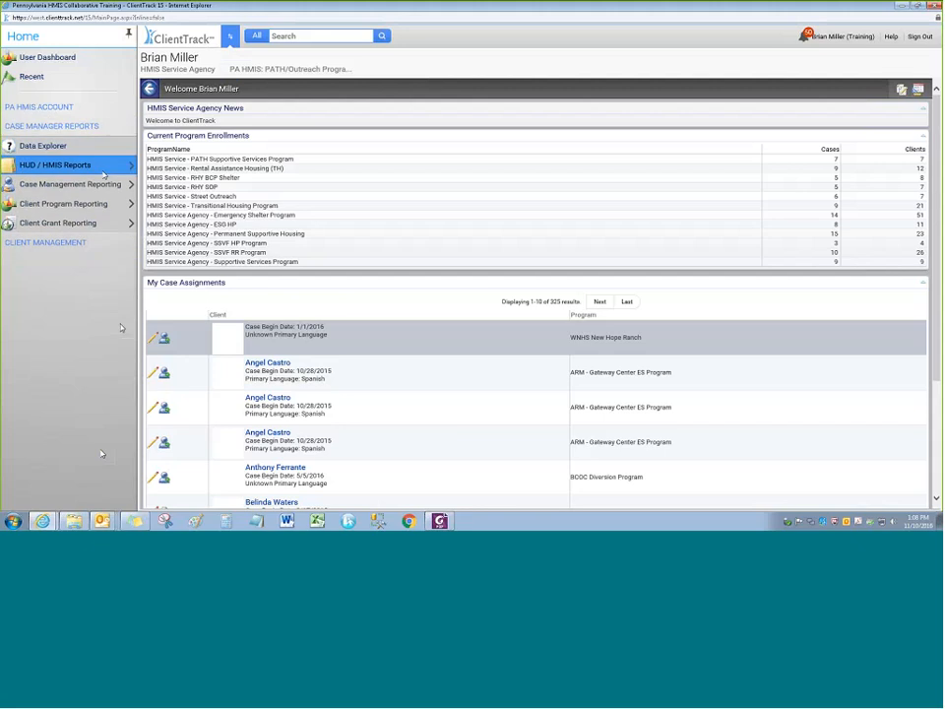
mouse_move(120, 170)
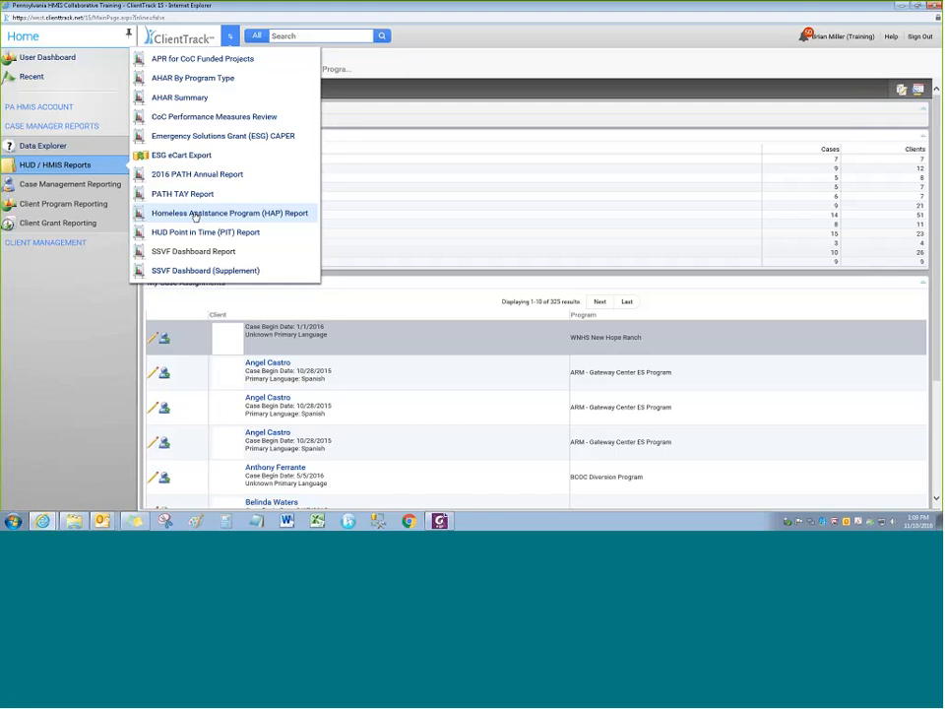
click(99, 172)
click(98, 172)
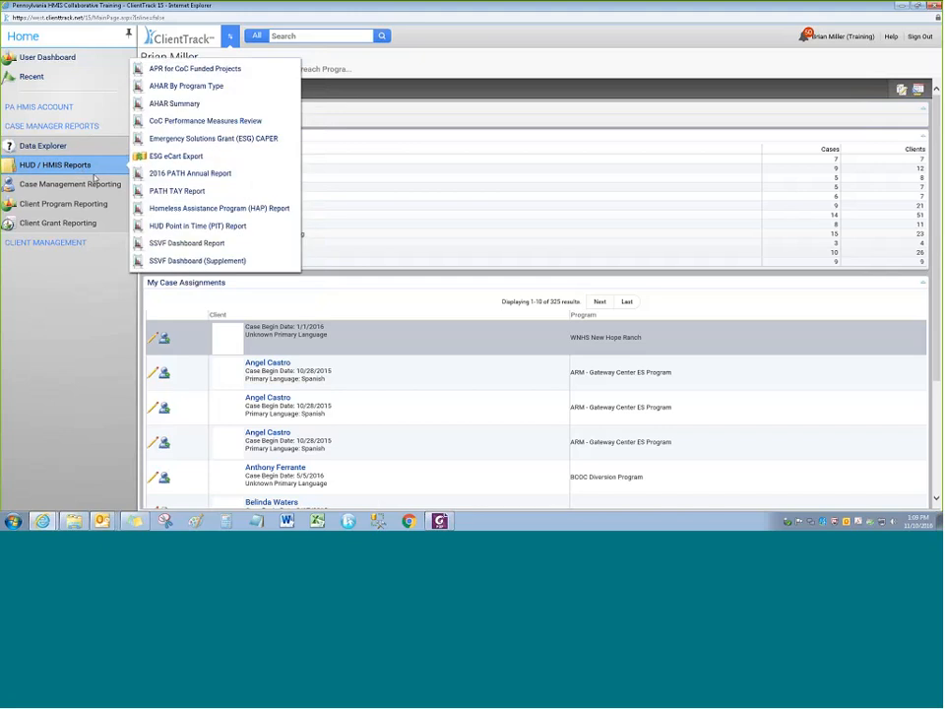
click(101, 172)
click(100, 172)
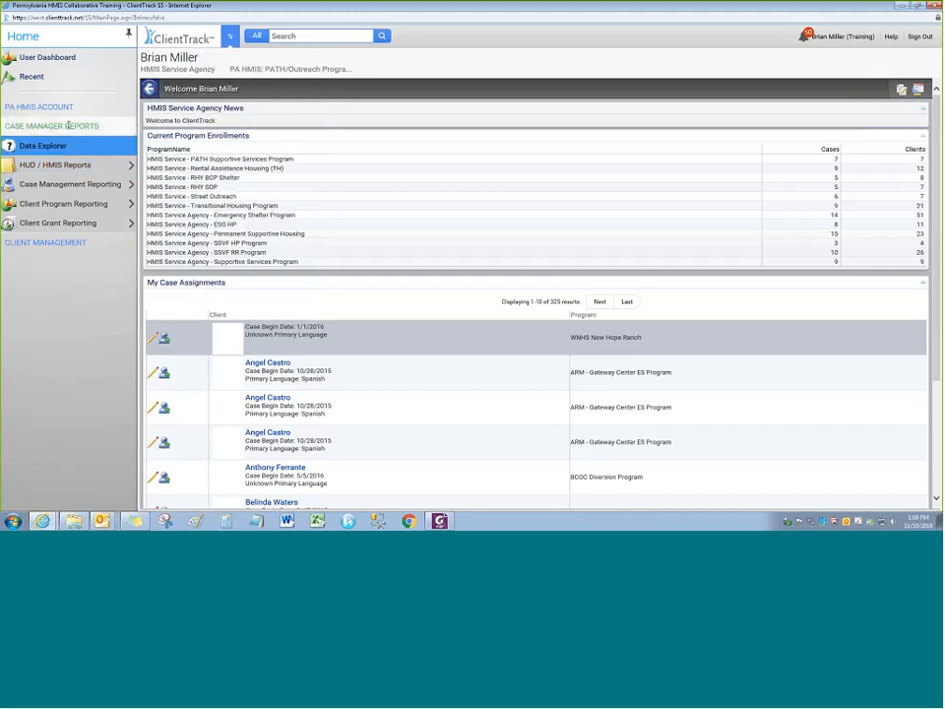
click(85, 164)
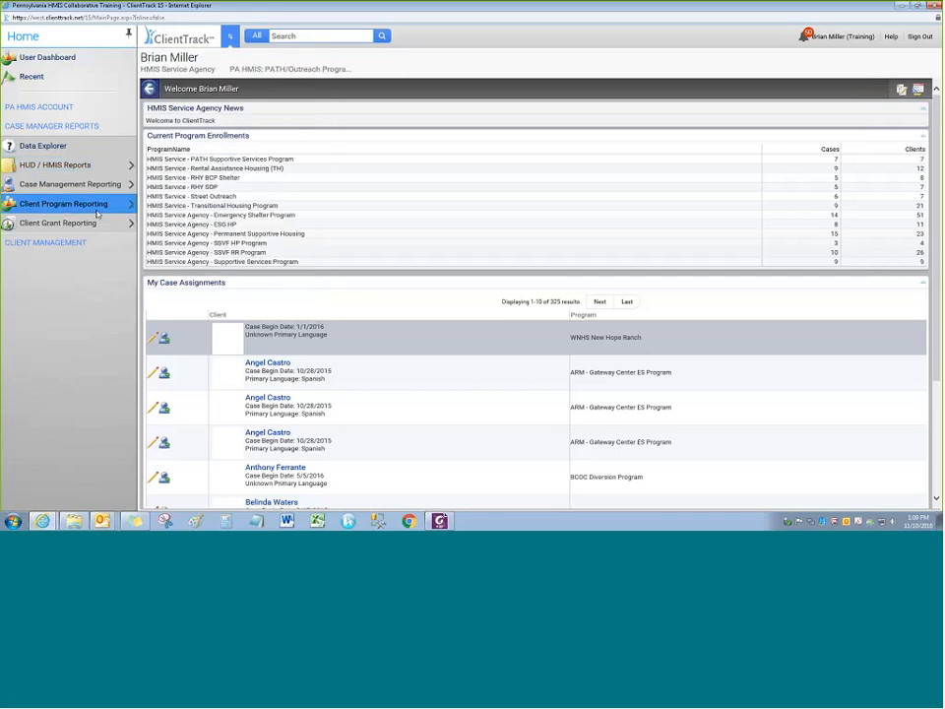
mouse_move(74, 204)
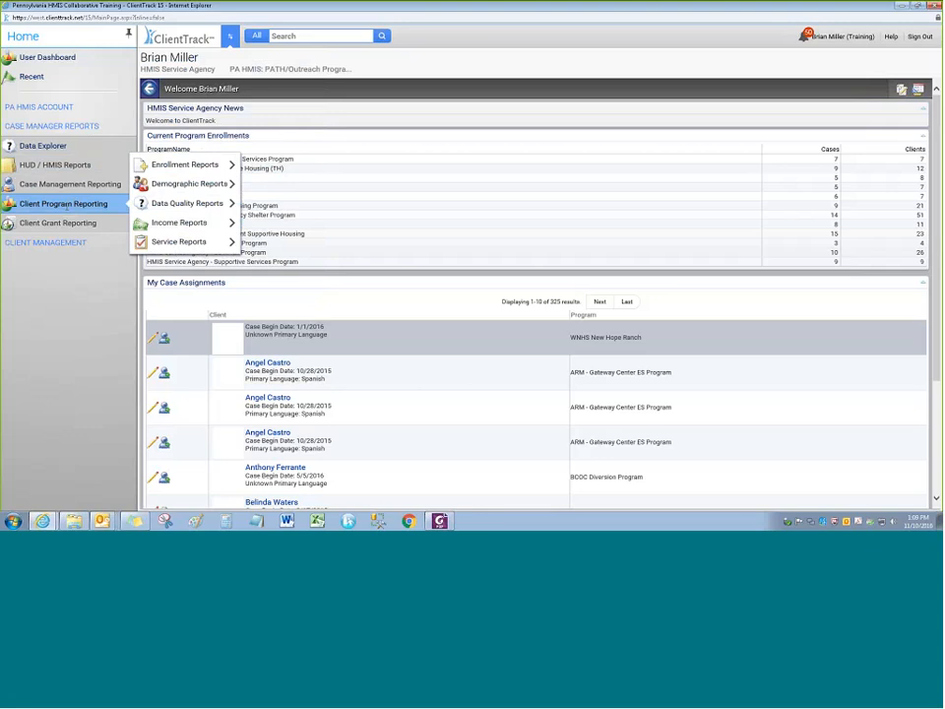
mouse_move(185, 164)
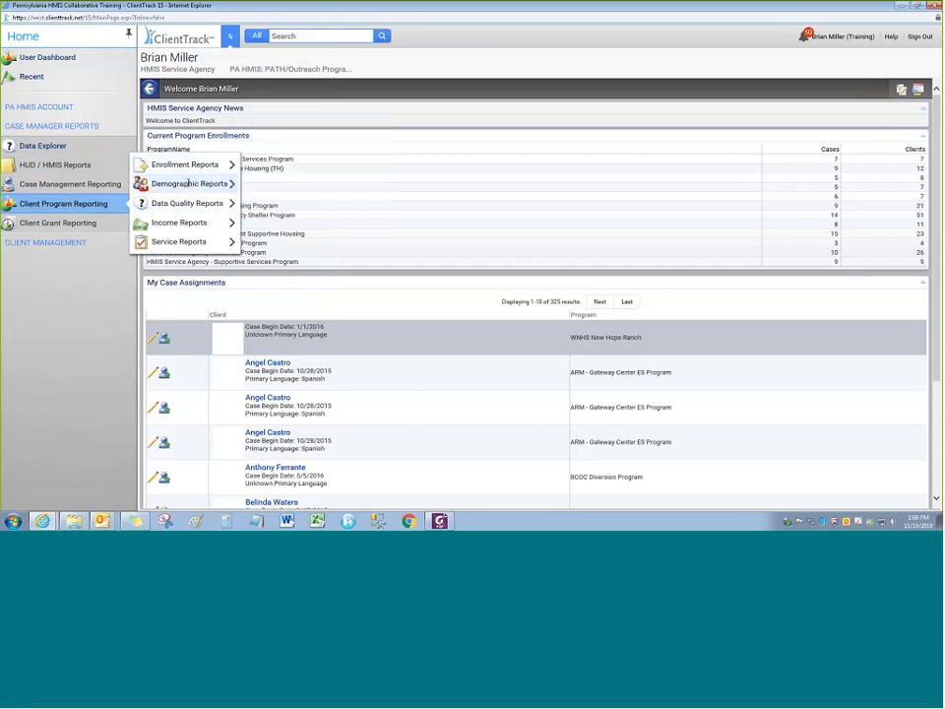
mouse_move(185, 203)
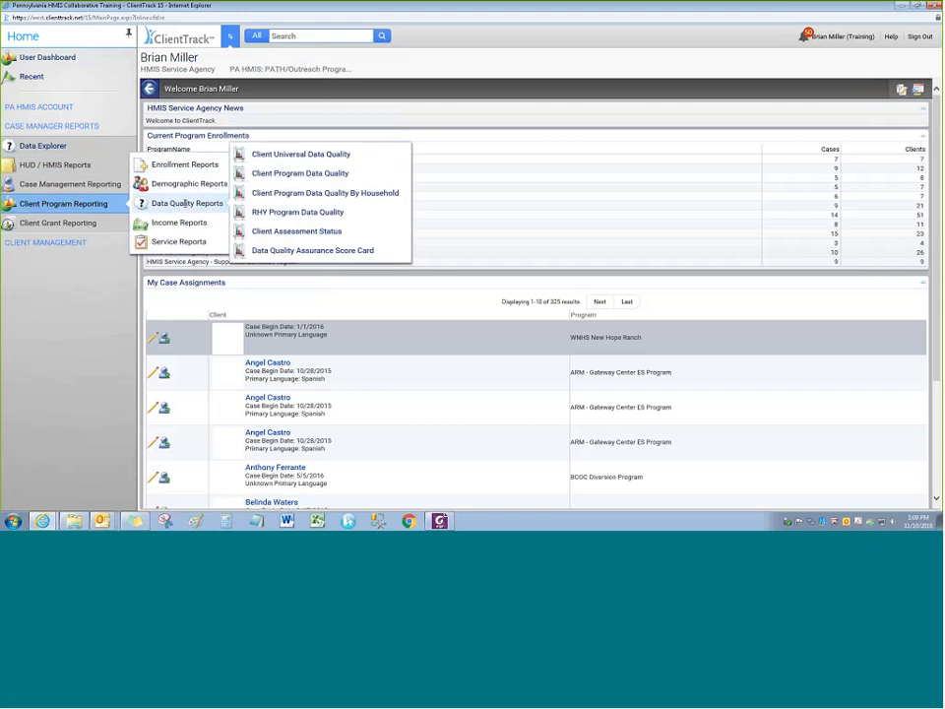
click(287, 177)
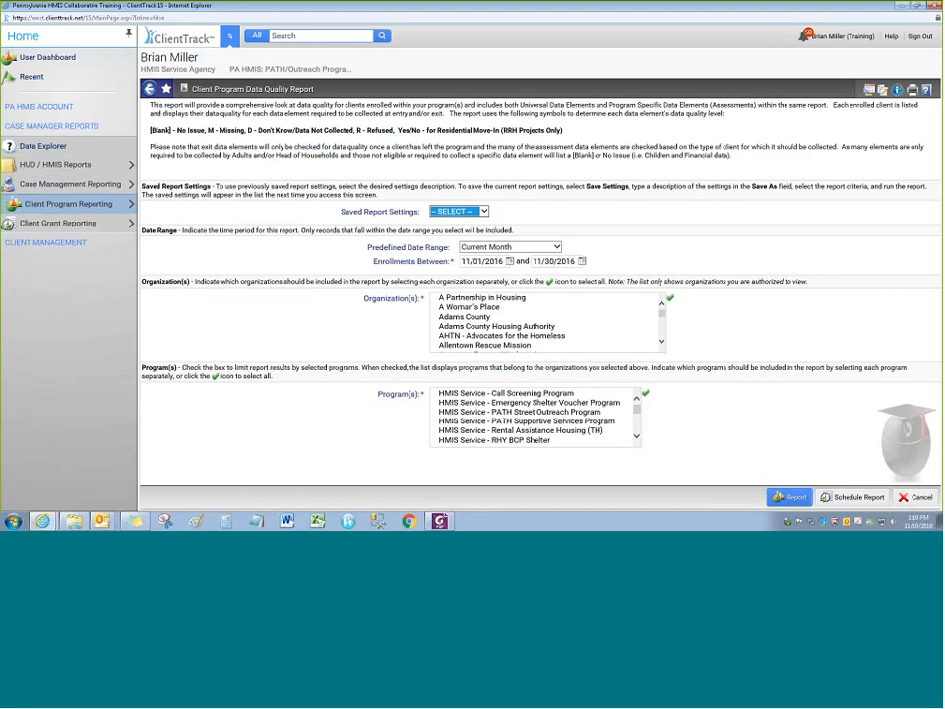
Set the menu to auto-hide and reopen Client Program Data Quality from Client Program Reporting
click(128, 35)
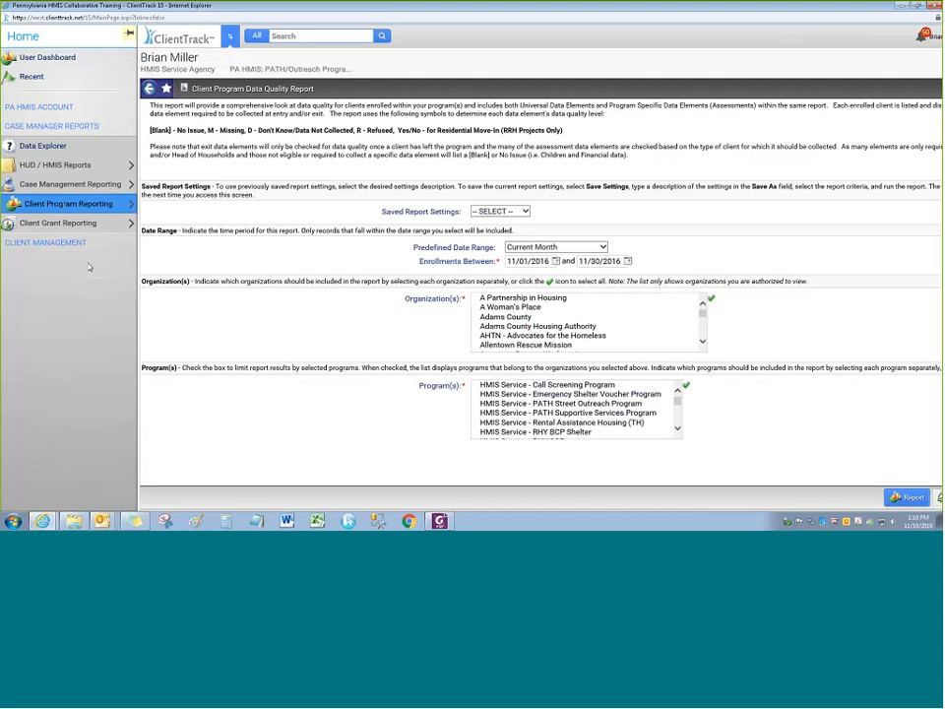
click(99, 203)
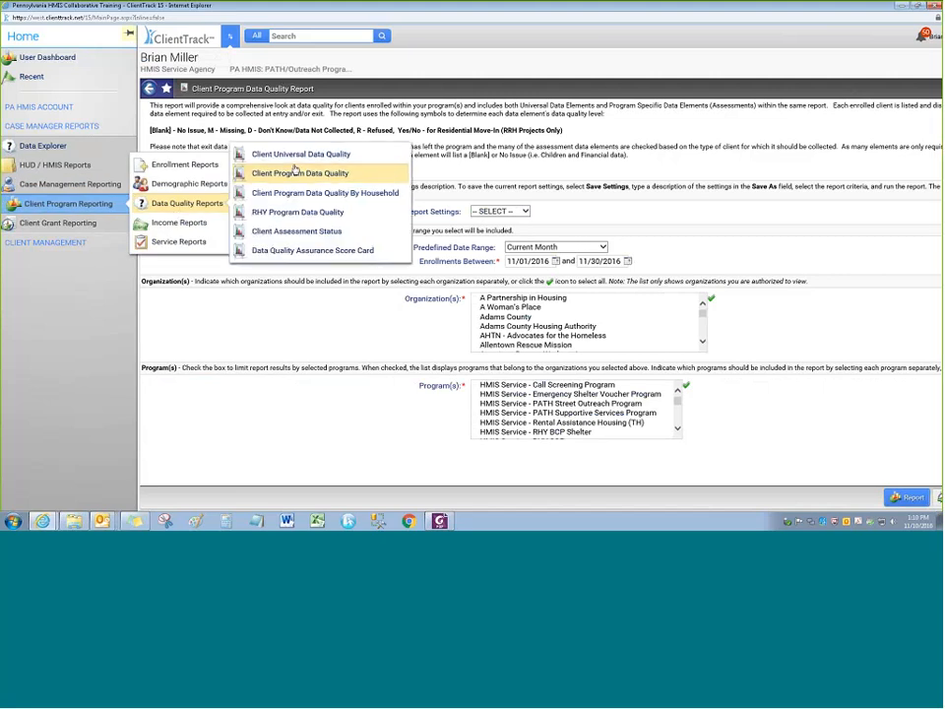
click(294, 172)
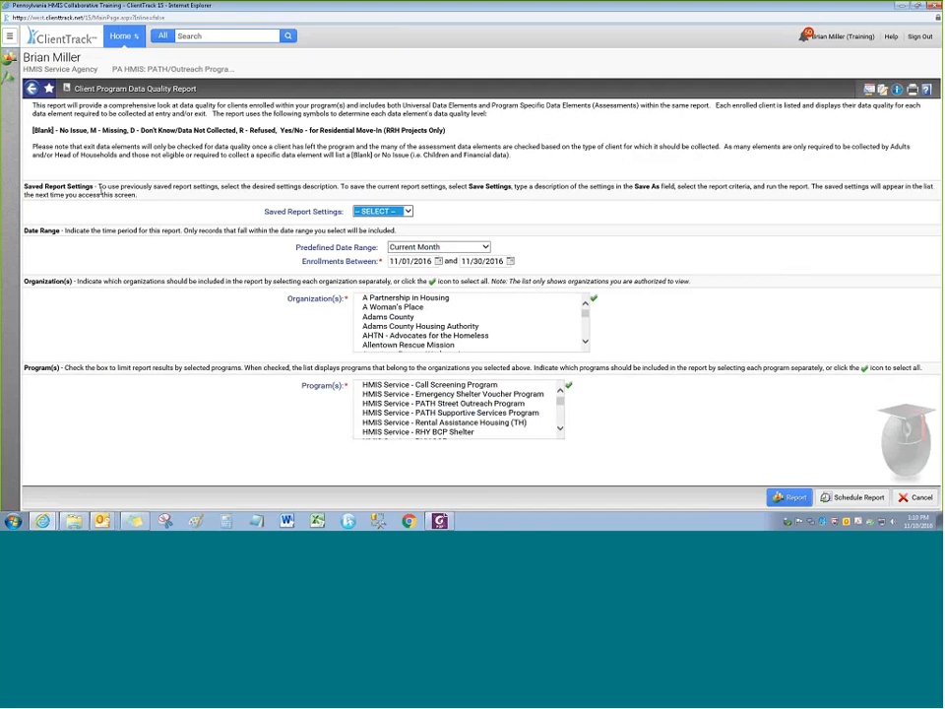
Open the recent client's dashboard from the workspace switcher, pin its menu and reload it
click(10, 37)
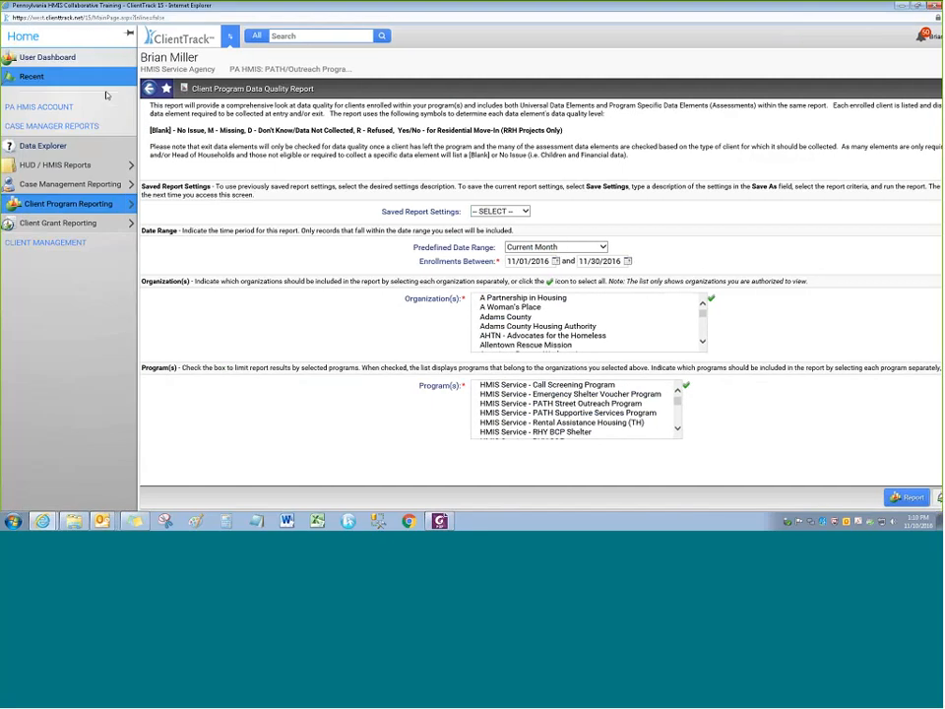
click(228, 40)
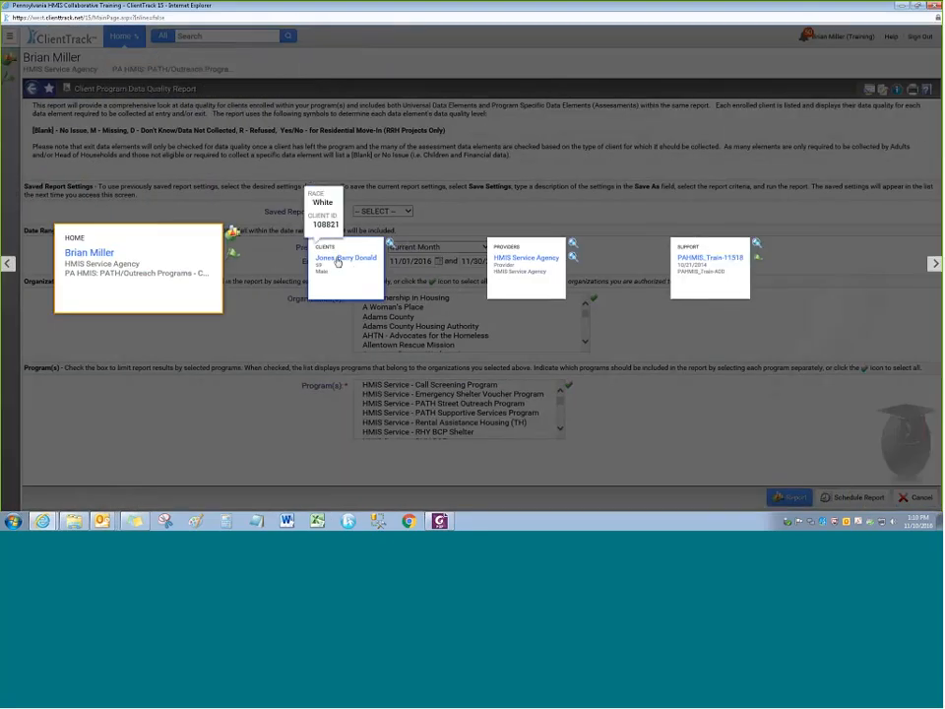
click(338, 259)
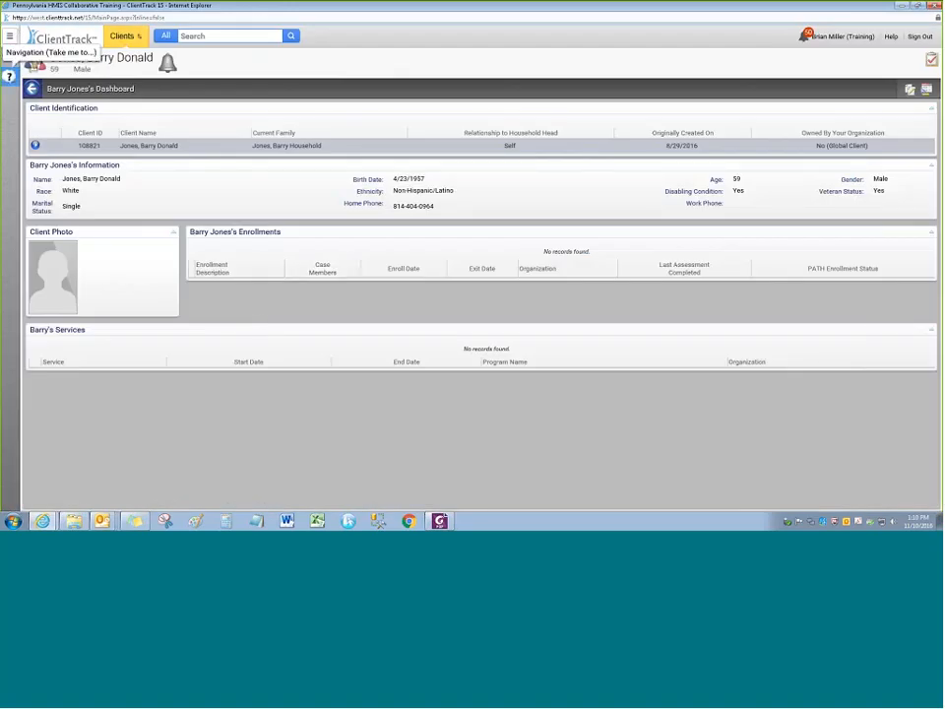
click(9, 37)
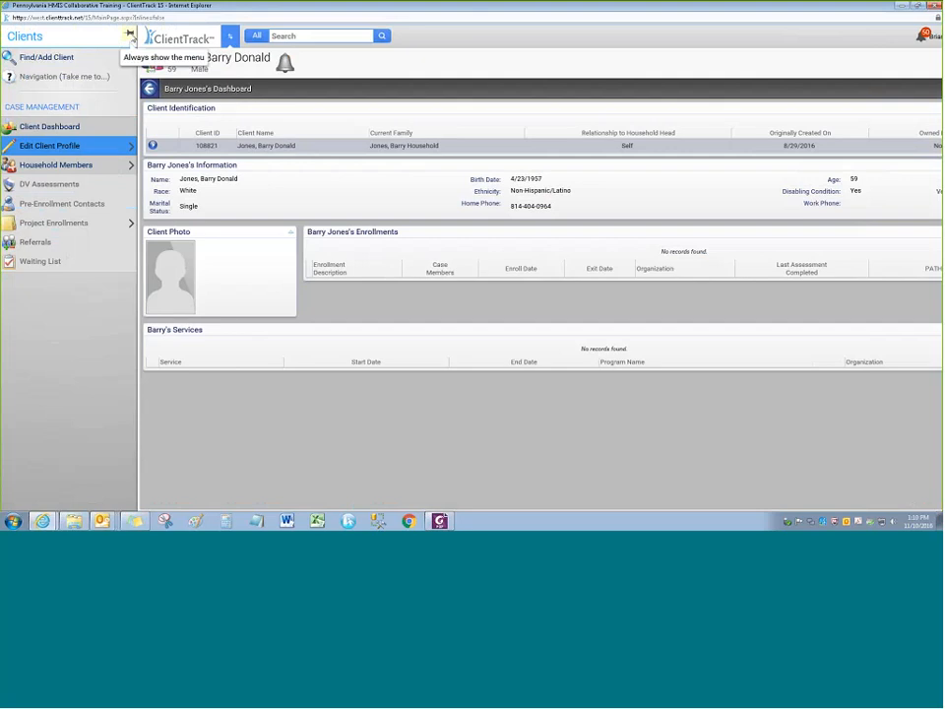
click(129, 35)
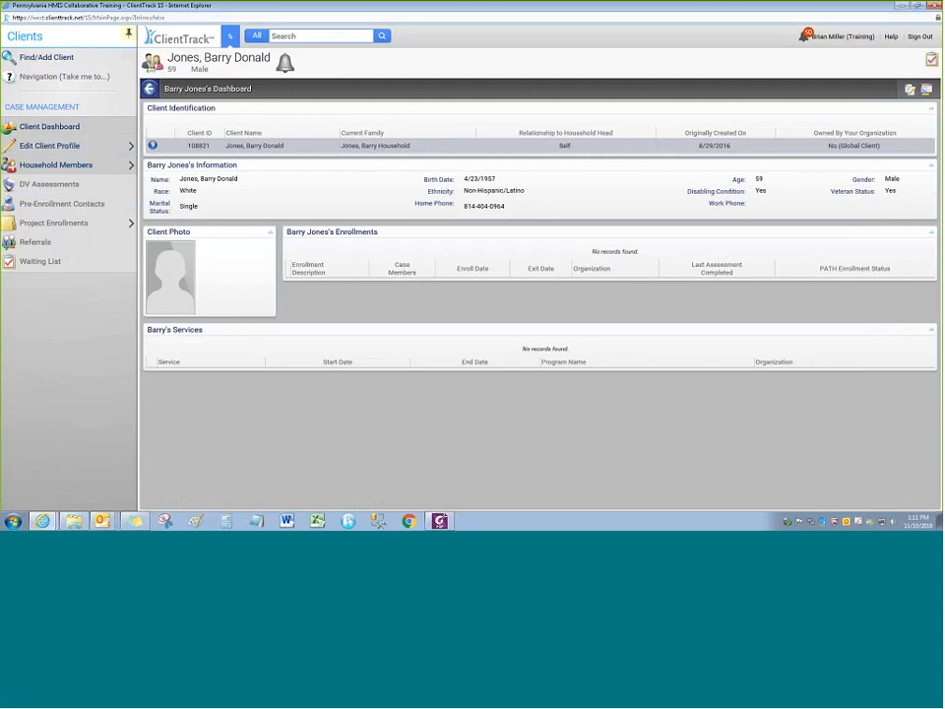
click(52, 132)
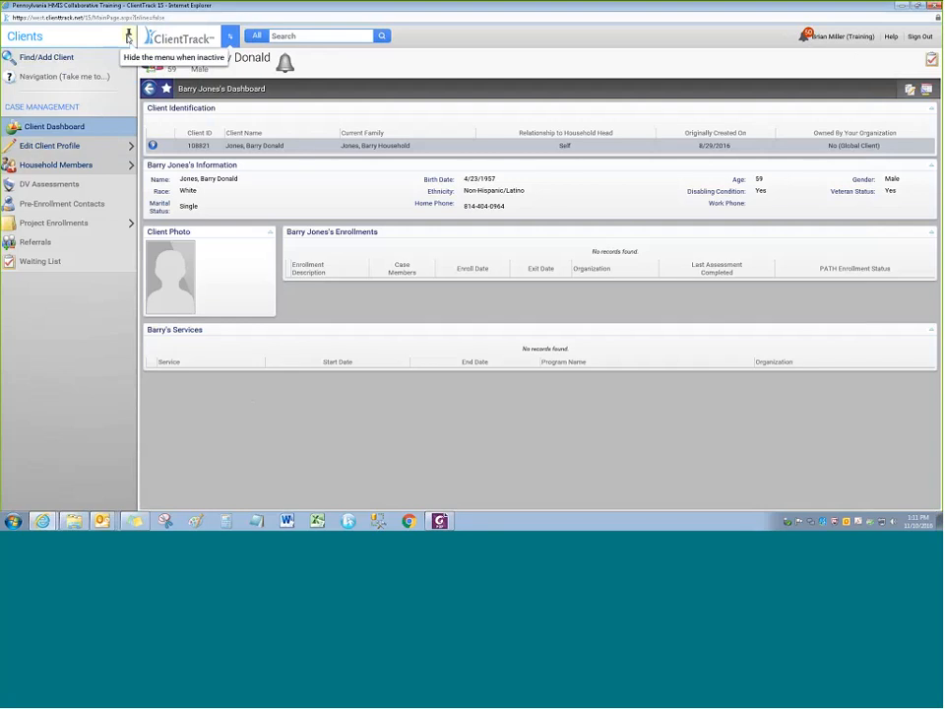
Set the client menu to auto-hide and switch back to the Home workspace
click(128, 38)
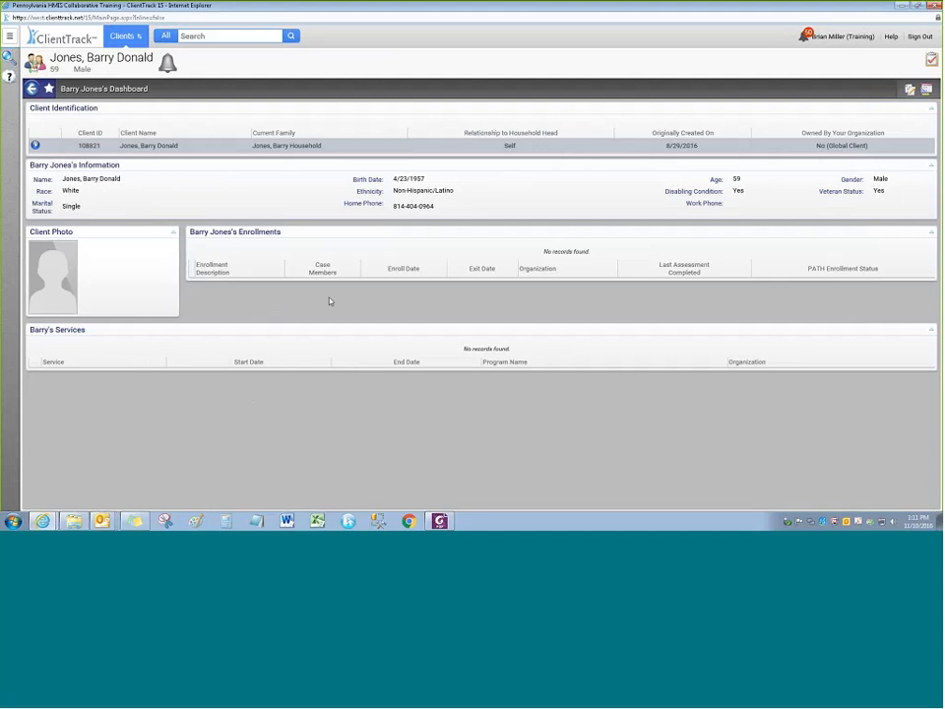
click(8, 35)
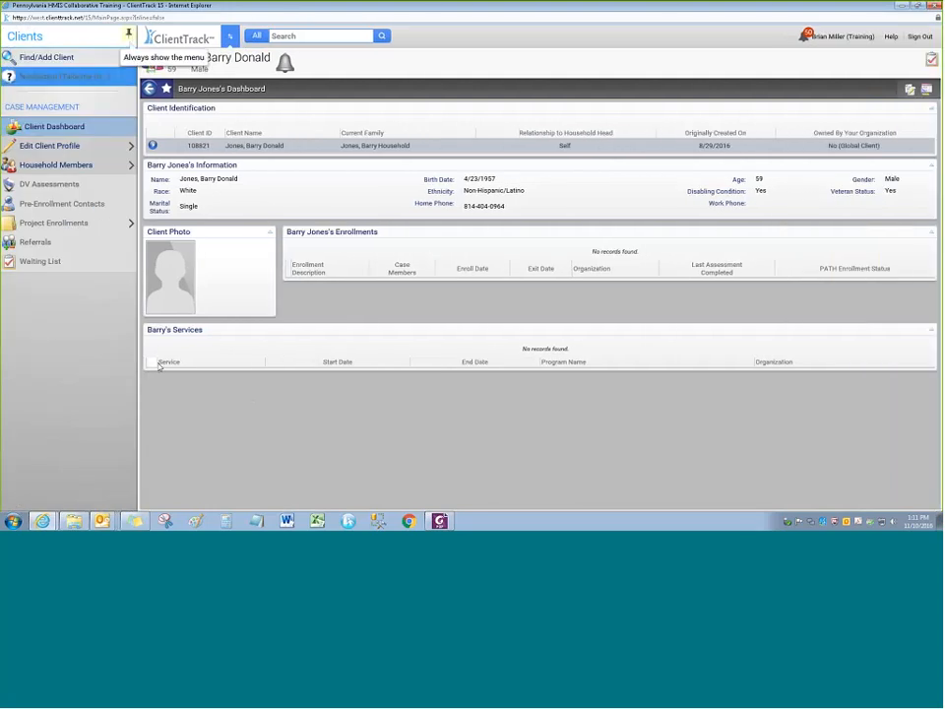
click(231, 37)
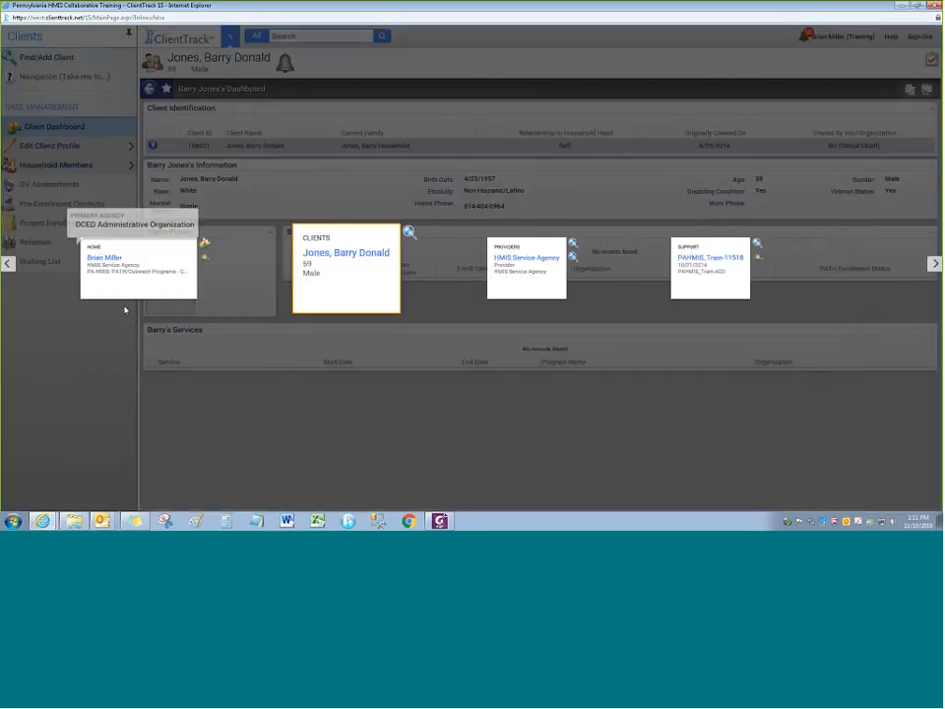
click(121, 264)
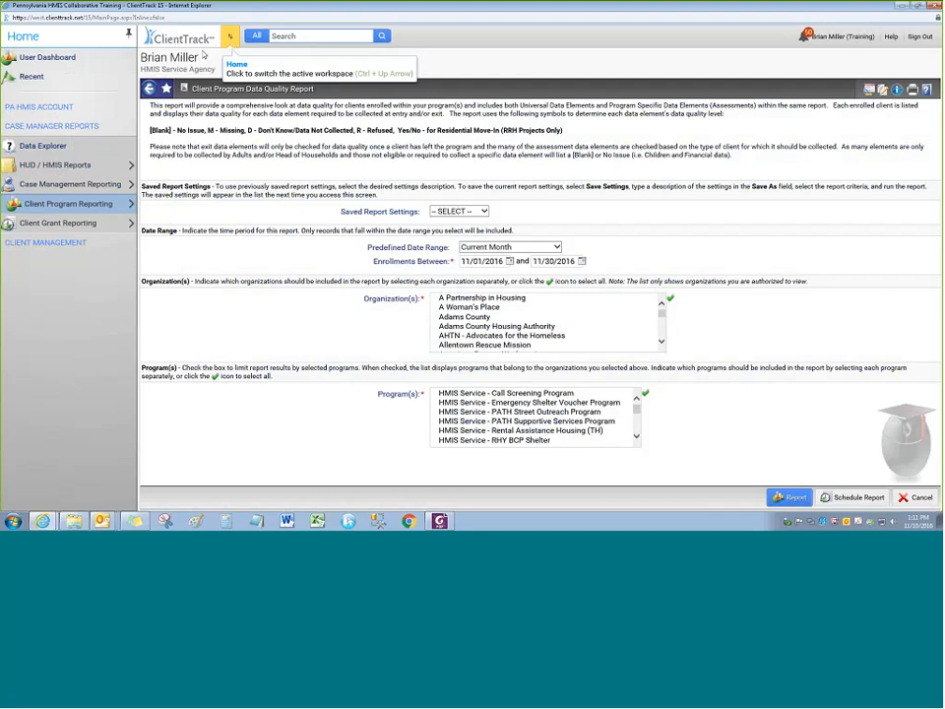
Expand PA HMIS ACCOUNT and open System Documents, listing 49 guides, forms and templates
click(44, 107)
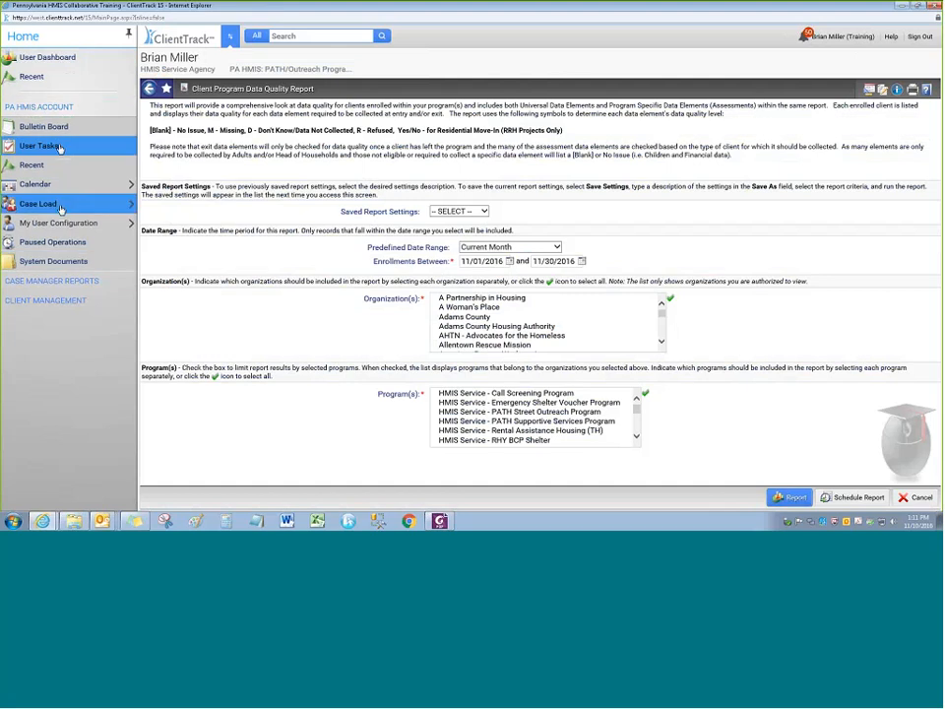
mouse_move(71, 208)
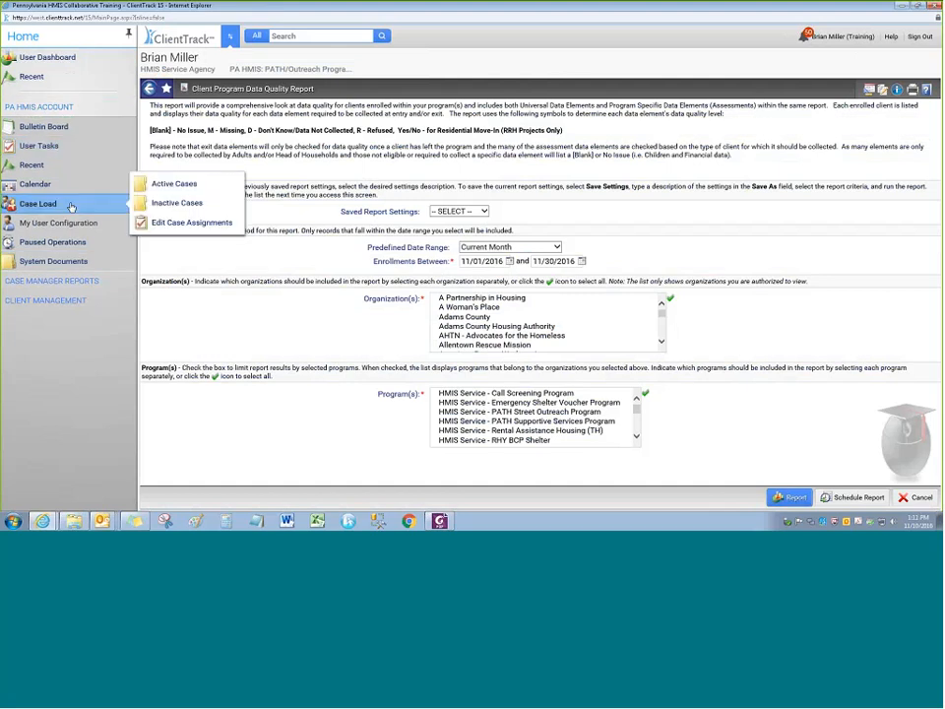
click(67, 262)
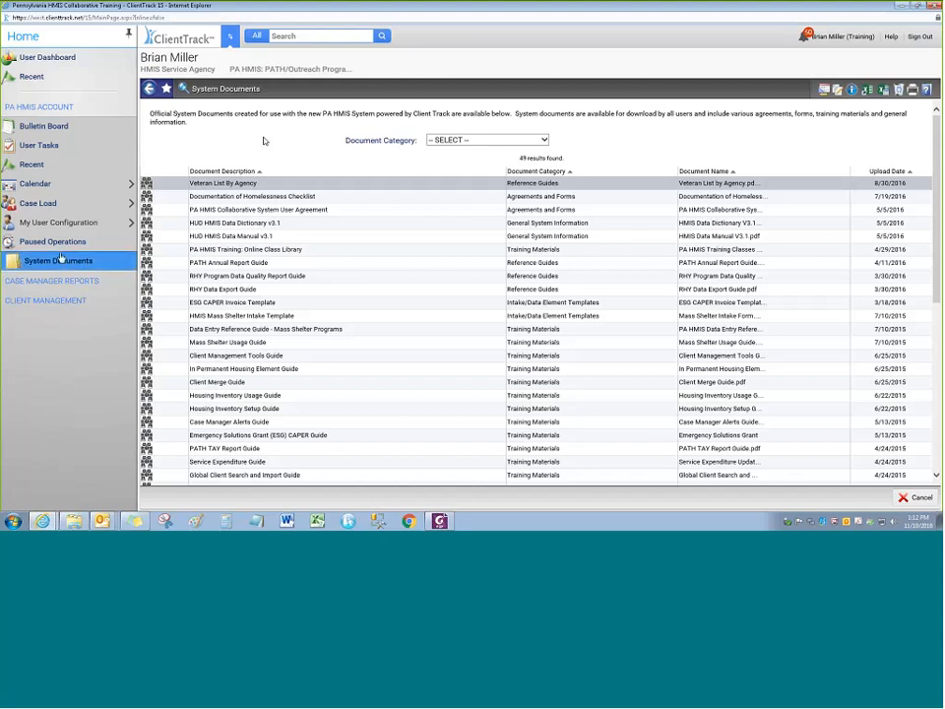
Filter System Documents to Agreements and Forms, then expand the Case Manager Reports section
click(447, 141)
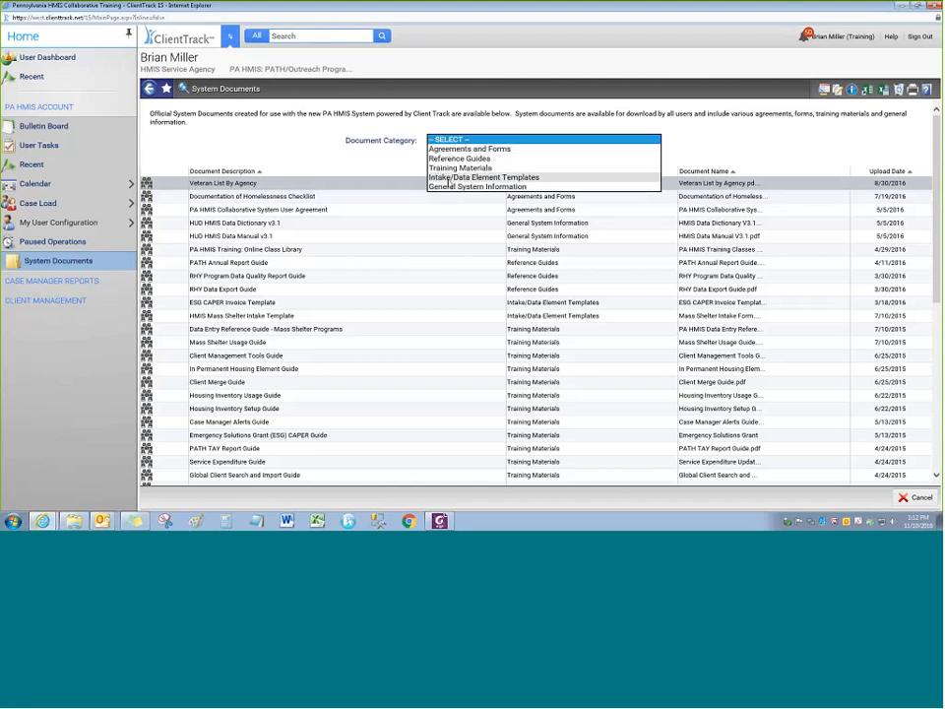
click(463, 177)
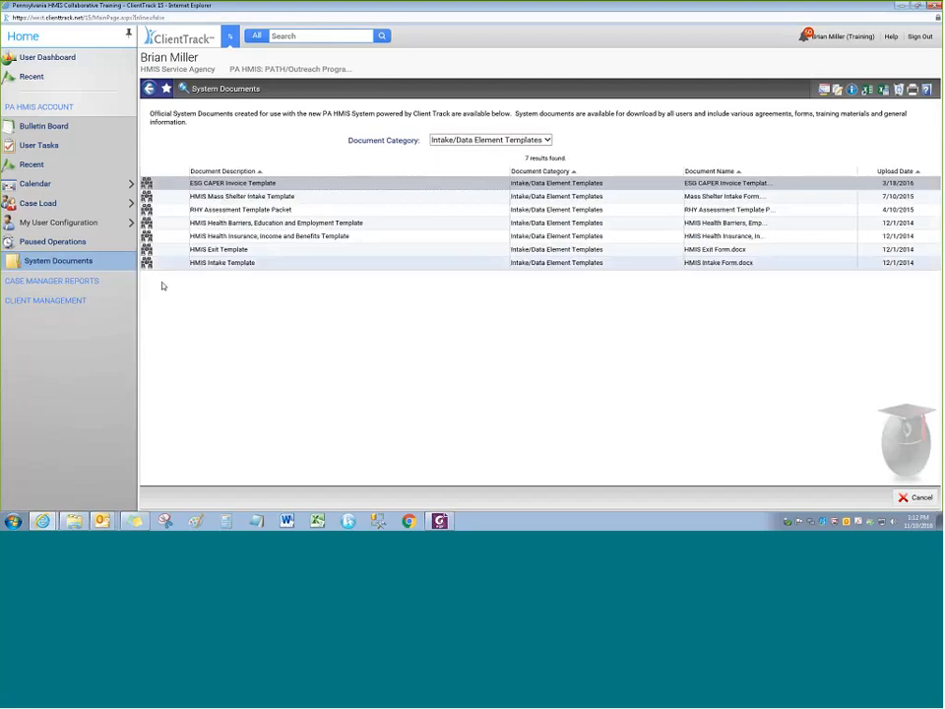
click(463, 140)
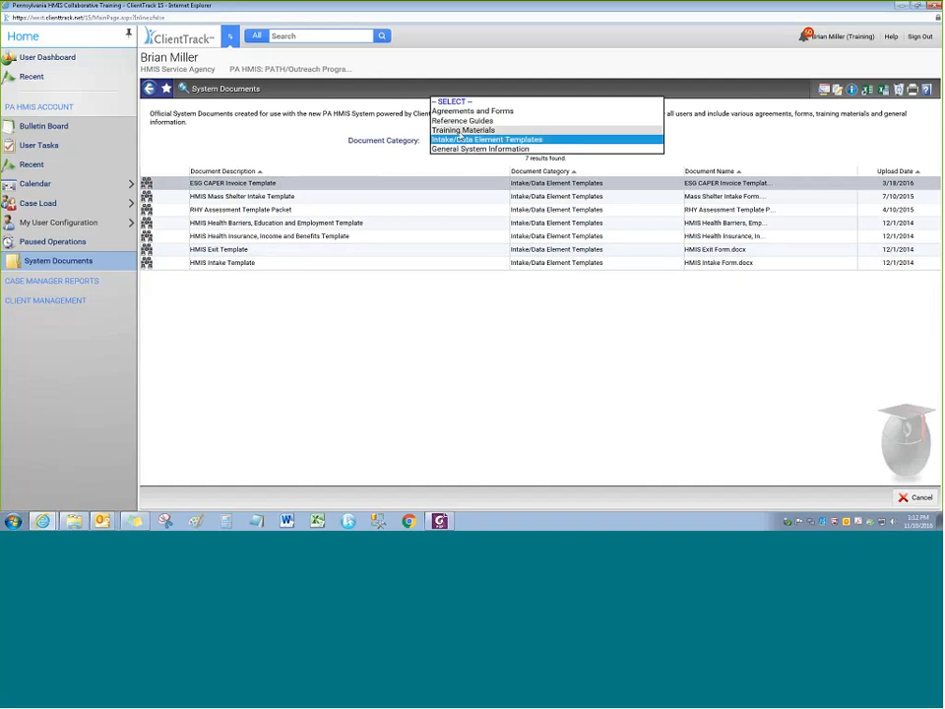
click(461, 132)
click(454, 144)
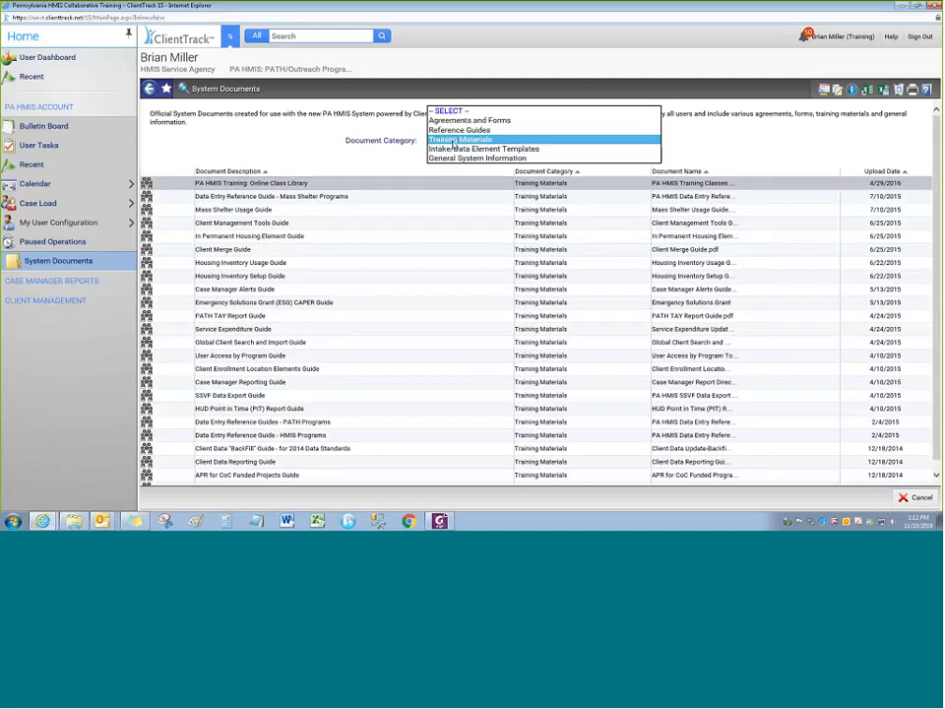
click(469, 120)
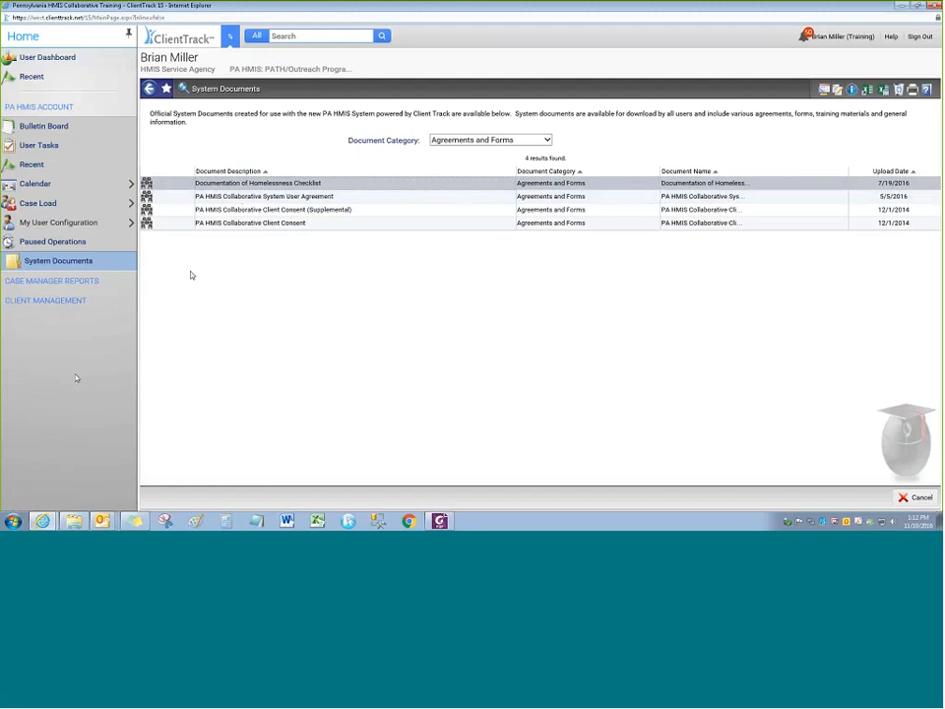
click(88, 281)
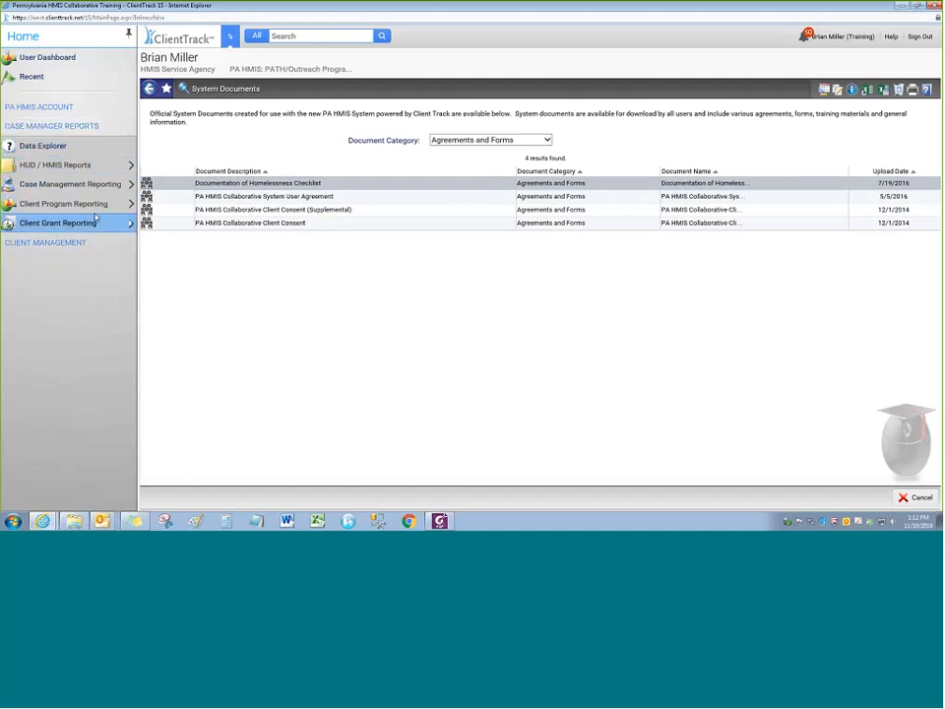
Look over the HUD / HMIS report list, then expand the Client Management section
click(94, 168)
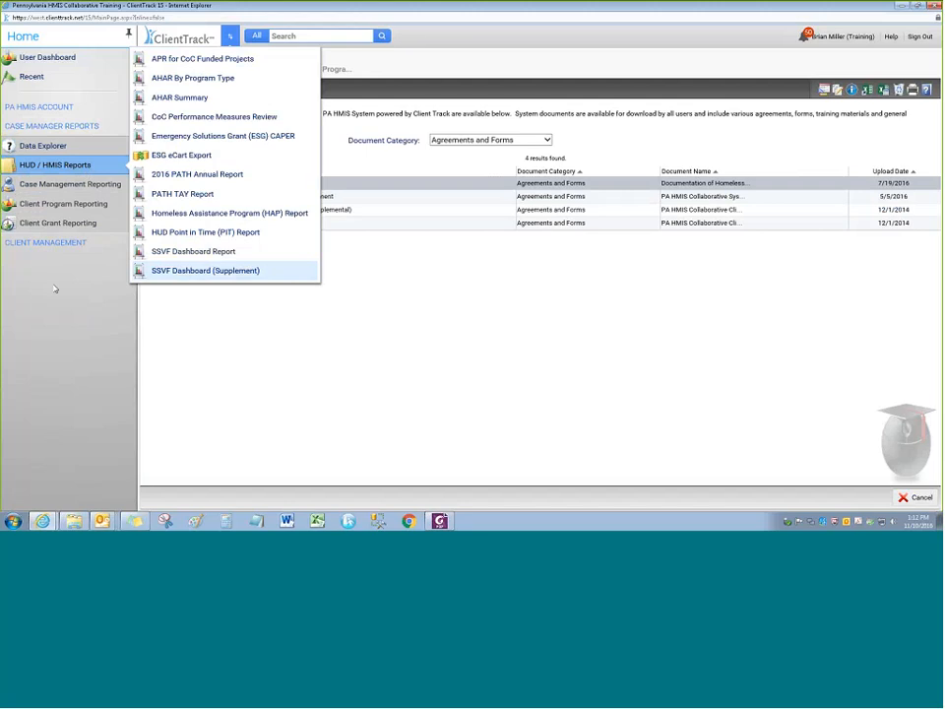
click(96, 166)
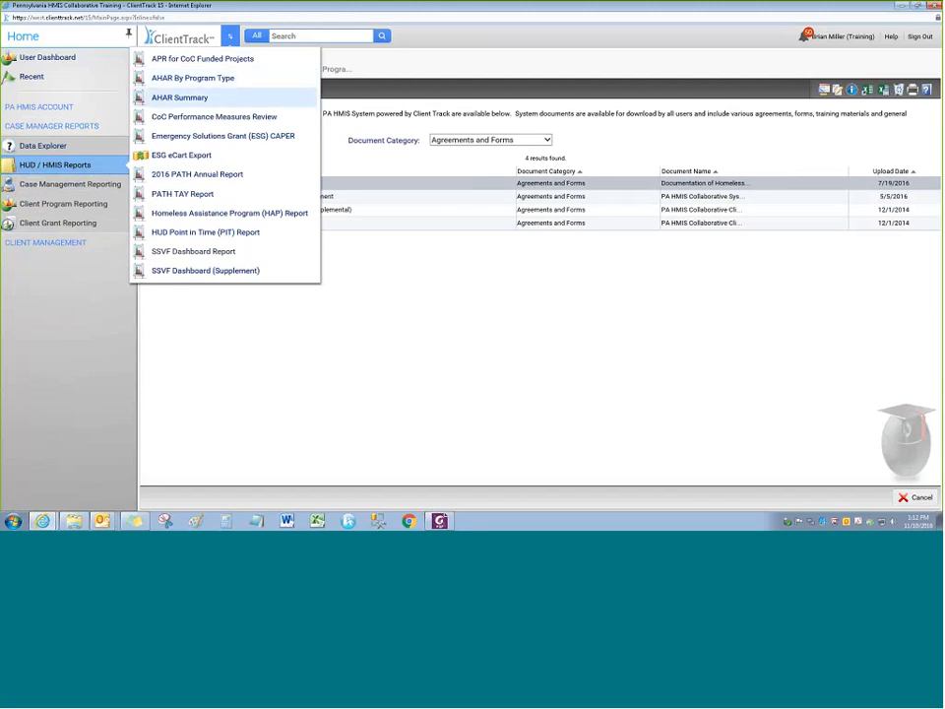
click(61, 241)
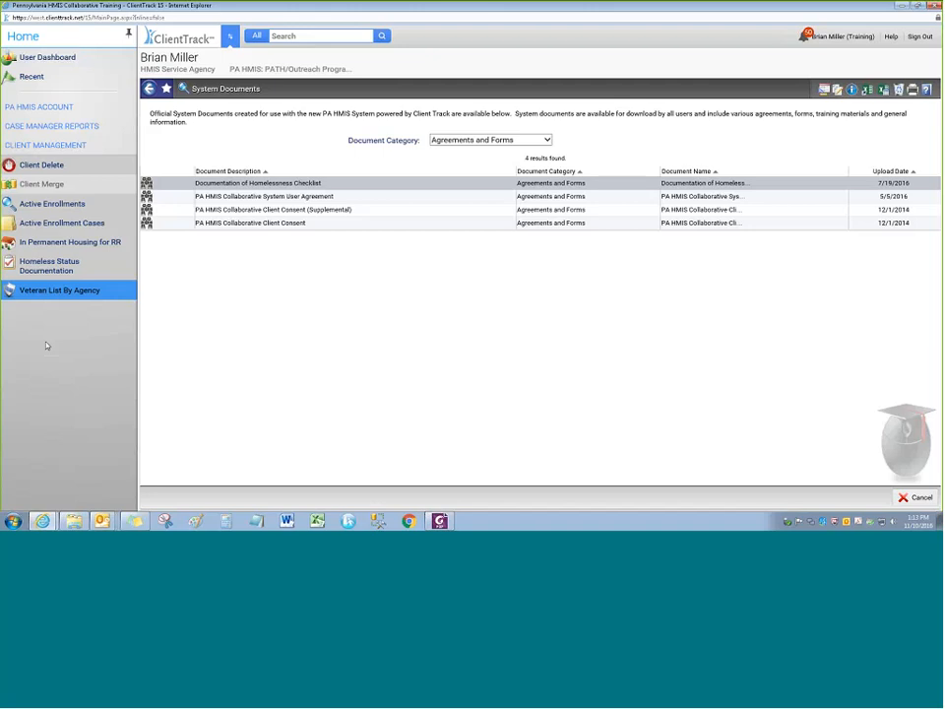
Filter Active Enrollments to the HMIS Service Agency - Permanent Supportive Housing program (23 results)
click(54, 204)
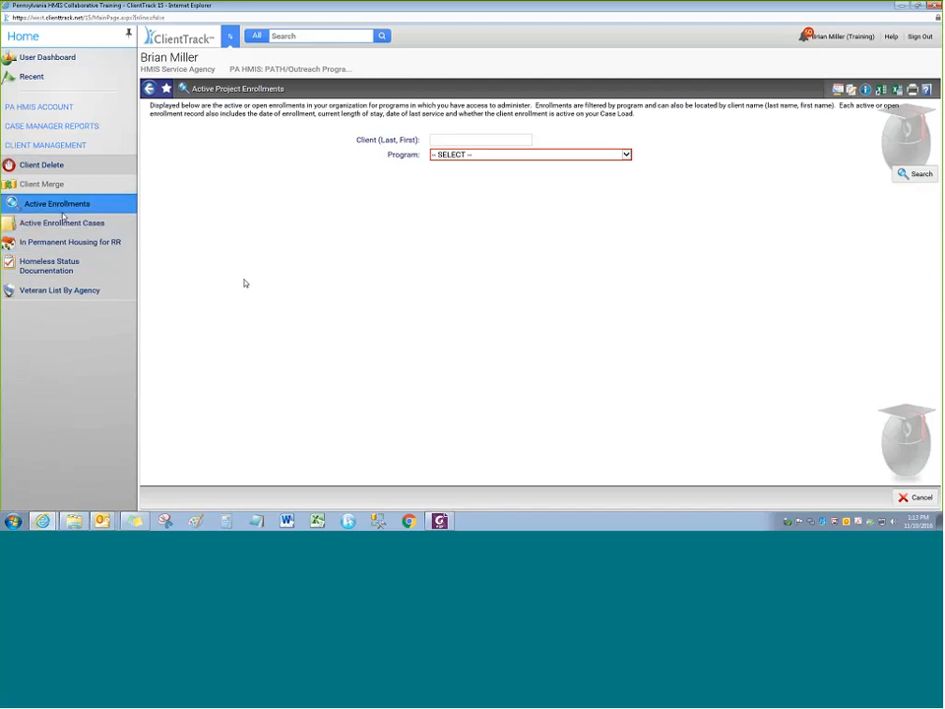
click(469, 155)
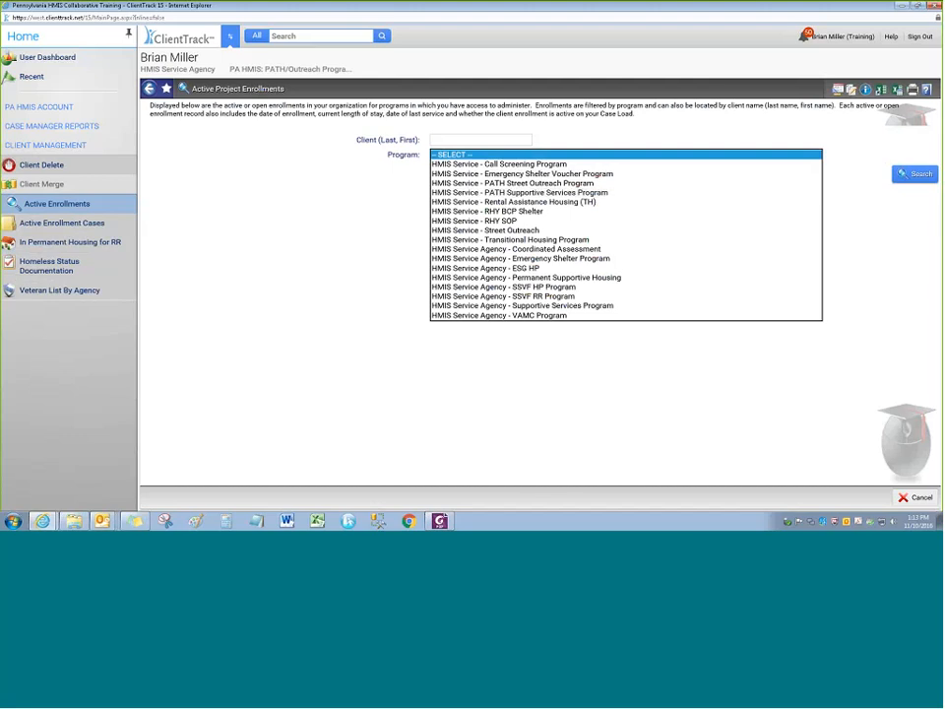
click(462, 278)
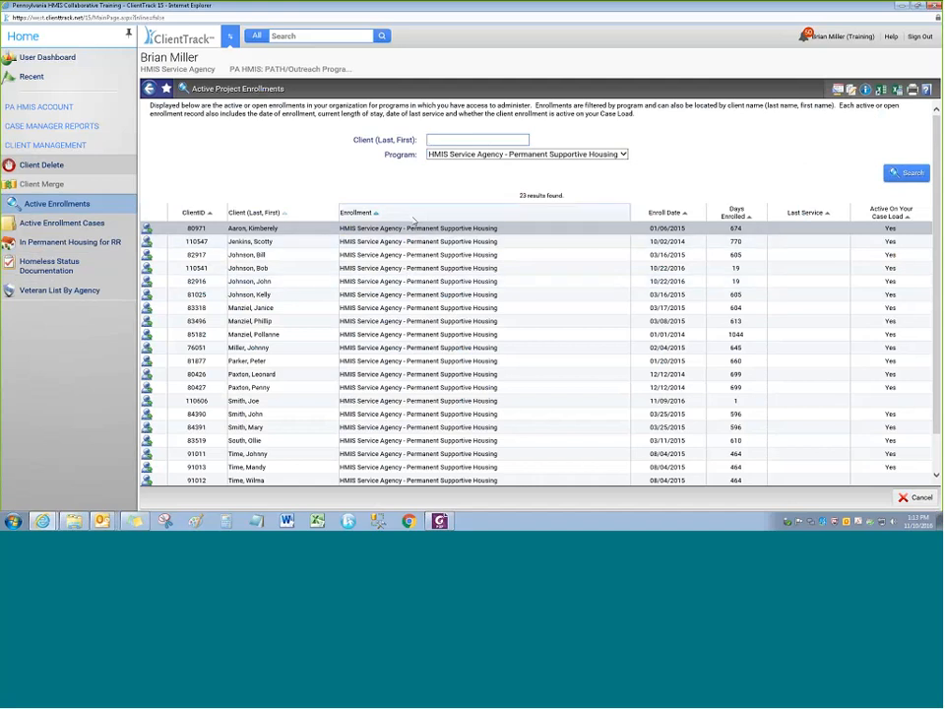
scroll(193, 305, down, 2)
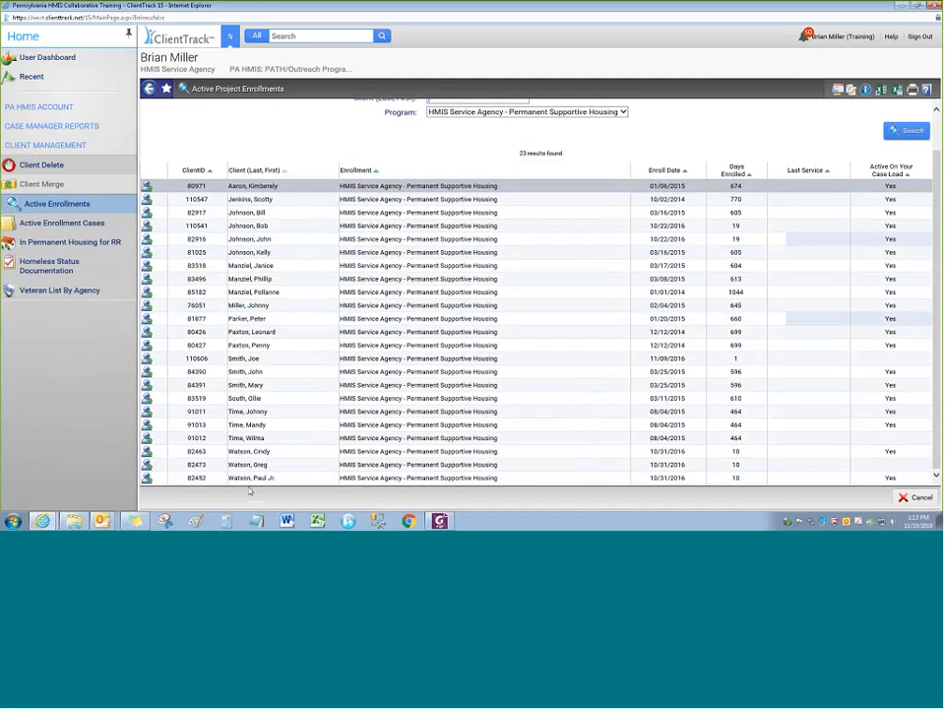
scroll(258, 145, up, 2)
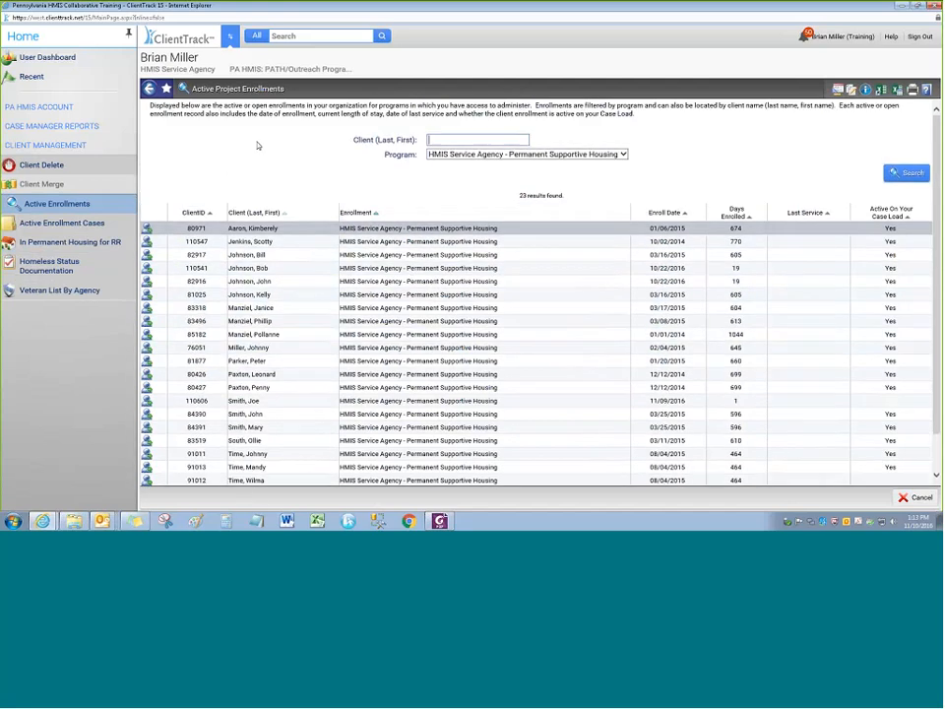
Show Active Enrollment Cases for HMIS Service Agency - Permanent Supportive Housing, finding 11 households
click(65, 224)
click(511, 181)
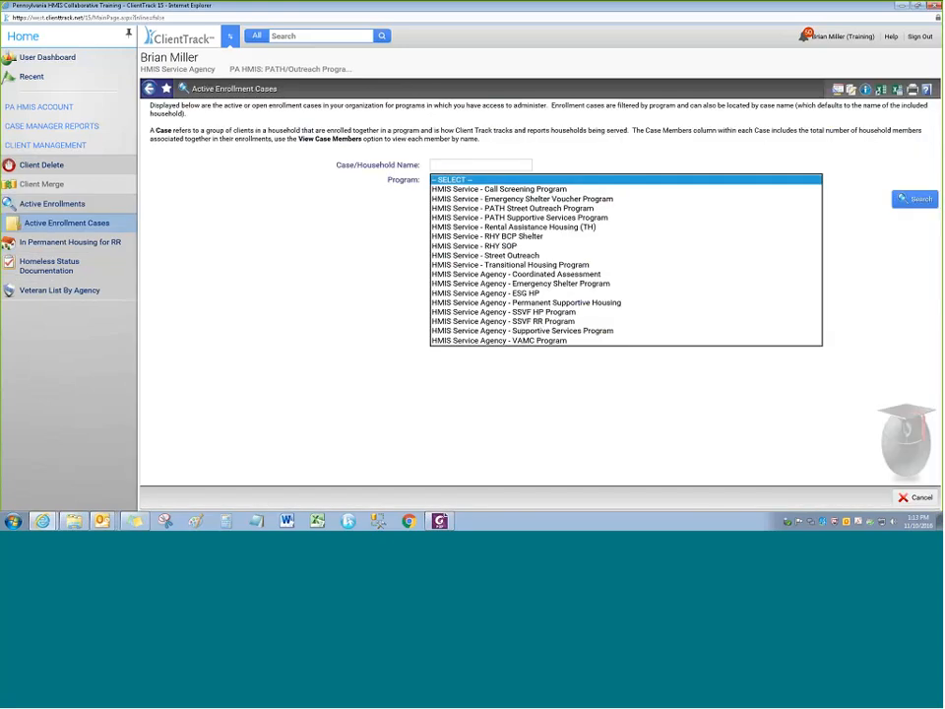
click(525, 302)
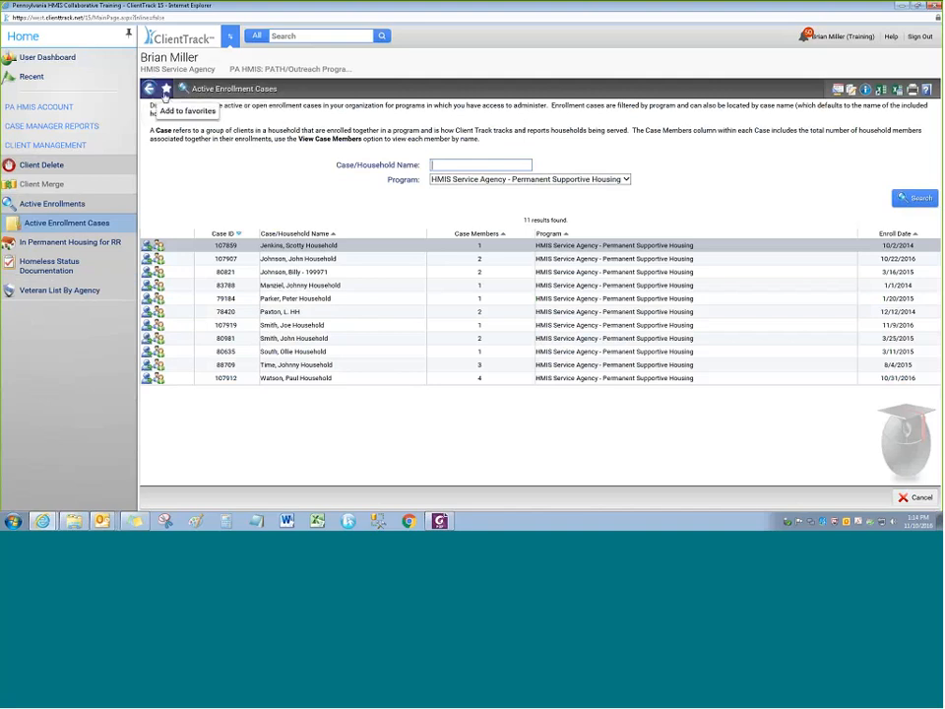
Save the Active Enrollment Cases page as a favorite labelled 'Active Households'
click(167, 89)
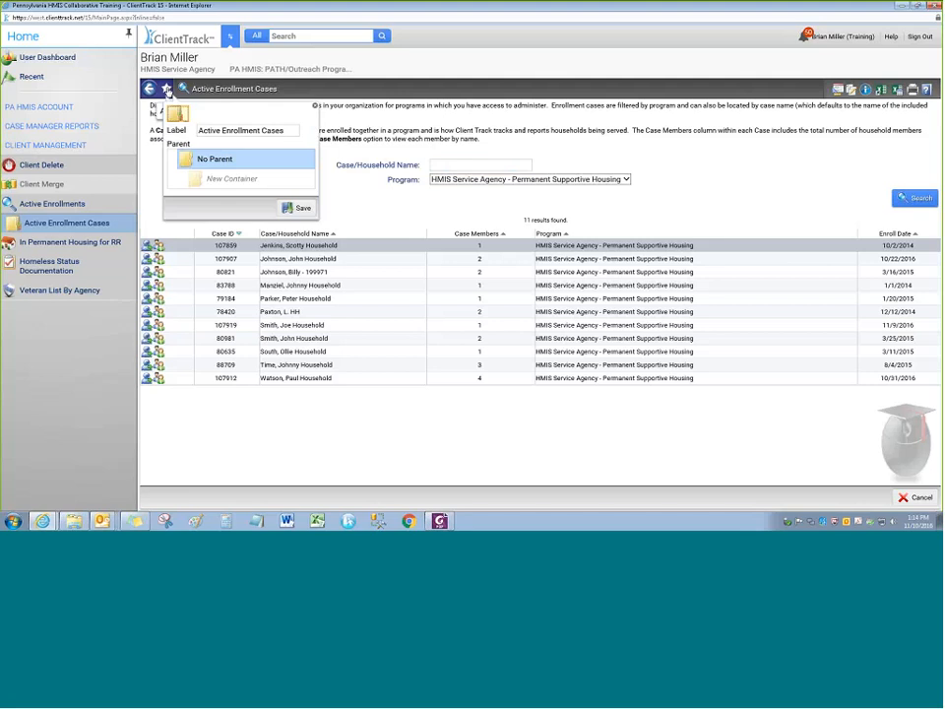
click(289, 131)
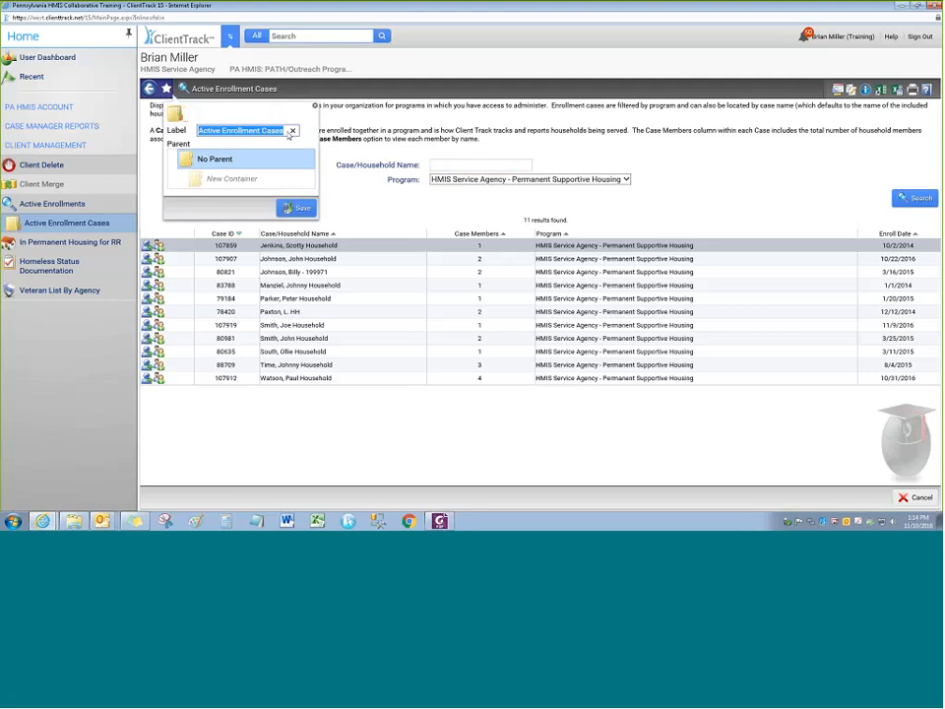
drag(261, 131, 178, 138)
key(BackSpace)
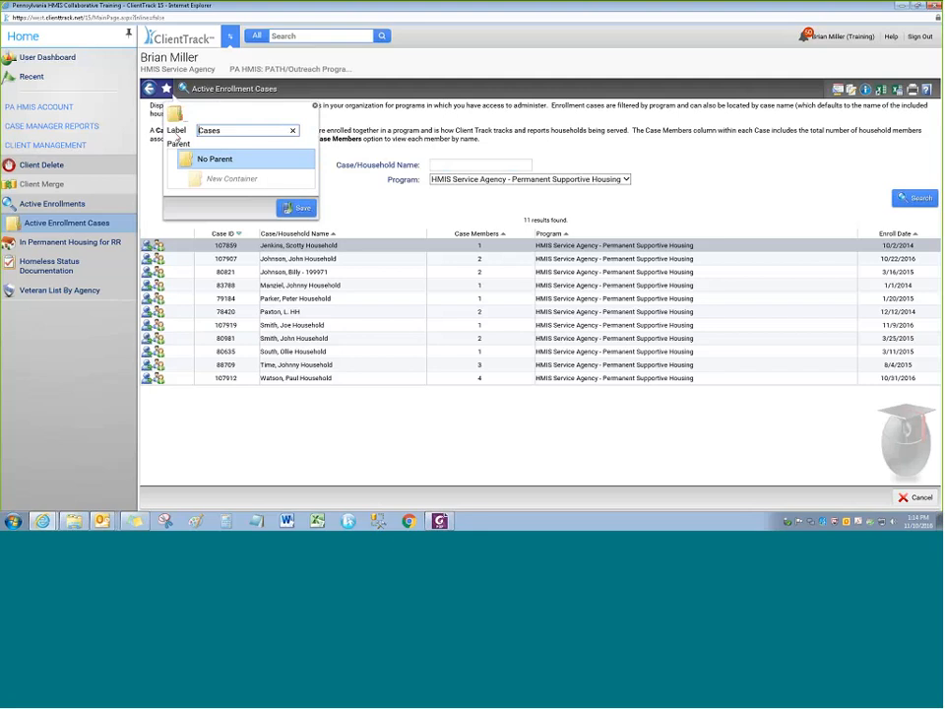
text(Active Households)
key(Delete)
key(Delete)
key(Delete)
key(Delete)
key(Delete)
click(300, 209)
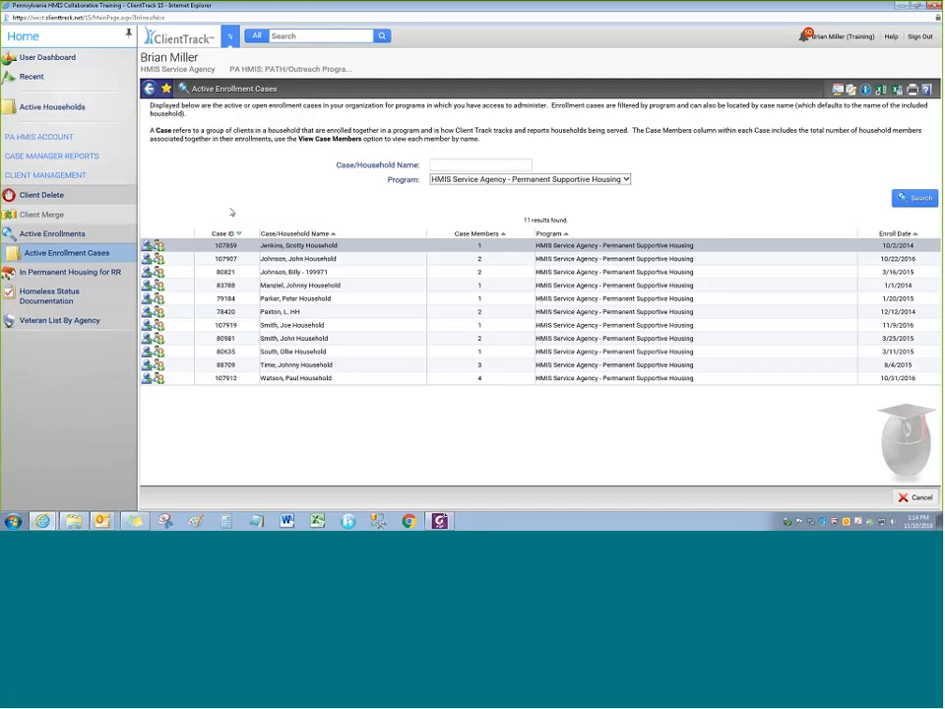
Save the Active Enrollments page as a favorite inside a new 'Active Lists' folder
click(44, 110)
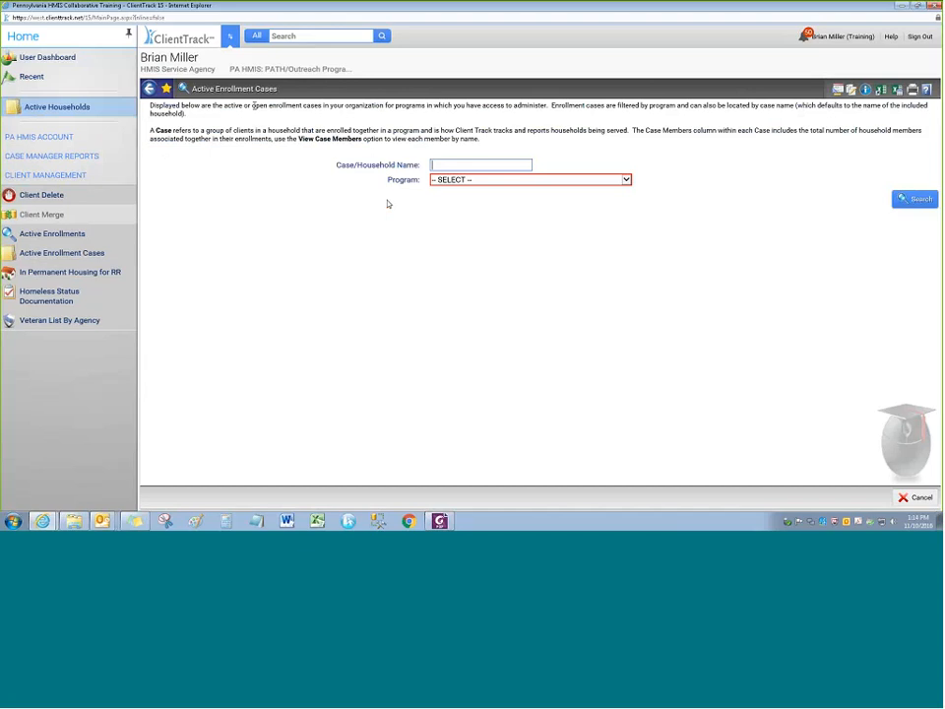
click(70, 238)
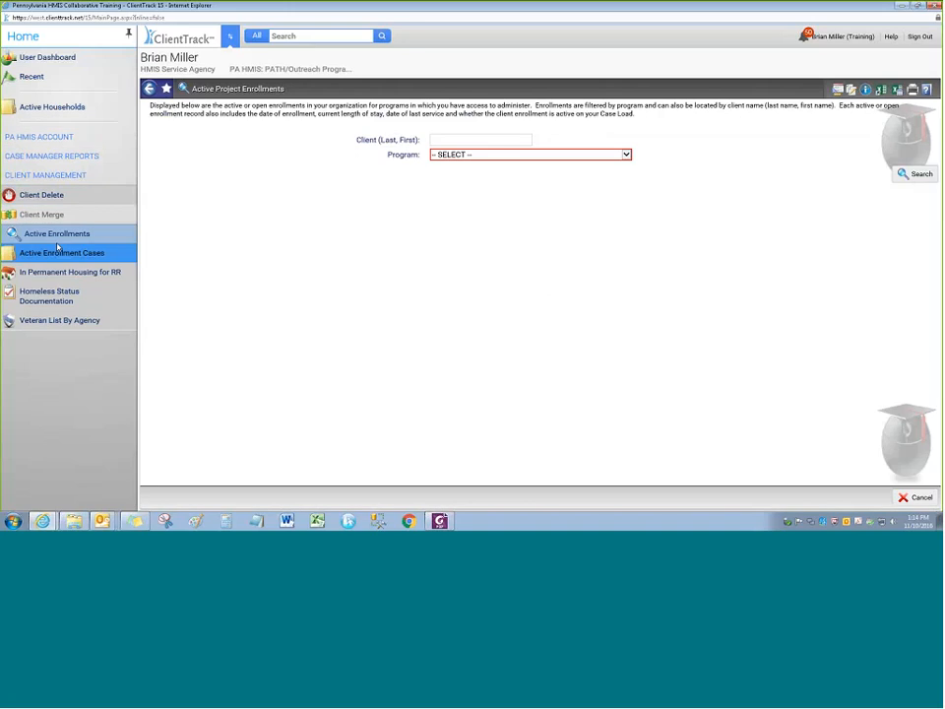
click(167, 88)
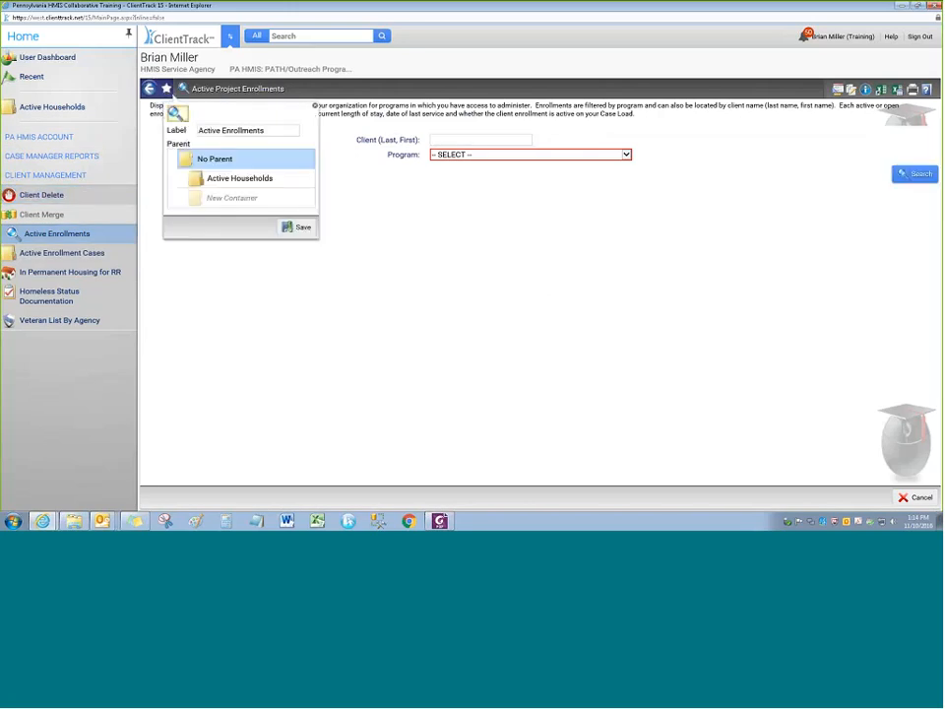
click(272, 134)
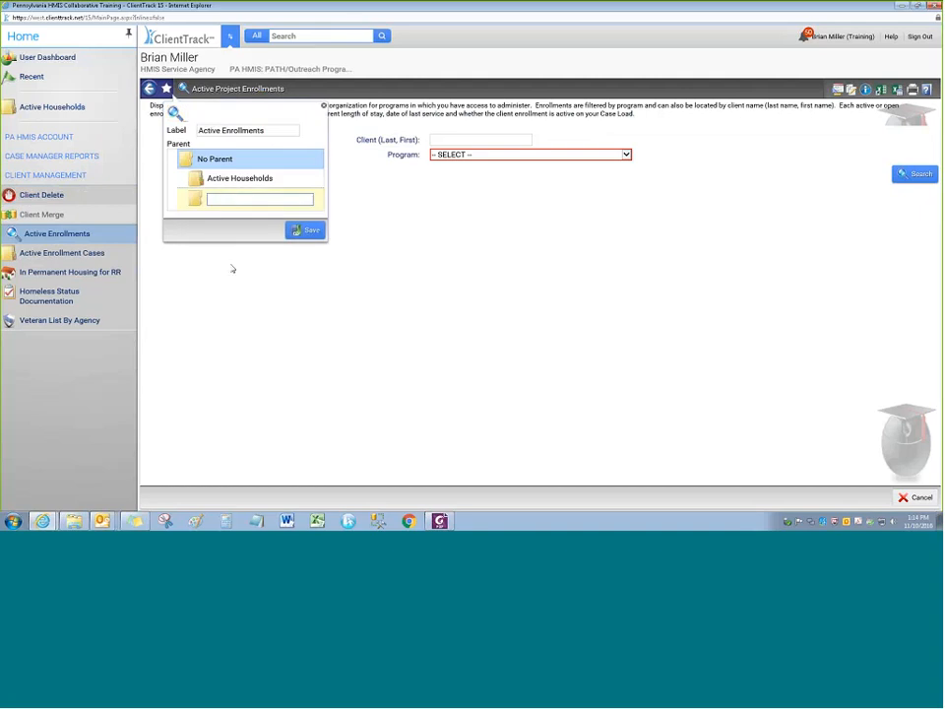
text(Active Lists)
click(195, 204)
click(290, 247)
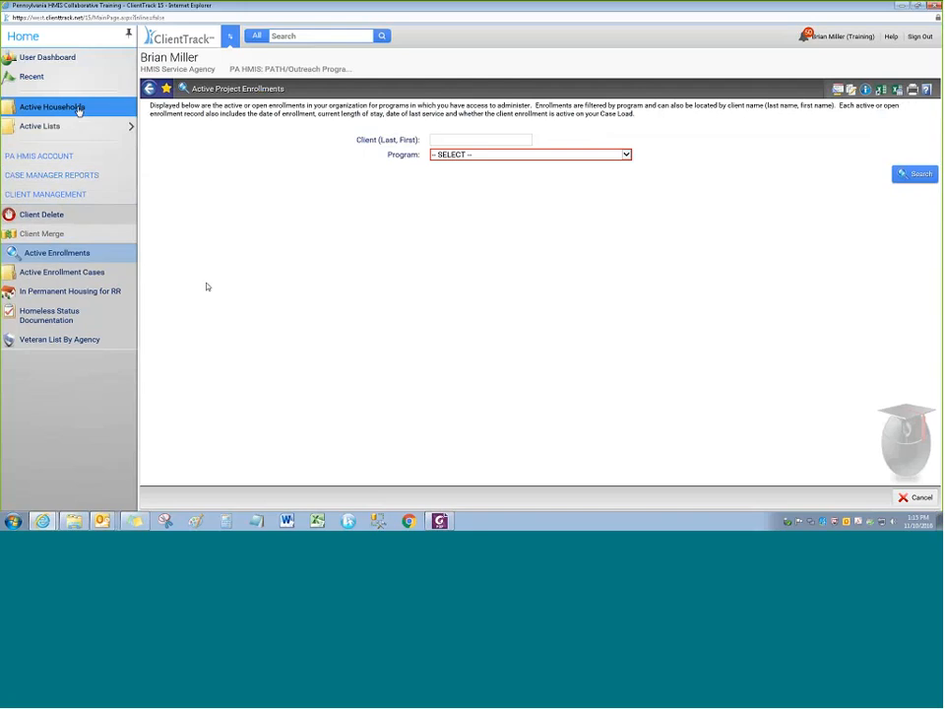
Move the Active Households favorite into the Active Lists folder and check the folder's contents
click(79, 109)
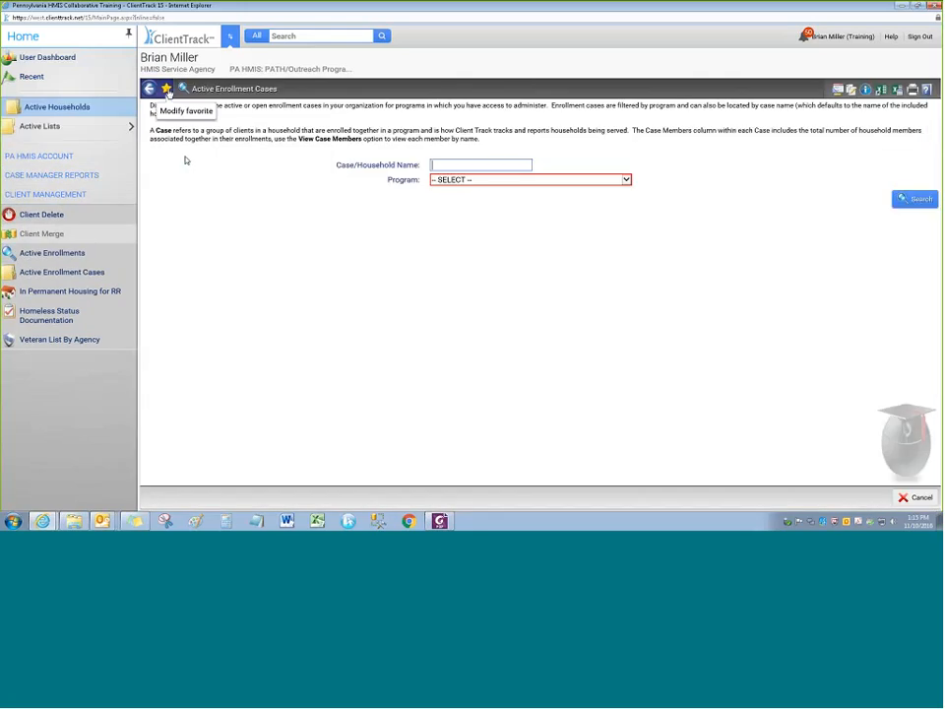
click(166, 88)
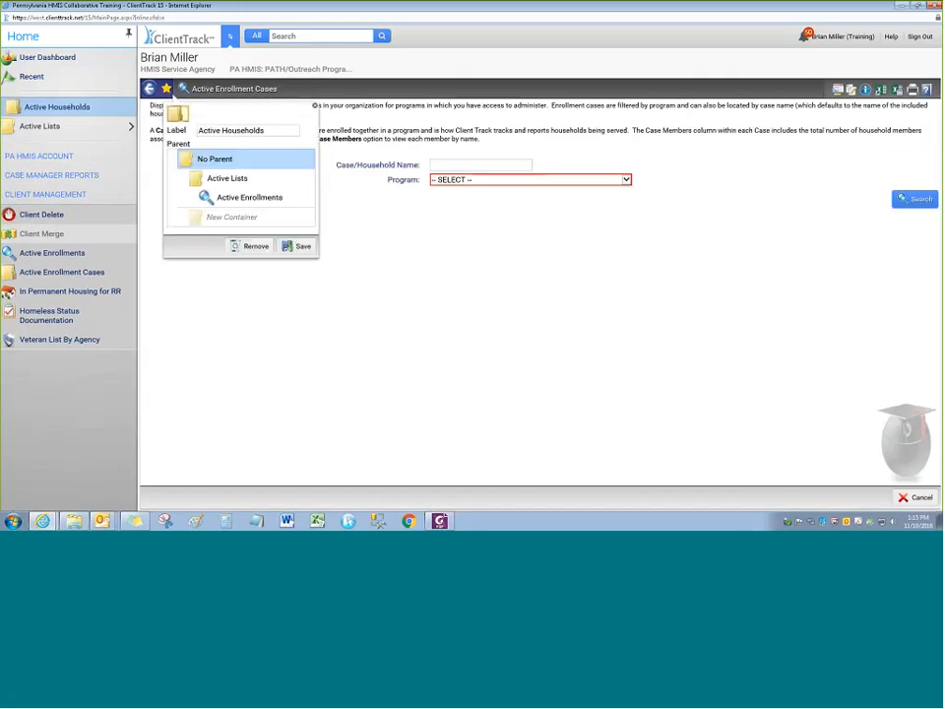
click(228, 200)
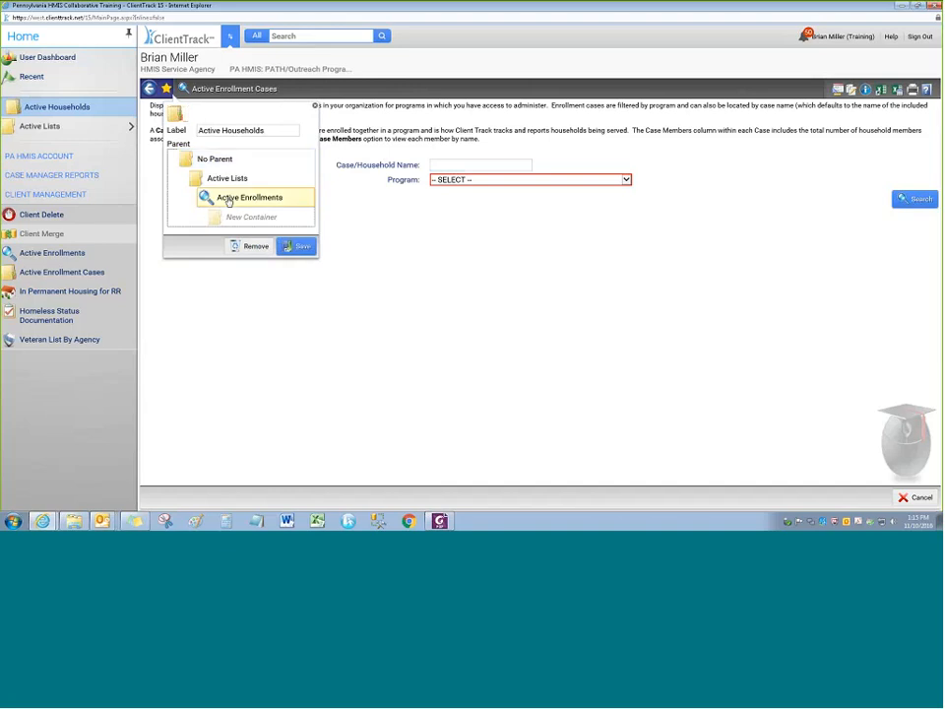
click(222, 180)
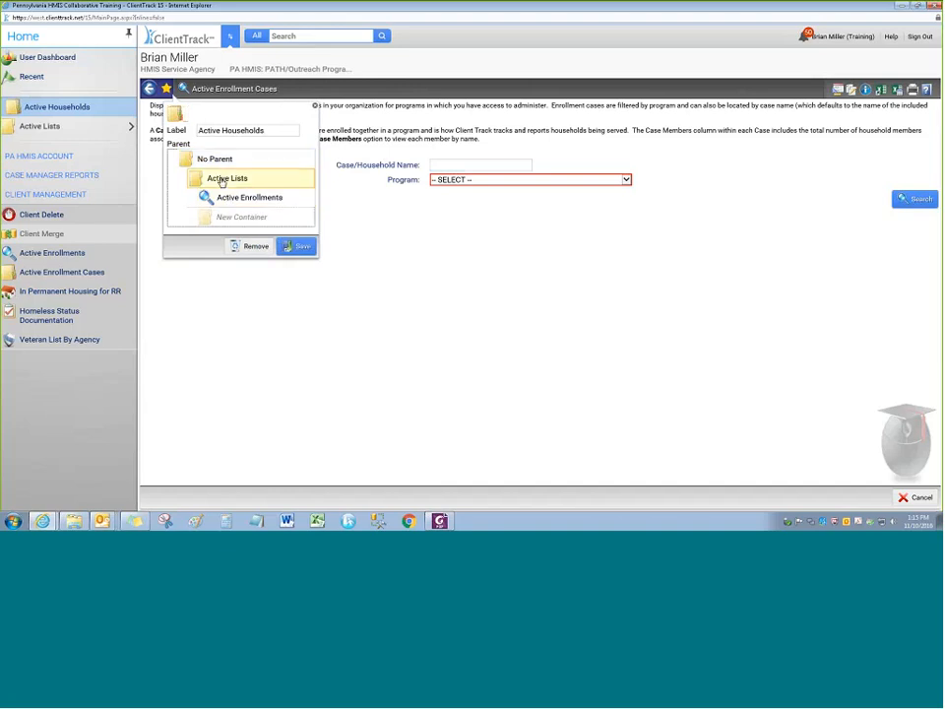
click(297, 247)
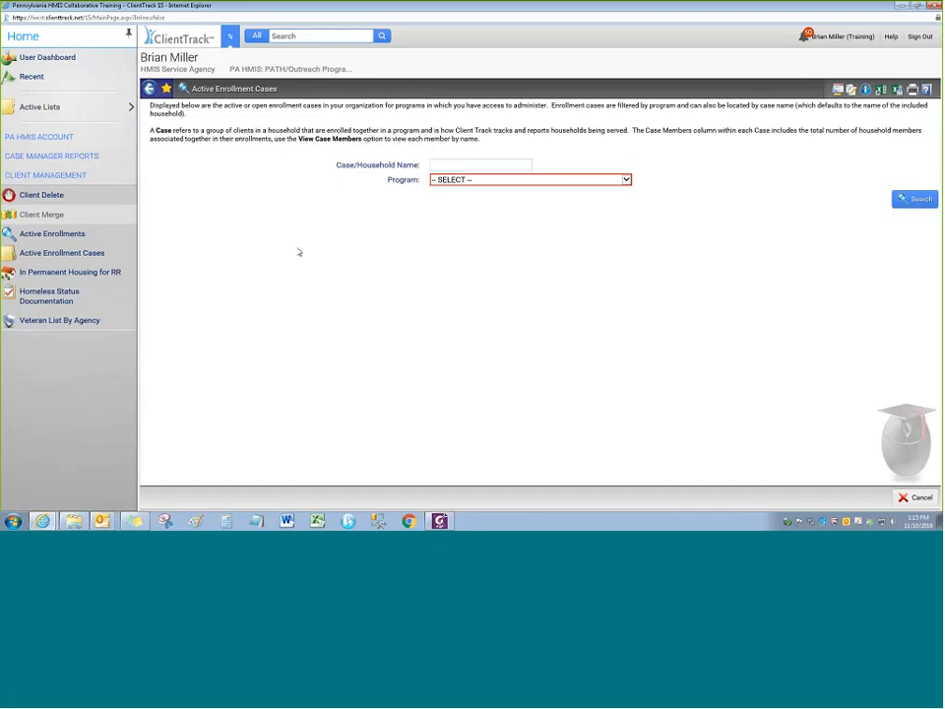
click(82, 109)
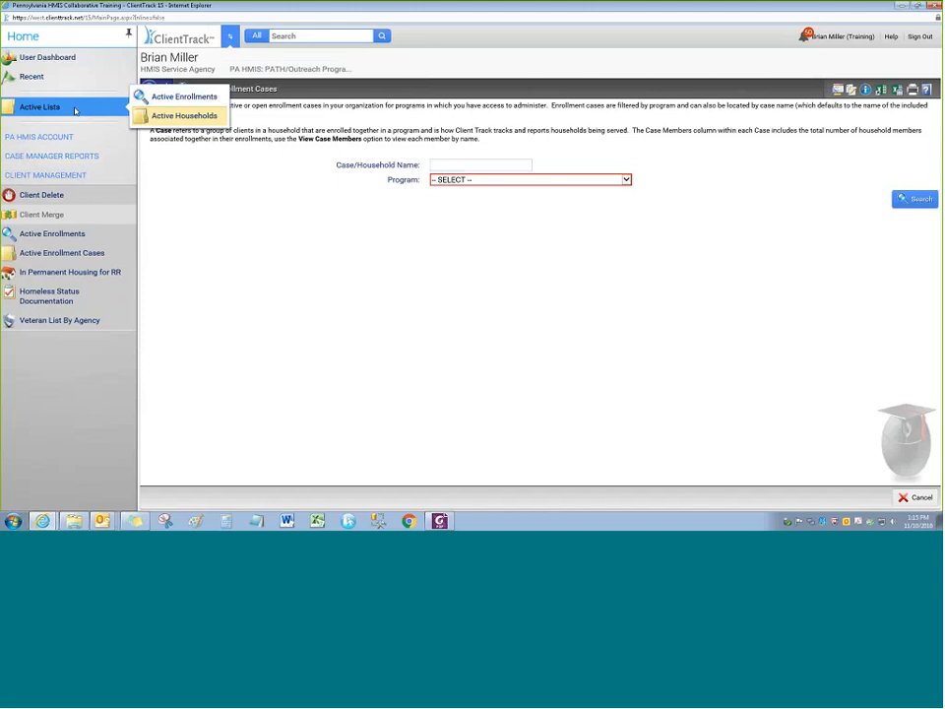
Open Active Enrollments from Active Lists, then the 2016 PATH Annual Report under HUD / HMIS Reports
click(186, 99)
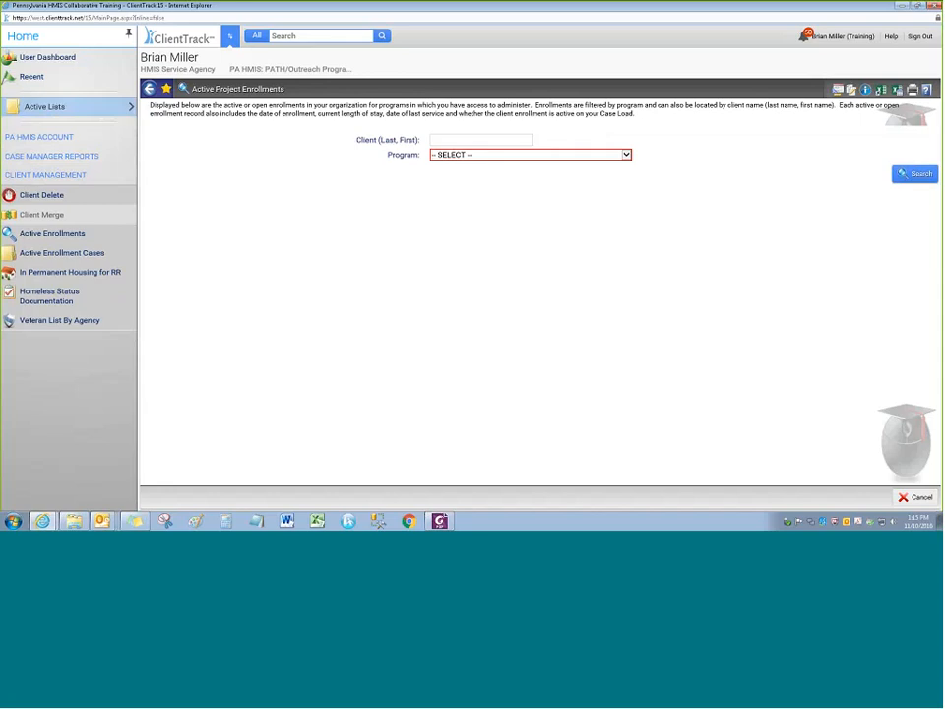
mouse_move(97, 117)
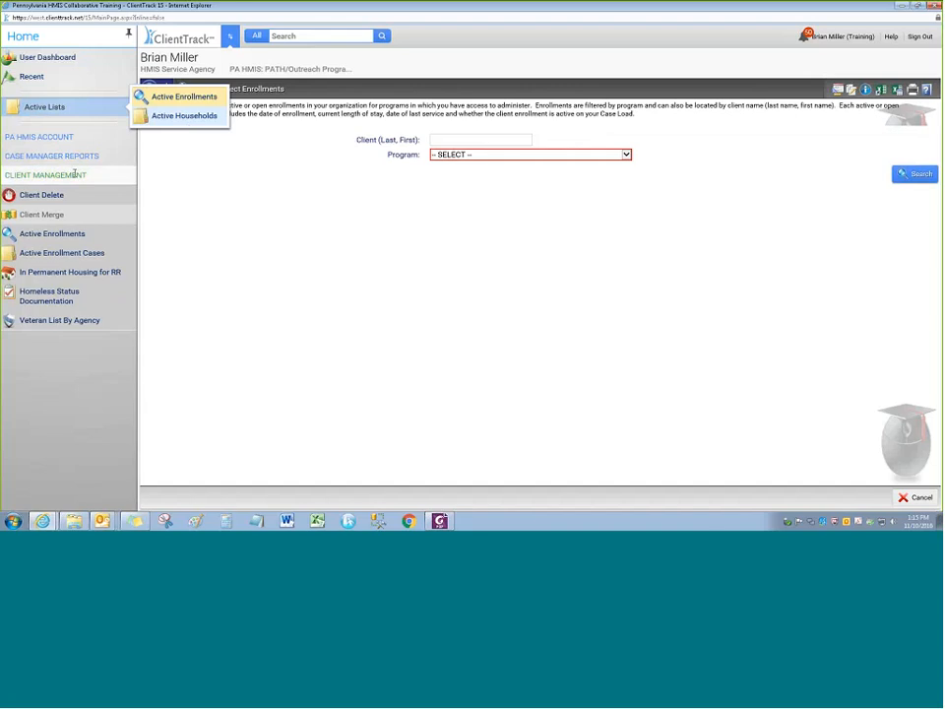
click(51, 155)
mouse_move(69, 195)
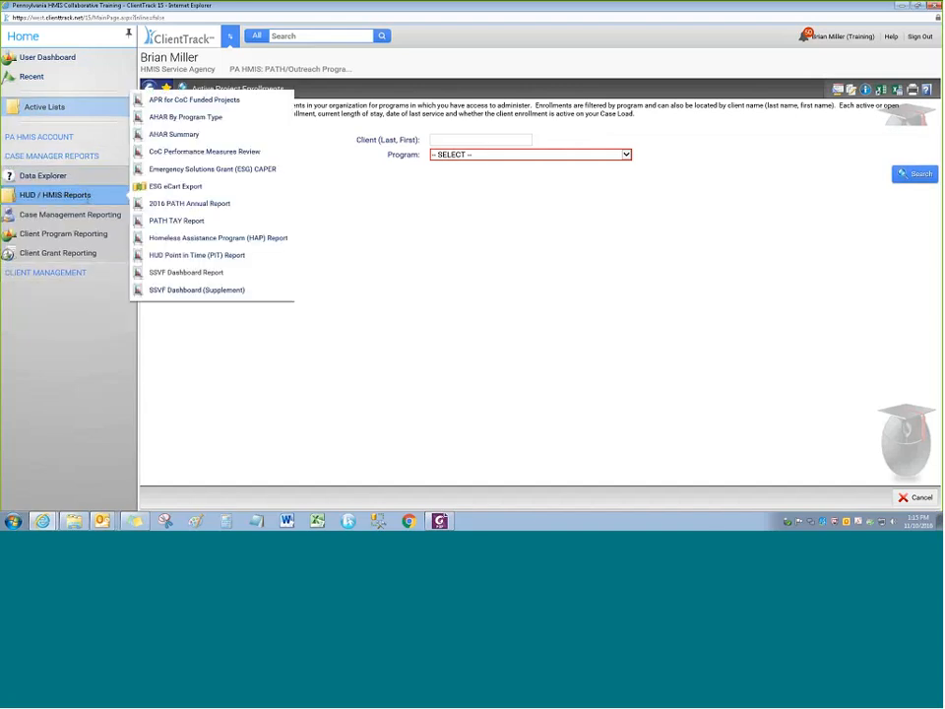
click(194, 207)
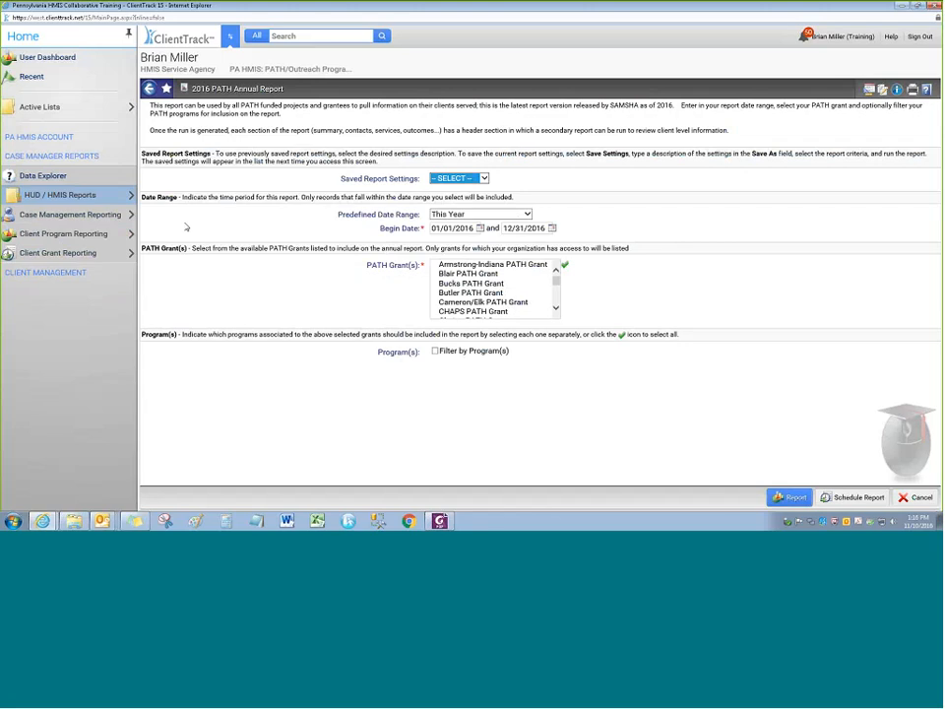
Switch to the current client's workspace and open their Edit Client Profile page
click(230, 36)
click(345, 258)
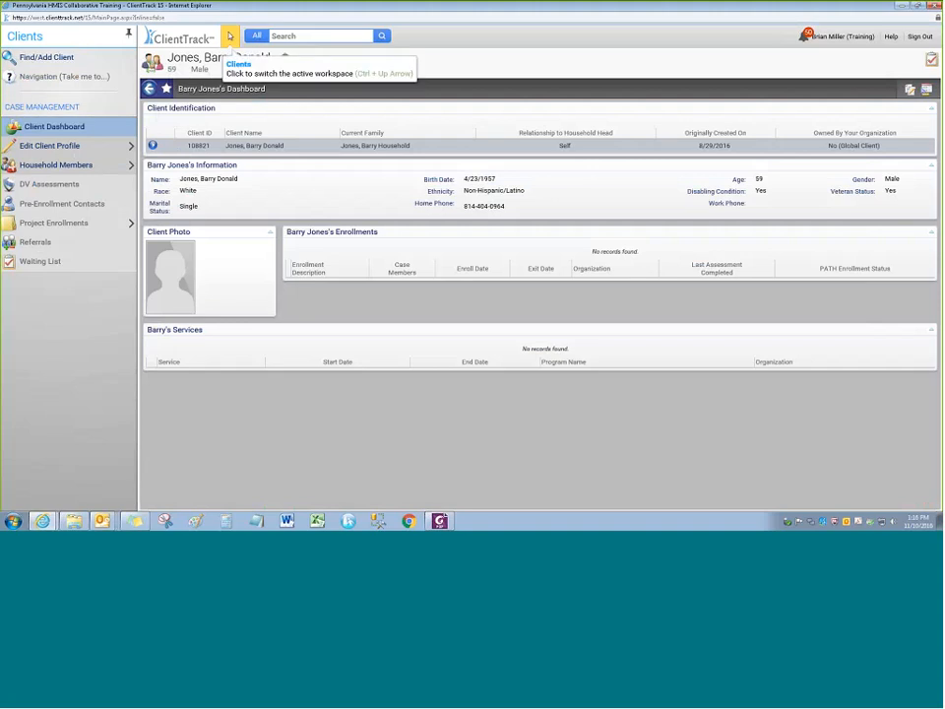
click(82, 149)
Add Edit Client Profile as a favorite, then remove that favorite again
click(166, 88)
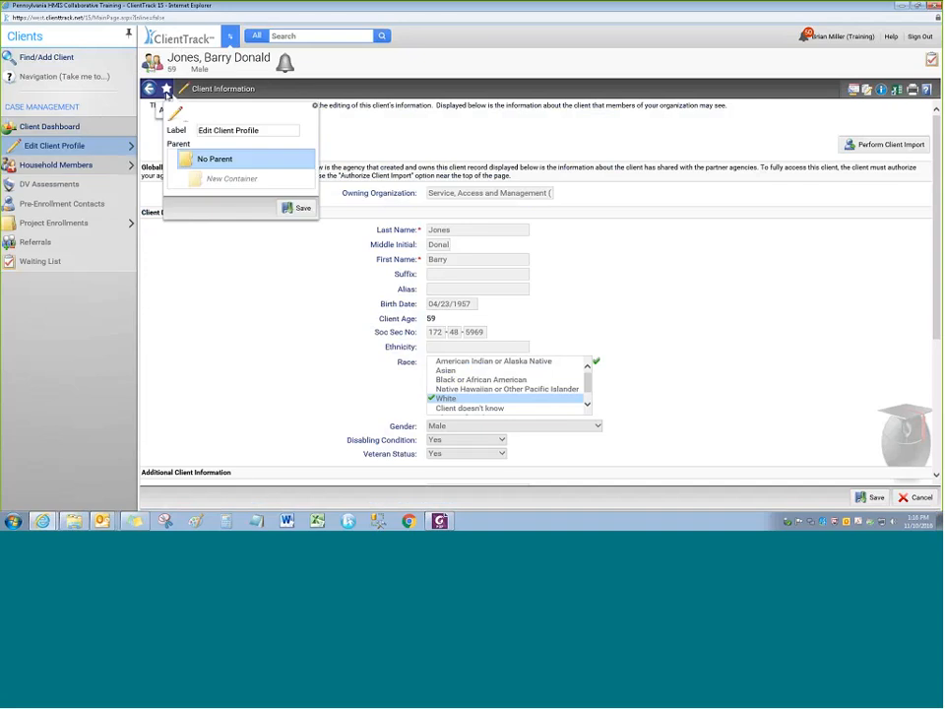
click(296, 207)
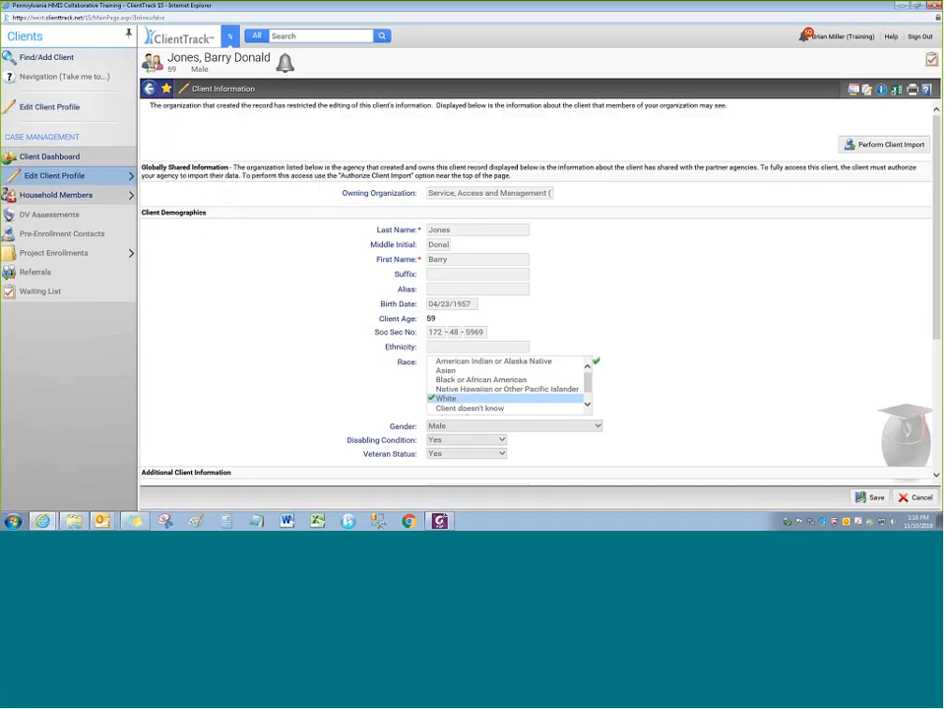
right_click(51, 107)
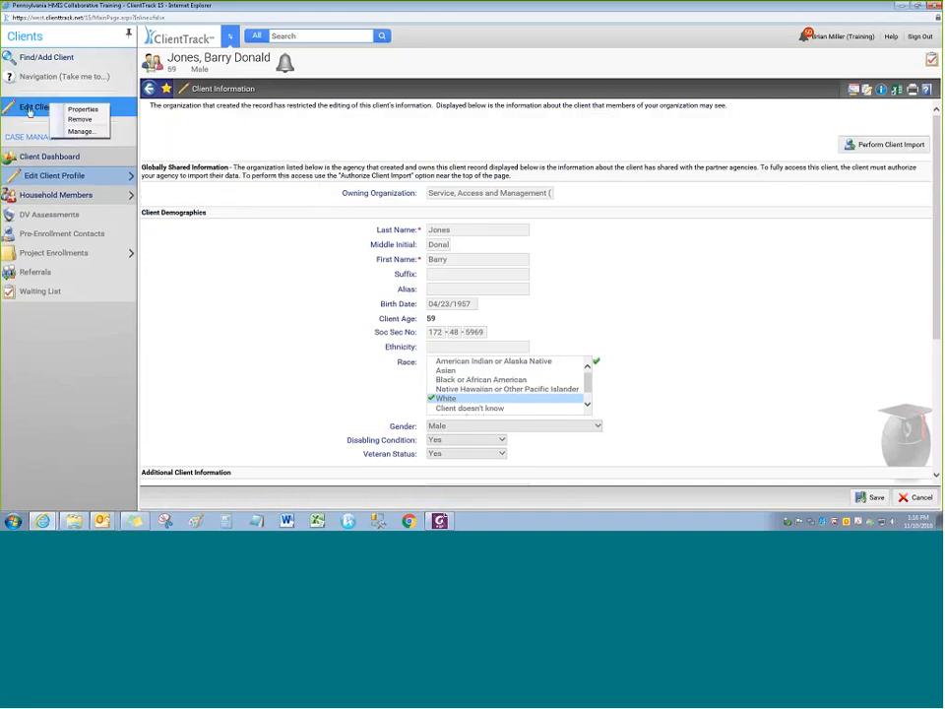
click(79, 119)
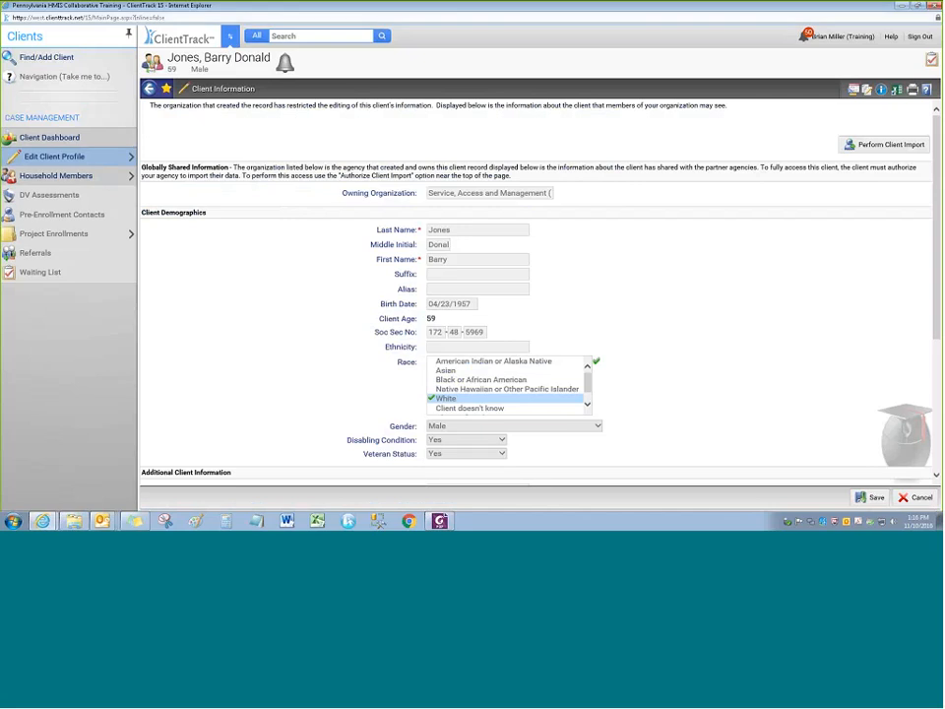
Open Find/Add Client, scroll through the Navigation PDF in Foxit, then open the PATH/Street Outreach reference
click(44, 57)
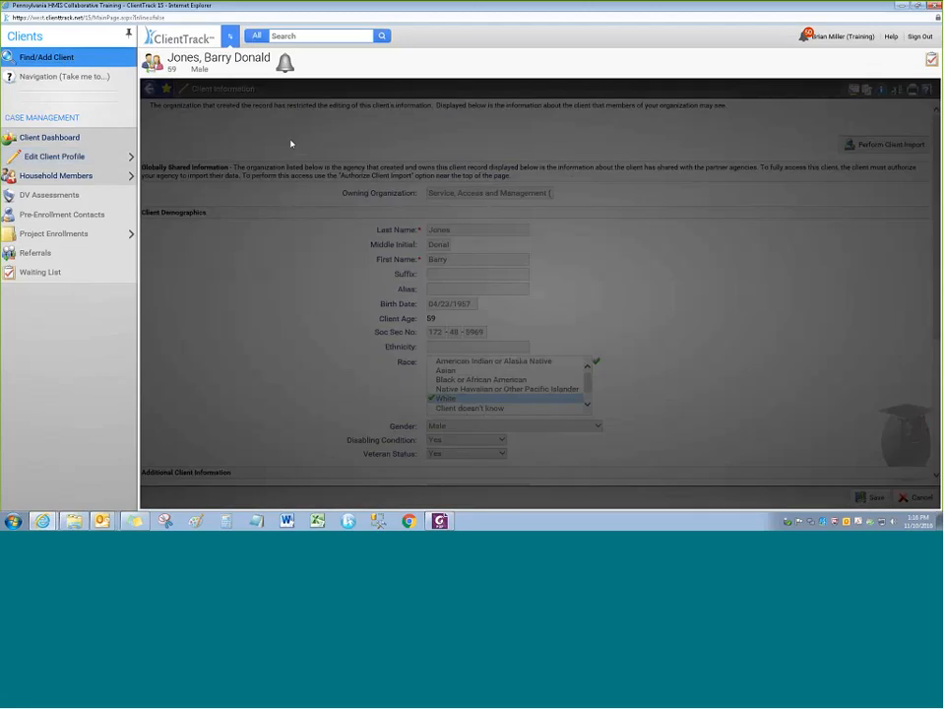
click(440, 521)
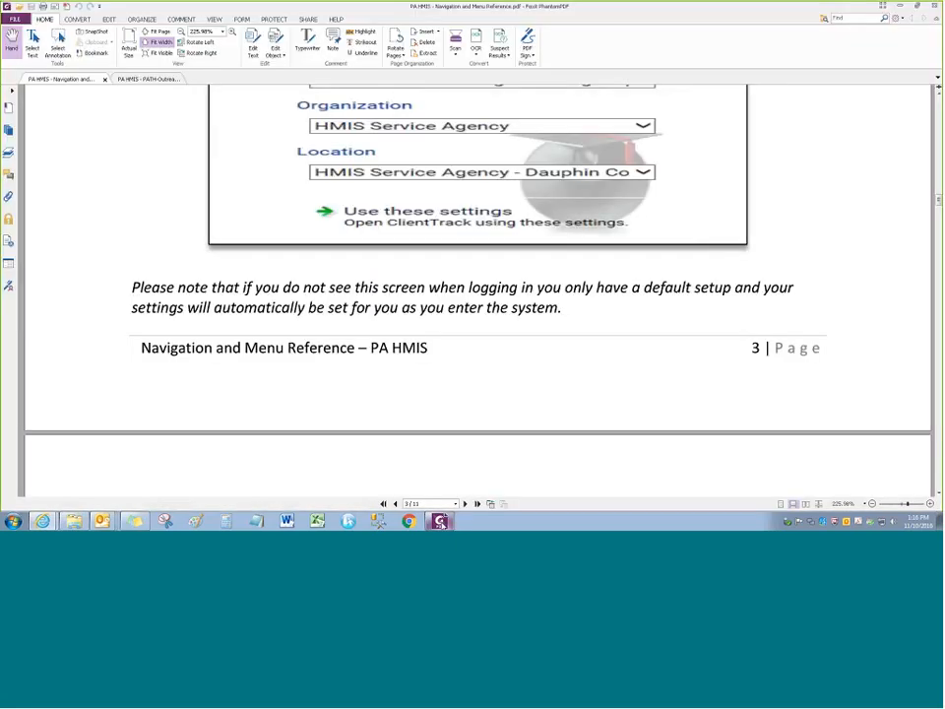
scroll(301, 274, down, 5)
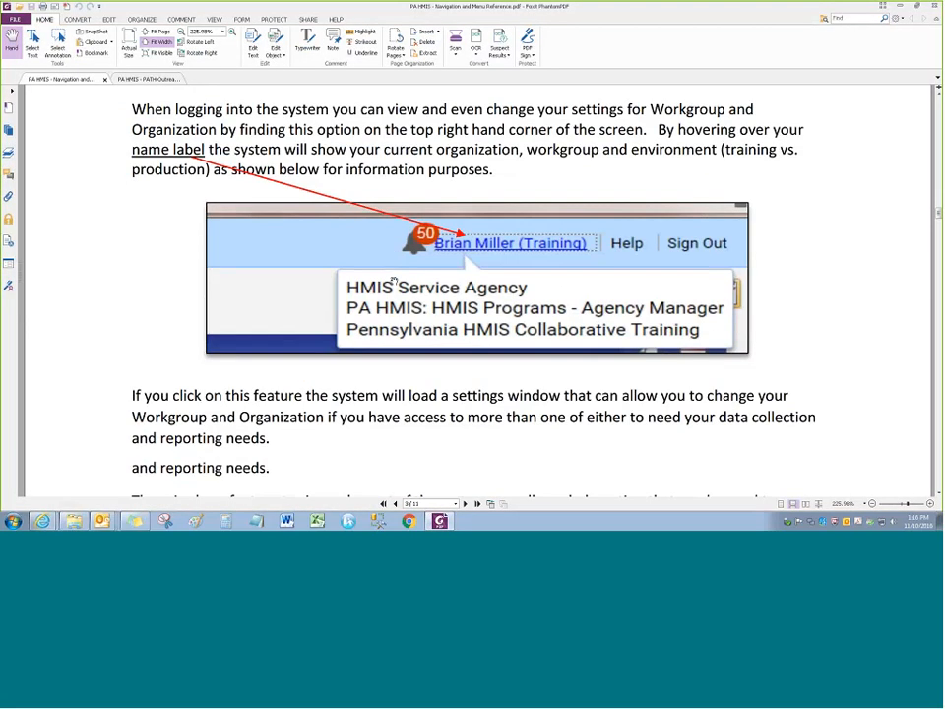
scroll(394, 283, down, 10)
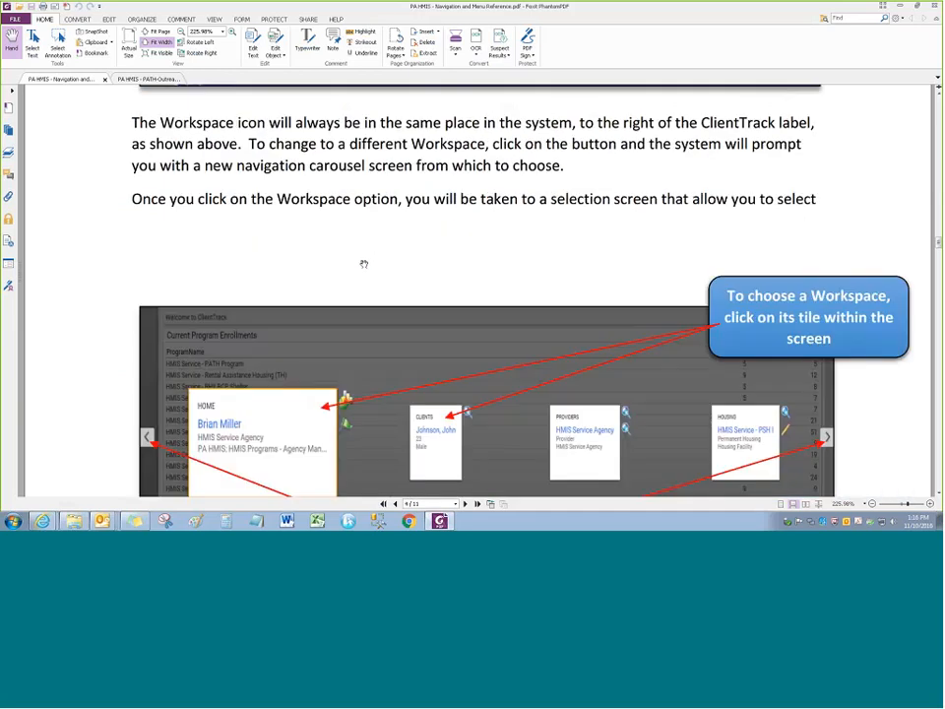
scroll(363, 264, down, 6)
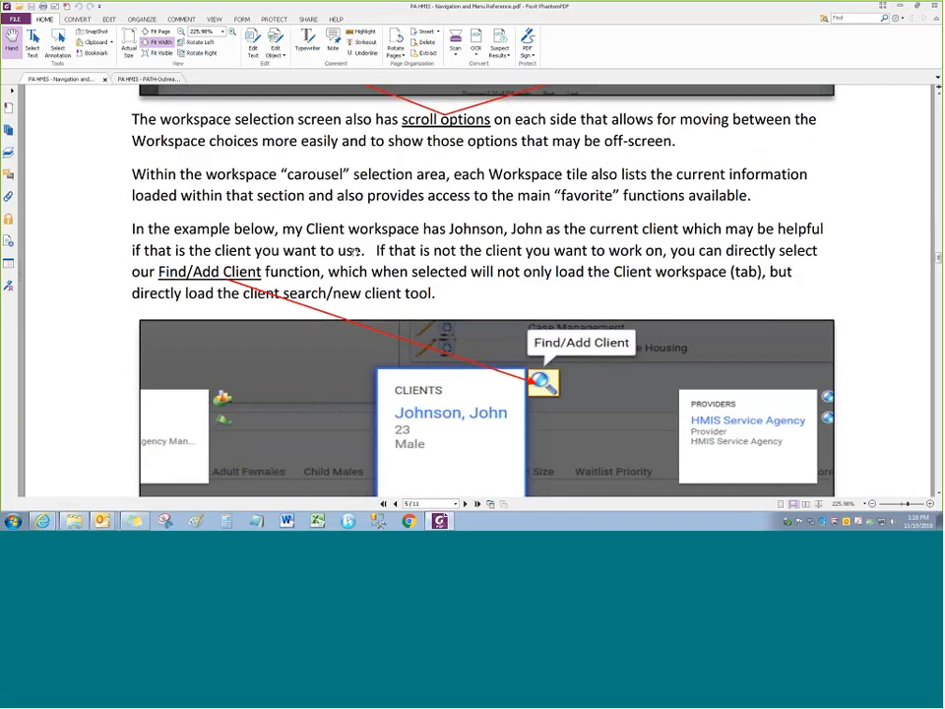
scroll(356, 252, down, 10)
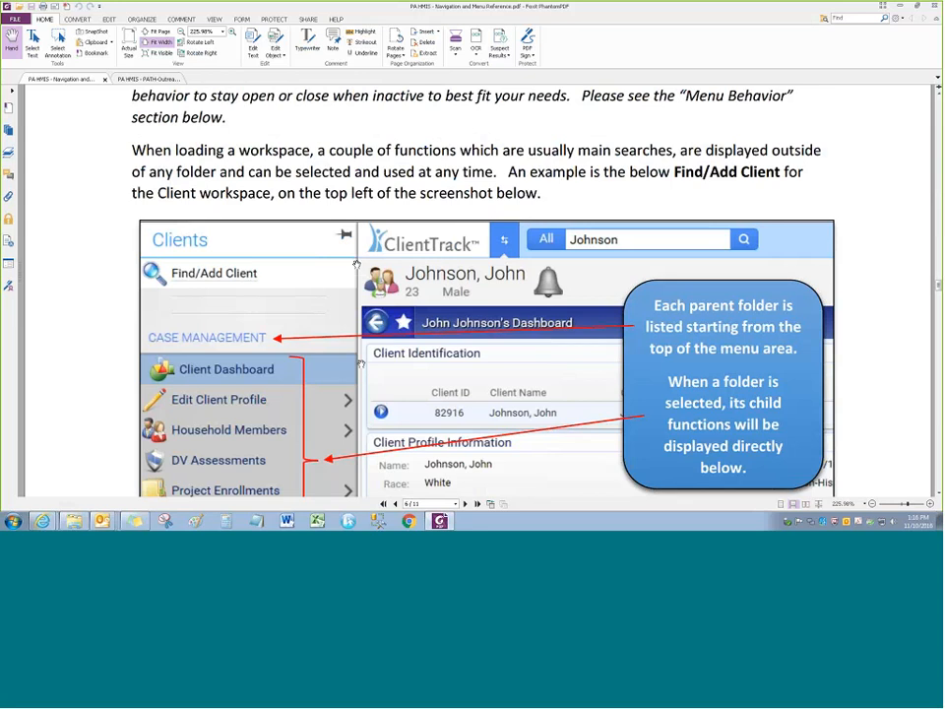
scroll(356, 266, down, 8)
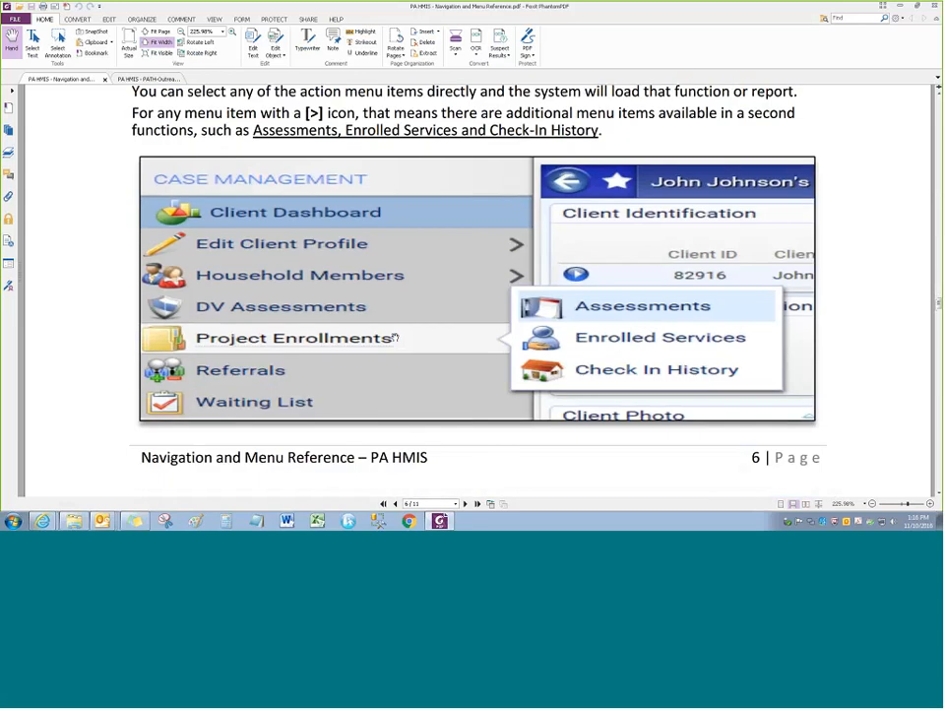
scroll(394, 336, up, 12)
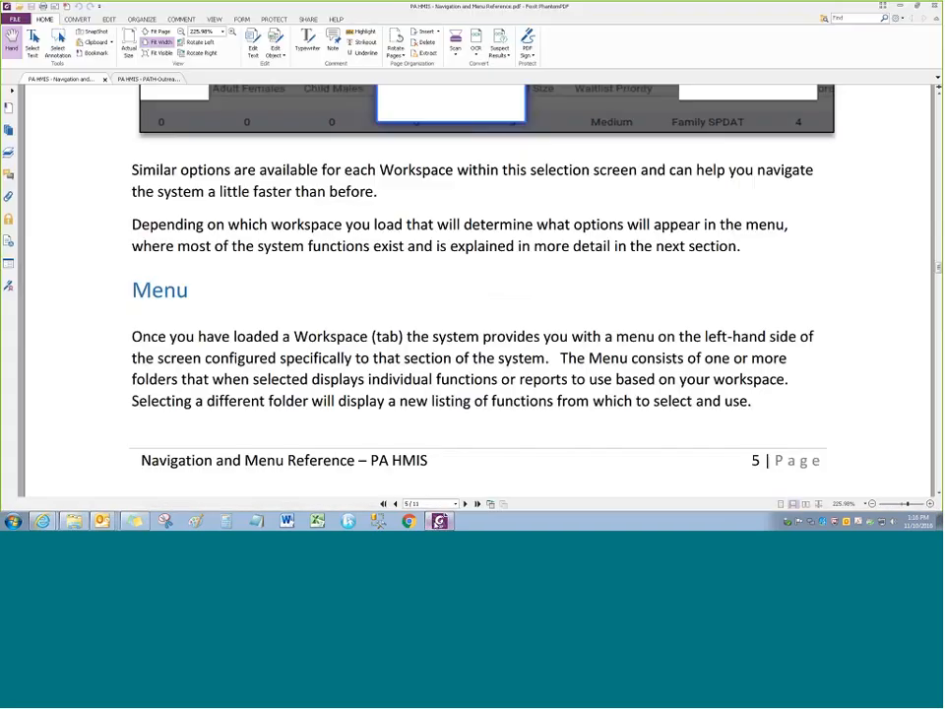
click(147, 78)
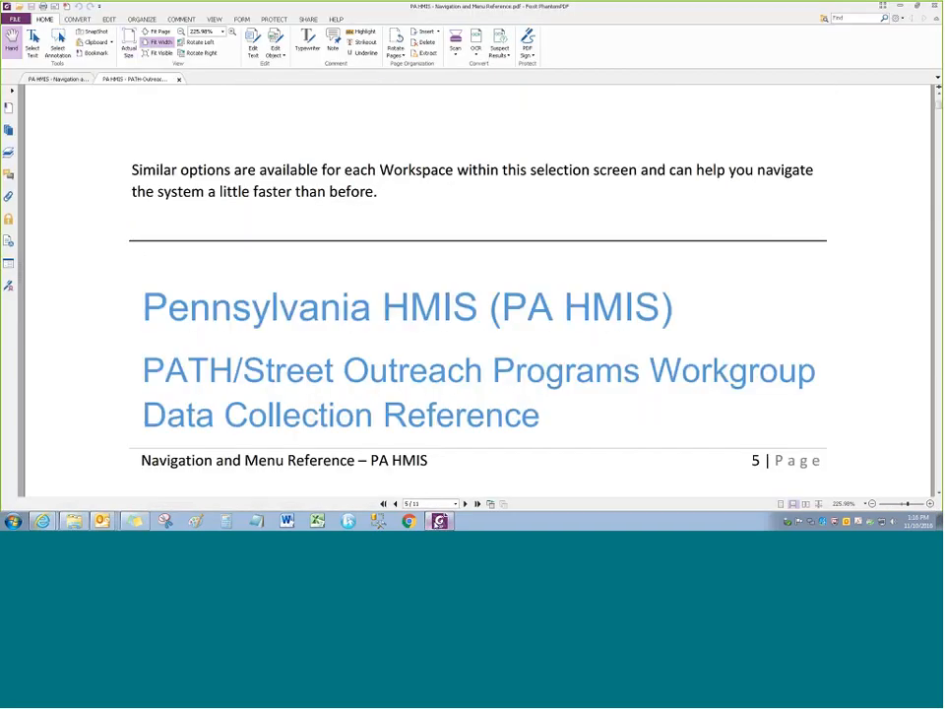
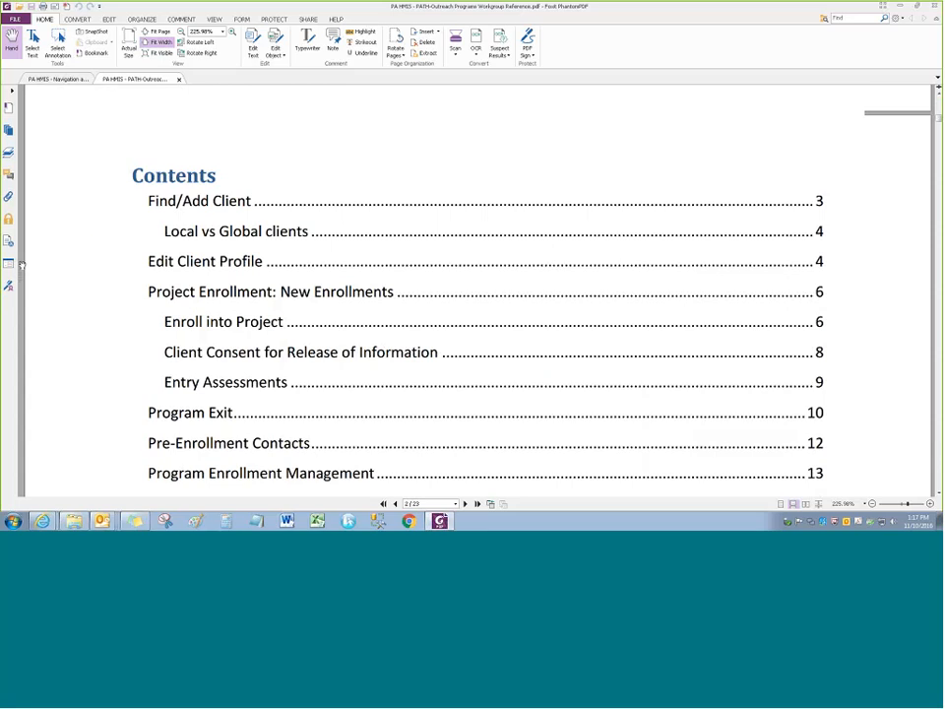
In the PATH-Outreach reference contents, jump to the Find/Add Client section on page 3
scroll(90, 245, down, 5)
scroll(21, 265, down, 4)
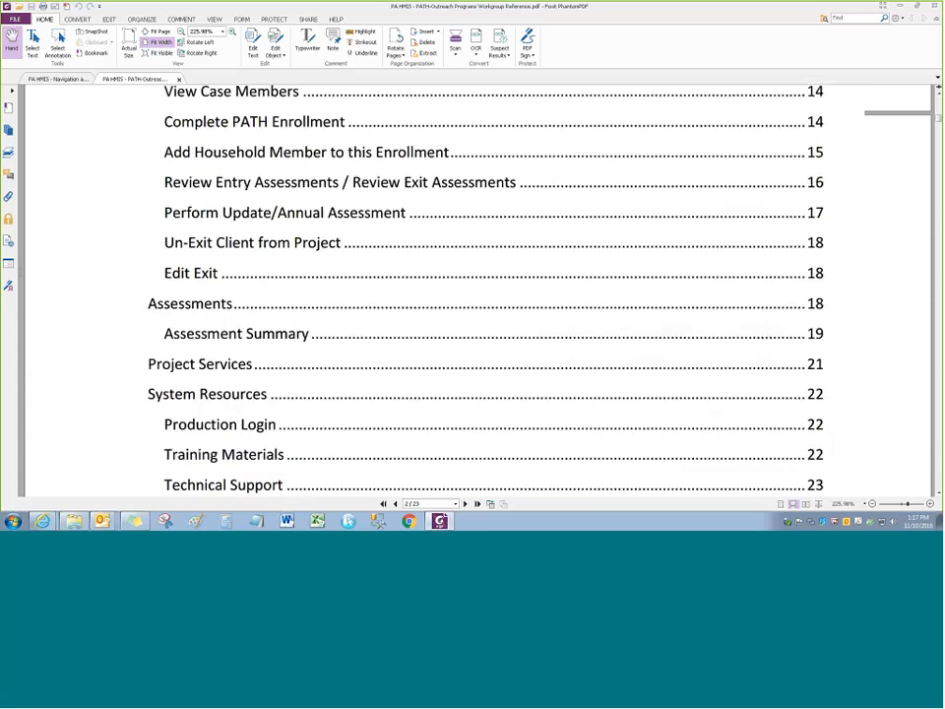
scroll(108, 253, up, 7)
scroll(109, 253, up, 6)
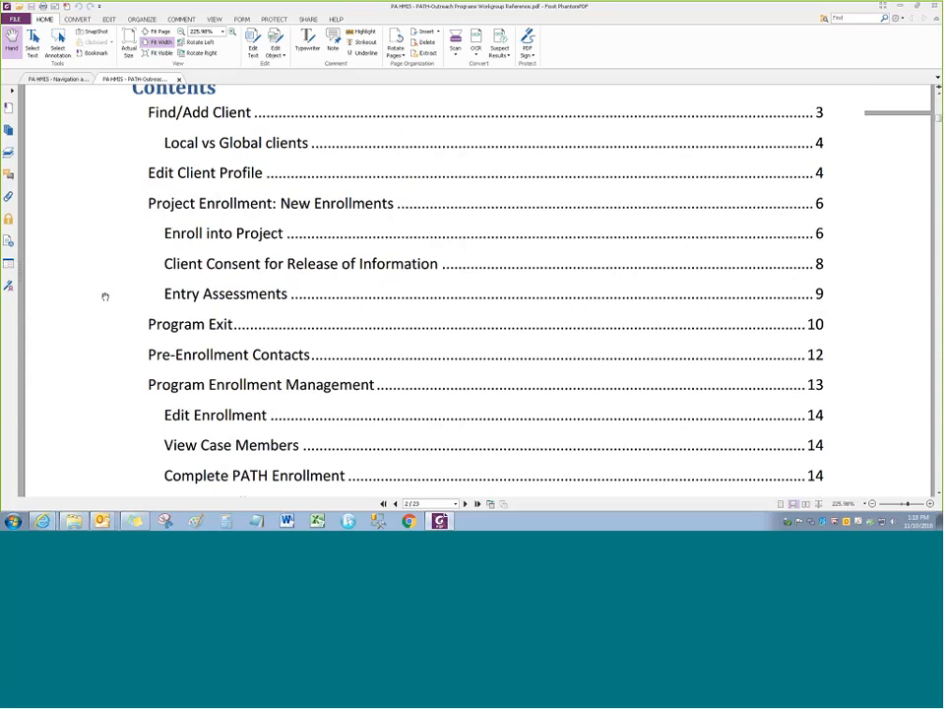
scroll(106, 296, down, 1)
scroll(106, 296, down, 2)
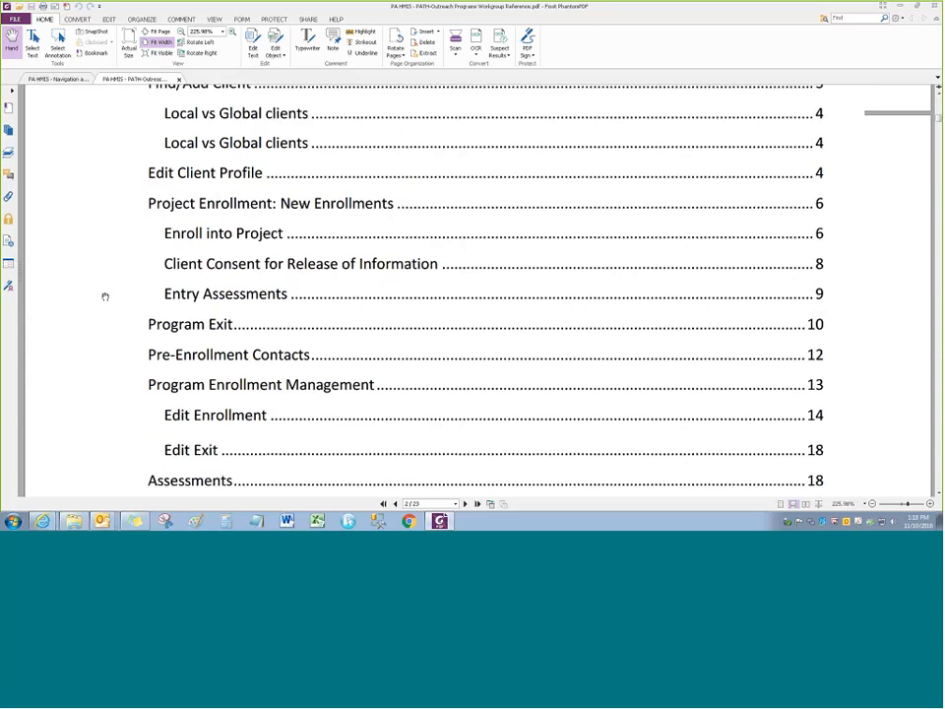
scroll(105, 296, up, 4)
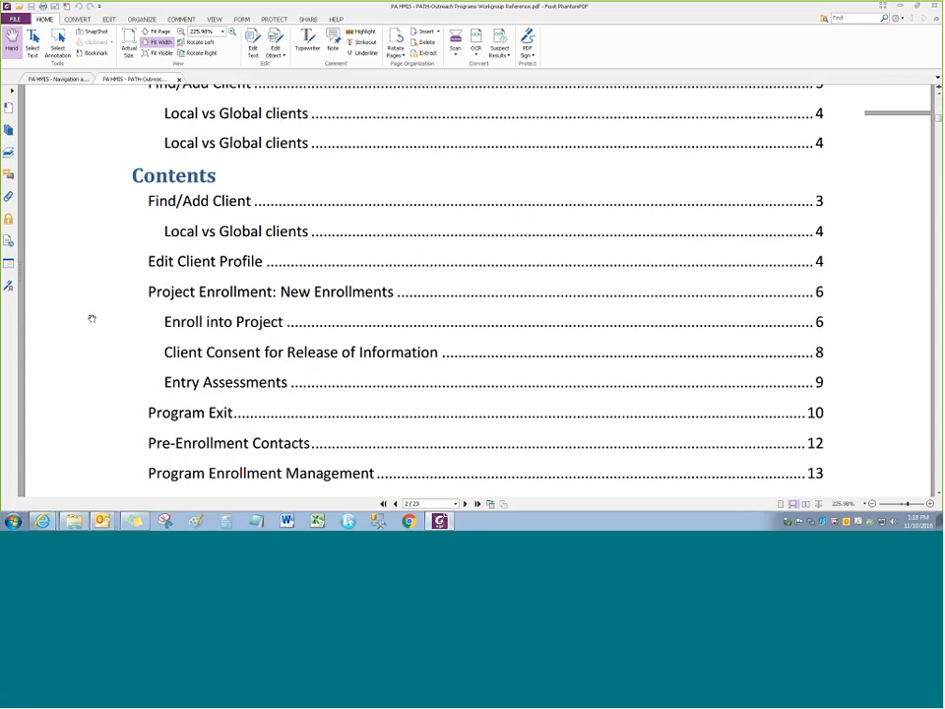
scroll(94, 318, down, 2)
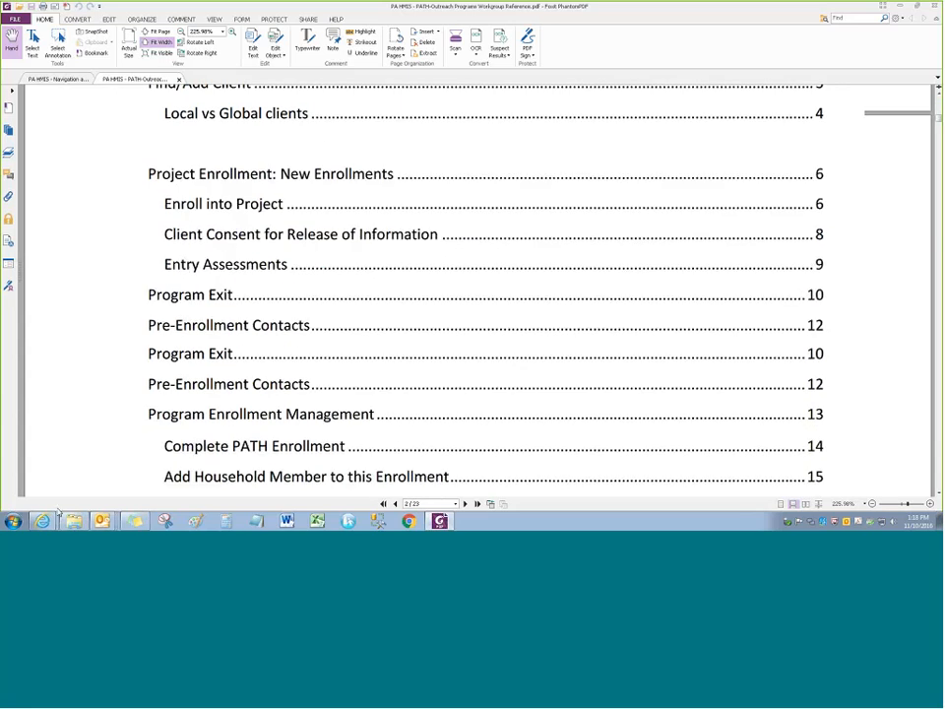
mouse_move(42, 522)
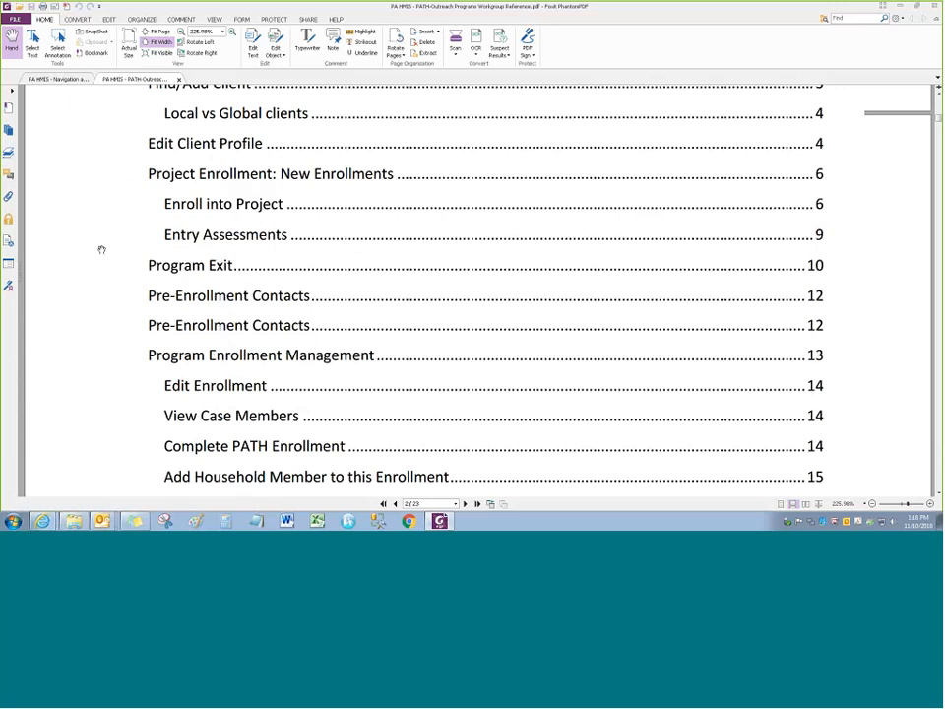
scroll(101, 249, up, 1)
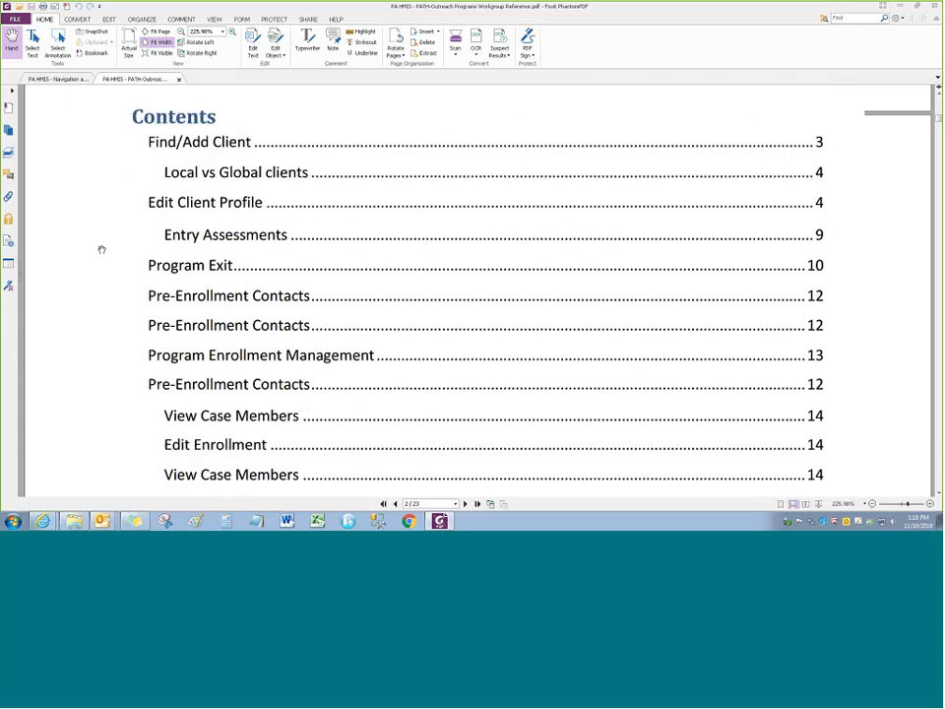
click(200, 144)
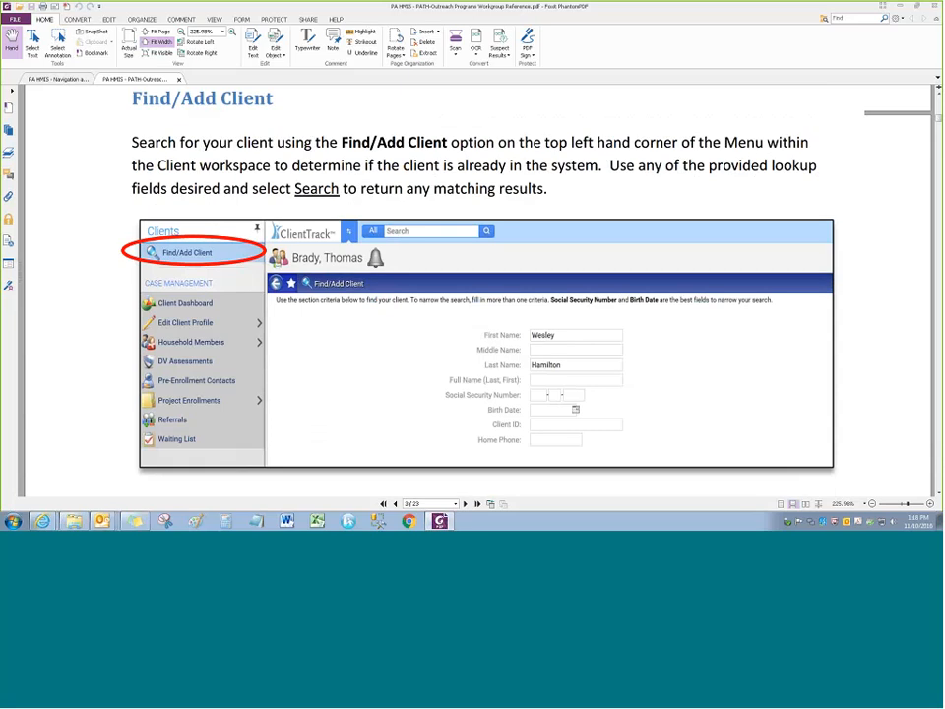
Return to the ClientTrack browser window and open a blank Find/Add Client form
mouse_move(43, 522)
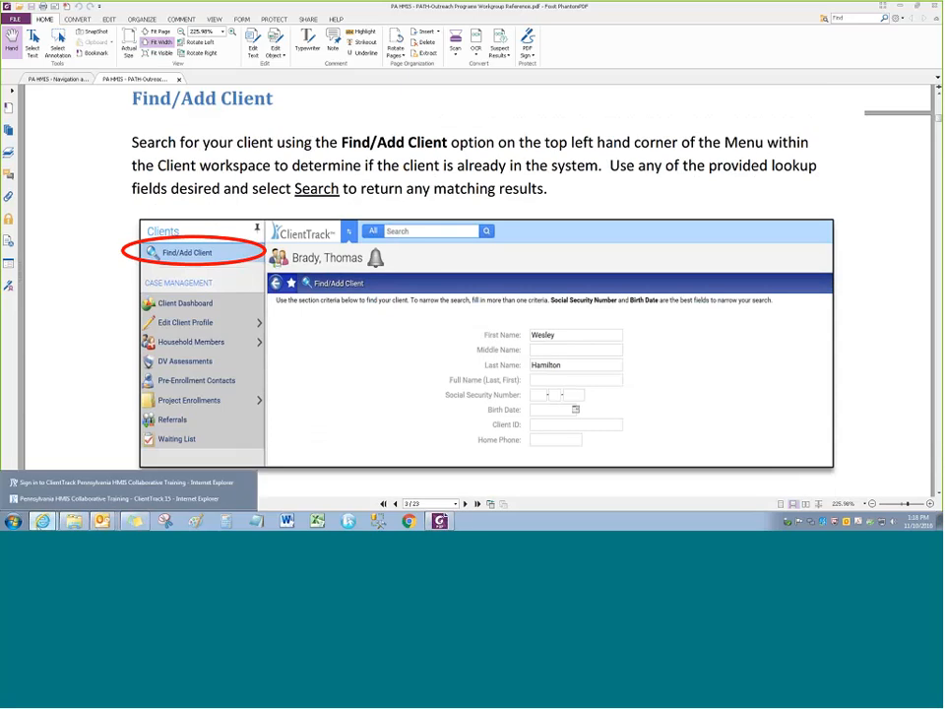
click(79, 498)
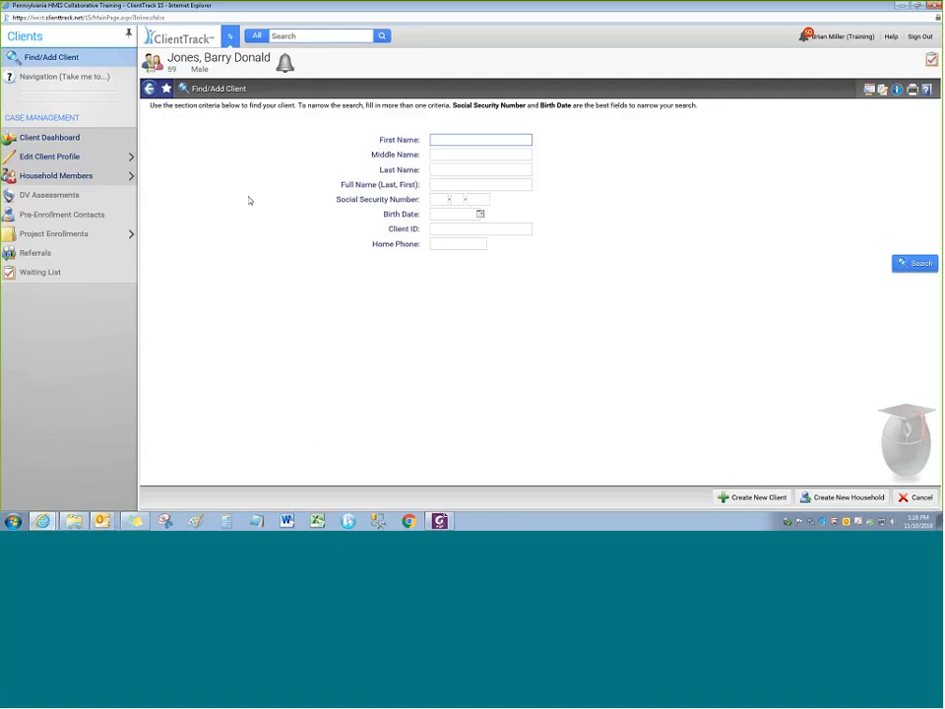
click(51, 59)
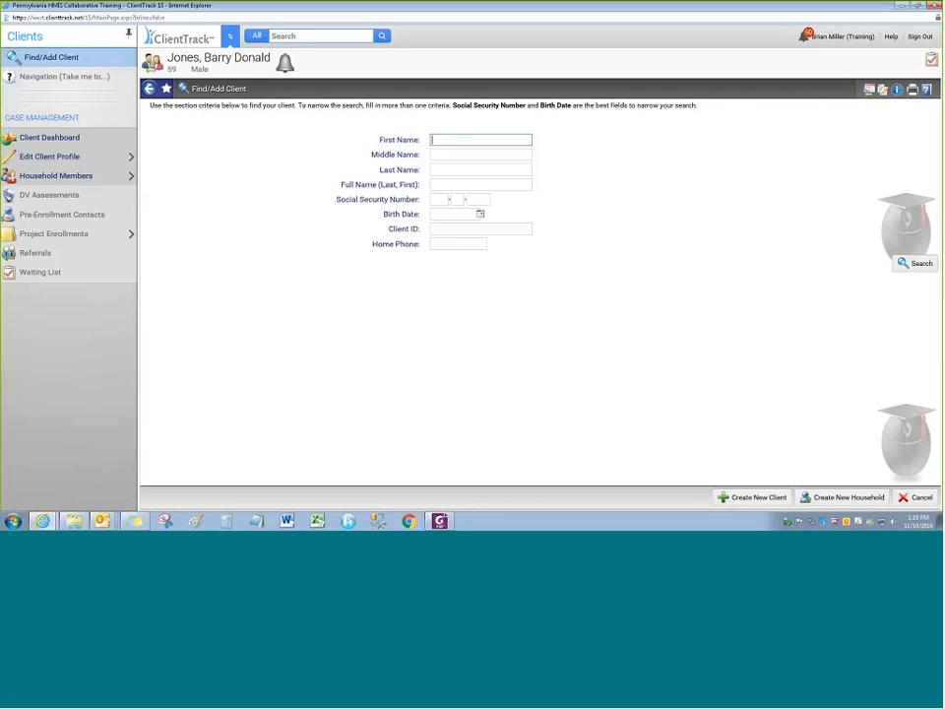
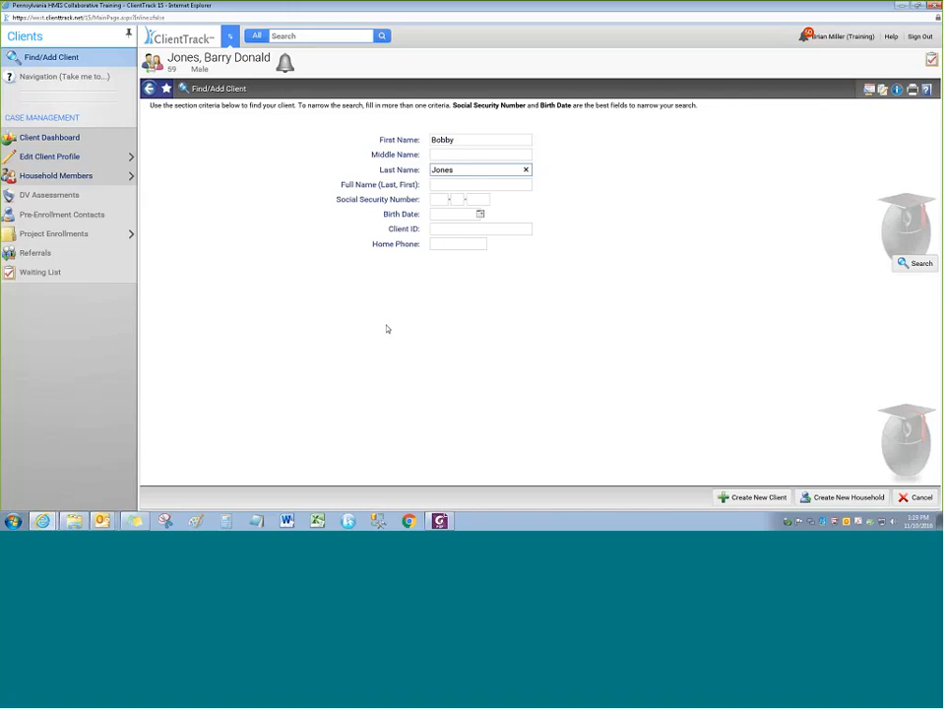
Search Find/Add Client by the client's full first and last name
key(Return)
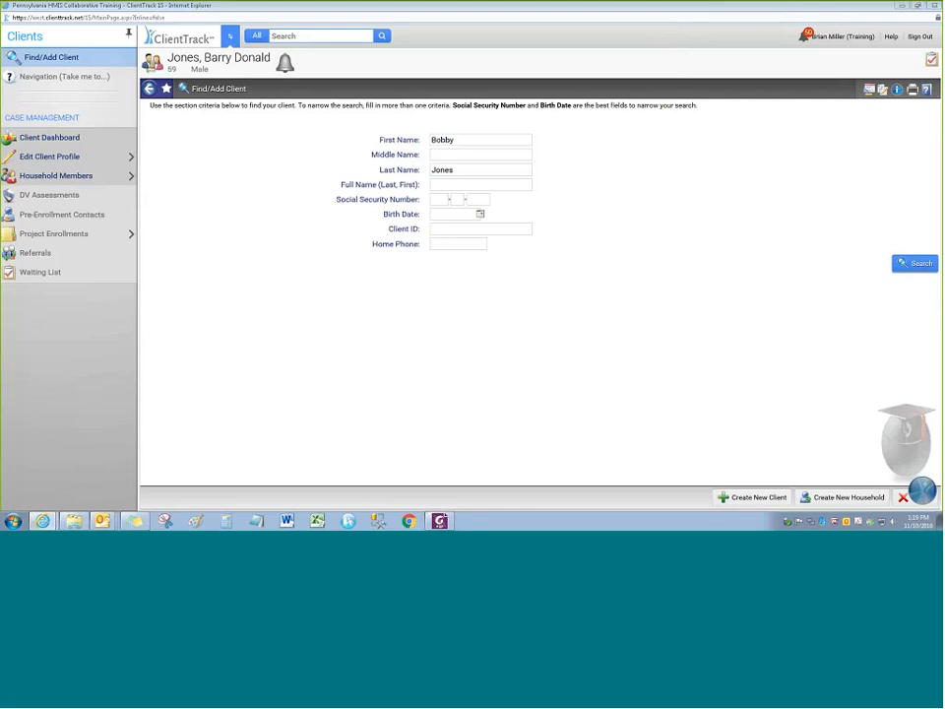
key(Return)
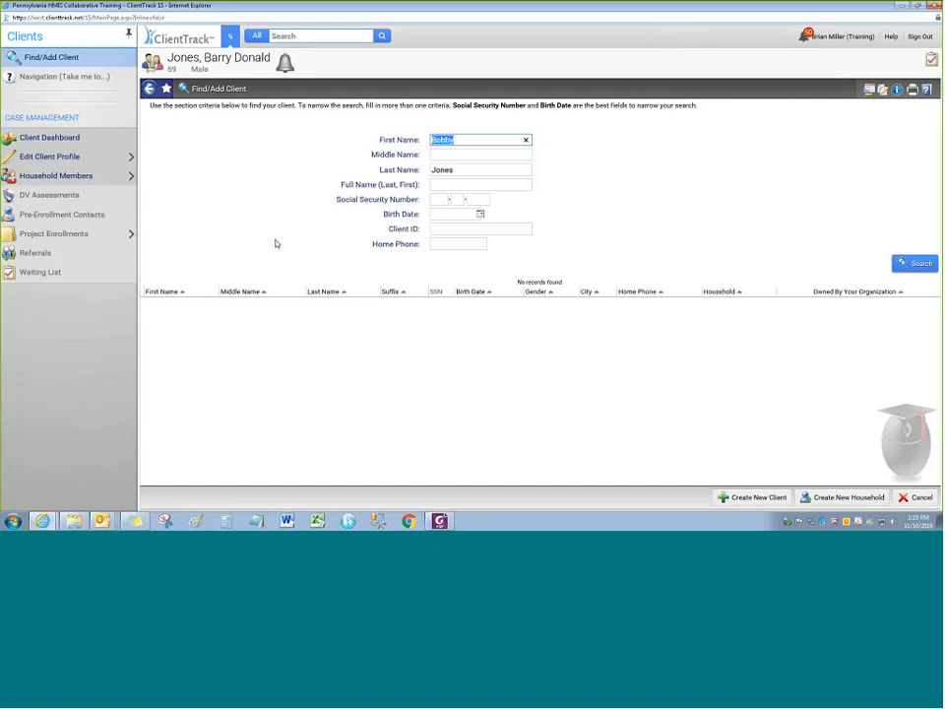
click(275, 219)
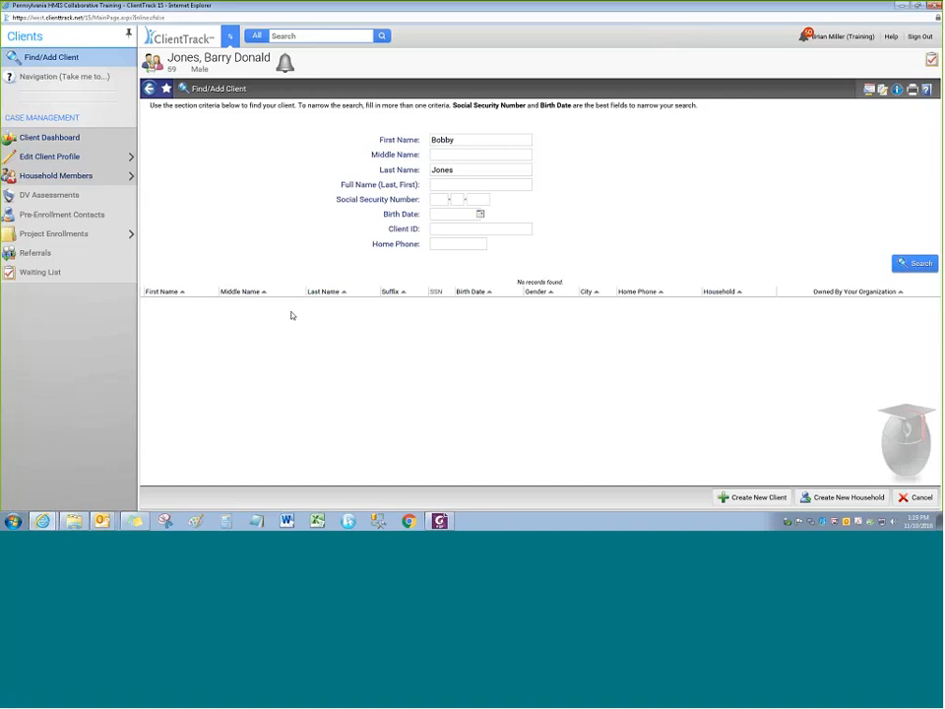
Re-search using only a first initial, then a different first name, returning 11 matches
double_click(458, 141)
click(458, 140)
key(BackSpace)
key(BackSpace)
key(BackSpace)
key(BackSpace)
key(BackSpace)
text(B)
key(Return)
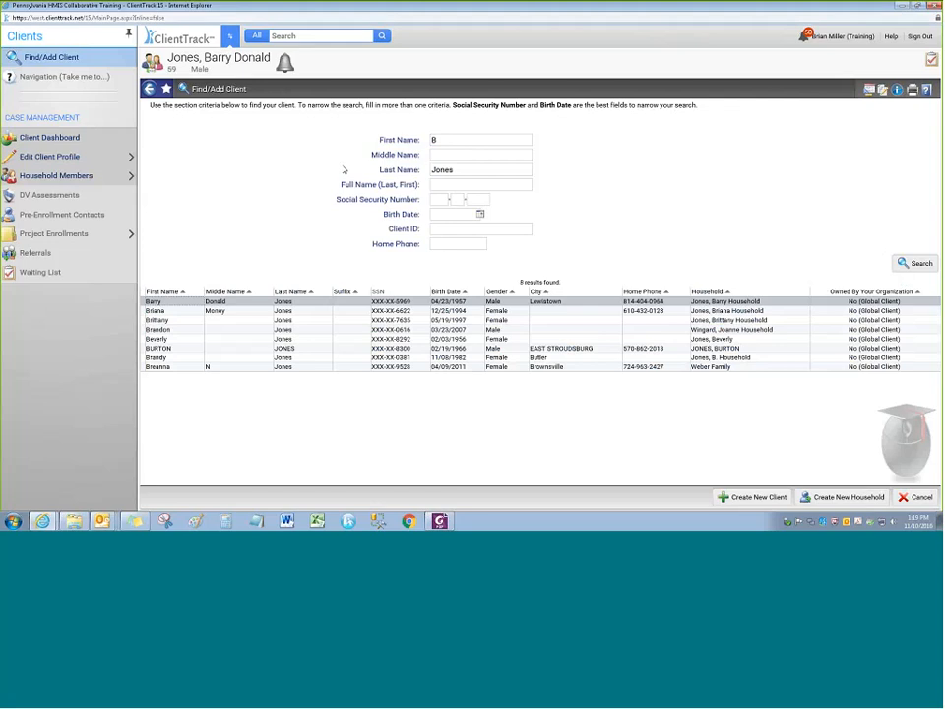
drag(445, 140, 220, 239)
text(J)
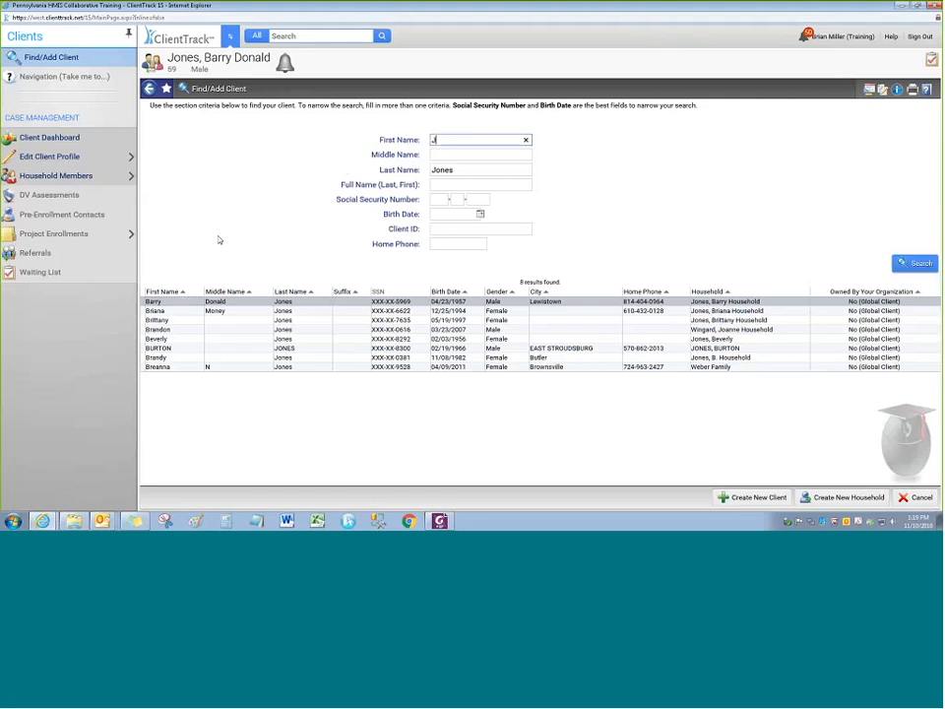
text(ohn)
key(Tab)
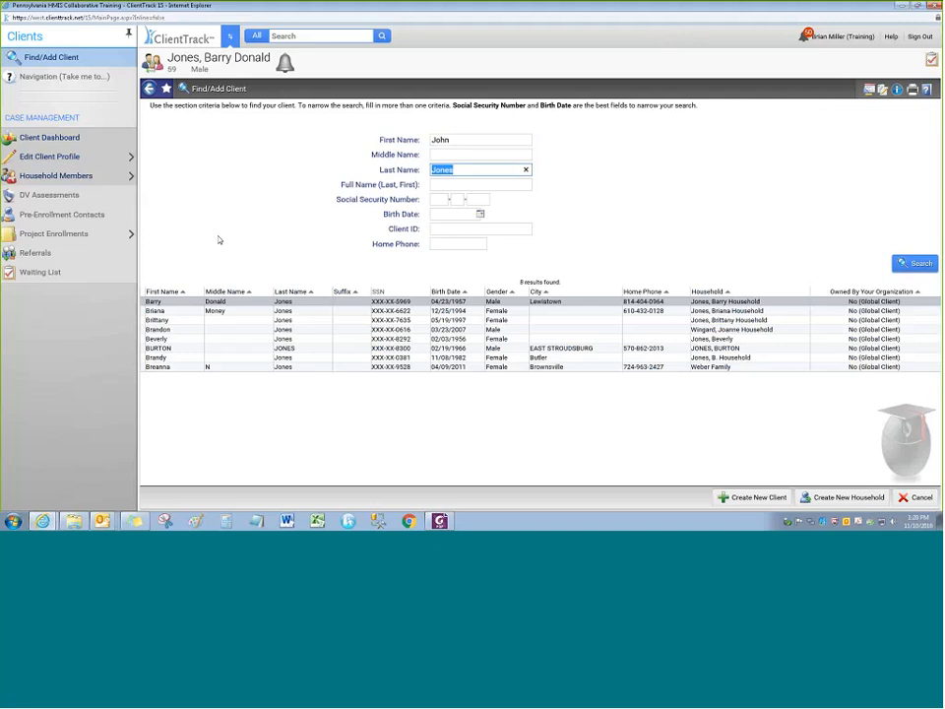
key(Return)
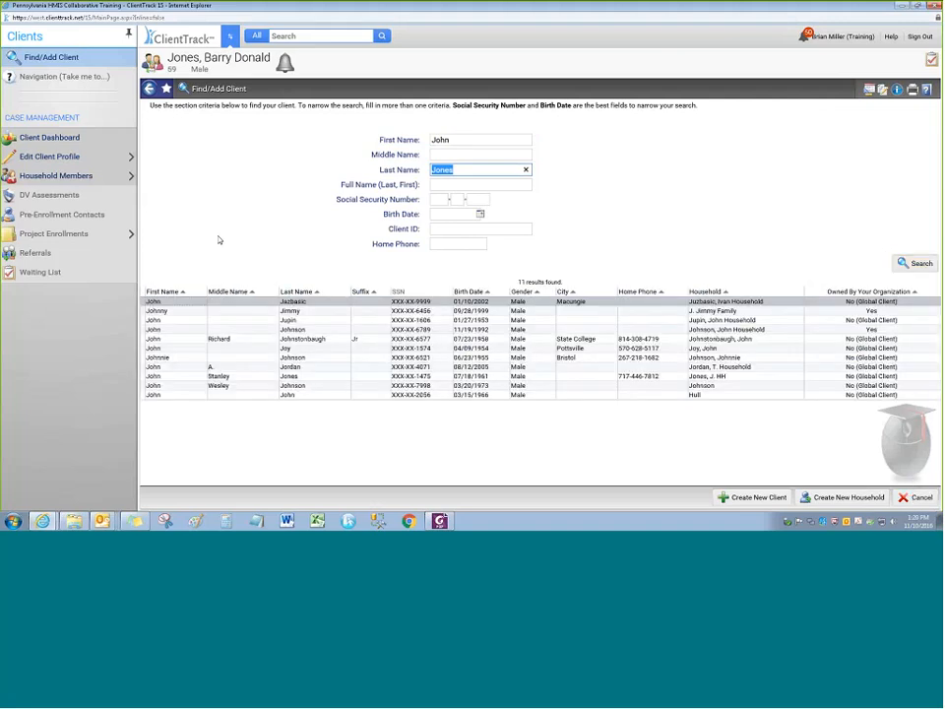
Search with last name 'J' to list the 11 possible matches
text(J)
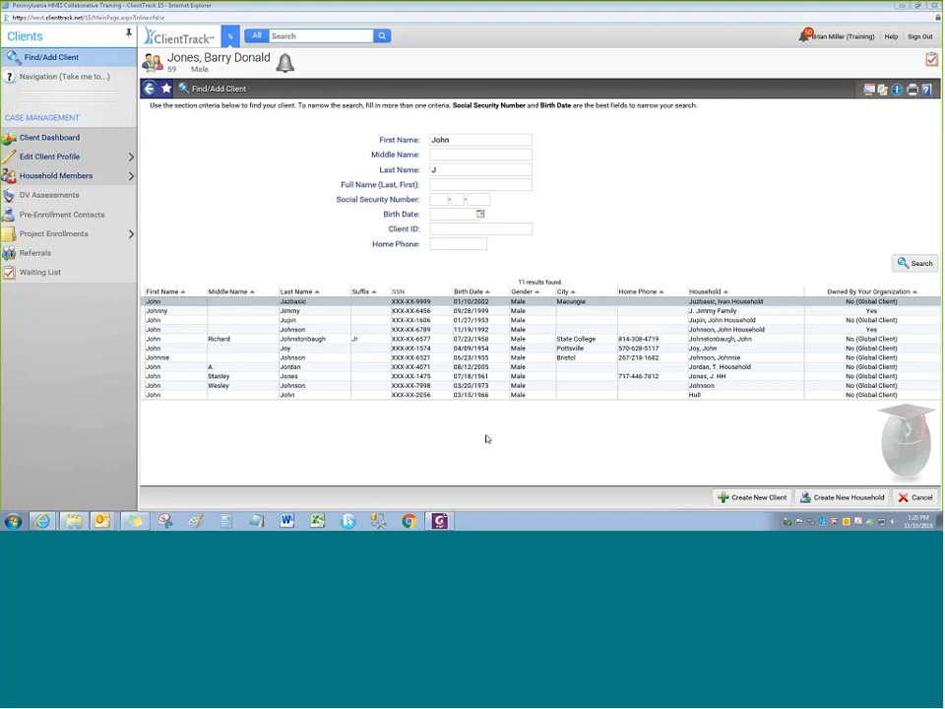
click(283, 205)
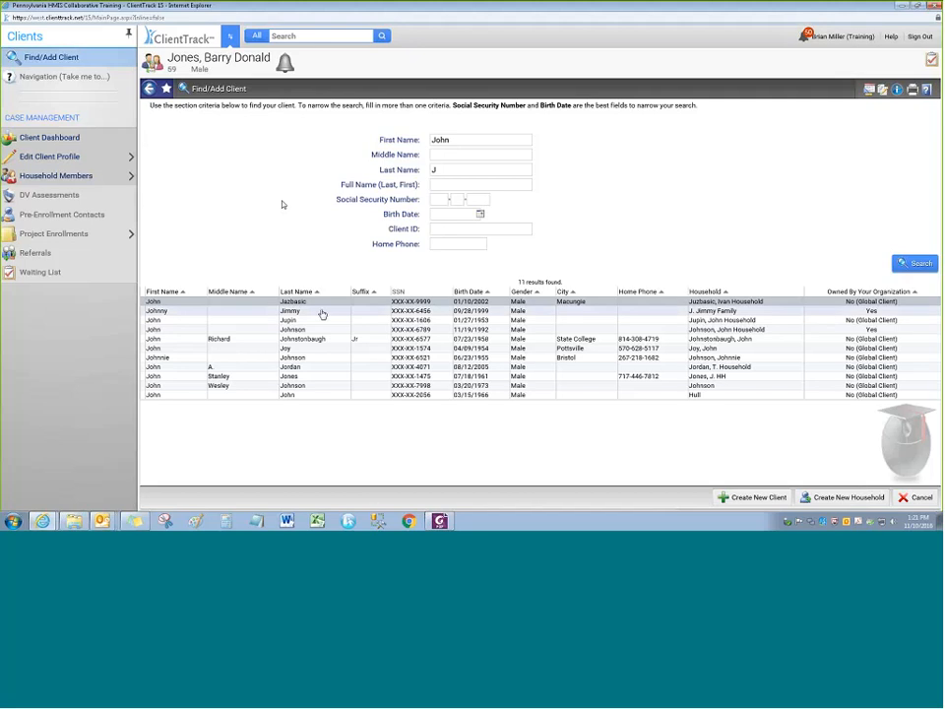
click(320, 312)
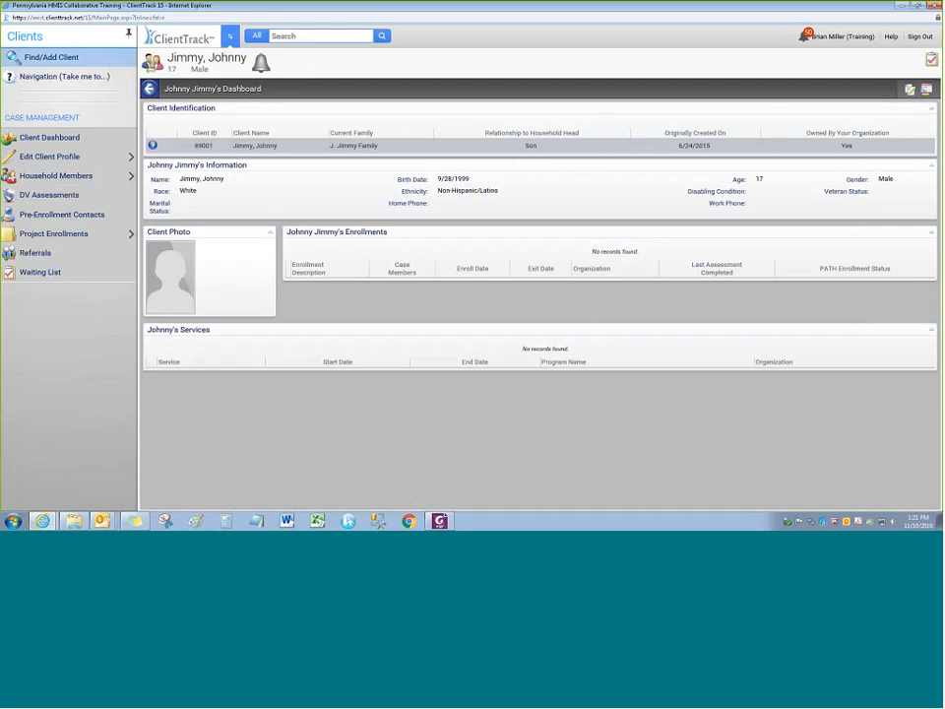
mouse_move(63, 157)
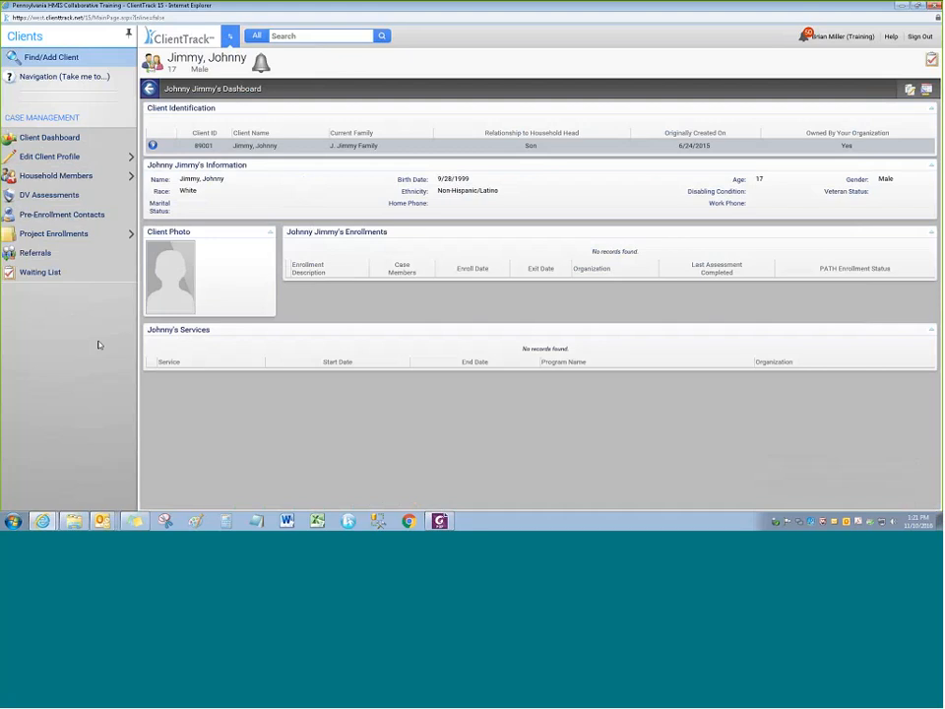
click(65, 77)
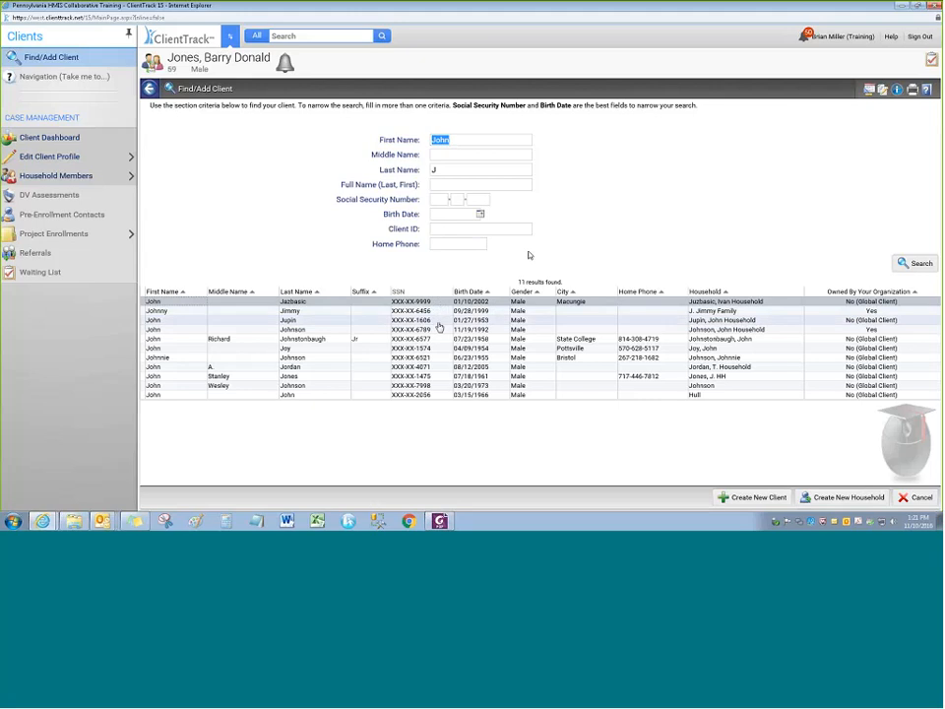
Open another matching client's dashboard and show the actions list for its record
click(437, 303)
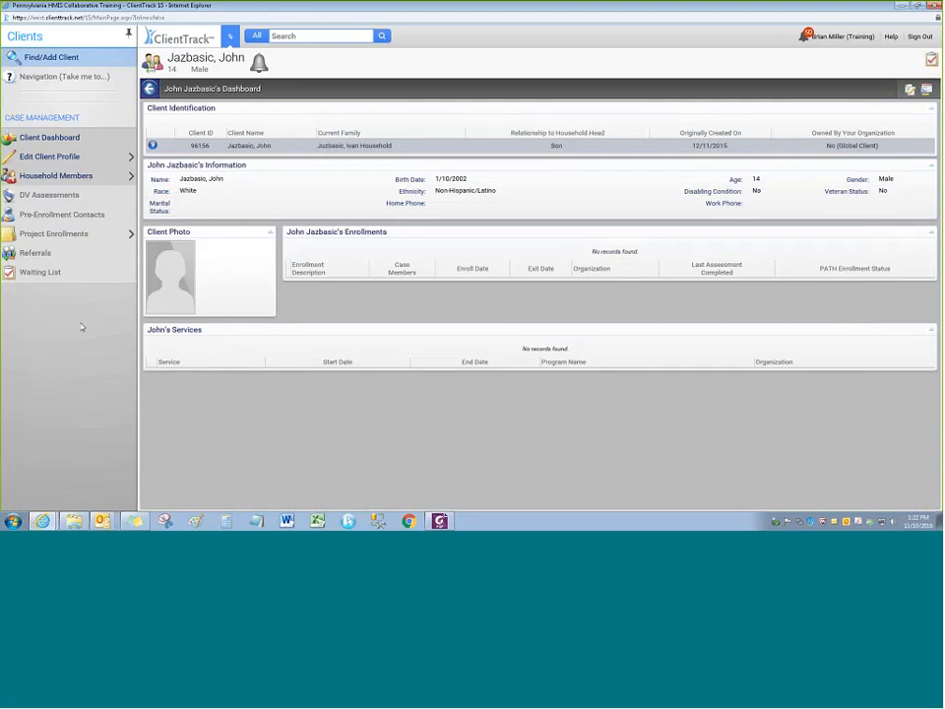
mouse_move(121, 156)
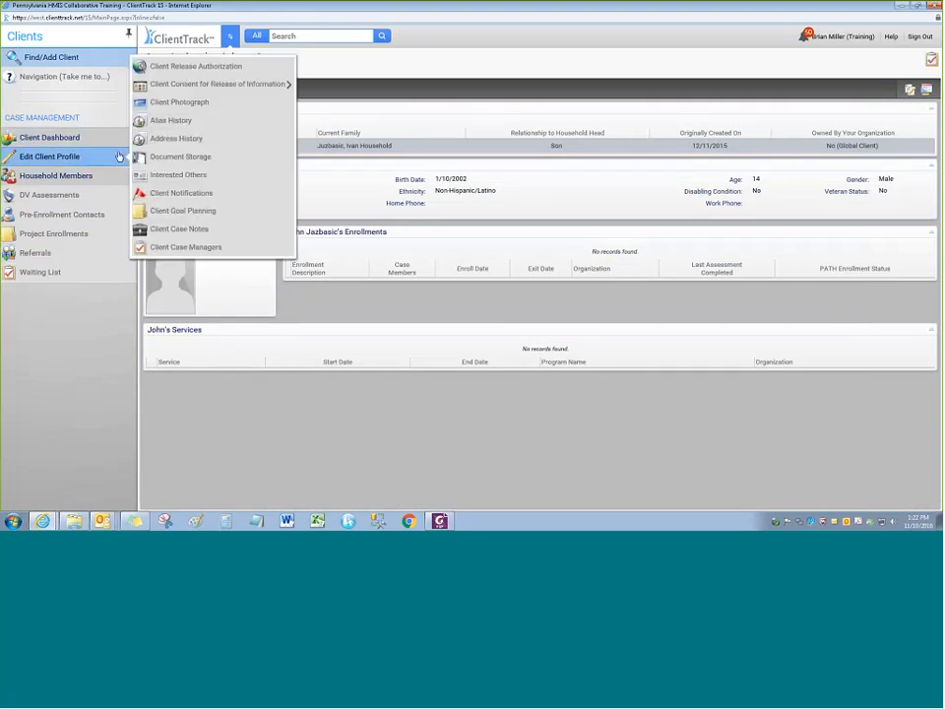
click(178, 133)
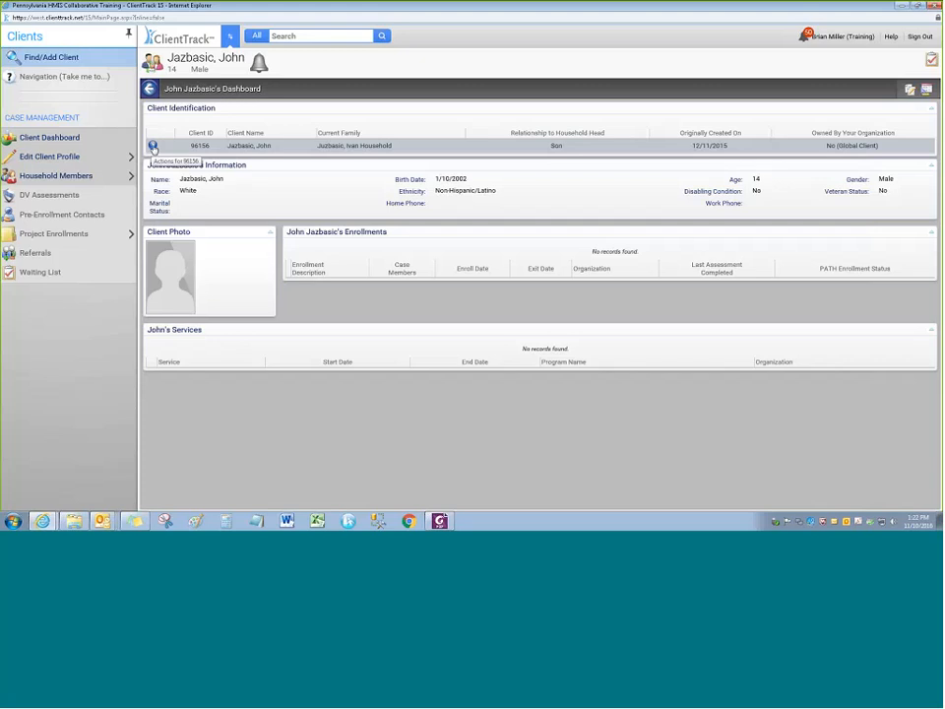
click(152, 147)
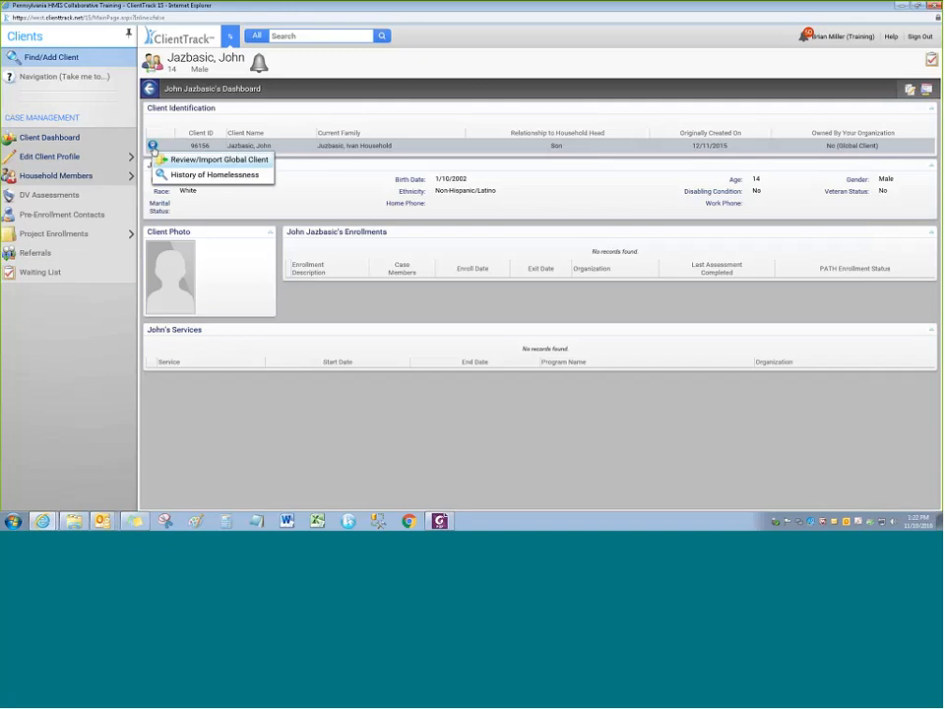
Review the global client and start Perform Client Import, accepting the prompt (import date 11/10/2016)
click(210, 161)
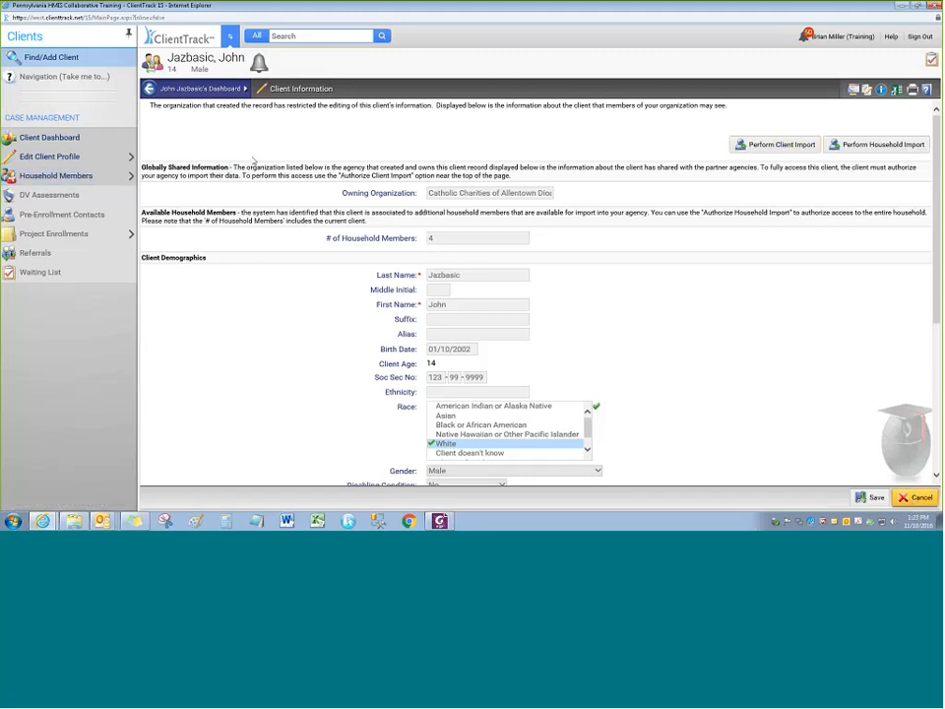
click(201, 89)
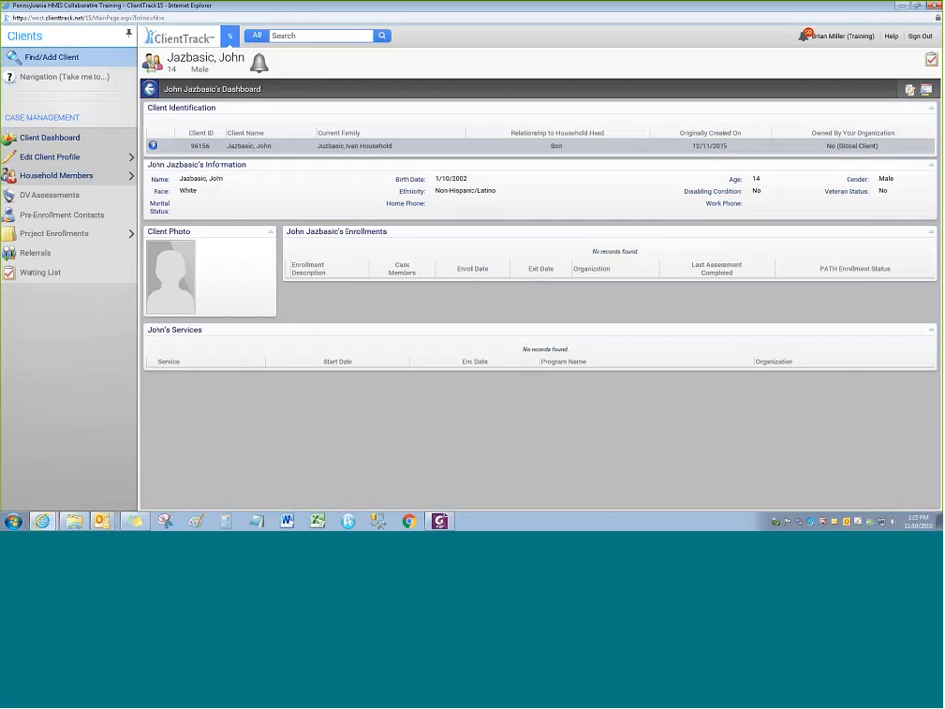
click(153, 146)
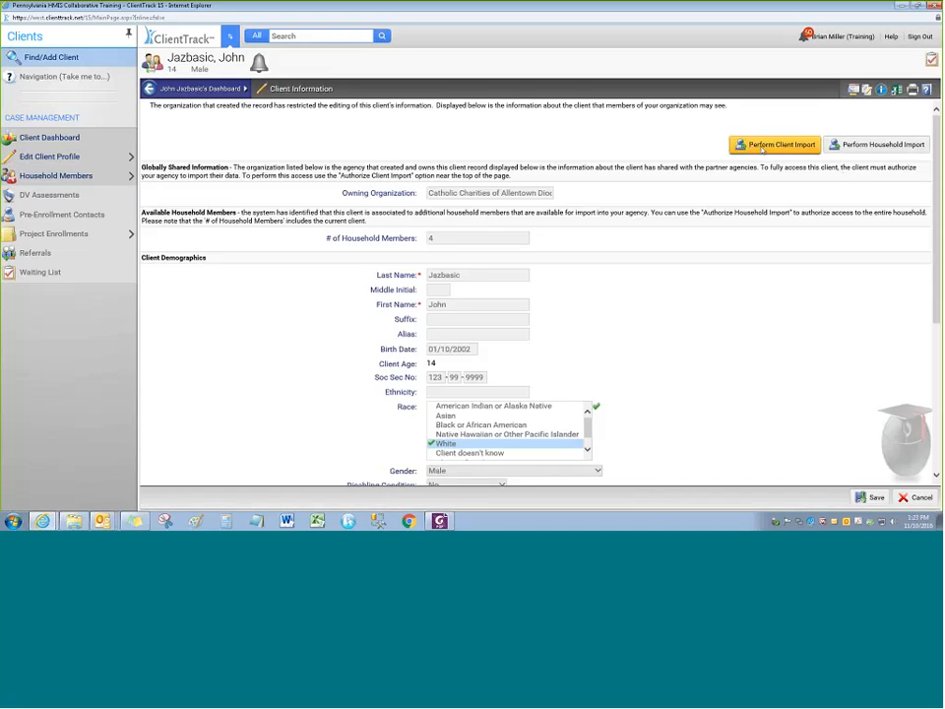
click(763, 148)
key(Return)
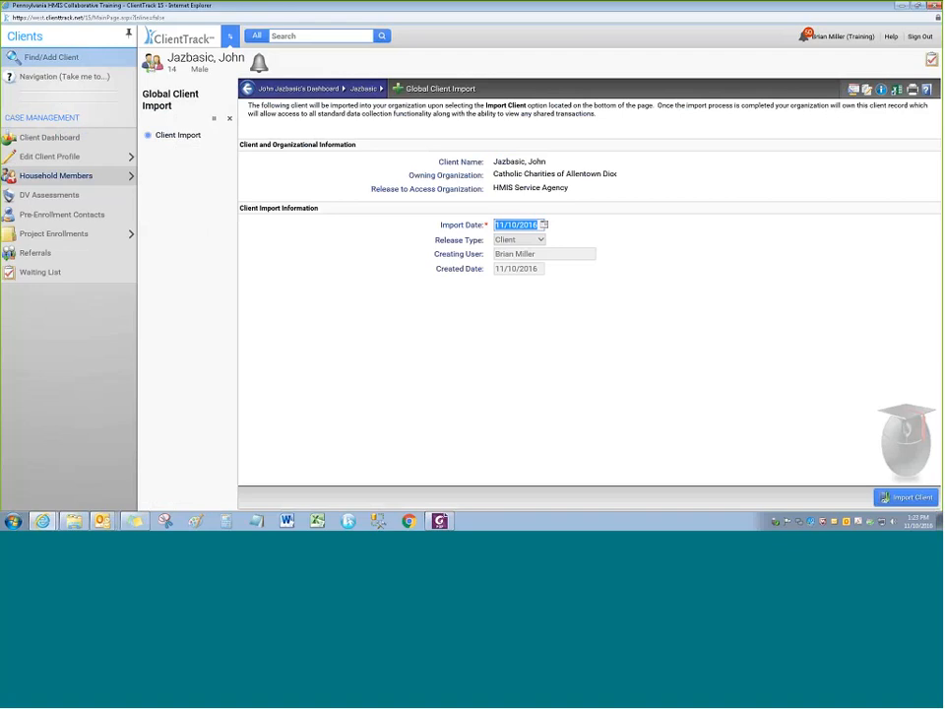
Import the client into the organization and close the finished import workflow
click(906, 497)
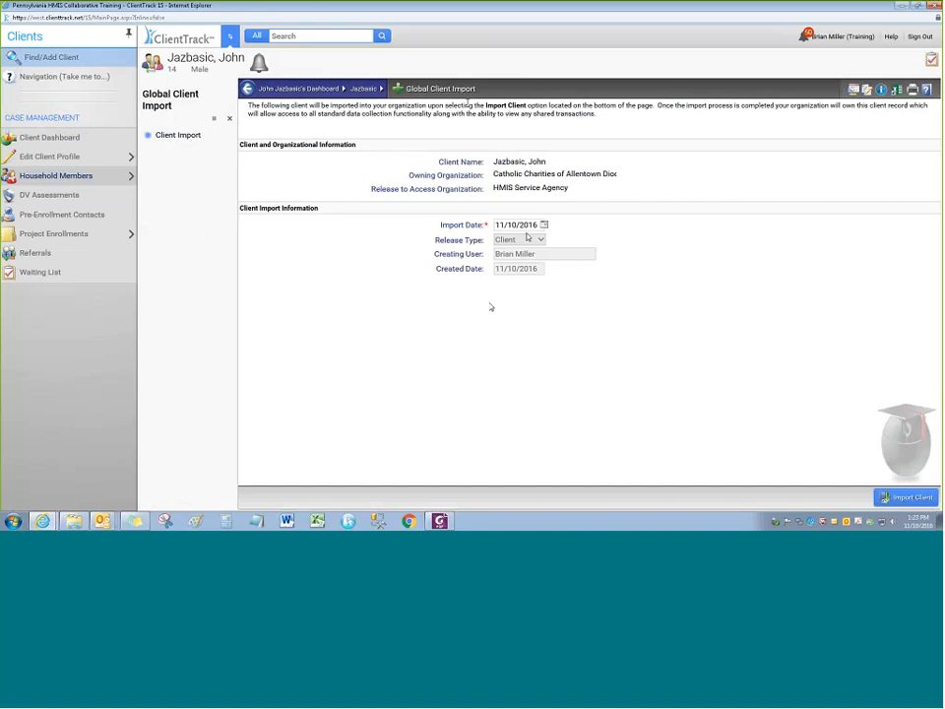
click(897, 503)
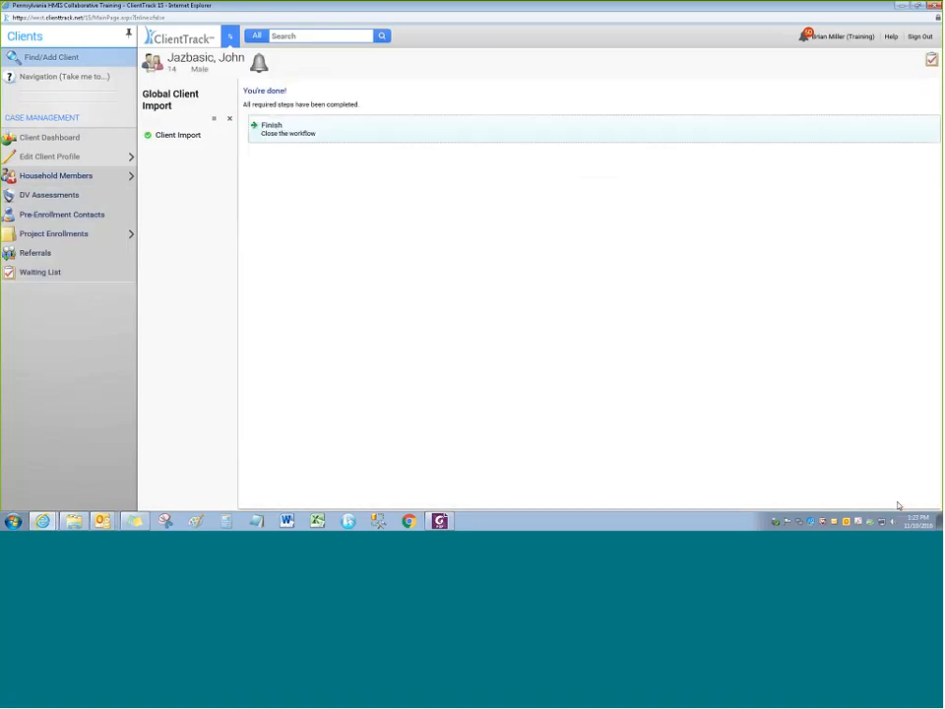
click(276, 136)
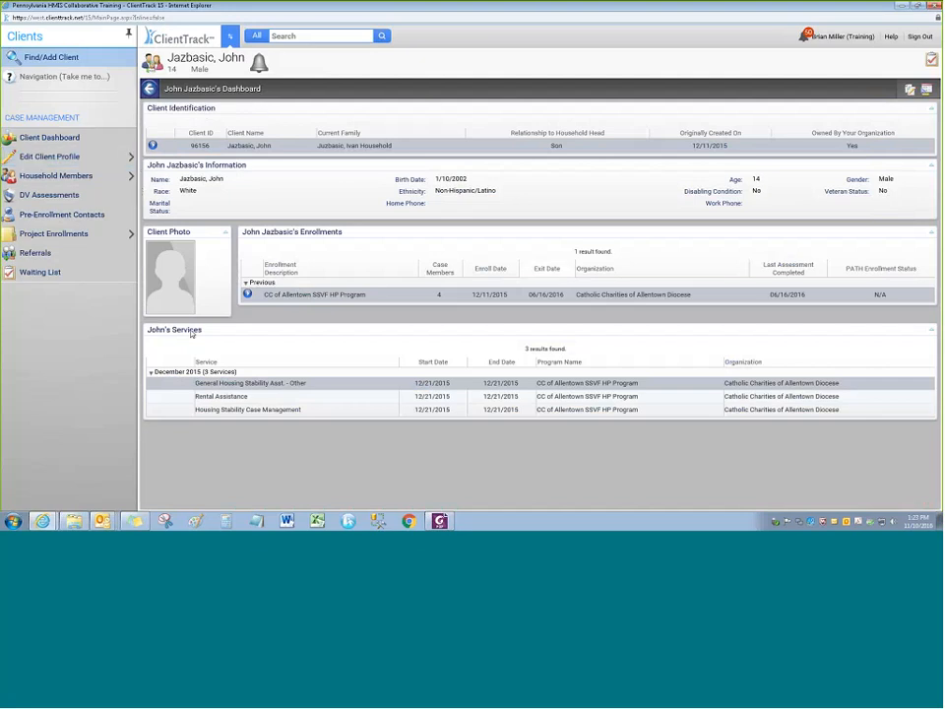
Open a fresh Find/Add Client search form from the Clients sidebar
mouse_move(63, 239)
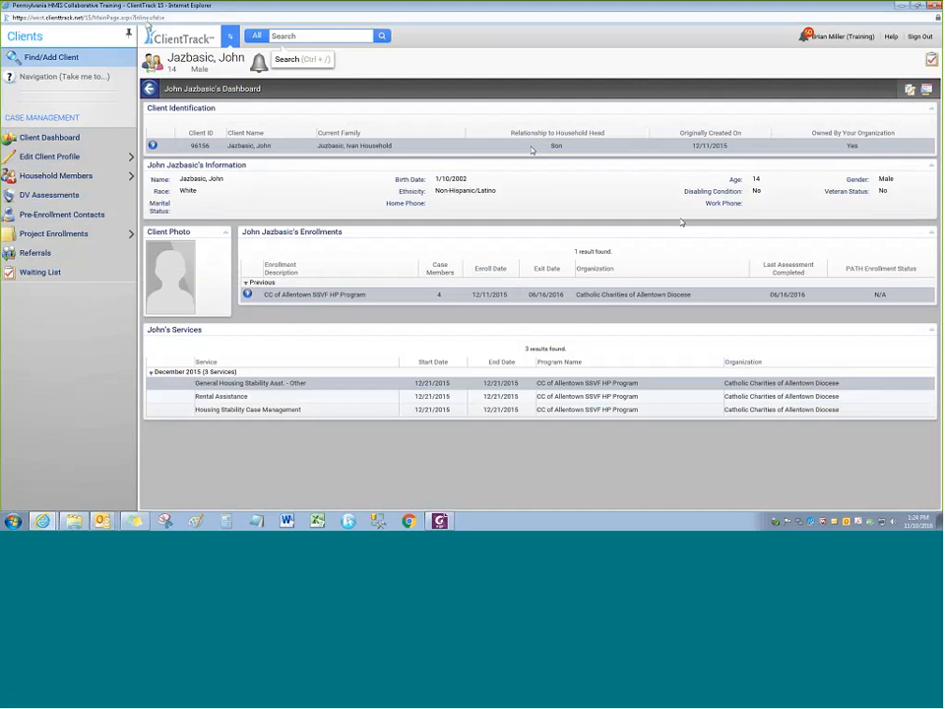
click(45, 58)
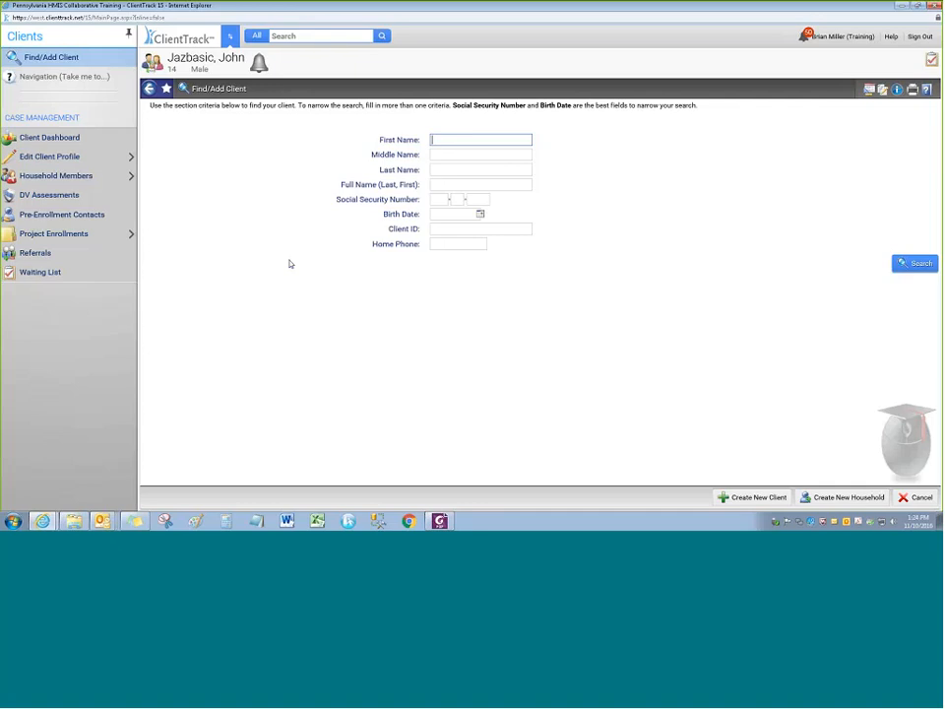
Enter the new client's first and last name and search, finding no matching records
key(Tab)
key(Tab)
key(Return)
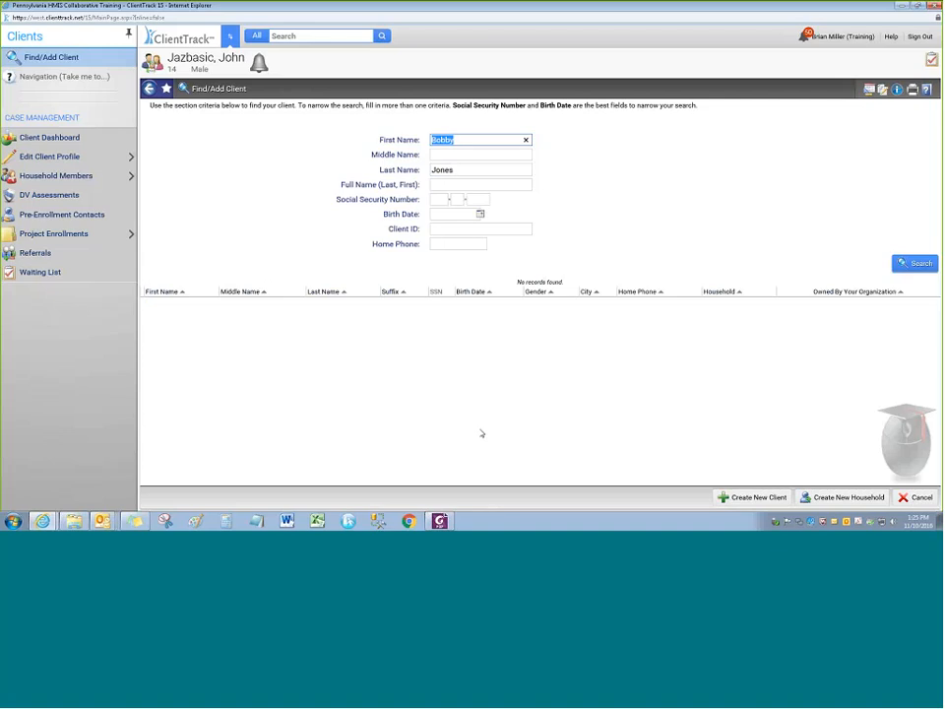
click(482, 433)
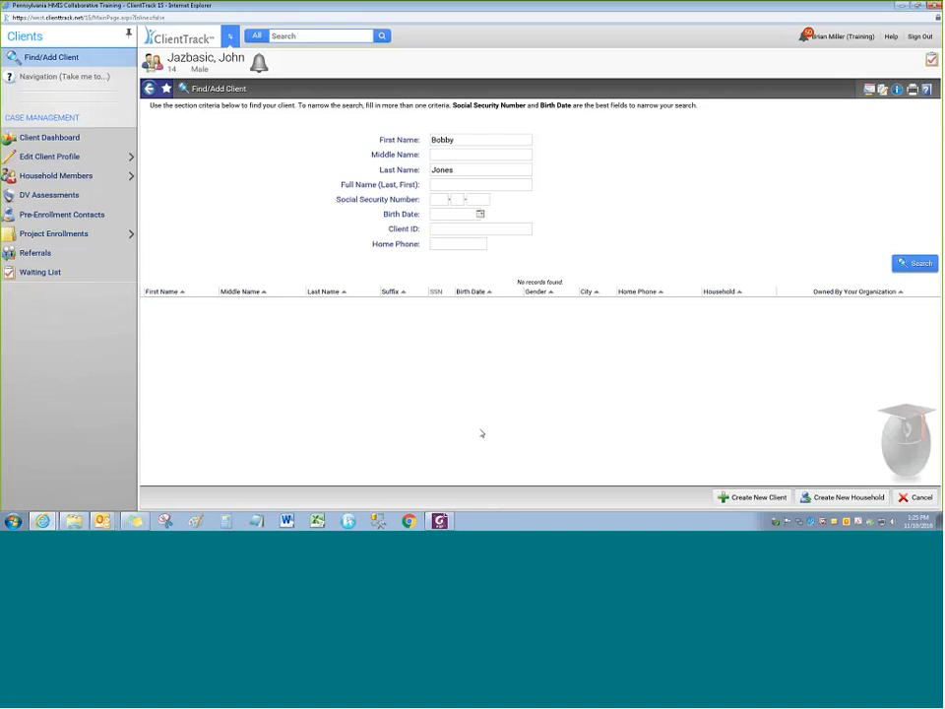
Create a new household, opening Client Profile Information with the client's name prefilled
click(827, 498)
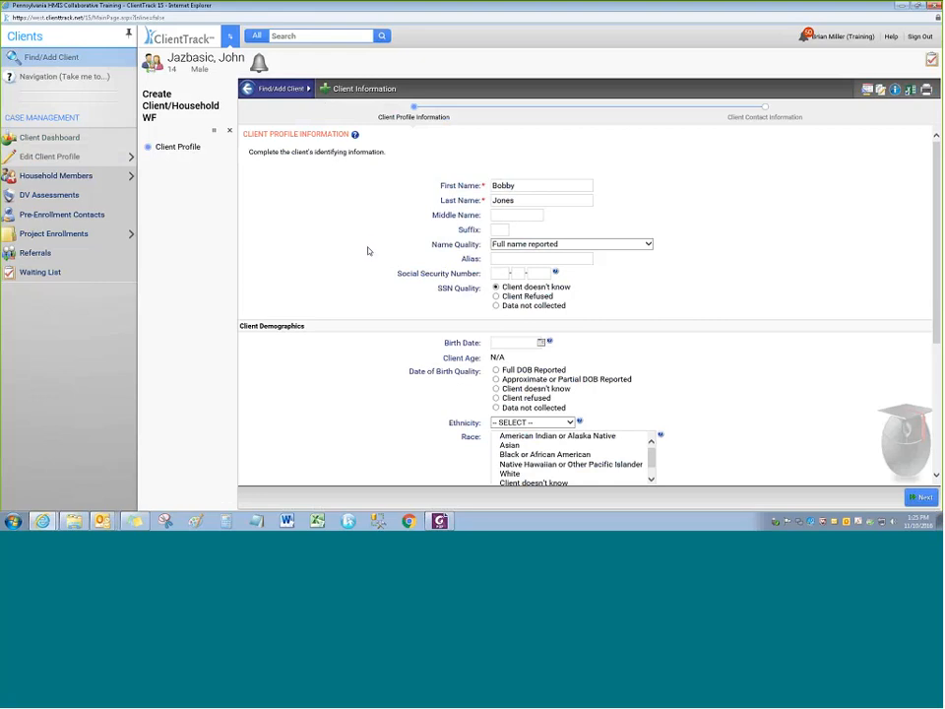
scroll(368, 251, down, 5)
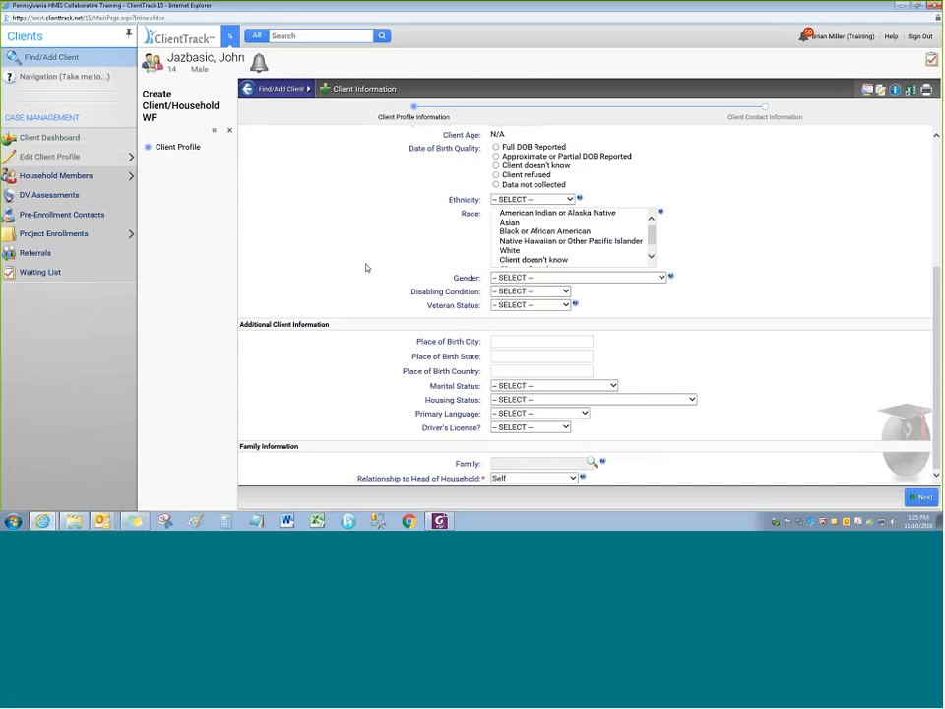
scroll(359, 282, up, 5)
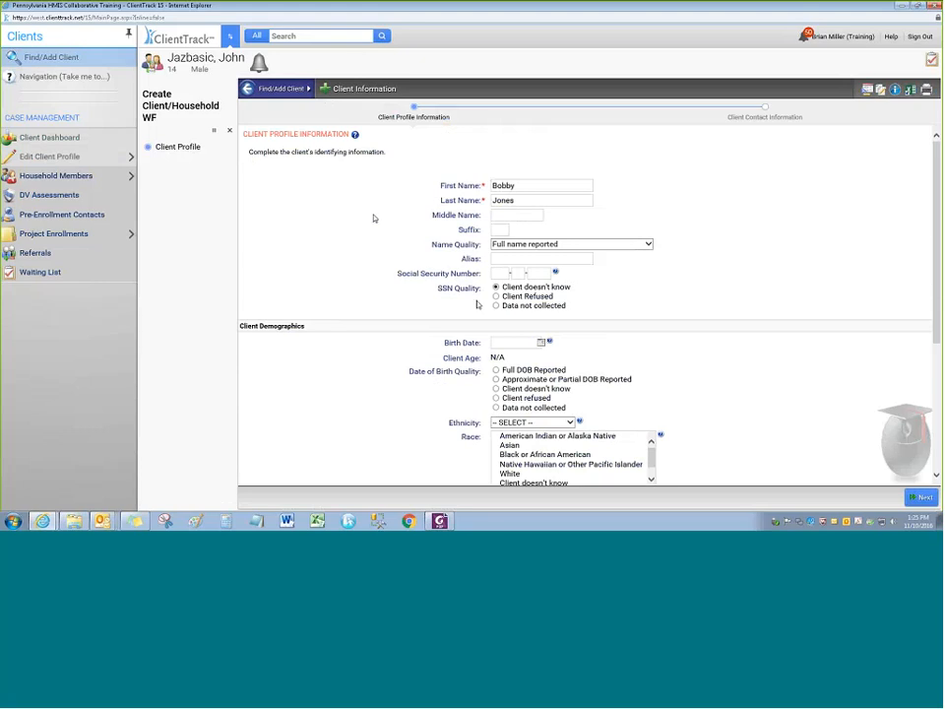
scroll(389, 358, down, 4)
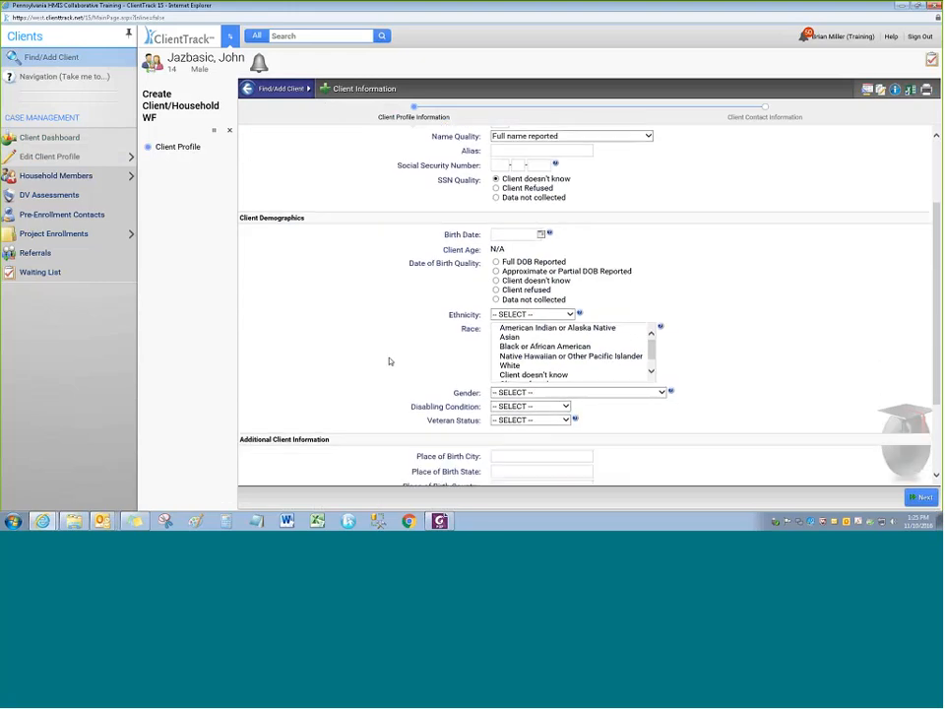
scroll(375, 383, up, 4)
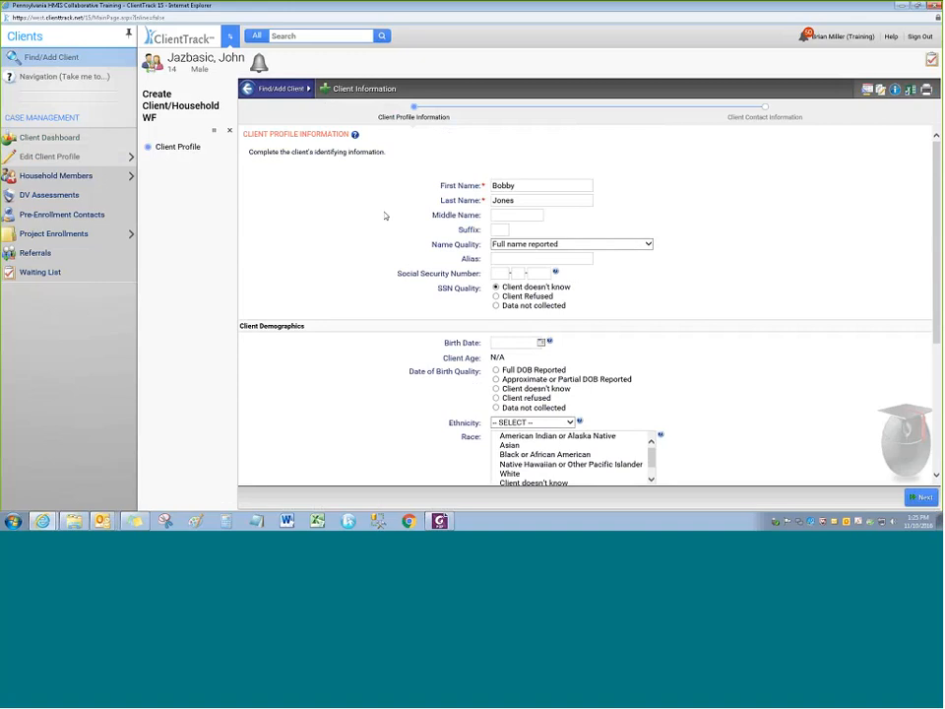
scroll(374, 217, down, 1)
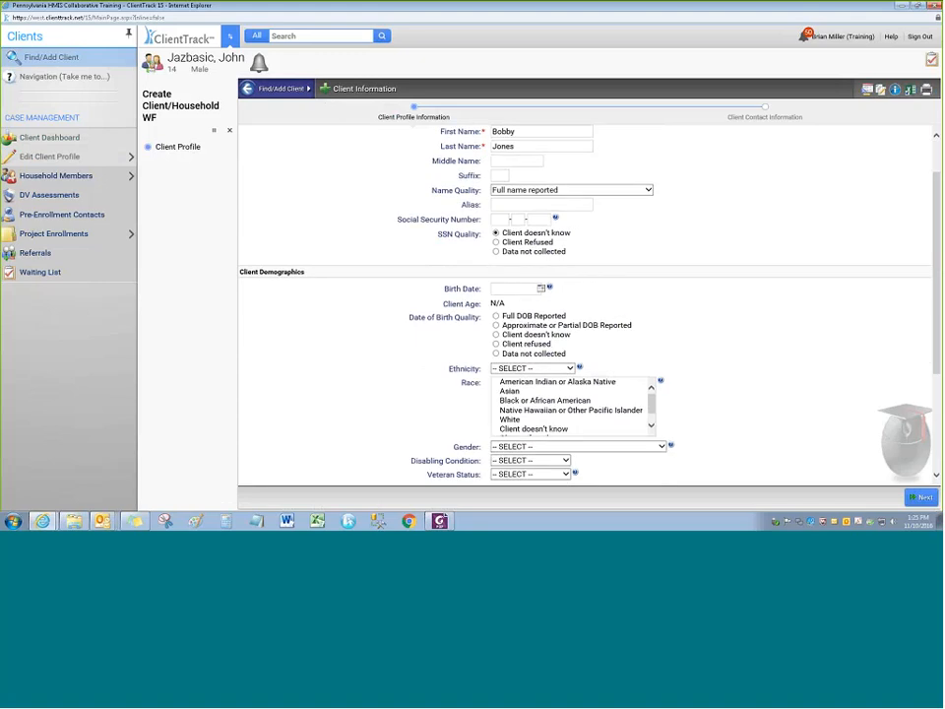
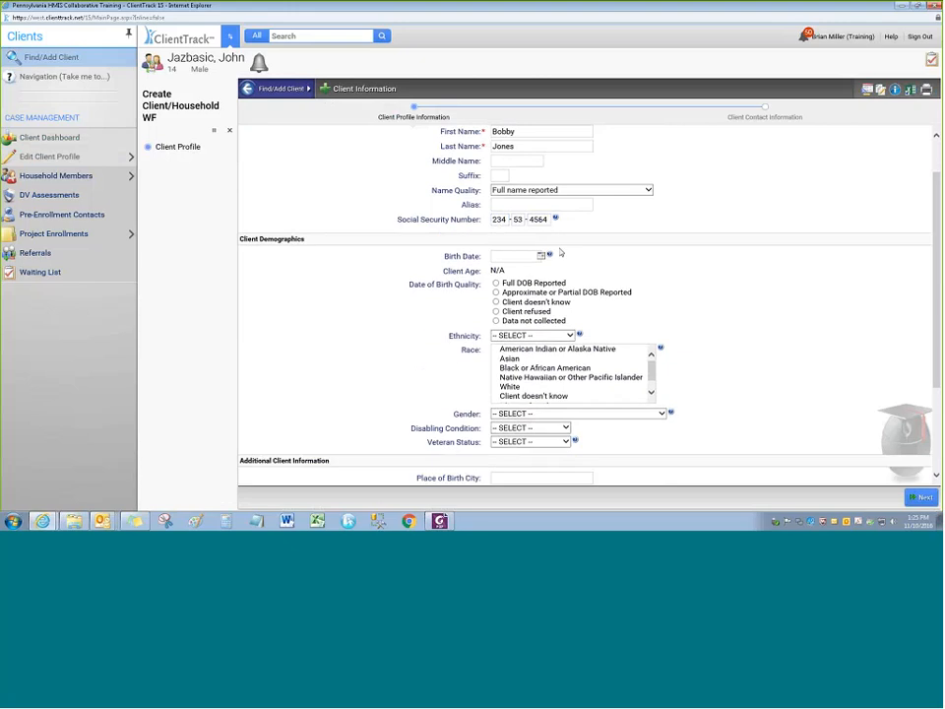
scroll(378, 218, up, 1)
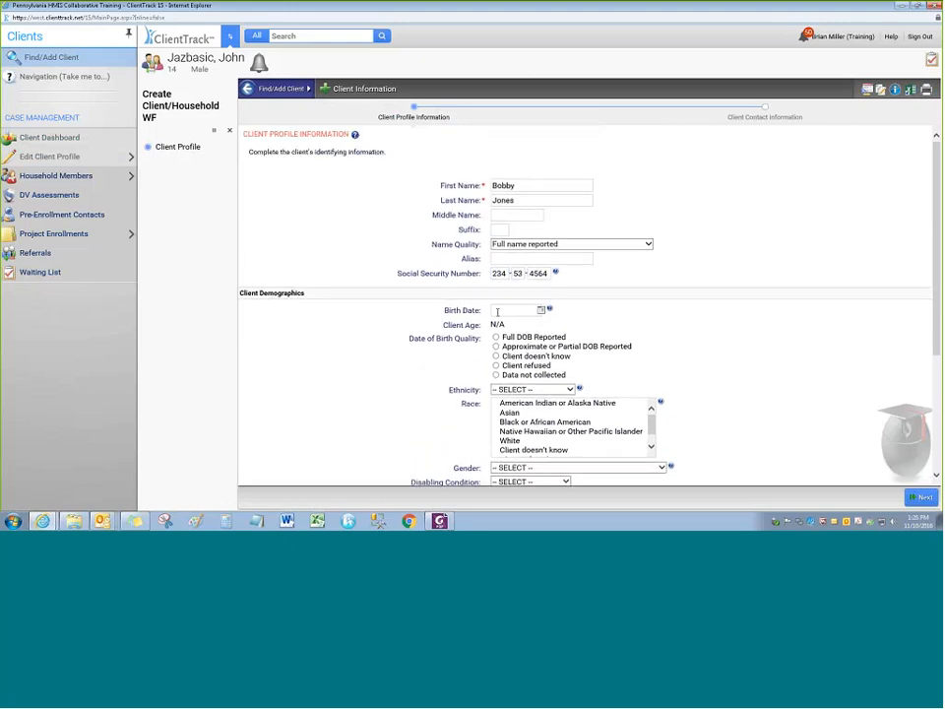
click(497, 313)
text(0)
text(6/18/19)
text(54)
key(Tab)
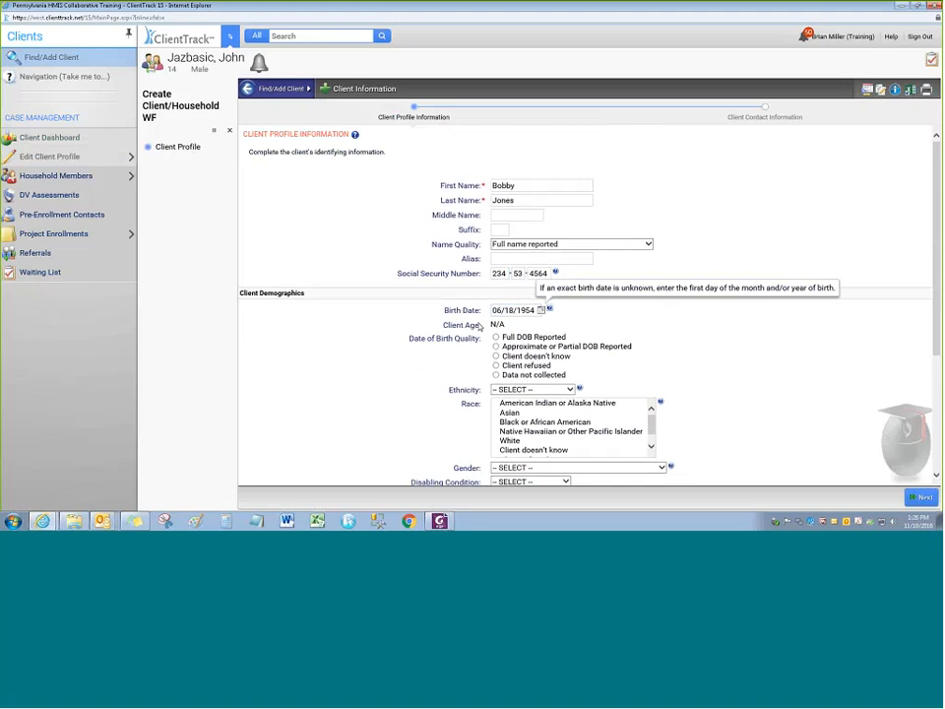
triple_click(517, 310)
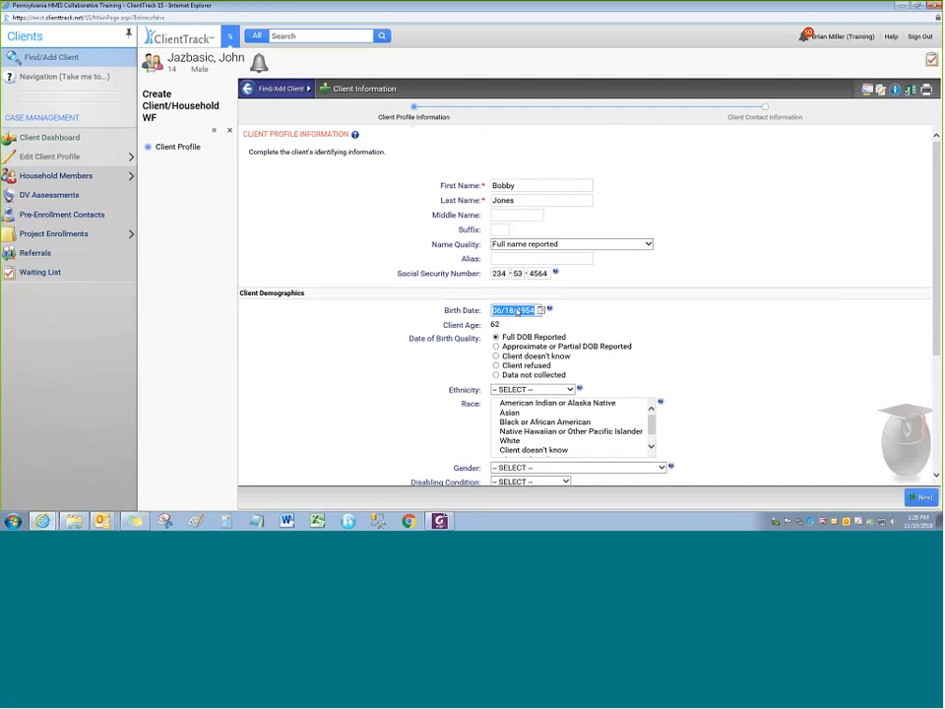
text(06/18/1967)
key(Tab)
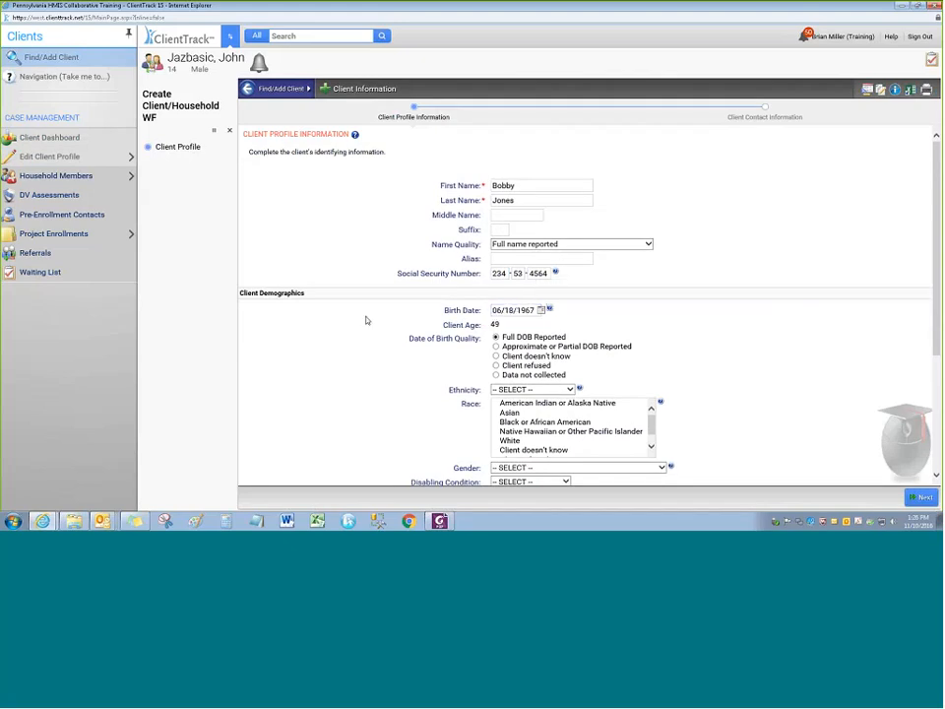
Choose Non-Hispanic/Latino as the client's ethnicity
scroll(425, 286, down, 1)
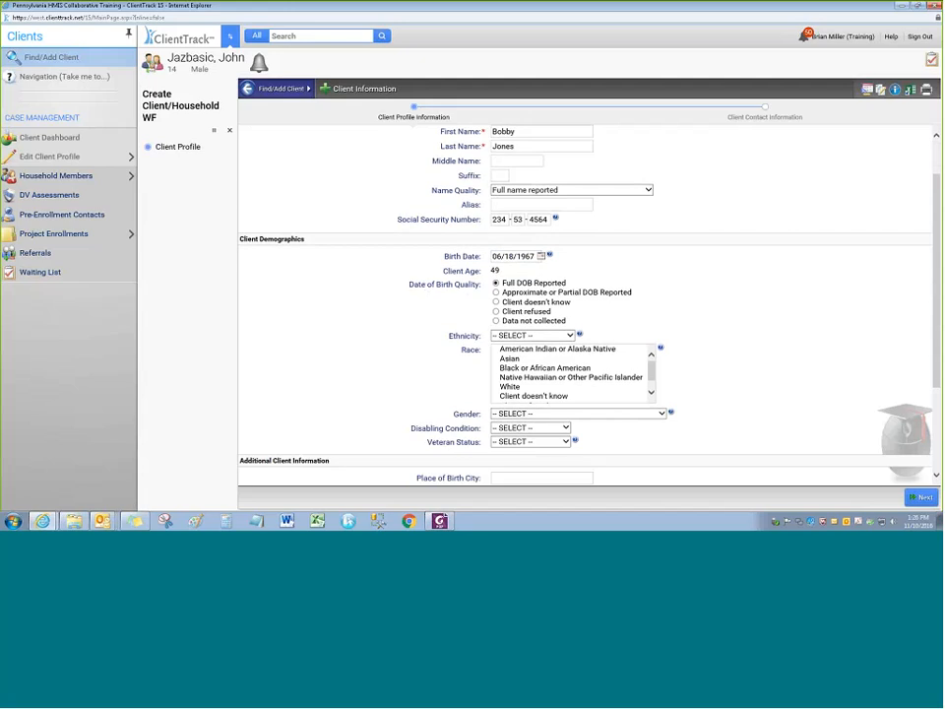
scroll(456, 215, up, 1)
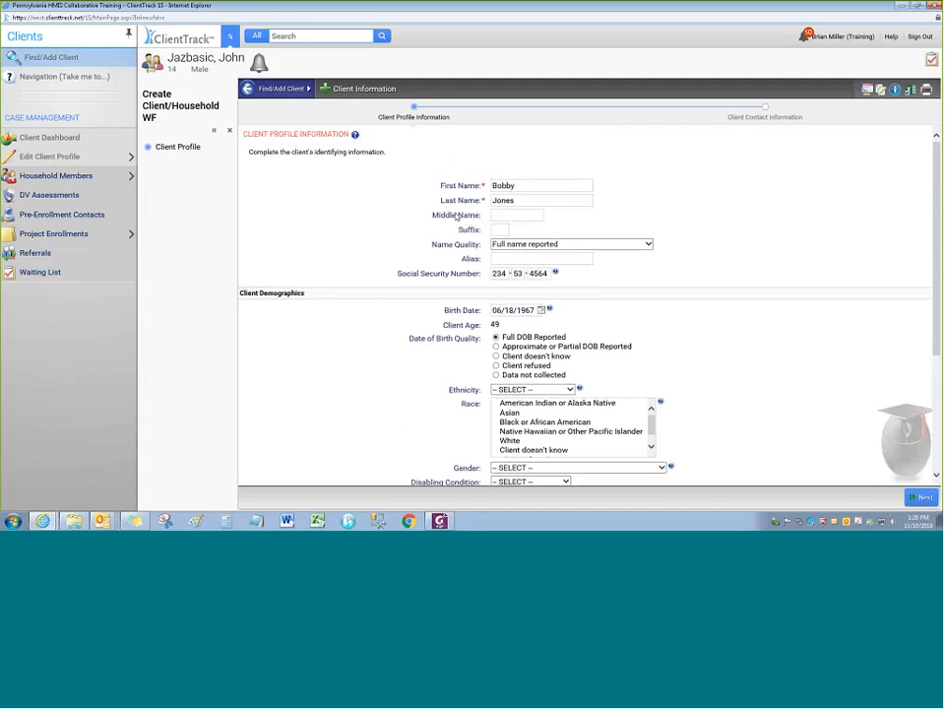
scroll(484, 200, down, 4)
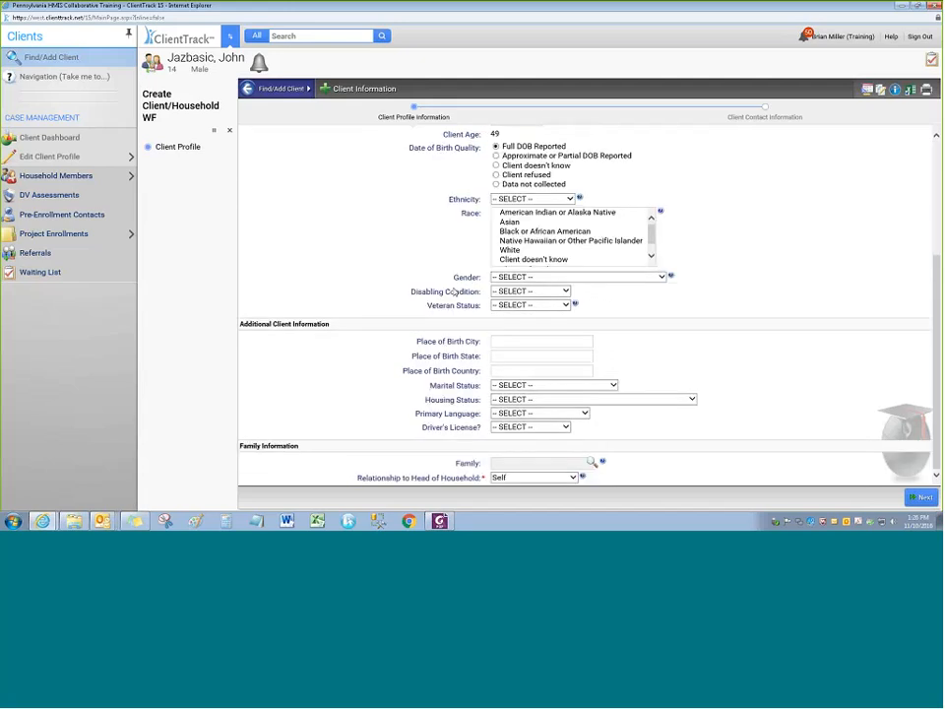
click(532, 199)
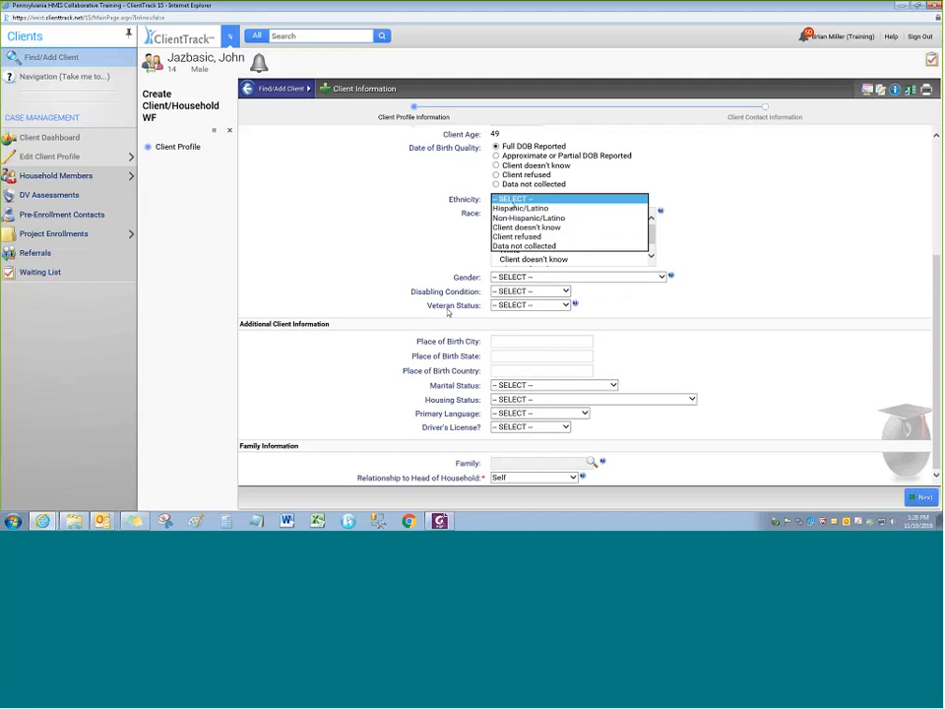
click(528, 217)
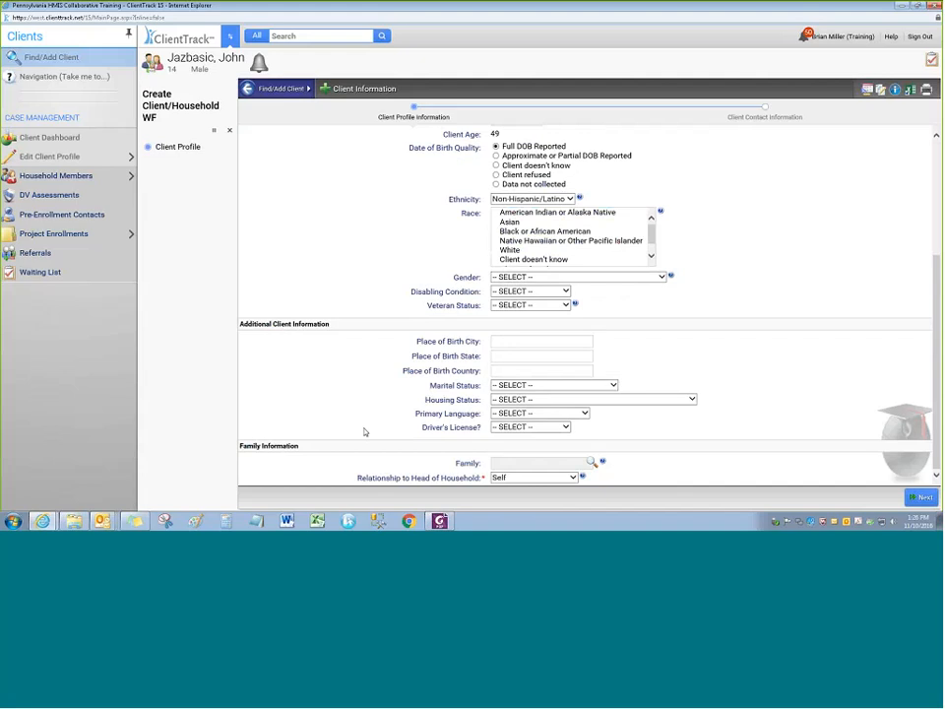
Set the client's gender to Male and marital status to Single
click(512, 278)
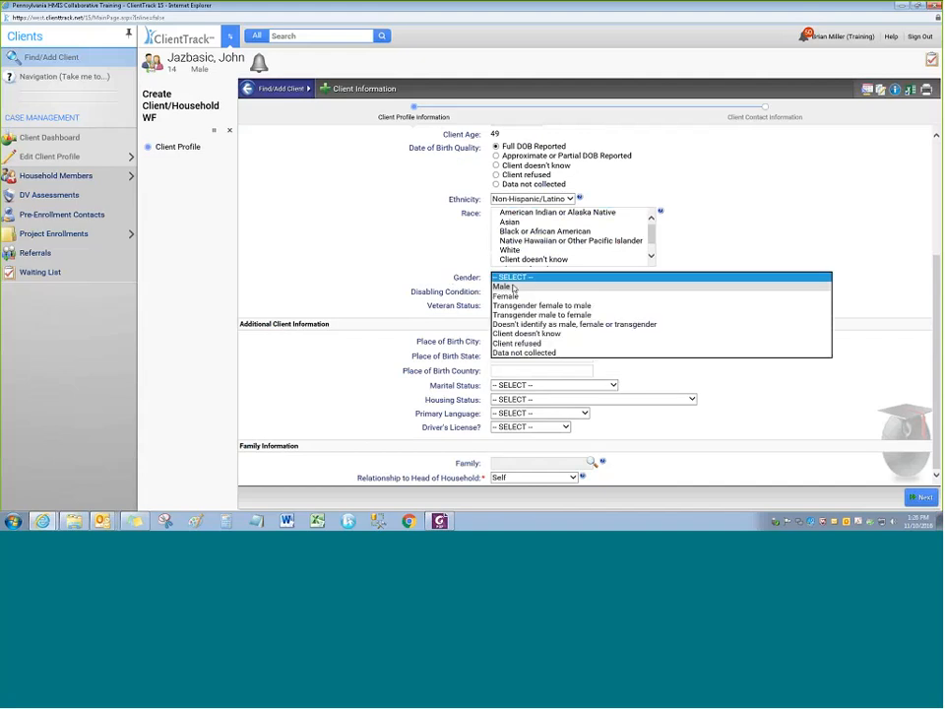
click(513, 288)
click(400, 293)
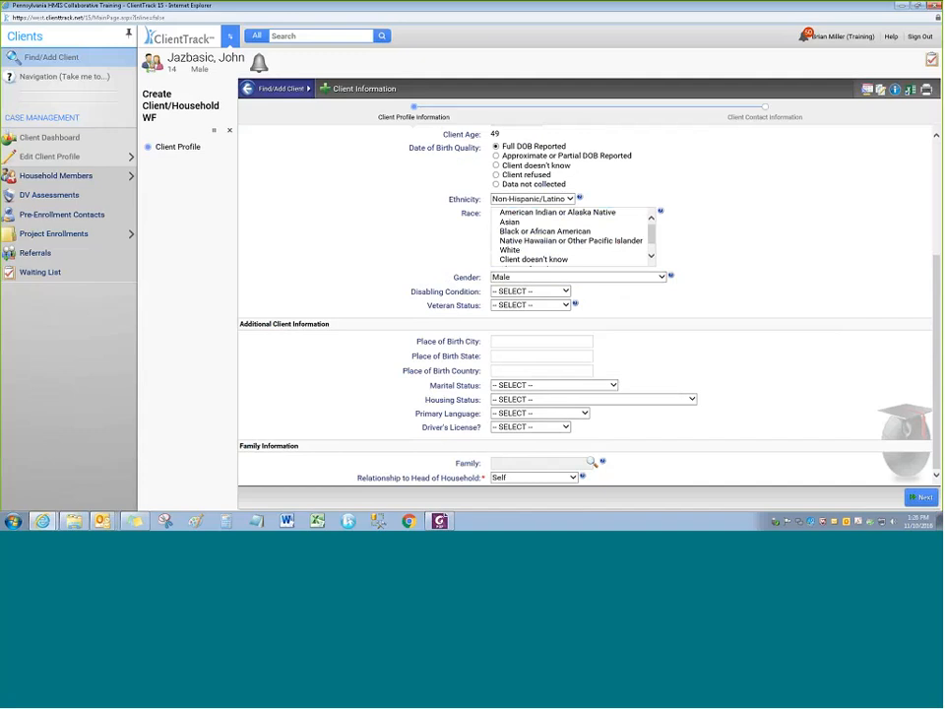
click(527, 386)
click(527, 395)
Review the profile form and continue to the Client Contact Information page
scroll(665, 362, up, 2)
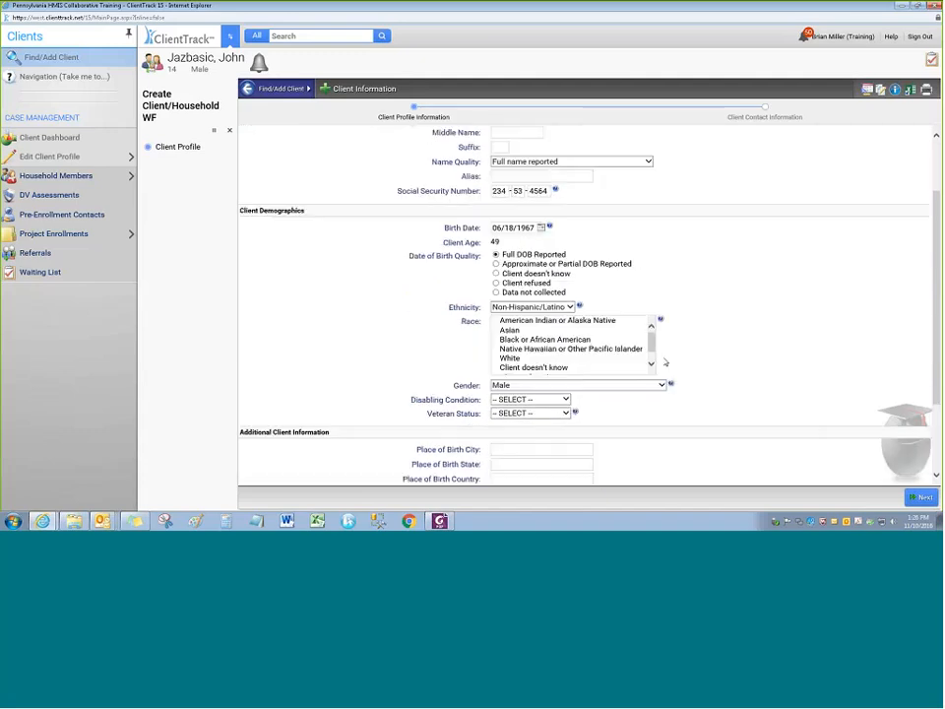
scroll(645, 206, up, 2)
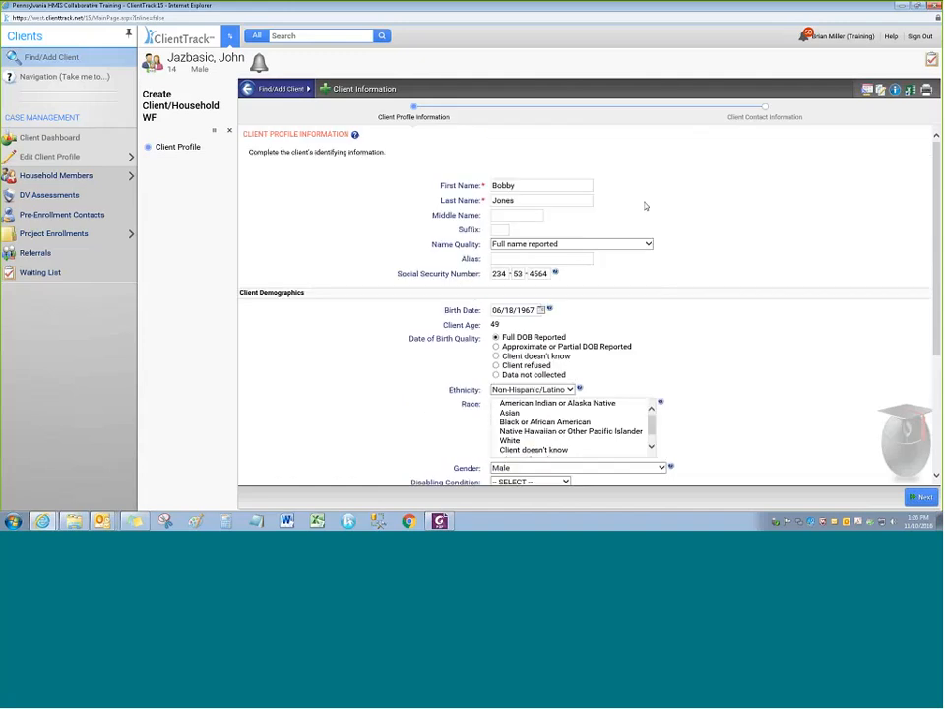
scroll(644, 206, down, 3)
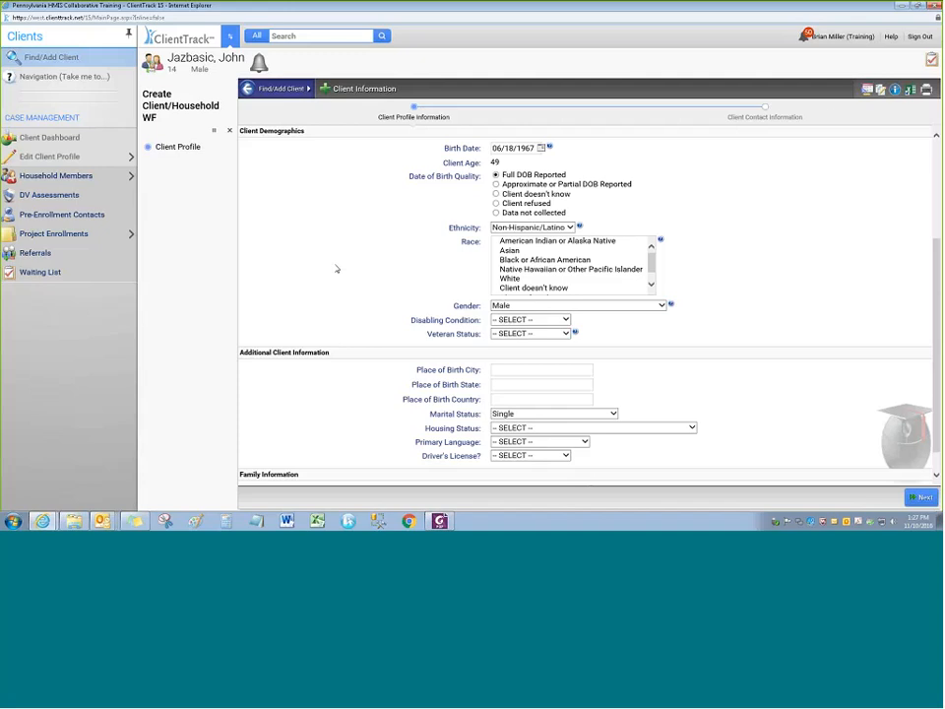
scroll(701, 268, down, 1)
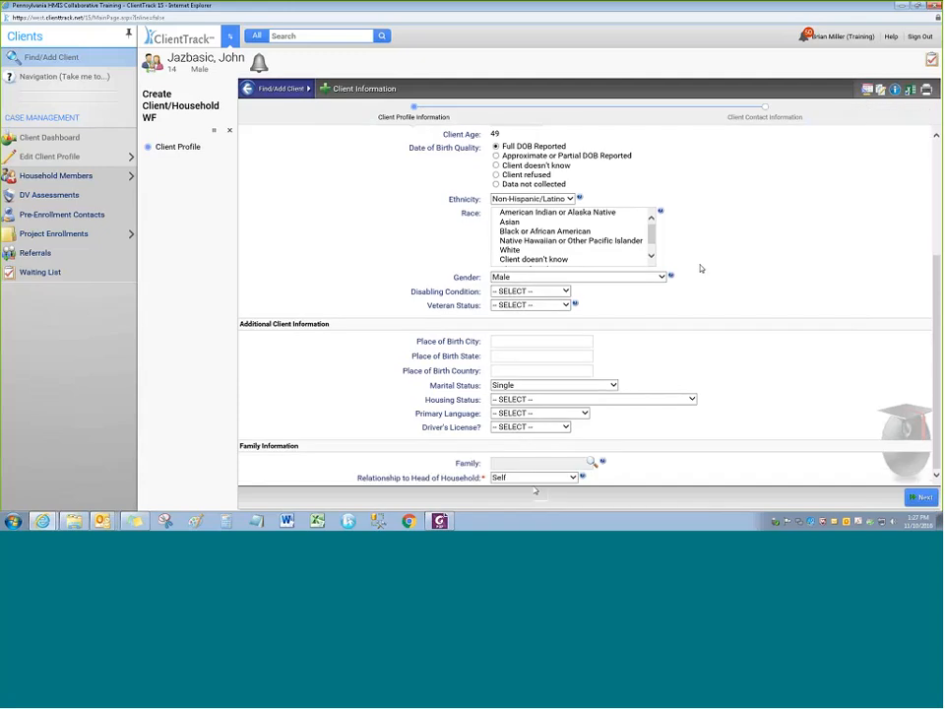
scroll(703, 295, up, 3)
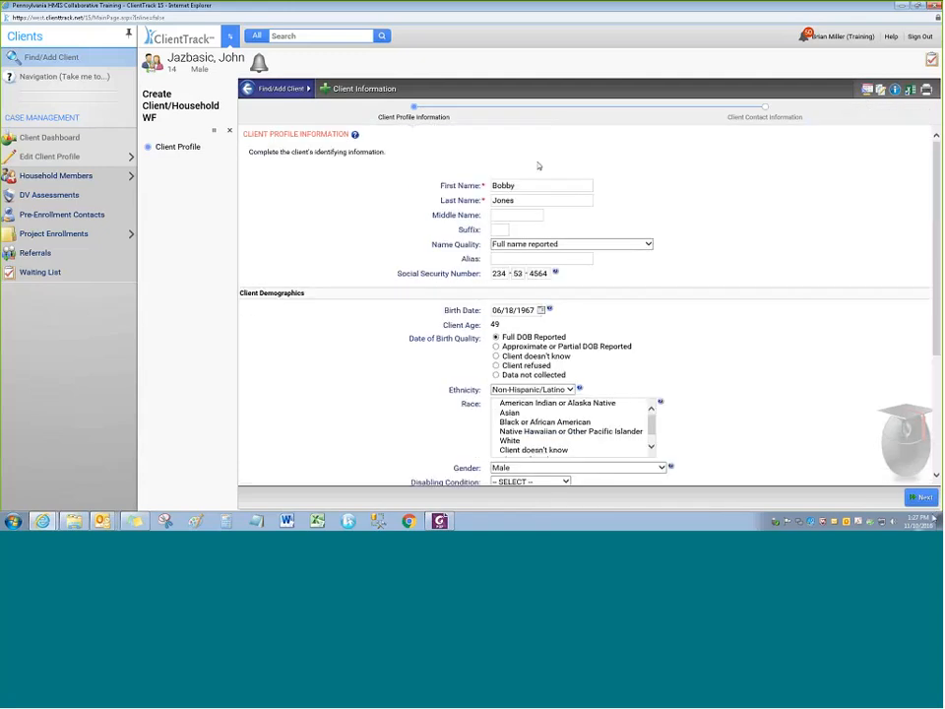
click(921, 497)
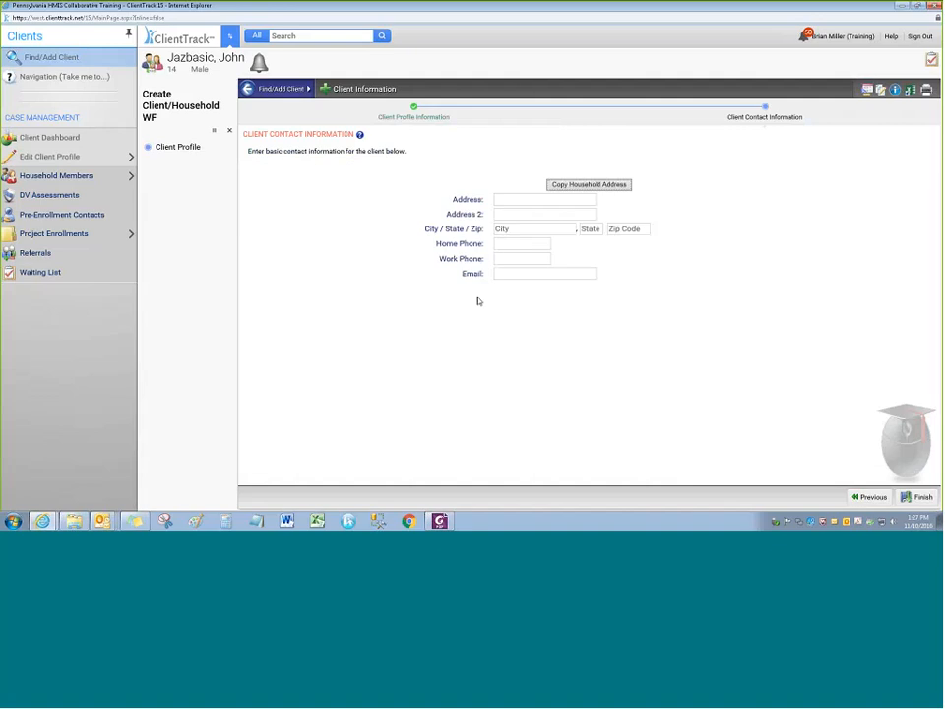
Leave the contact fields blank and finish the client profile
click(918, 498)
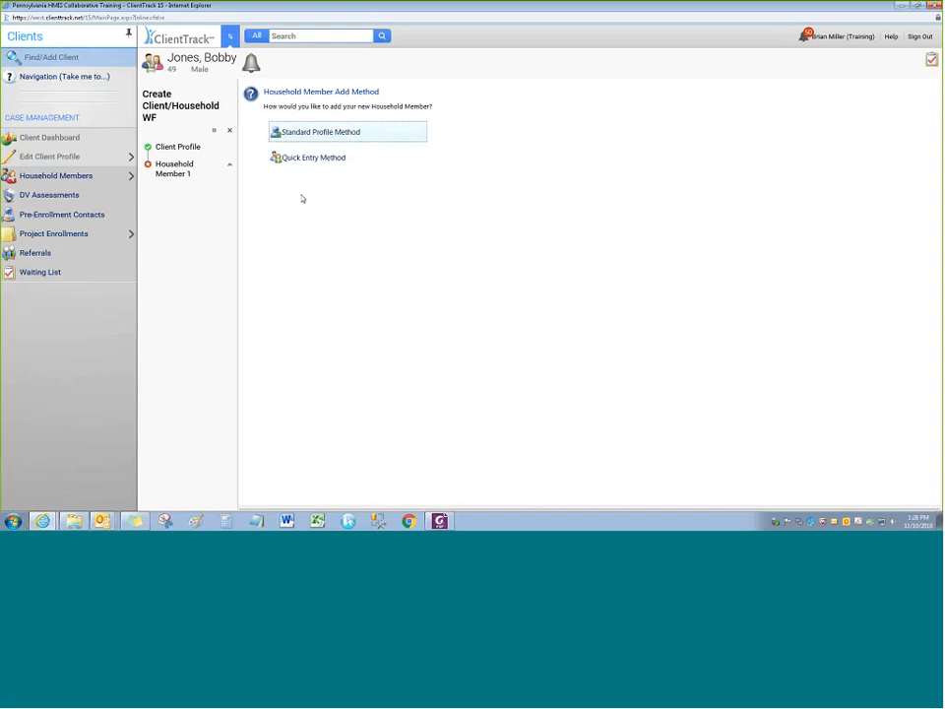
Choose Quick Entry and enter the second household member's first and last name
click(295, 159)
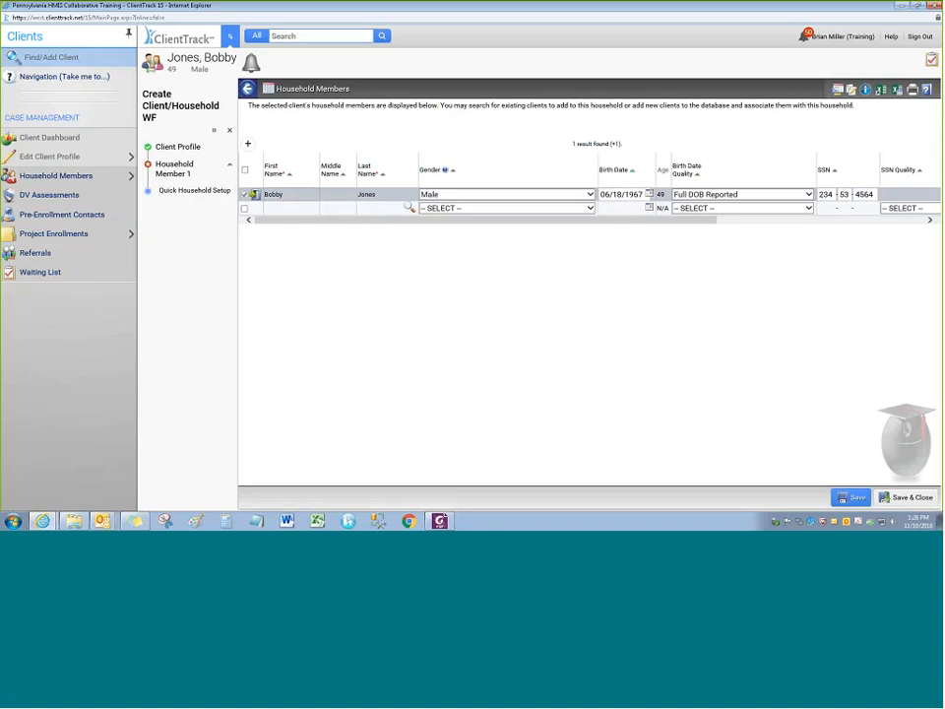
click(129, 34)
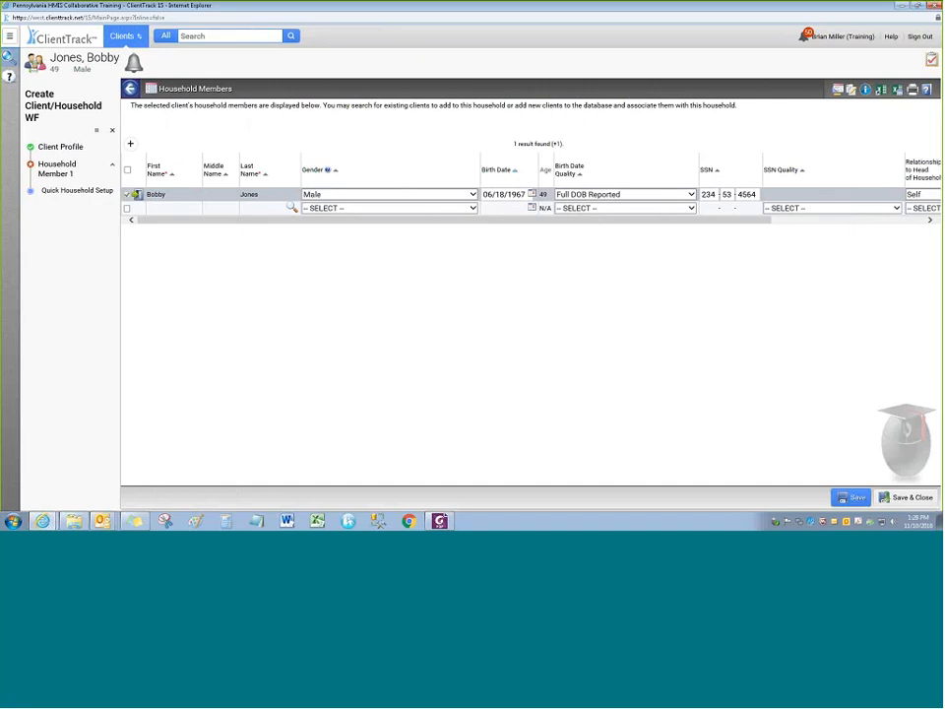
drag(227, 220, 201, 228)
click(178, 209)
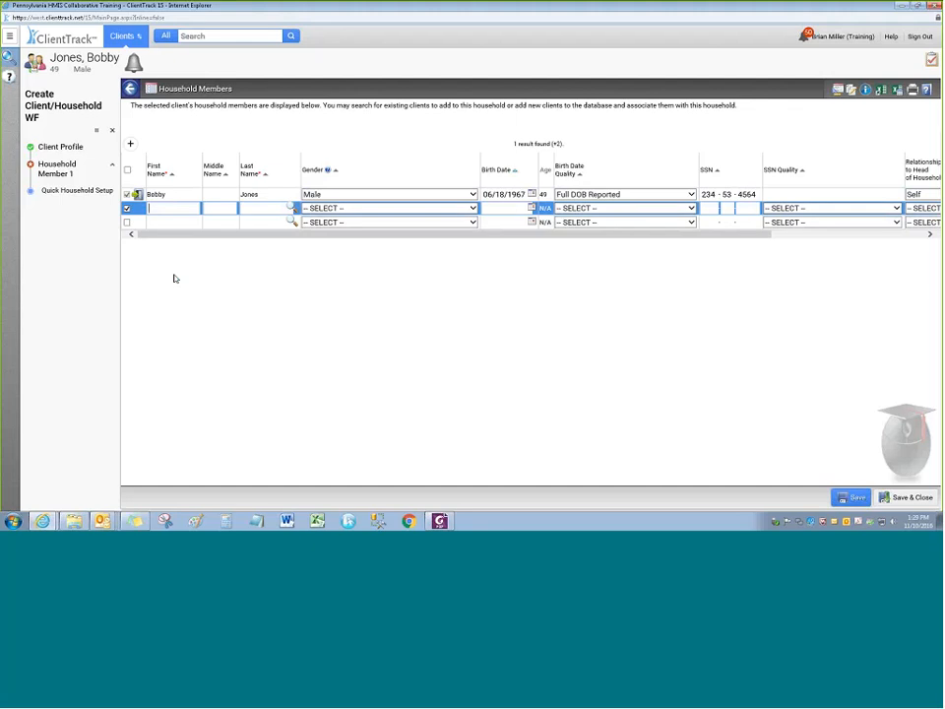
key(Tab)
key(Tab)
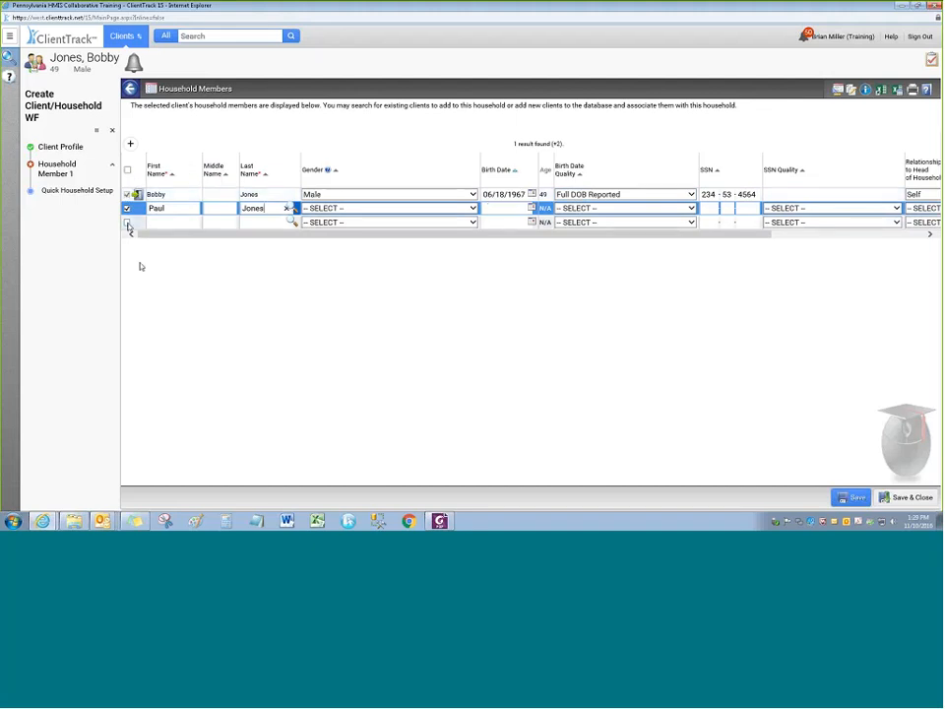
Dismiss the client search and clear the extra blank member rows, keeping two members
click(127, 223)
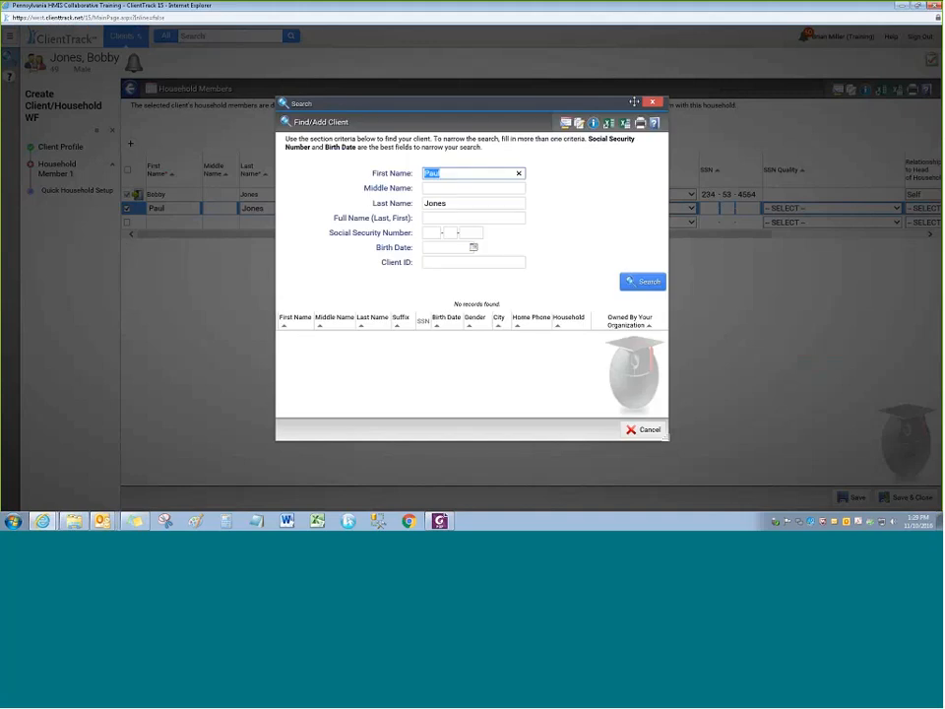
click(651, 102)
click(127, 223)
click(127, 237)
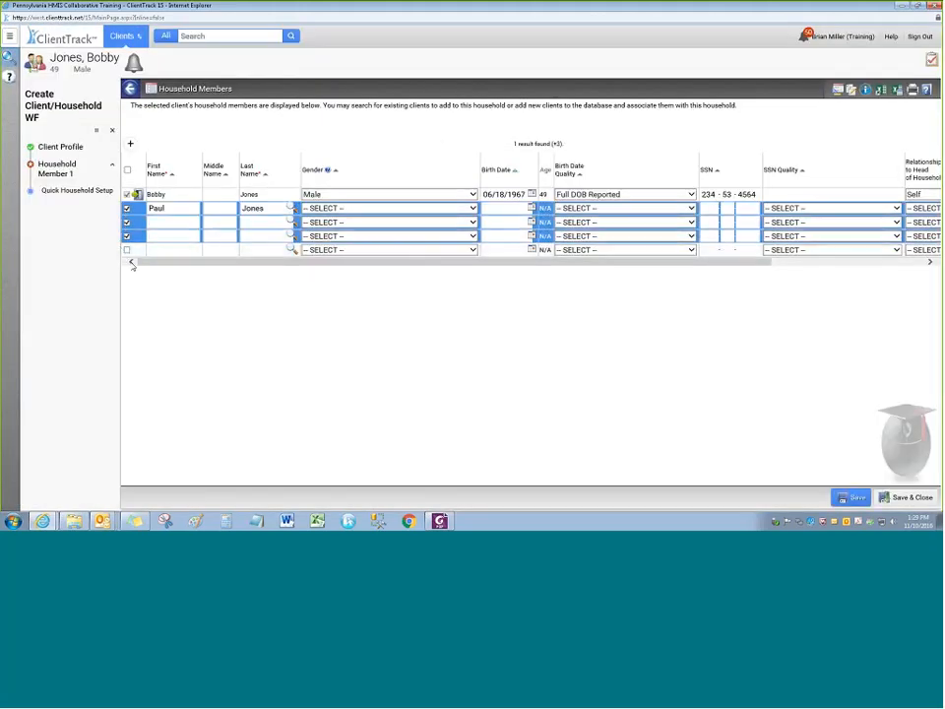
click(127, 250)
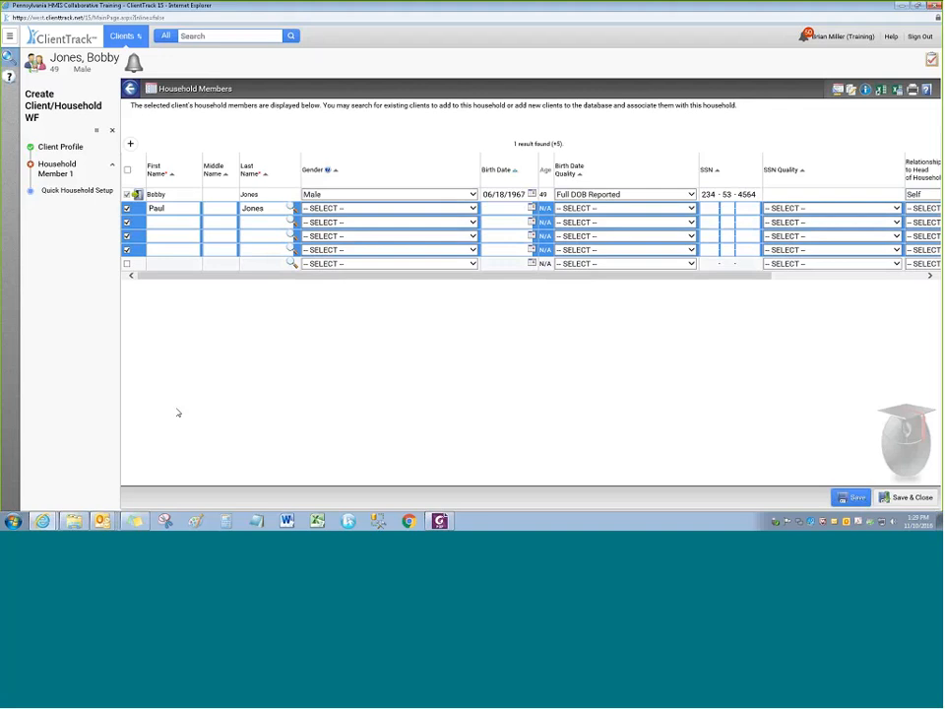
click(127, 250)
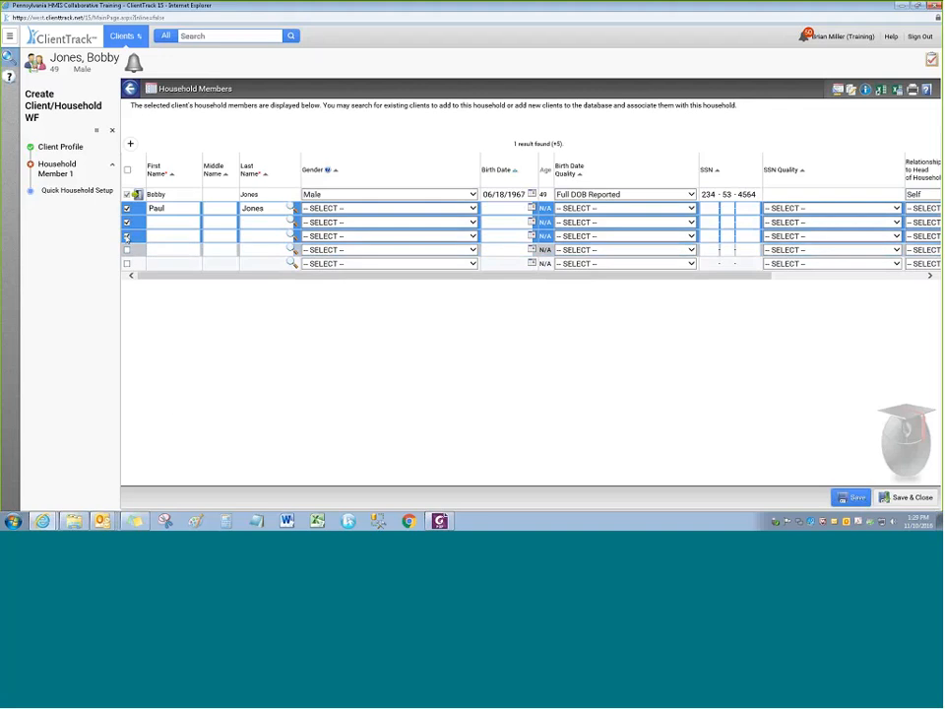
click(127, 236)
click(127, 222)
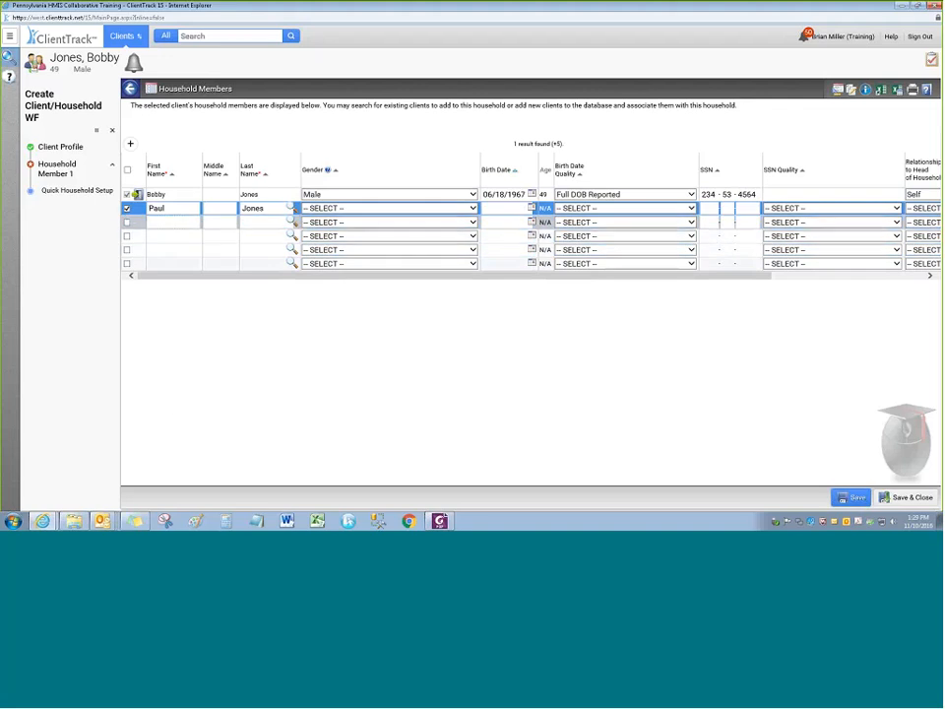
Set the second member's gender to Female and birth date to 06/24/2001
click(334, 207)
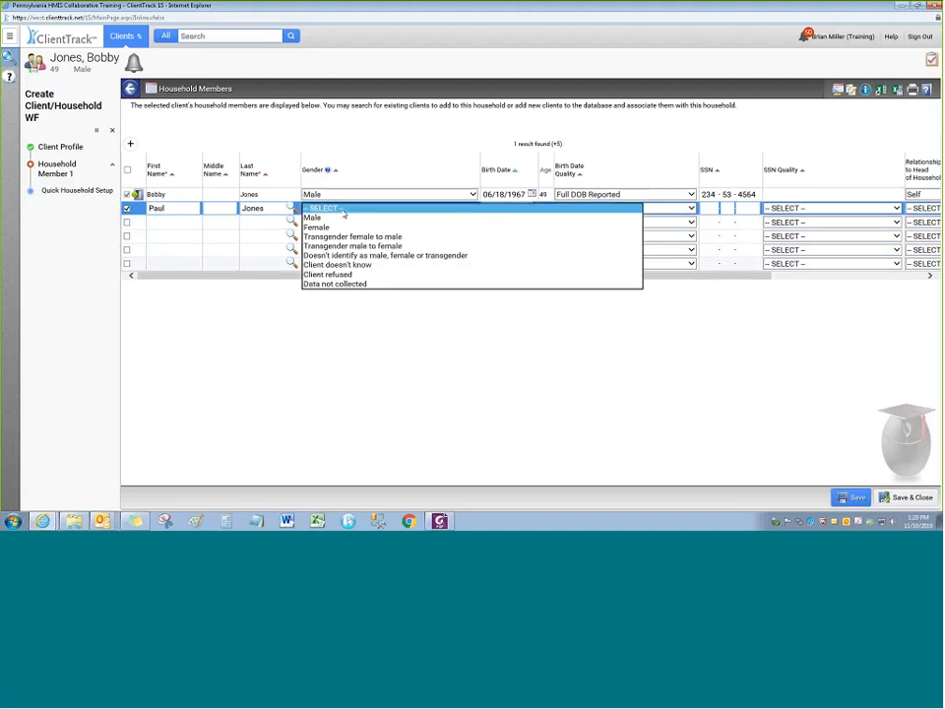
click(333, 229)
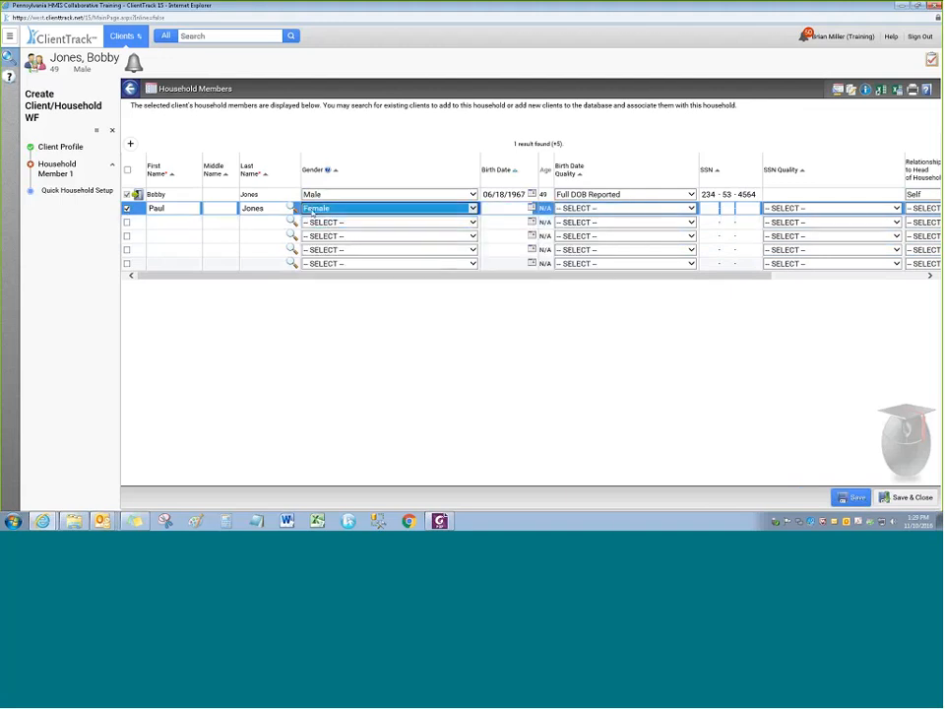
key(Tab)
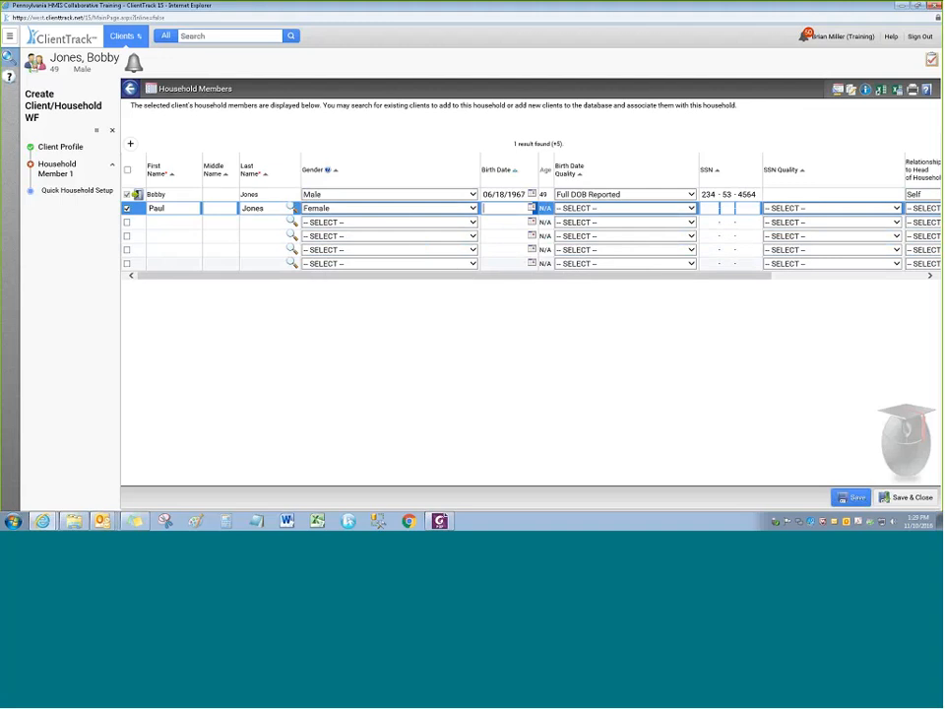
text(06241994)
key(BackSpace)
text(8)
key(Tab)
key(shift+Tab)
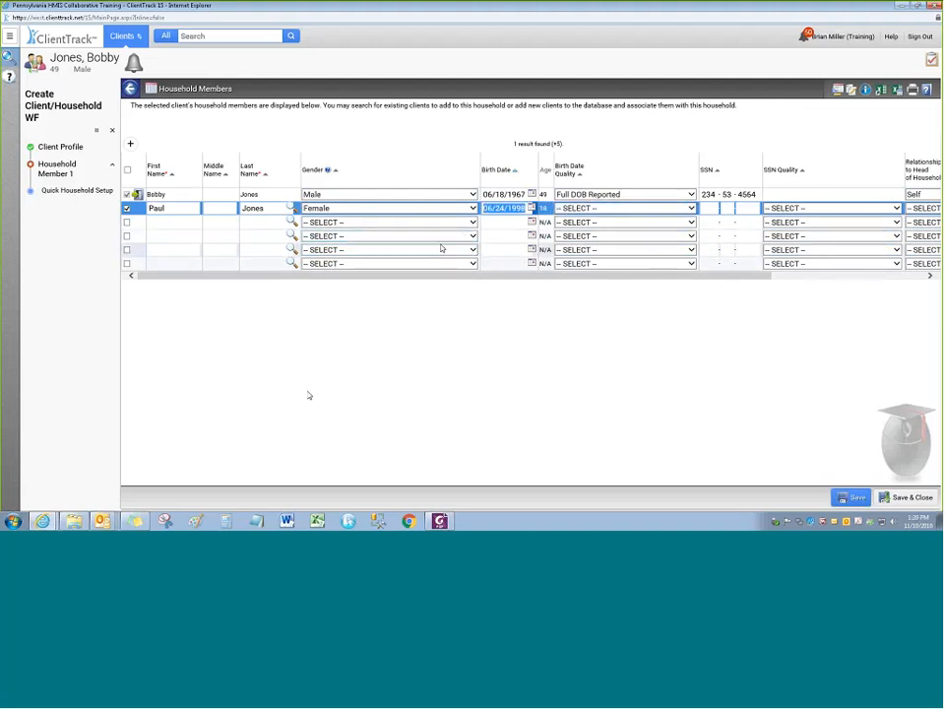
text(06242001)
key(Tab)
Mark the member's birth date as Full DOB Reported and enter their social security number
click(585, 210)
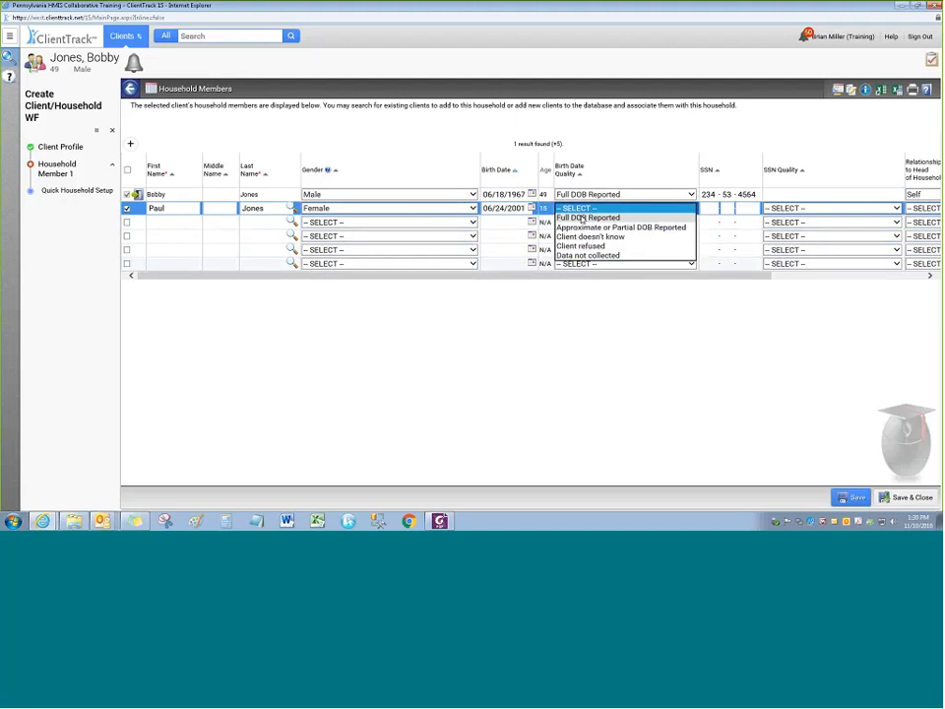
click(584, 217)
key(Tab)
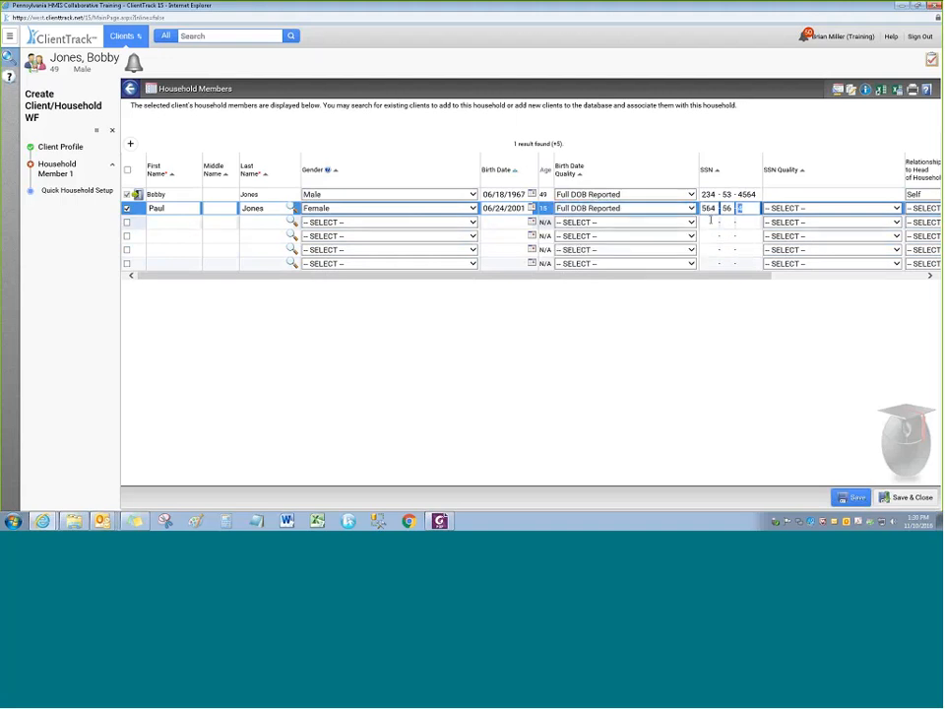
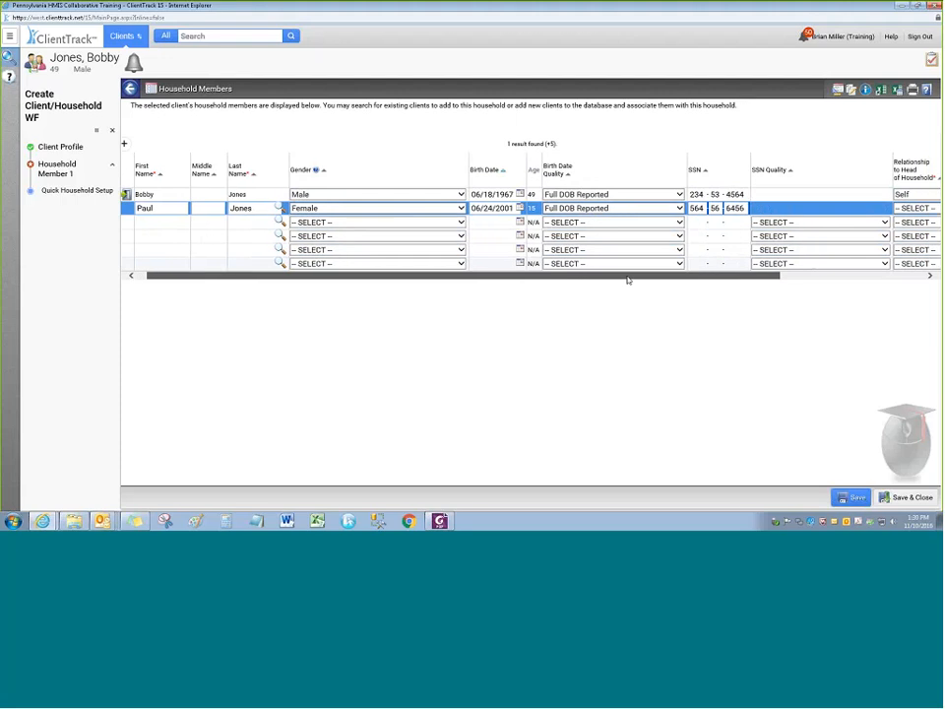
Set the member's relationship to Son and ethnicity to Non-Hispanic/Latino
key(Tab)
click(733, 208)
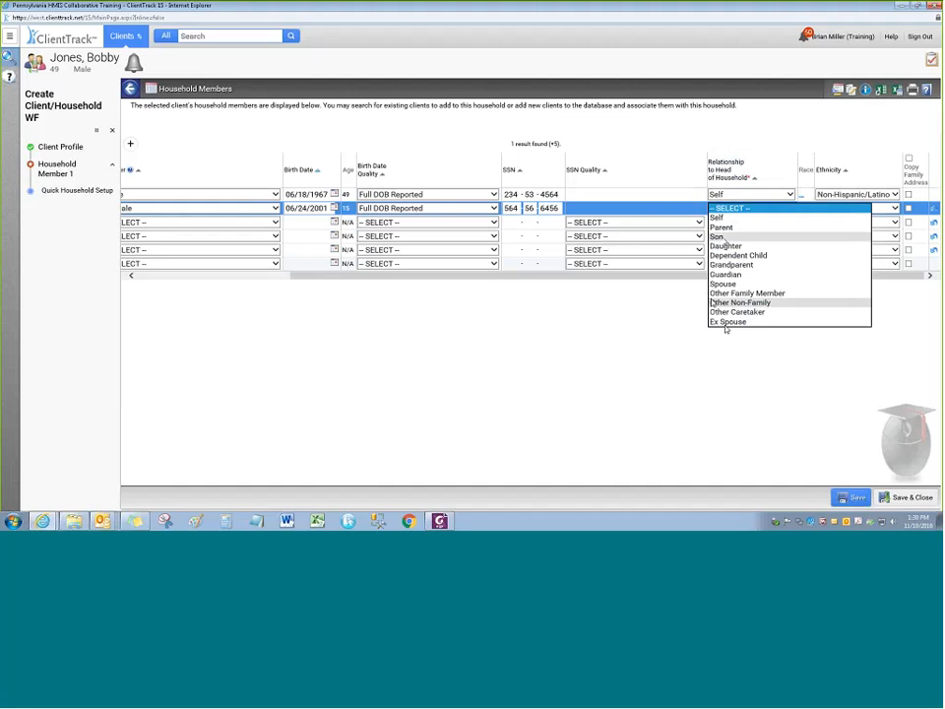
click(732, 237)
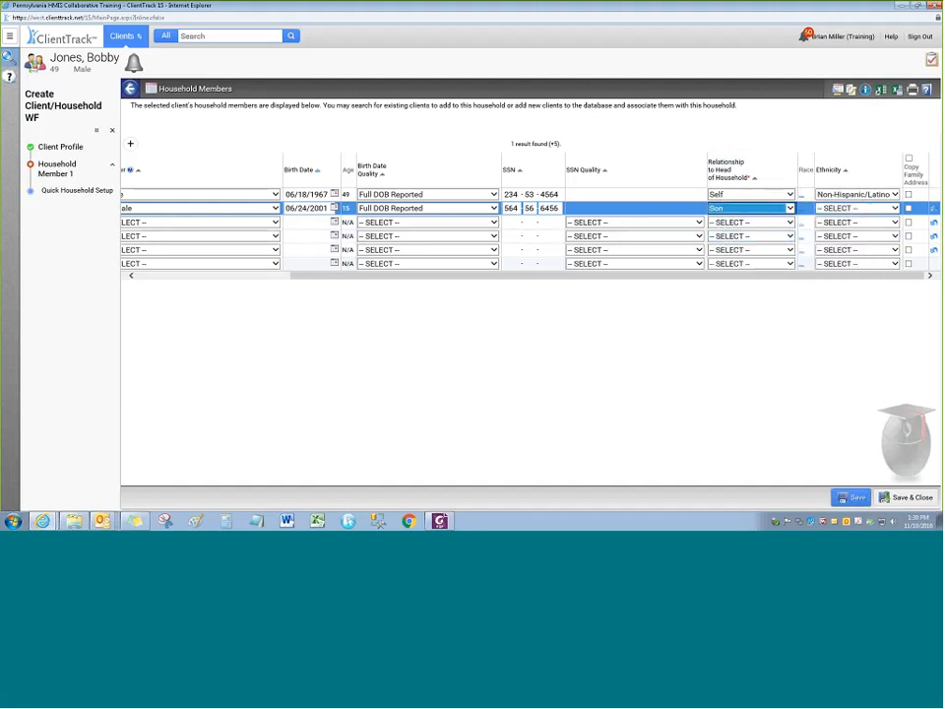
click(847, 209)
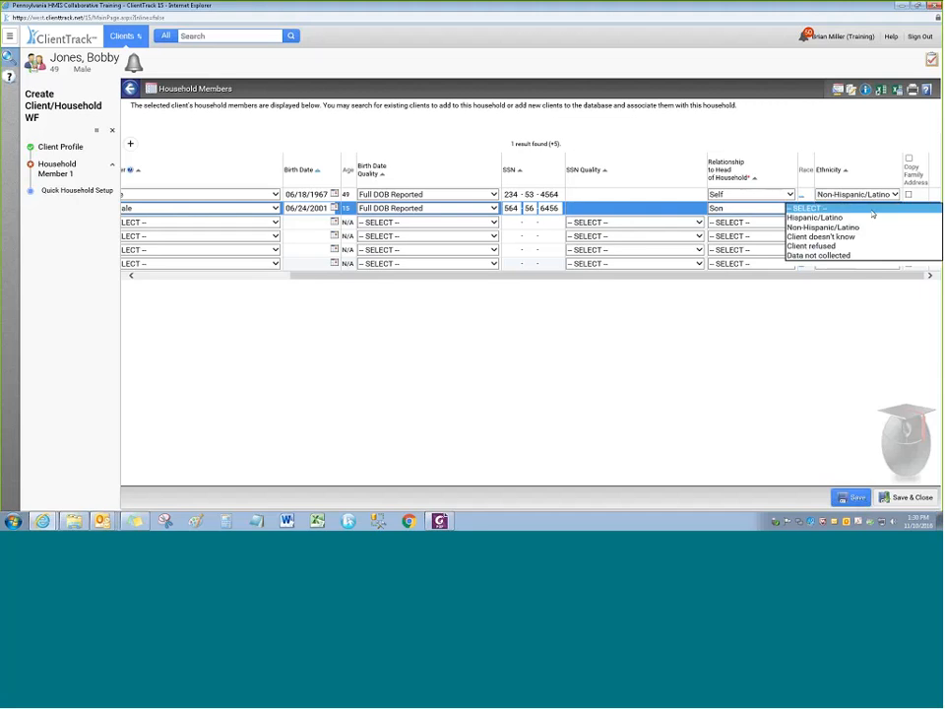
click(847, 227)
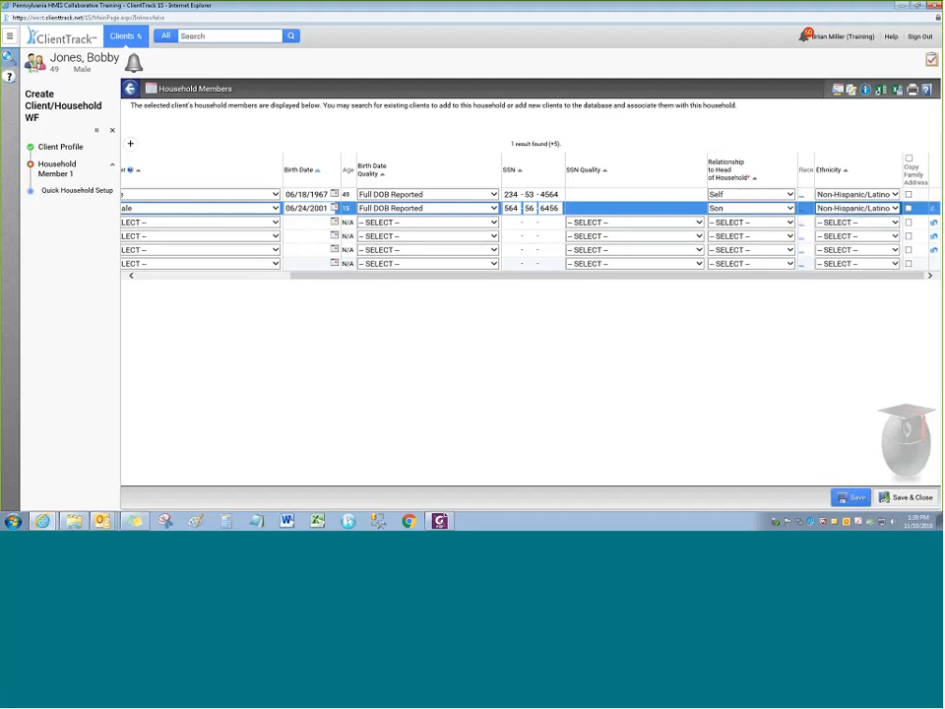
drag(551, 276, 270, 277)
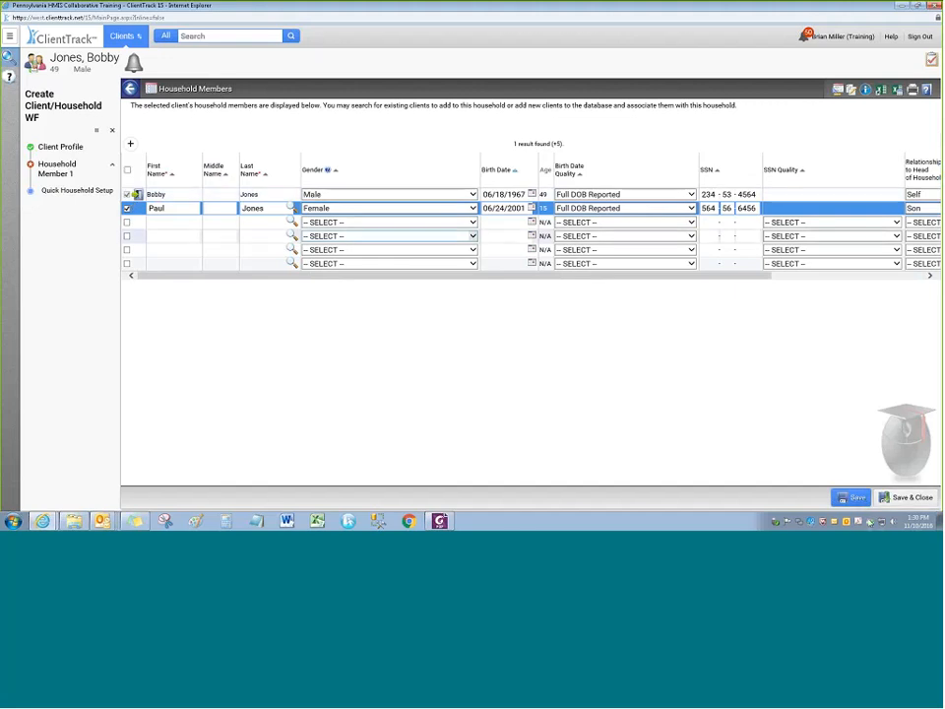
Save & Close the household, check the possible-duplicate warning, then save again anyway
click(906, 497)
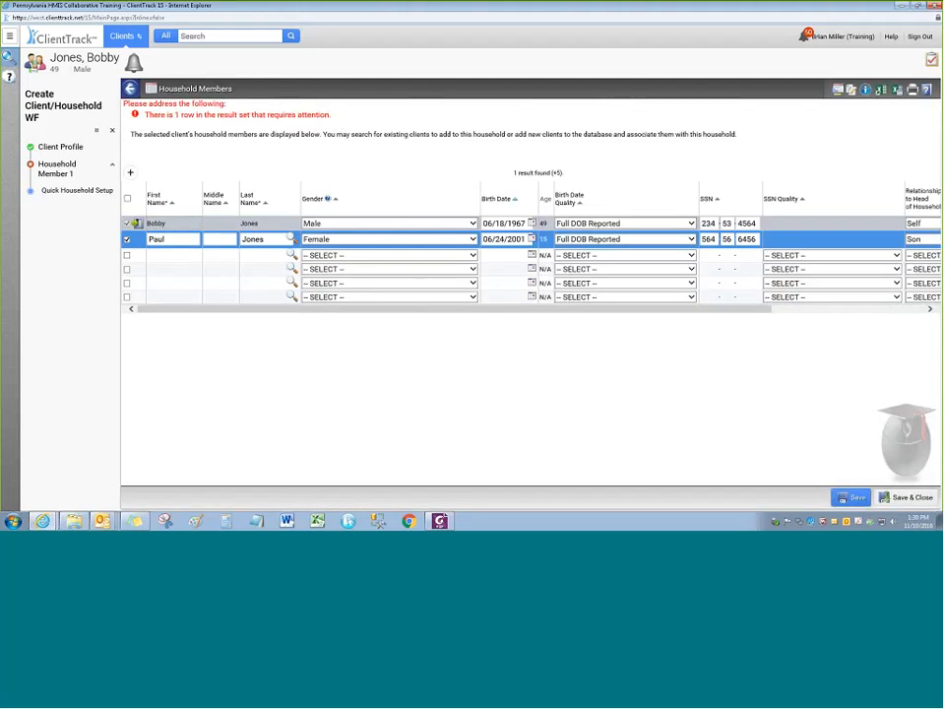
drag(302, 310, 519, 334)
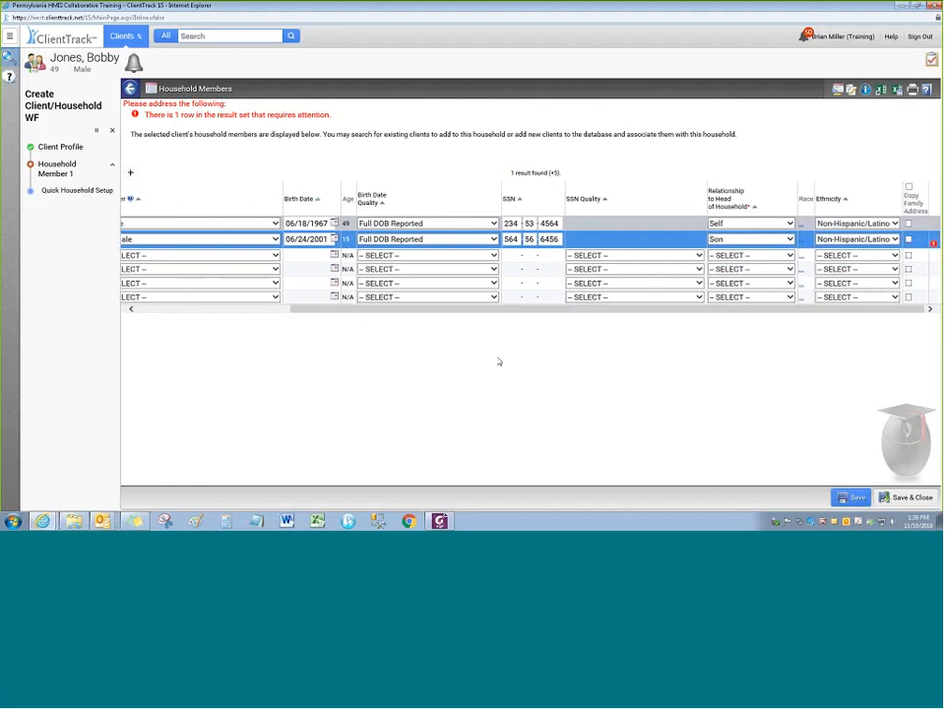
mouse_move(933, 243)
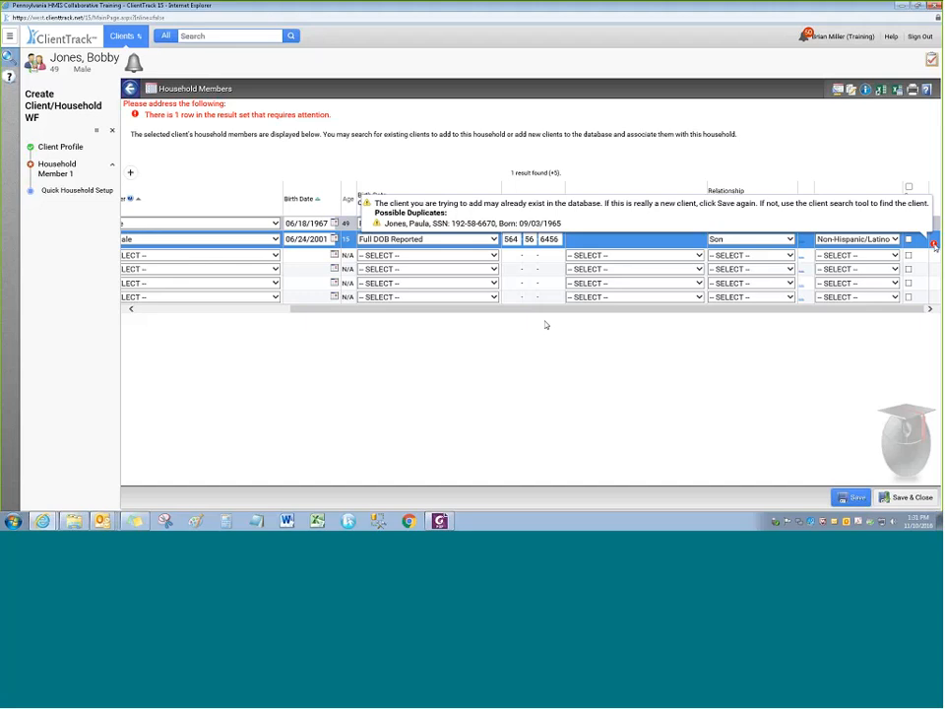
drag(544, 311, 700, 314)
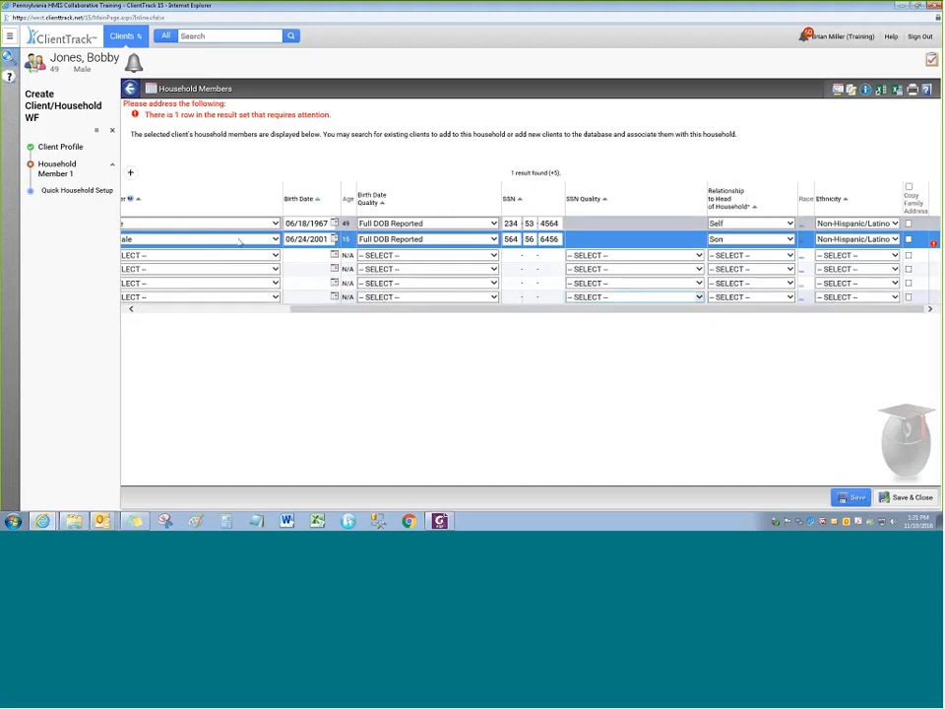
click(899, 498)
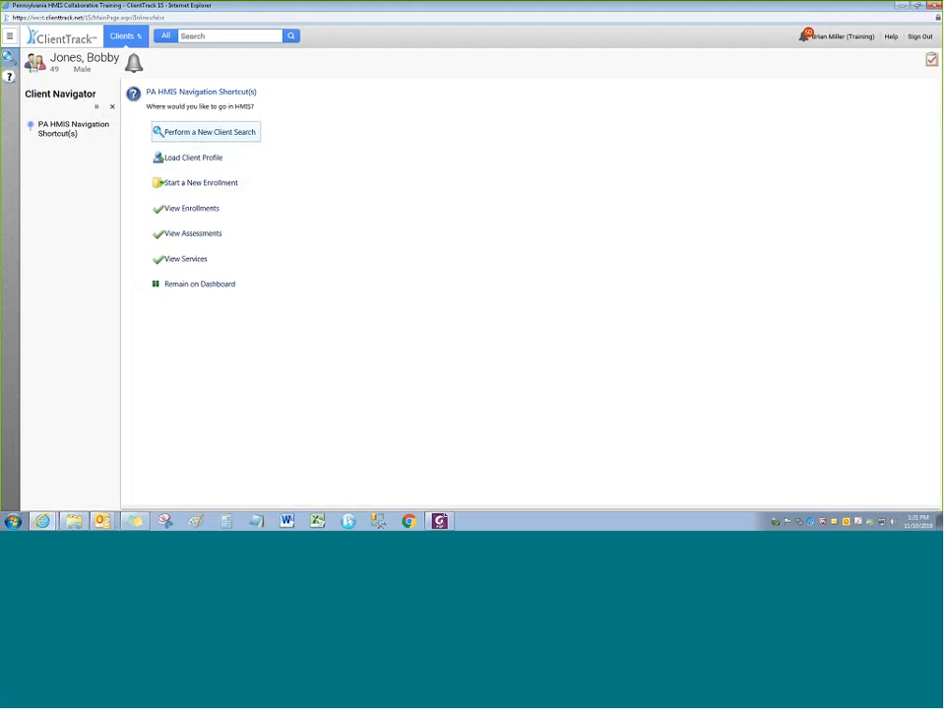
Start a new enrollment for the client and toggle the navigation menu's pin
click(196, 187)
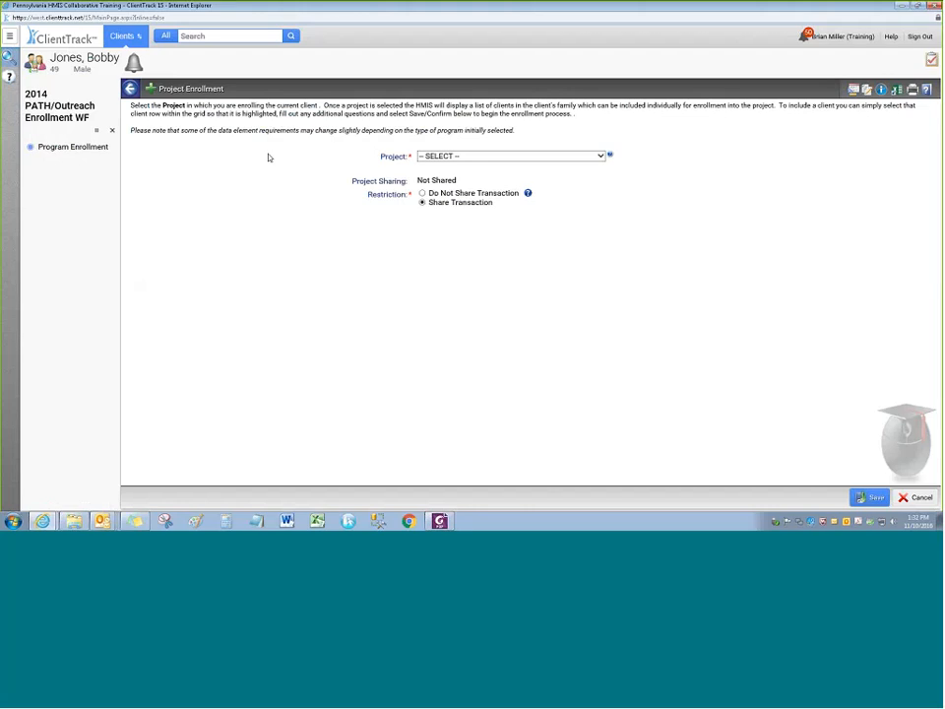
click(8, 39)
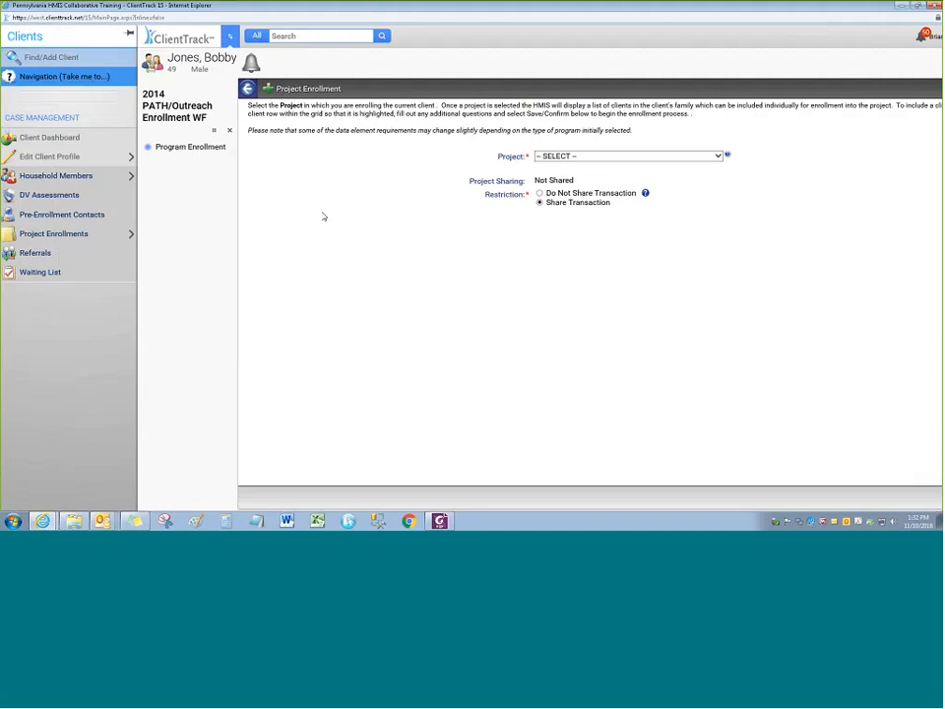
mouse_move(94, 236)
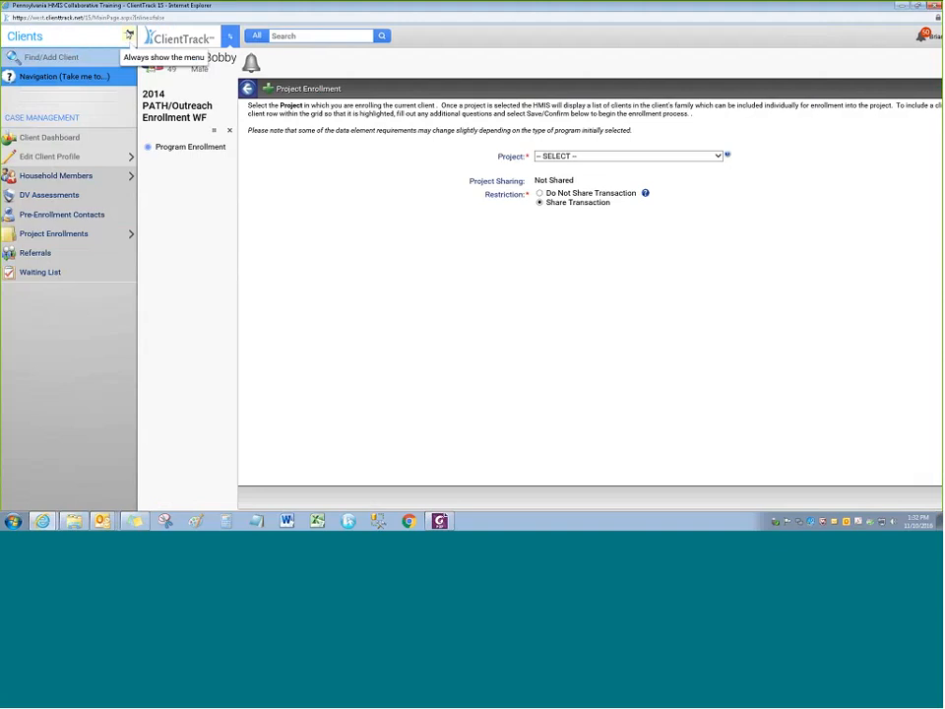
click(128, 36)
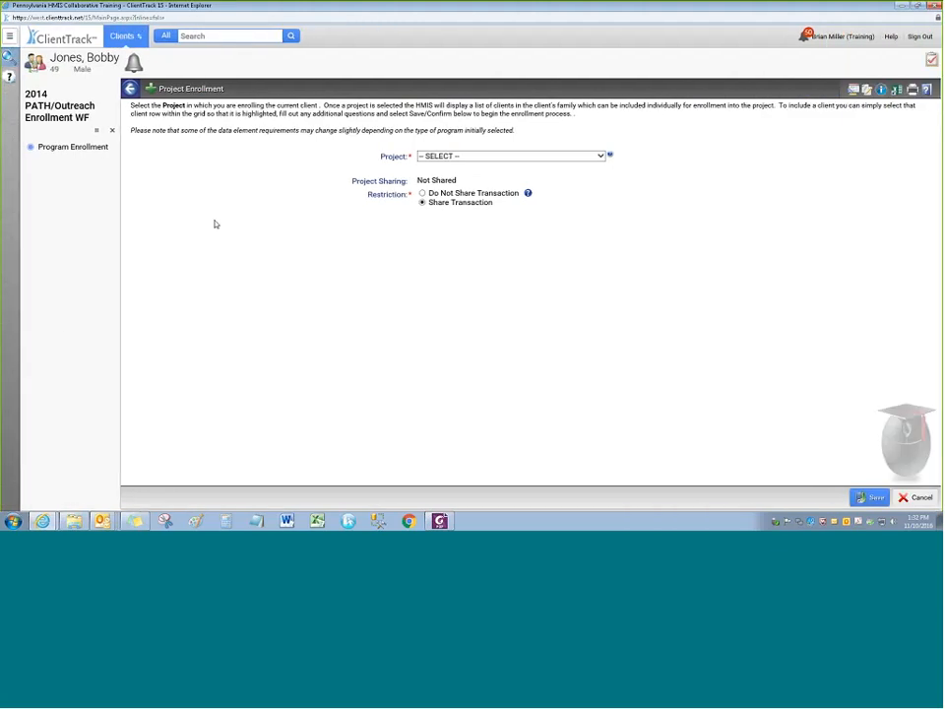
click(600, 156)
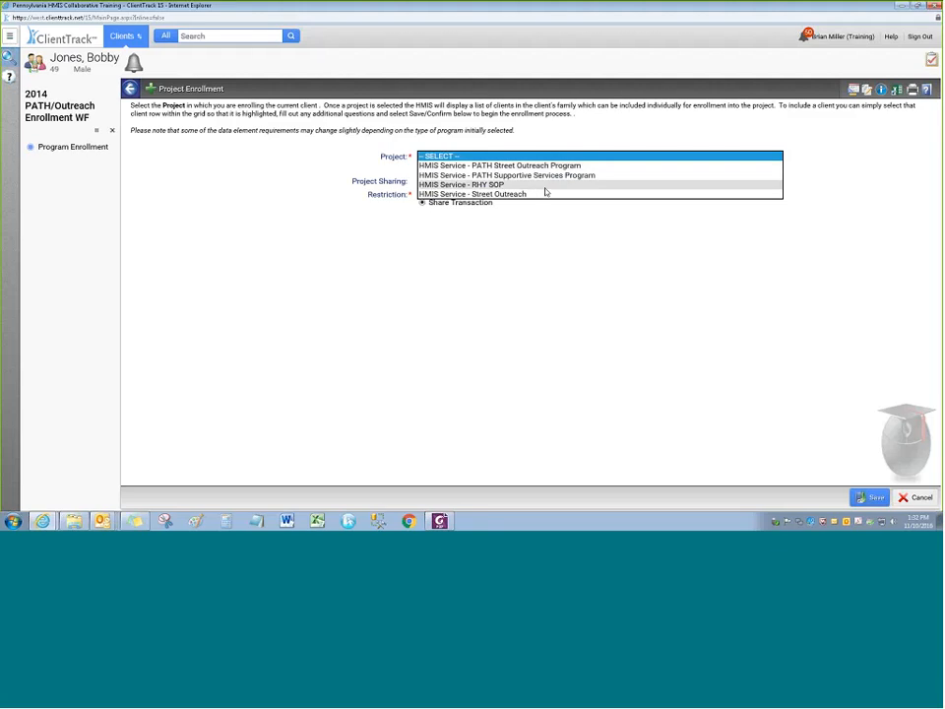
click(322, 161)
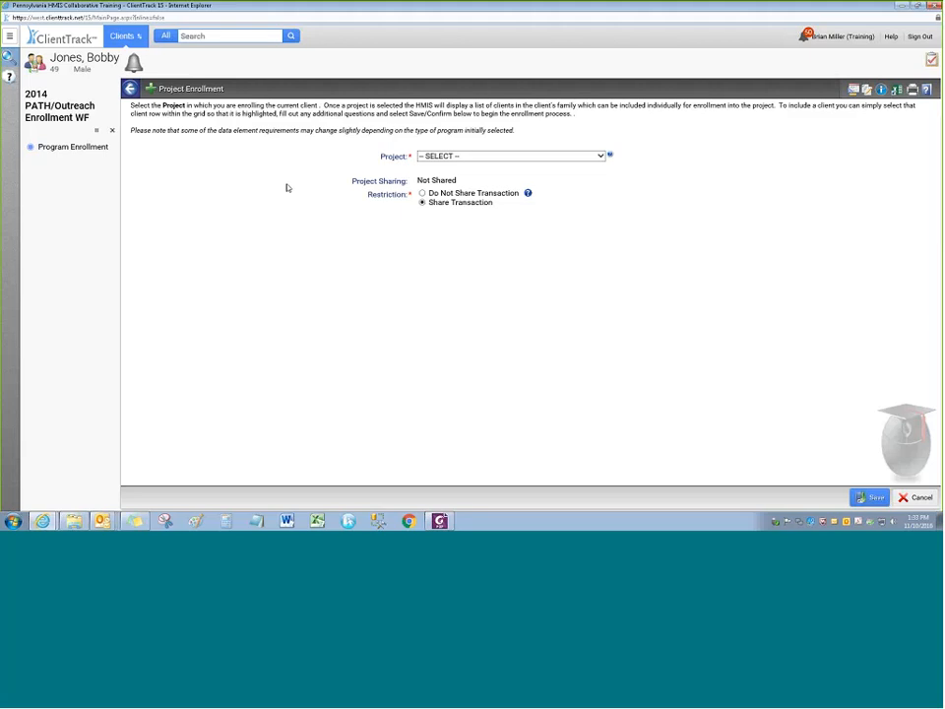
Choose HMIS Service - Street Outreach as the enrollment project
click(601, 156)
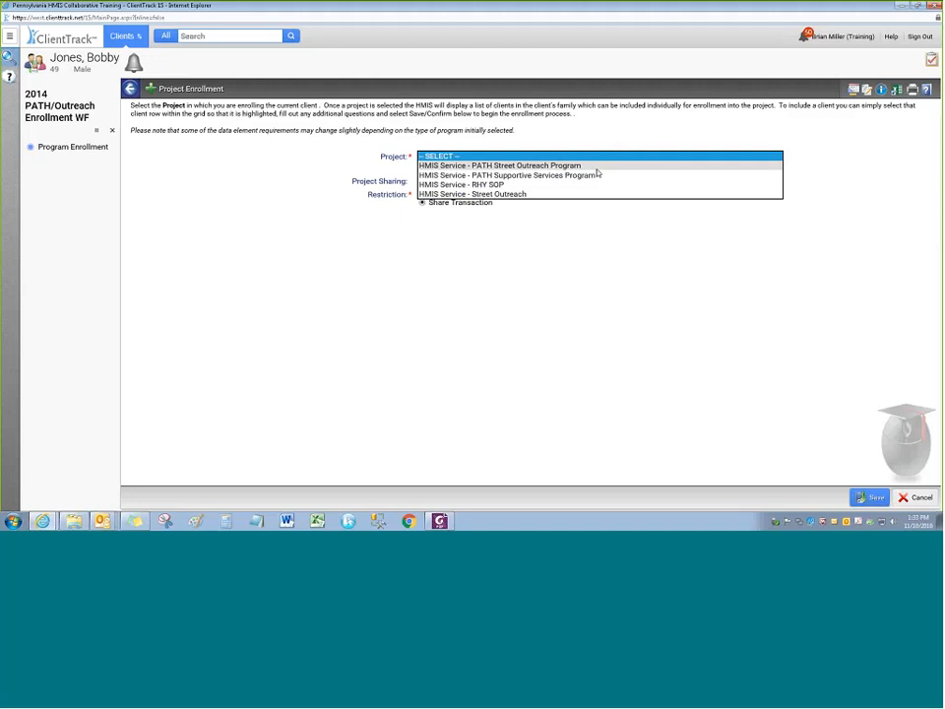
click(536, 195)
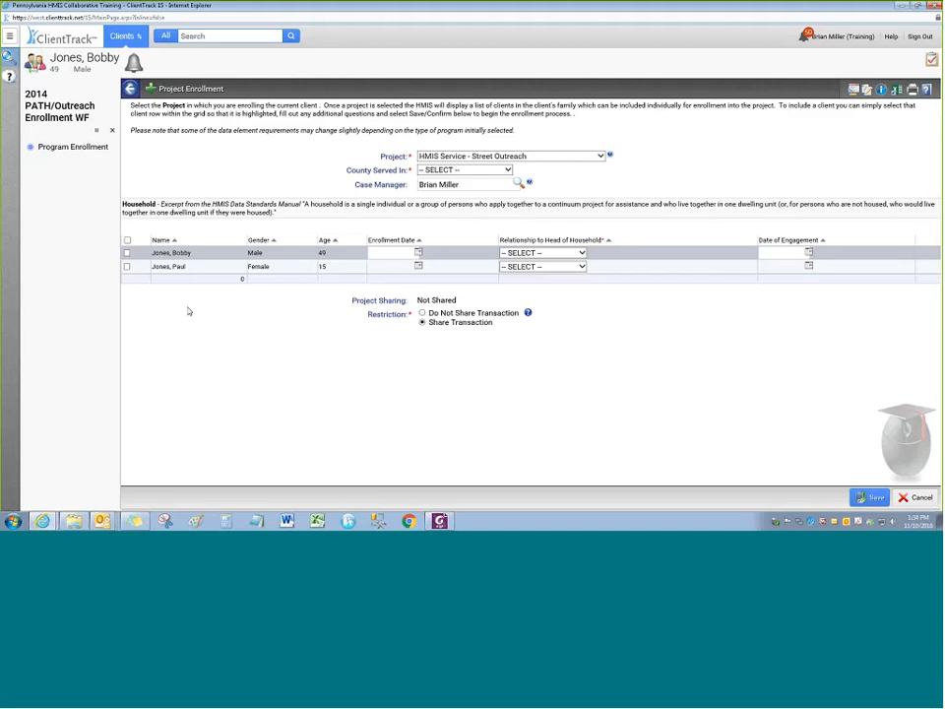
click(462, 170)
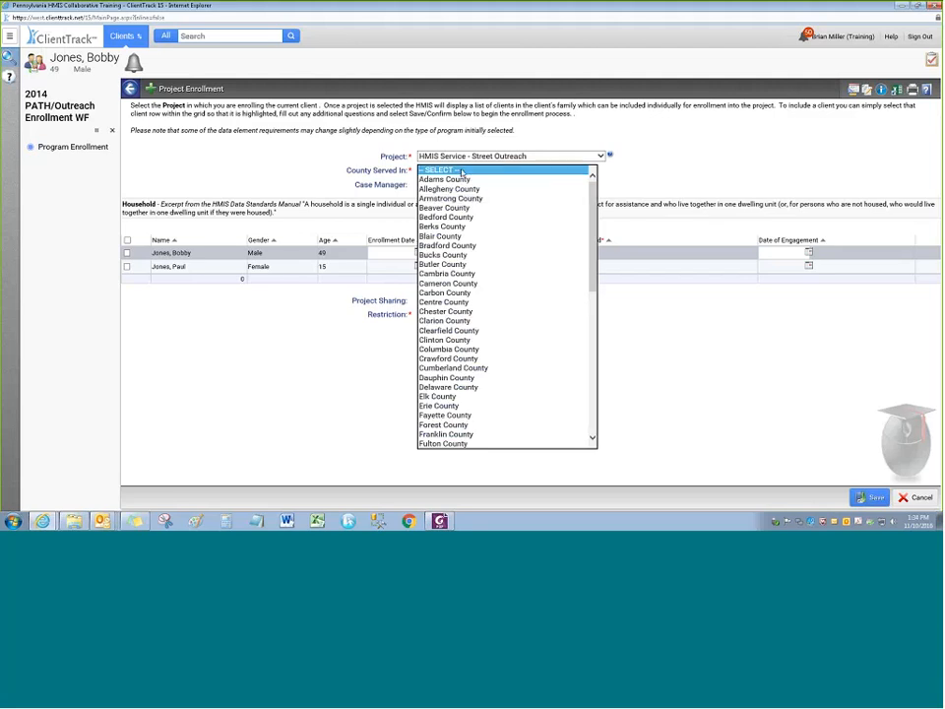
Set Allegheny County as county served and include both the head of household and son
click(443, 189)
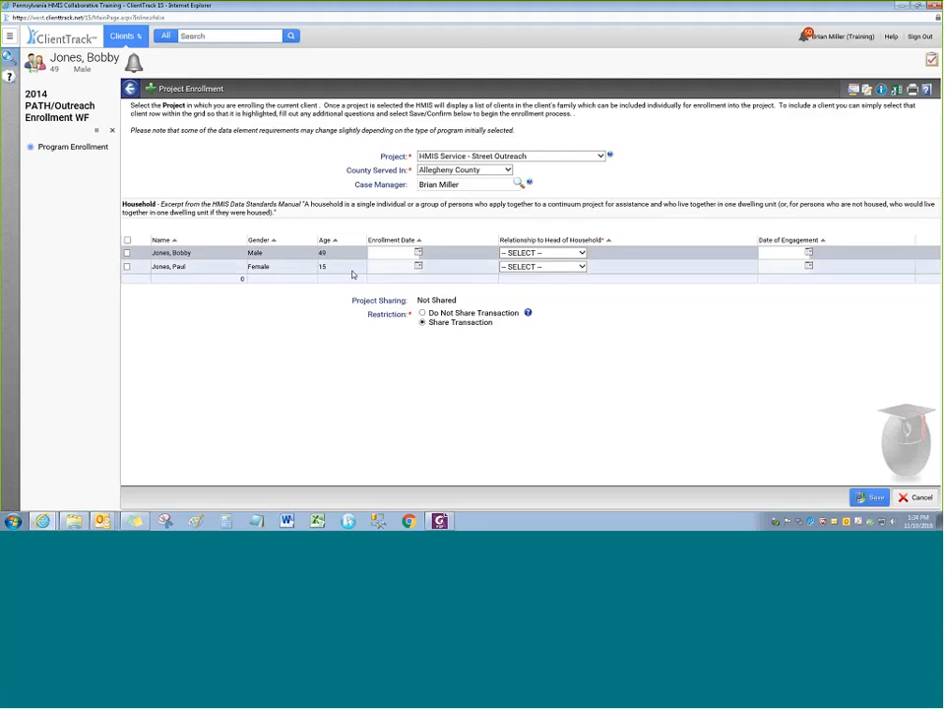
click(208, 255)
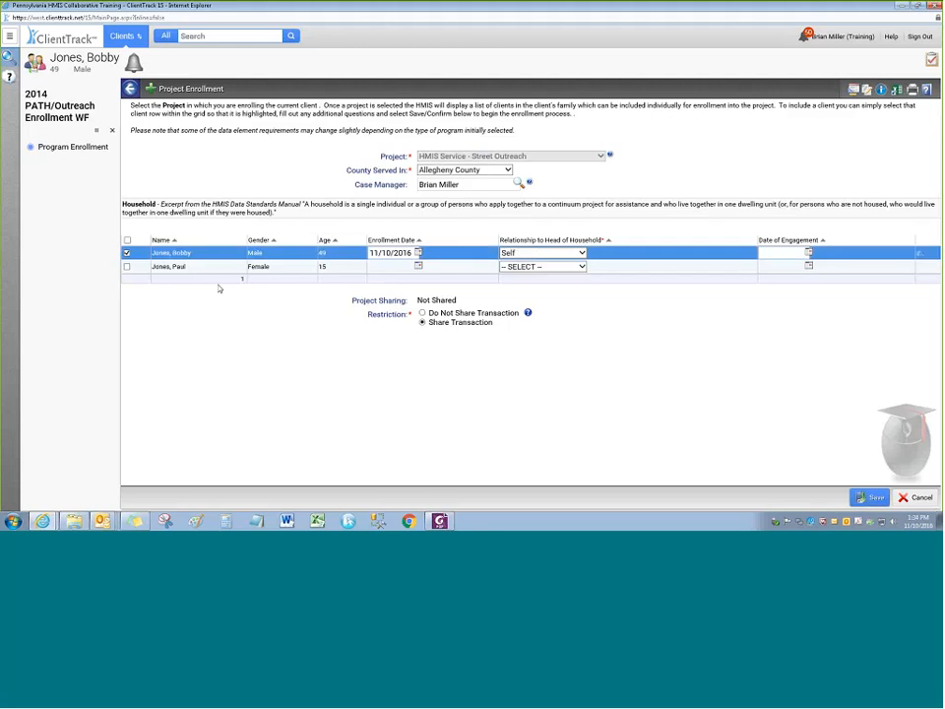
click(207, 266)
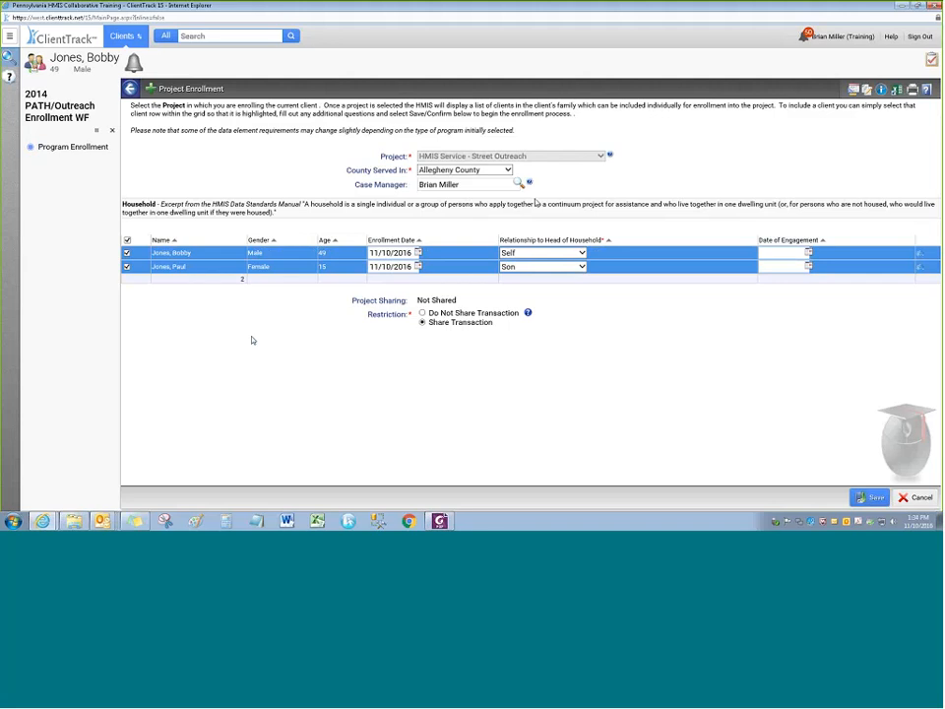
click(774, 252)
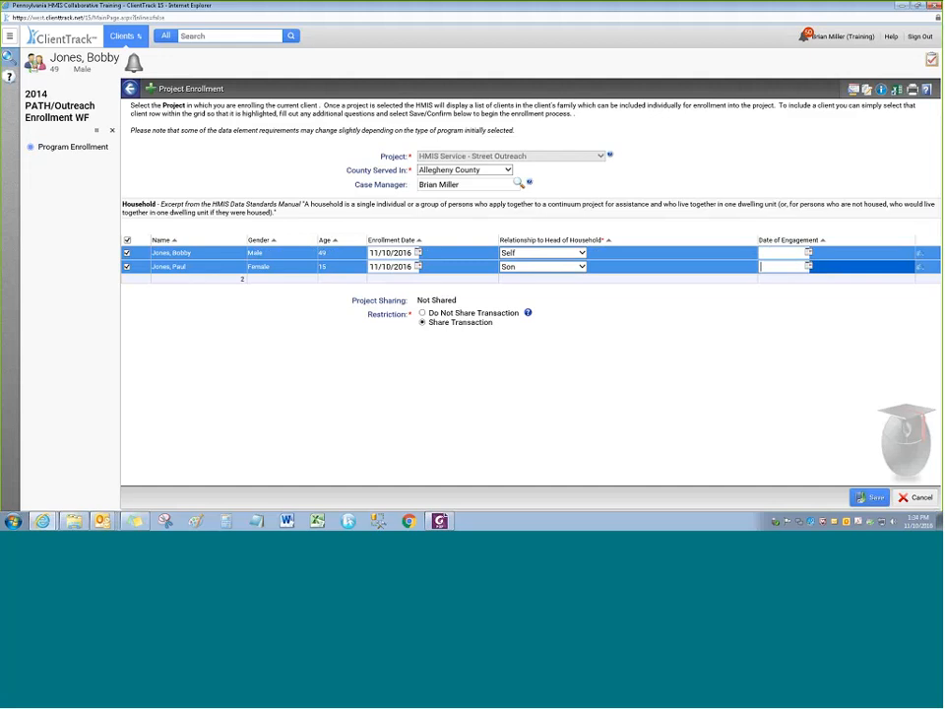
click(768, 266)
click(460, 172)
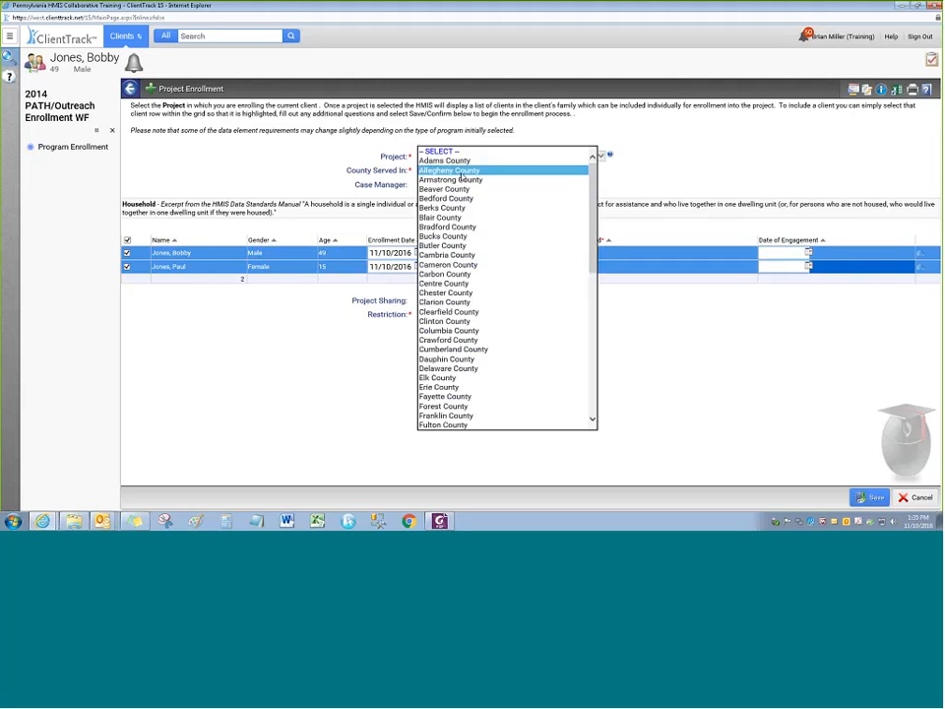
click(419, 174)
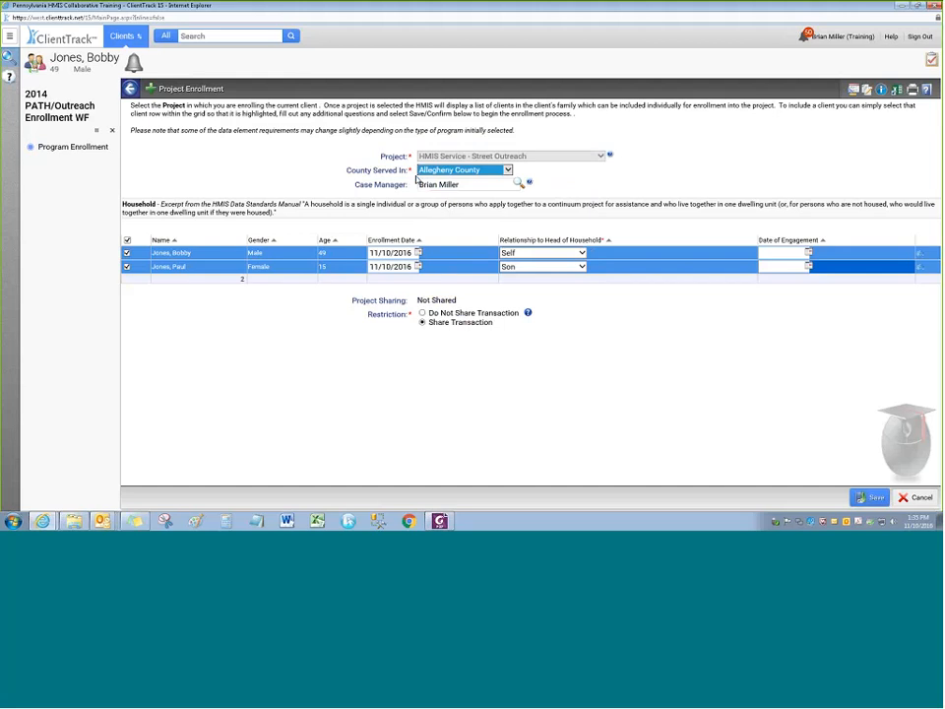
click(300, 174)
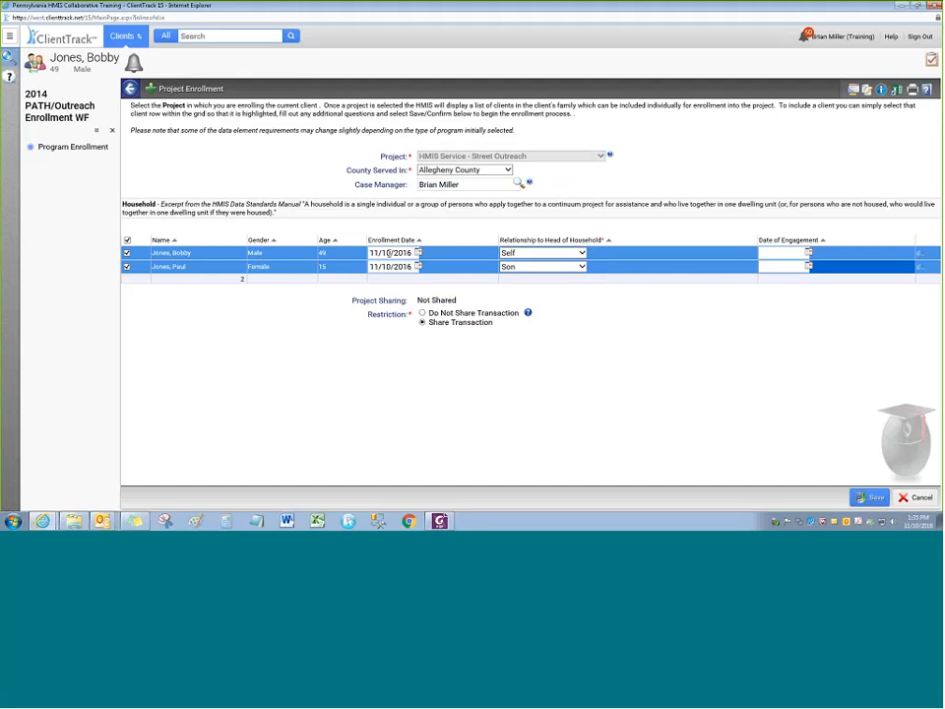
Enter 09/25/2016 as both members' enrollment date, then uncheck both rows
click(391, 253)
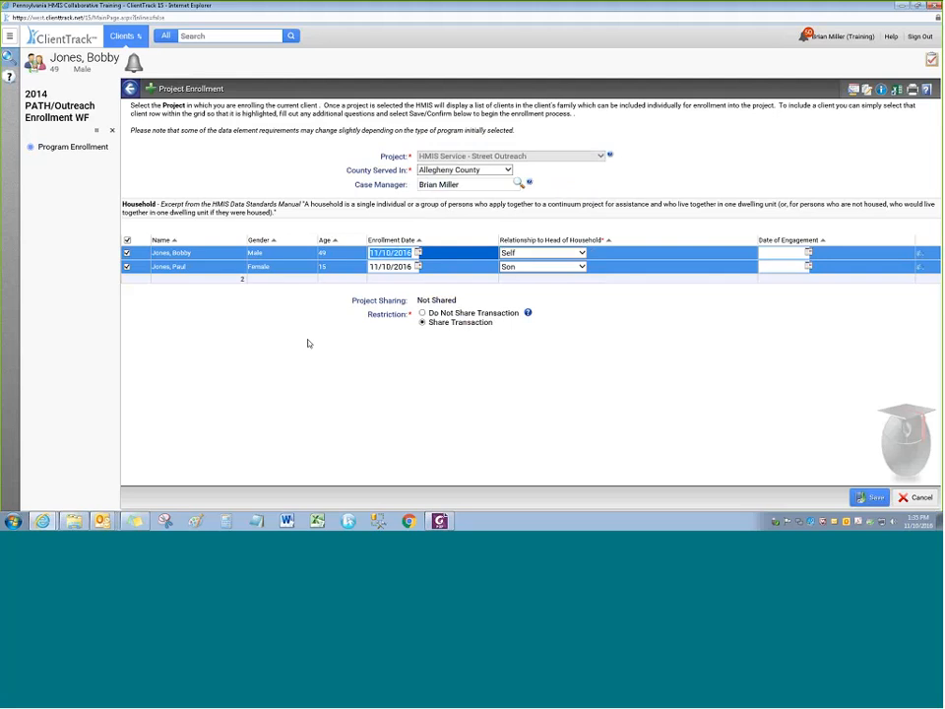
text(09252016)
key(Tab)
text(09/)
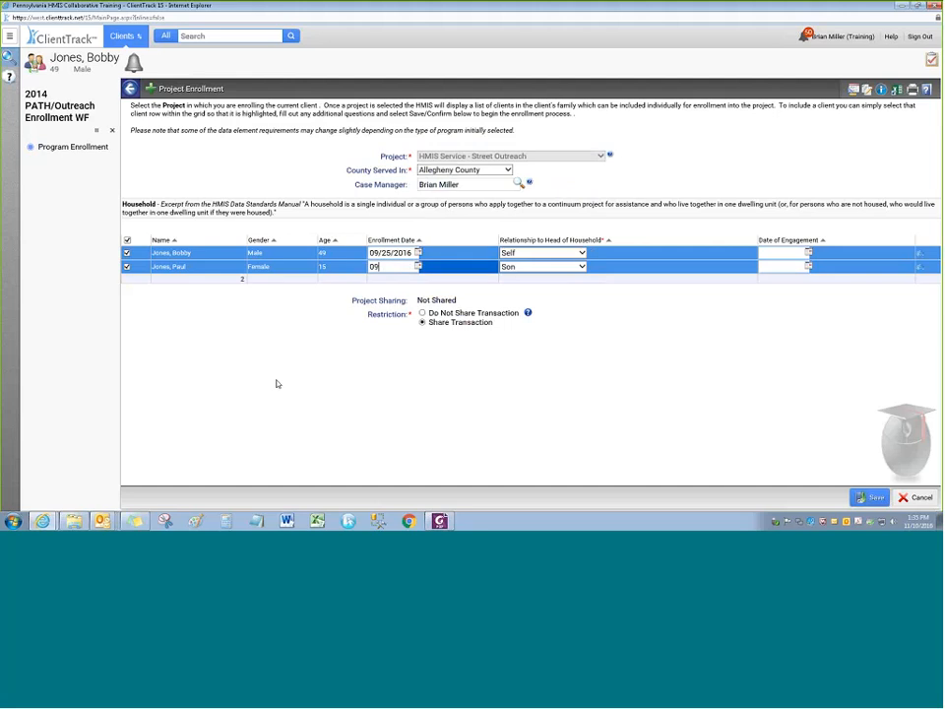
text(25/2016)
click(127, 241)
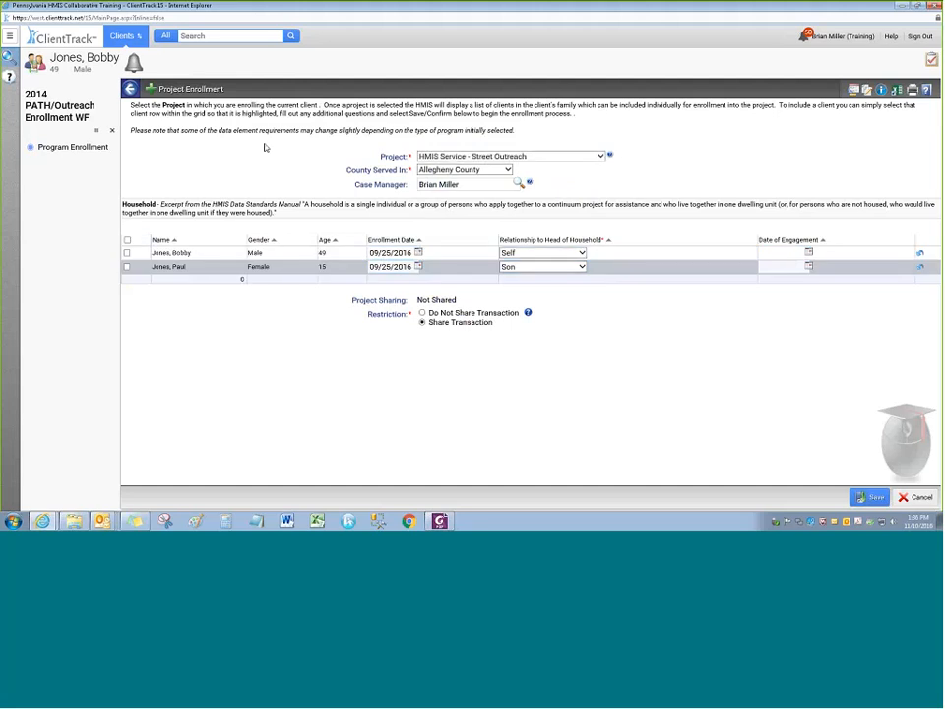
Switch the project to HMIS Service - PATH Street Outreach Program, leaving County Served In at -- SELECT --
click(435, 156)
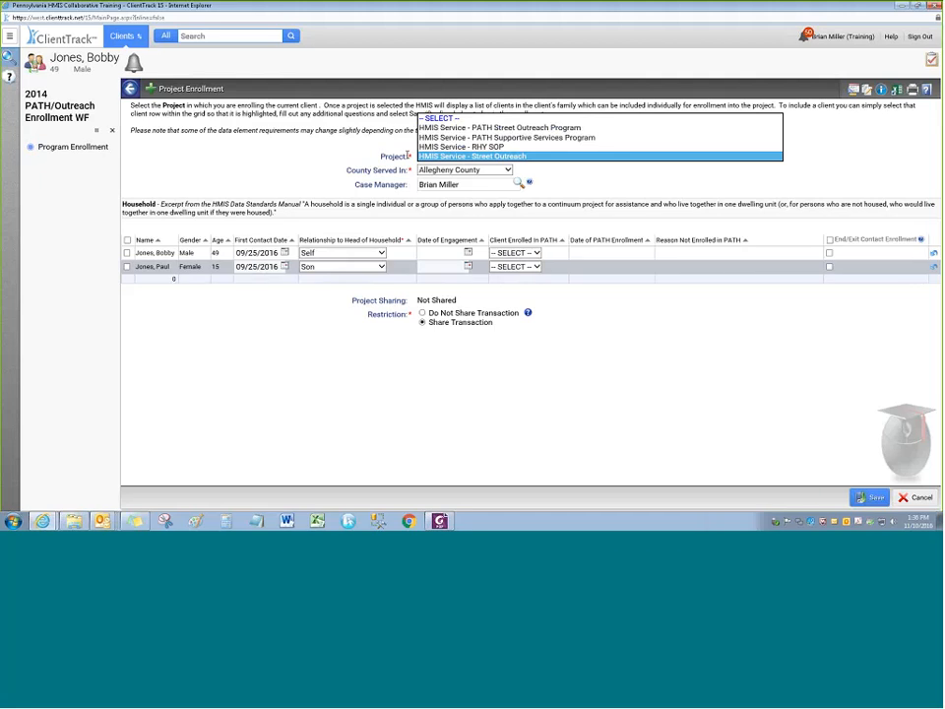
click(284, 180)
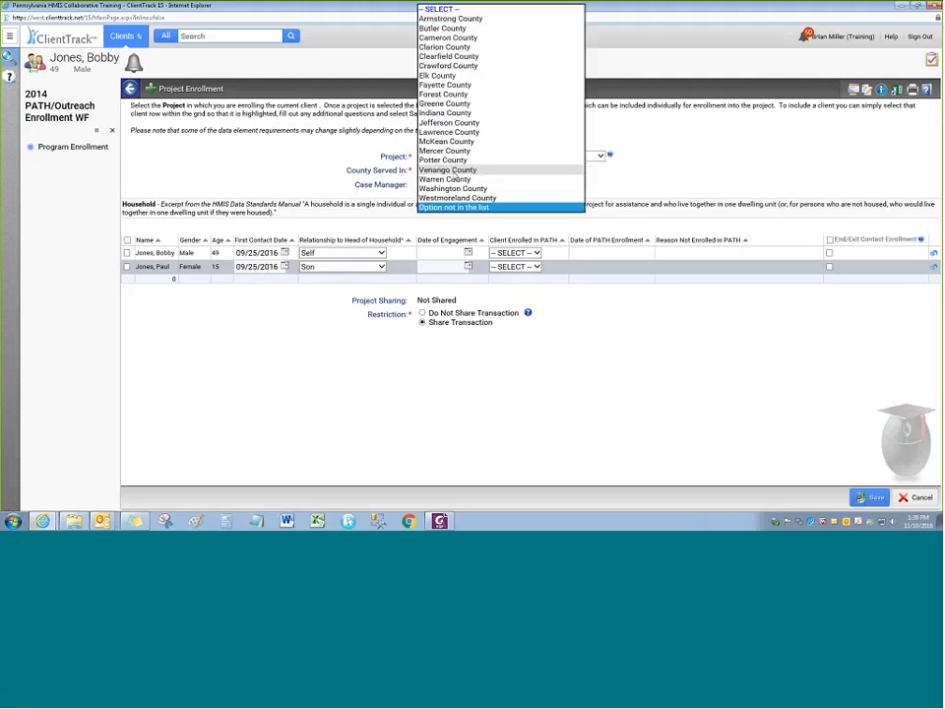
click(436, 171)
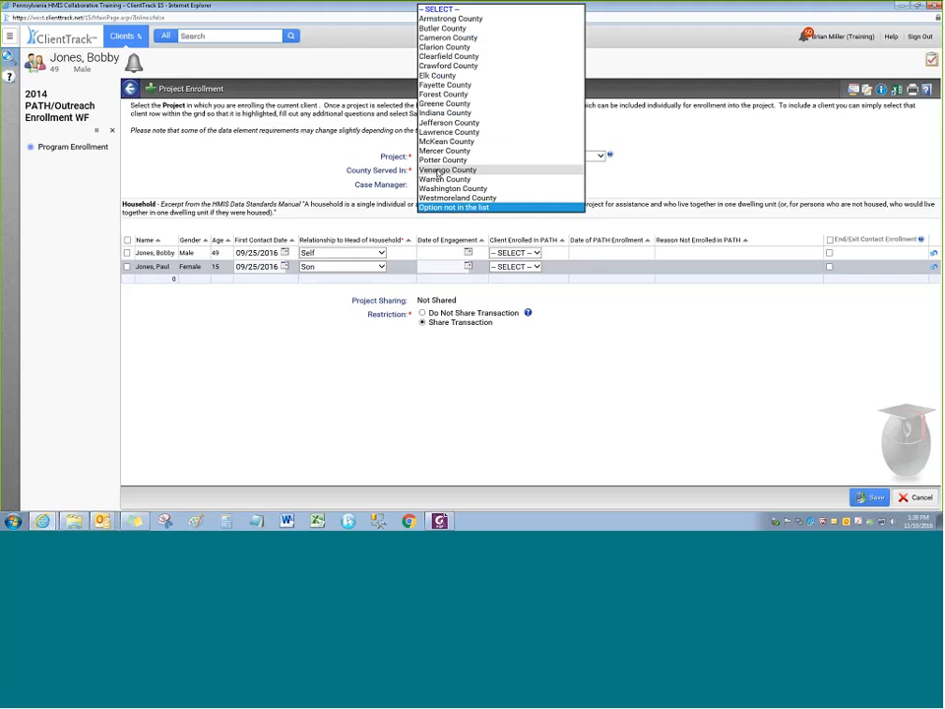
click(437, 8)
click(294, 154)
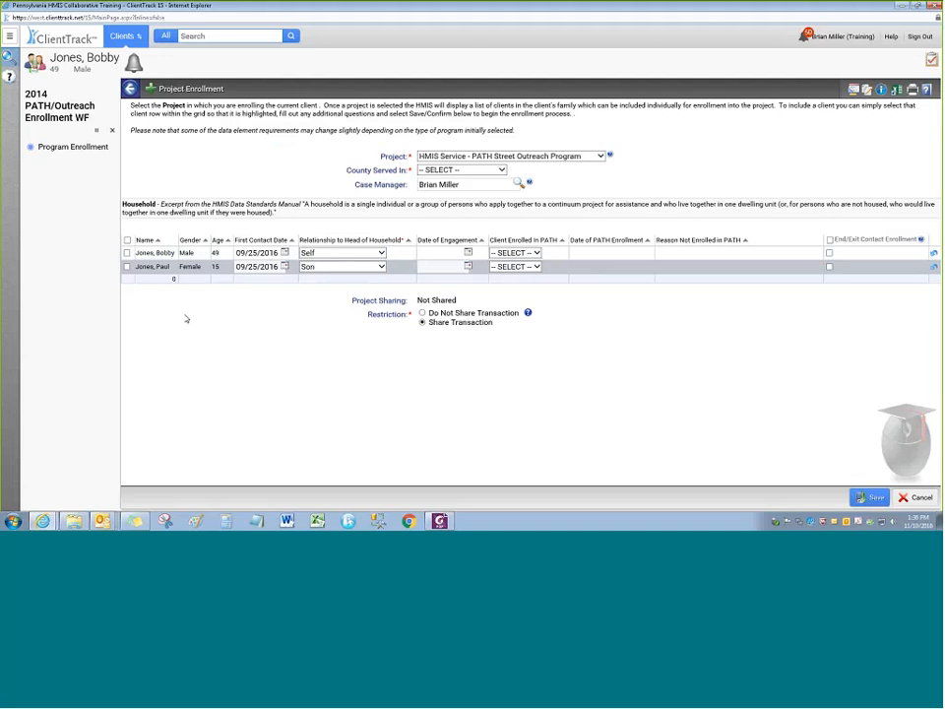
Include the head of household in the PATH enrollment grid, first contact date 09/25/2016
click(127, 253)
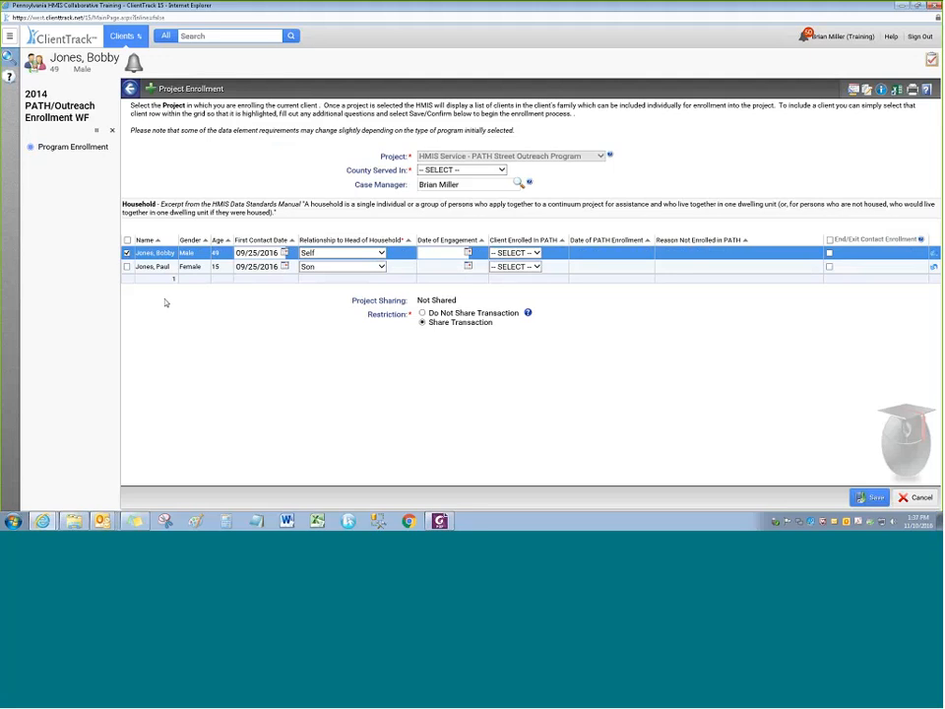
click(515, 253)
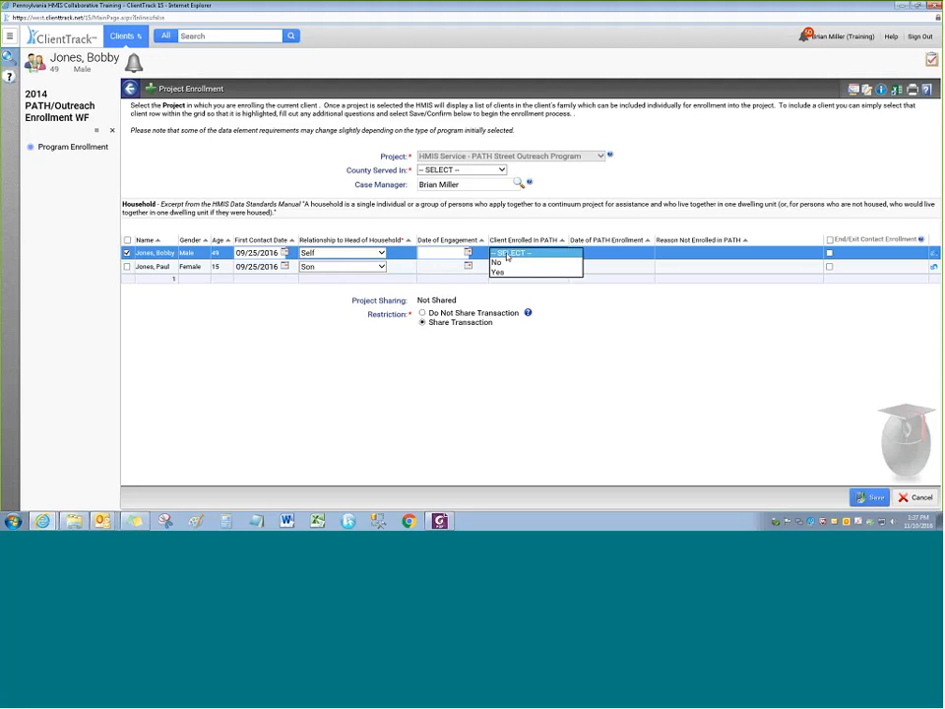
click(496, 304)
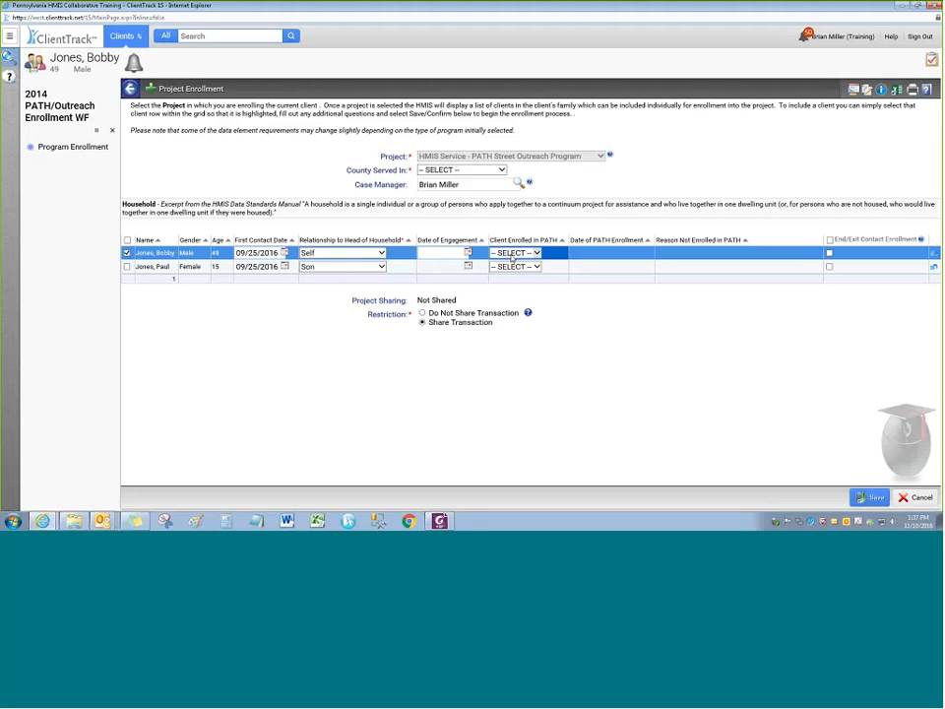
click(274, 253)
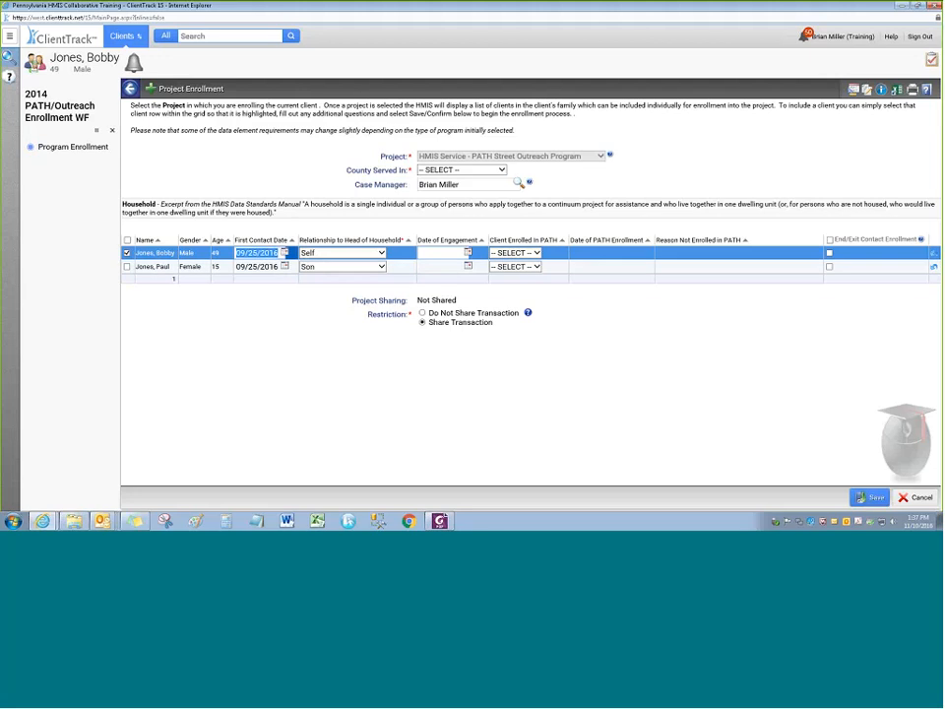
click(255, 258)
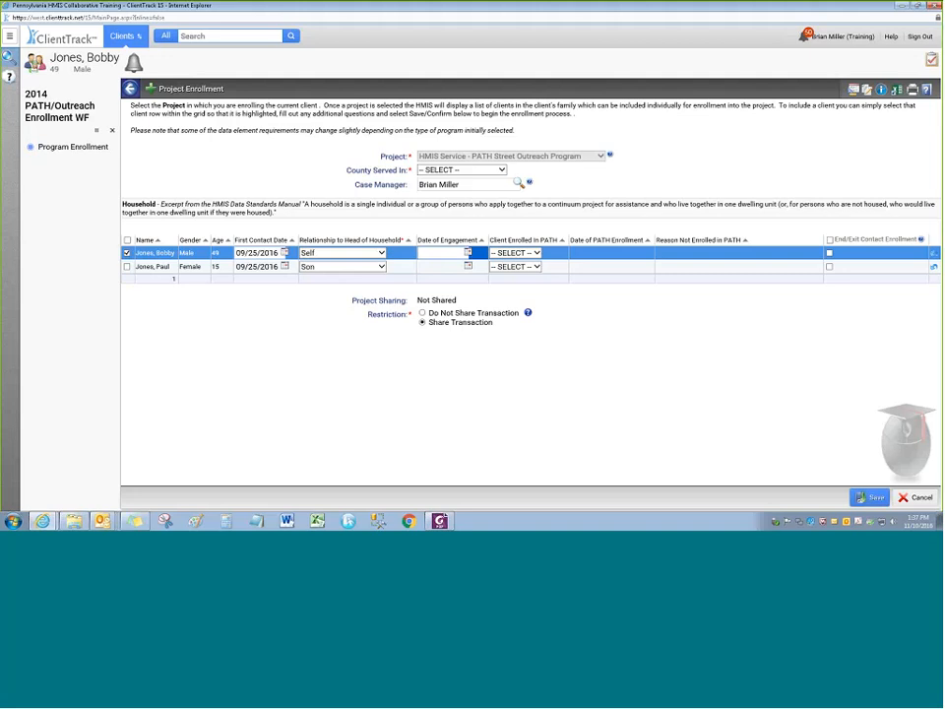
Set the head of household's Client Enrolled in PATH to No
click(469, 254)
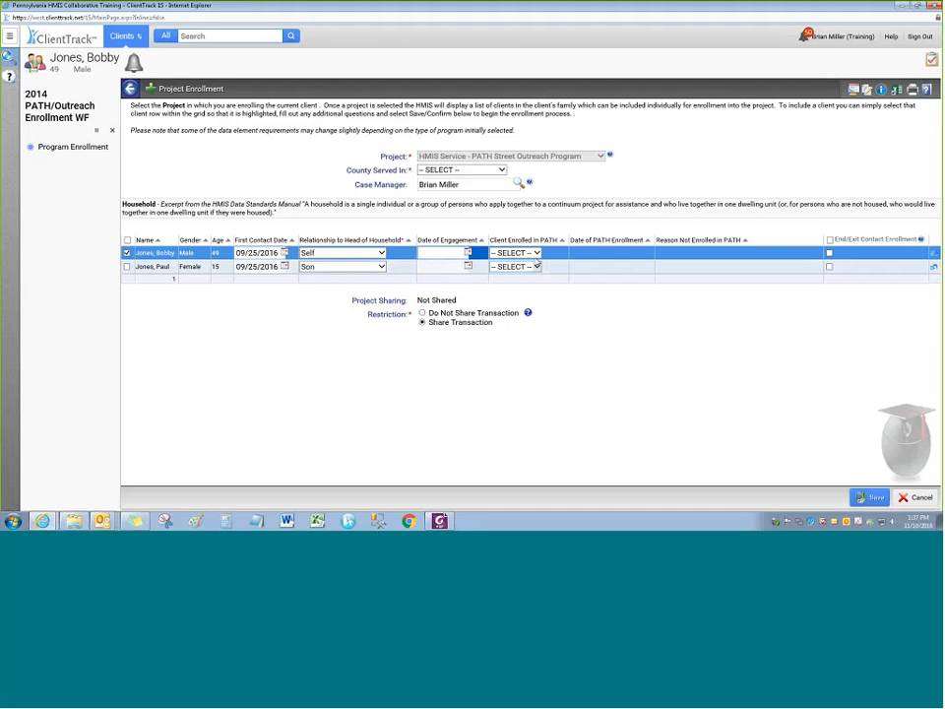
click(530, 253)
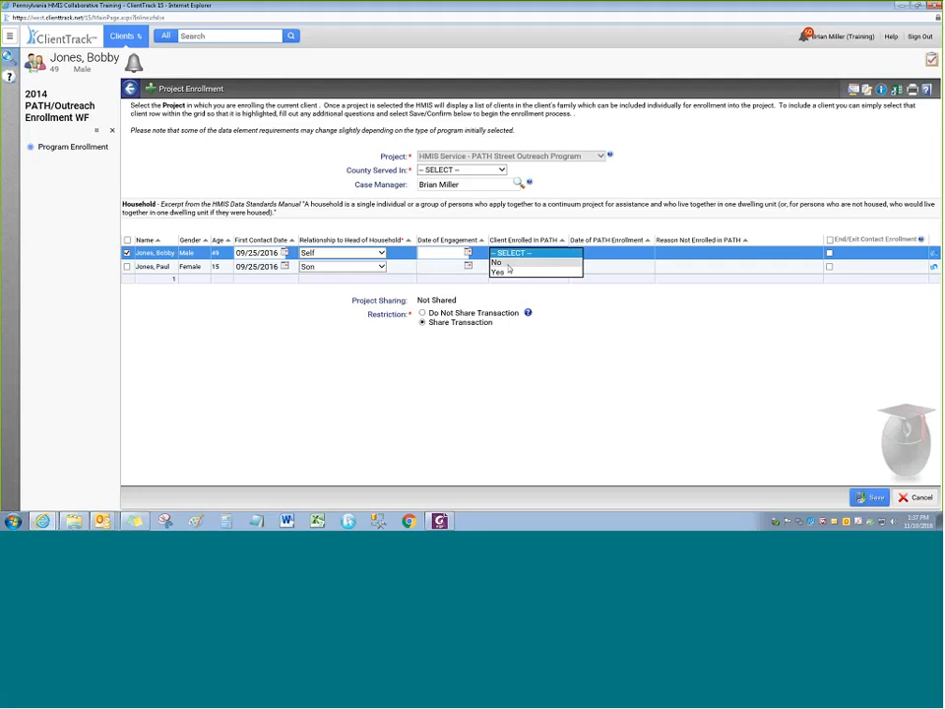
click(507, 263)
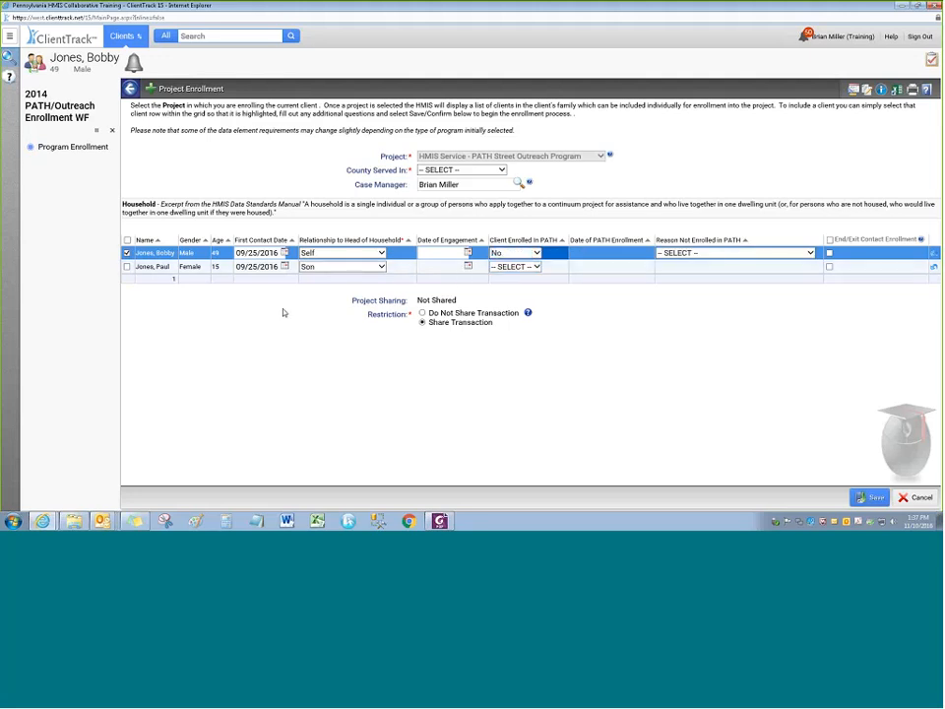
Set Reason Not Enrolled to 'other reason(s)', then change Client Enrolled in PATH to Yes (11/10/2016)
click(763, 255)
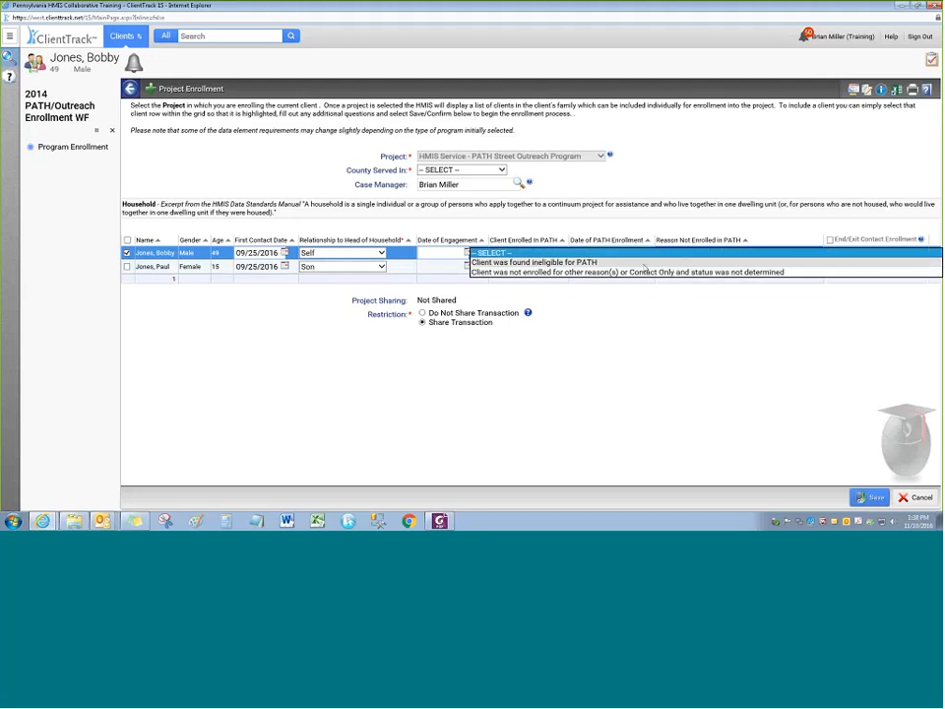
click(559, 273)
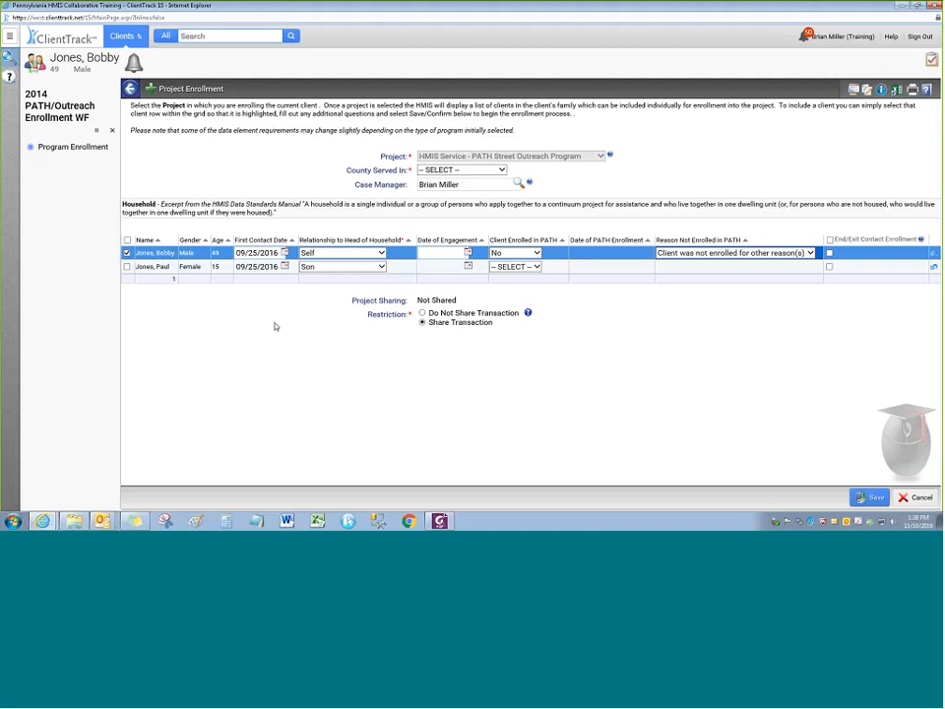
click(508, 254)
click(499, 262)
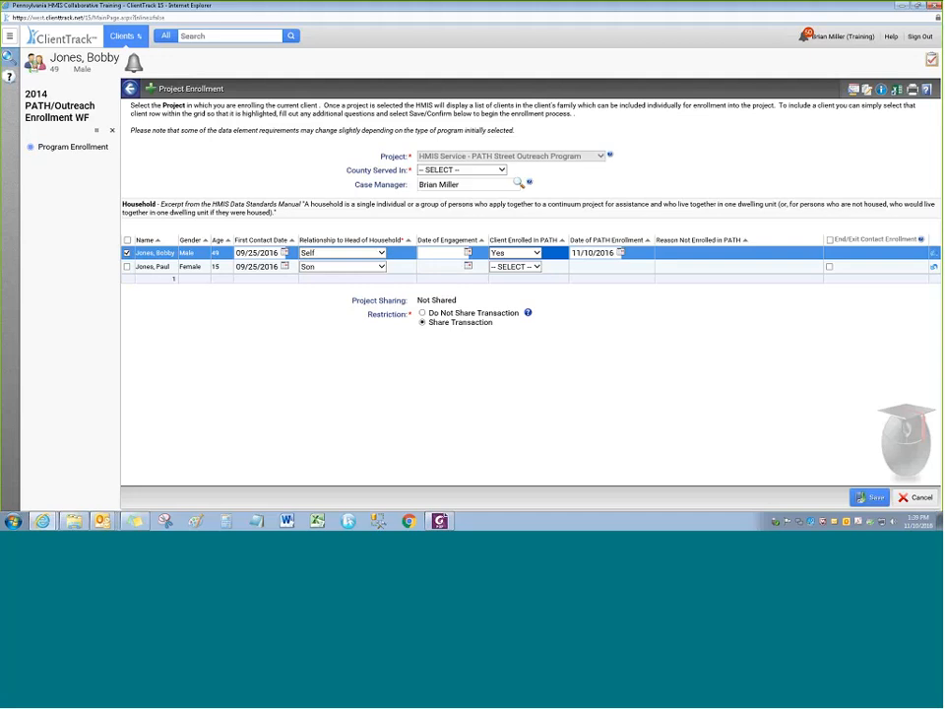
click(496, 268)
click(497, 268)
click(515, 254)
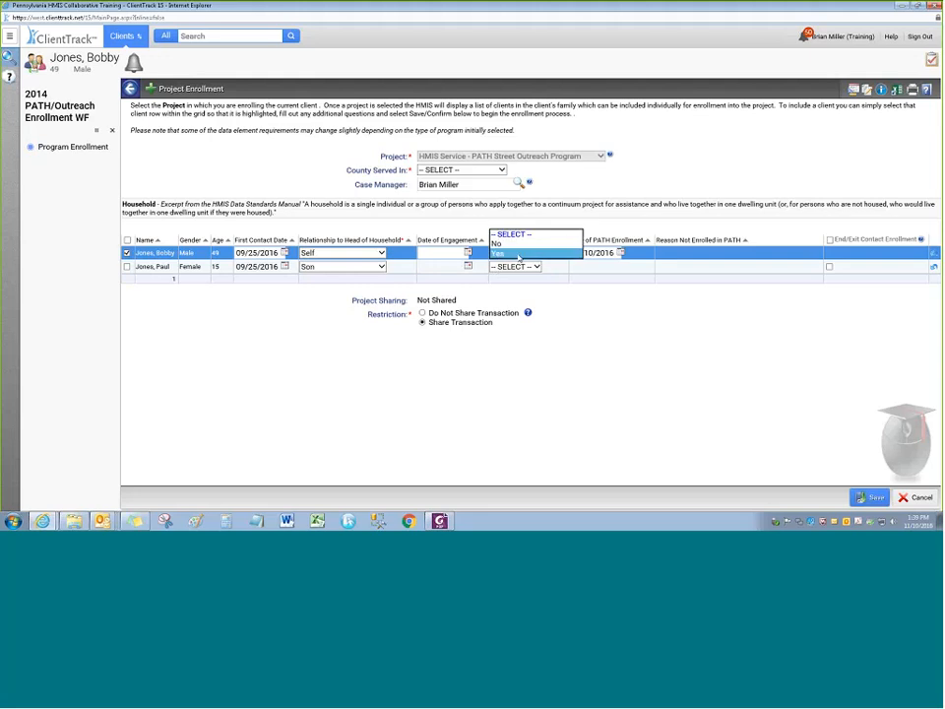
click(513, 253)
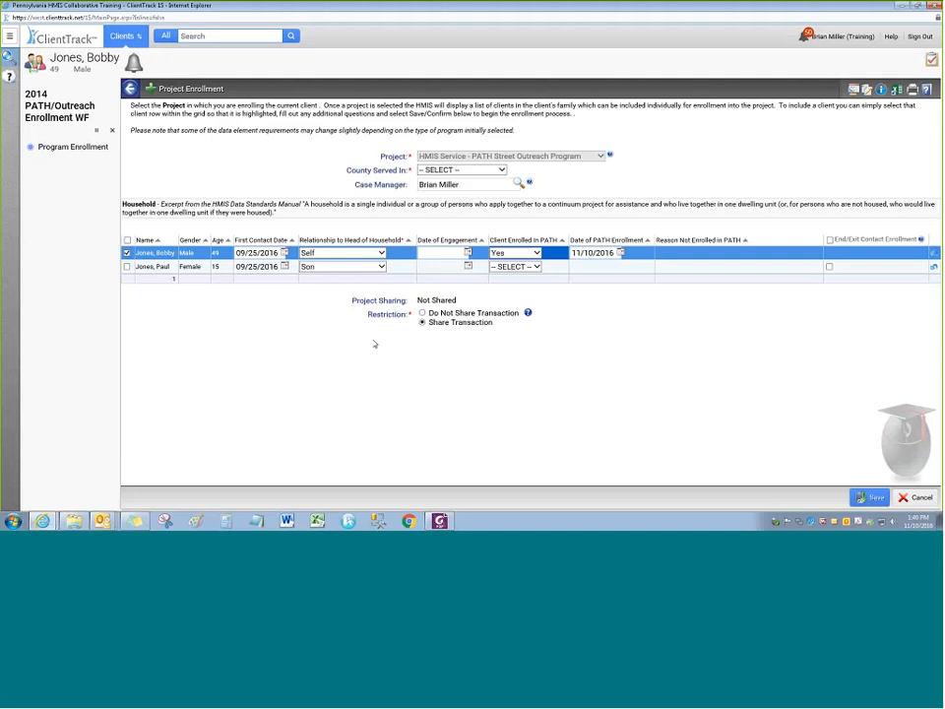
Uncheck the head of household and switch the project back to HMIS Service - Street Outreach
click(459, 170)
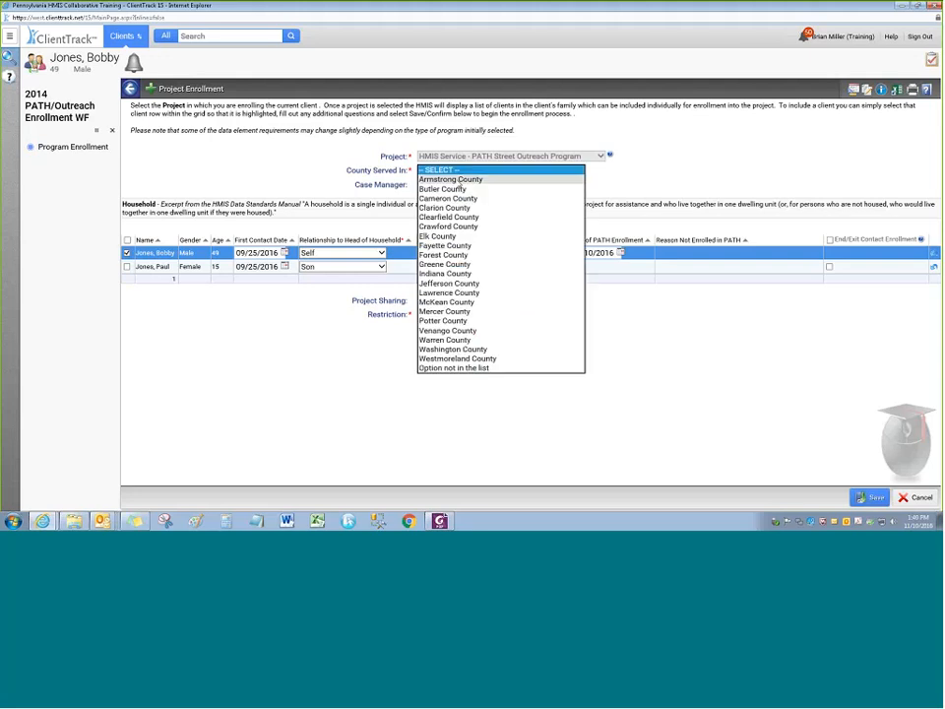
click(341, 172)
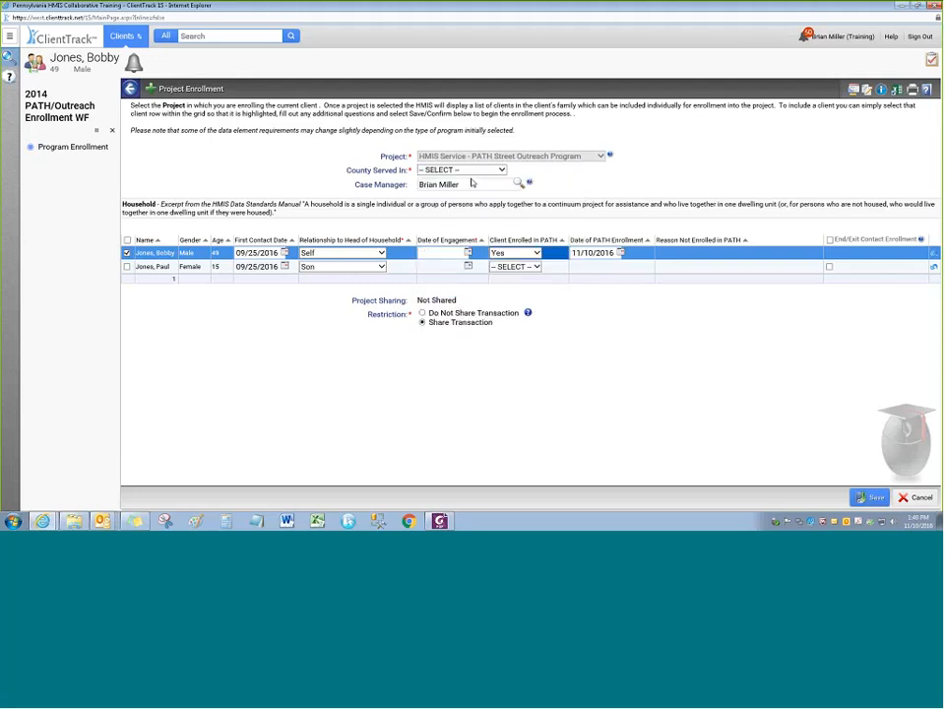
click(127, 253)
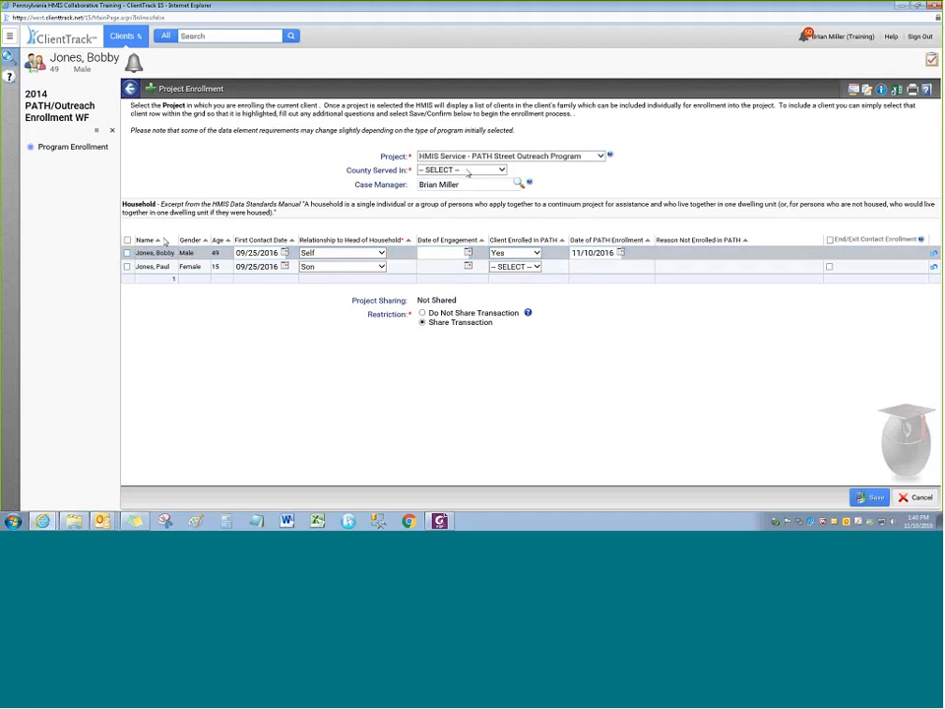
click(465, 157)
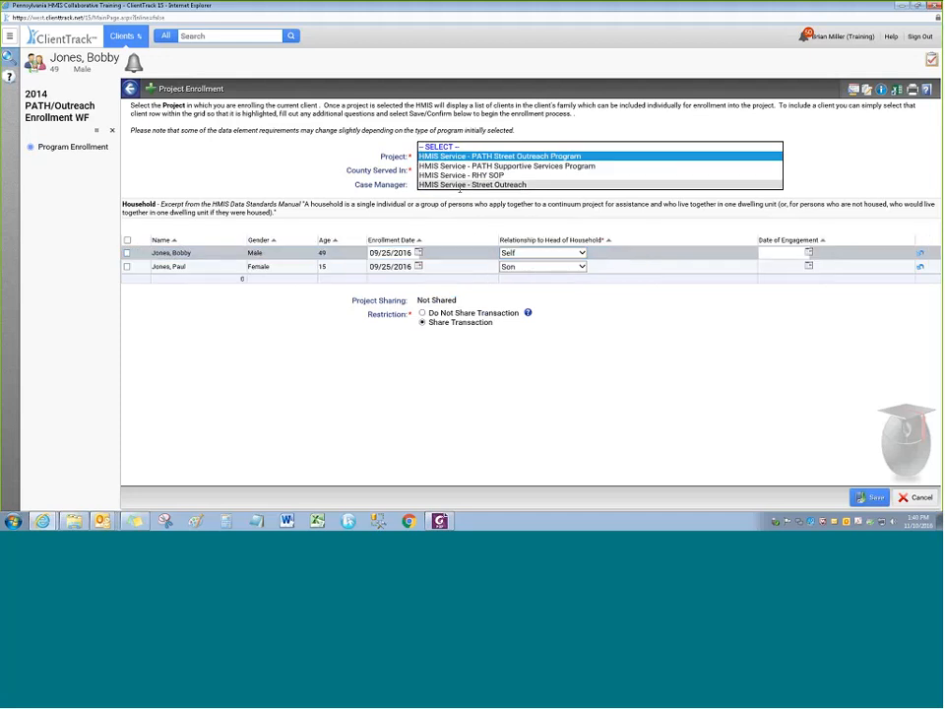
click(460, 185)
click(272, 164)
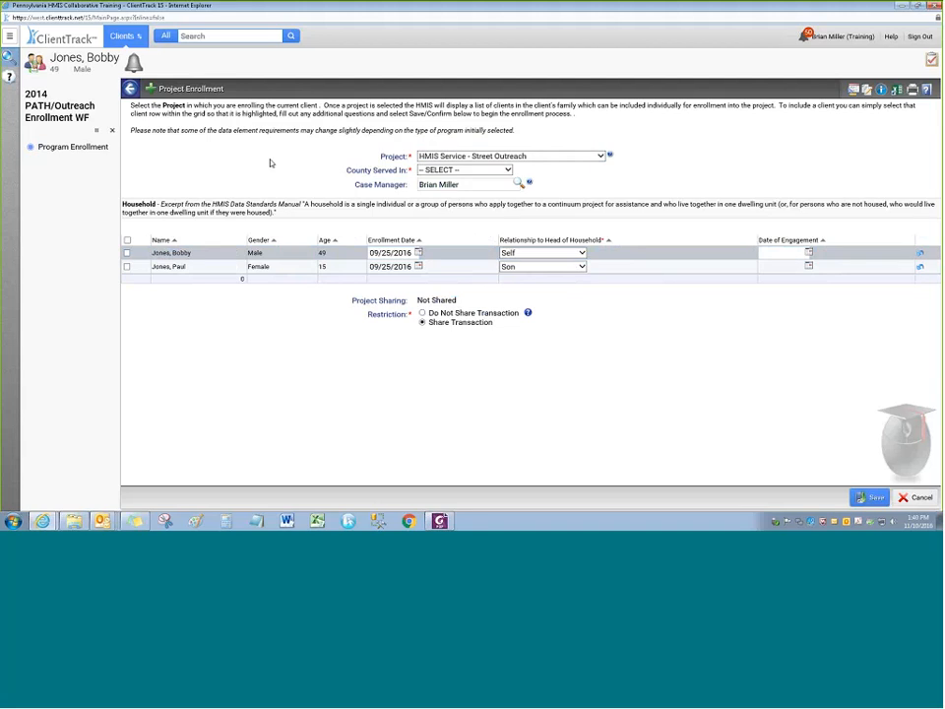
Include both household members with Allegheny County as county served, and save the enrollment
click(127, 241)
click(462, 170)
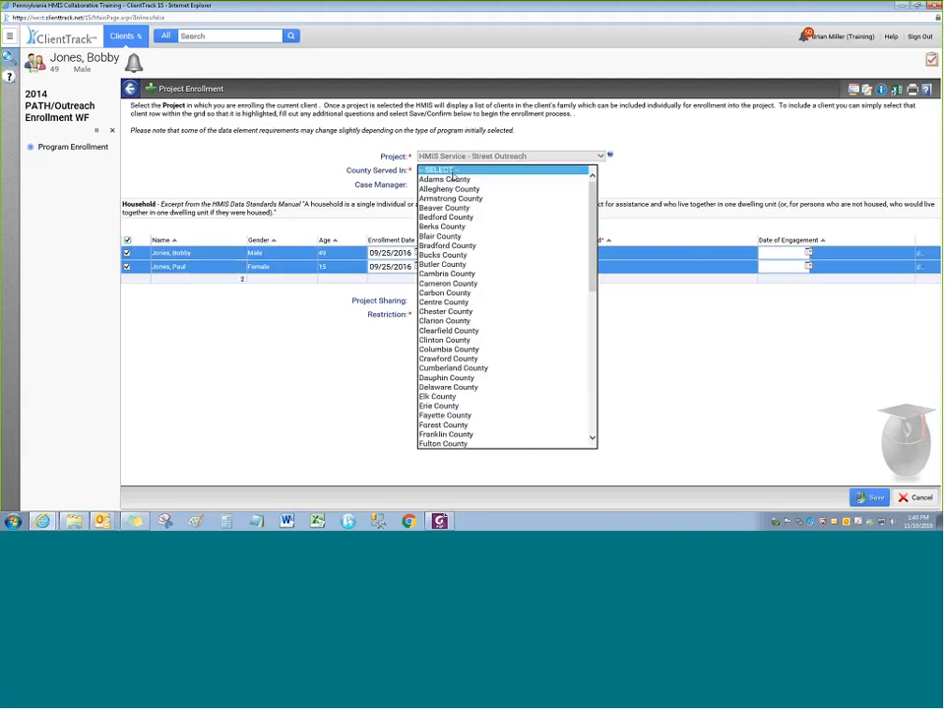
click(448, 189)
click(305, 178)
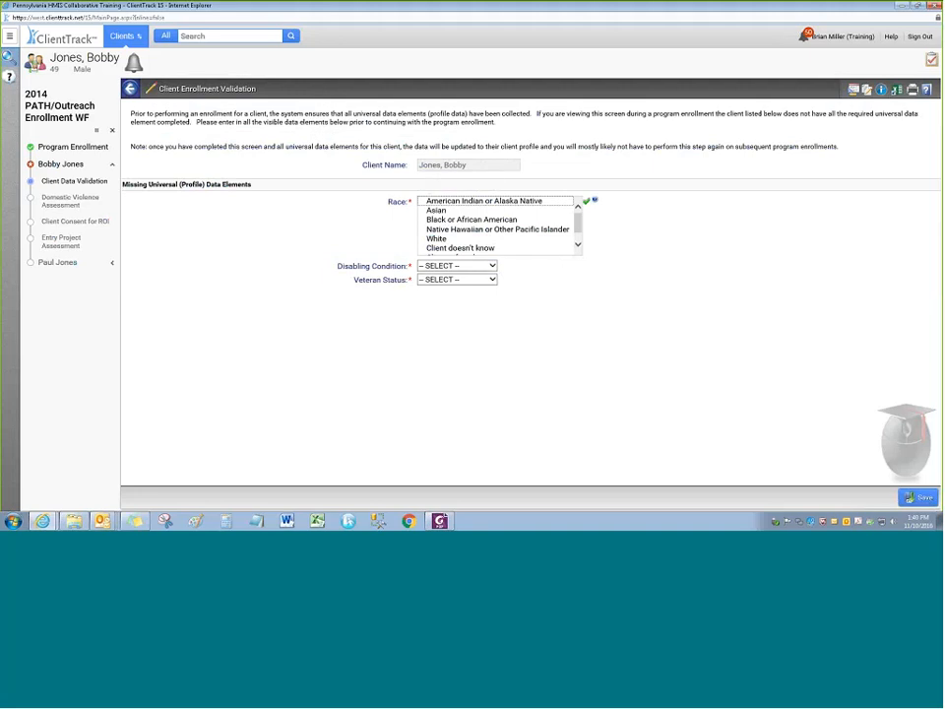
Record race White, disabling condition No and veteran status No, then save the validation
click(437, 238)
click(457, 266)
click(433, 287)
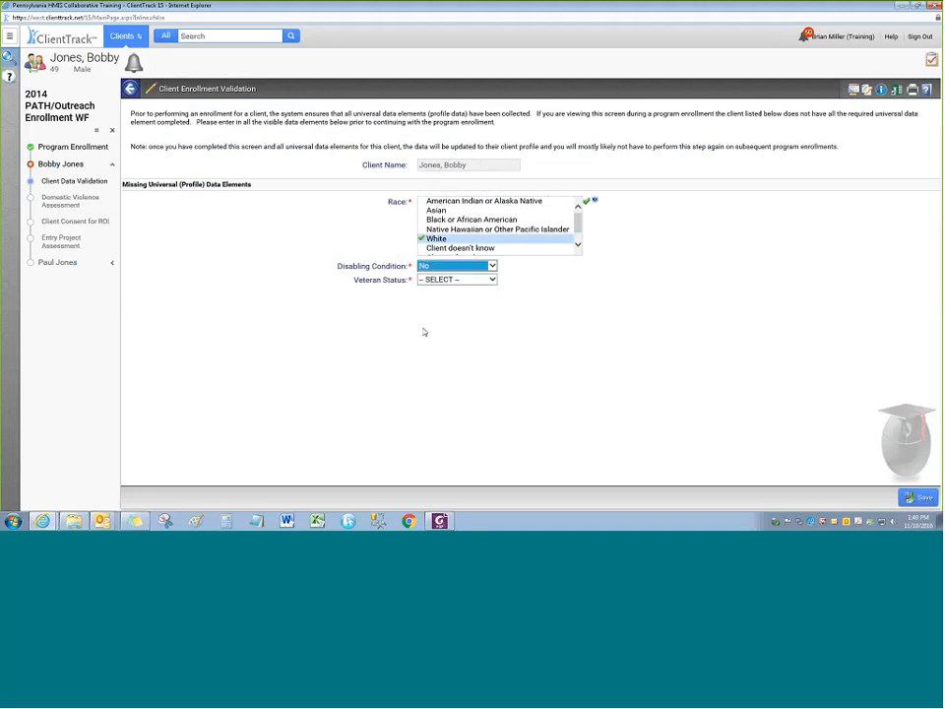
click(457, 280)
click(433, 300)
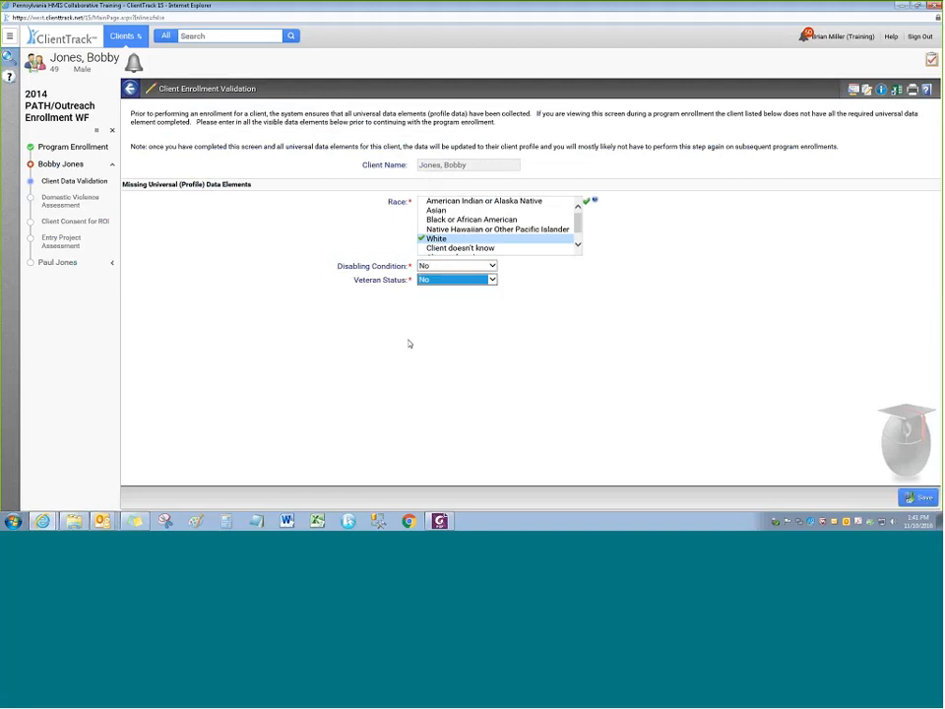
click(917, 497)
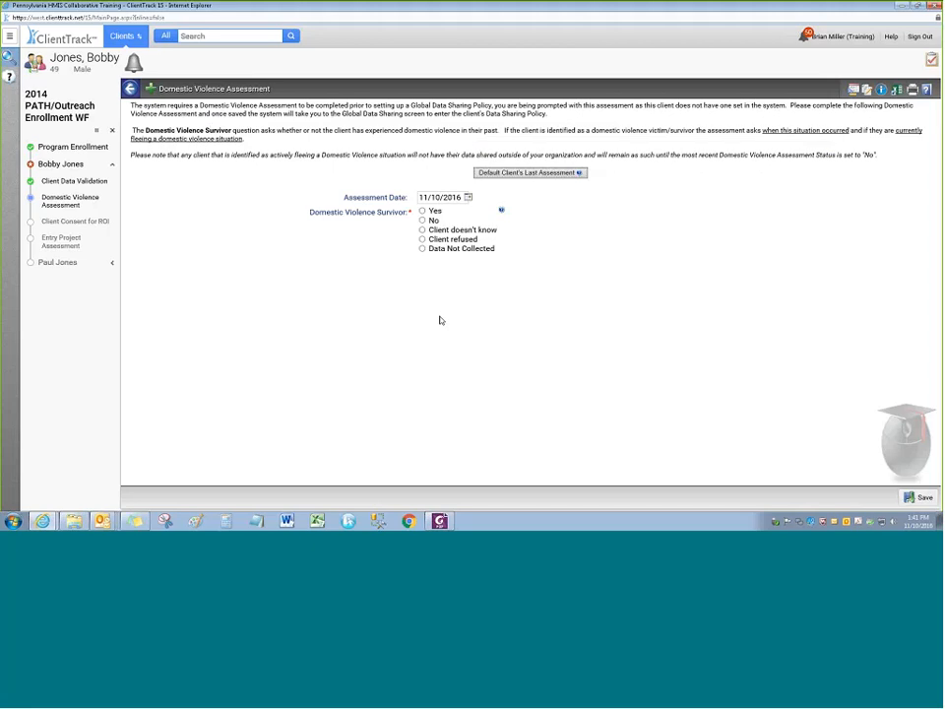
Answer Yes to Domestic Violence Survivor, experience three to six months ago, Currently Fleeing No
click(424, 222)
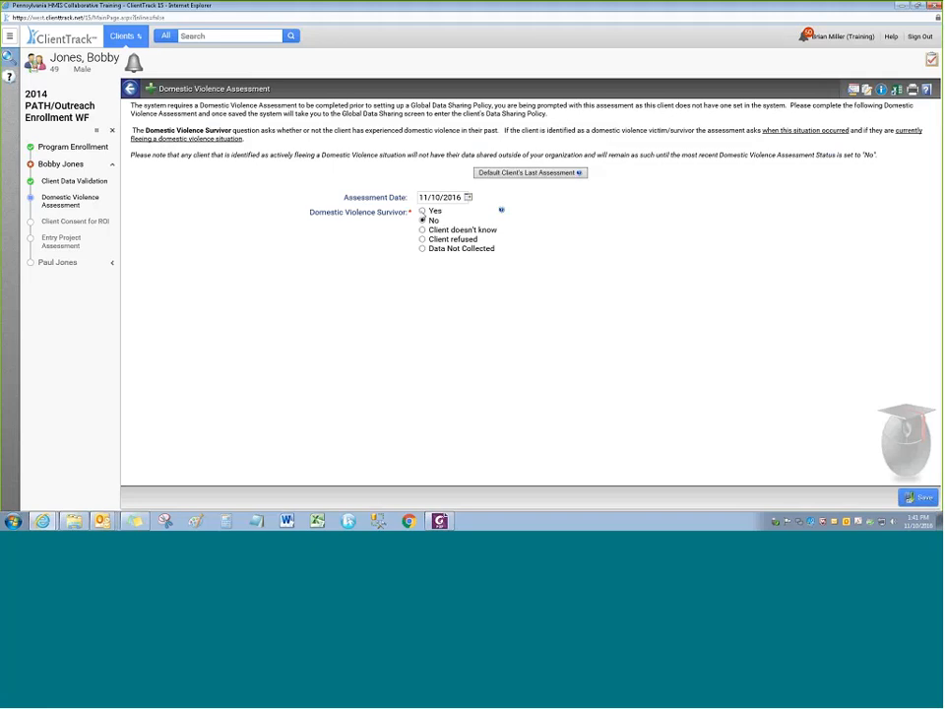
click(423, 211)
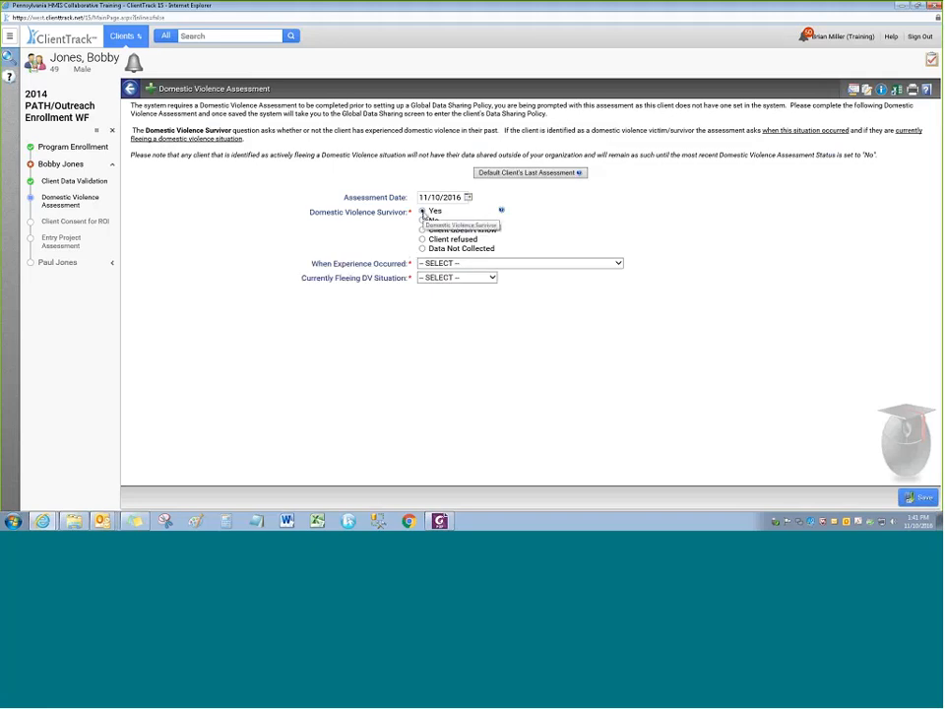
click(498, 264)
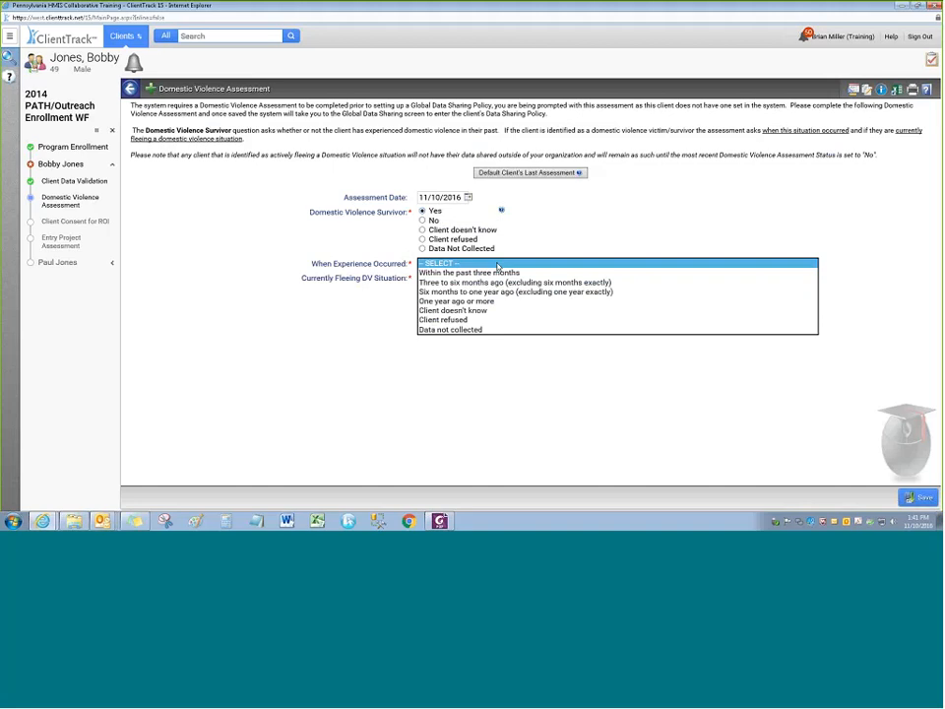
click(442, 281)
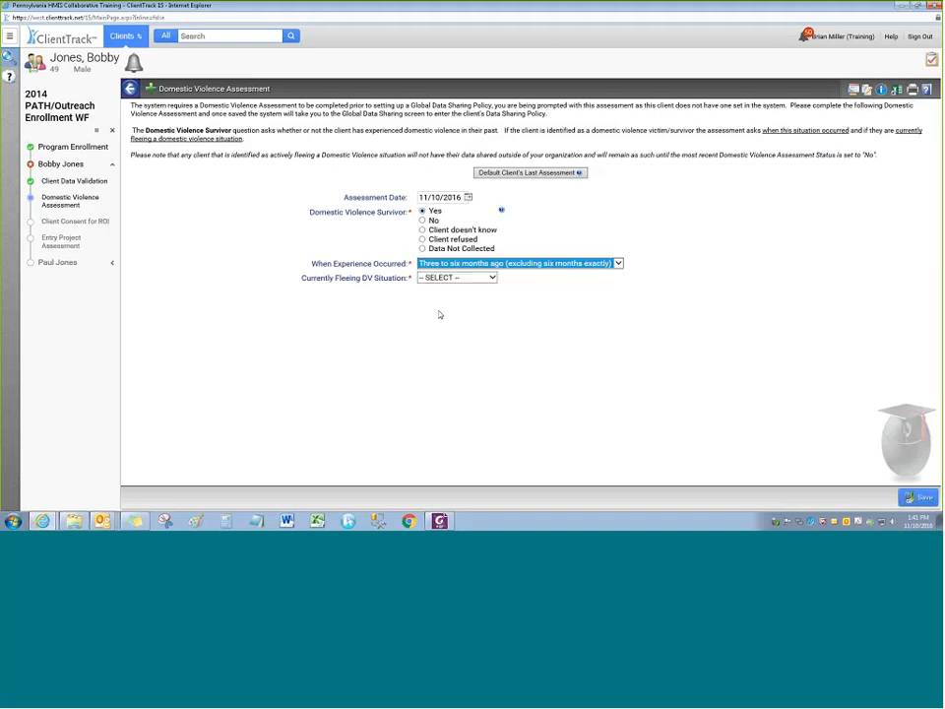
click(453, 278)
click(433, 294)
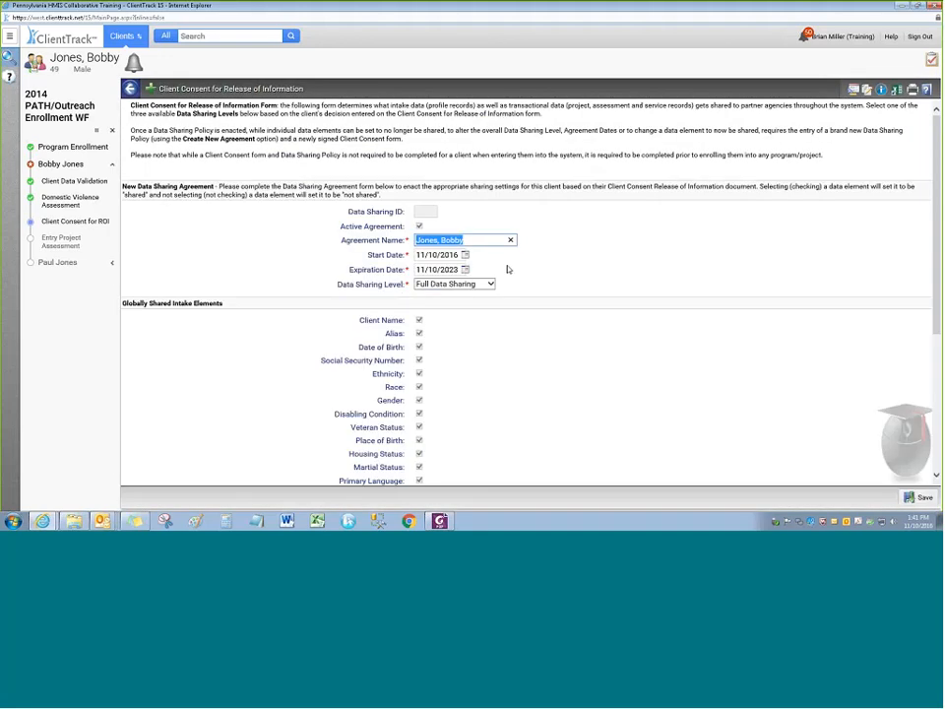
Review the consent form and its Data Sharing Level options, keeping Full Data Sharing for now
scroll(542, 216, down, 1)
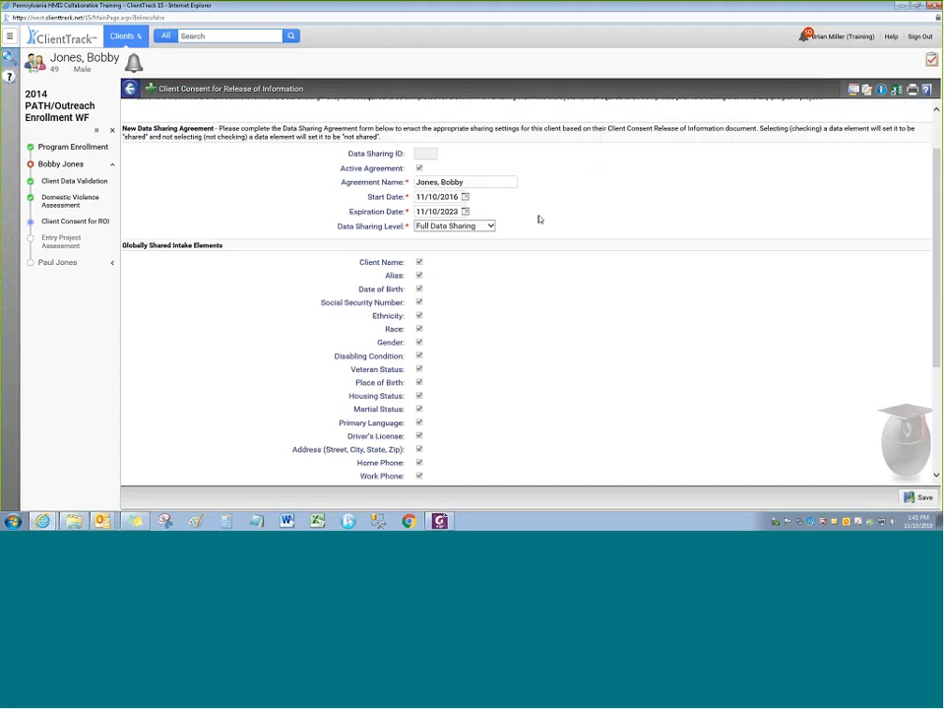
scroll(542, 217, up, 1)
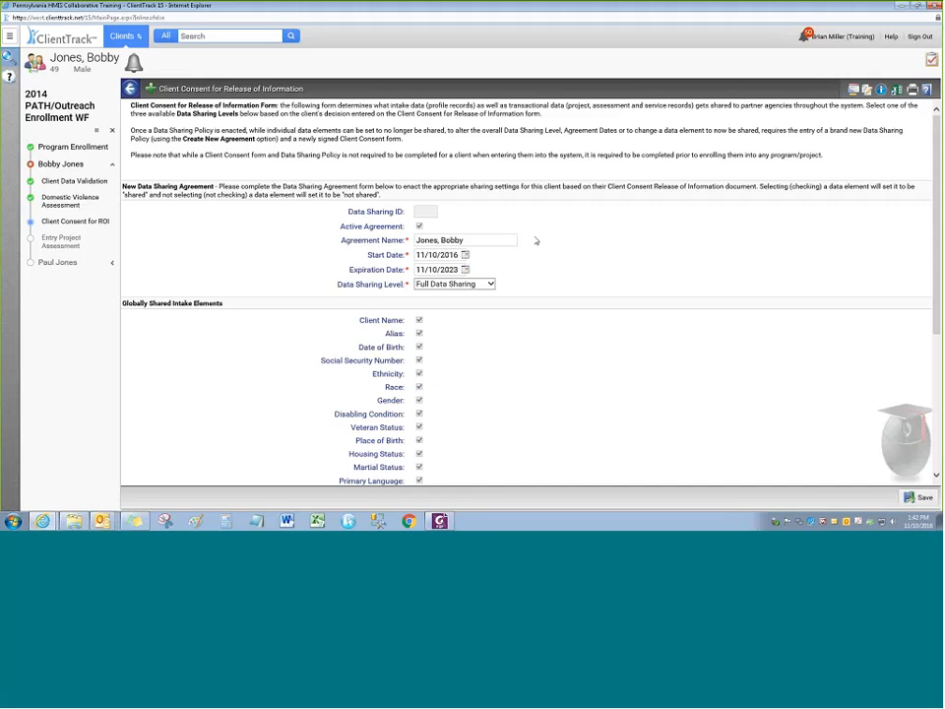
scroll(513, 257, down, 1)
scroll(513, 257, up, 1)
click(489, 226)
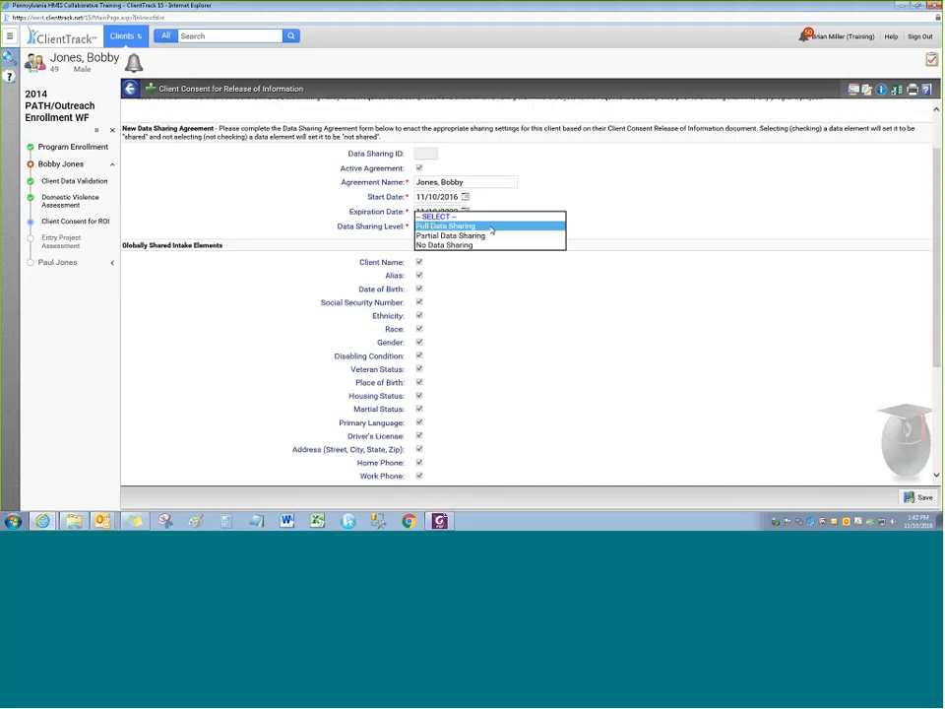
click(479, 262)
Change the Data Sharing Level to Partial Data Sharing and check the form
scroll(430, 208, down, 2)
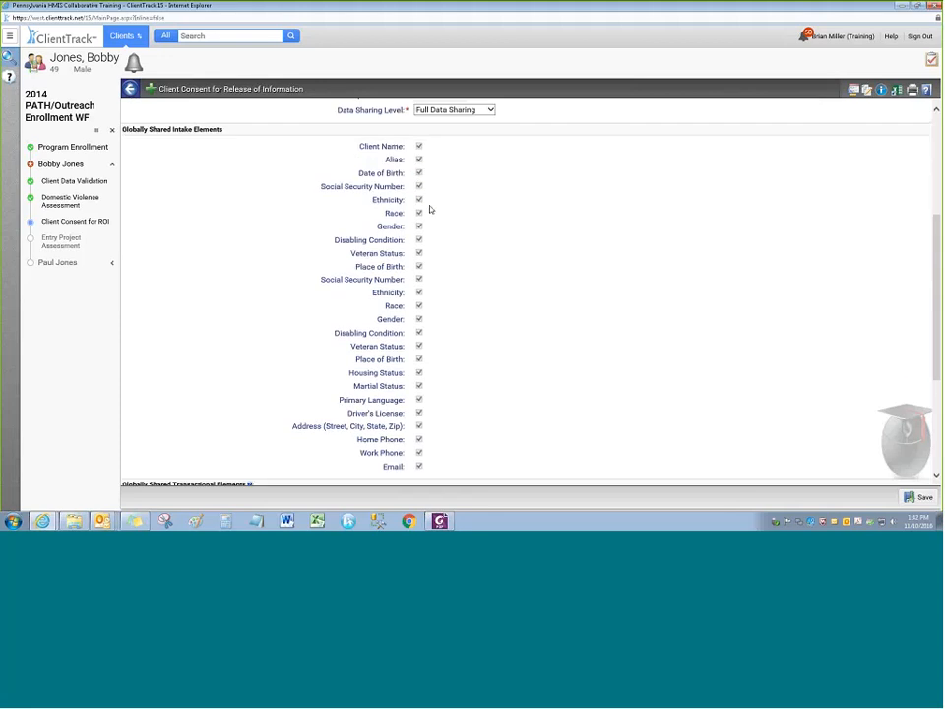
scroll(440, 344, down, 1)
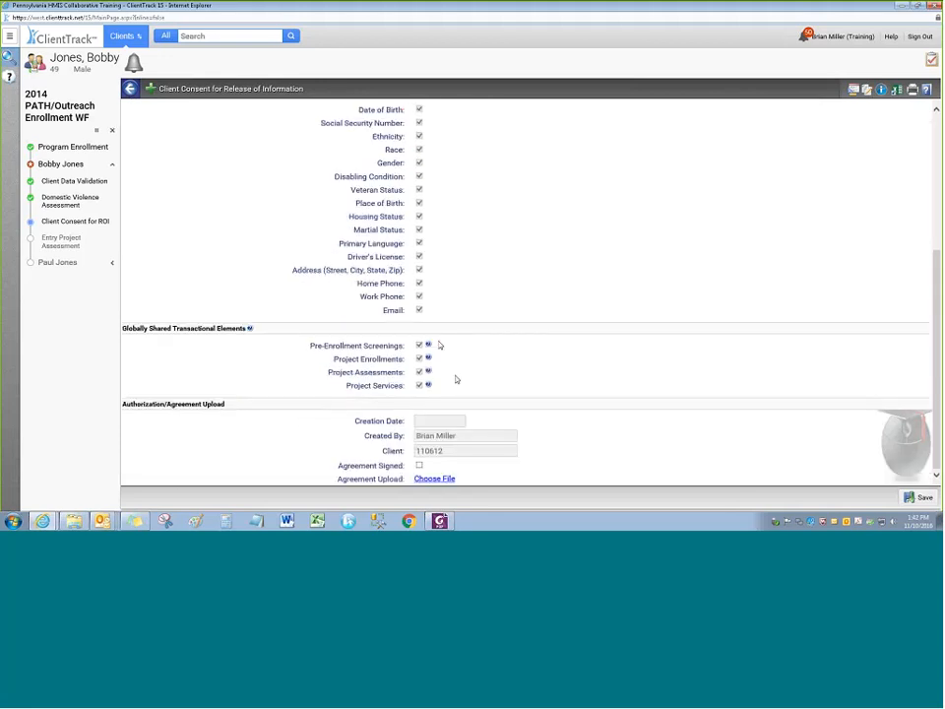
scroll(448, 325, up, 5)
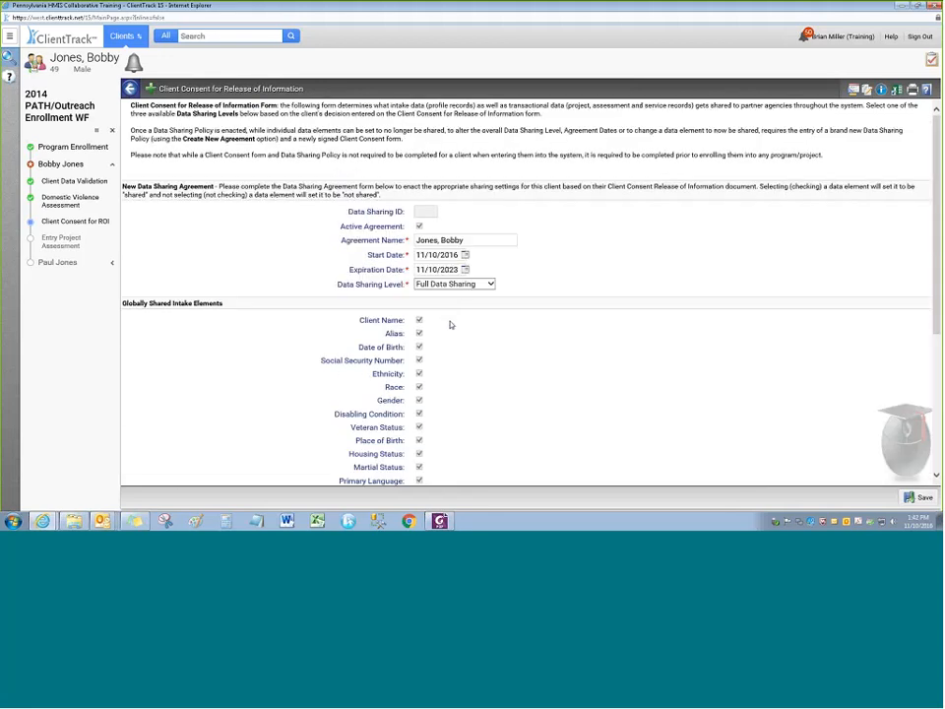
click(454, 284)
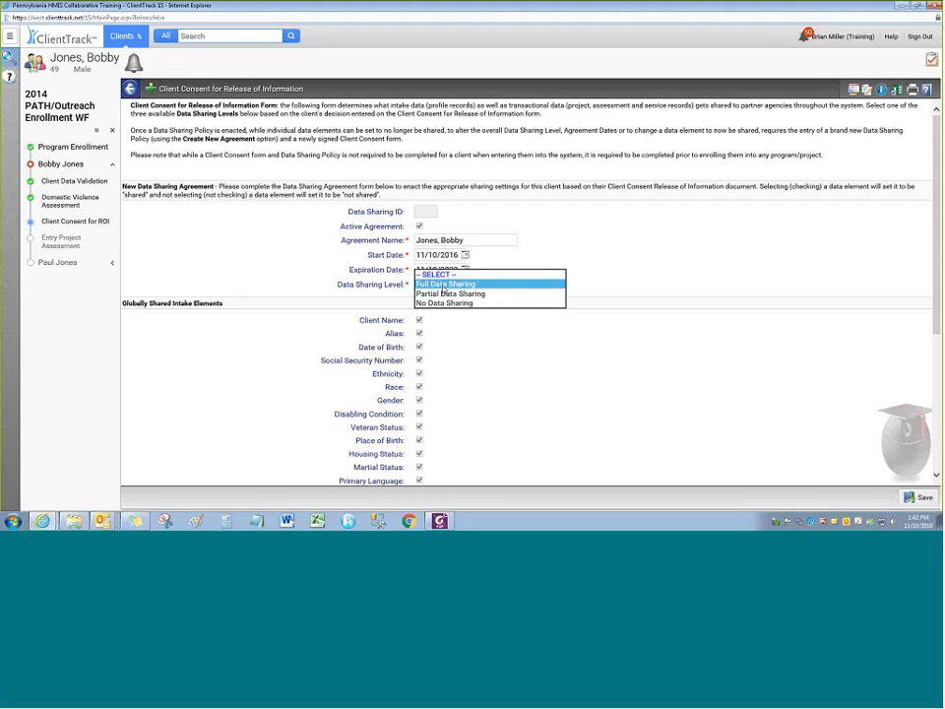
click(497, 291)
scroll(462, 329, down, 3)
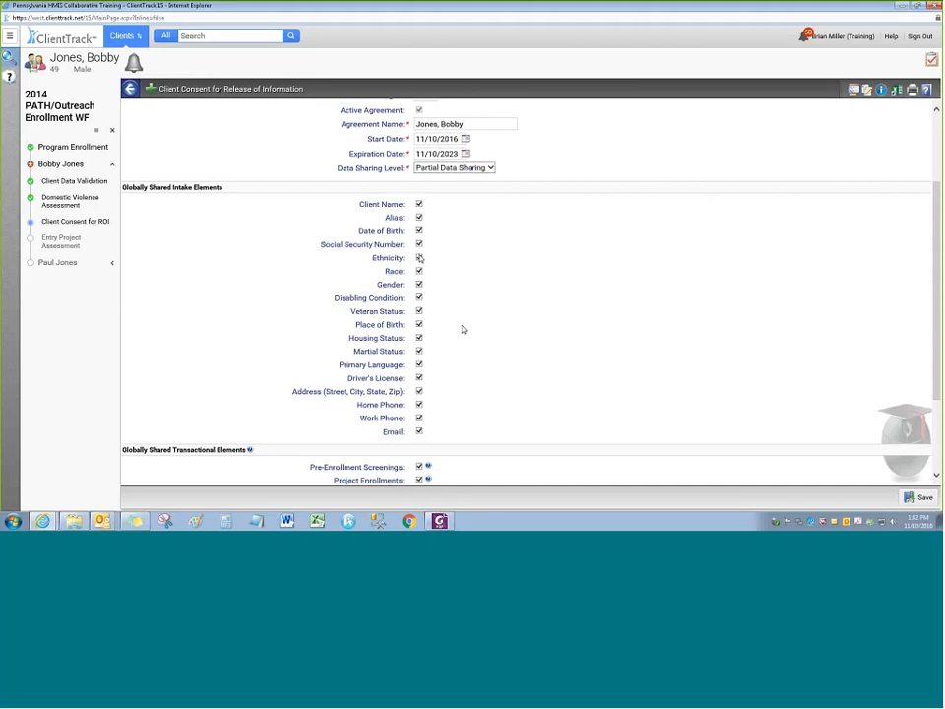
scroll(463, 328, down, 2)
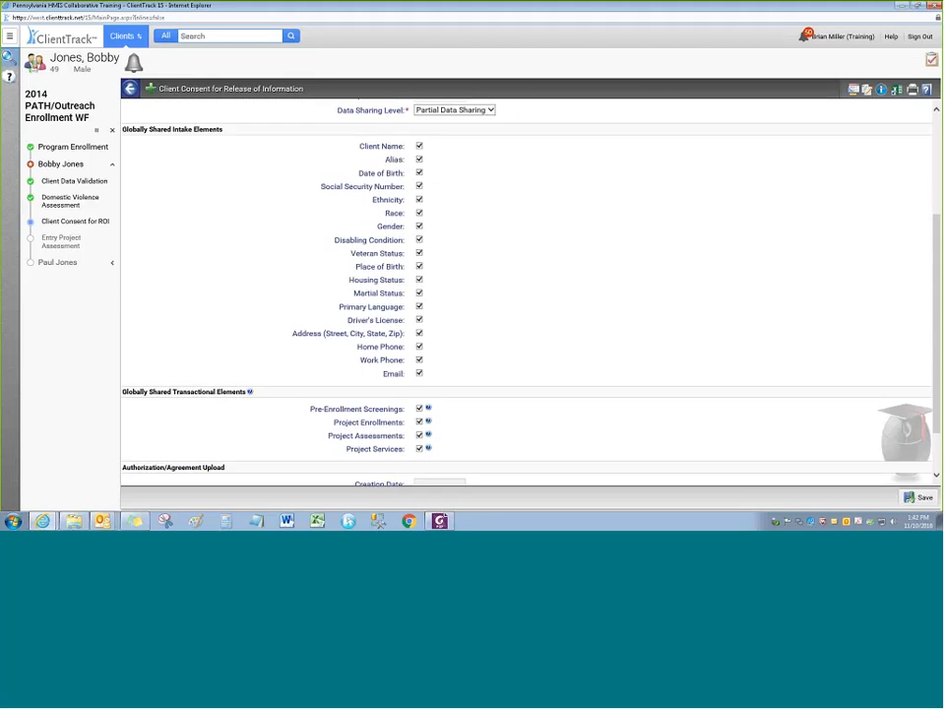
scroll(456, 325, up, 3)
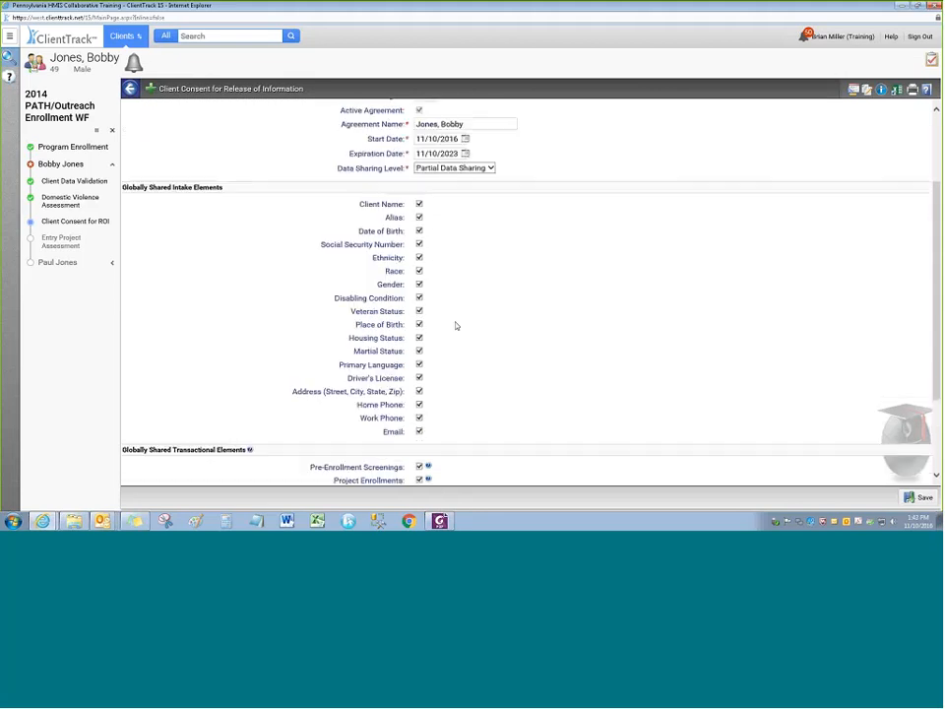
click(449, 225)
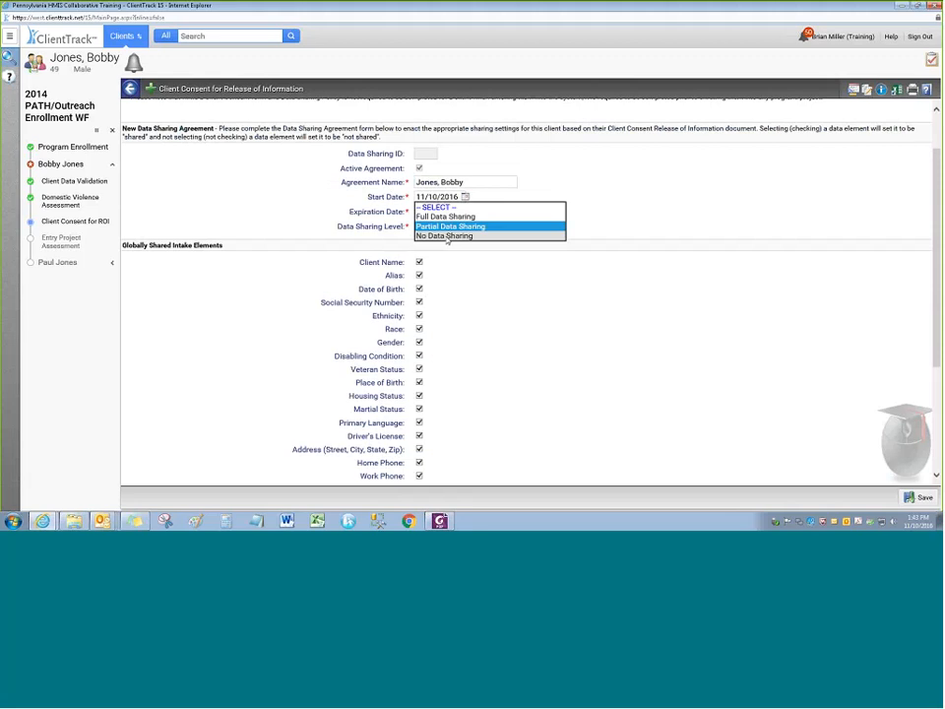
Set the Data Sharing Level to No Data Sharing and review the cleared shared elements
click(448, 236)
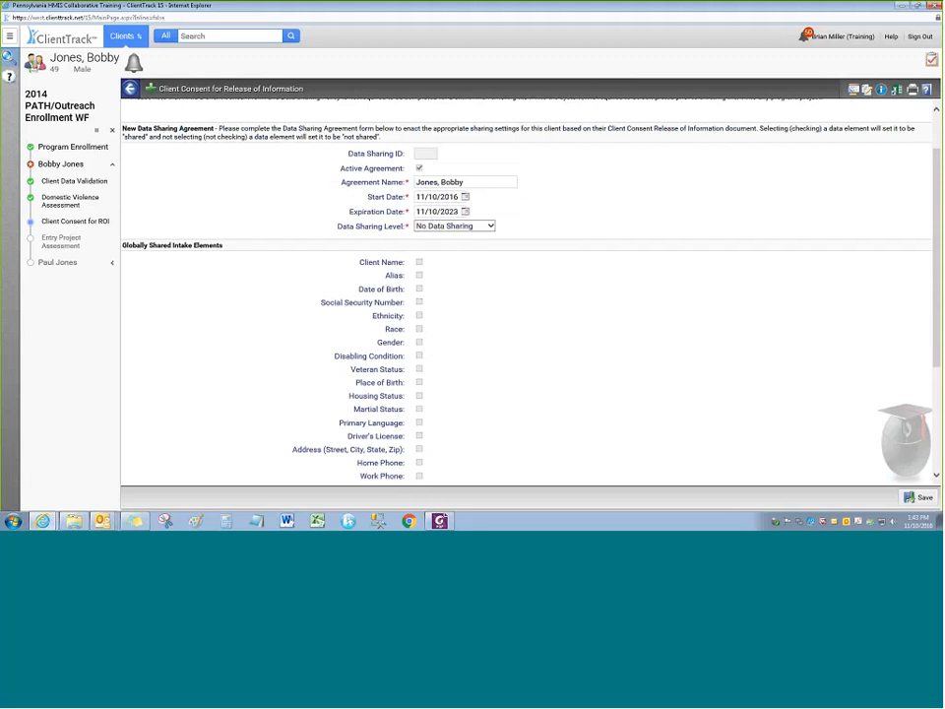
scroll(439, 358, down, 5)
scroll(497, 344, up, 6)
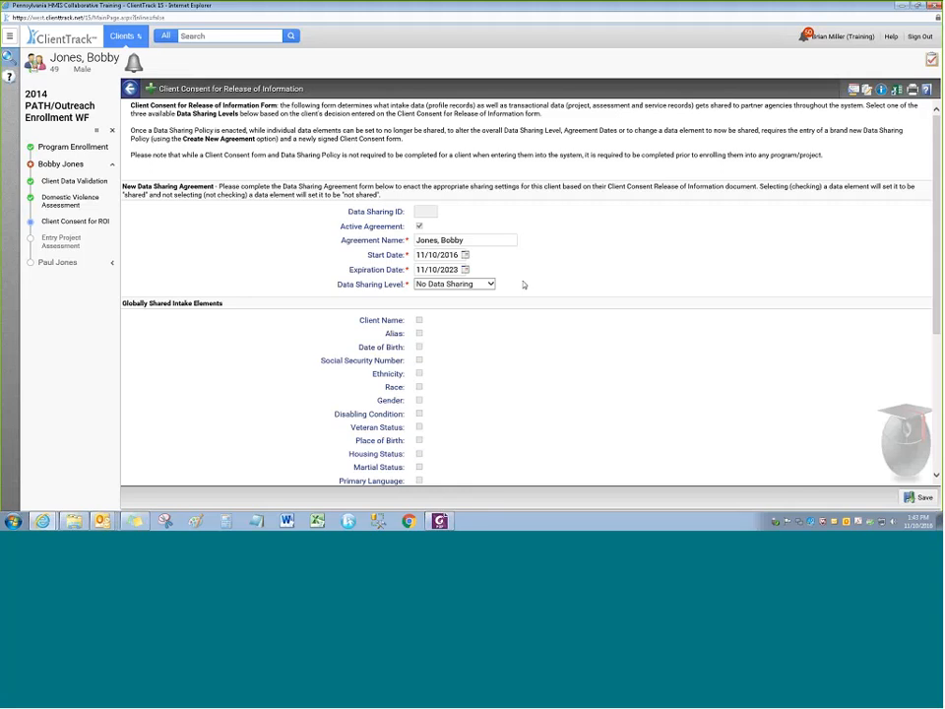
scroll(522, 285, down, 1)
scroll(524, 284, up, 1)
Settle the sharing level back on No Data Sharing after trying Full and Partial, then save the consent
click(462, 284)
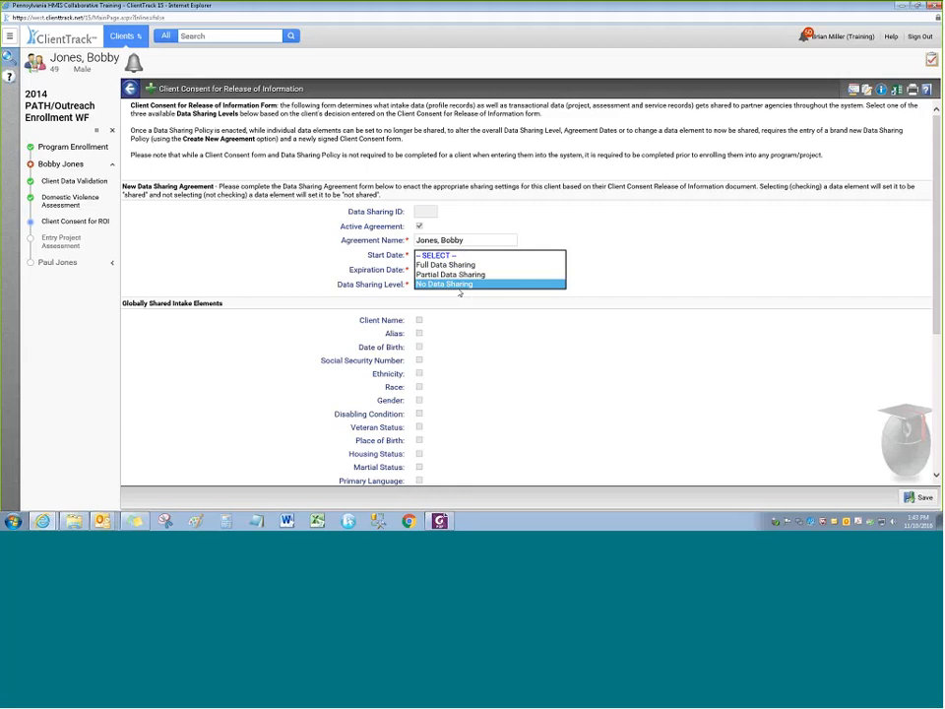
click(446, 265)
click(445, 286)
click(449, 274)
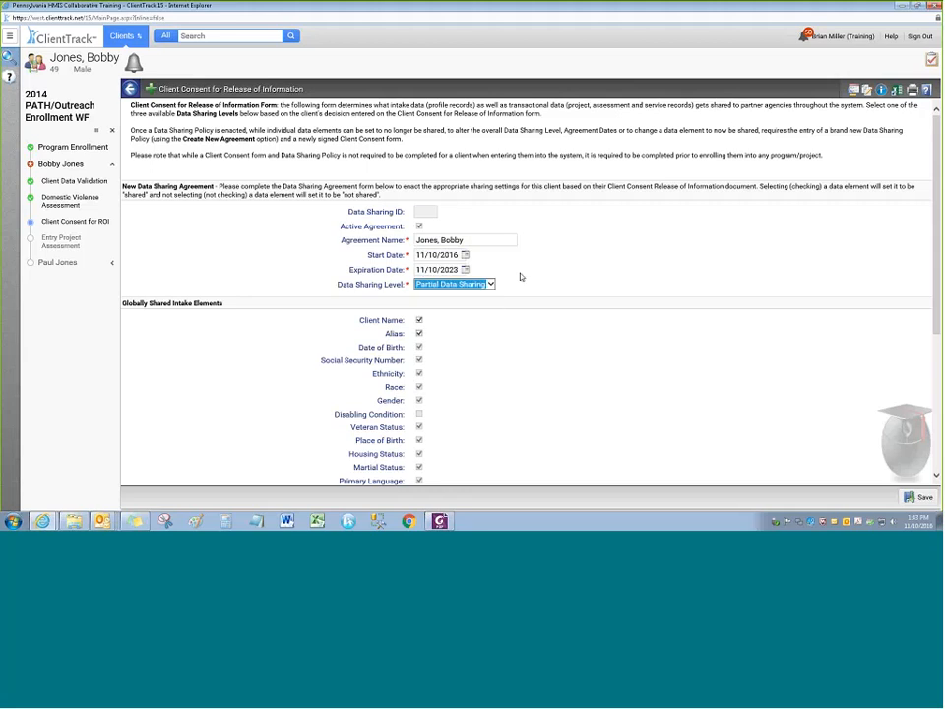
click(522, 293)
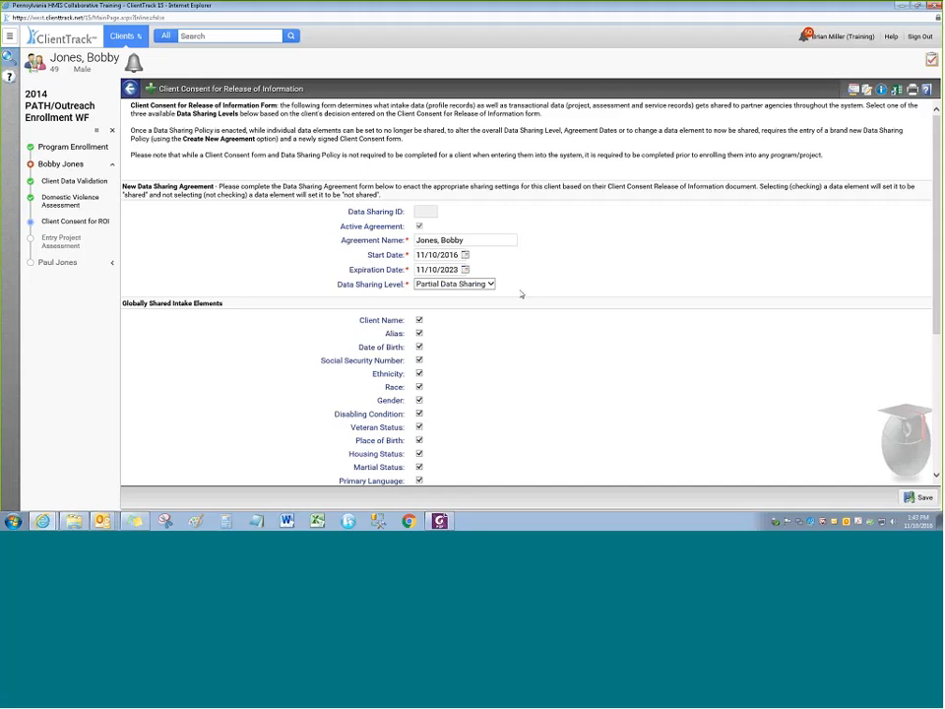
click(472, 284)
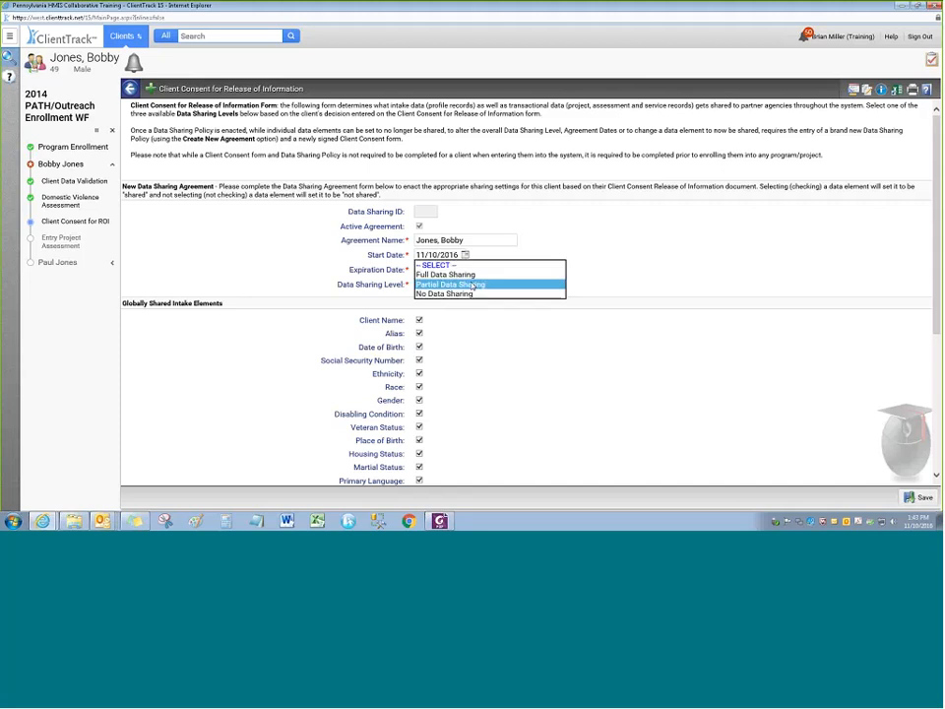
click(470, 294)
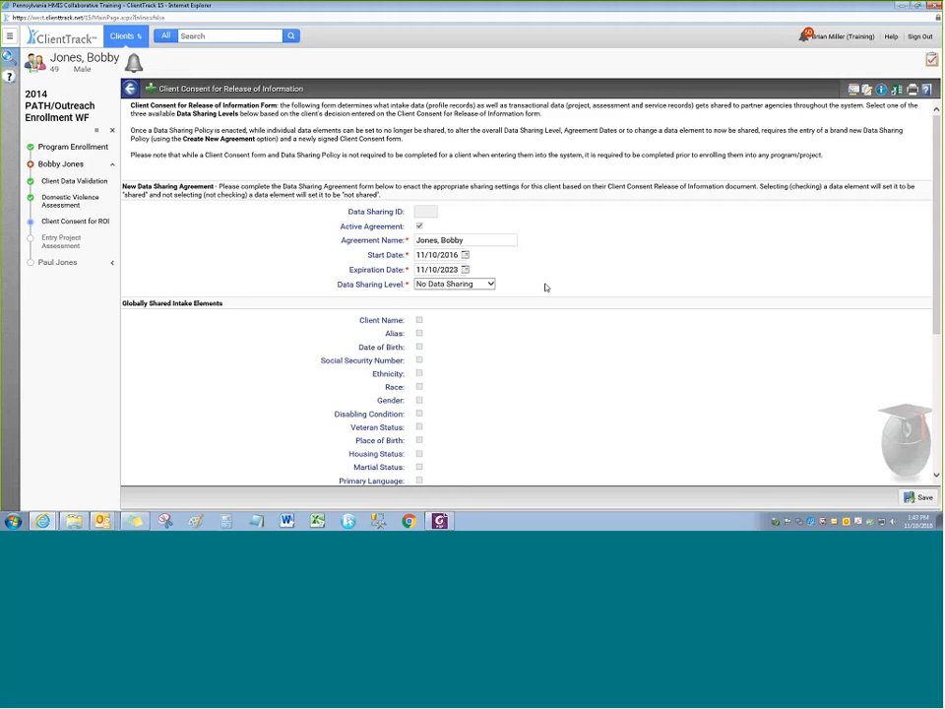
scroll(552, 266, down, 5)
scroll(567, 331, down, 5)
click(917, 497)
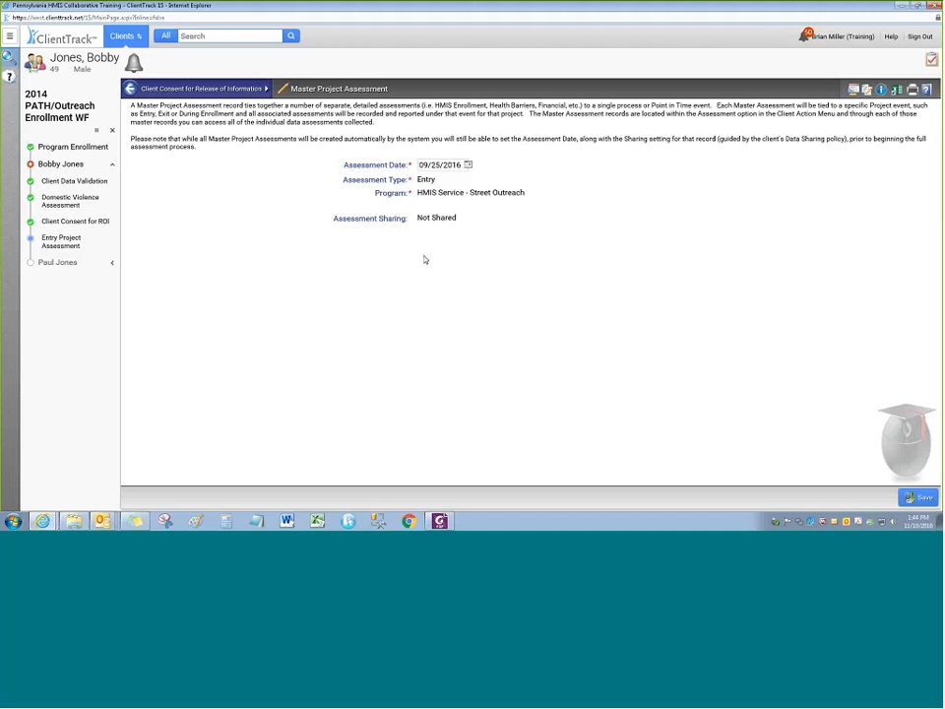
Save the Entry Master Project Assessment dated 09/25/2016 for HMIS Service - Street Outreach
drag(425, 259, 349, 173)
click(430, 256)
key(Tab)
click(917, 497)
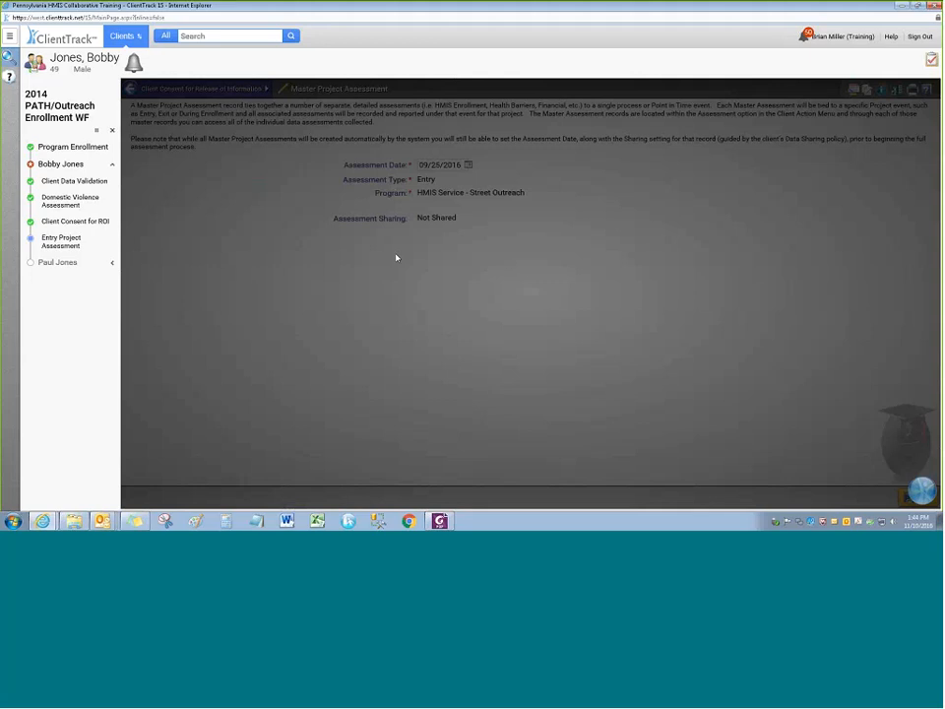
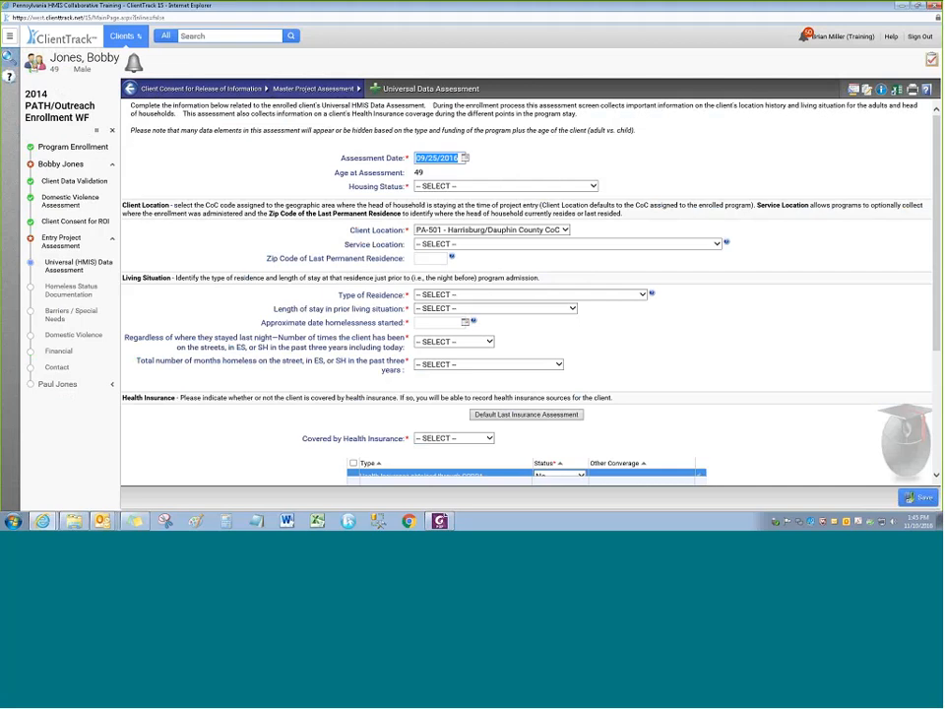
Set Housing Status to Category 1 - Homeless, leaving client location unchanged
click(521, 158)
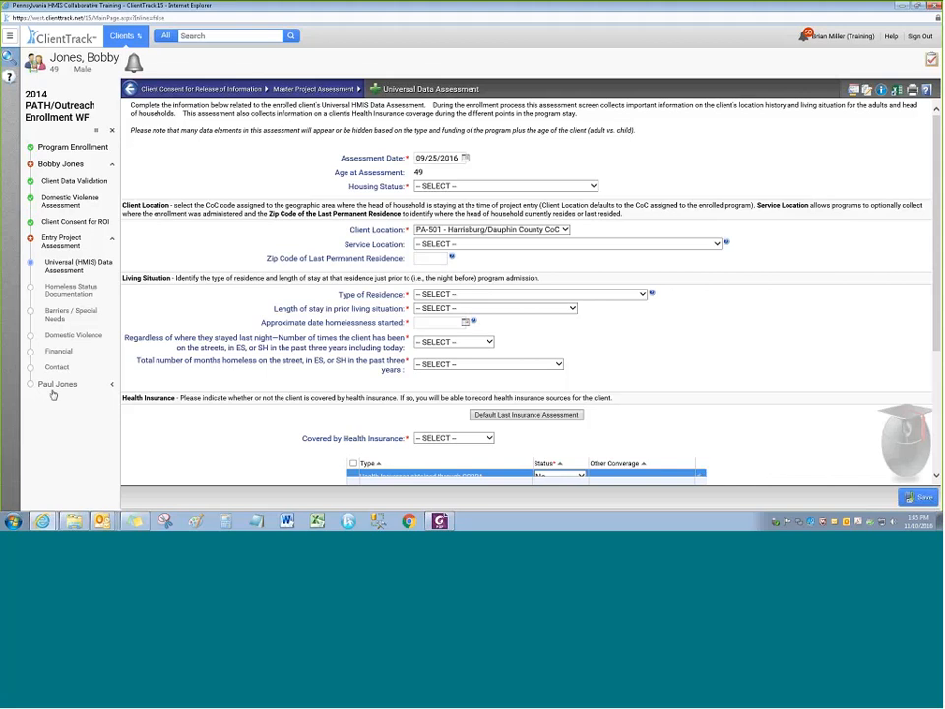
click(445, 186)
click(445, 196)
click(471, 231)
click(369, 173)
Set Service Location to the HMIS Service Agency - Dauphin County service site
scroll(322, 230, down, 1)
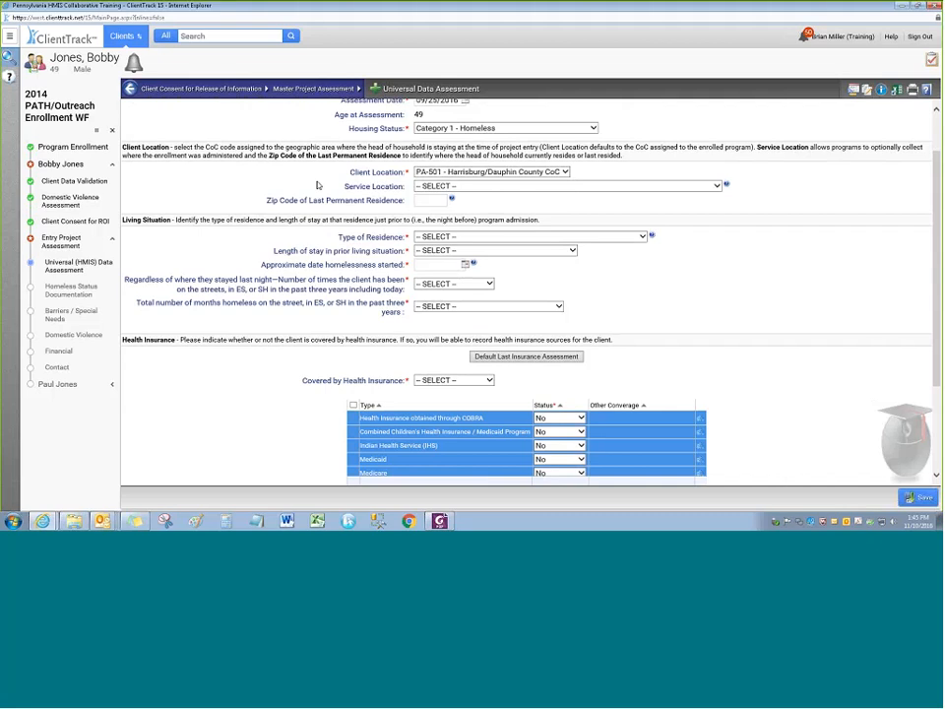
click(424, 186)
click(424, 205)
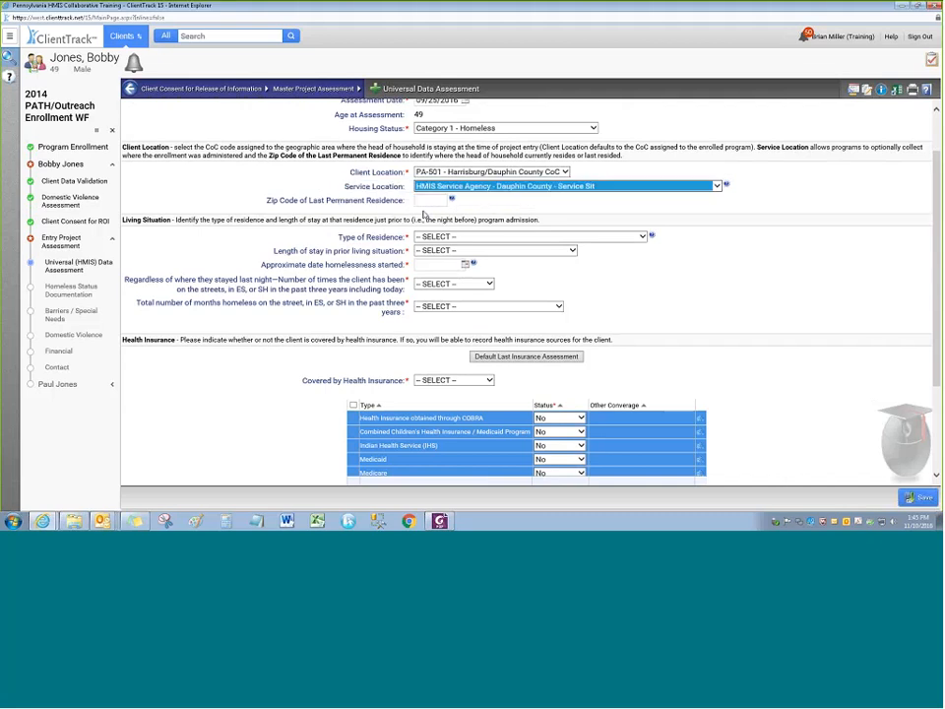
click(406, 185)
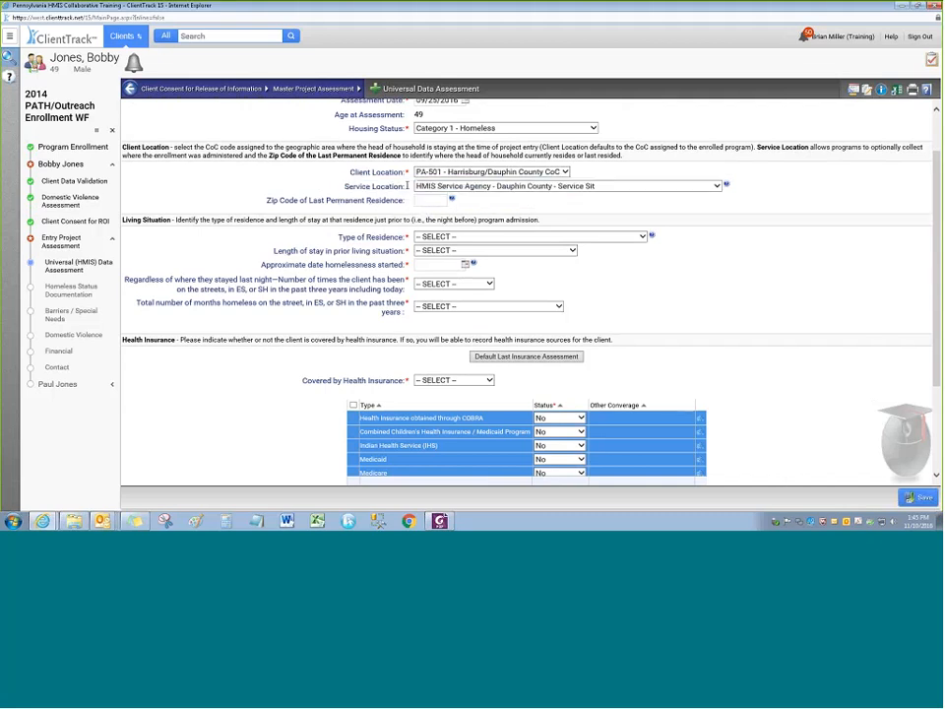
scroll(406, 185, down, 1)
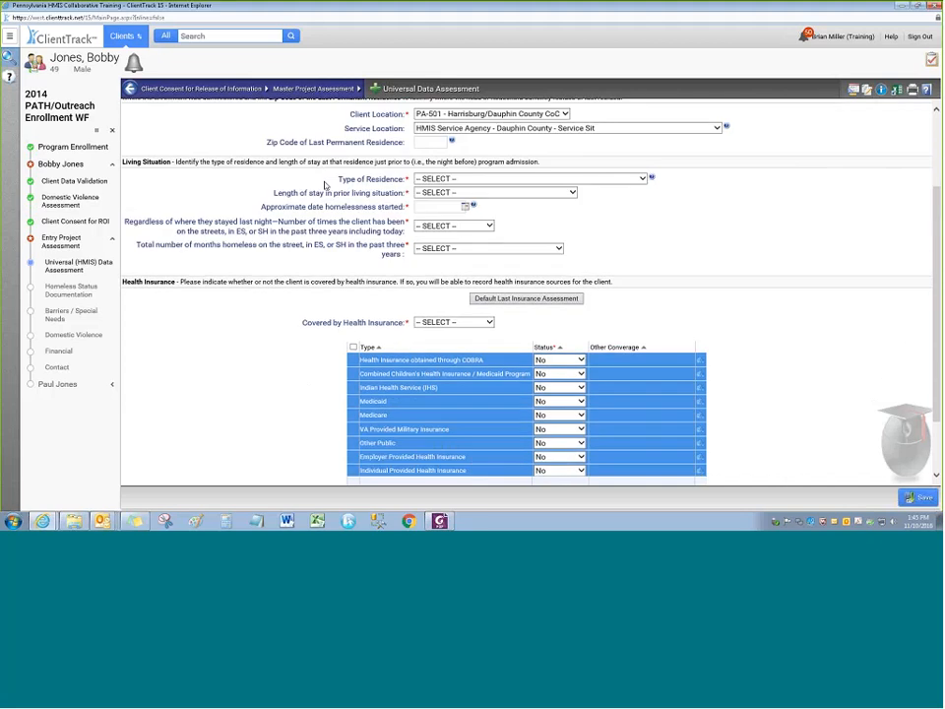
Record emergency shelter residence for two to six nights, homeless since 11/01/2016
click(471, 180)
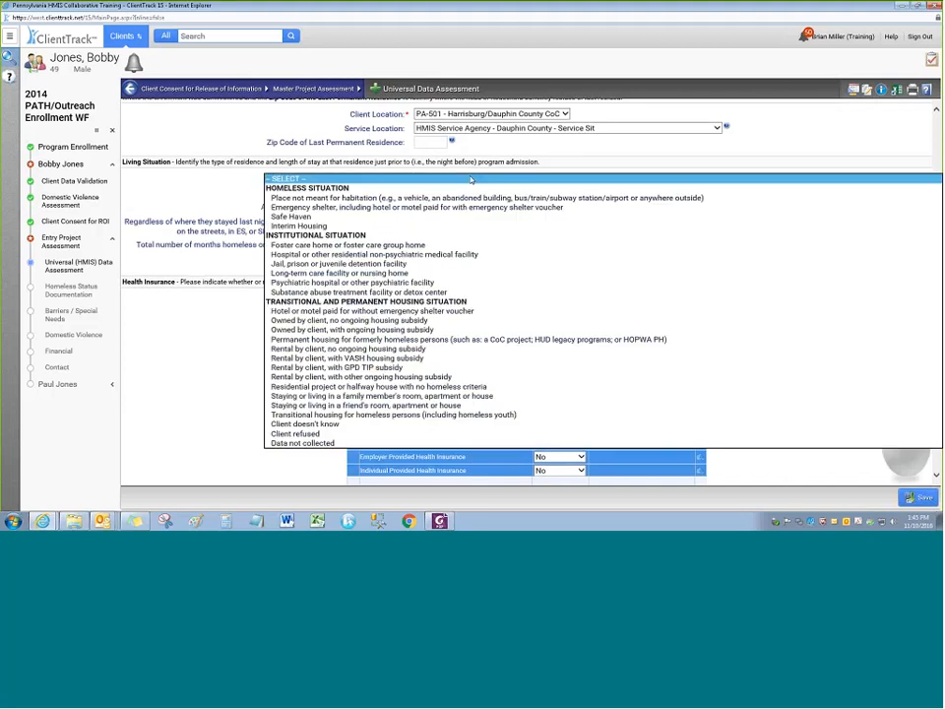
click(380, 209)
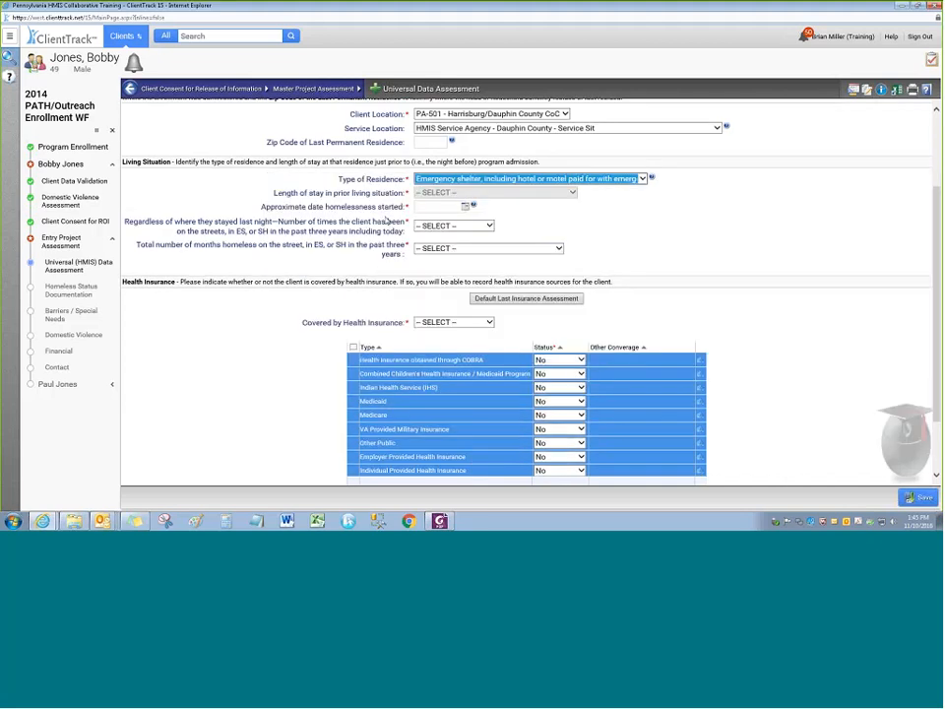
click(445, 193)
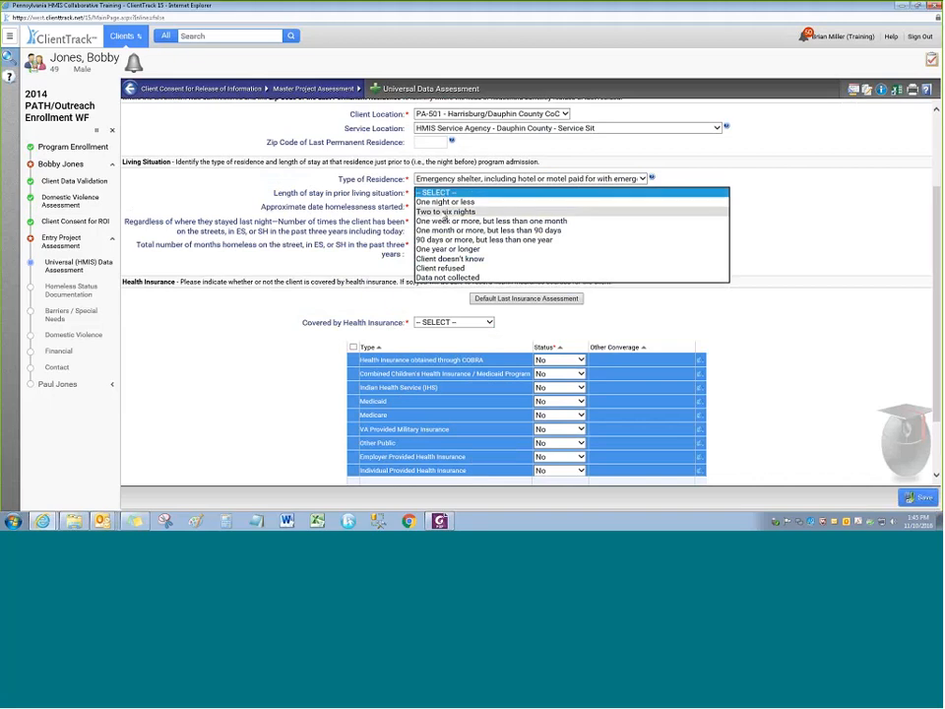
click(445, 212)
click(639, 219)
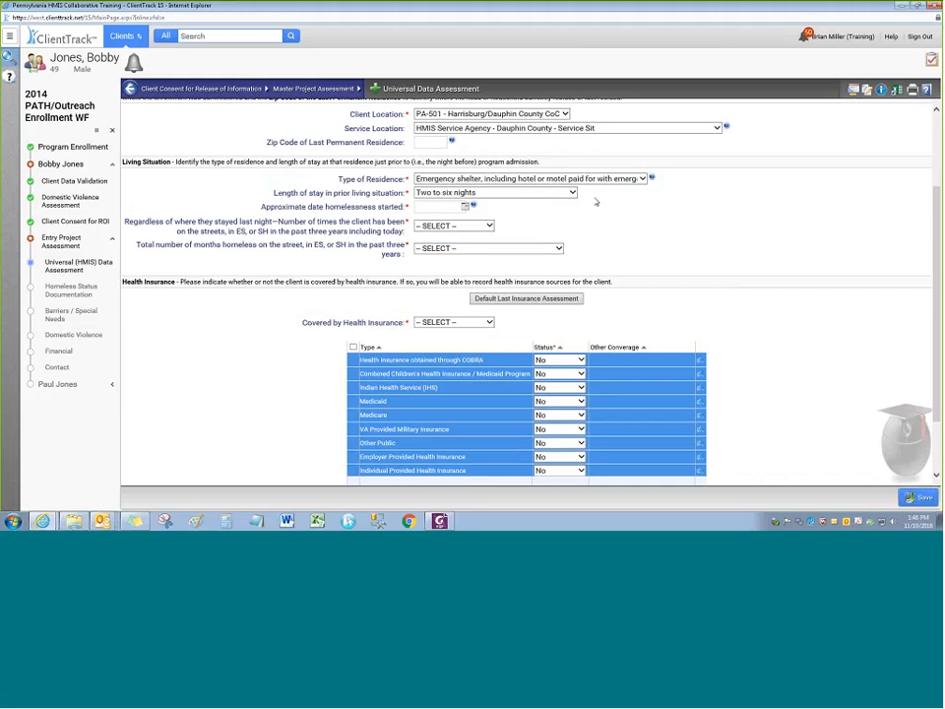
click(438, 206)
text(1101206)
key(Tab)
Record the client as homeless two times, with one month homeless in total
mouse_move(652, 179)
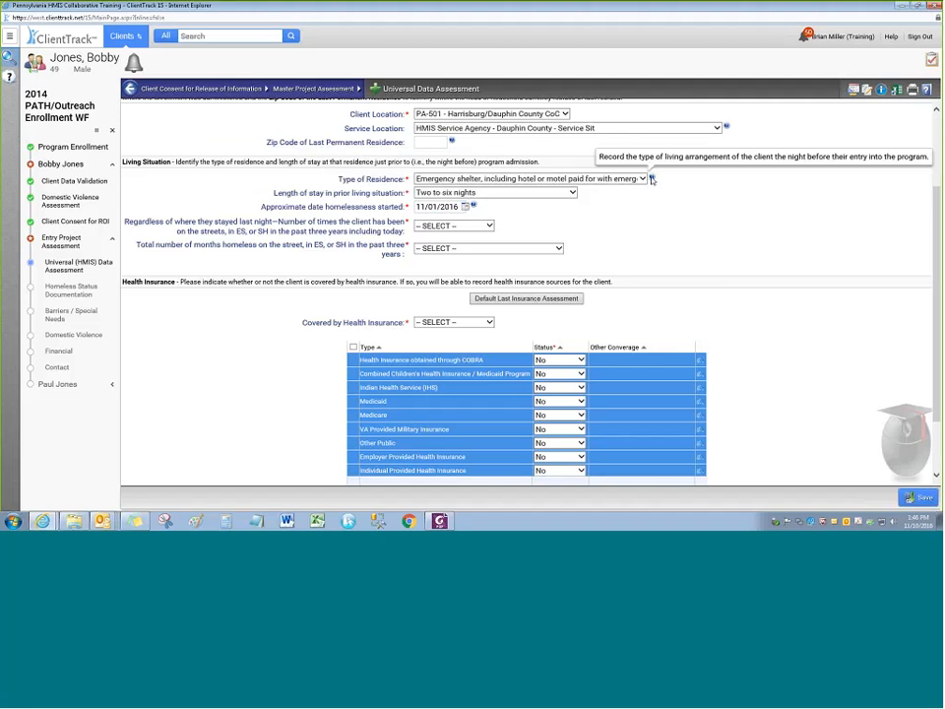
mouse_move(472, 209)
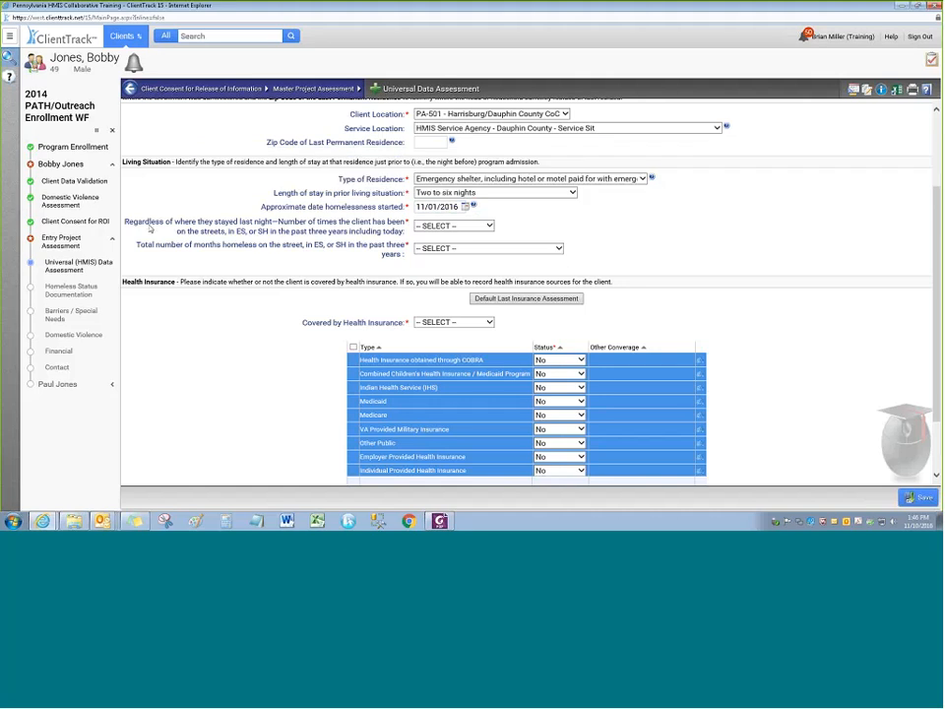
click(491, 227)
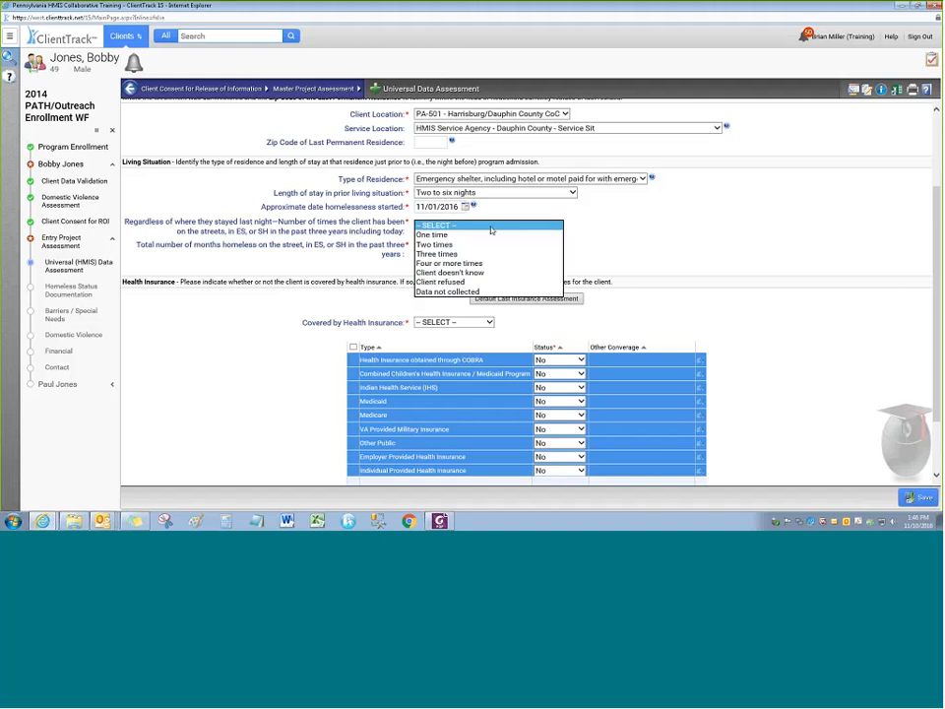
click(446, 244)
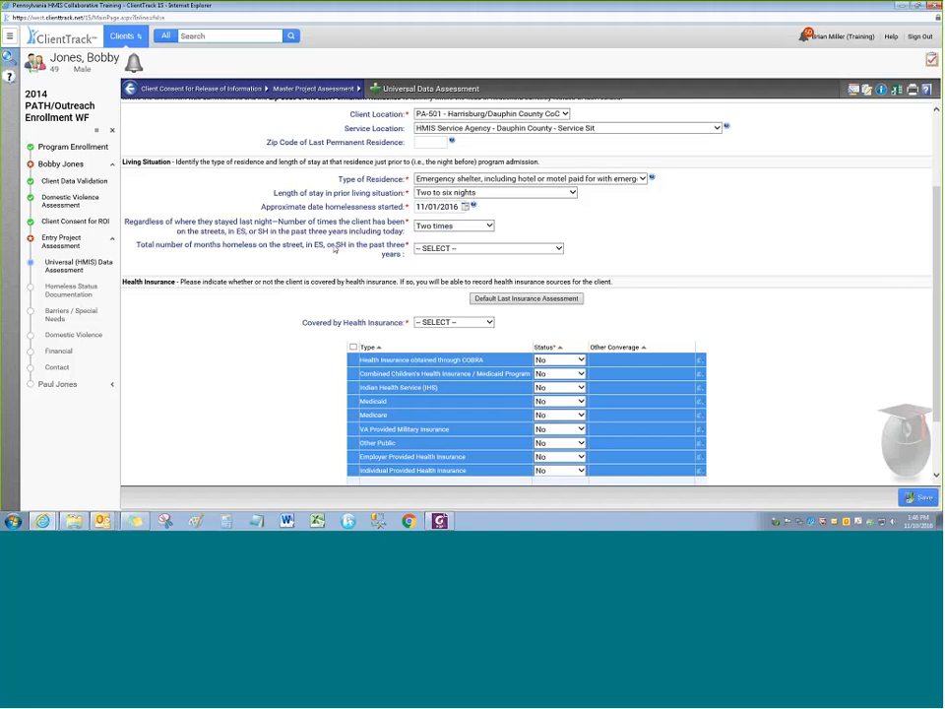
click(560, 250)
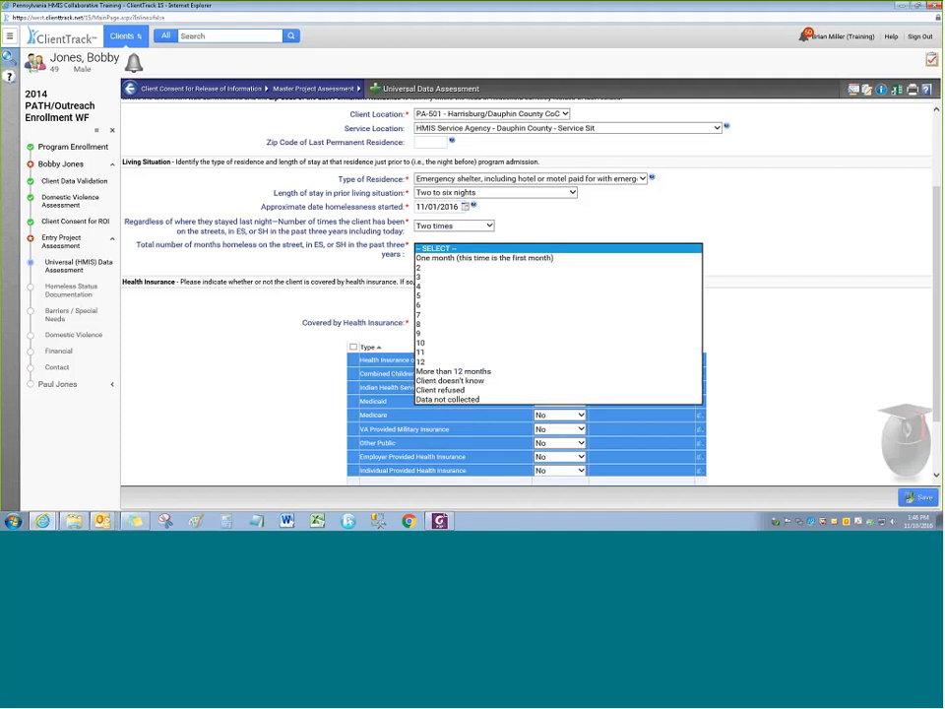
click(436, 258)
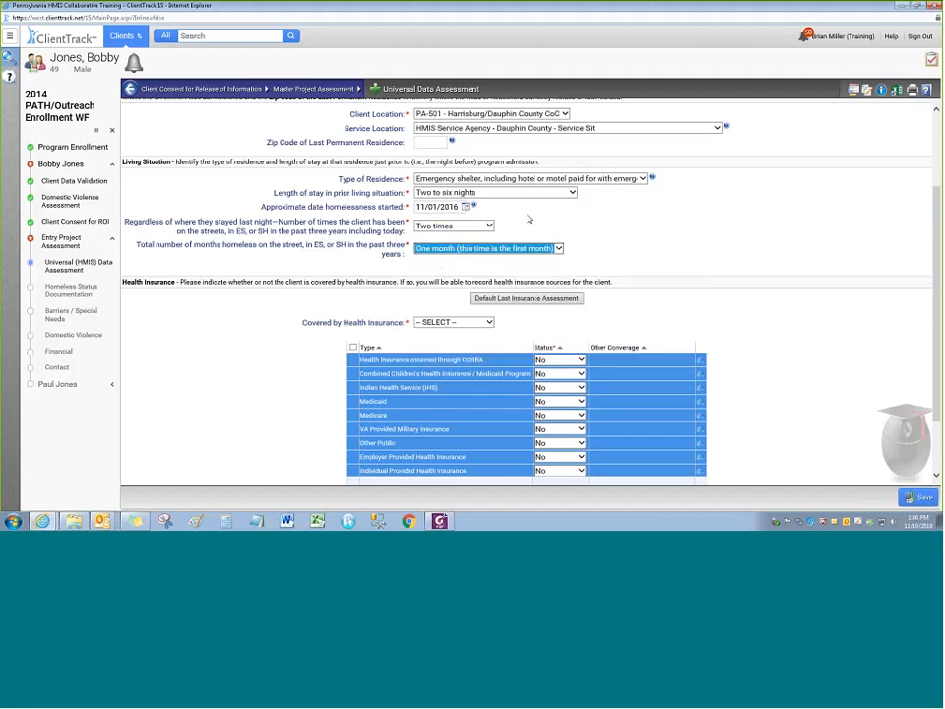
drag(416, 207, 562, 208)
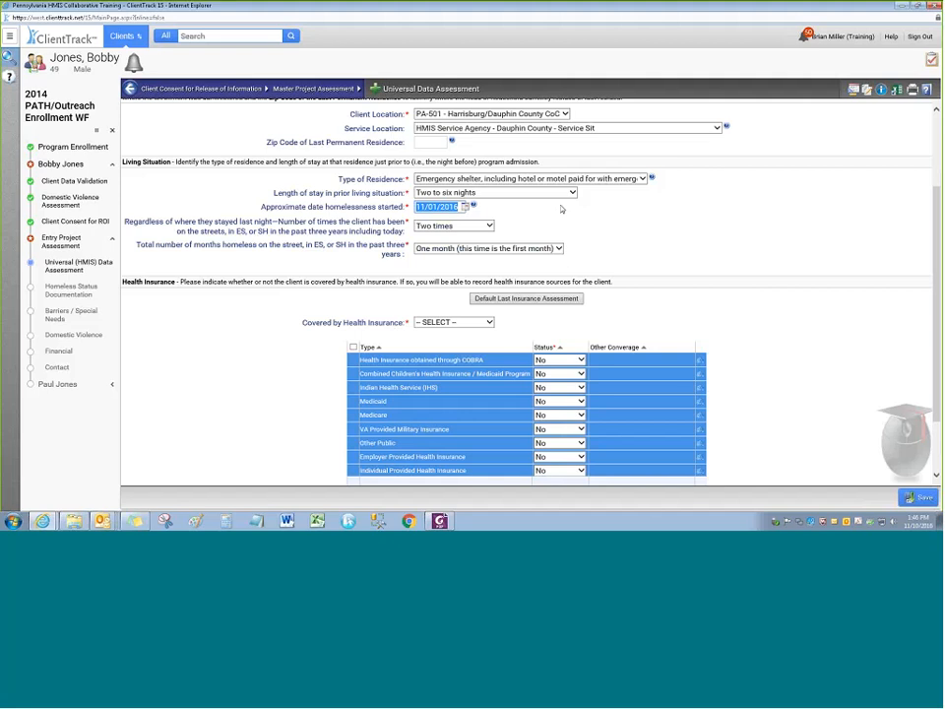
click(567, 227)
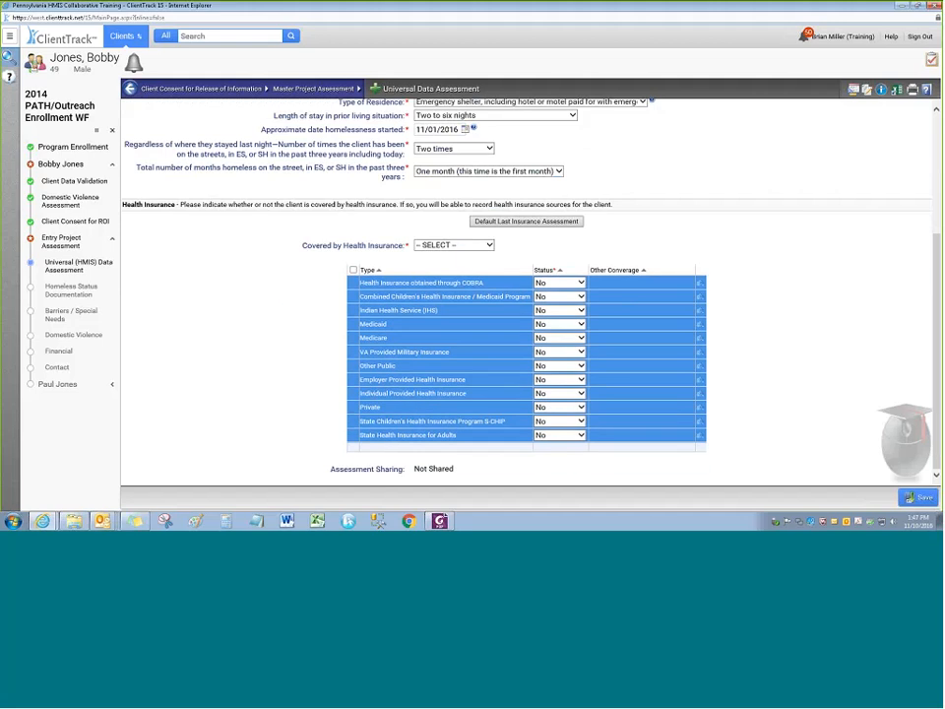
Set Covered by Health Insurance to Yes after trying No, Doesn't know and Refused
click(438, 245)
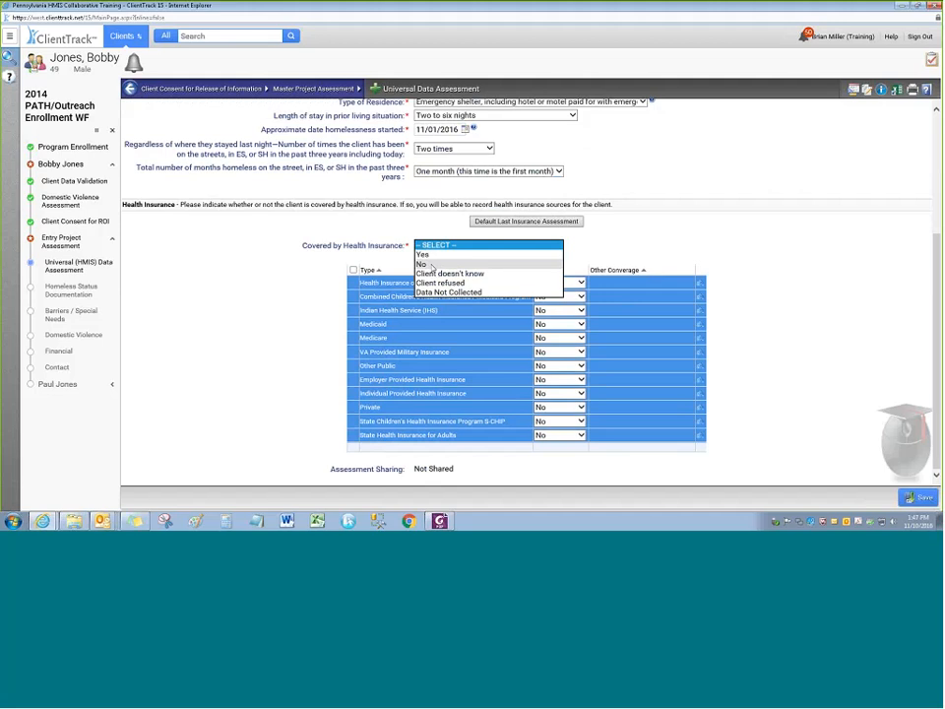
click(431, 263)
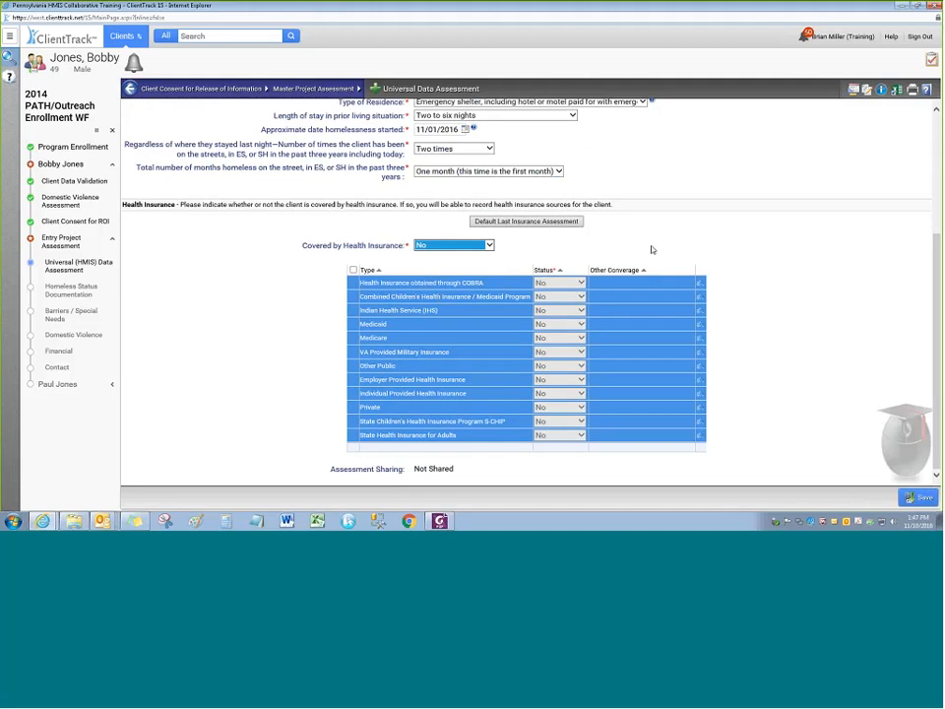
click(652, 250)
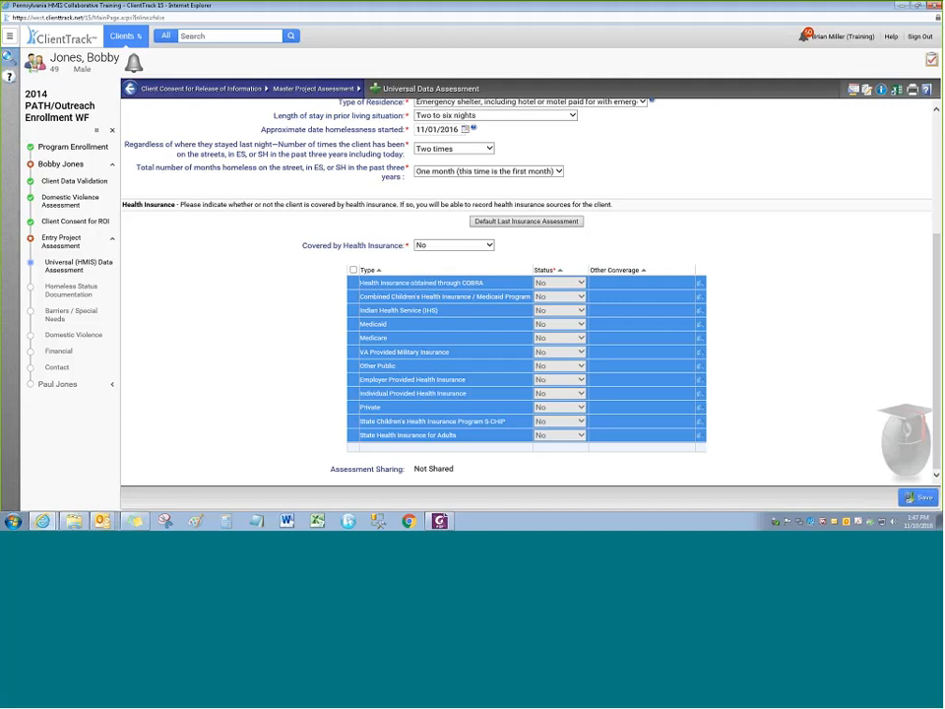
click(436, 246)
click(445, 255)
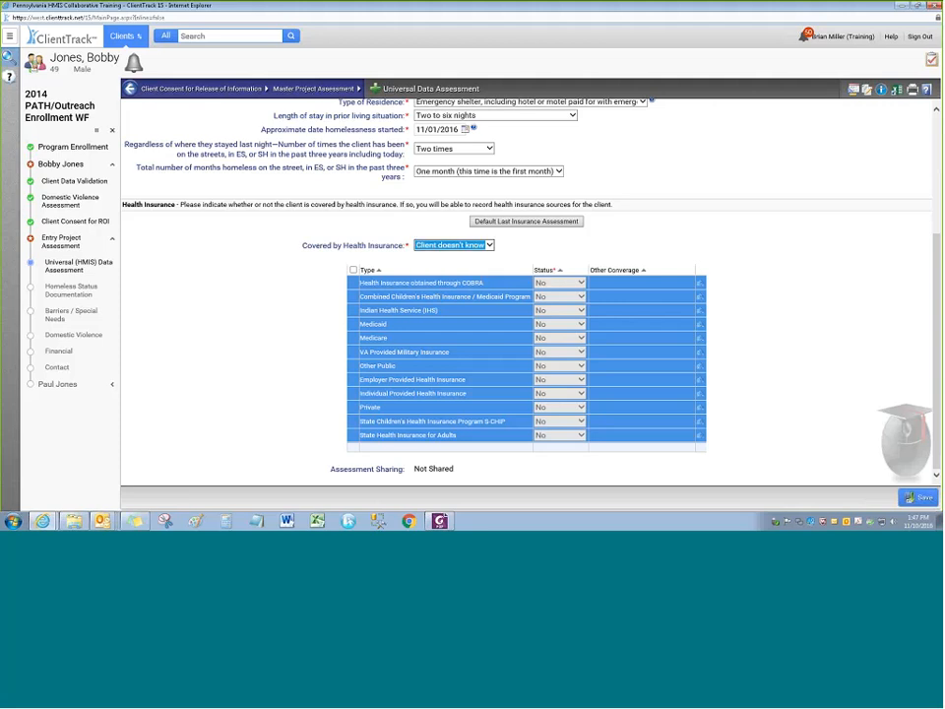
click(433, 246)
click(426, 255)
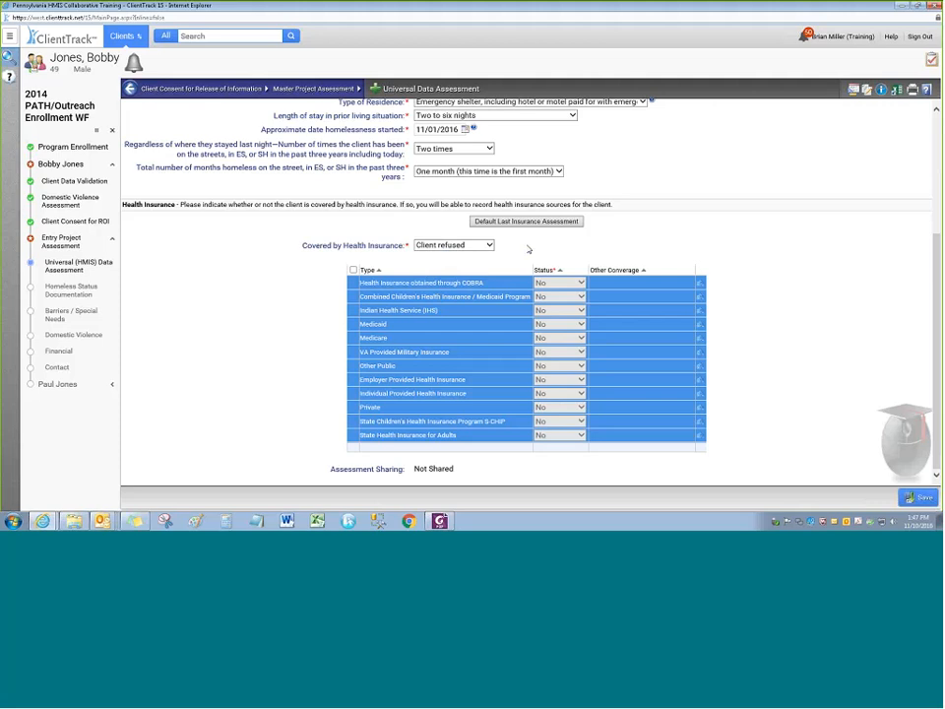
click(447, 244)
click(440, 217)
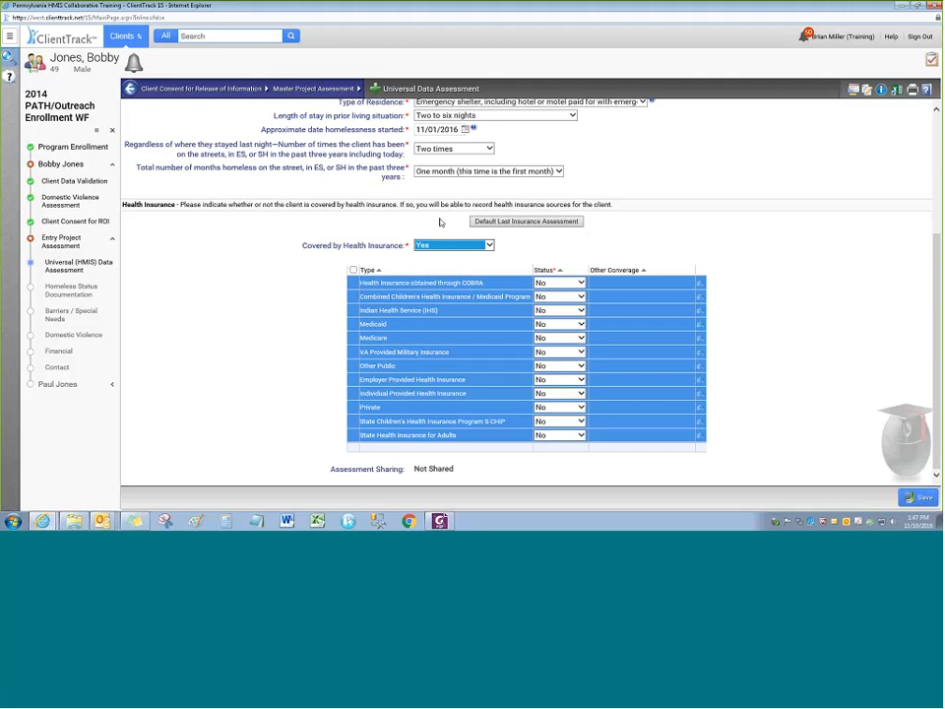
click(499, 253)
Mark Medicaid and Other Public coverage Yes, describe the other coverage, and save the assessment
click(579, 324)
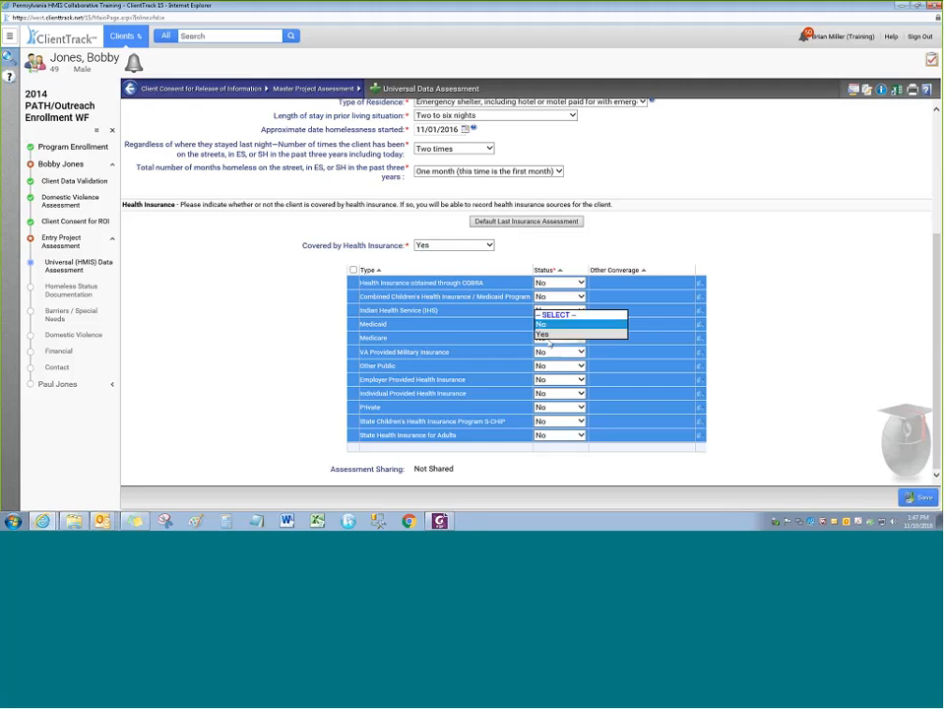
click(557, 335)
click(454, 321)
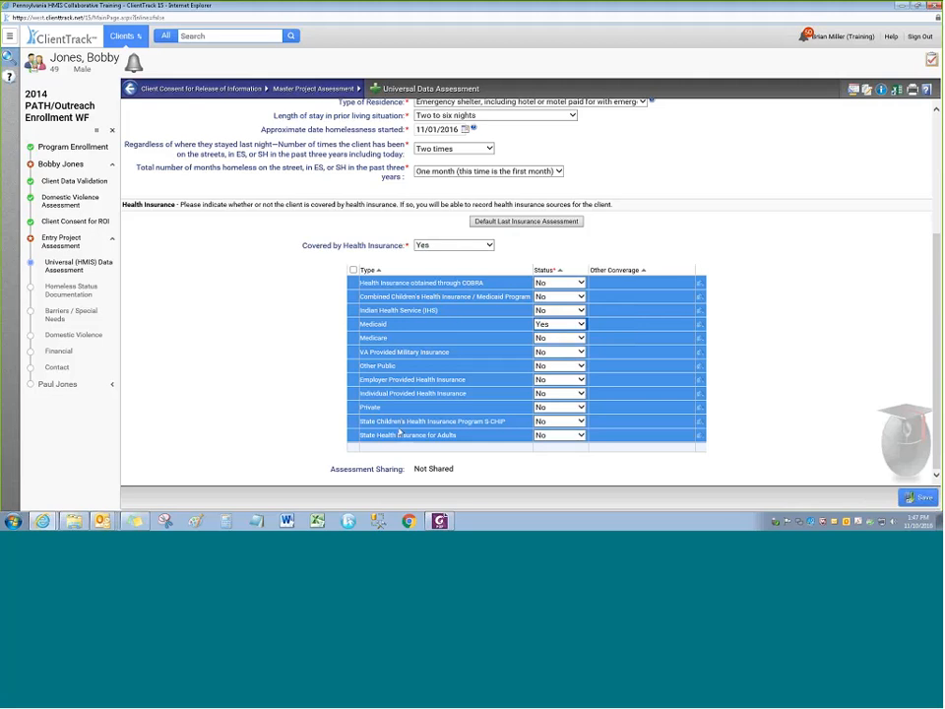
drag(396, 365, 354, 366)
click(554, 366)
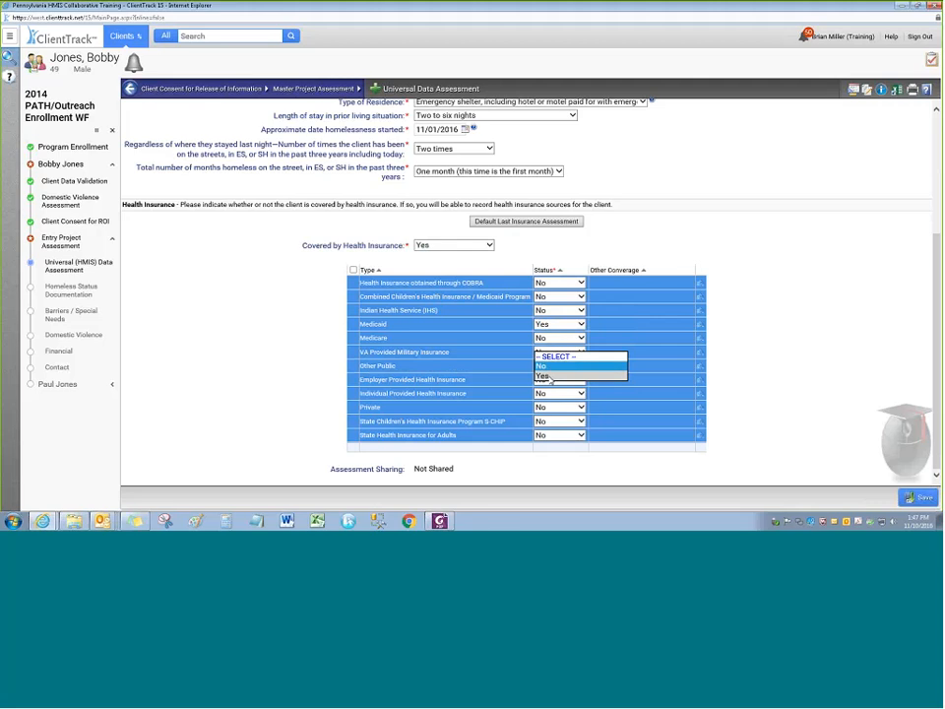
click(548, 377)
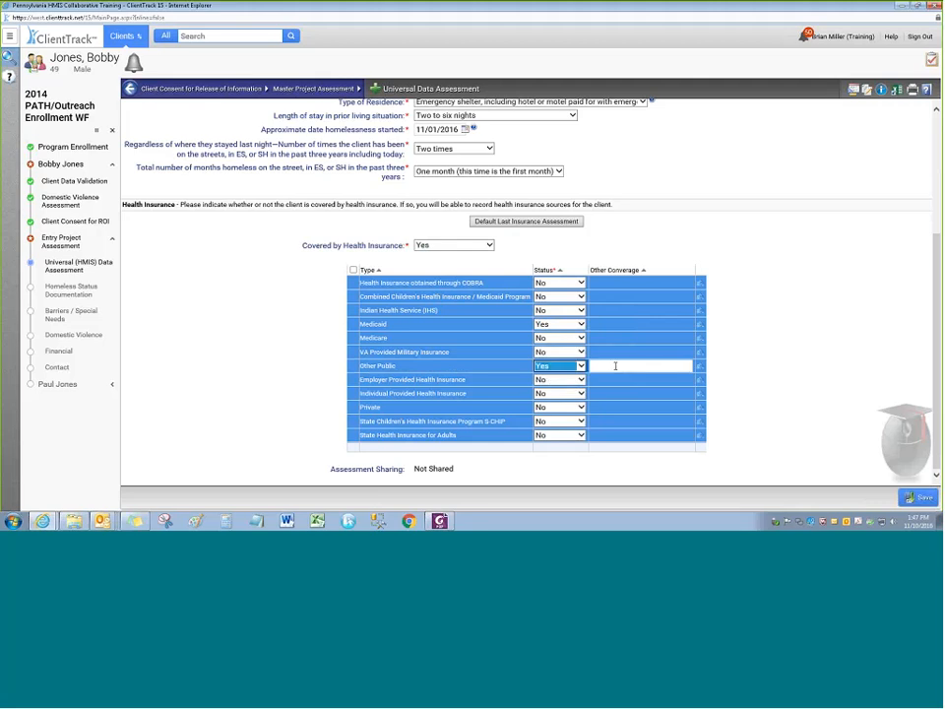
click(616, 365)
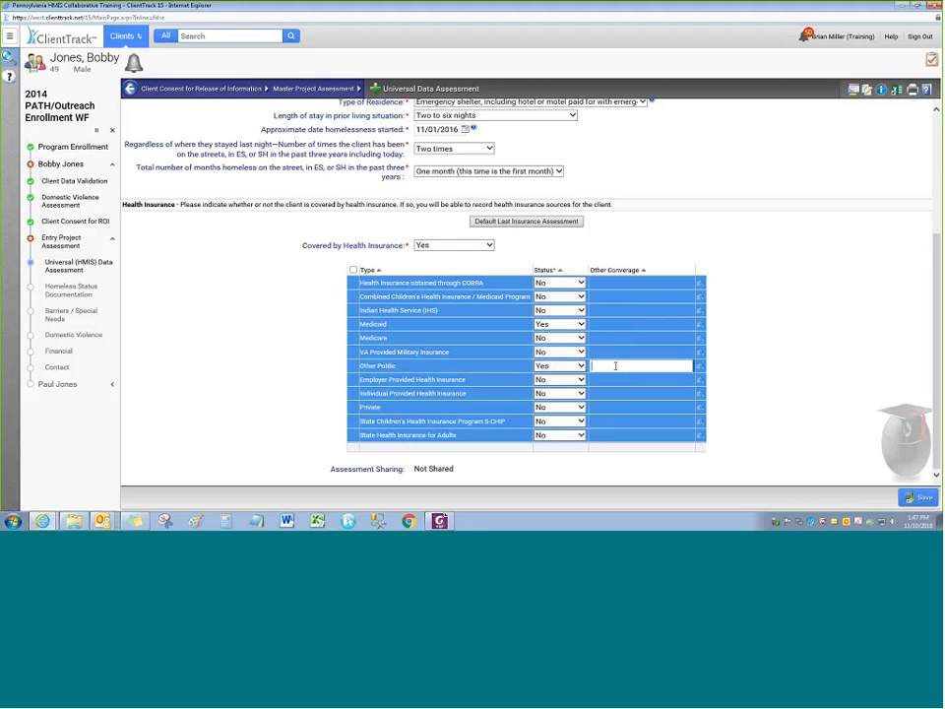
text(other)
text(e)
click(917, 500)
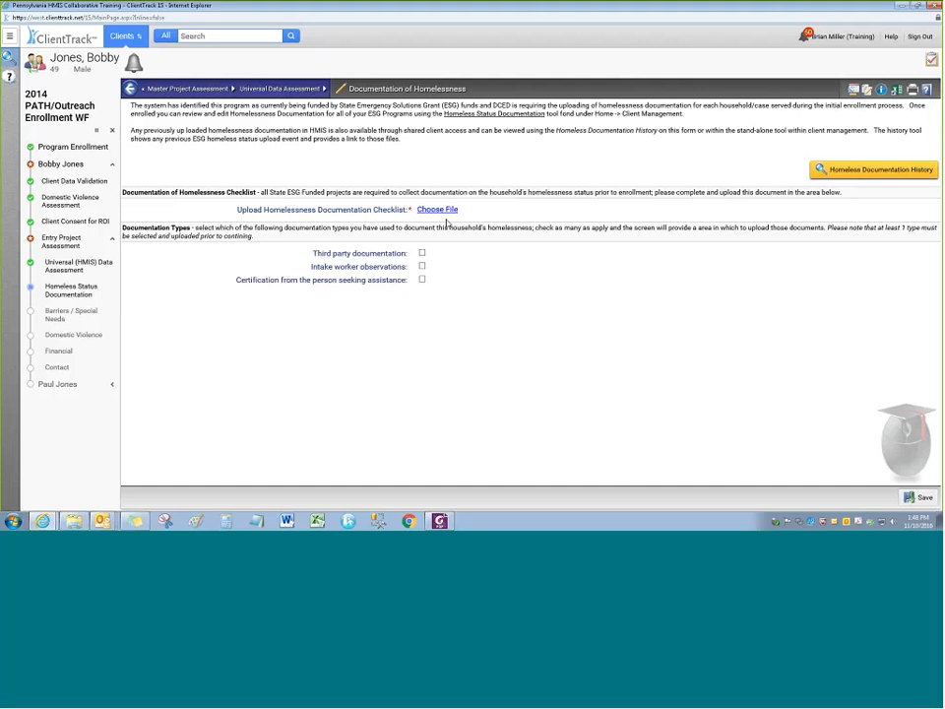
Upload a Word file from the Completed folder as the homelessness documentation checklist
click(437, 210)
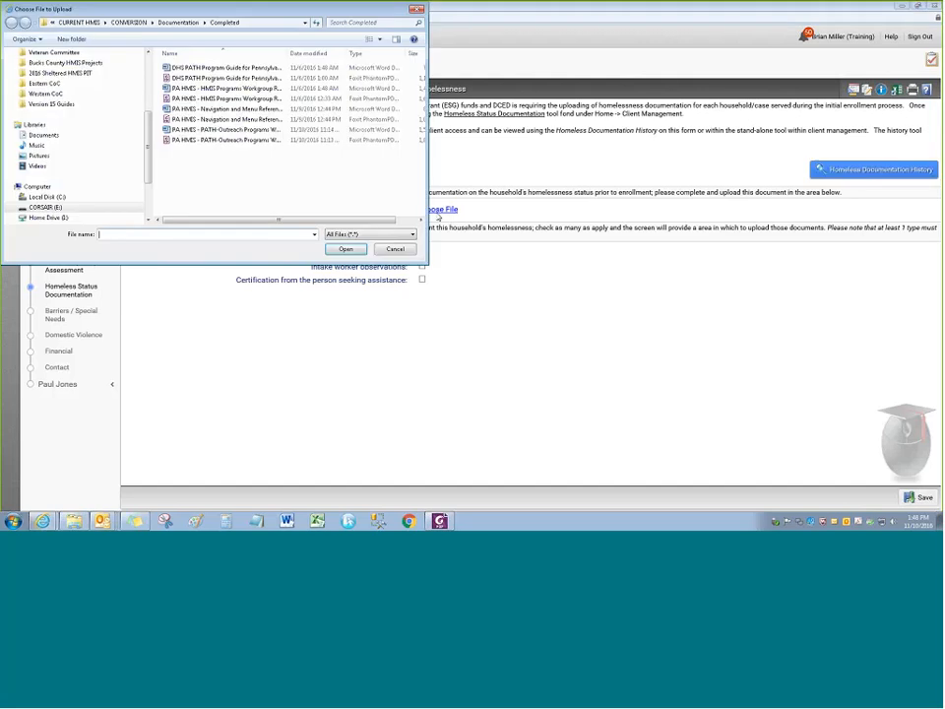
click(407, 249)
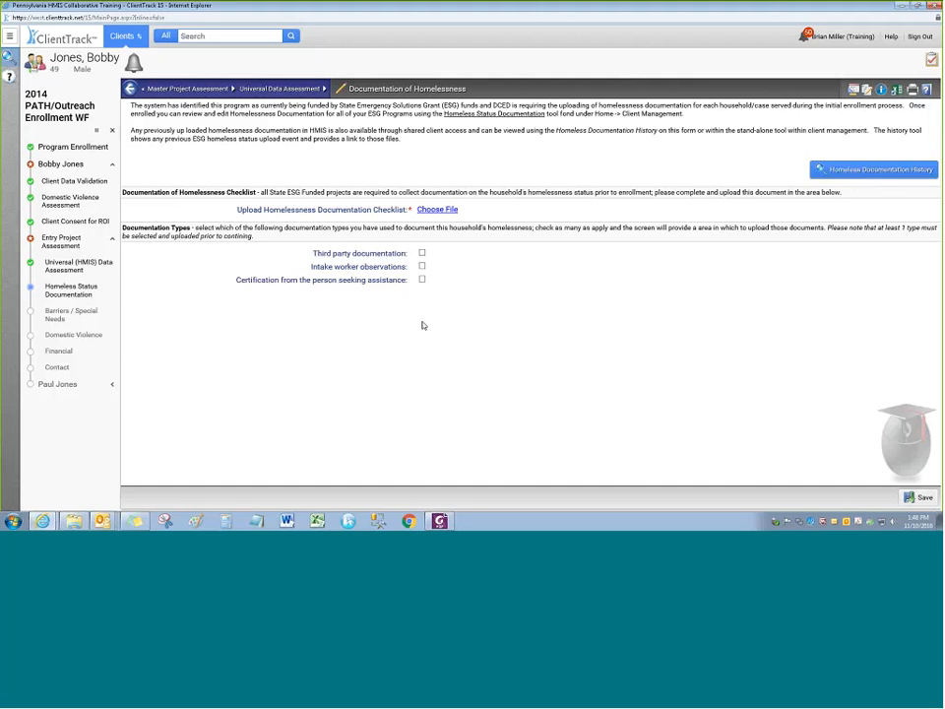
click(437, 210)
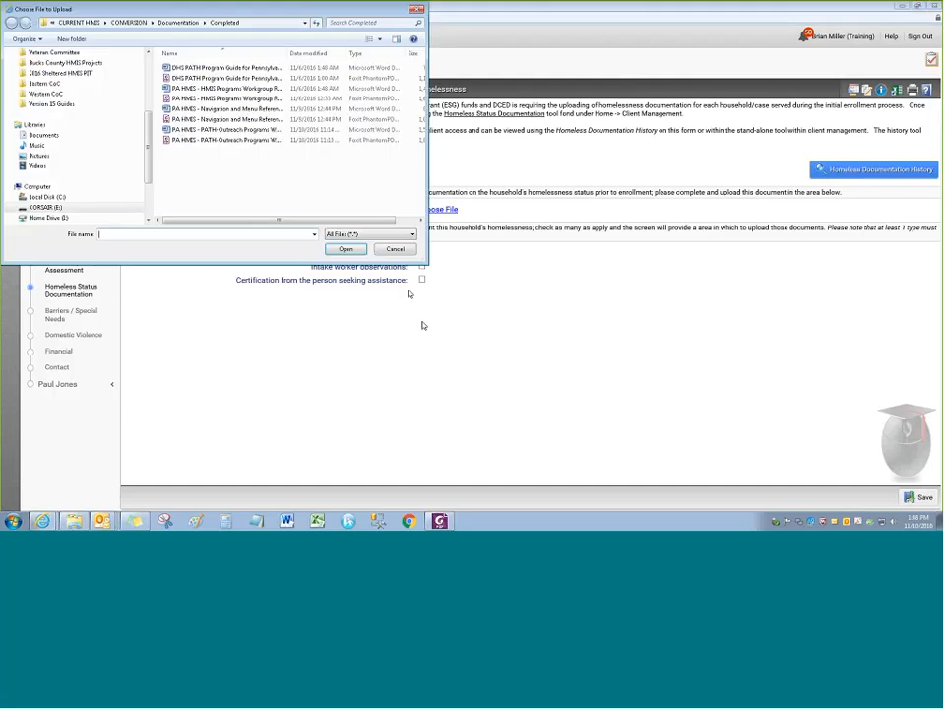
drag(257, 9, 433, 129)
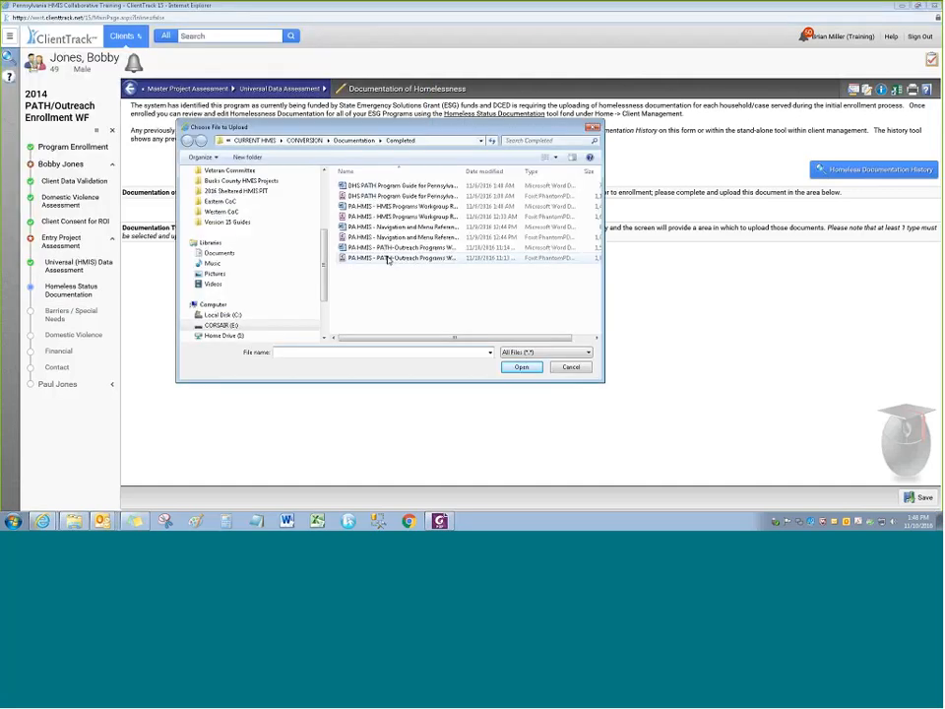
click(394, 227)
click(522, 366)
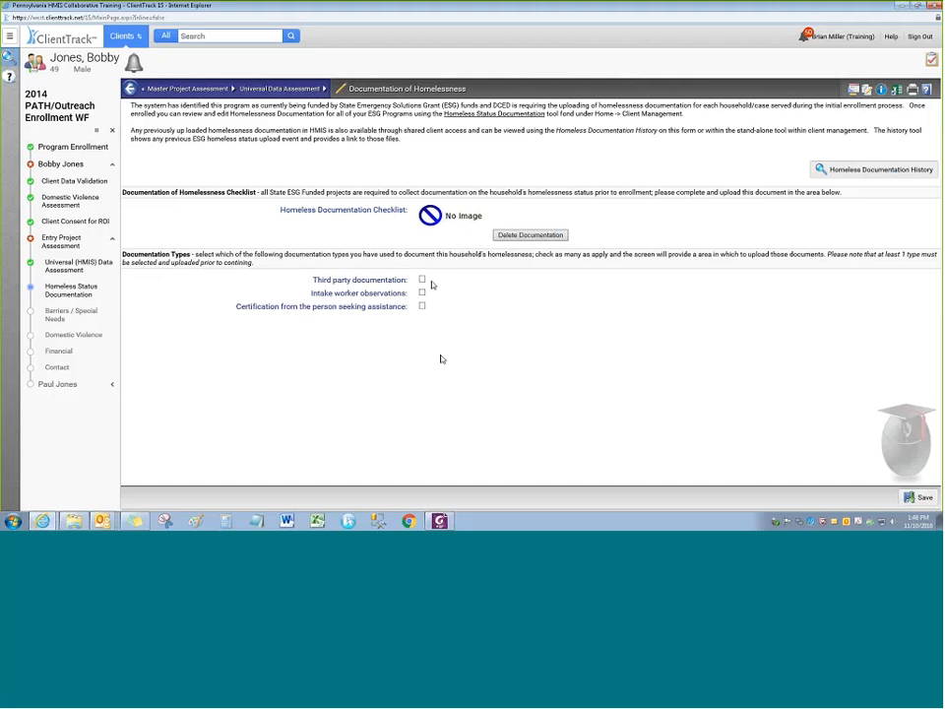
Document homelessness via intake worker observations with the HMIS Programs Workgroup Reference Word file
click(422, 307)
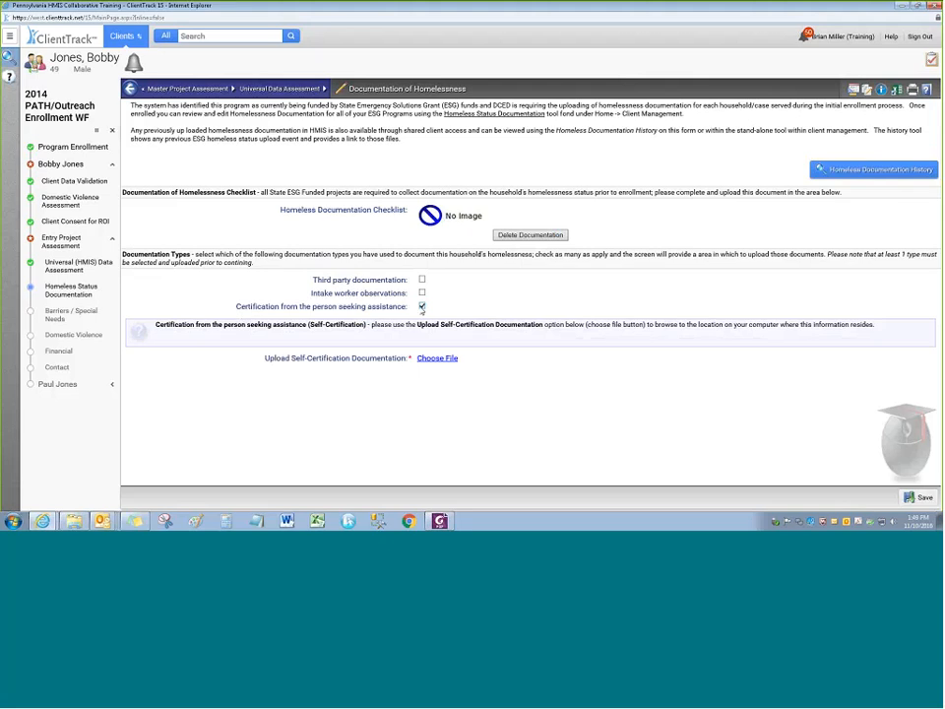
click(421, 307)
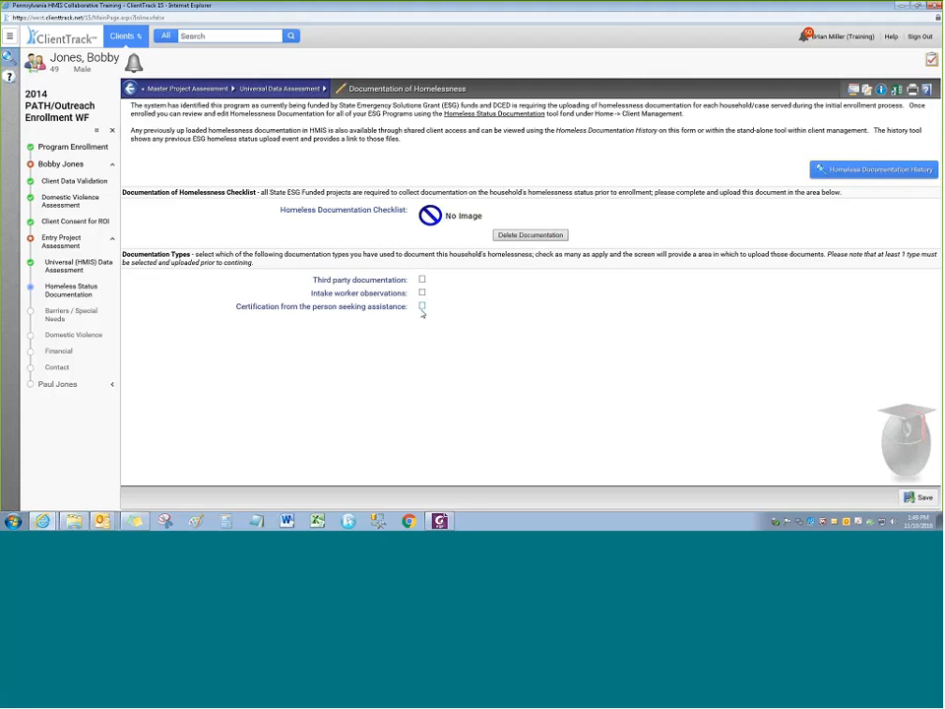
click(421, 292)
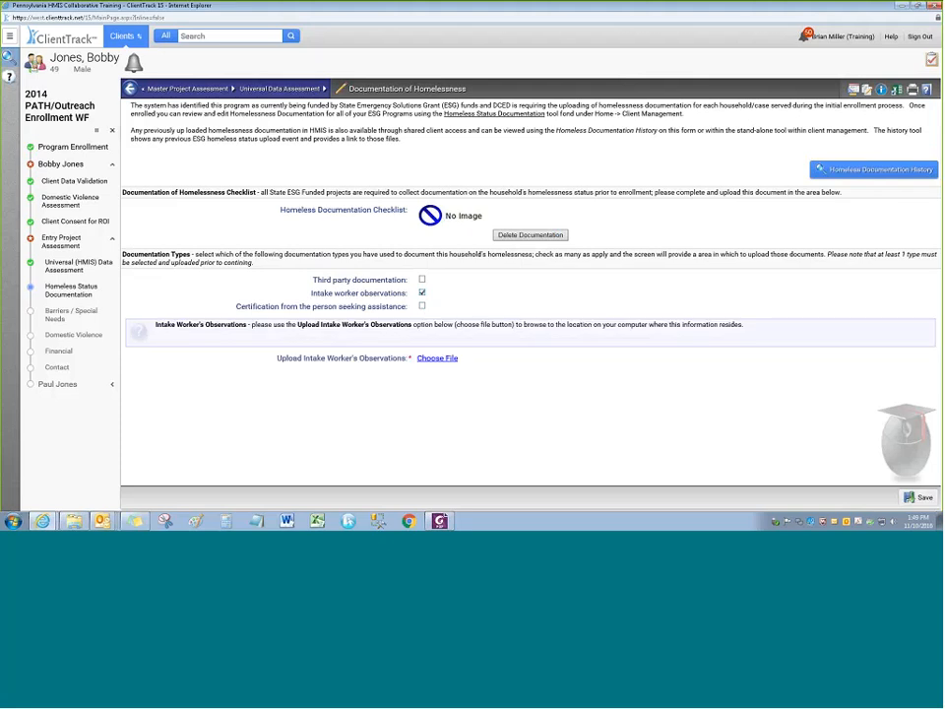
click(438, 358)
double_click(399, 205)
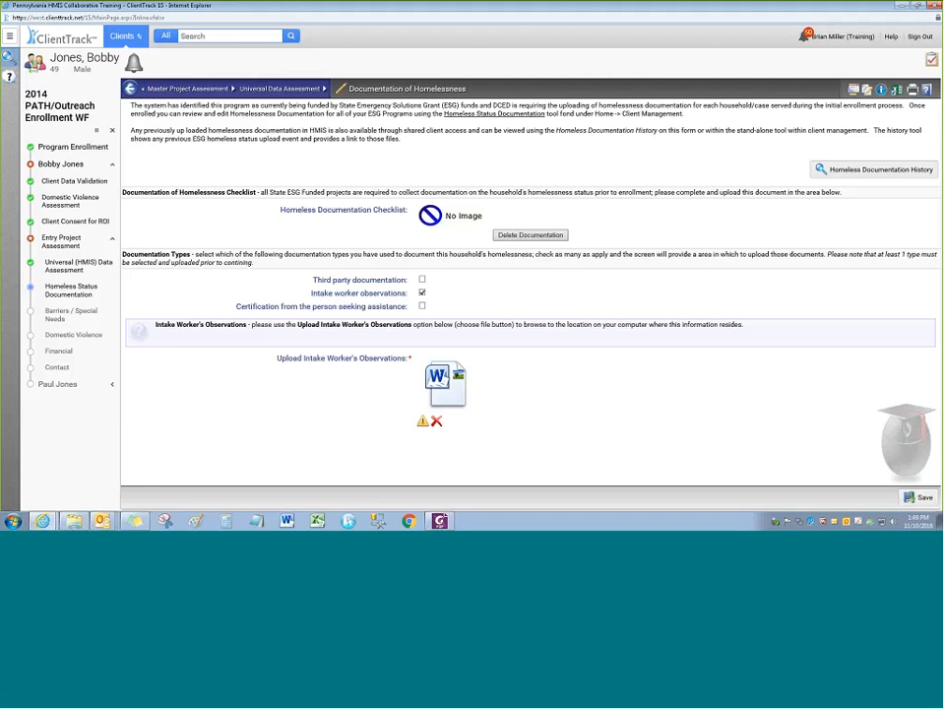
Leave self-certification unchecked without an upload and save the homelessness documentation
click(421, 306)
scroll(456, 412, down, 1)
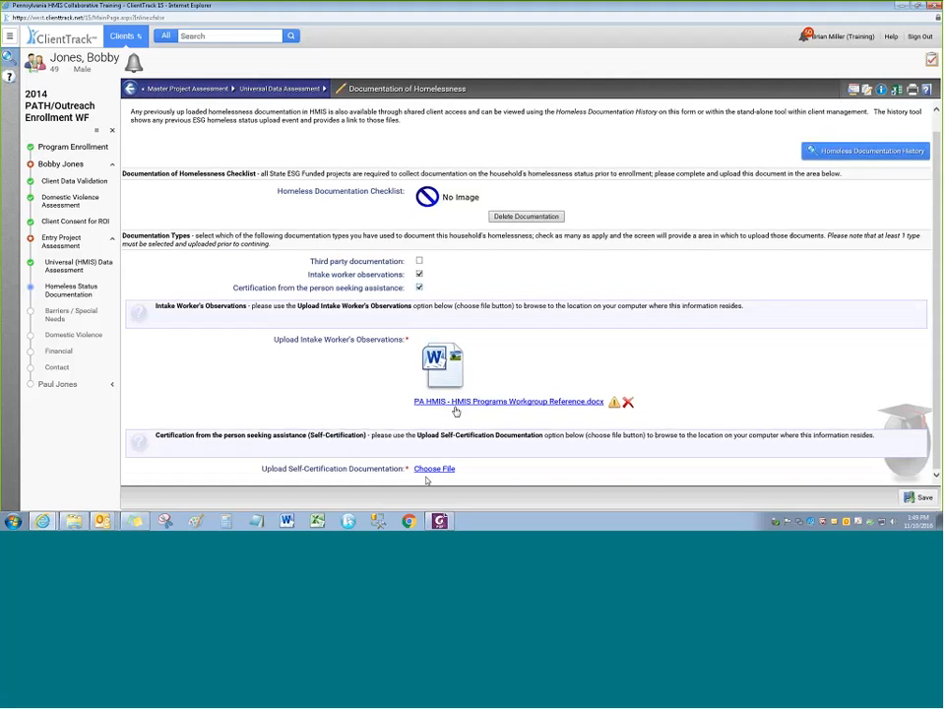
click(426, 470)
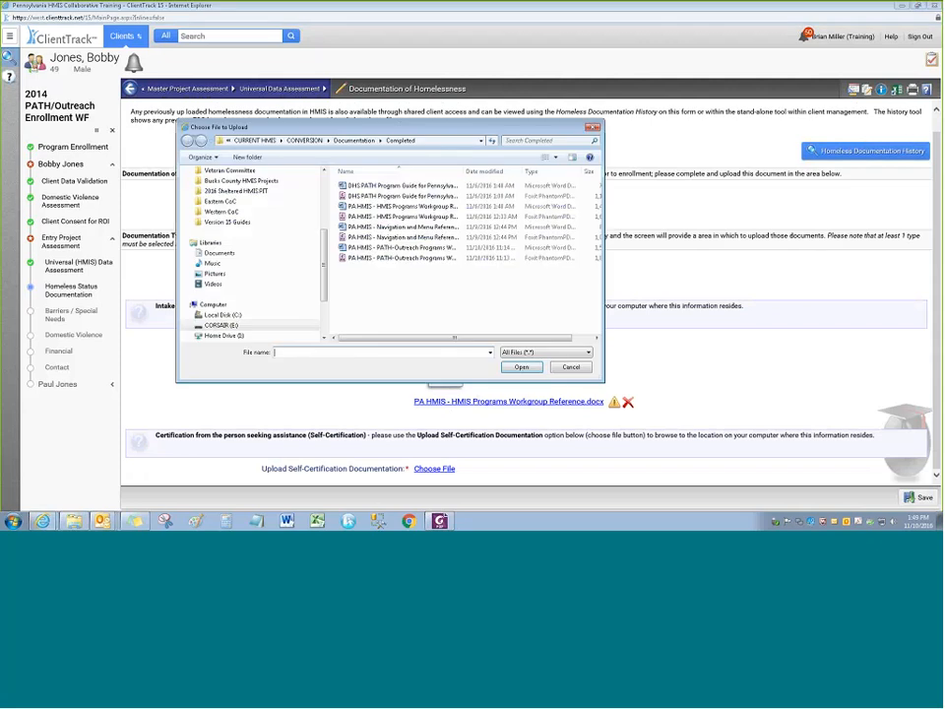
click(351, 141)
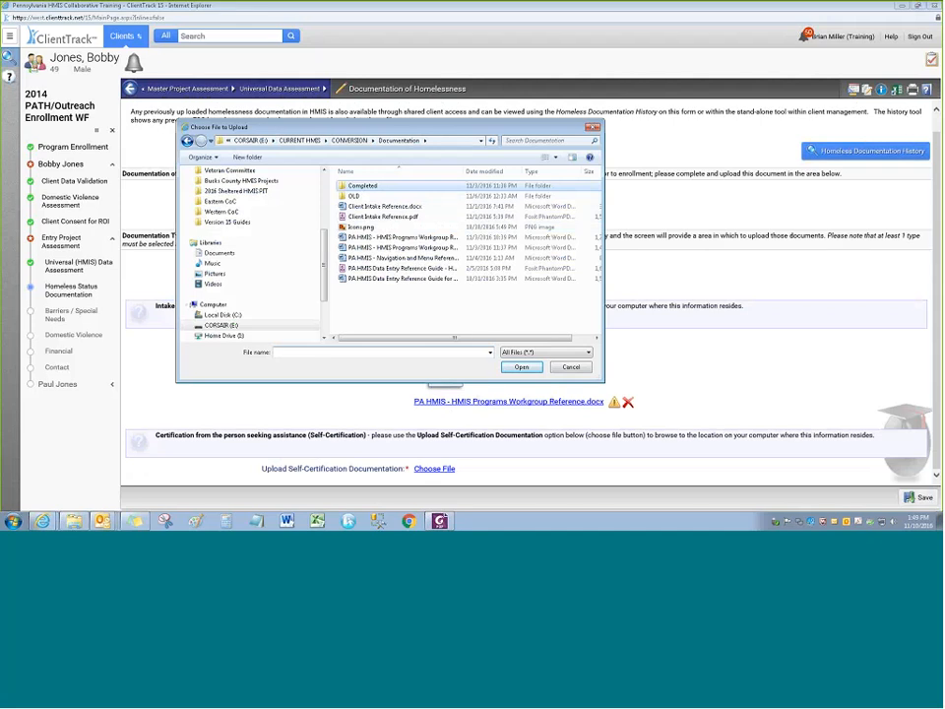
click(582, 368)
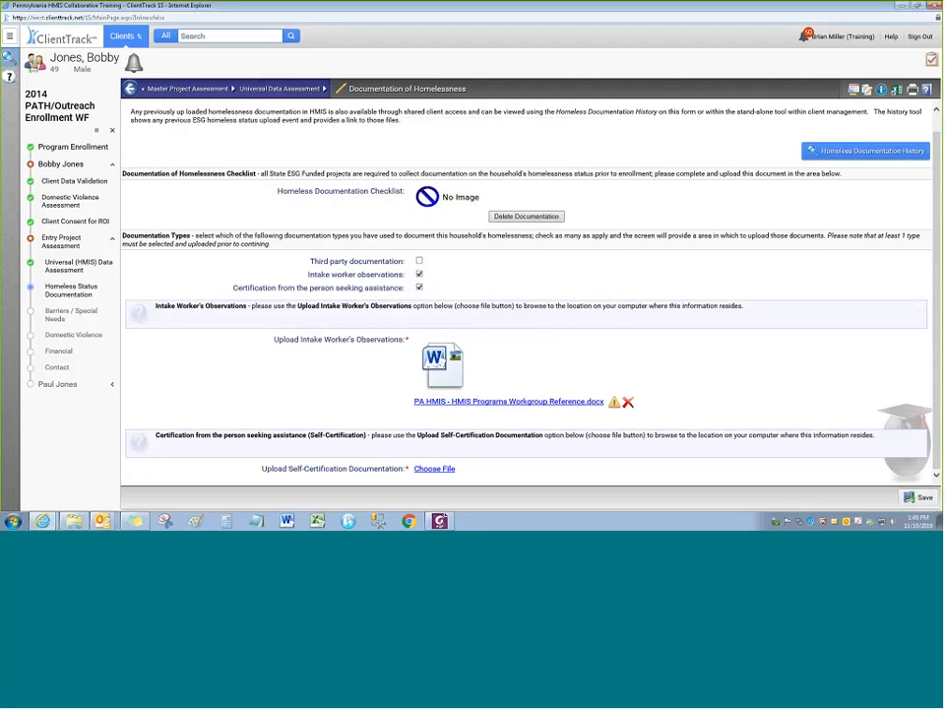
click(419, 287)
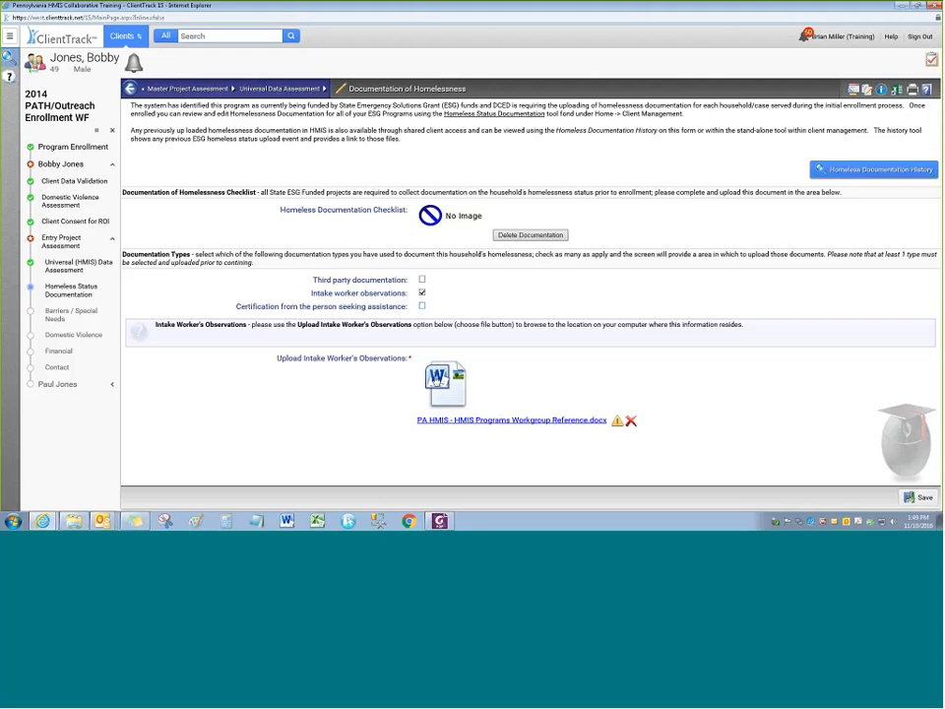
click(921, 498)
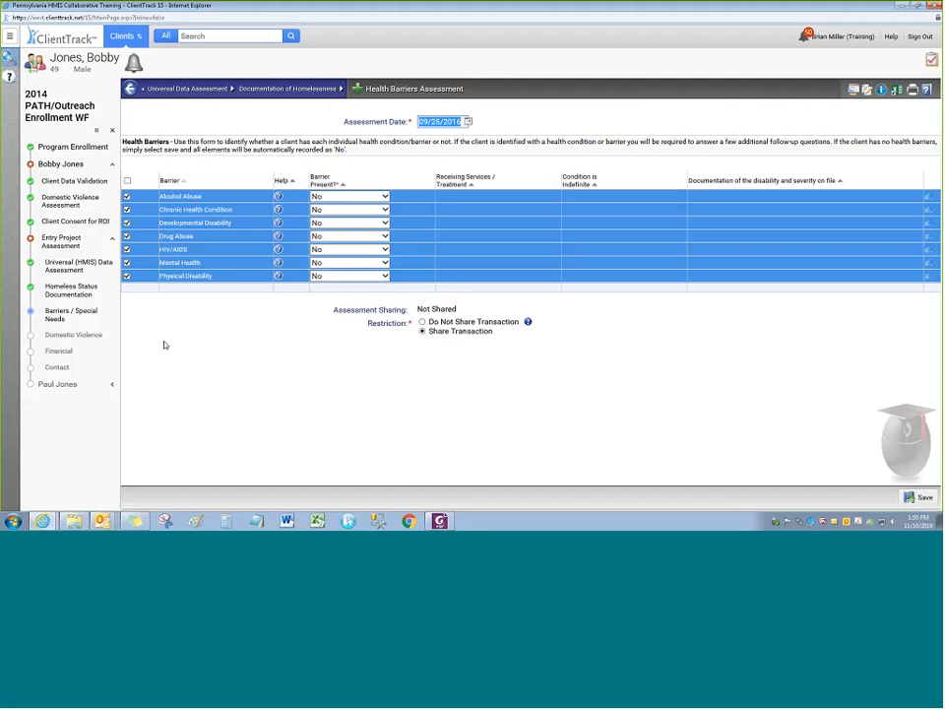
Record Mental Health as a present, indefinite barrier with no services and no documentation, then save
click(341, 263)
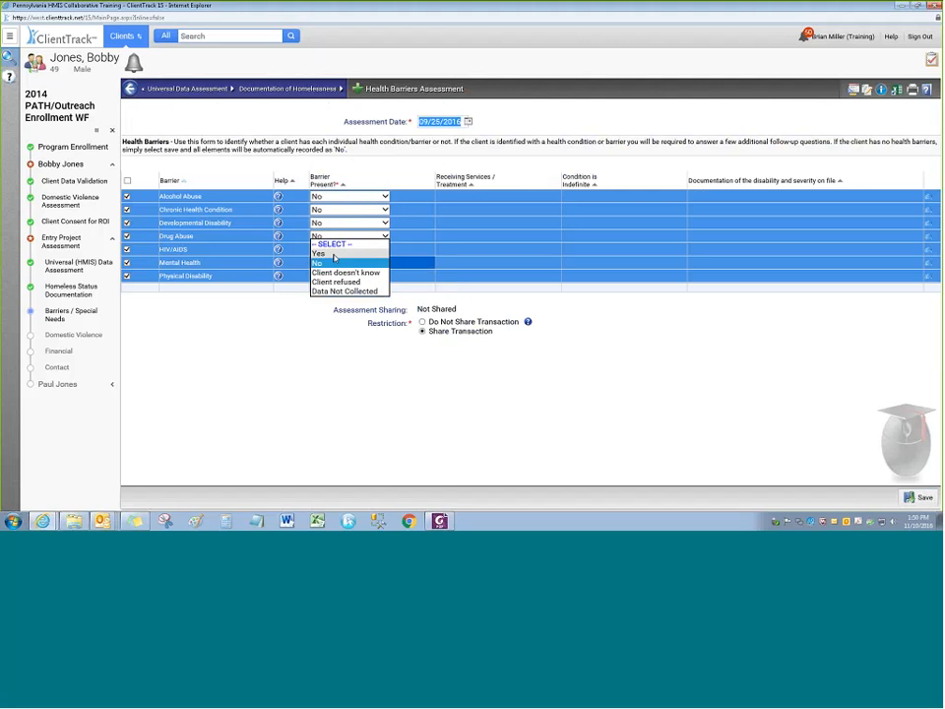
click(325, 253)
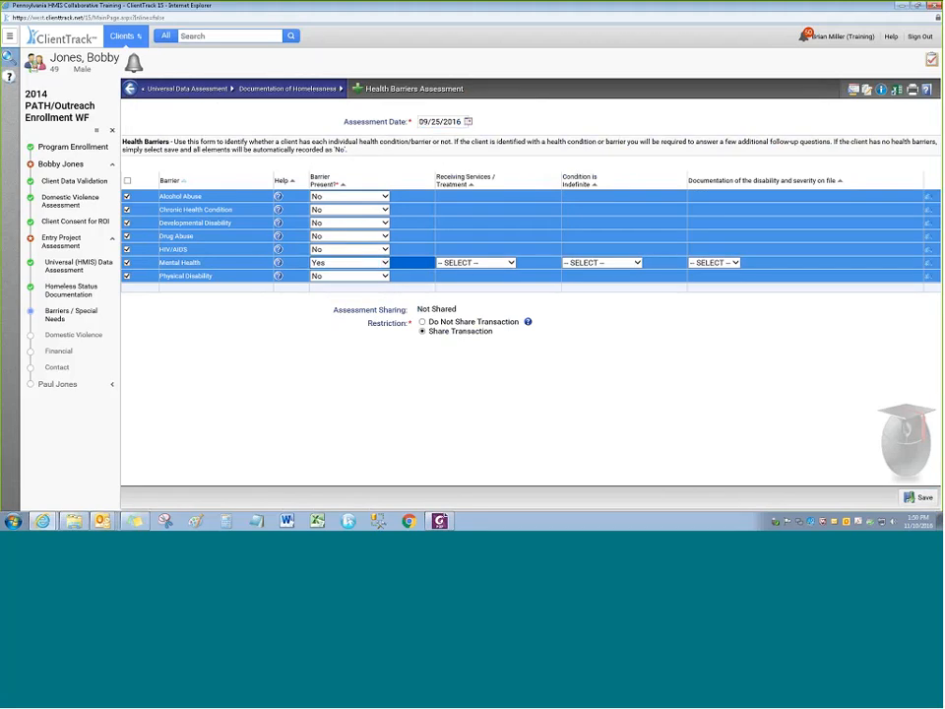
click(470, 263)
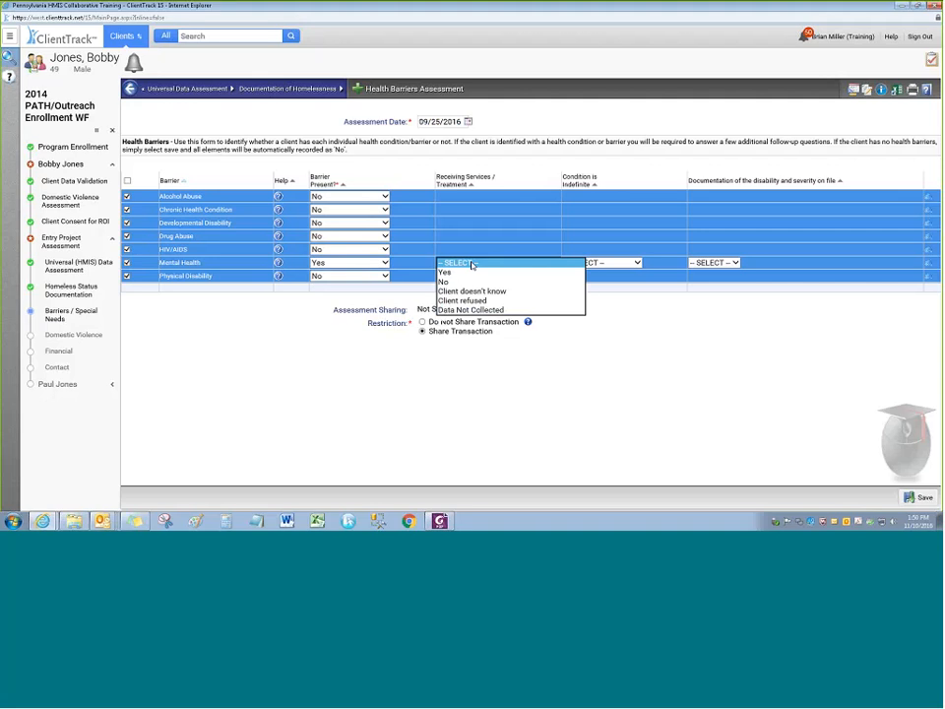
click(467, 283)
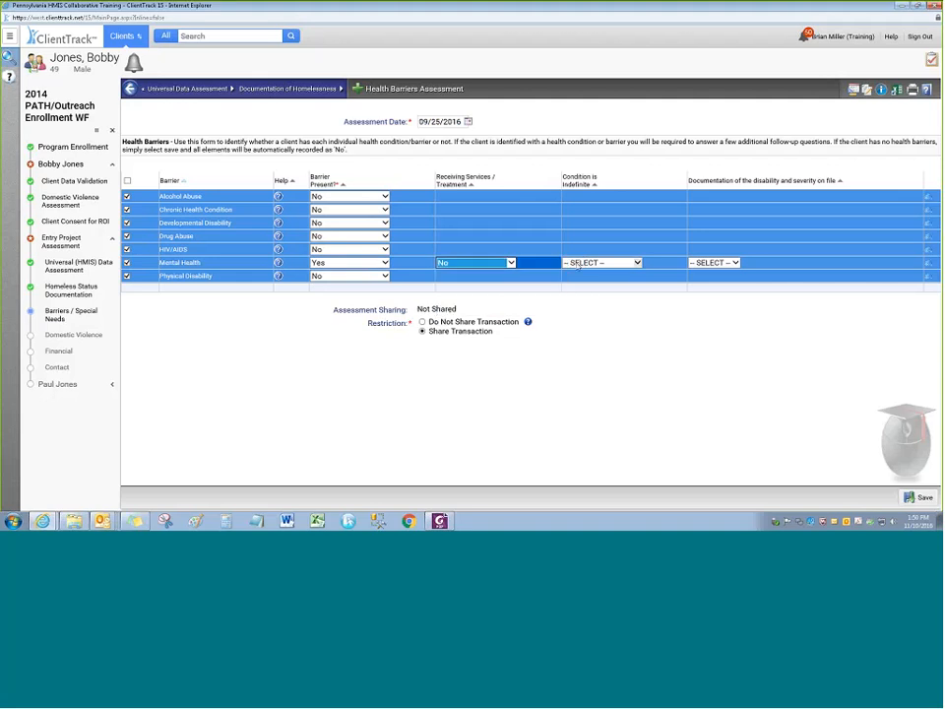
click(579, 263)
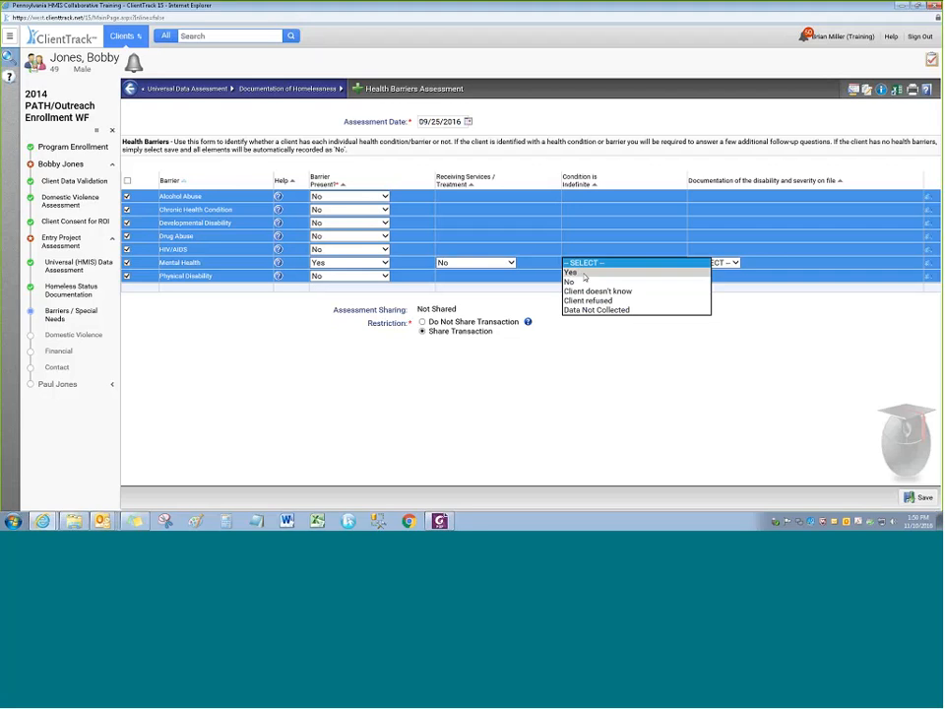
click(584, 273)
click(708, 263)
click(704, 277)
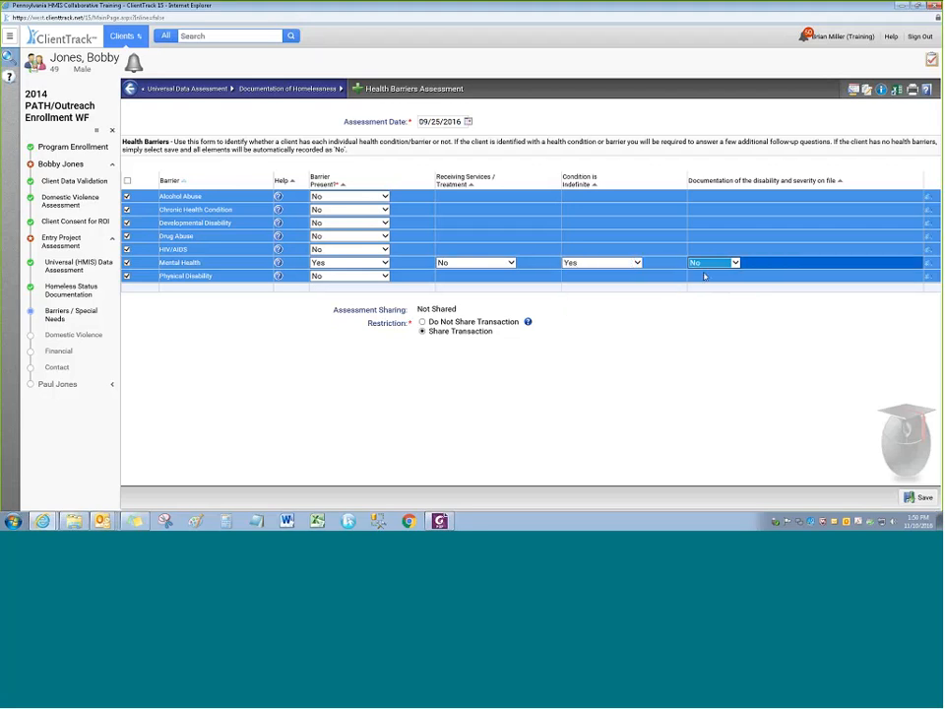
click(442, 364)
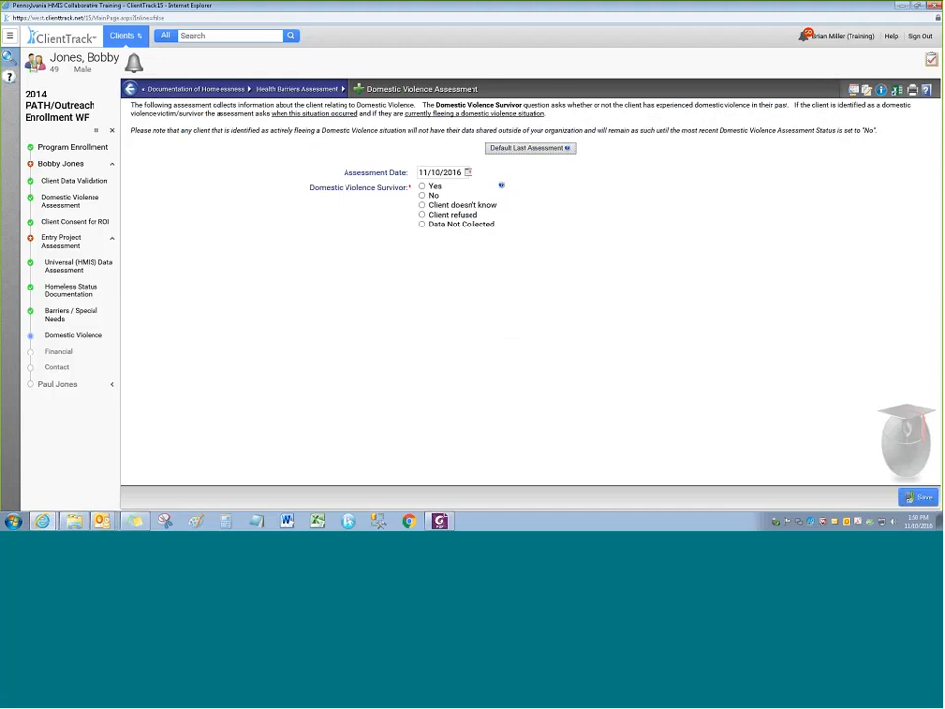
Answer No for Domestic Violence Survivor and save the assessment
click(422, 196)
click(920, 500)
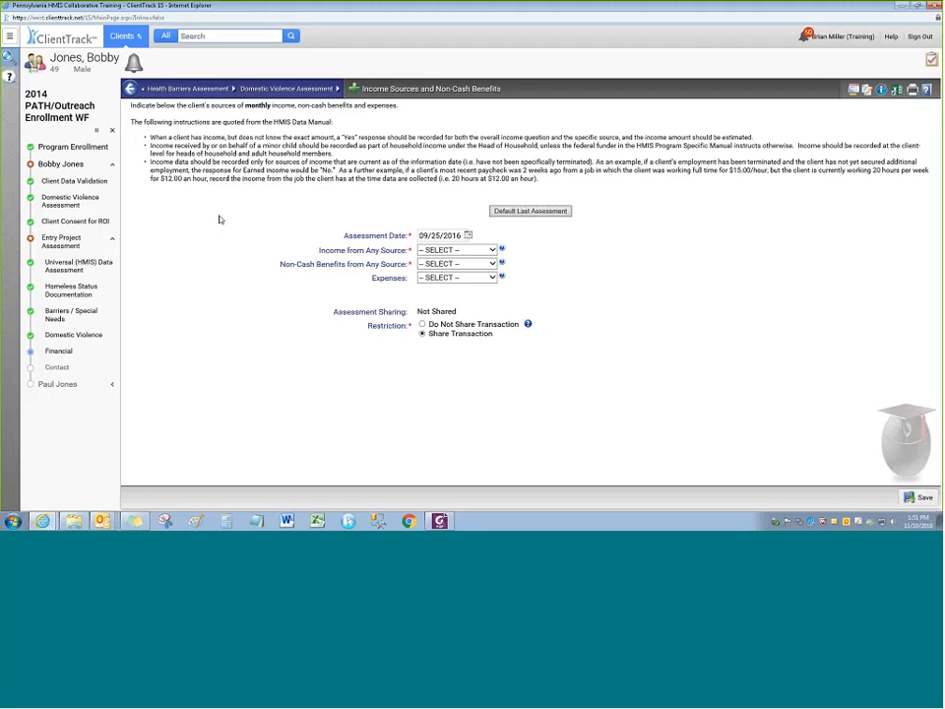
Set both Income from Any Source and Non-Cash Benefits to Yes
click(456, 250)
click(426, 269)
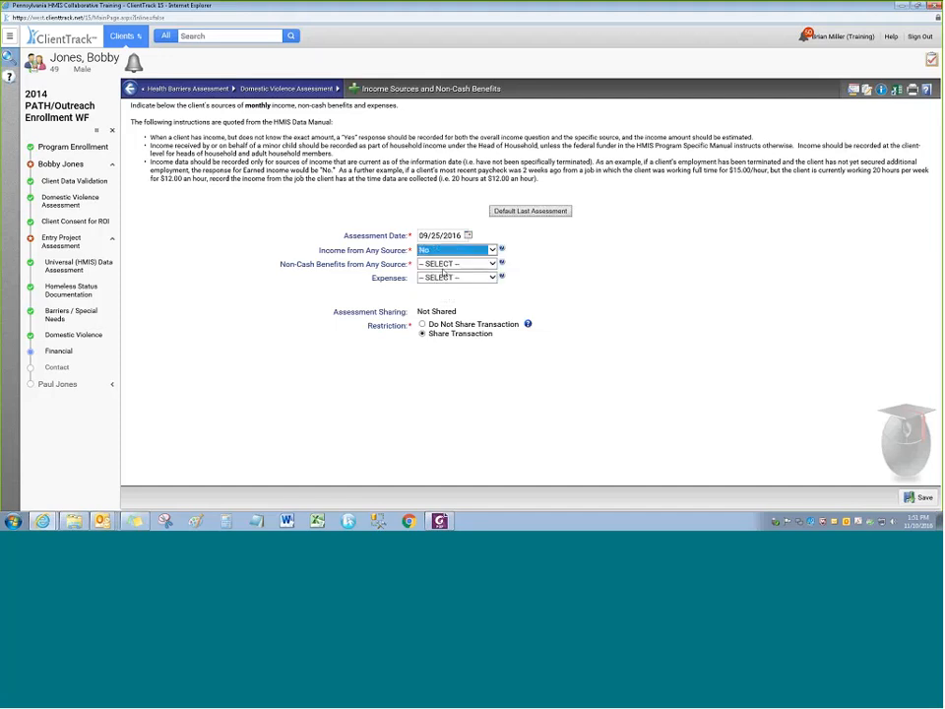
click(456, 264)
click(437, 281)
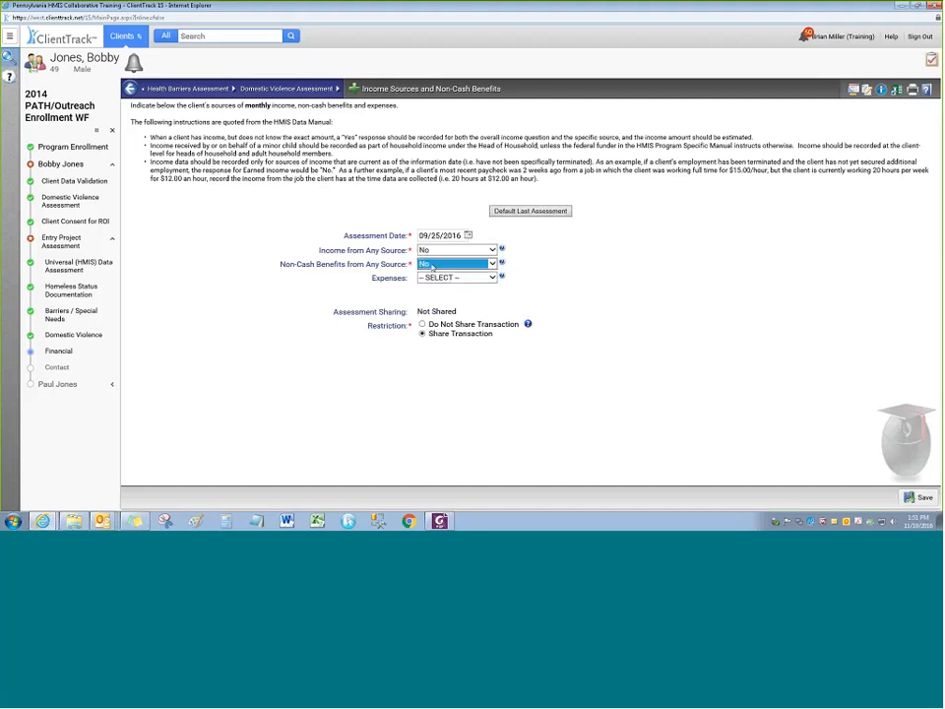
click(434, 264)
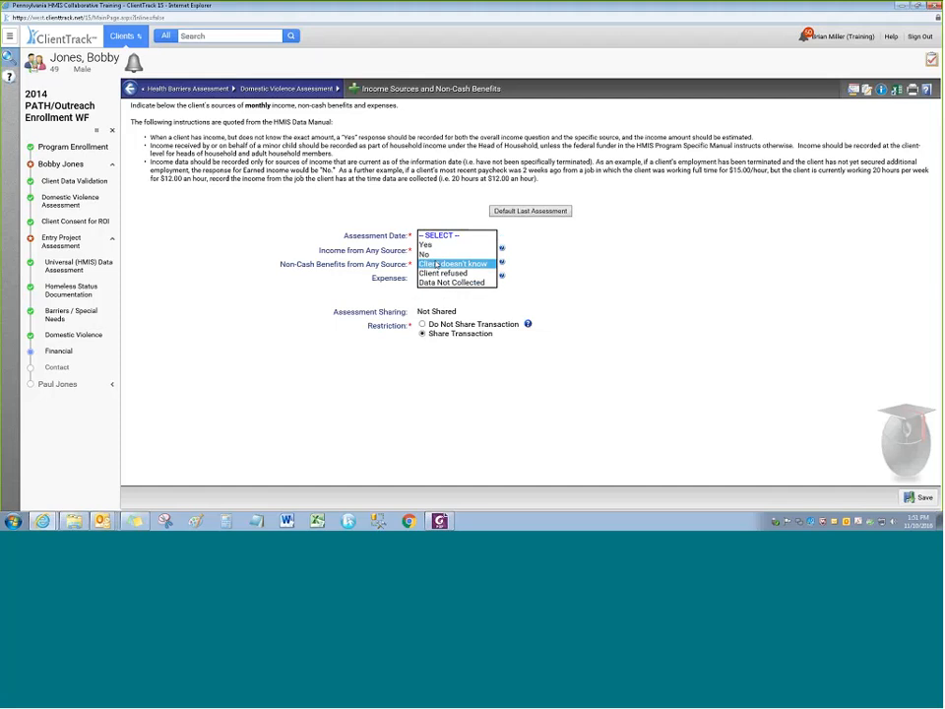
click(430, 255)
click(336, 253)
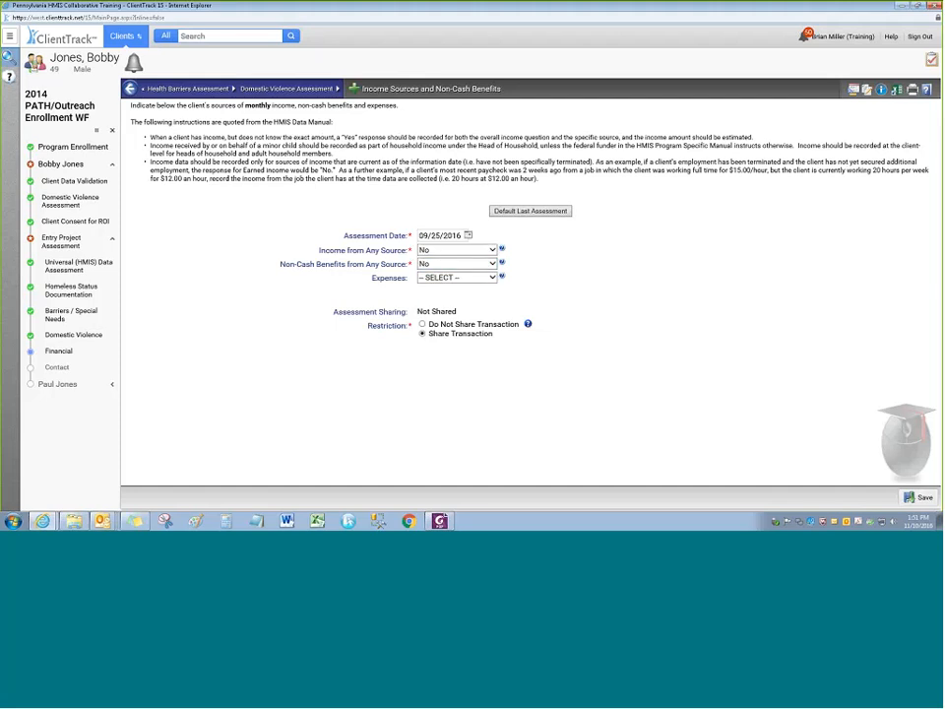
click(438, 264)
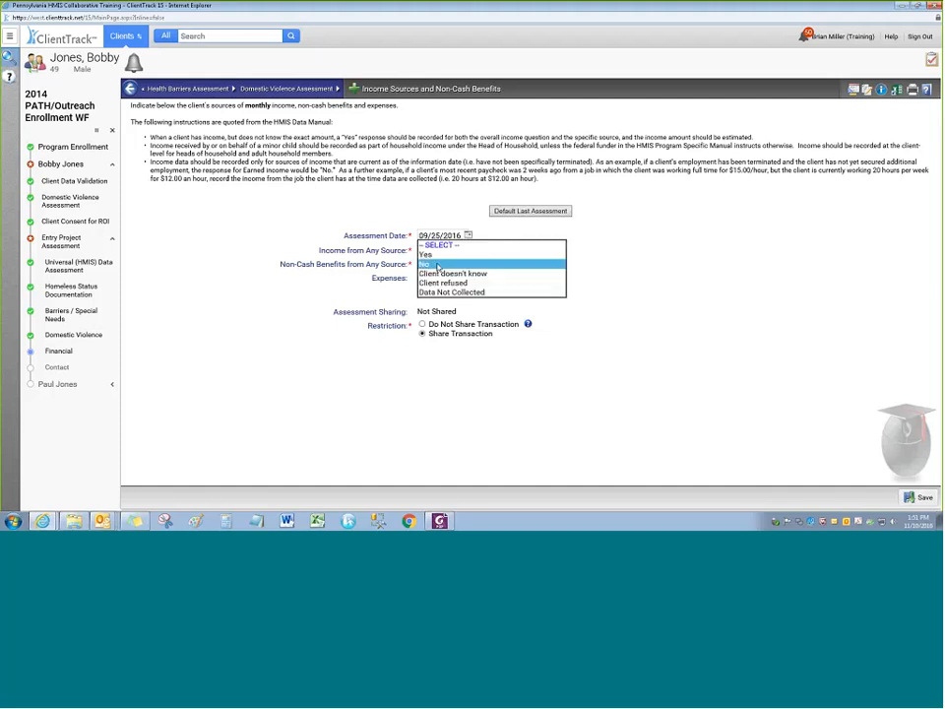
click(436, 255)
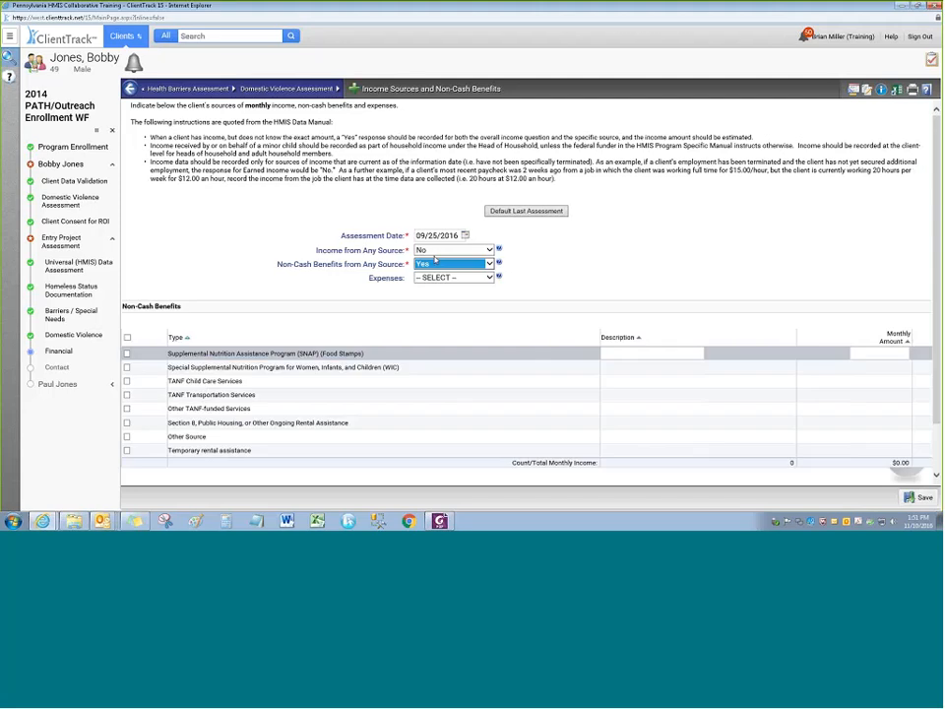
click(434, 252)
click(438, 239)
scroll(172, 236, down, 1)
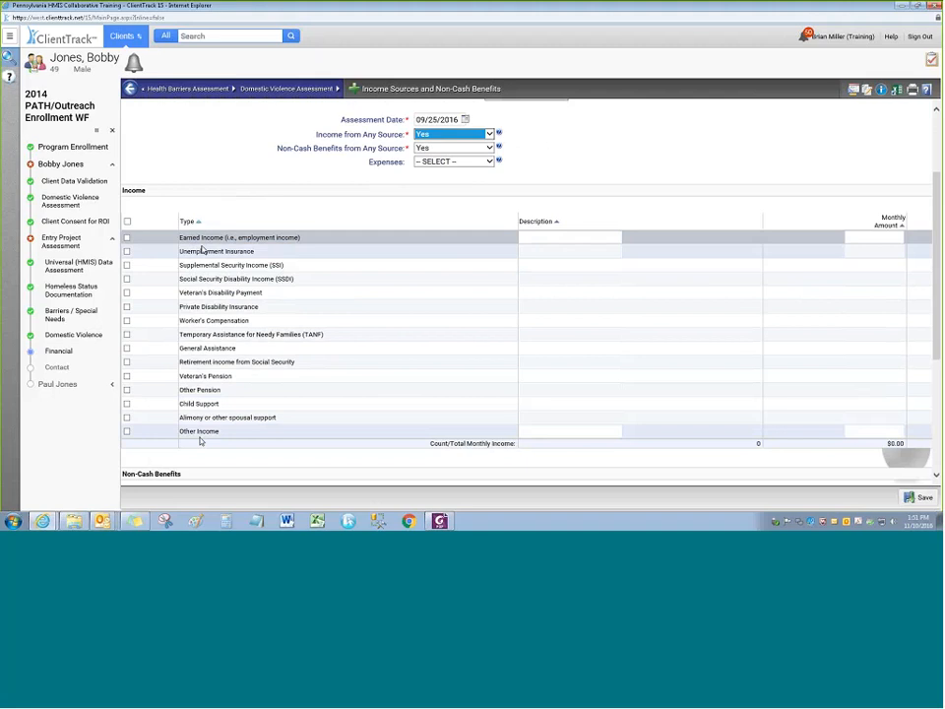
scroll(200, 442, down, 2)
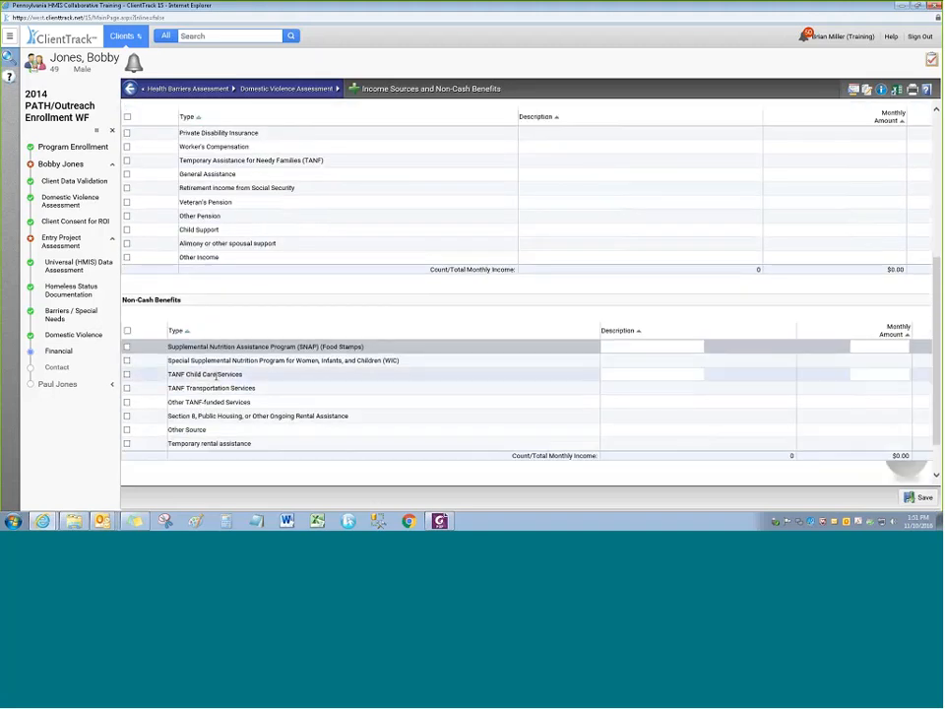
scroll(242, 444, up, 2)
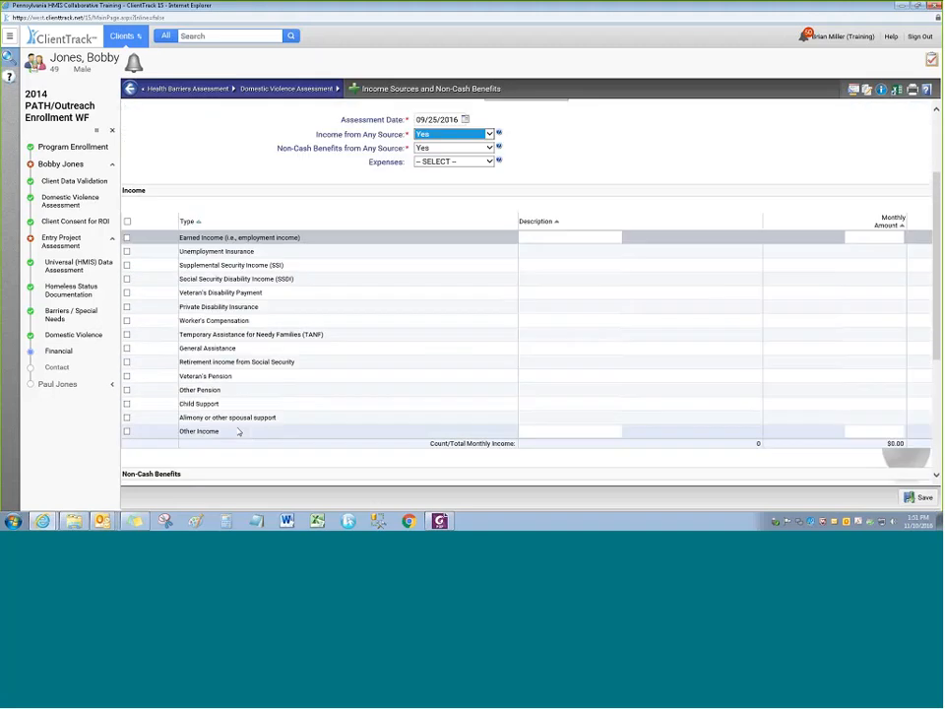
Add SSDI income of $300.00 monthly and SNAP food stamps as a non-cash benefit
click(300, 239)
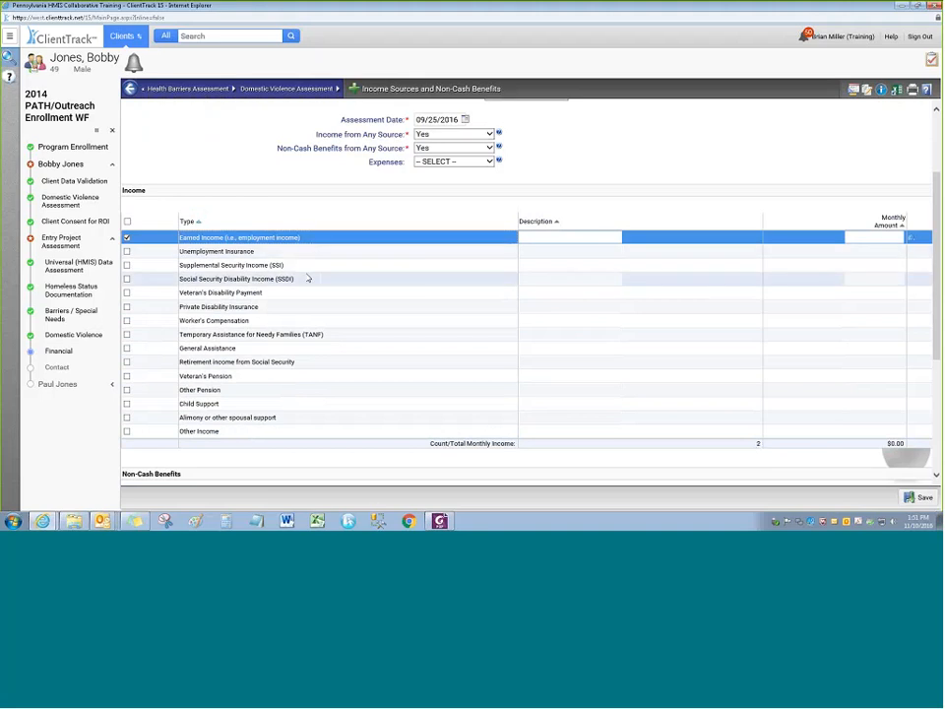
click(309, 278)
click(865, 238)
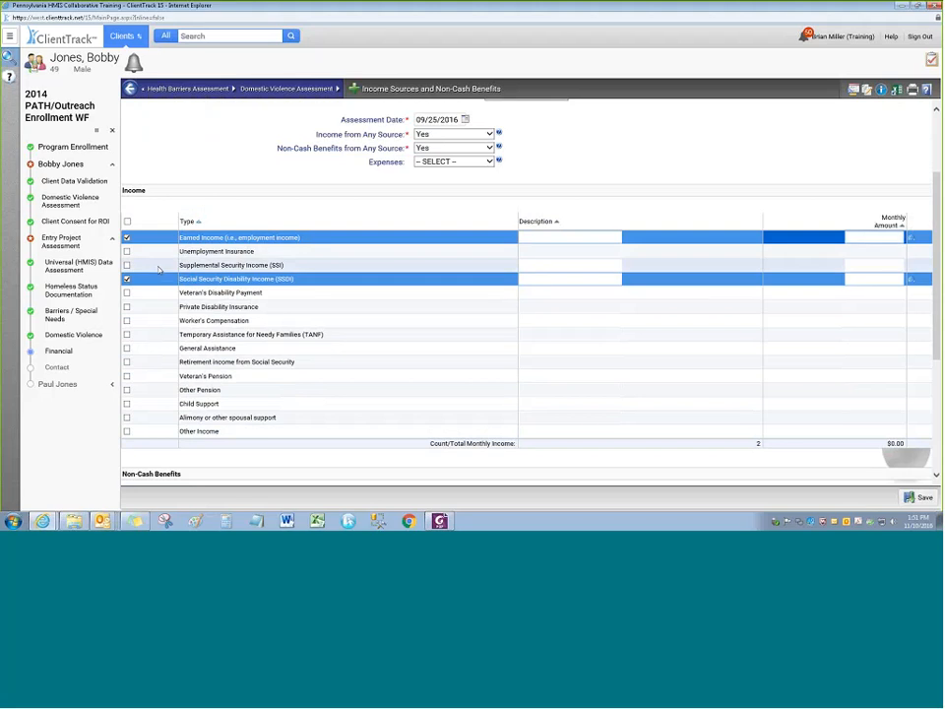
click(126, 238)
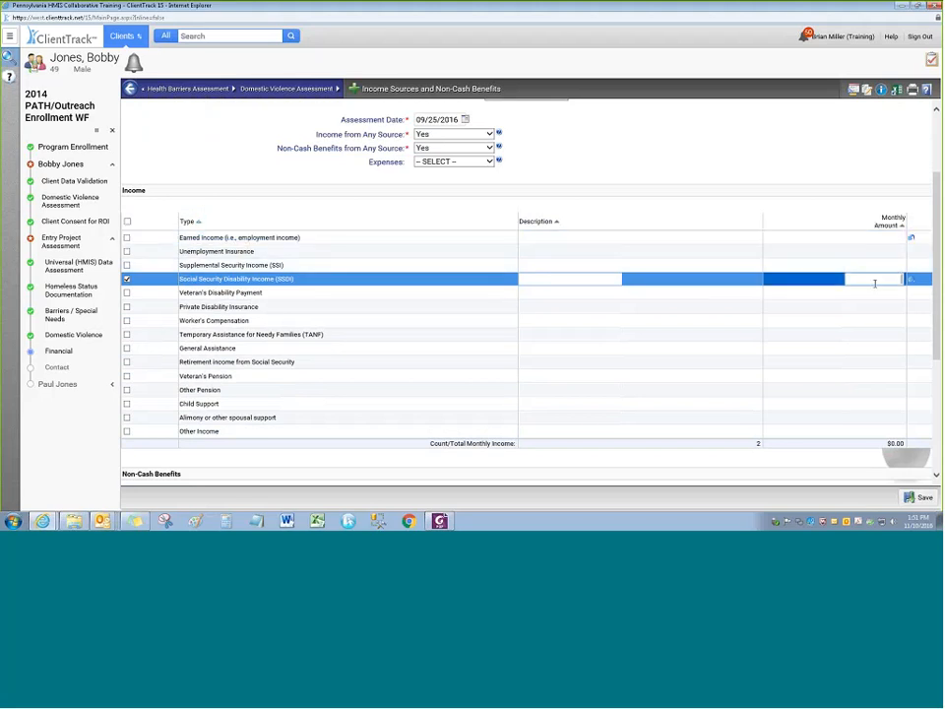
text(300.00)
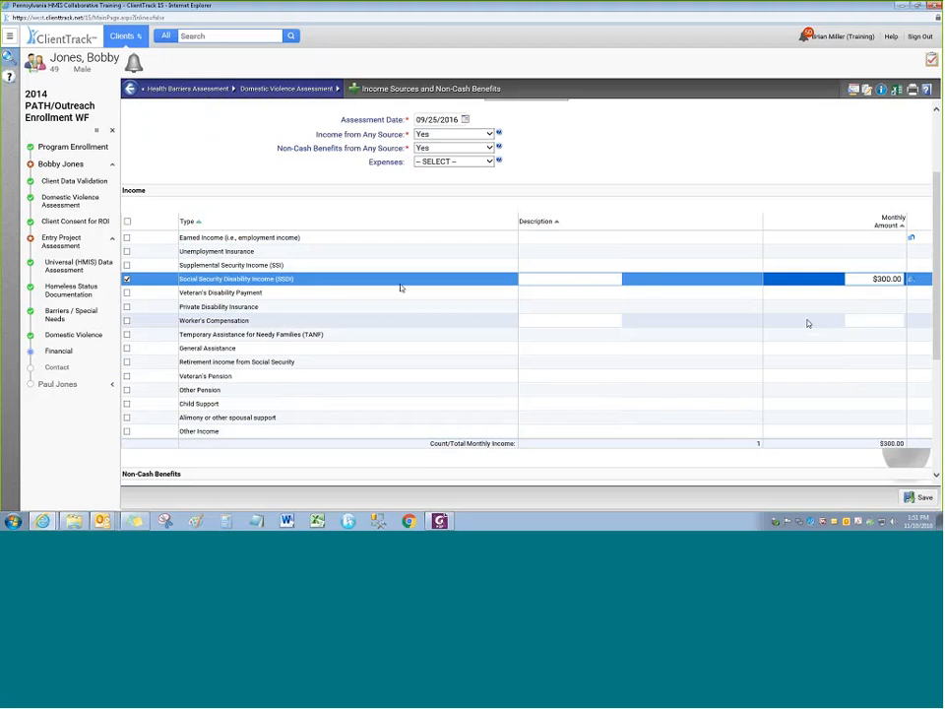
scroll(401, 287, down, 5)
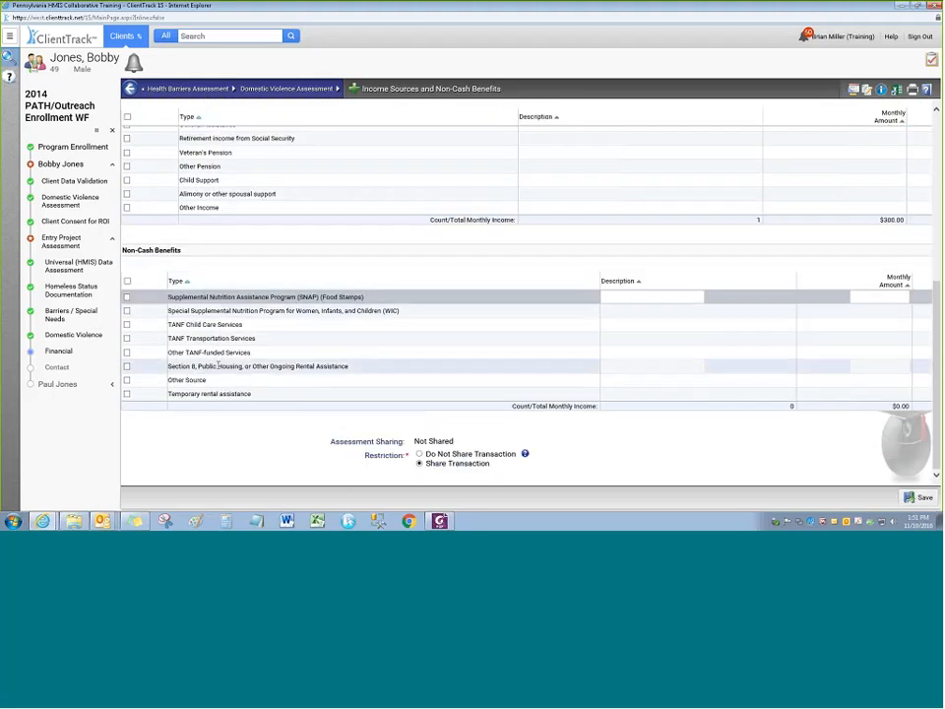
click(127, 297)
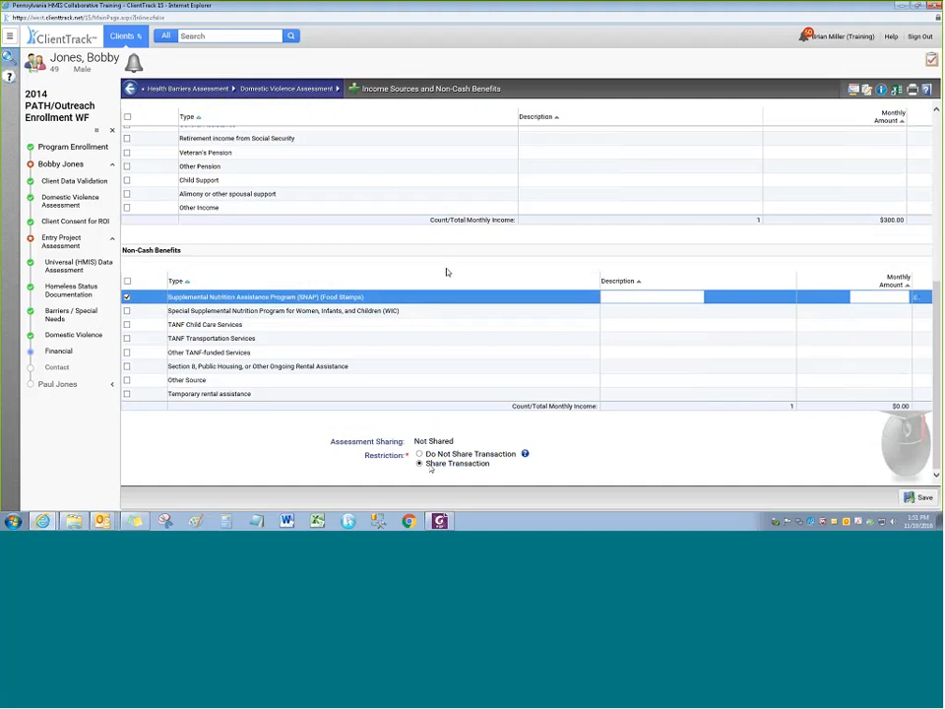
scroll(448, 276, up, 5)
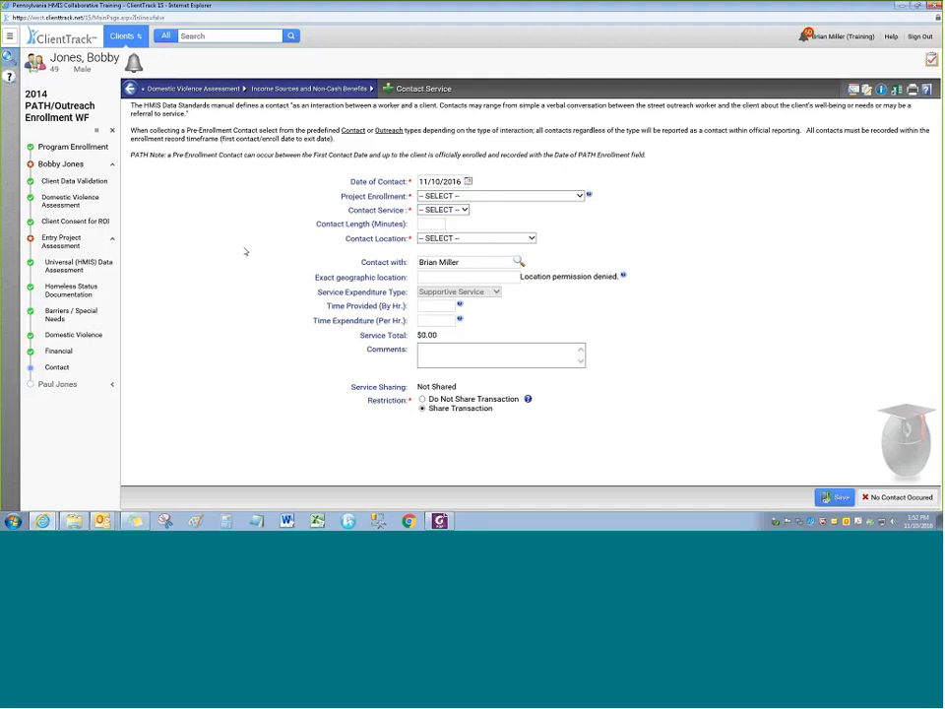
Log a Street Outreach Contact at a place not meant for habitation, marked Do Not Share
click(579, 196)
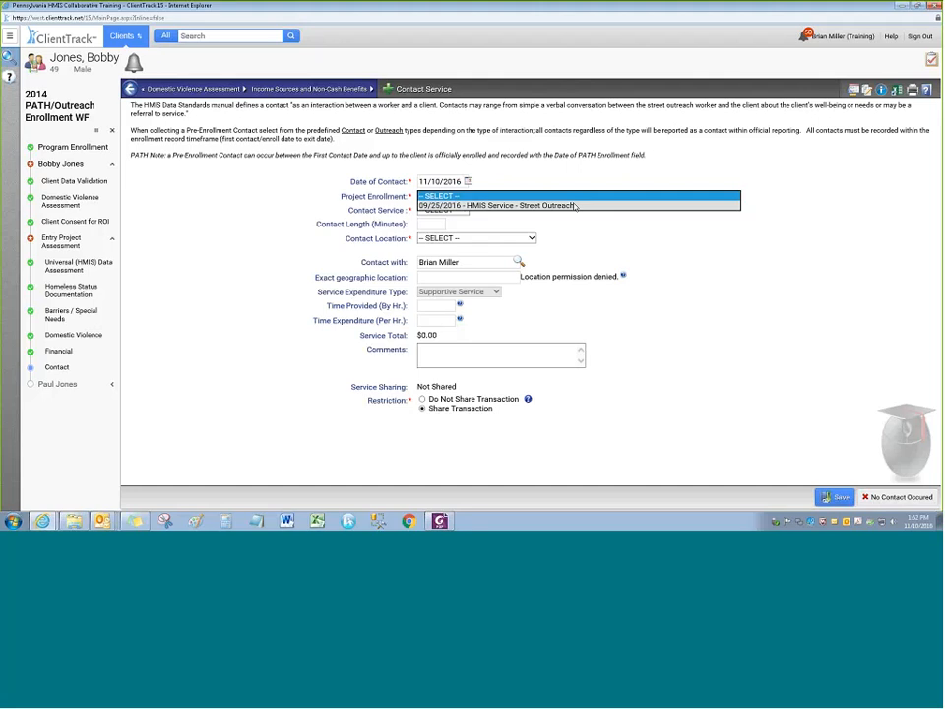
click(575, 206)
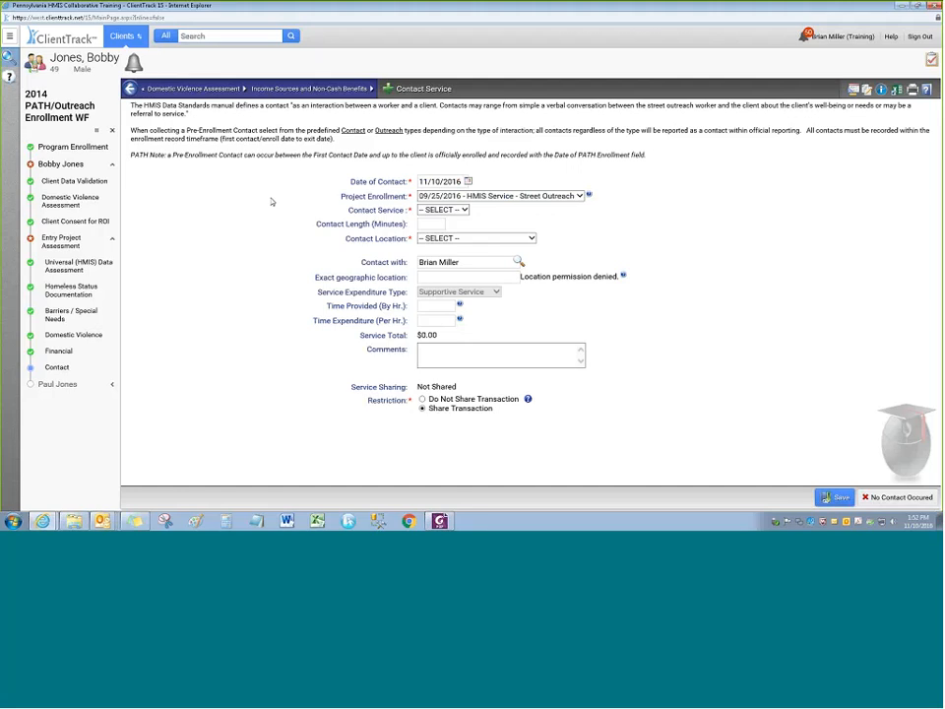
click(443, 210)
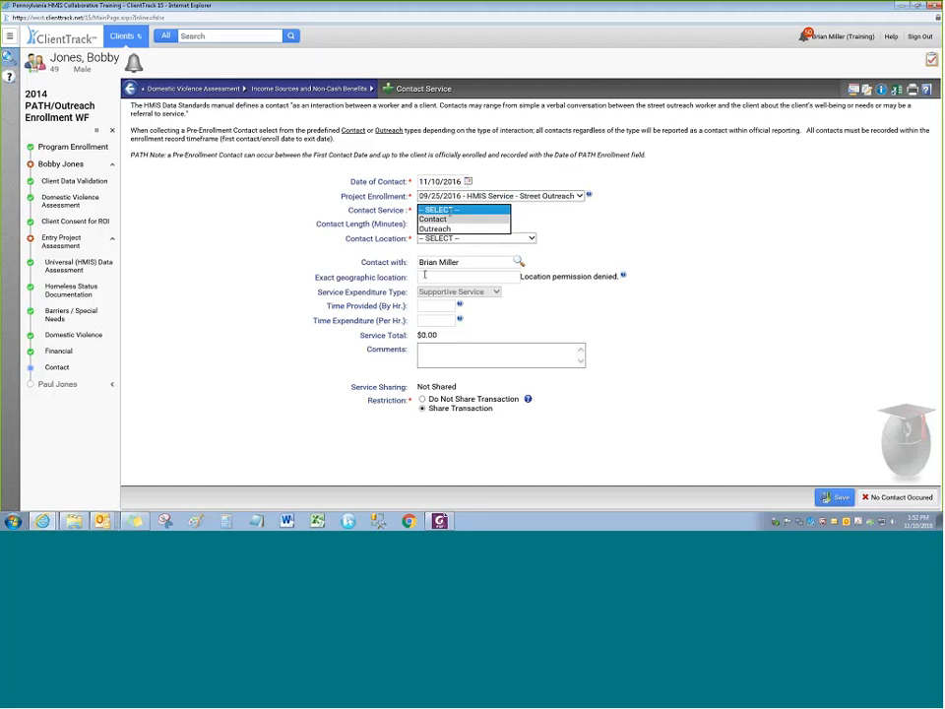
click(433, 219)
click(475, 238)
click(463, 249)
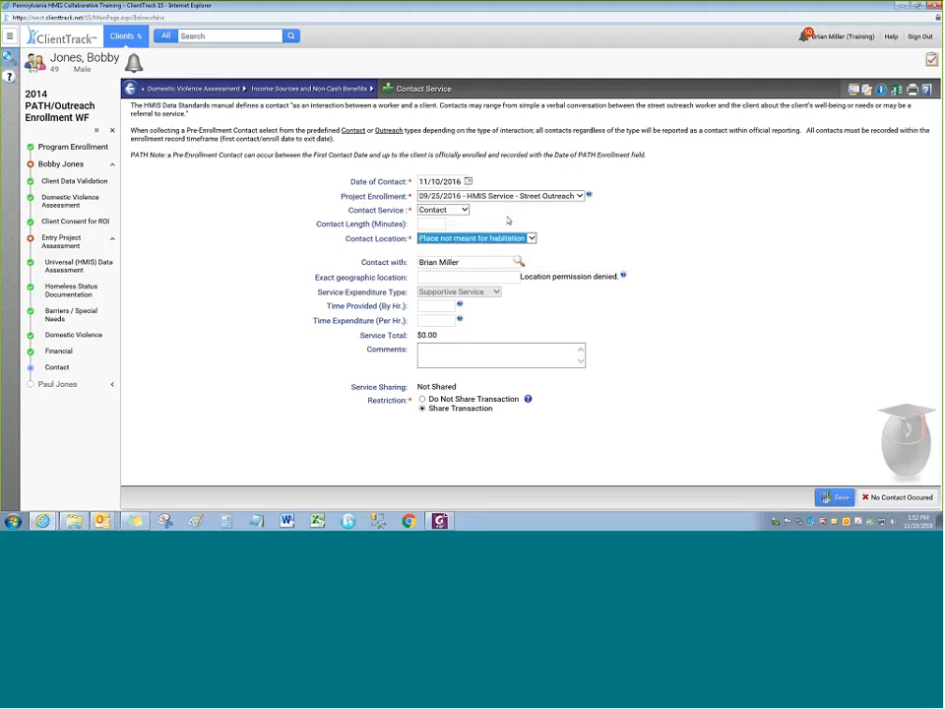
click(433, 400)
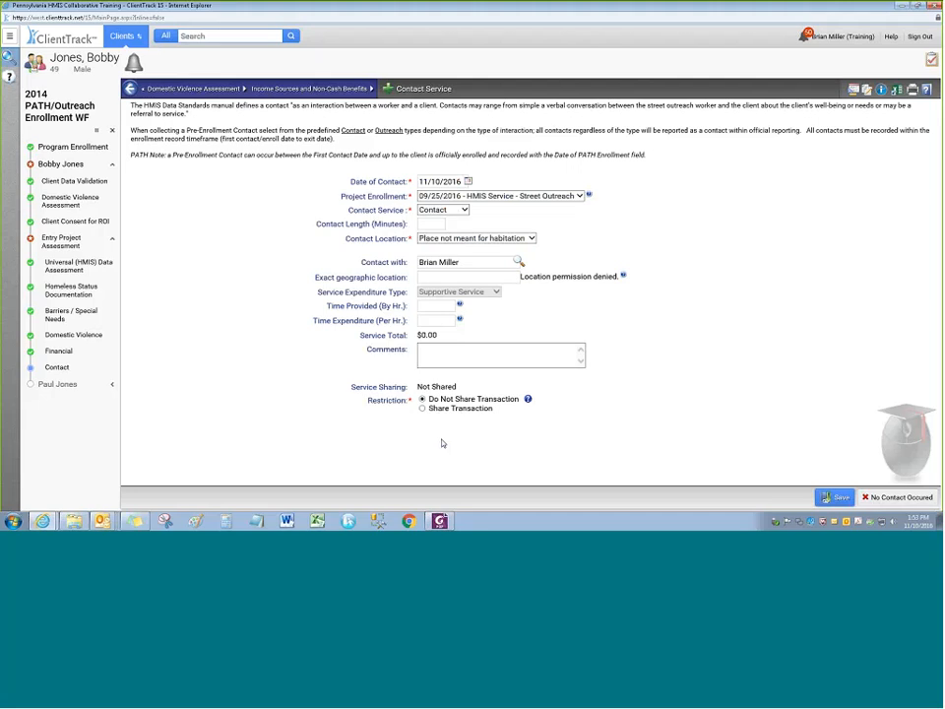
Date the contact 09/25/2016 and save it
click(468, 182)
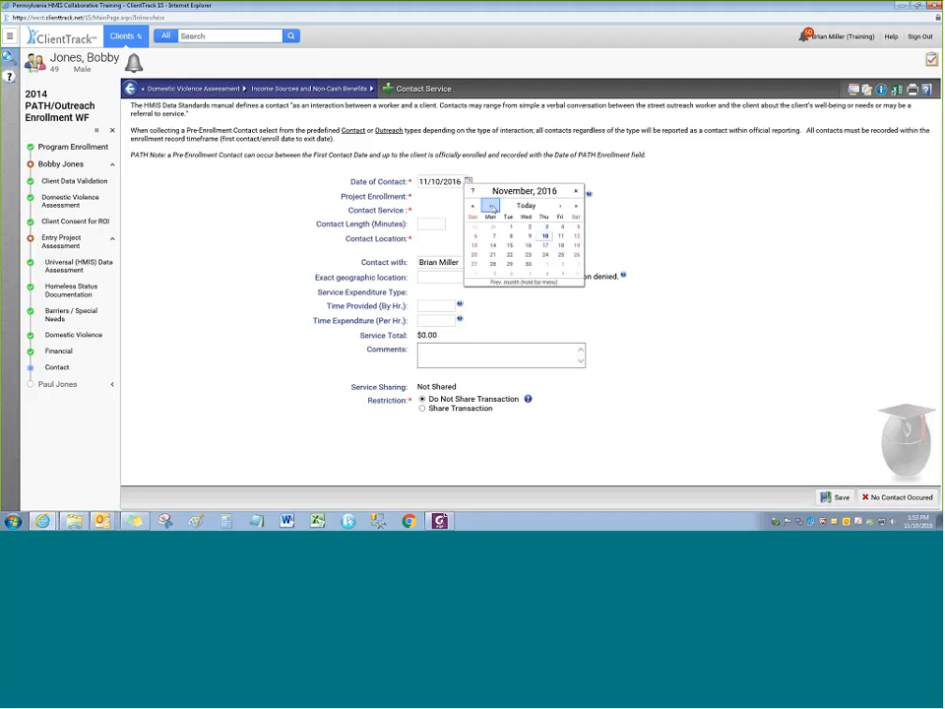
click(490, 206)
click(490, 206)
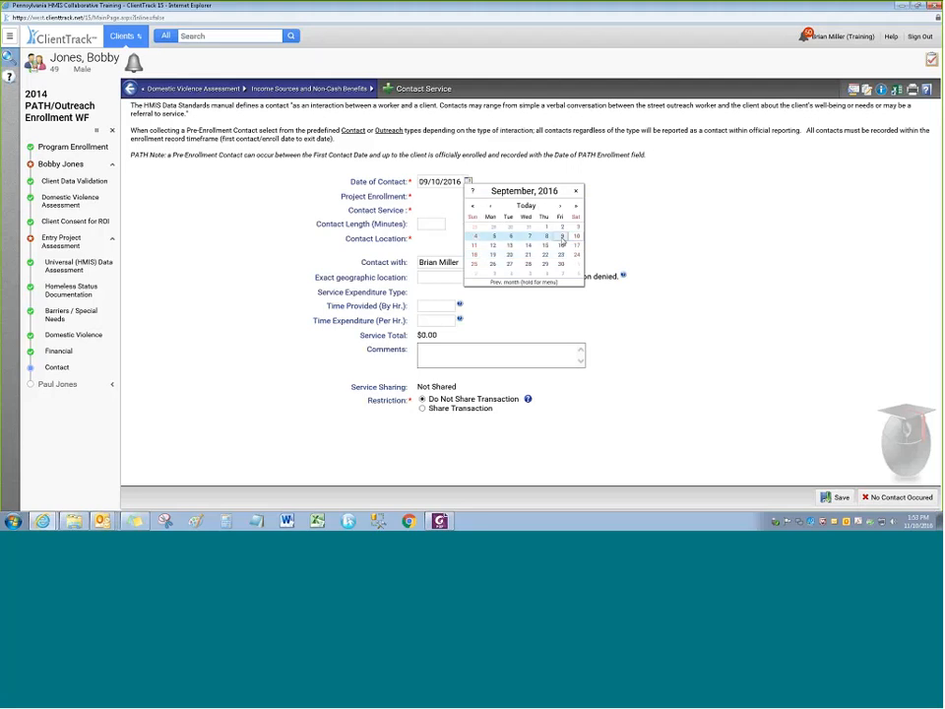
click(473, 264)
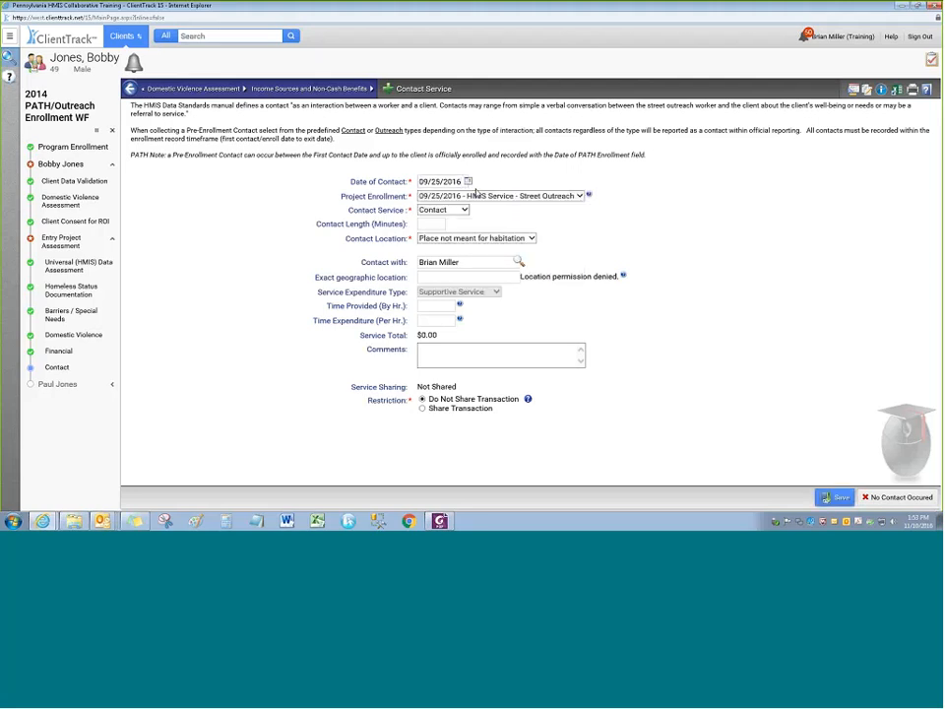
click(830, 504)
Save the contact, then record the member as White, not disabled, not a veteran, not a DV survivor
click(838, 497)
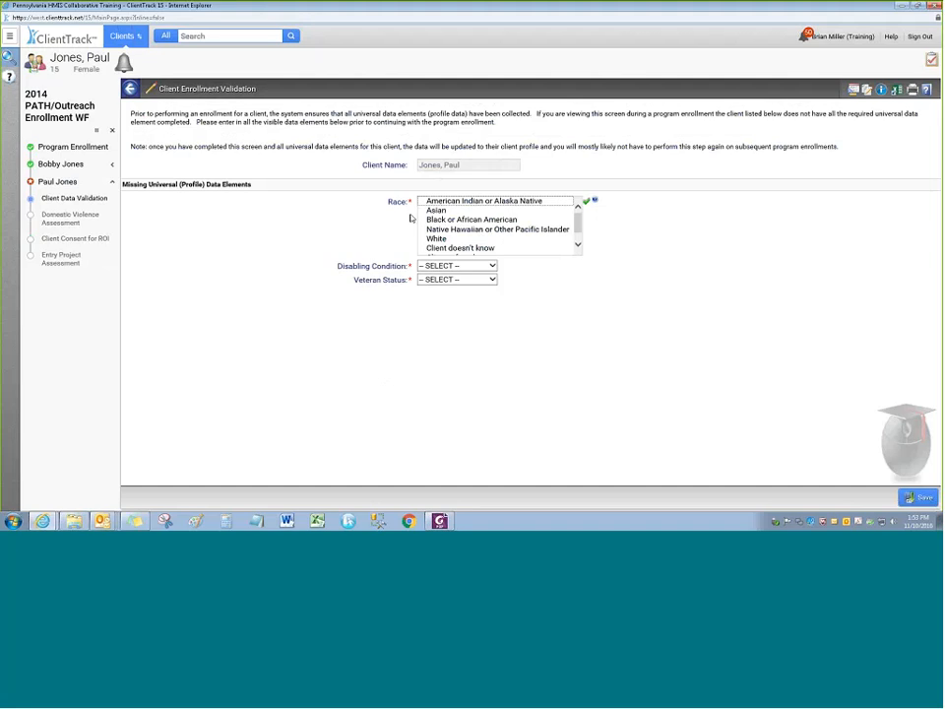
click(436, 239)
click(457, 266)
click(439, 287)
click(441, 280)
click(439, 302)
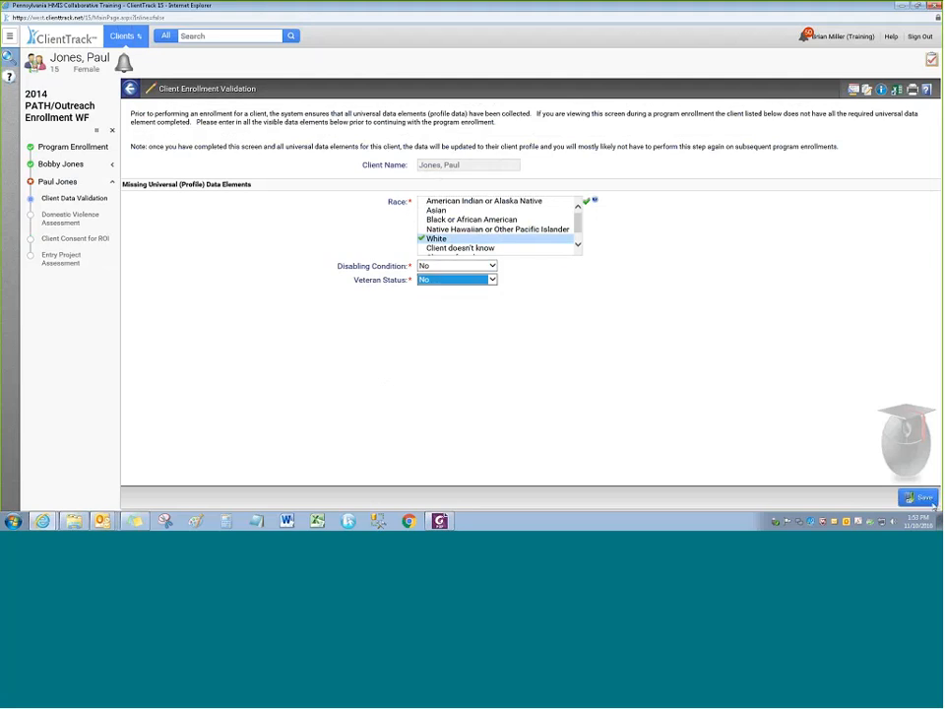
click(929, 500)
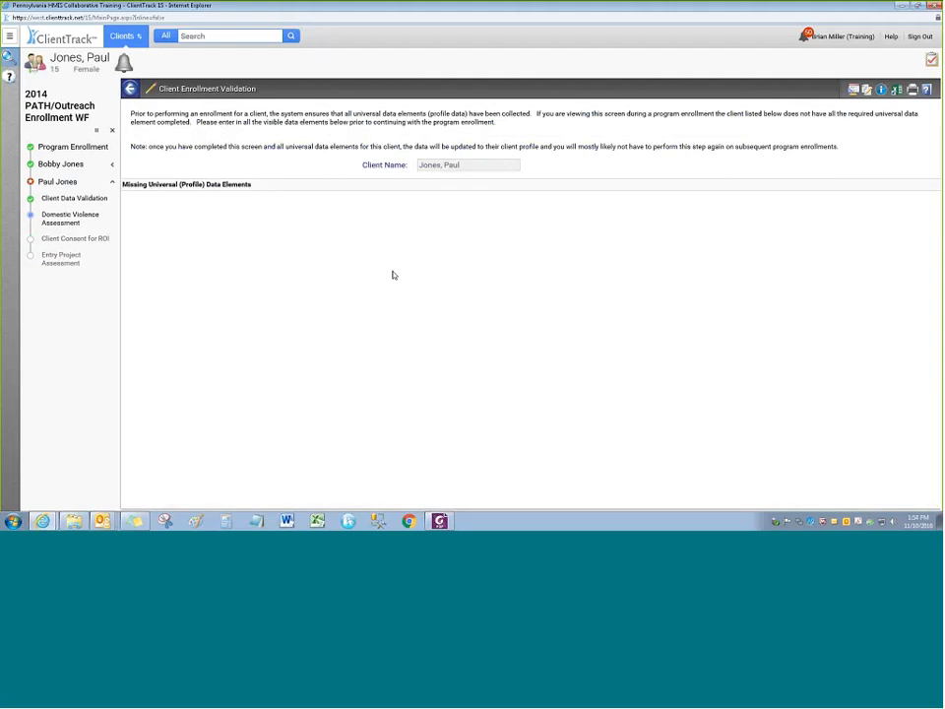
click(422, 221)
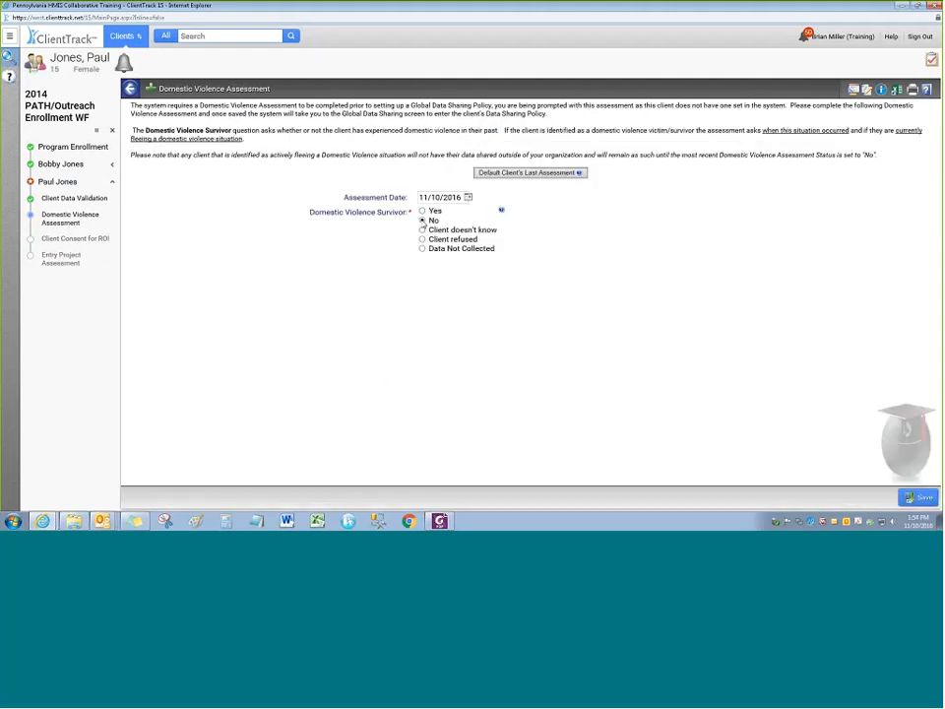
Save the domestic violence assessment, then save the consent form with Data Sharing Level No Data Sharing
click(924, 497)
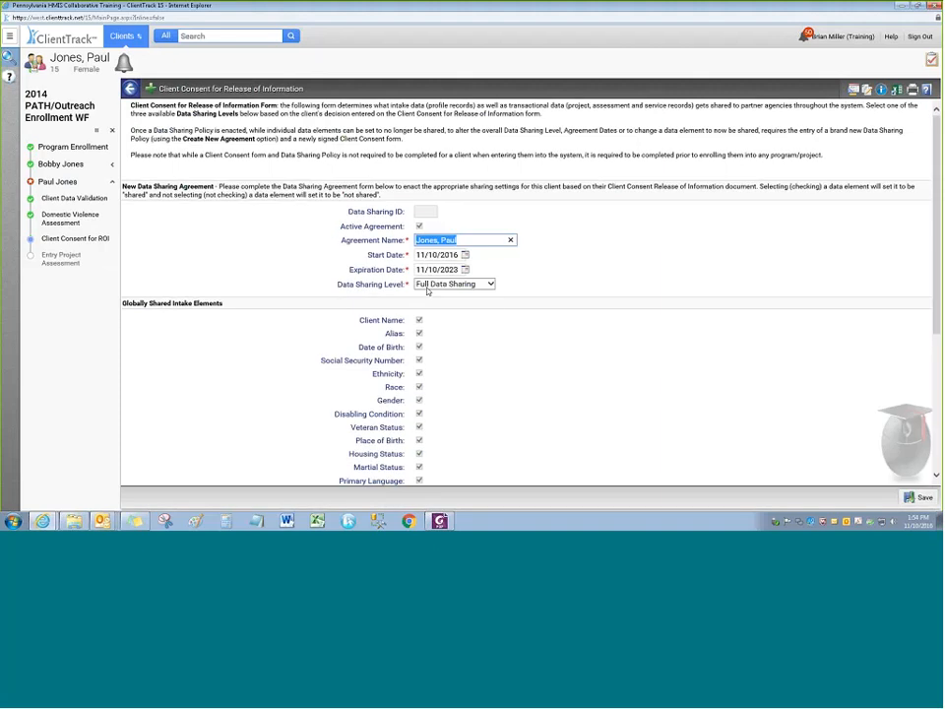
click(428, 286)
click(443, 303)
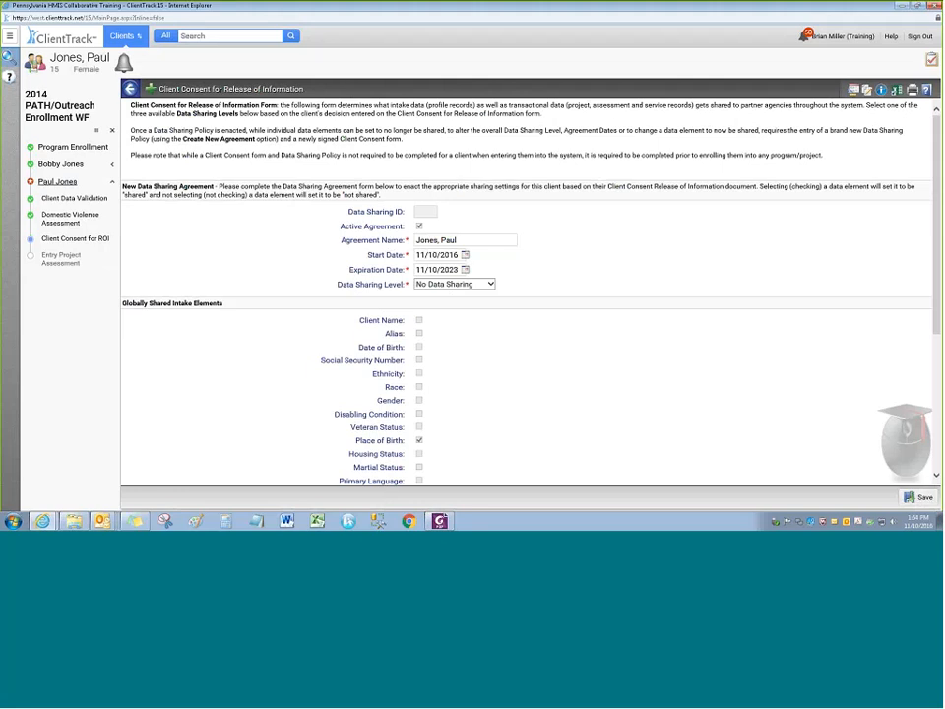
scroll(509, 323, down, 3)
scroll(510, 304, up, 3)
scroll(557, 302, down, 3)
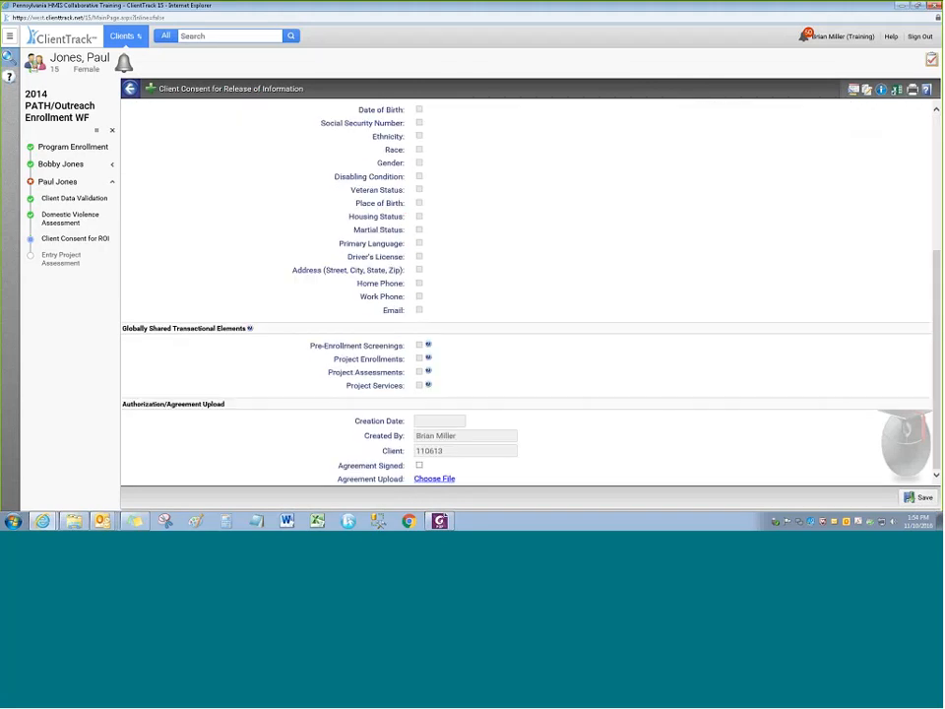
click(921, 498)
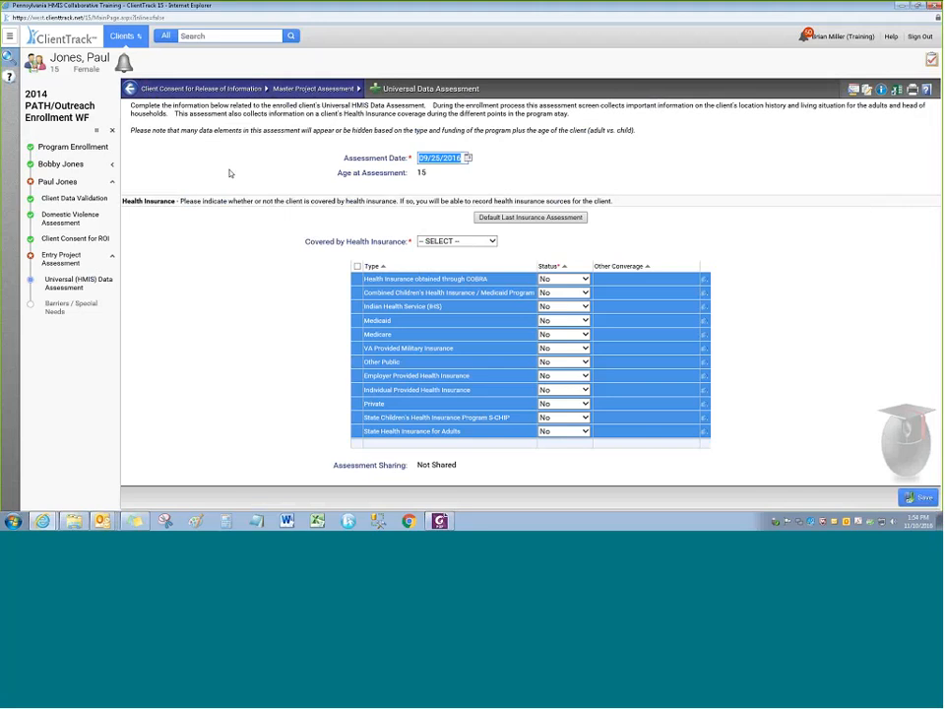
Answer Yes for health insurance coverage on the Universal Data Assessment
click(288, 173)
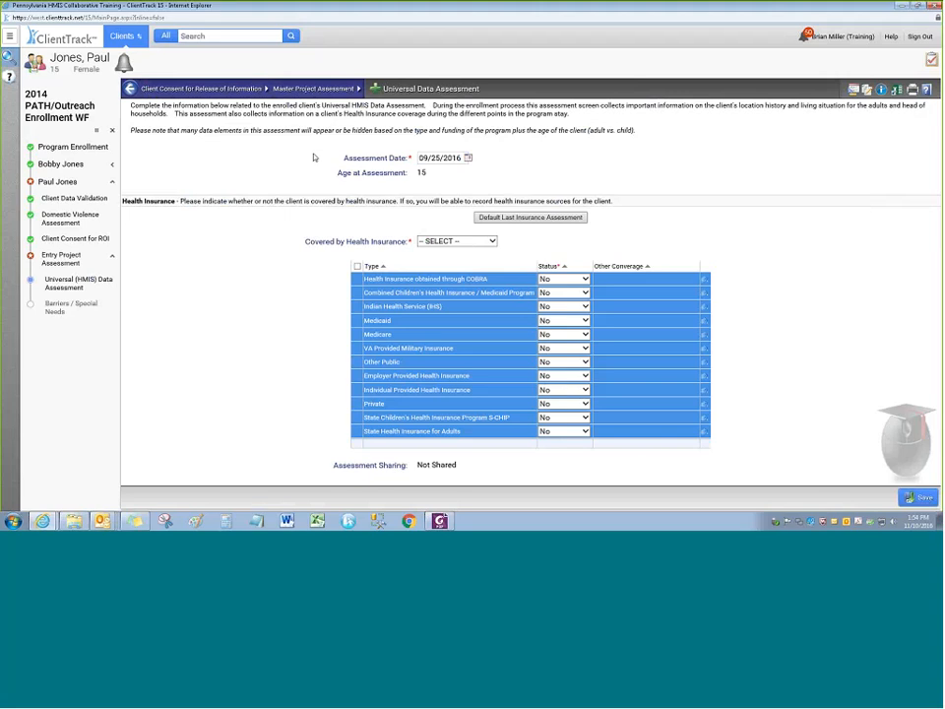
click(443, 241)
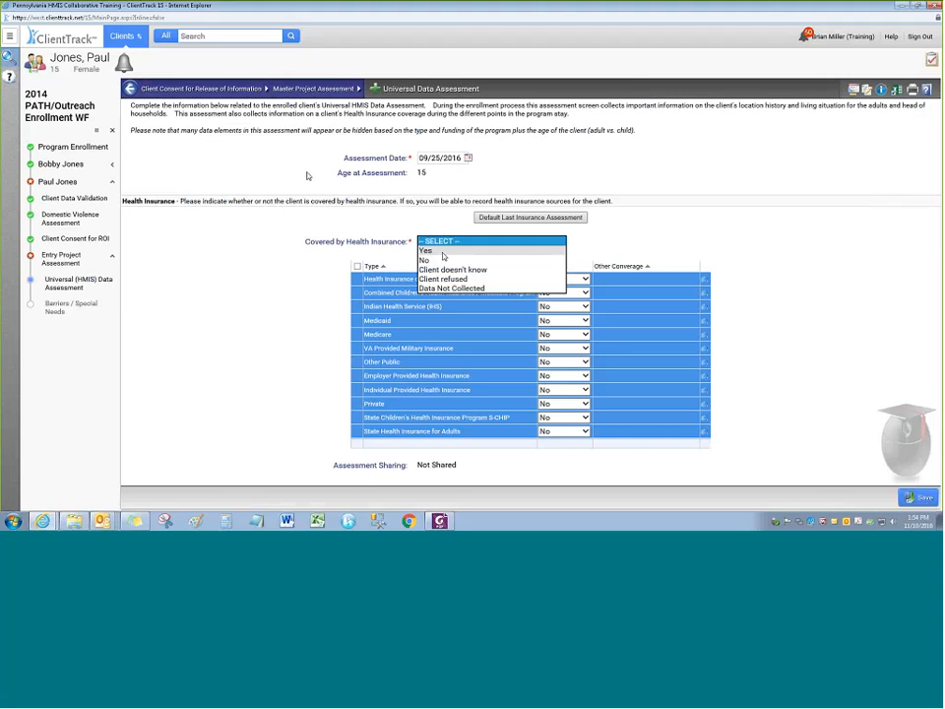
click(443, 259)
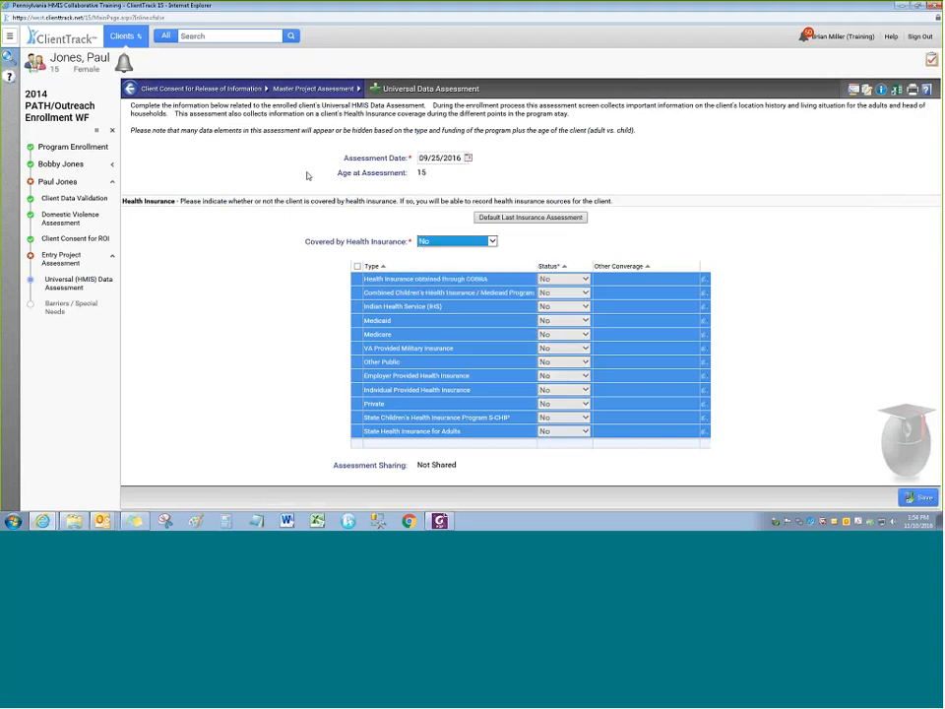
click(315, 252)
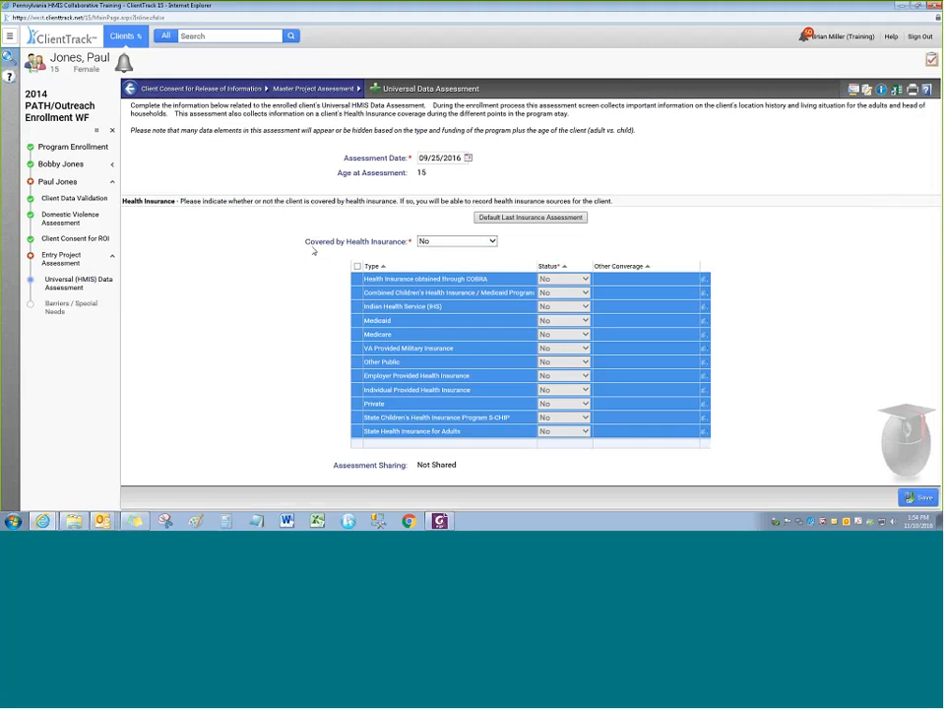
click(441, 241)
click(443, 230)
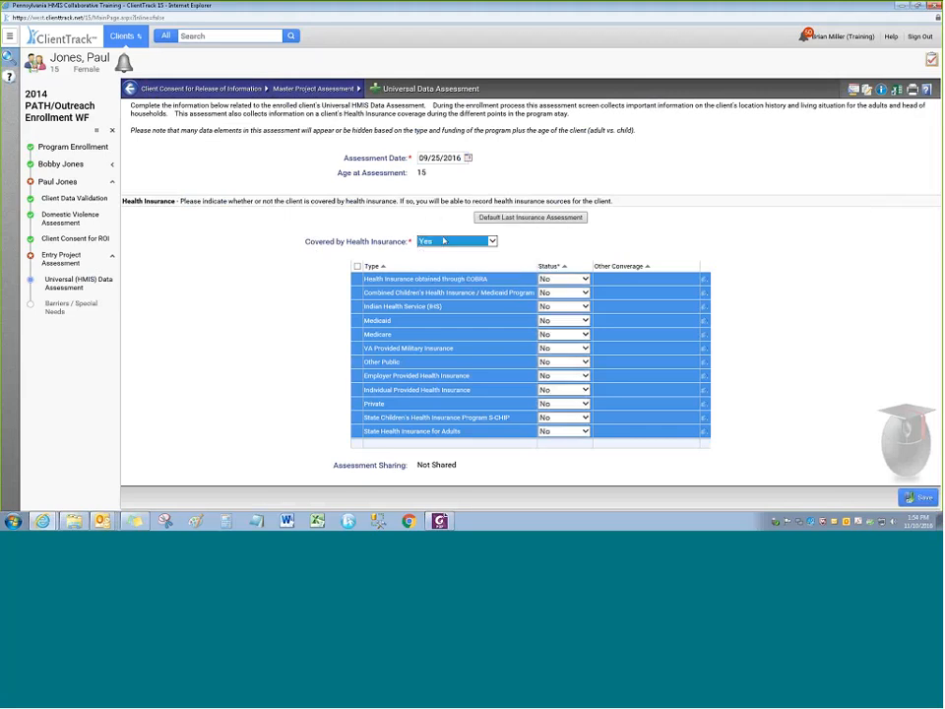
Set Medicare and Other Public to Yes, note 'Other type' as other coverage, and save
click(557, 335)
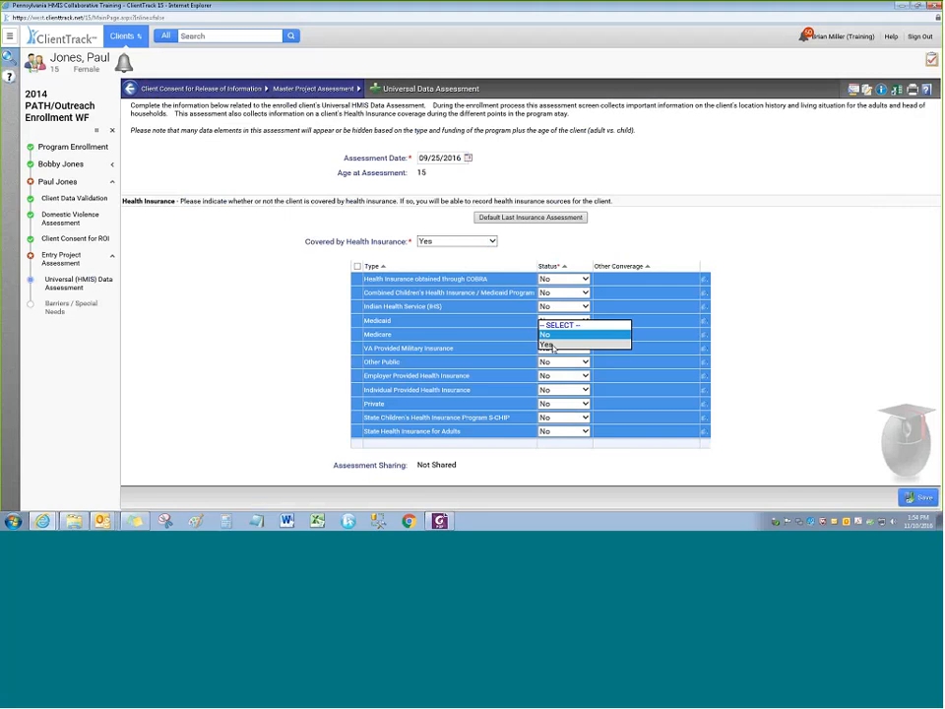
click(553, 346)
click(524, 351)
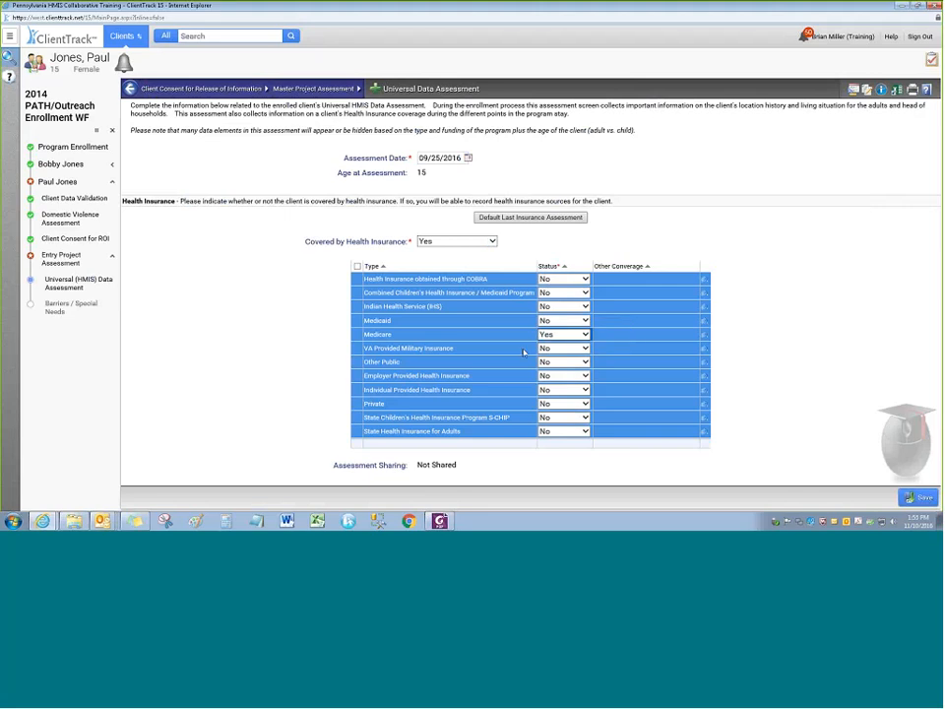
click(563, 362)
click(557, 374)
click(605, 361)
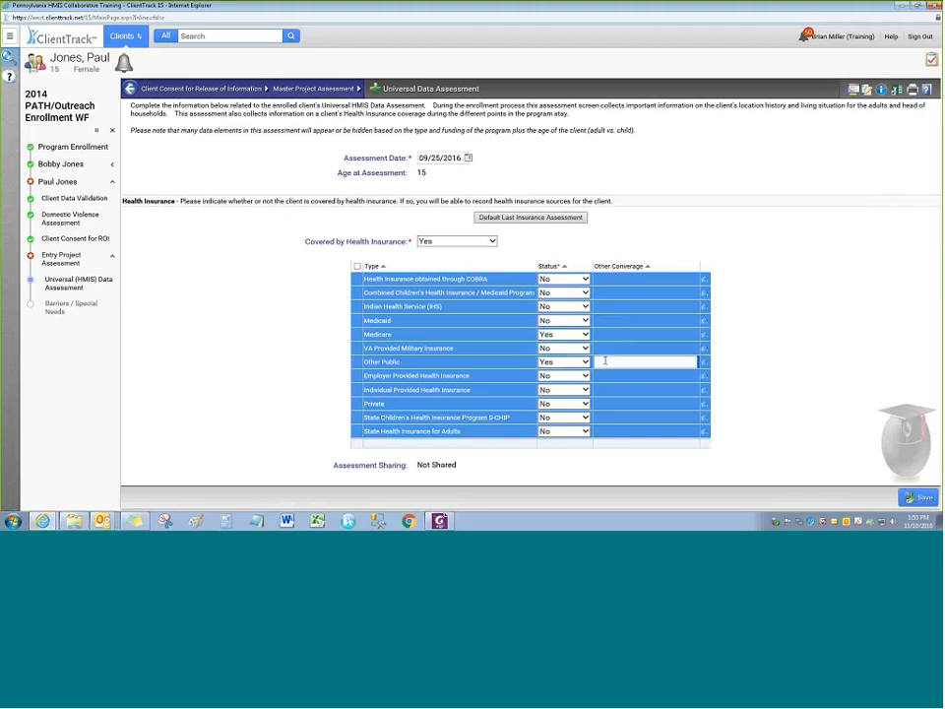
text(Other type)
click(918, 499)
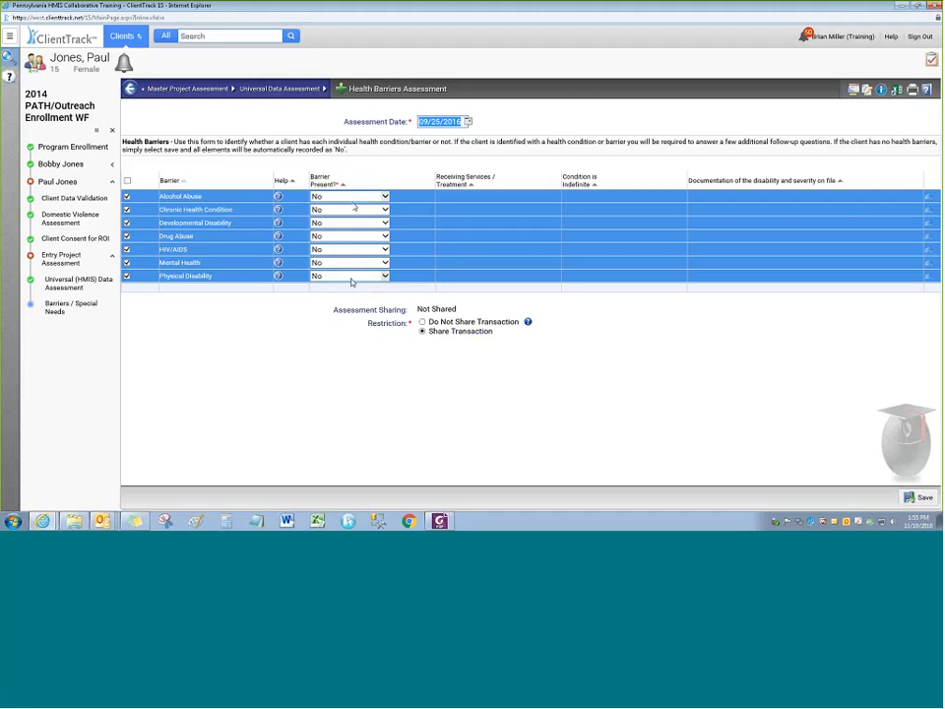
Save Health Barriers with all barriers No, review the second member's completed steps, and finish the workflow
click(920, 498)
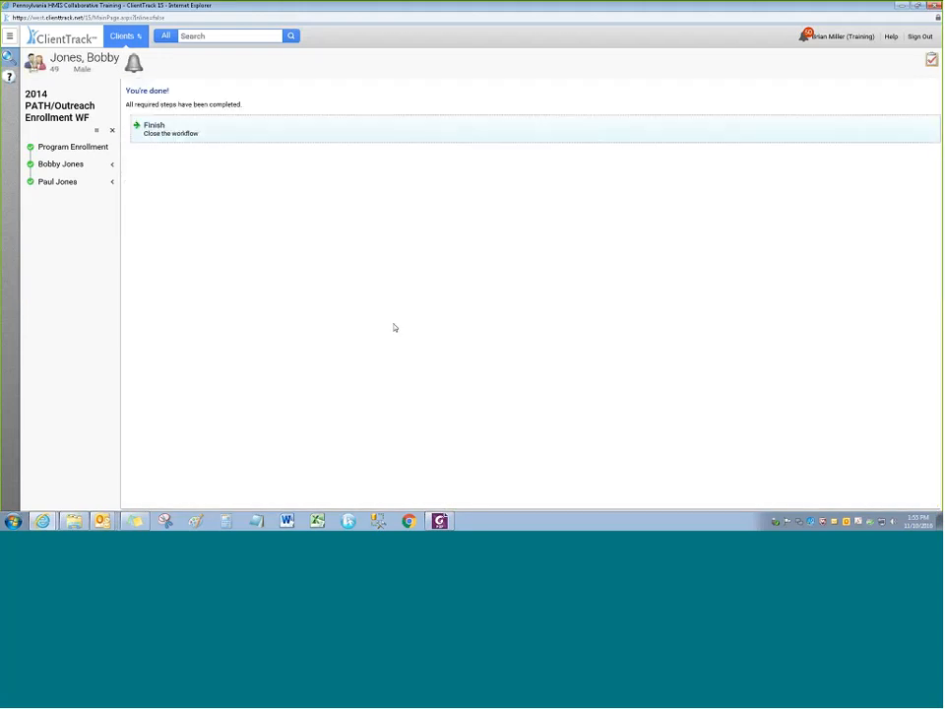
click(112, 182)
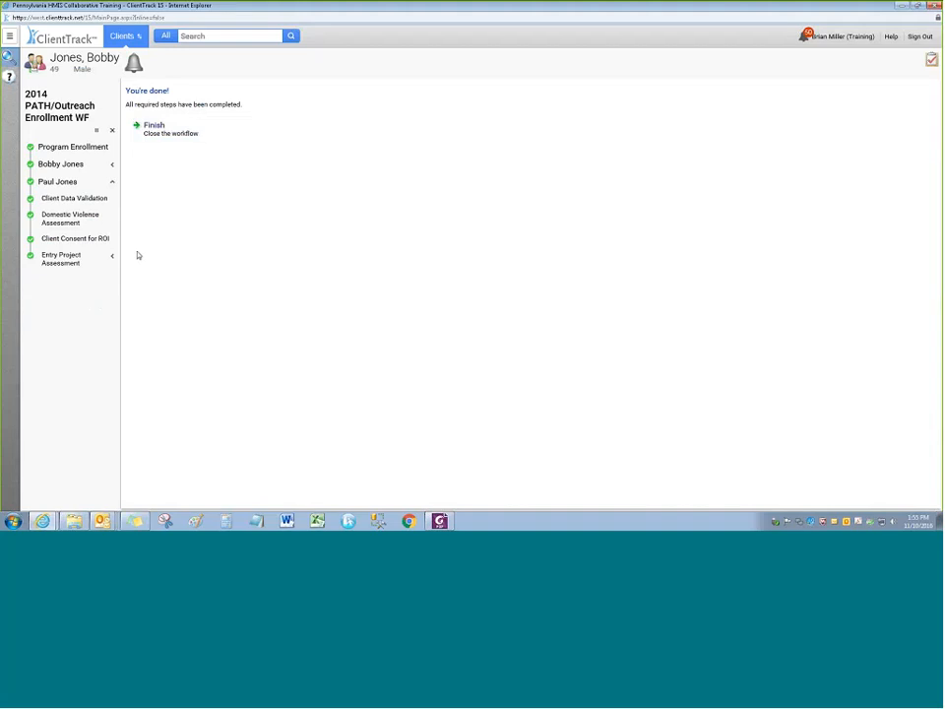
click(112, 257)
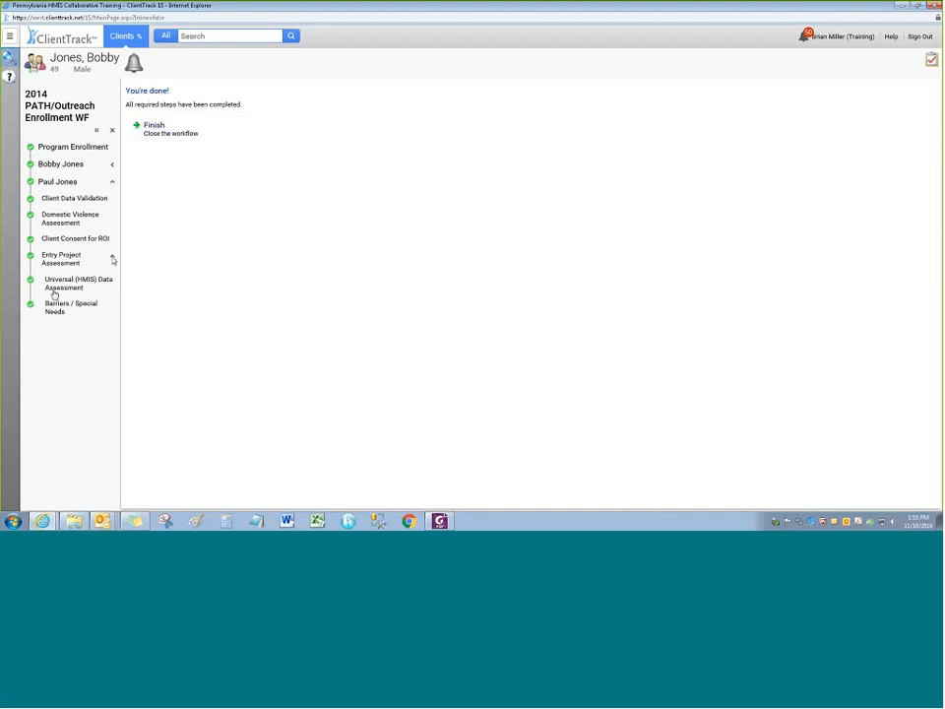
click(112, 257)
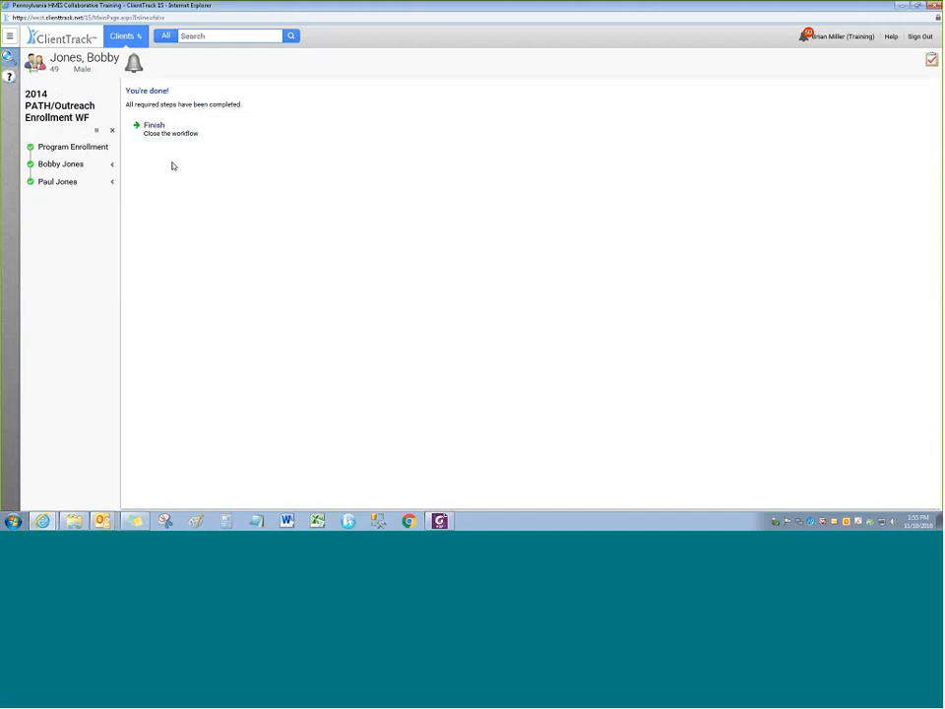
click(181, 132)
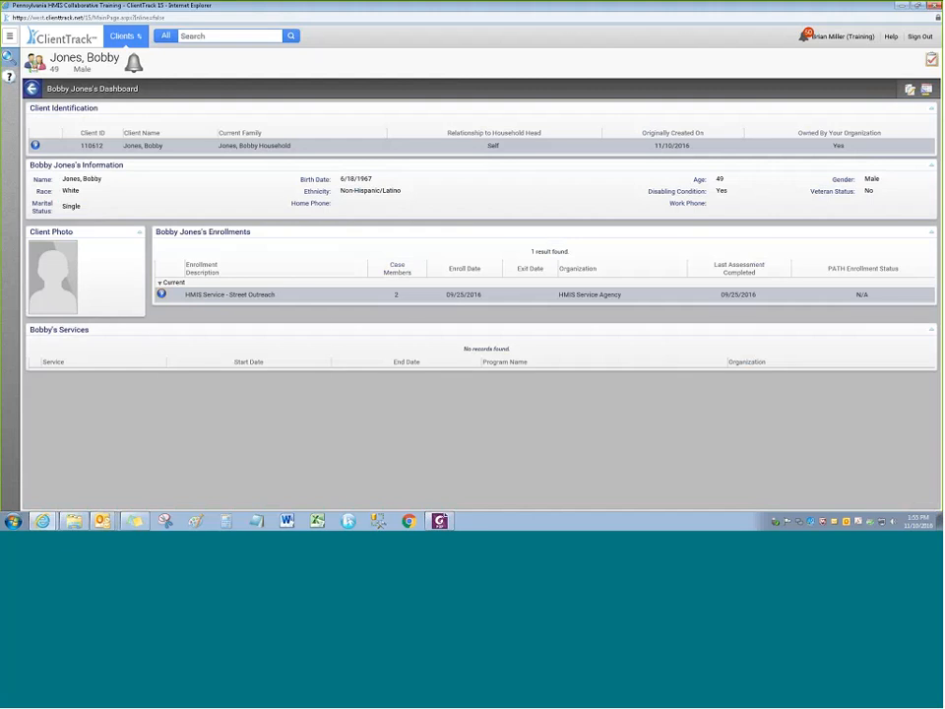
Check the Street Outreach enrollment's options, then go to Clients > Find/Add Client
click(162, 294)
click(161, 294)
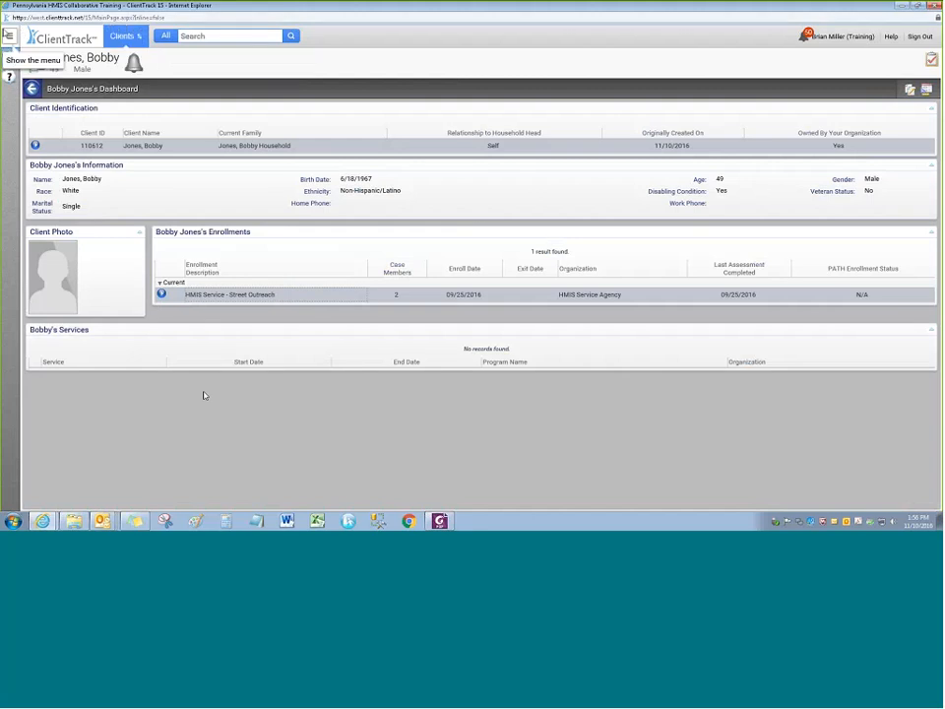
click(9, 35)
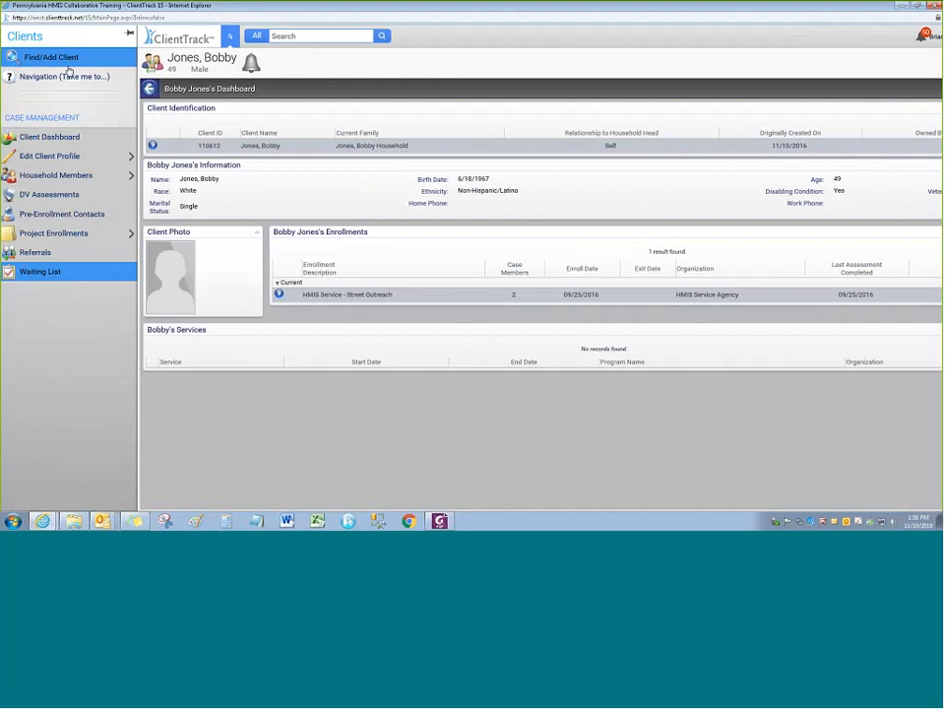
click(59, 57)
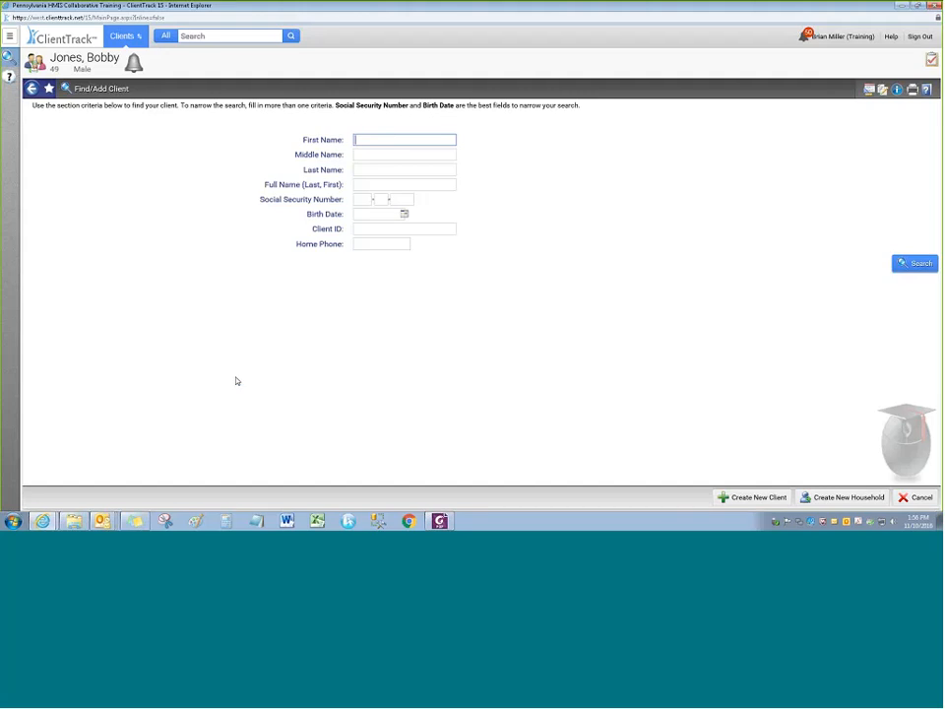
Search for the new client by first and last name, finding no existing record
key(Tab)
key(Tab)
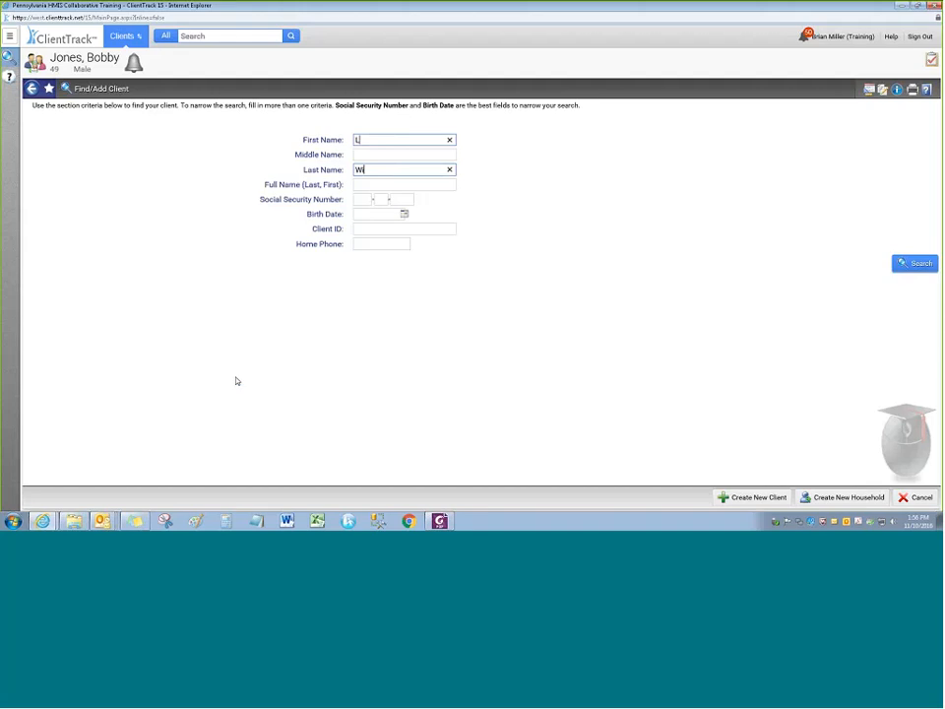
key(Return)
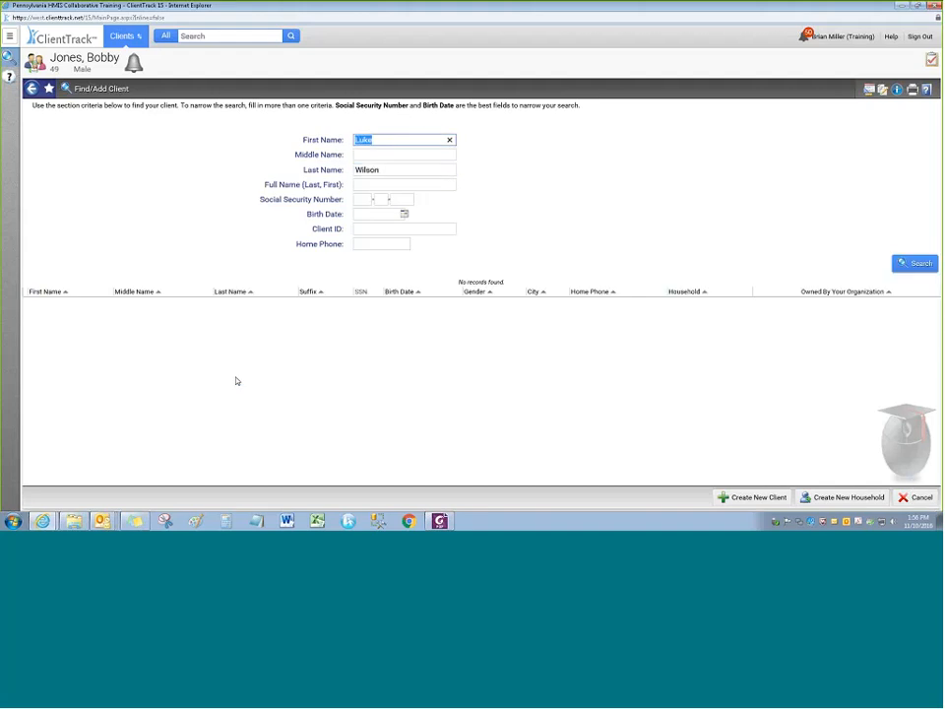
Create a new client record, advancing through the Create Client/Household workflow
click(751, 497)
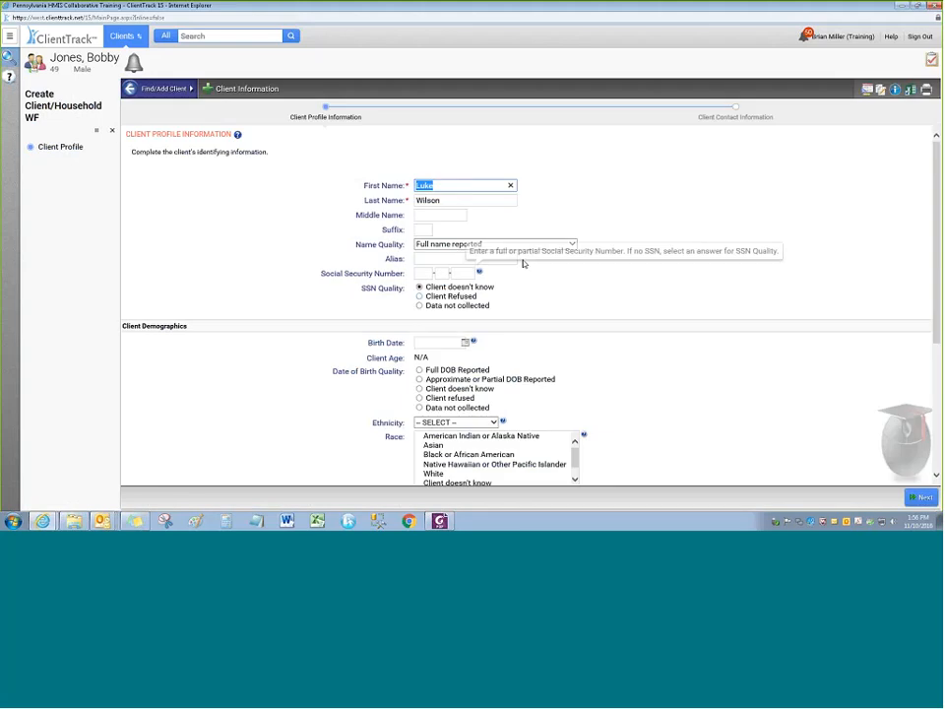
scroll(544, 321, down, 3)
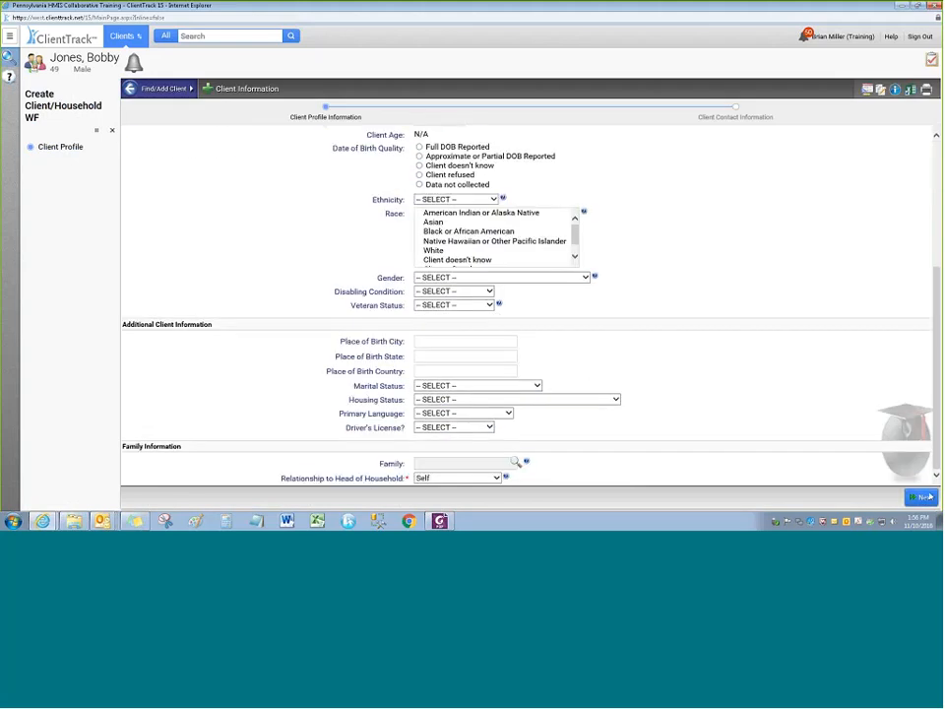
click(923, 497)
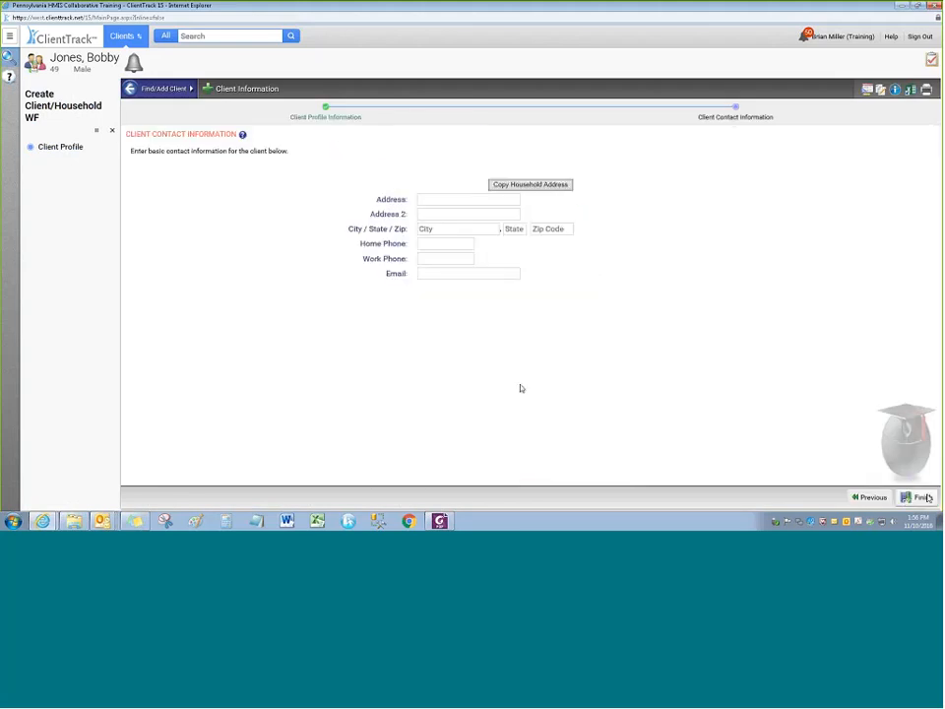
click(923, 498)
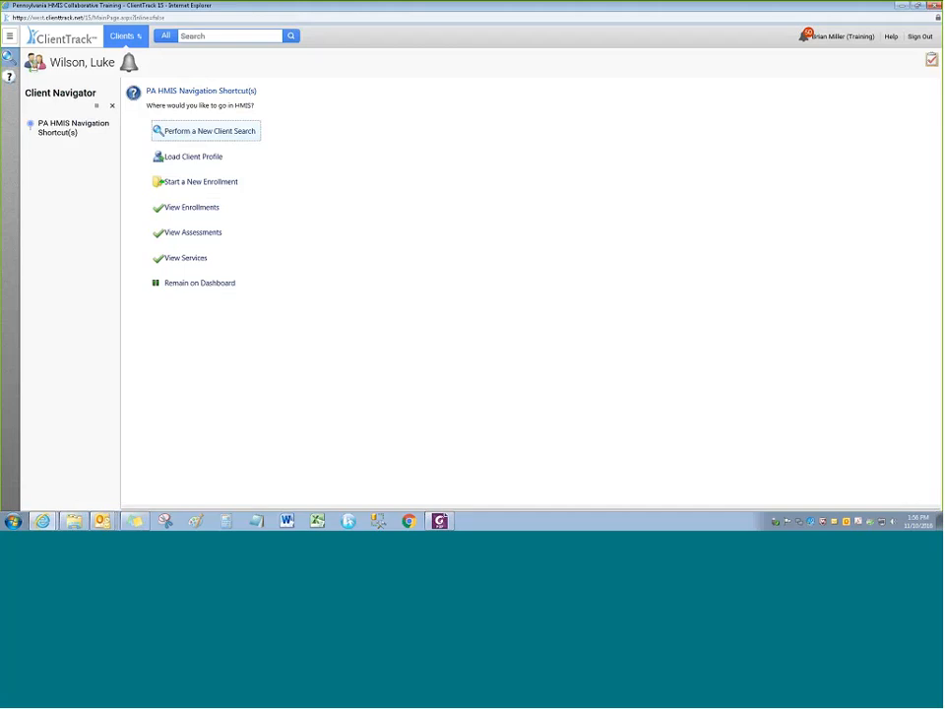
Start a new enrollment in PATH Supportive Services Program with Cameron County as county served
click(195, 185)
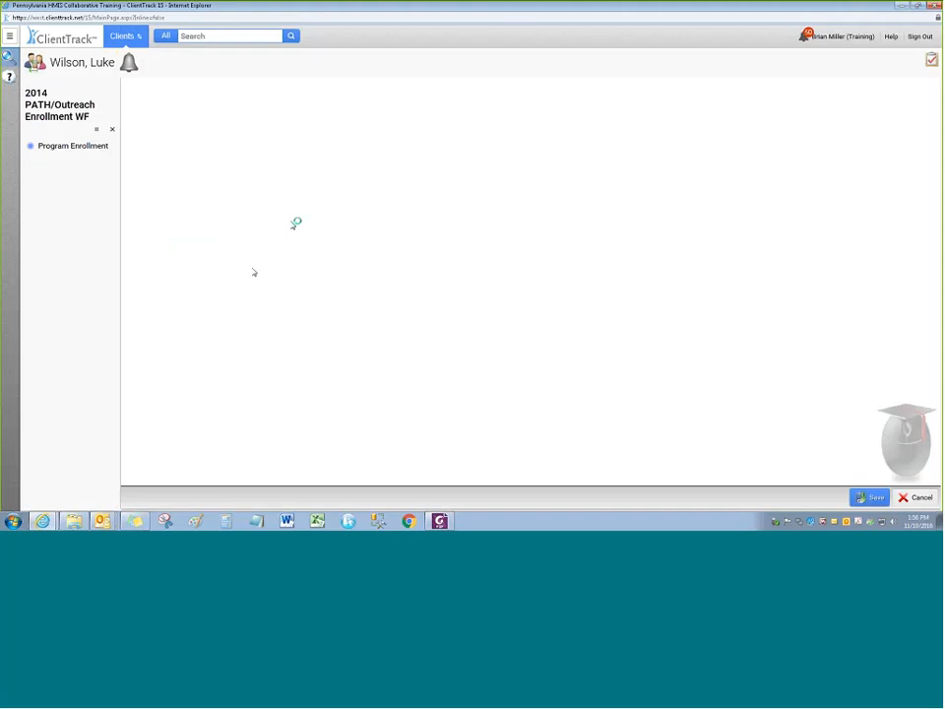
click(445, 155)
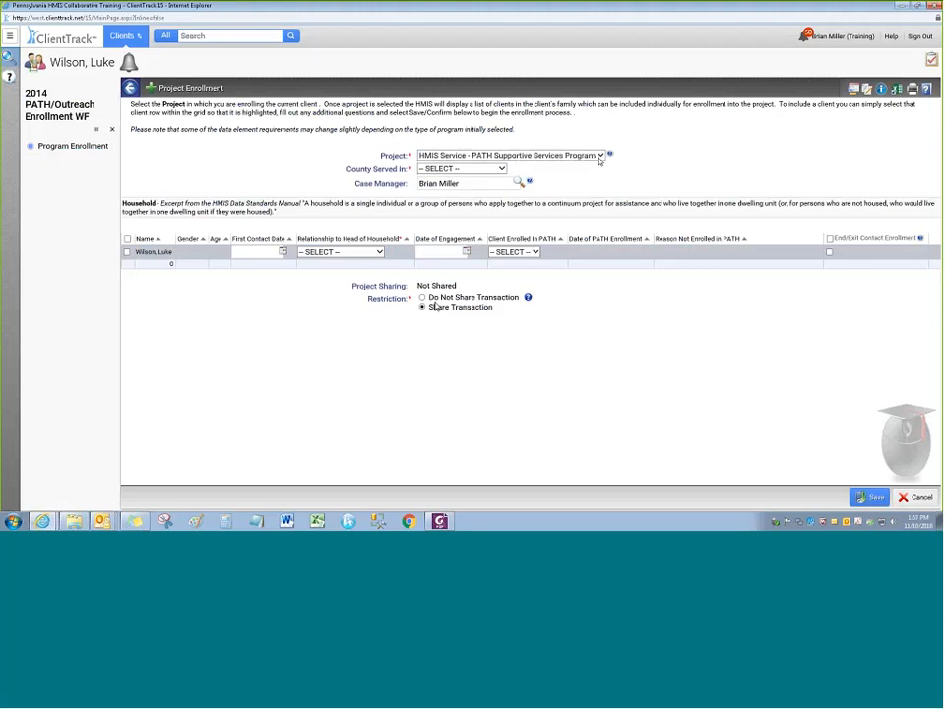
click(600, 157)
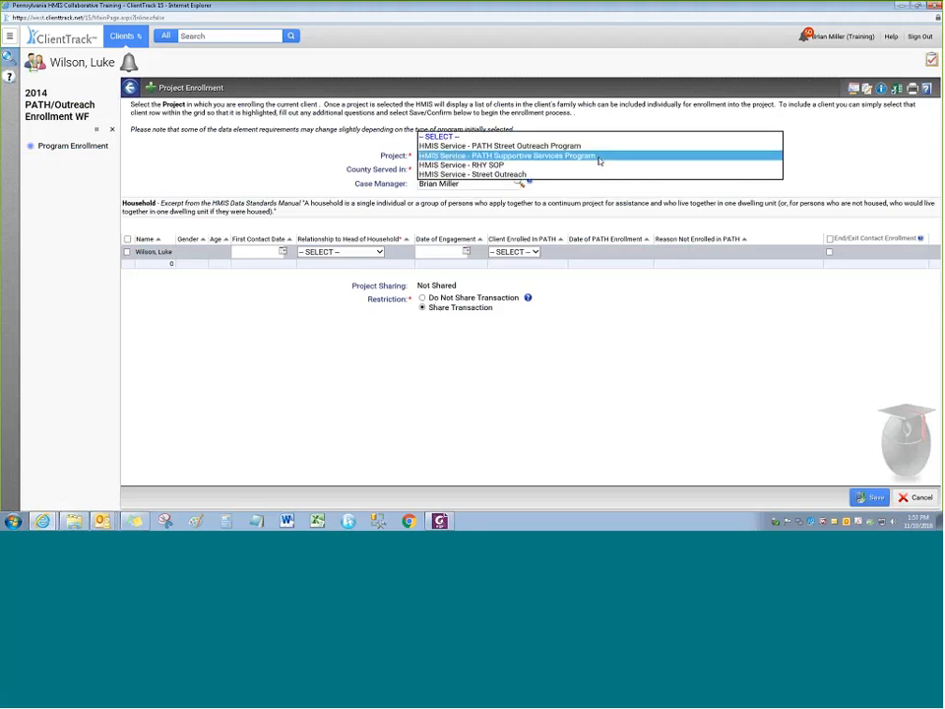
click(504, 157)
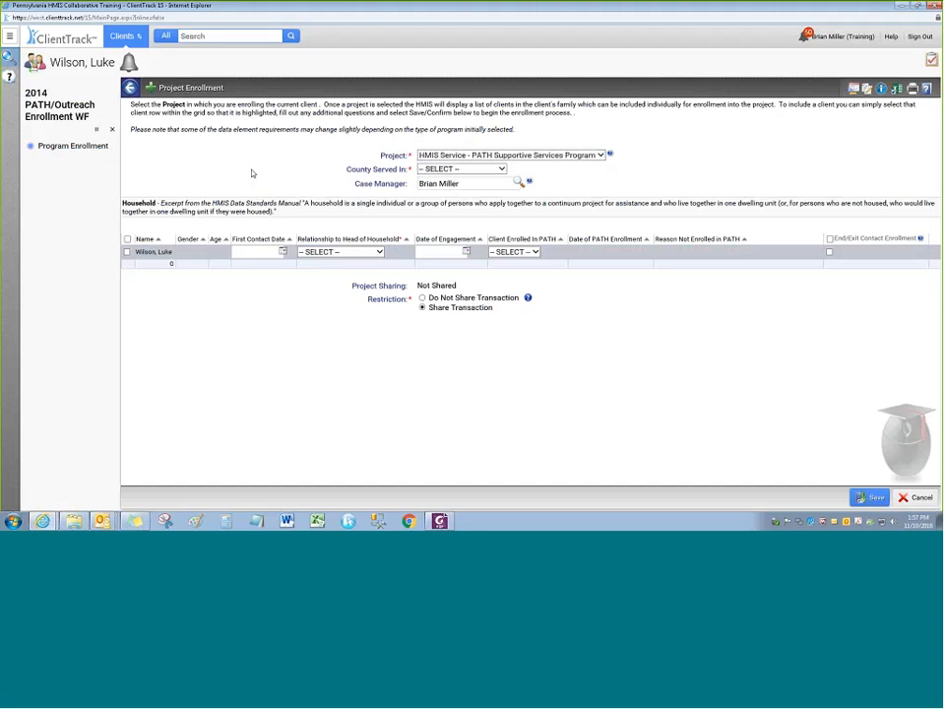
click(434, 169)
click(448, 197)
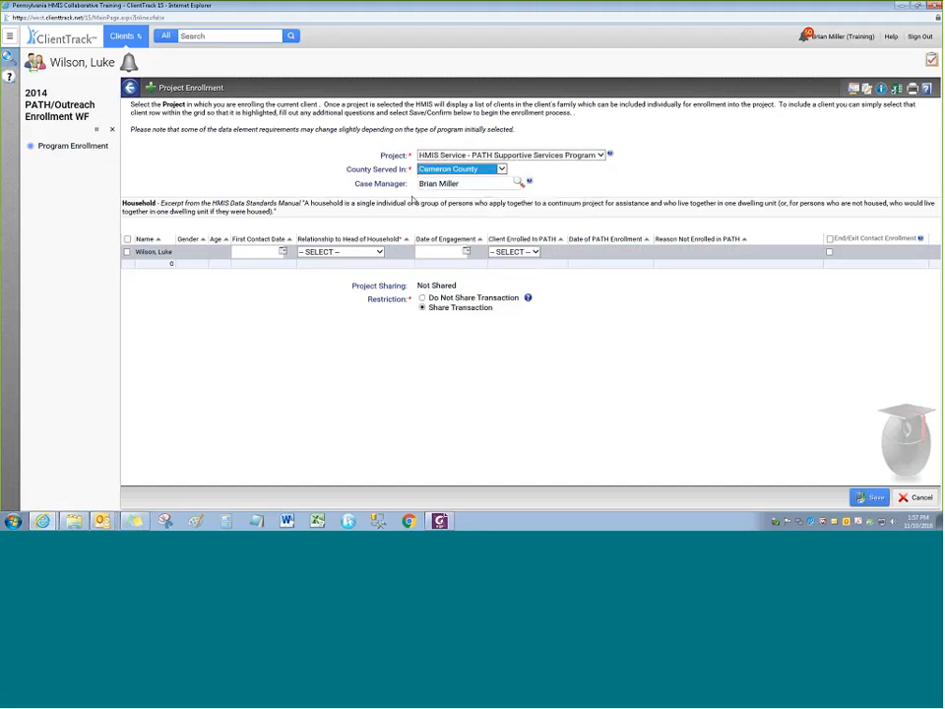
click(255, 169)
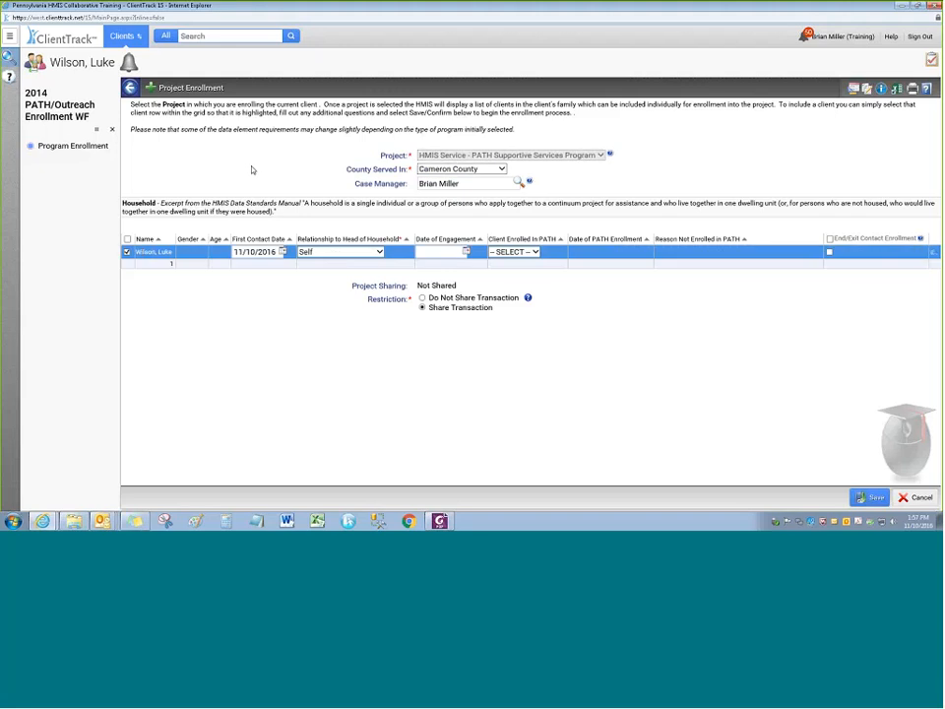
Set Enrolled in PATH to No for other reasons, first contact 09/20/2016, and save
click(509, 253)
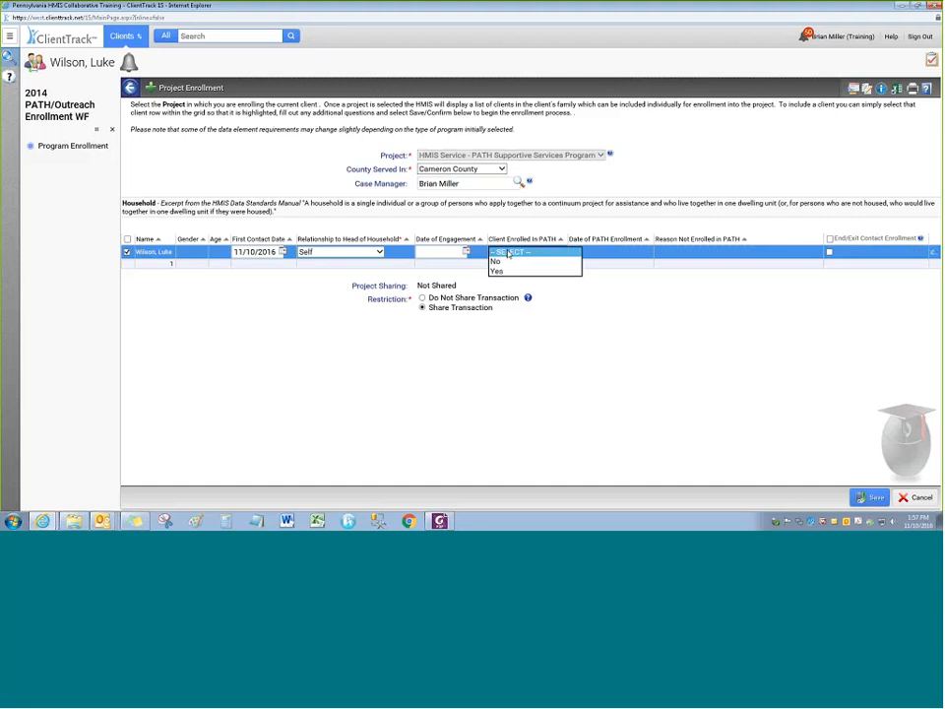
click(497, 261)
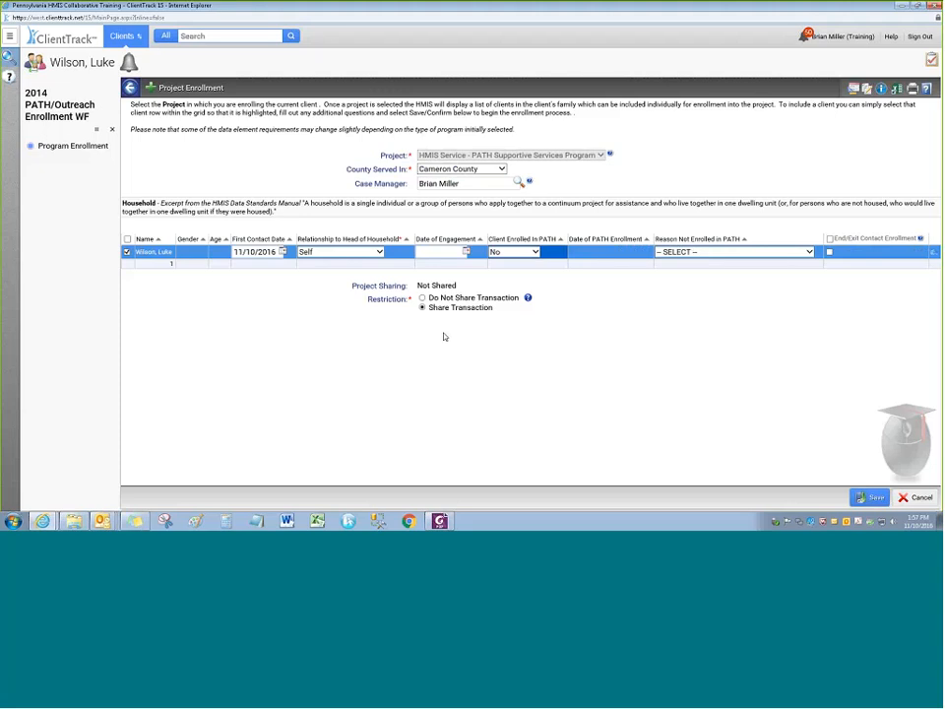
click(668, 253)
click(666, 270)
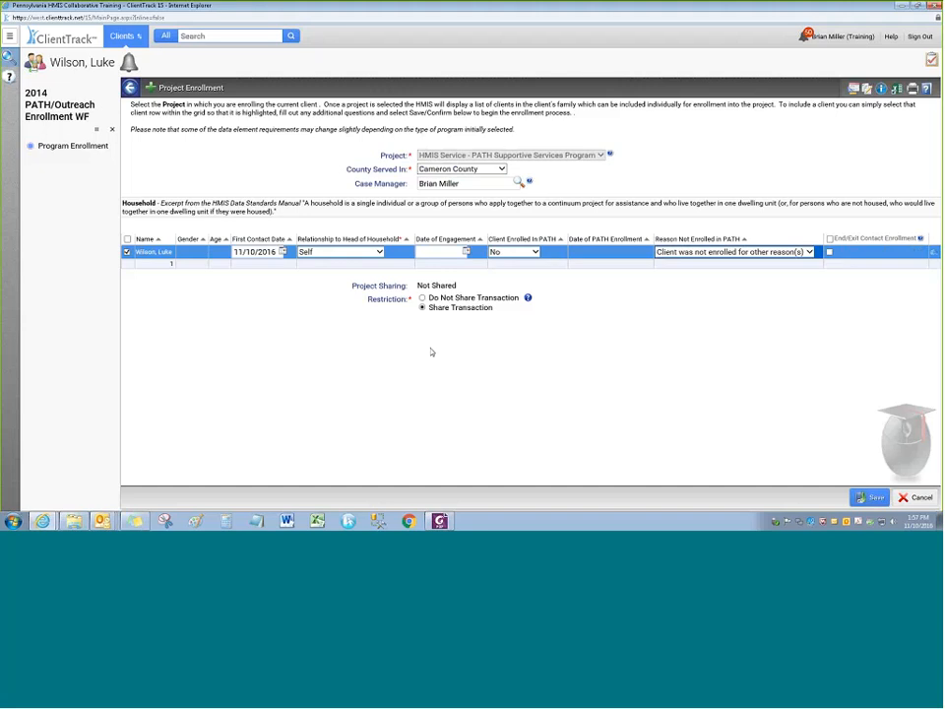
click(249, 253)
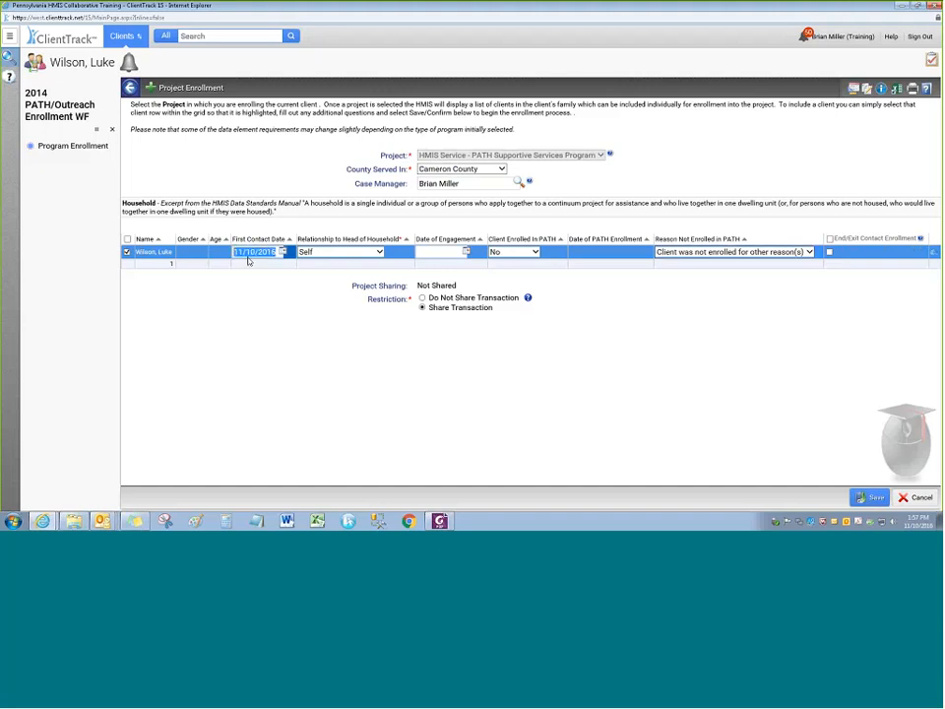
text(09/20/2016)
click(870, 497)
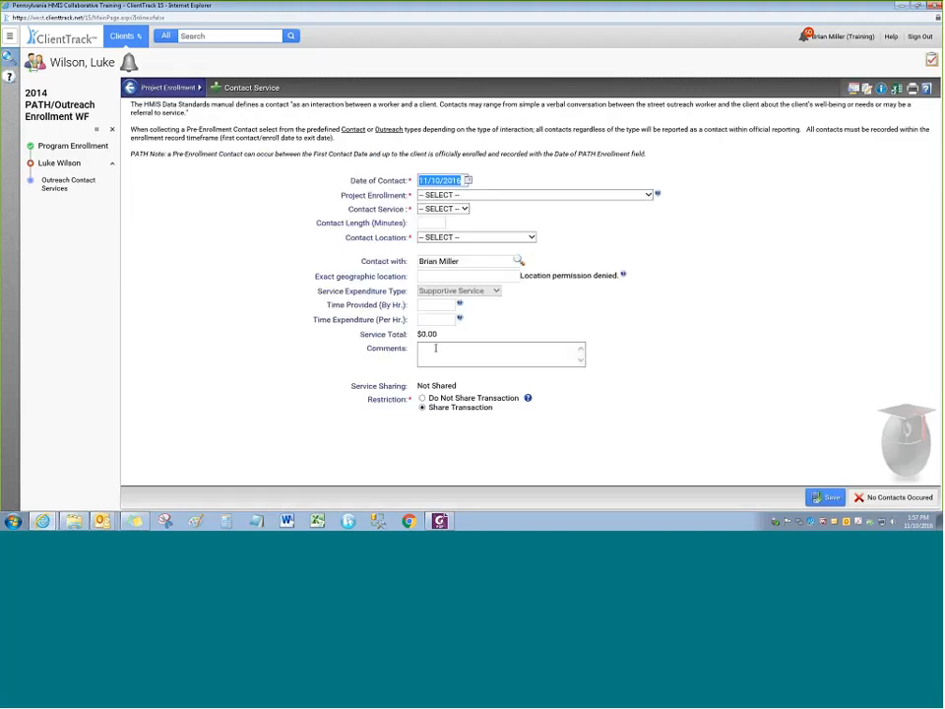
Log a 15-minute Contact service at a place not meant for habitation, dated 09/20/2016, for the PATH enrollment
click(467, 195)
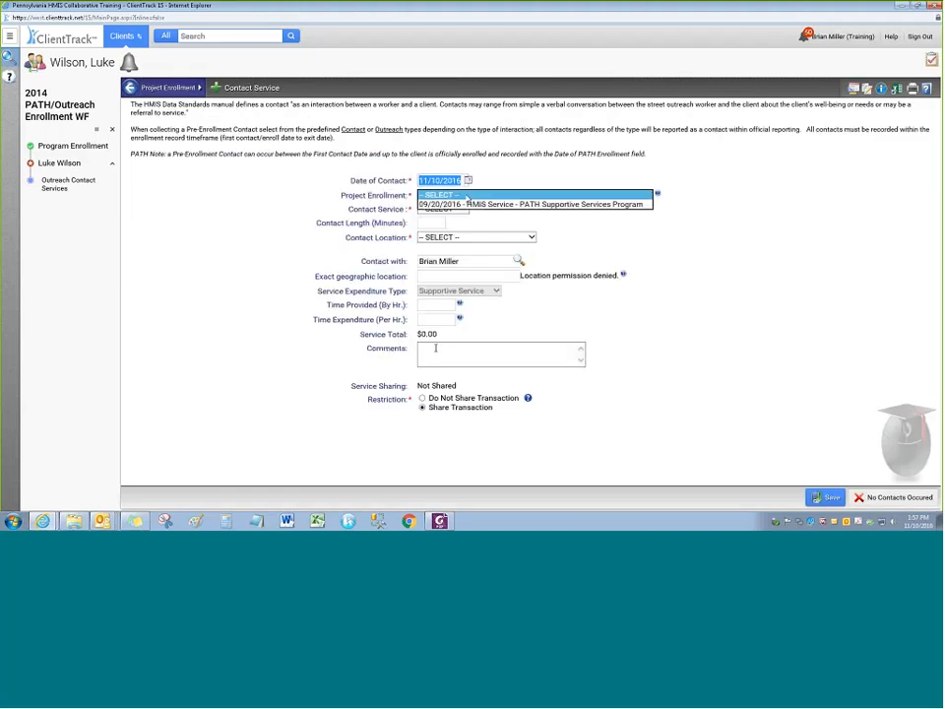
click(468, 204)
click(446, 209)
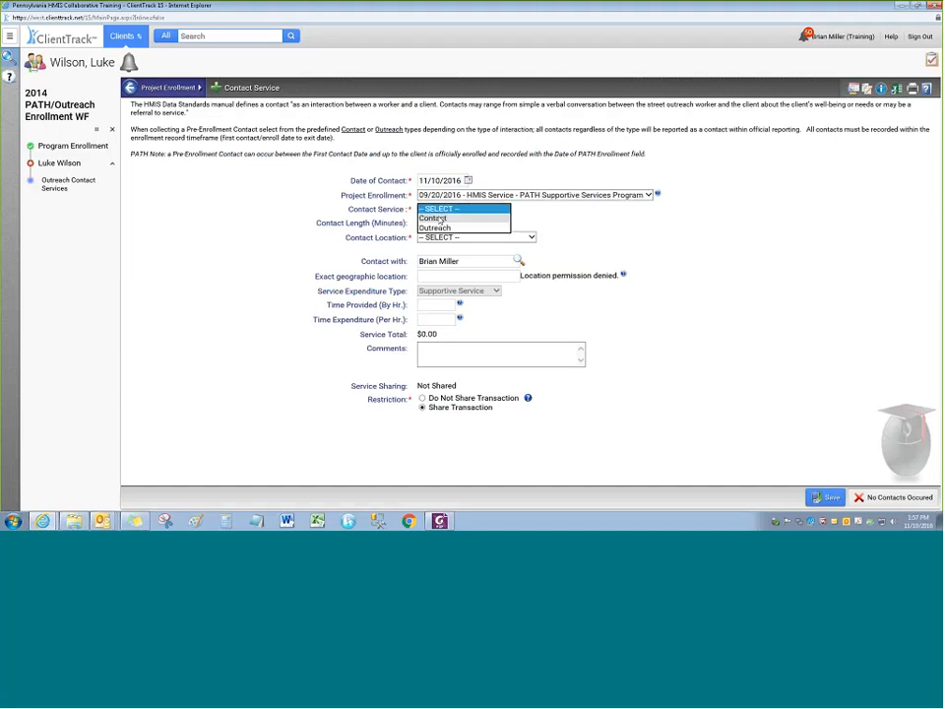
click(439, 218)
click(436, 223)
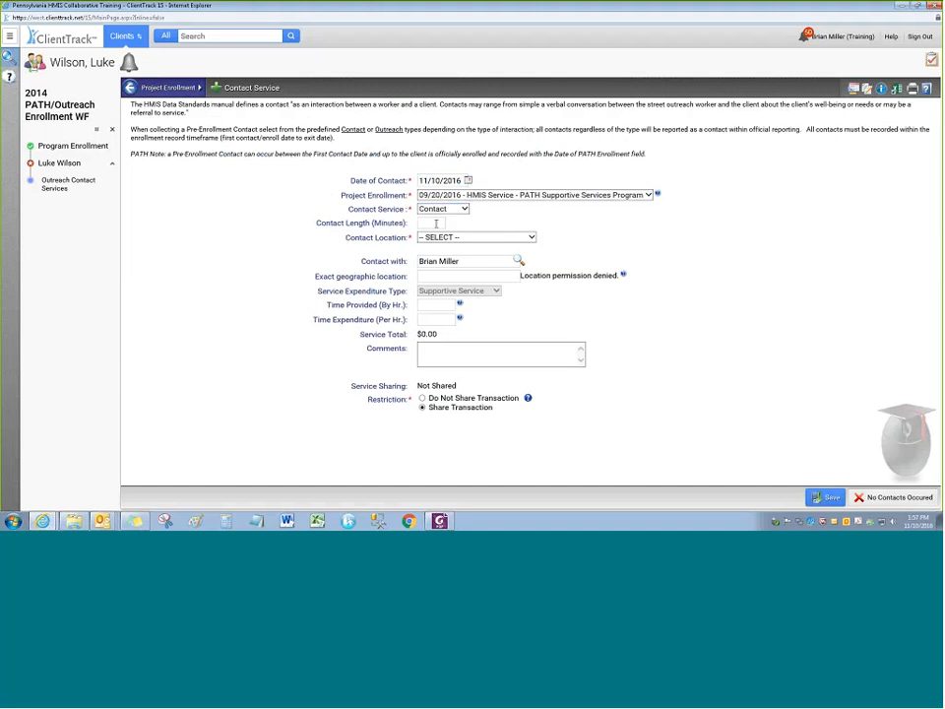
text(15)
click(449, 246)
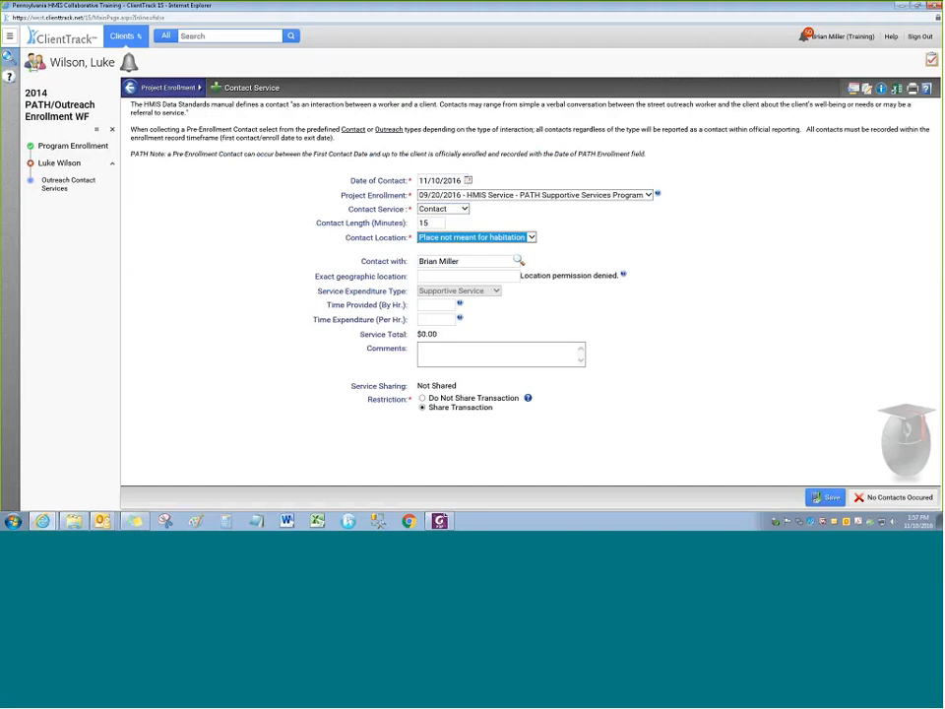
click(443, 180)
text(0920)
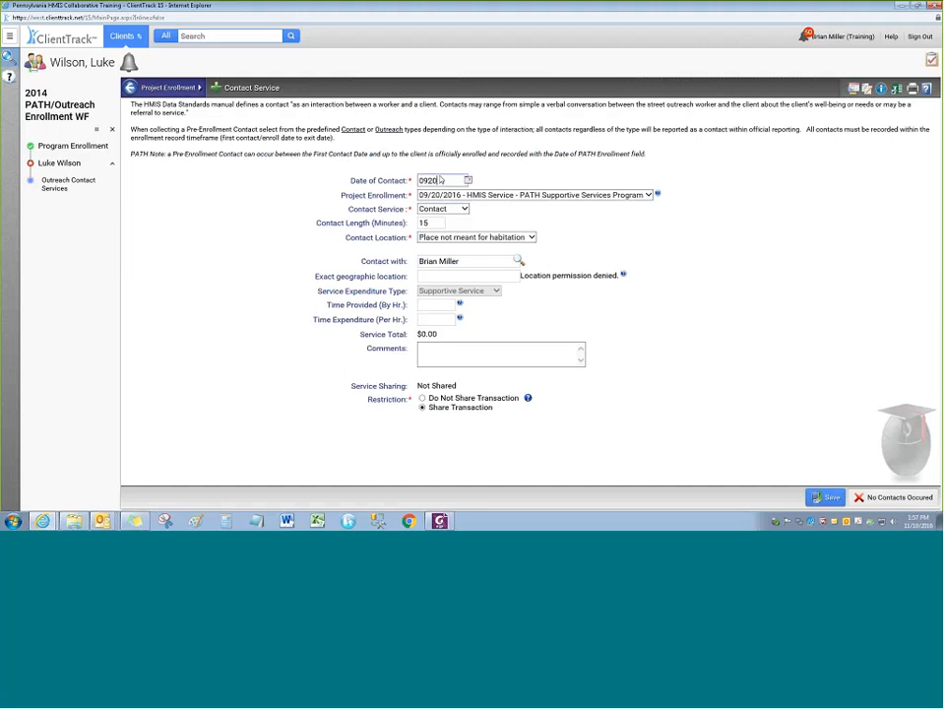
text(2016)
key(Tab)
click(828, 500)
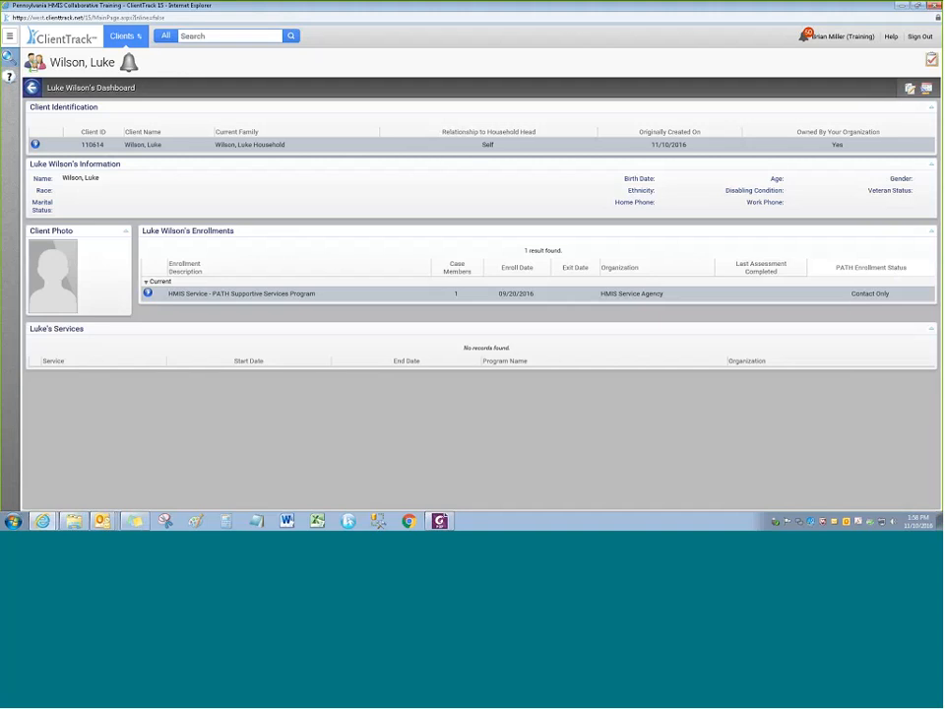
Open the actions menu from the info icon beside the PATH Supportive Services enrollment row
click(148, 293)
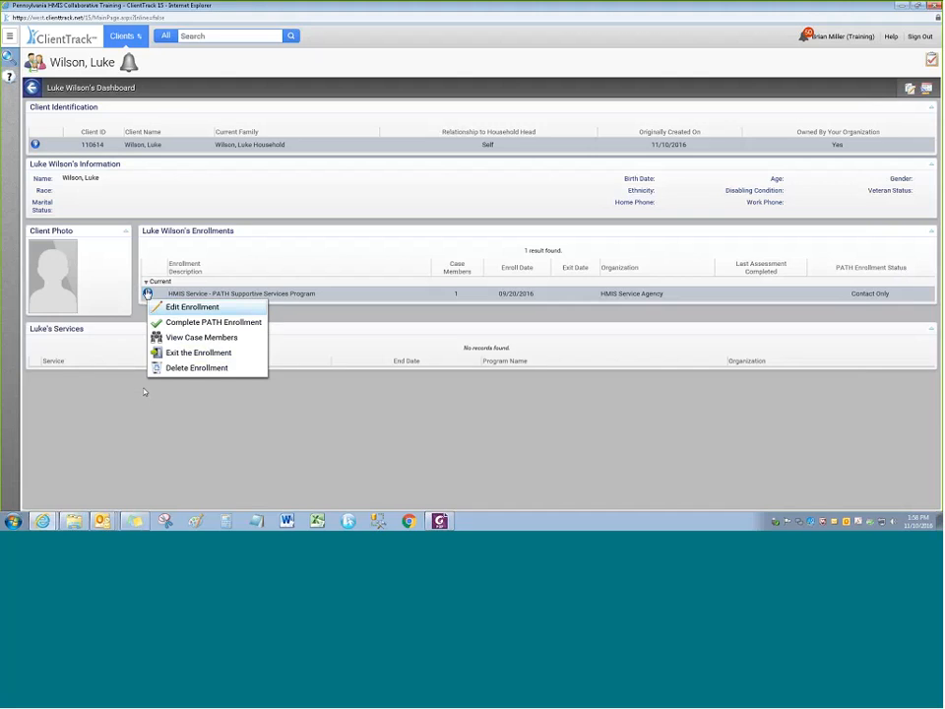
click(180, 396)
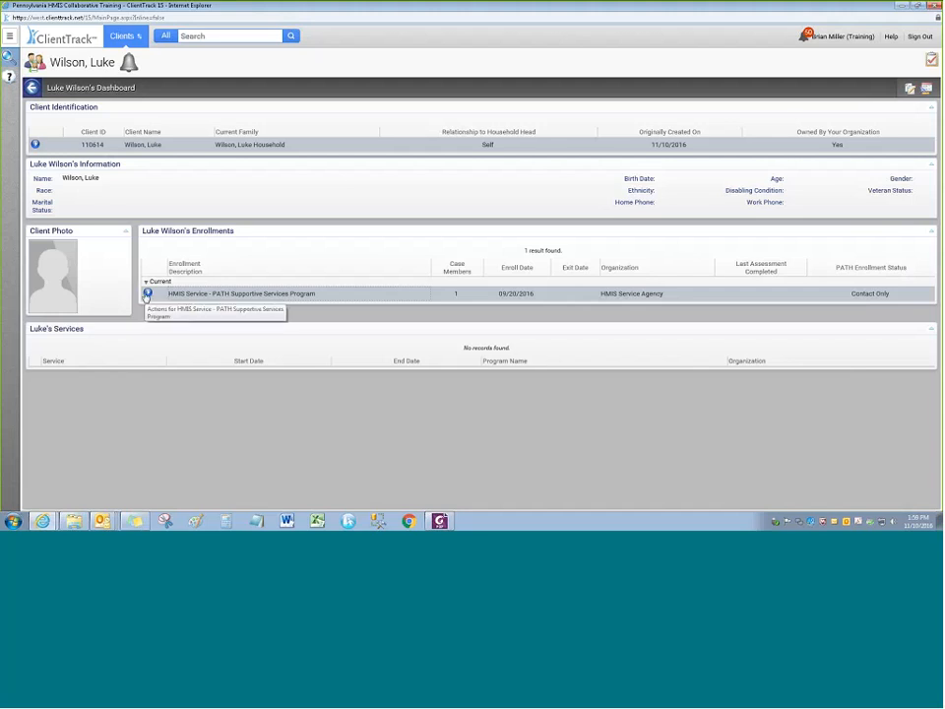
click(146, 294)
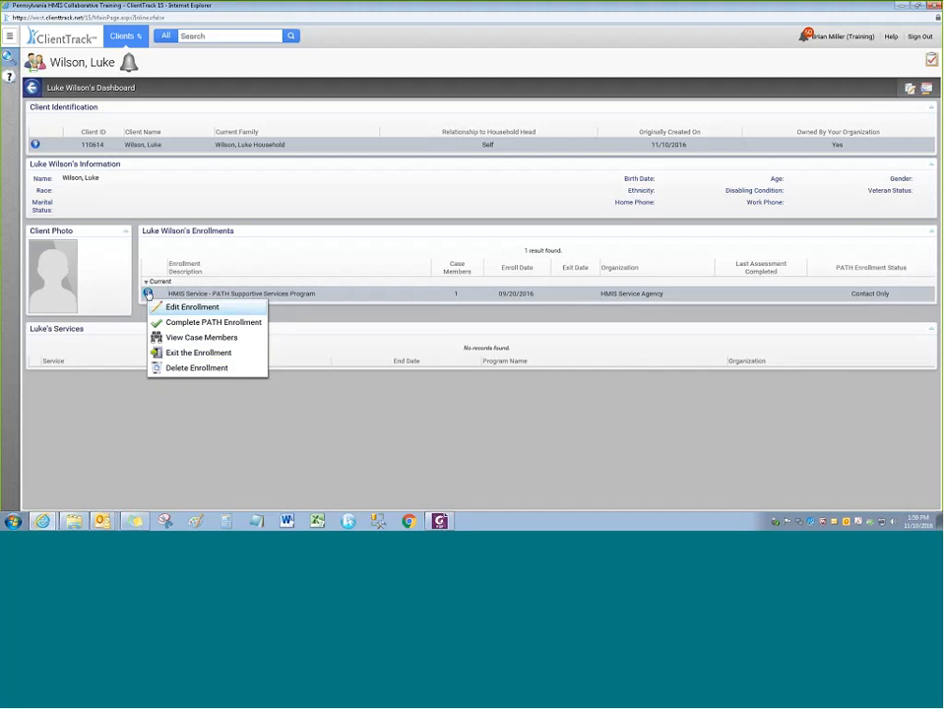
click(315, 316)
click(148, 294)
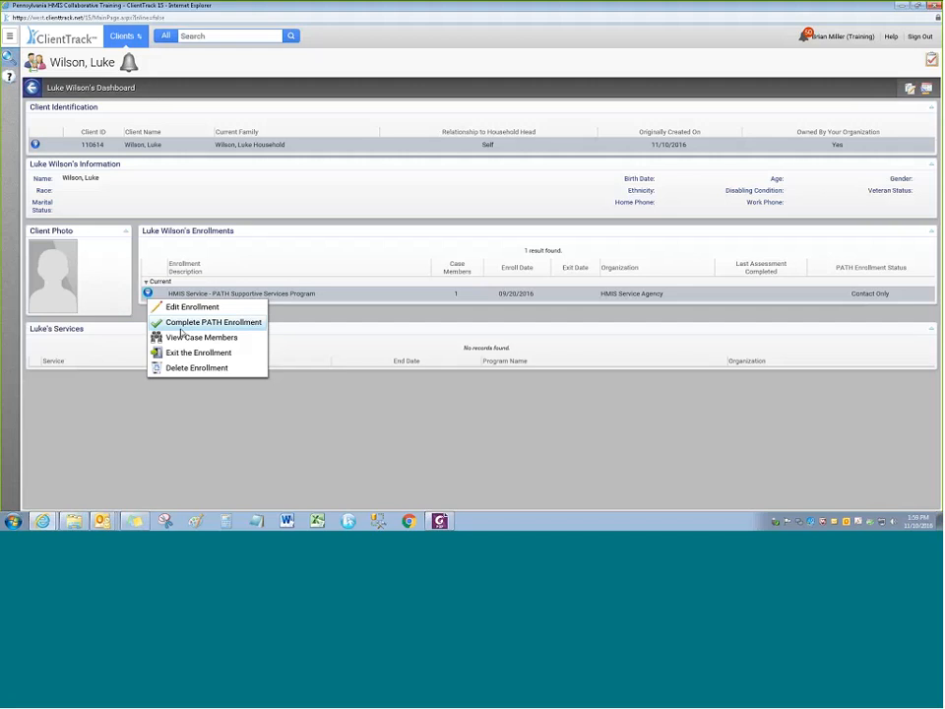
Choose Complete PATH Enrollment and set Enrolled in PATH to Yes with enrollment date 11/01/2016
click(213, 324)
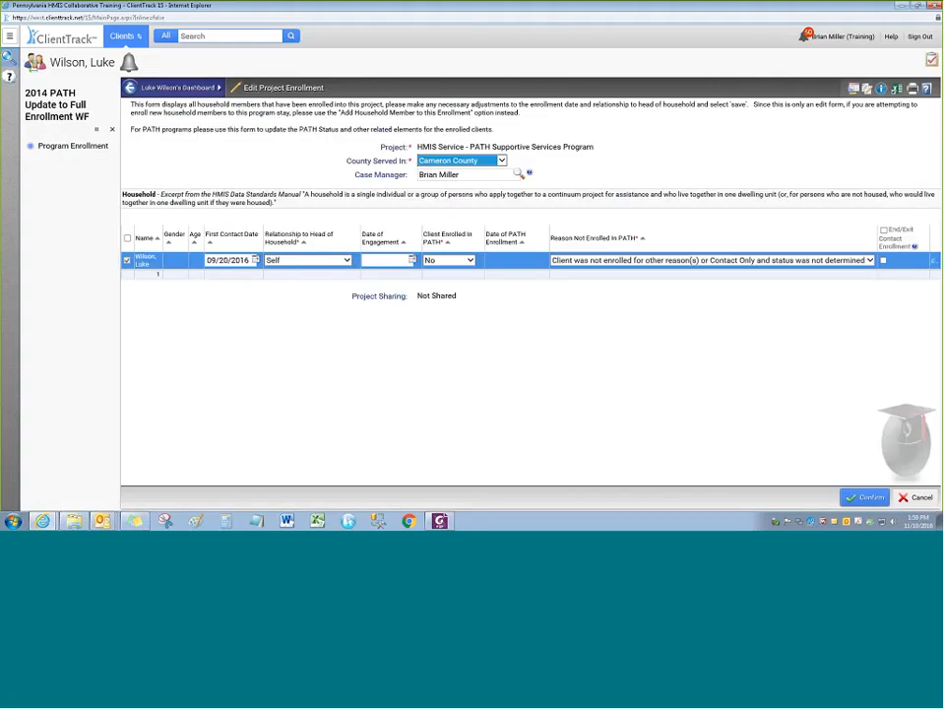
click(448, 260)
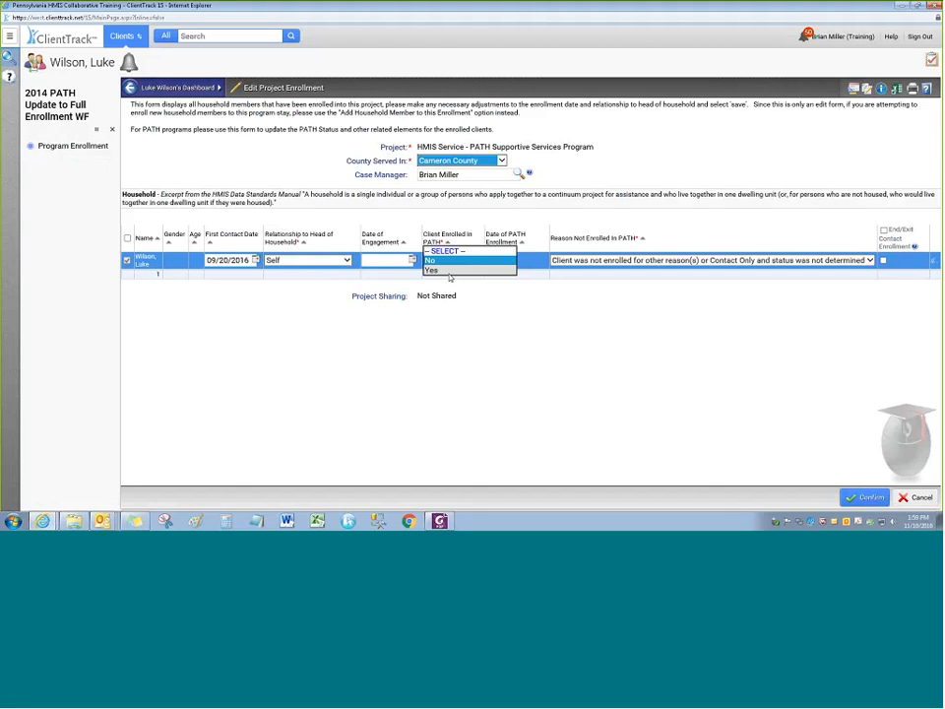
click(434, 283)
click(451, 262)
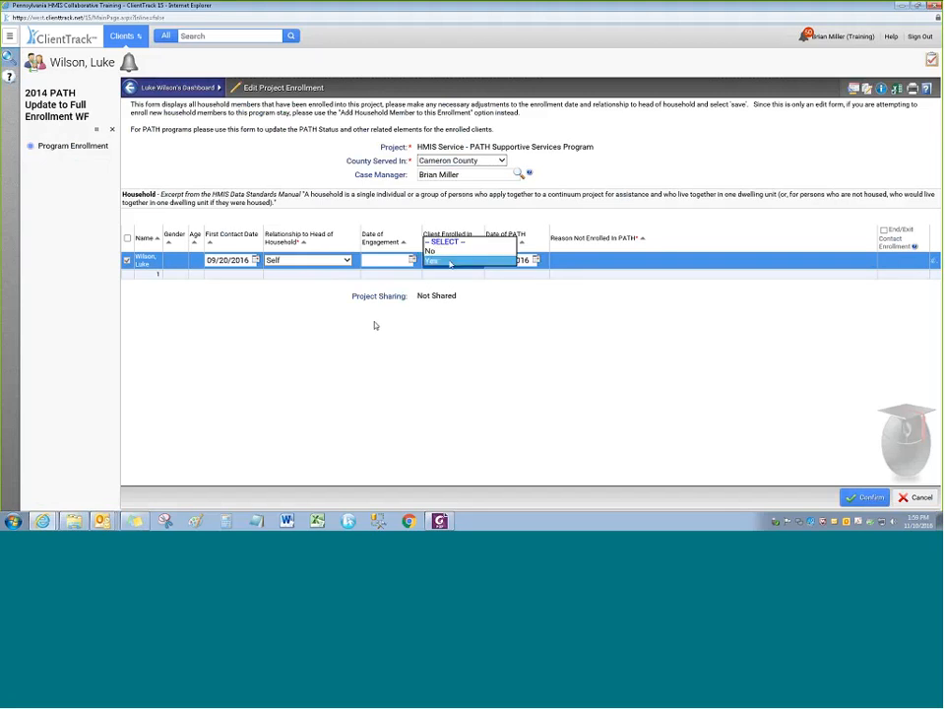
click(451, 263)
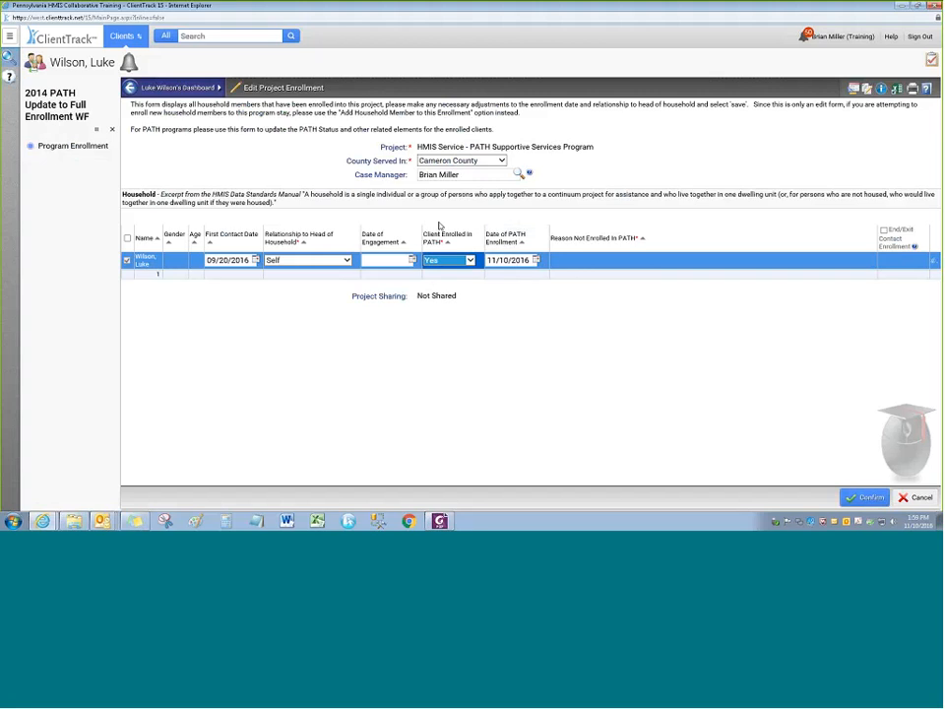
click(449, 260)
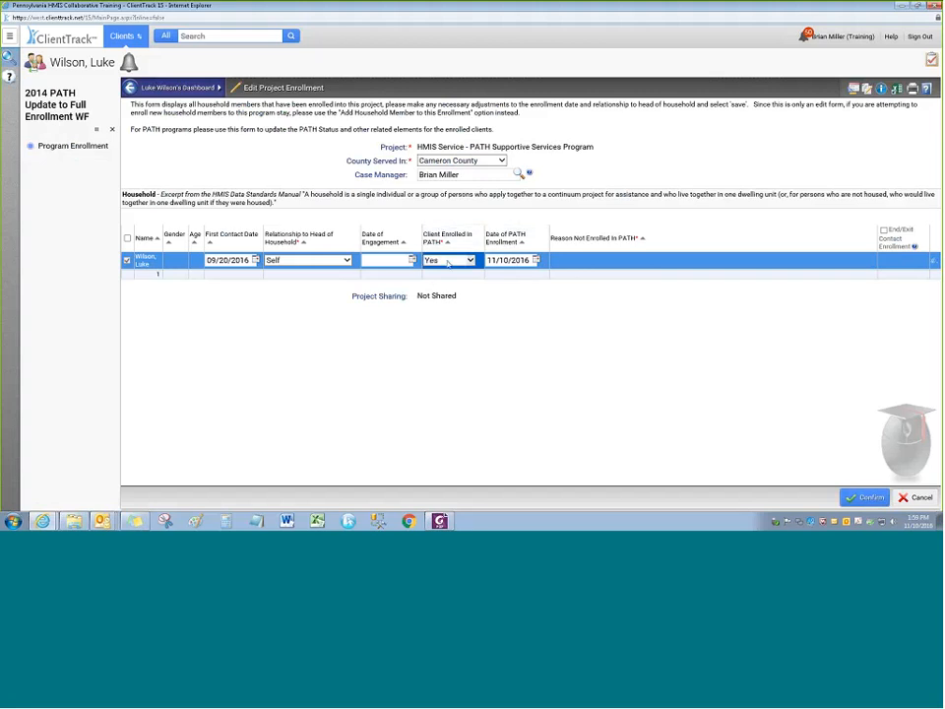
key(Tab)
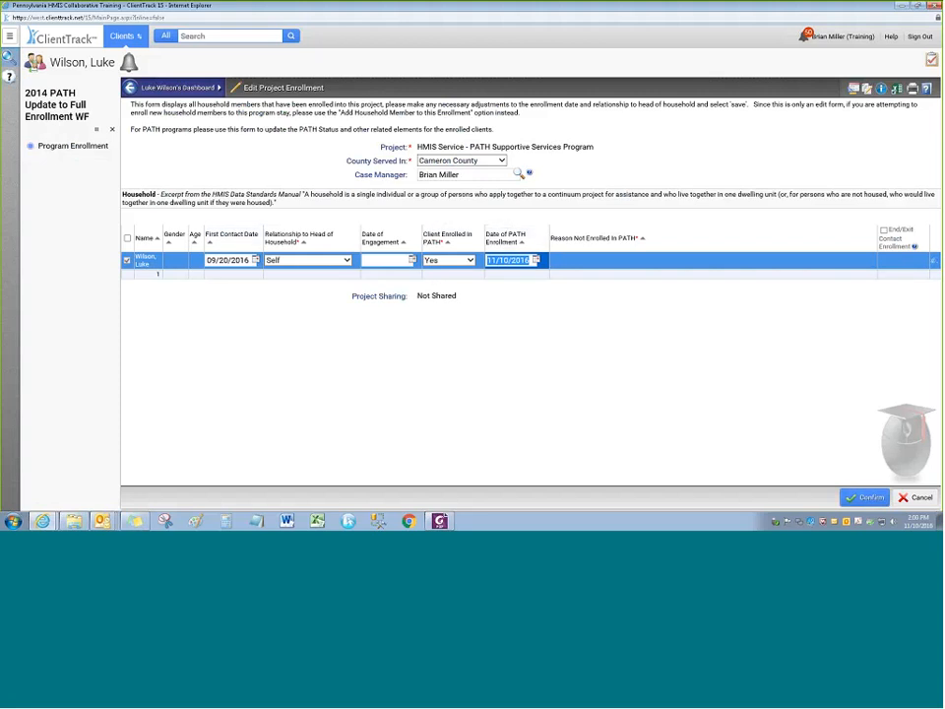
text(11/01/2016)
Confirm the PATH enrollment update, then pause the workflow and acknowledge the paused message
click(864, 497)
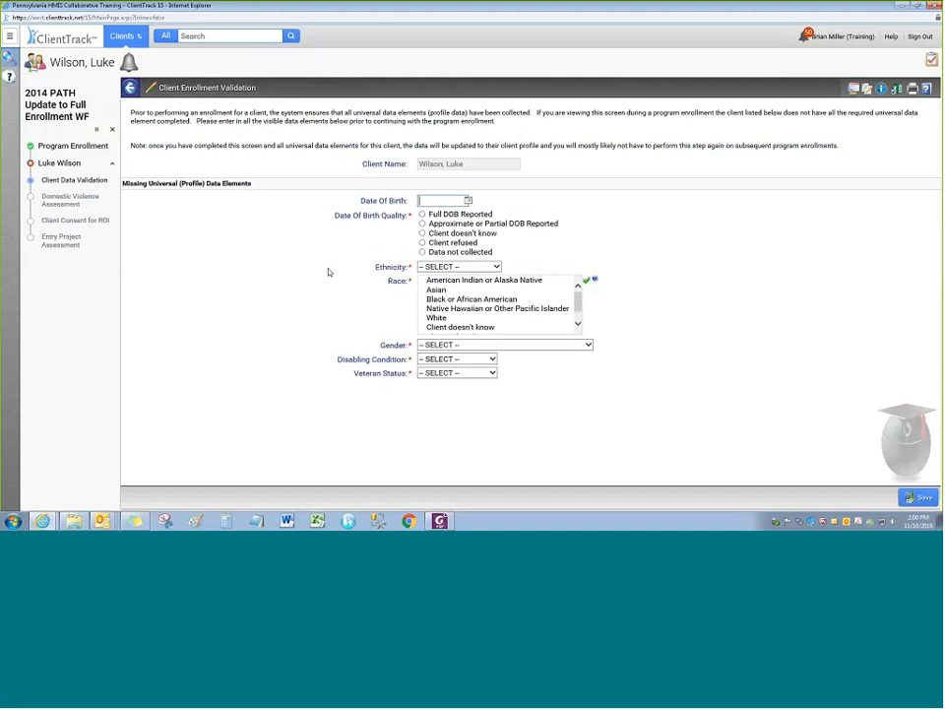
click(97, 132)
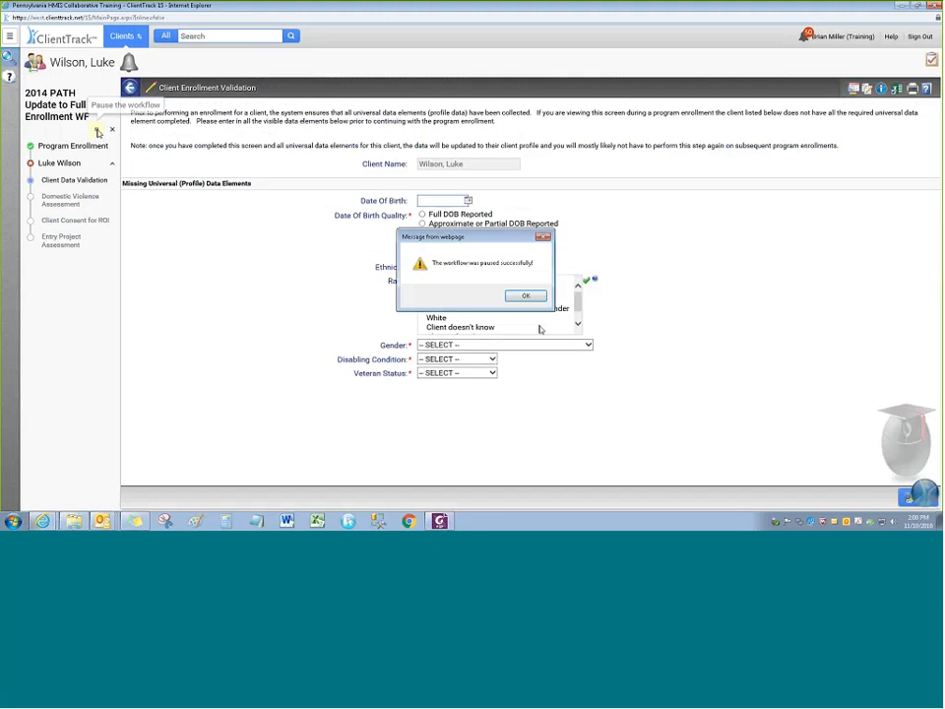
click(524, 296)
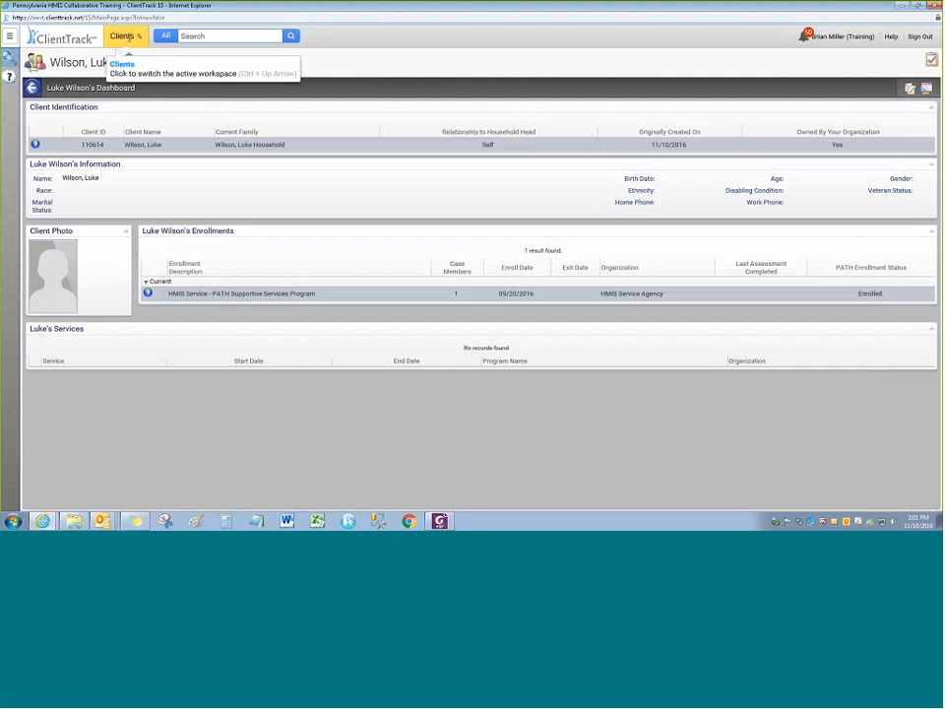
Switch to the Home workspace and open Paused Operations under PA HMIS Account, pinning the menu
click(125, 37)
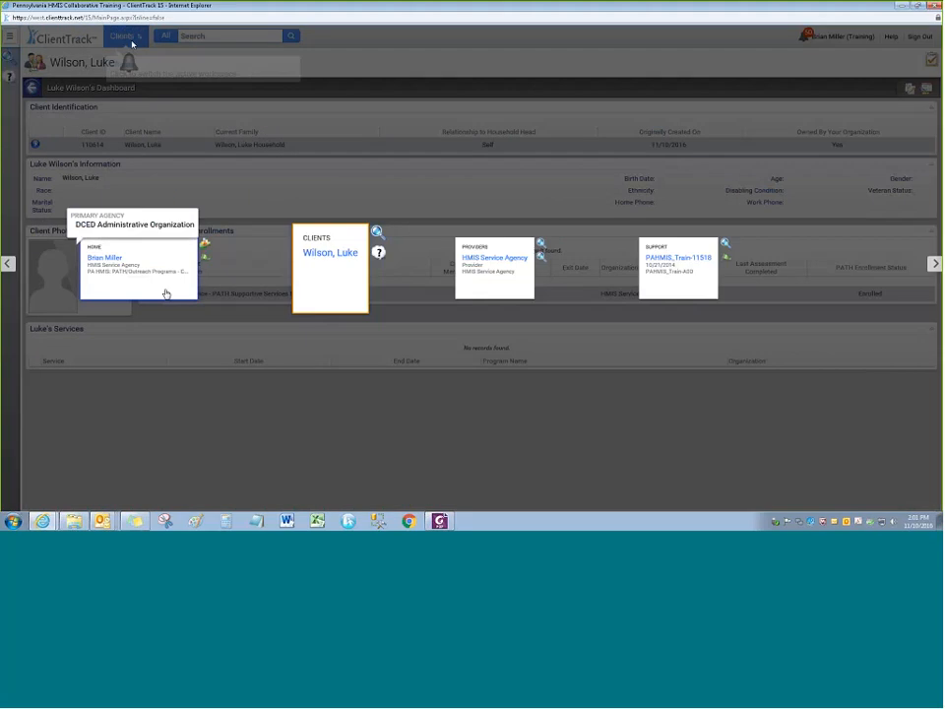
click(141, 262)
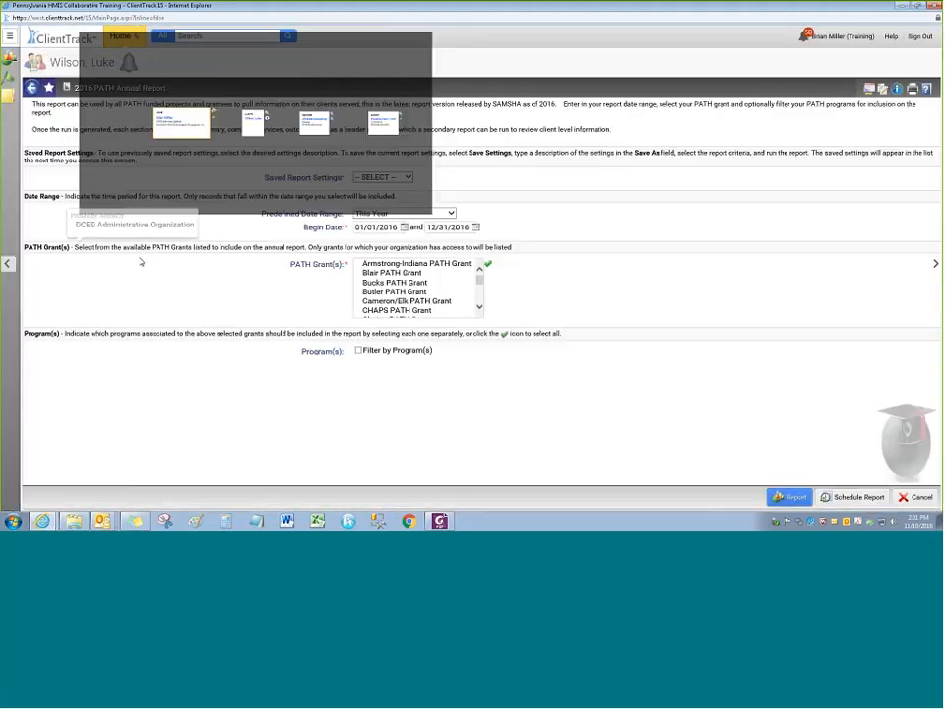
click(10, 37)
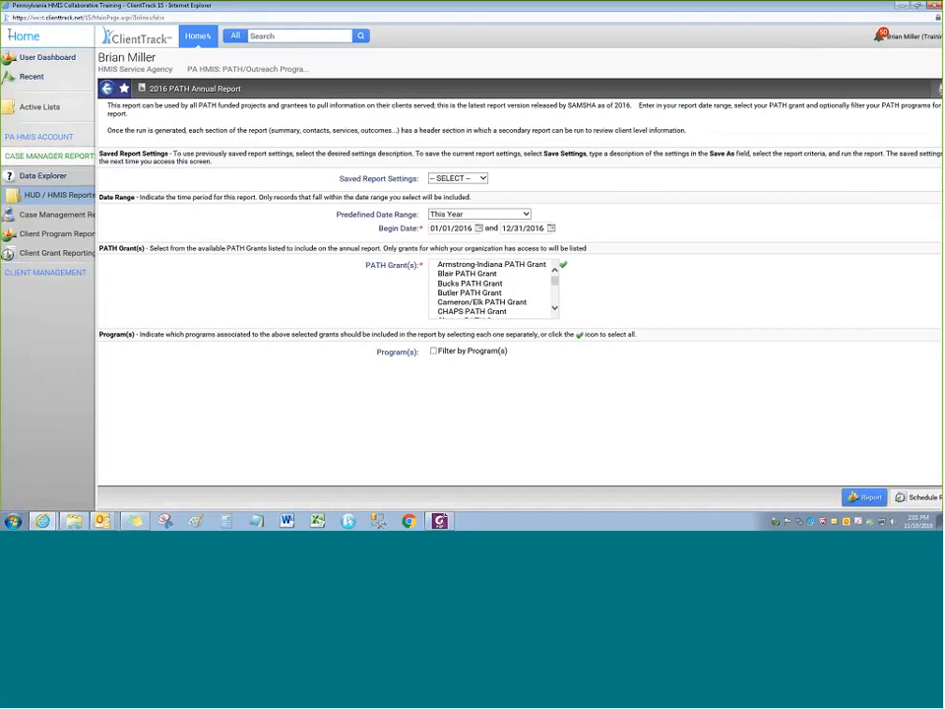
click(54, 137)
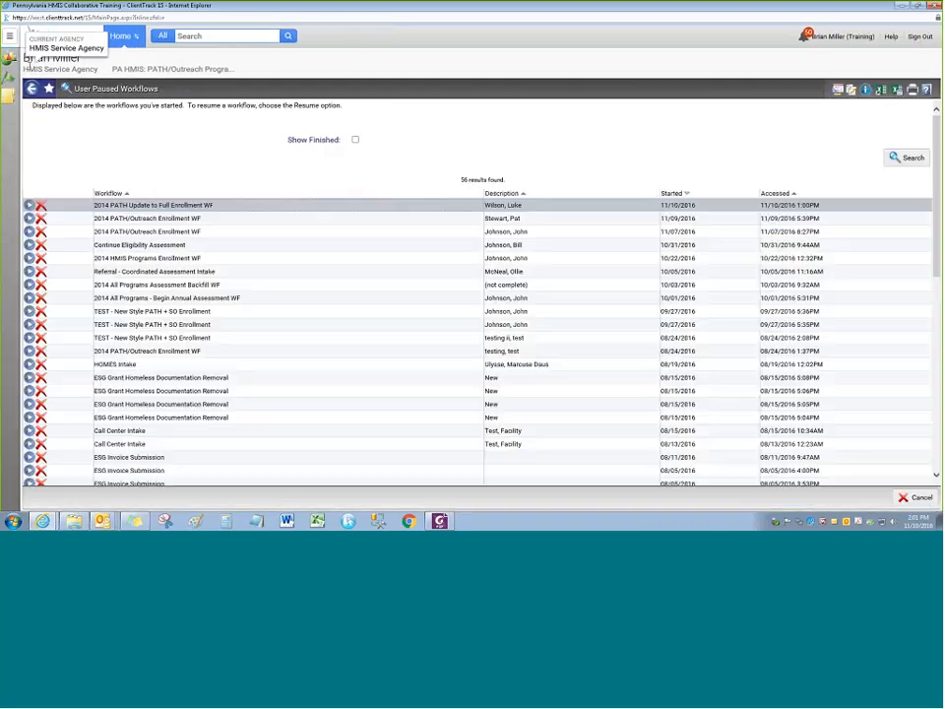
click(10, 35)
click(129, 33)
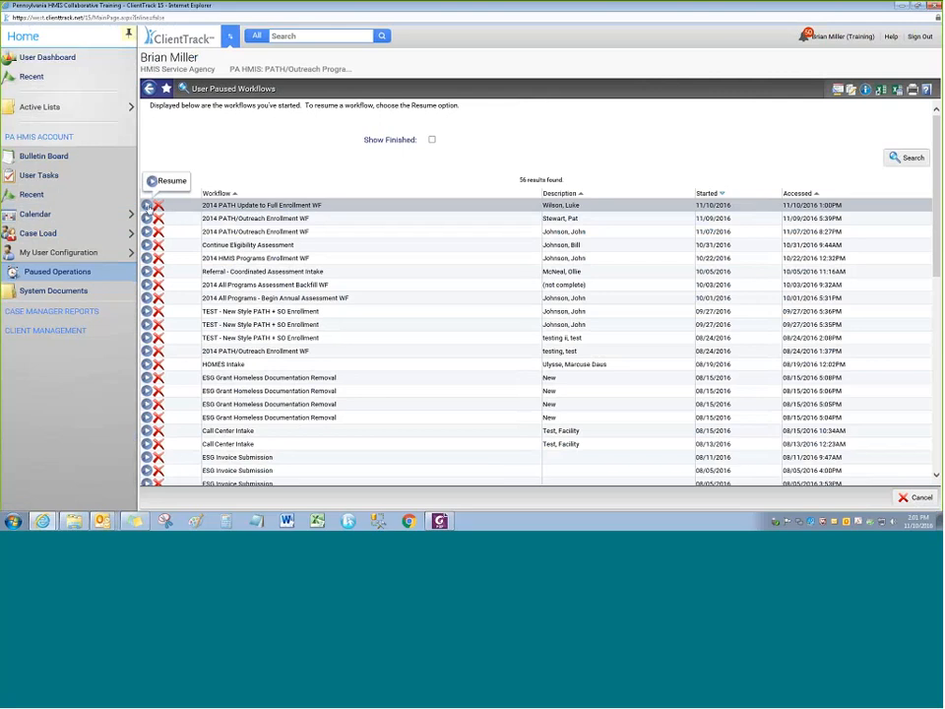
Resume the paused 2014 PATH Update to Full Enrollment workflow, then cancel it, confirming with Yes
click(147, 206)
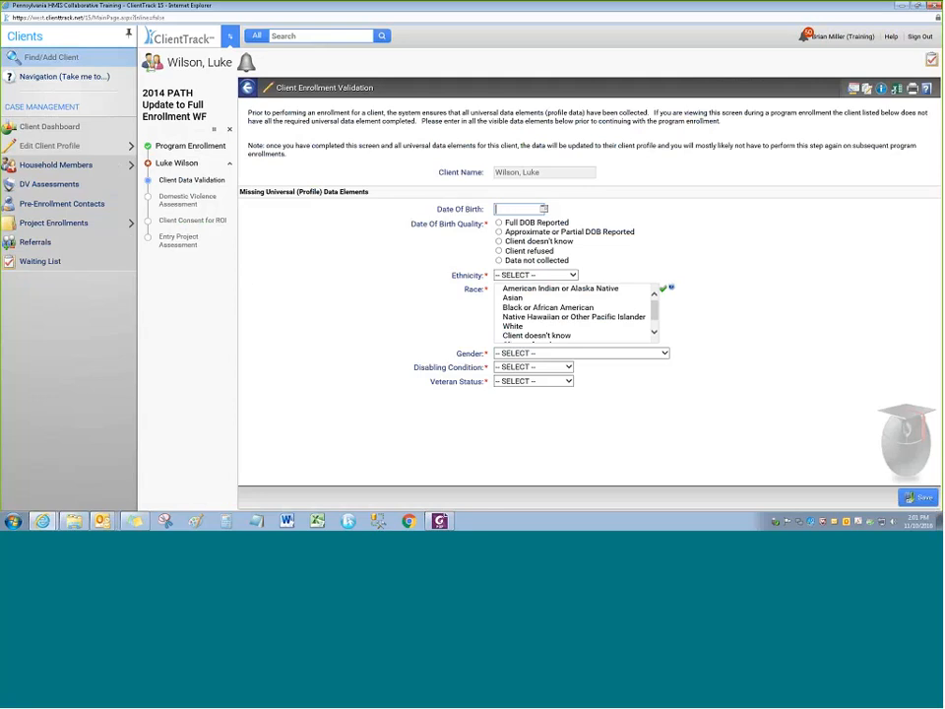
click(229, 129)
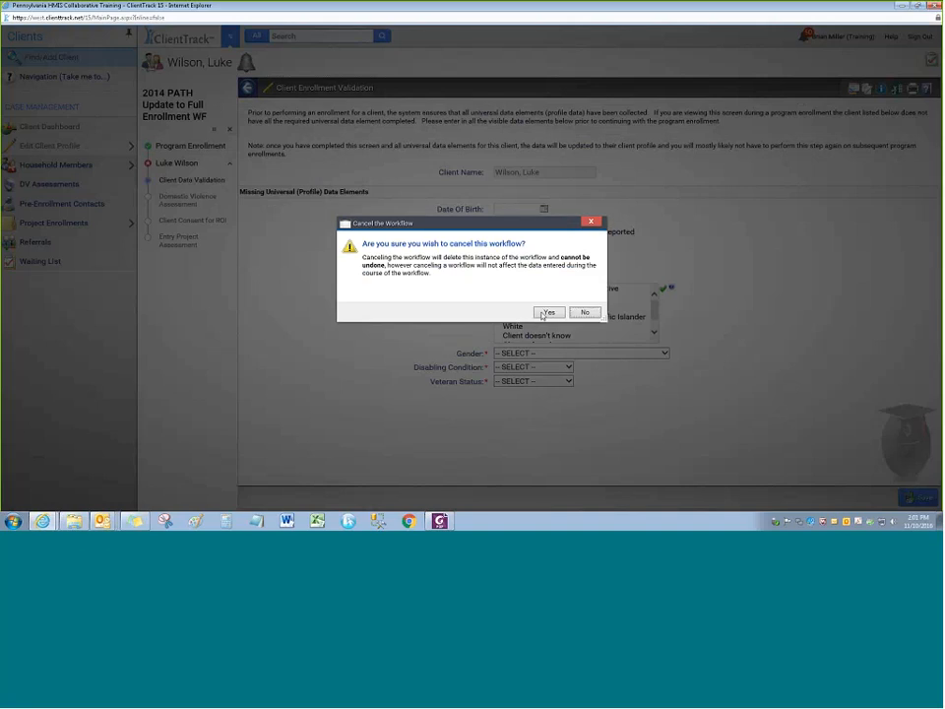
click(543, 313)
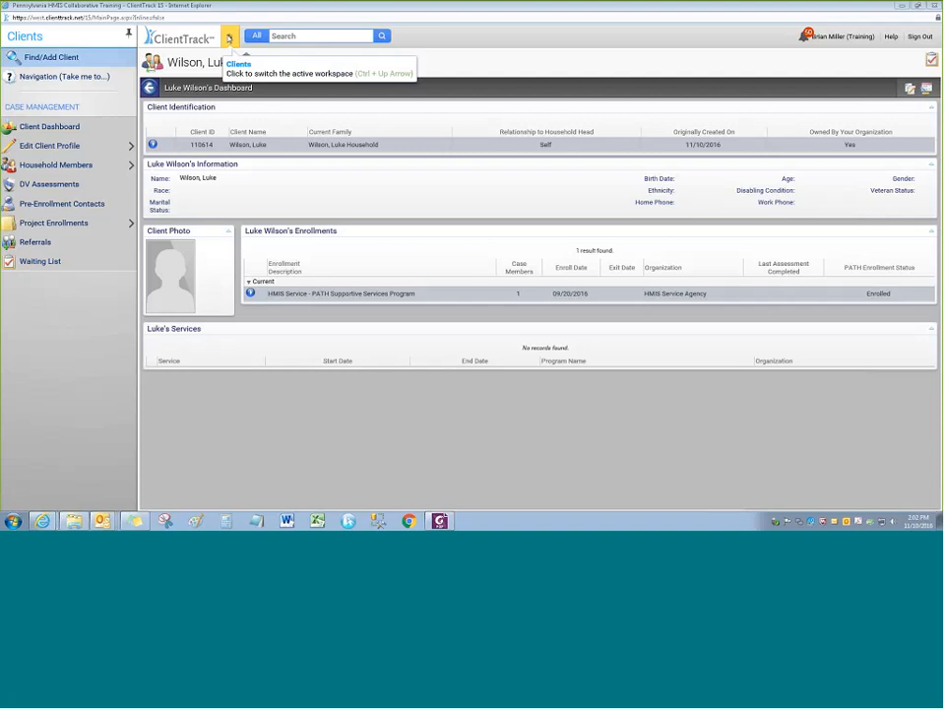
From Pre-Enrollment Contacts, add a new contact service record dated 11/10/2016
click(61, 204)
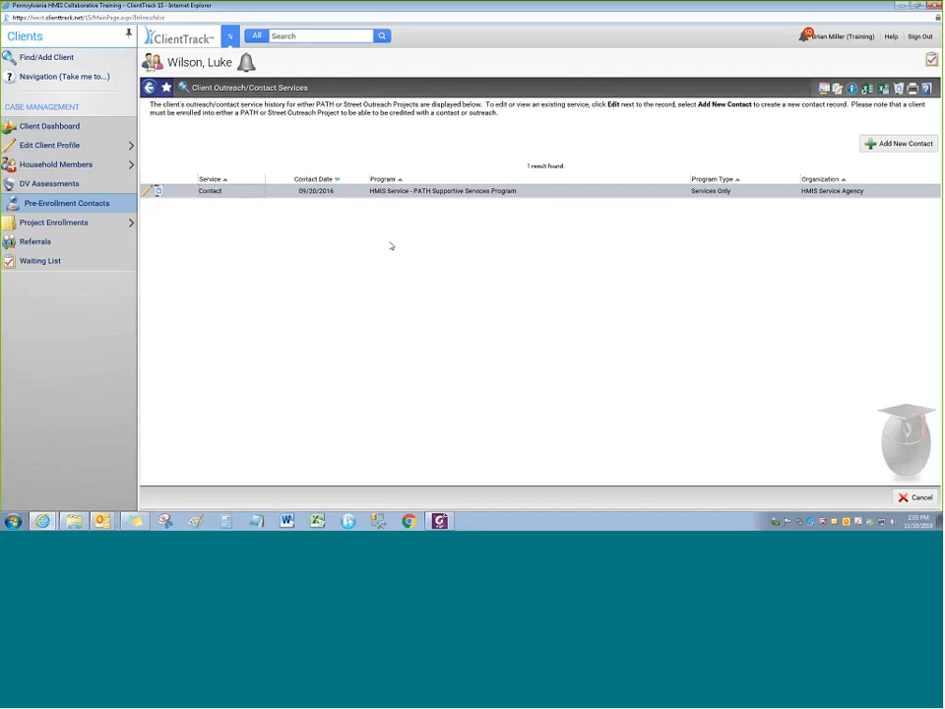
click(74, 205)
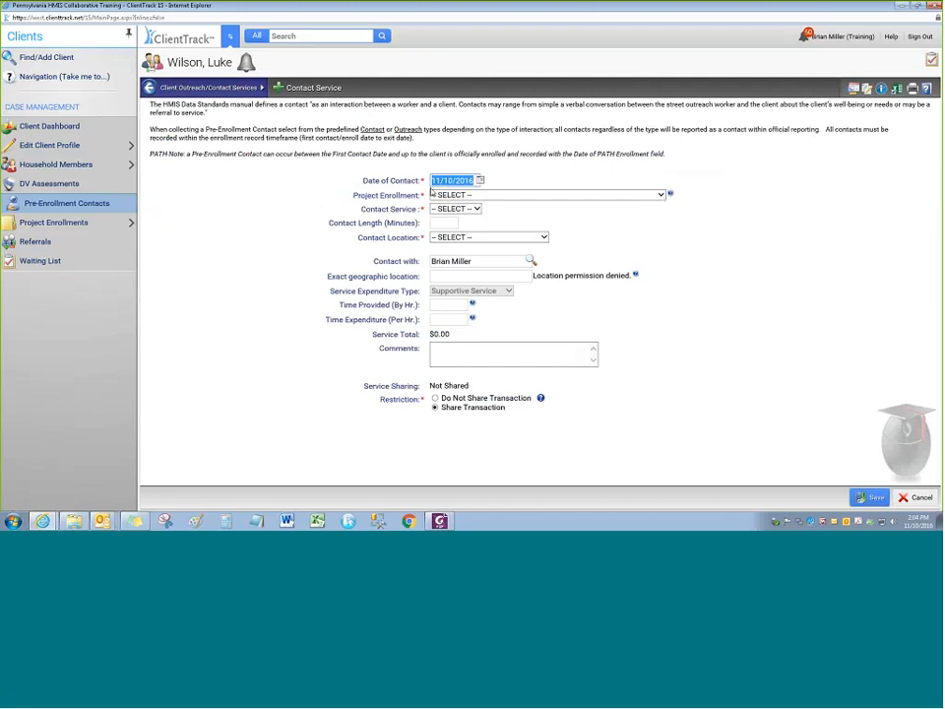
Attach the contact to the PATH Supportive Services enrollment with Contact as the service
click(304, 192)
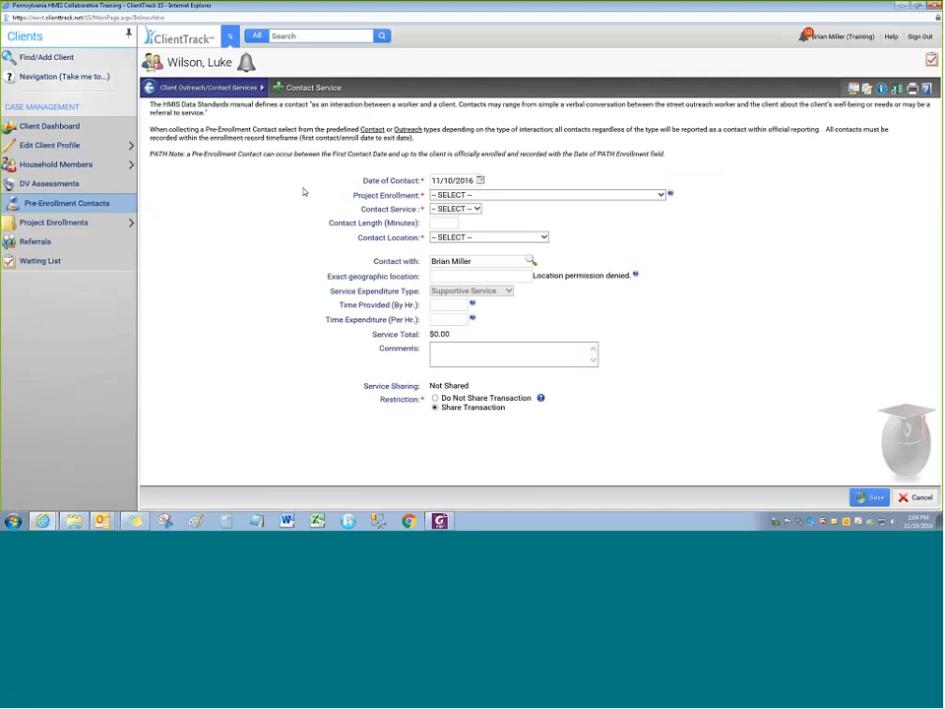
click(499, 195)
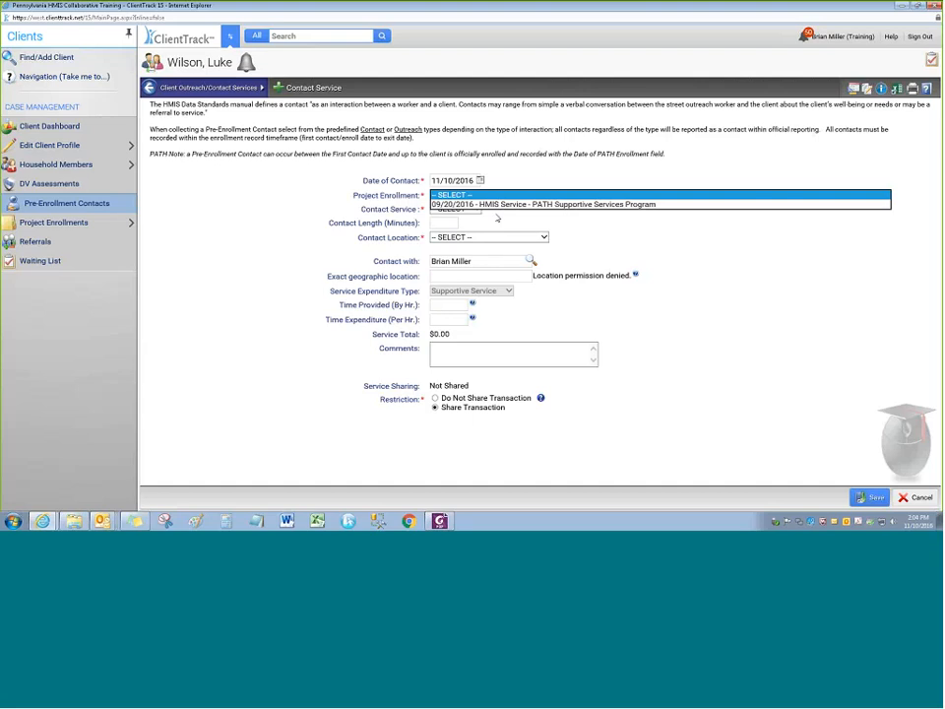
click(492, 204)
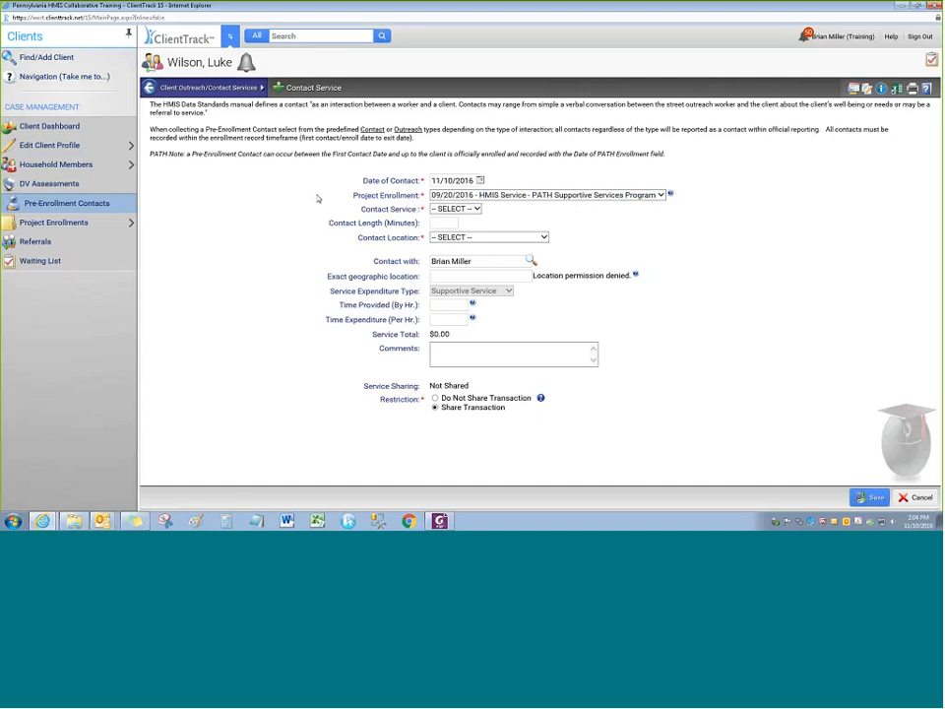
click(455, 209)
click(445, 218)
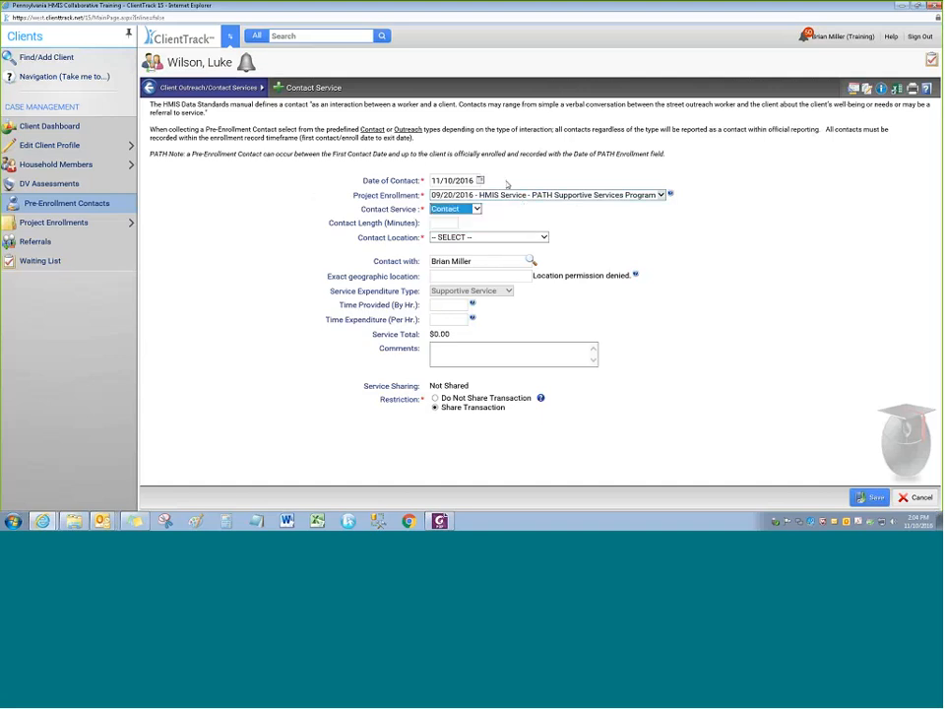
Change the date of contact to 09/30/2016, keeping Contact as the service type
drag(476, 181, 432, 197)
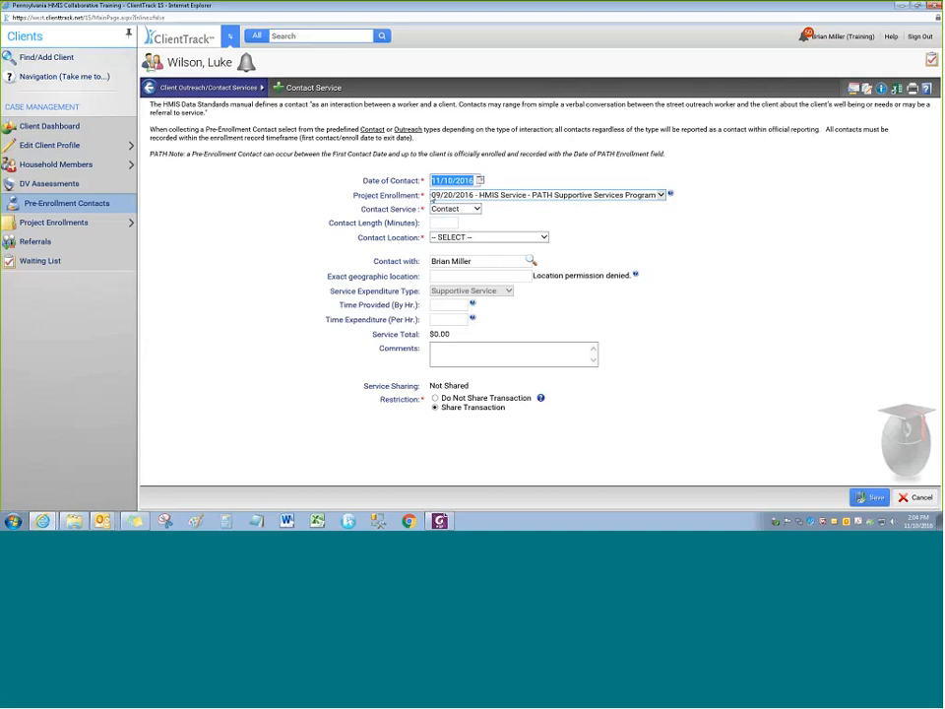
text(089)
text(02016)
click(290, 201)
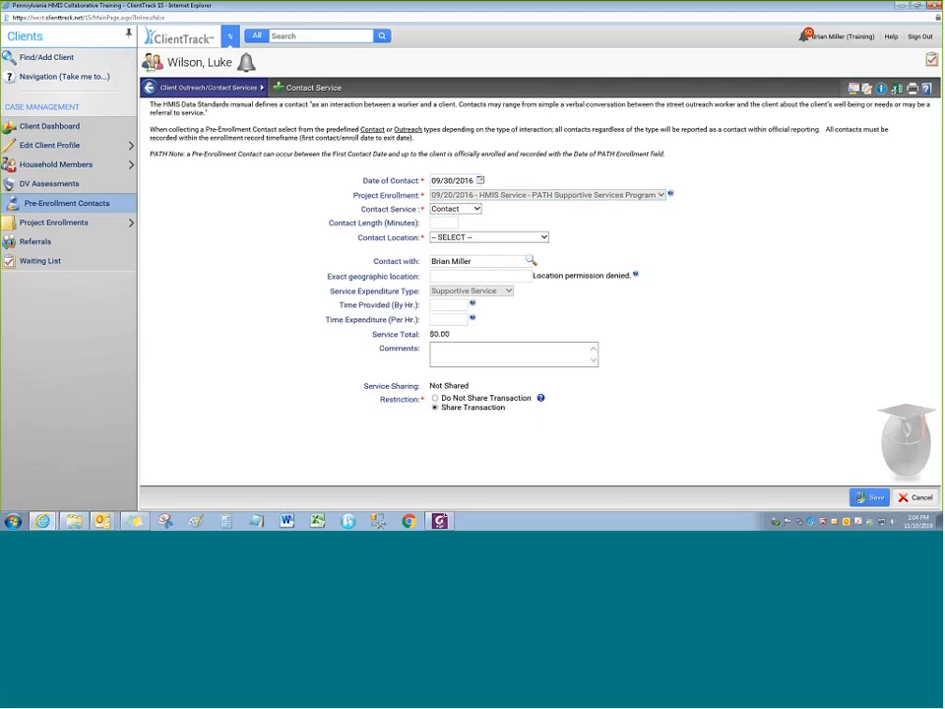
click(472, 209)
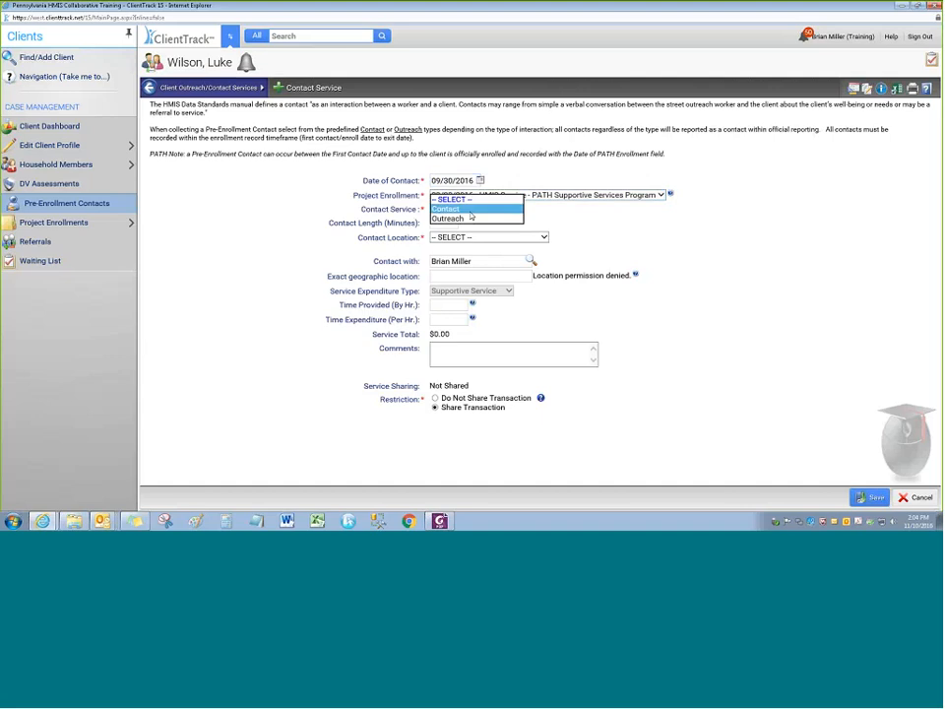
click(460, 209)
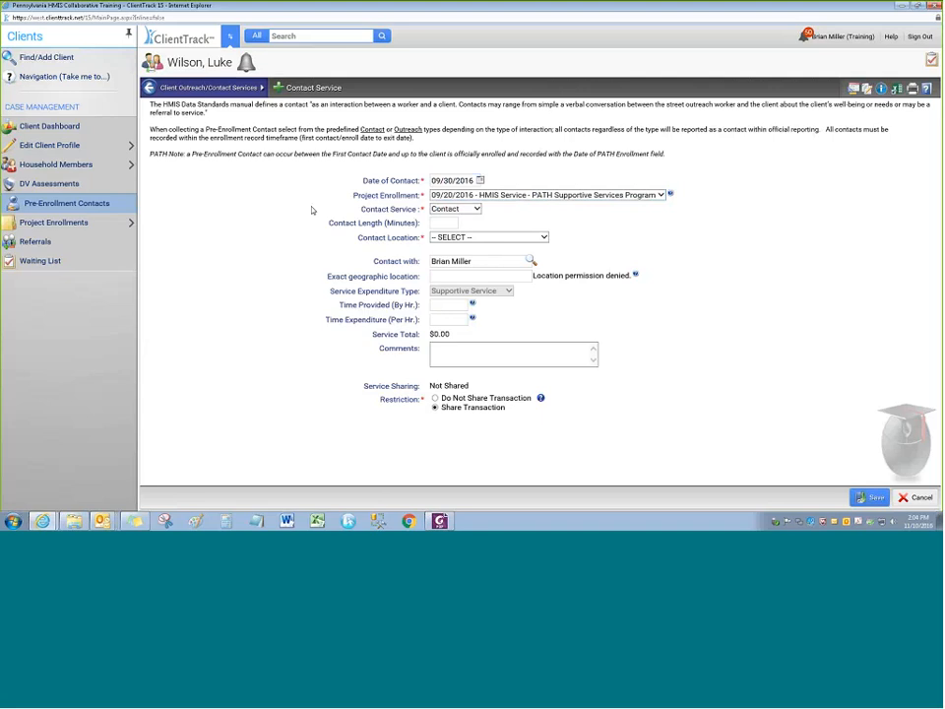
Enter a 15-minute contact length at a non-residential service setting and save the contact
click(442, 224)
text(15)
click(517, 241)
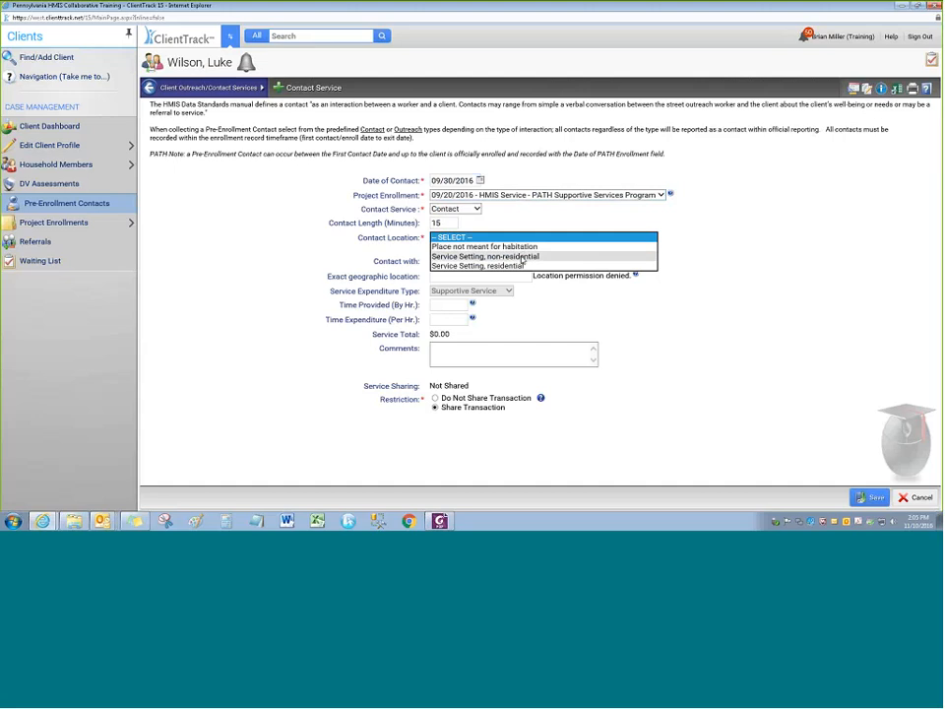
click(525, 259)
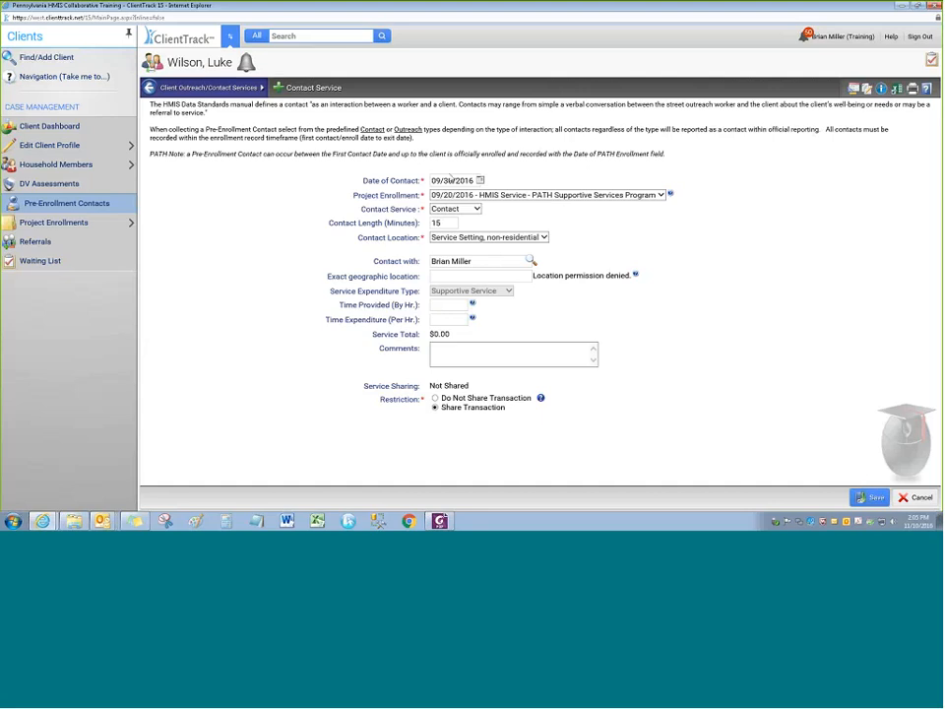
click(433, 305)
click(528, 307)
click(860, 496)
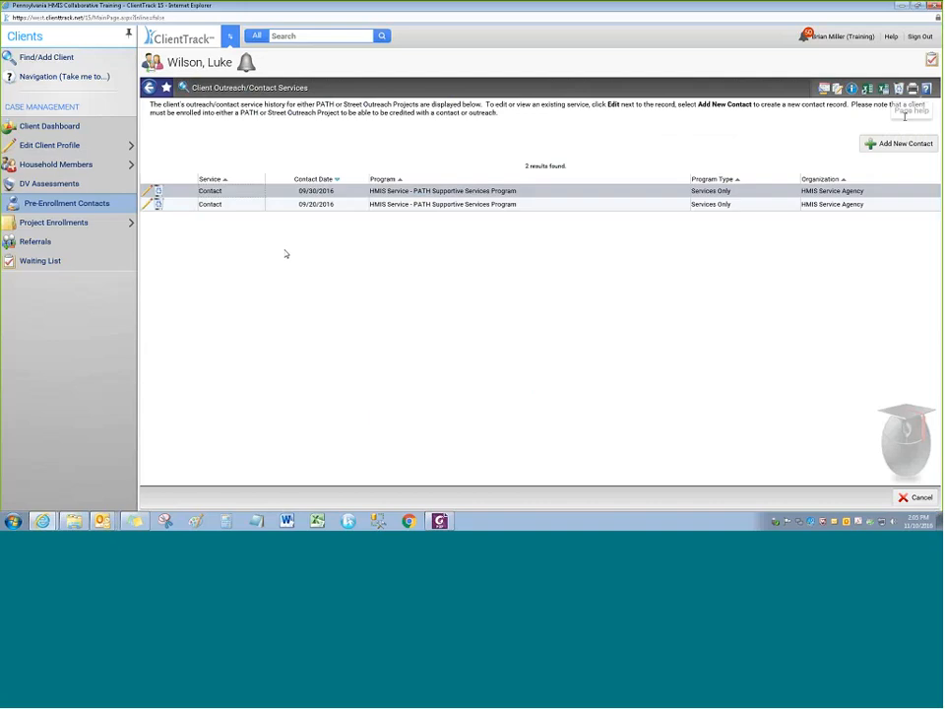
click(899, 144)
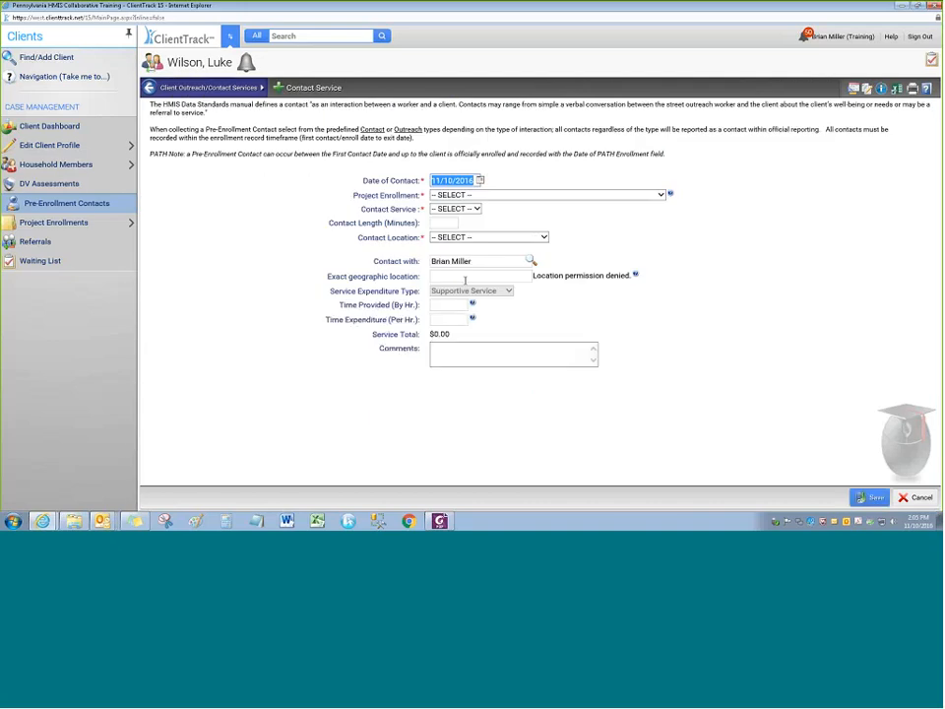
click(464, 195)
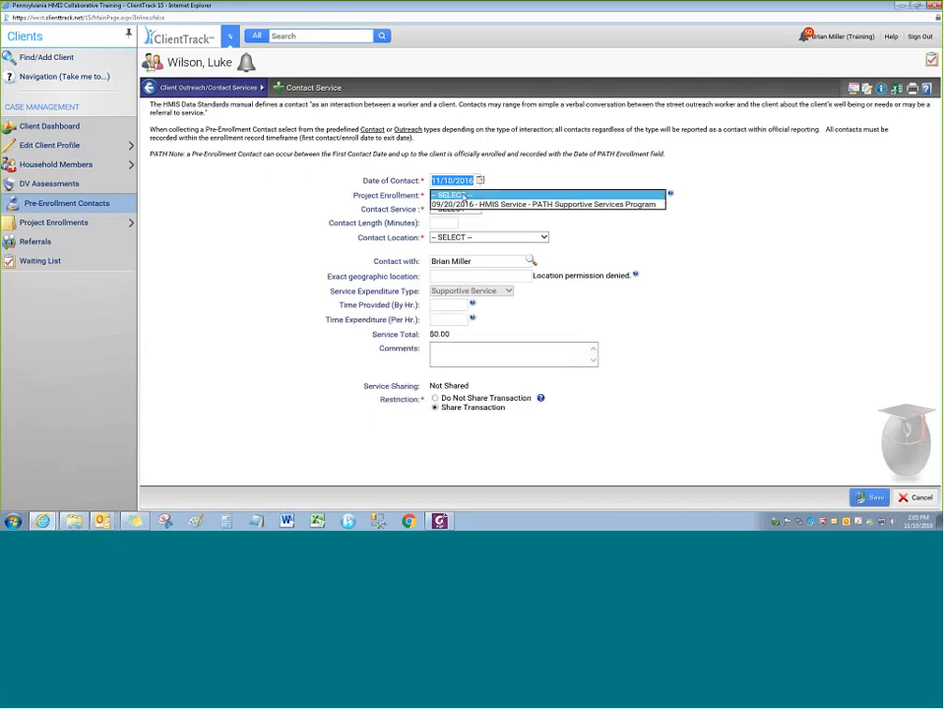
click(328, 196)
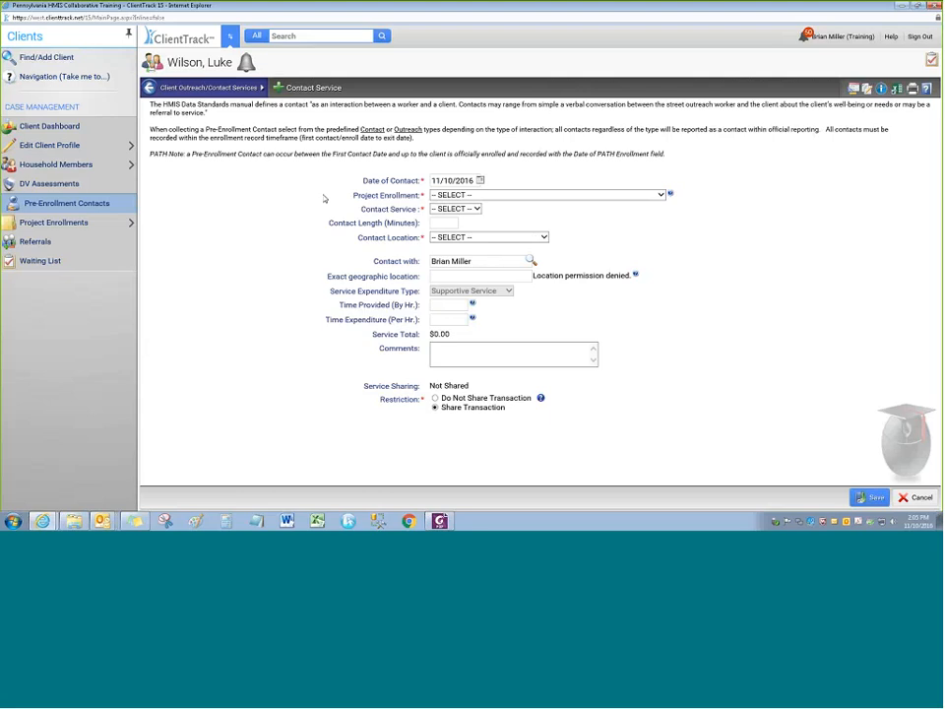
click(67, 207)
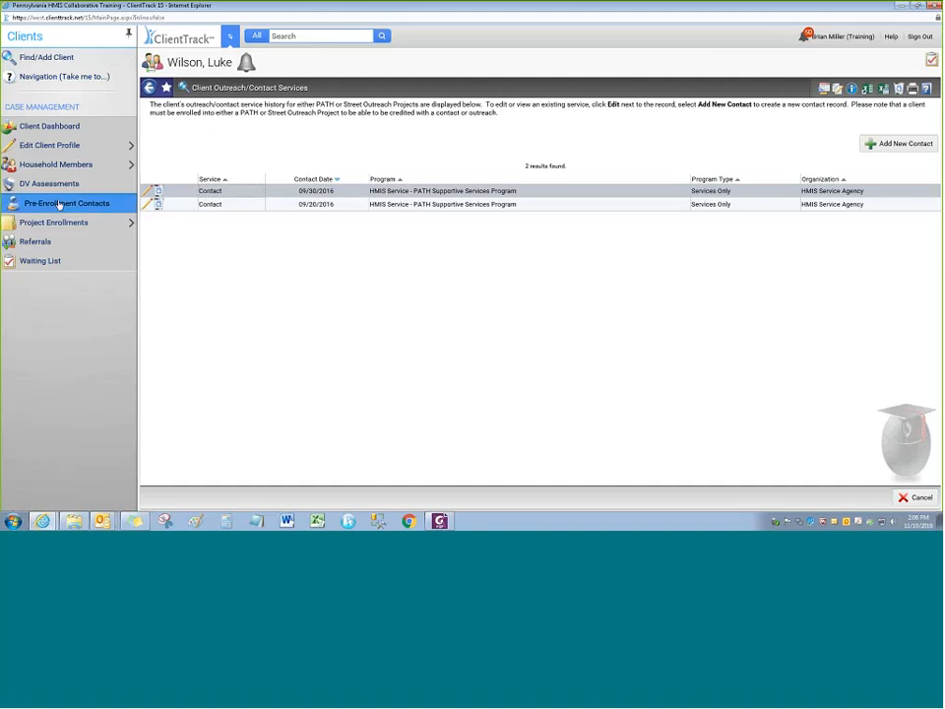
click(88, 241)
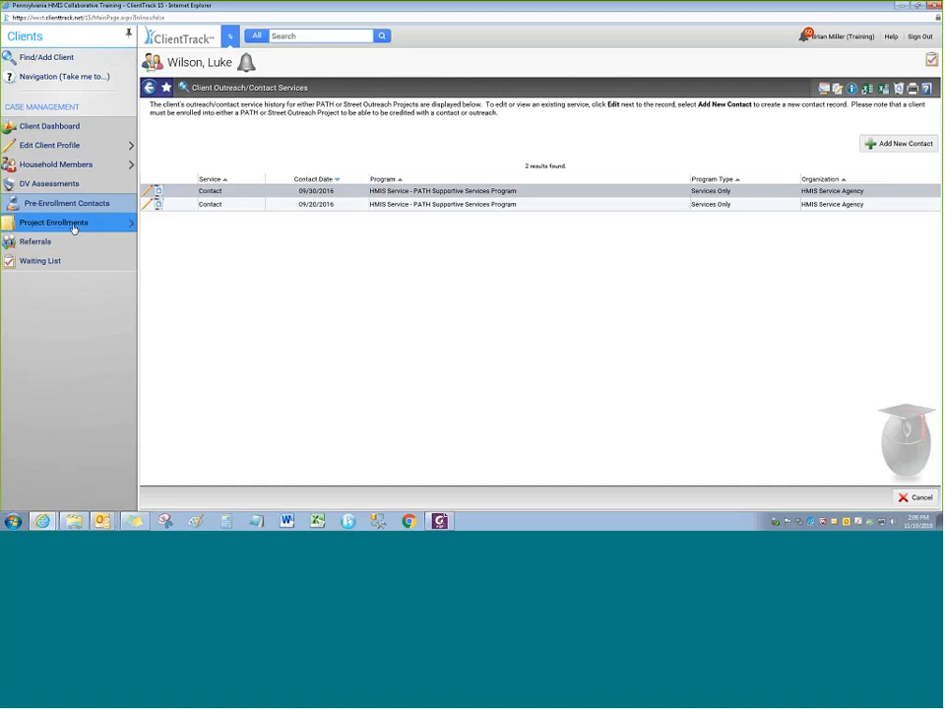
mouse_move(74, 227)
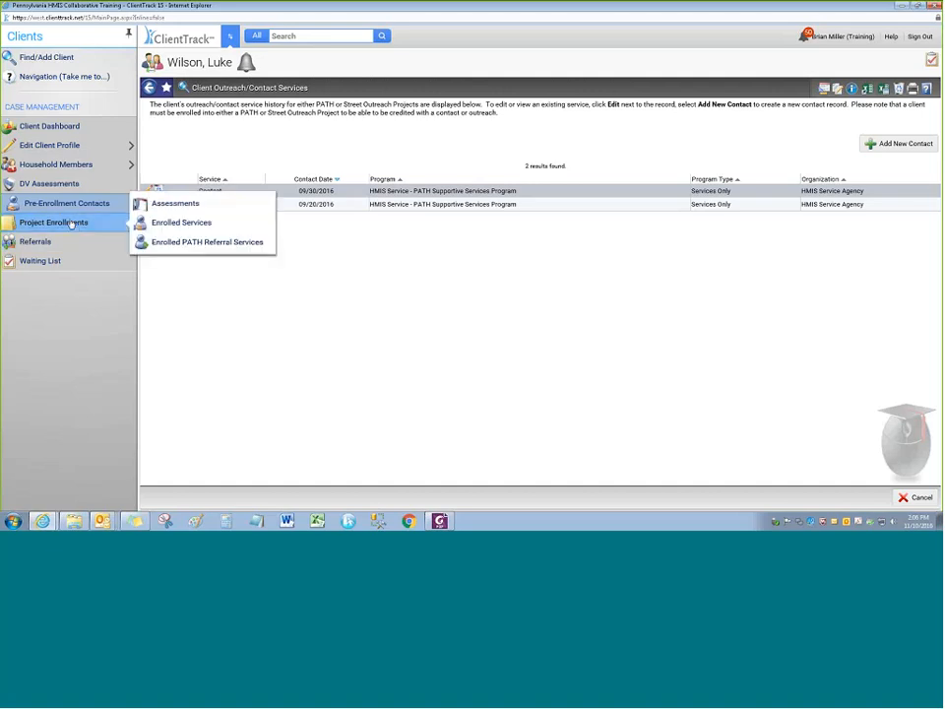
Switch to the reference guide PDF and jump to its Program Enrollment Management section
key(alt+Tab)
scroll(383, 162, down, 1)
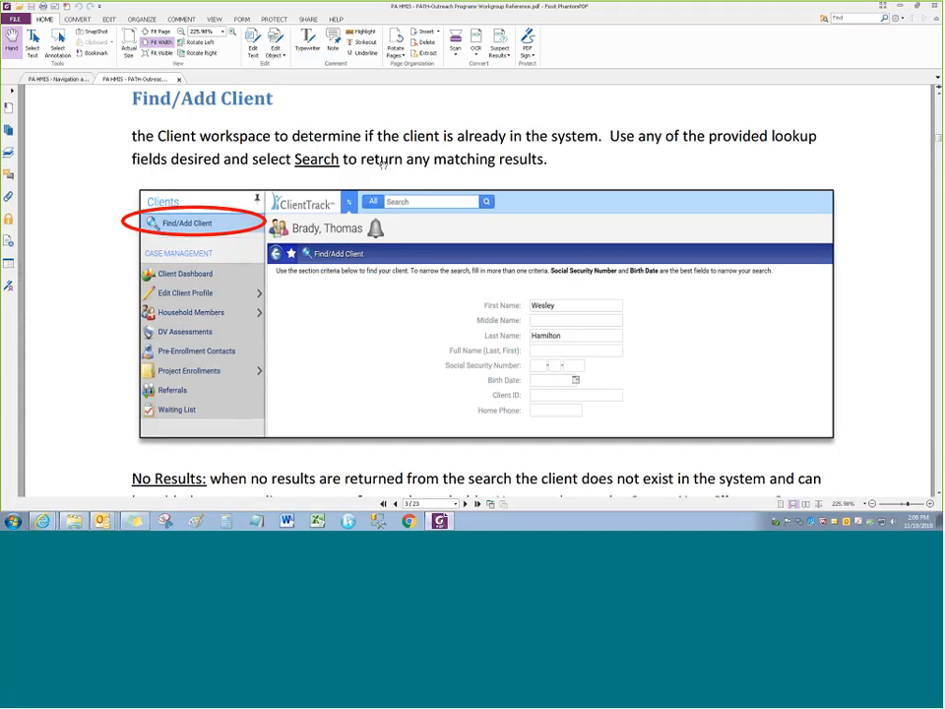
scroll(384, 162, up, 10)
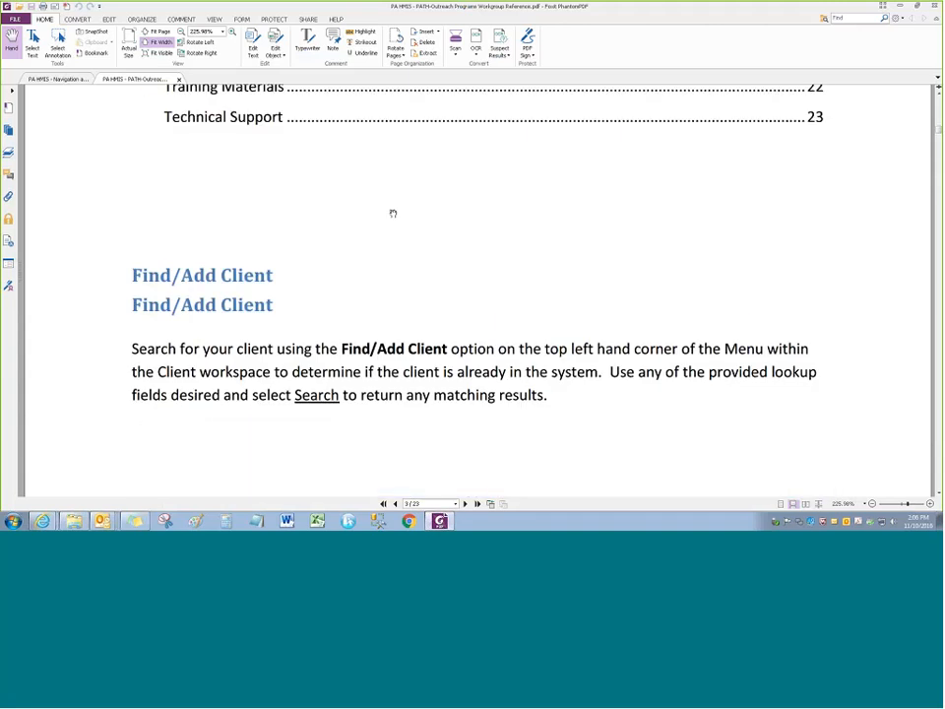
scroll(98, 257, up, 5)
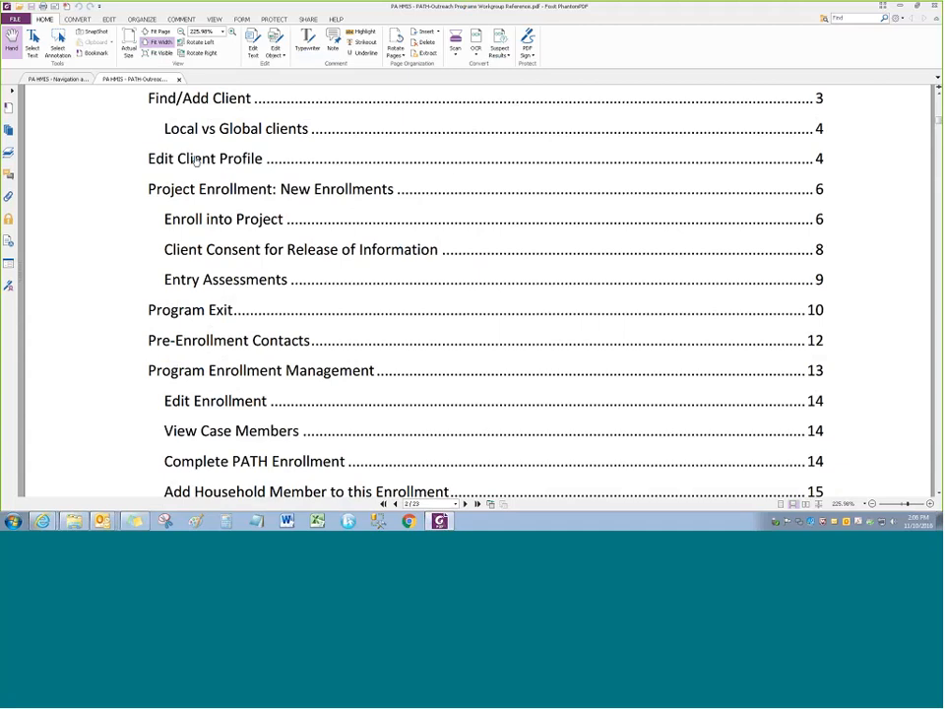
scroll(120, 196, down, 3)
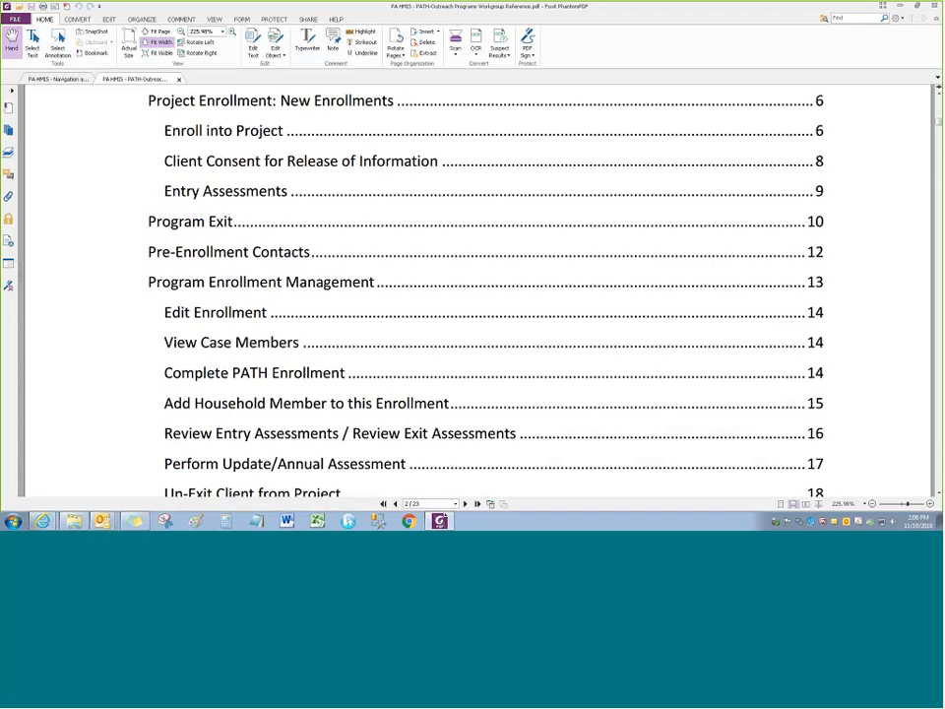
click(188, 283)
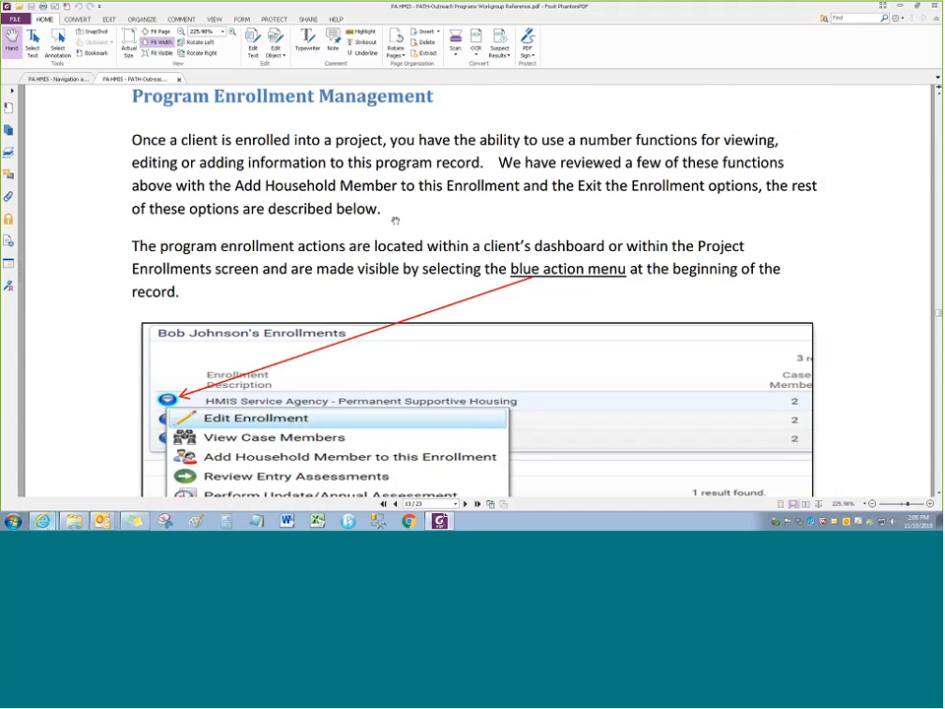
Back in ClientTrack, start a new project enrollment from the client's Project Enrollments page
mouse_move(42, 520)
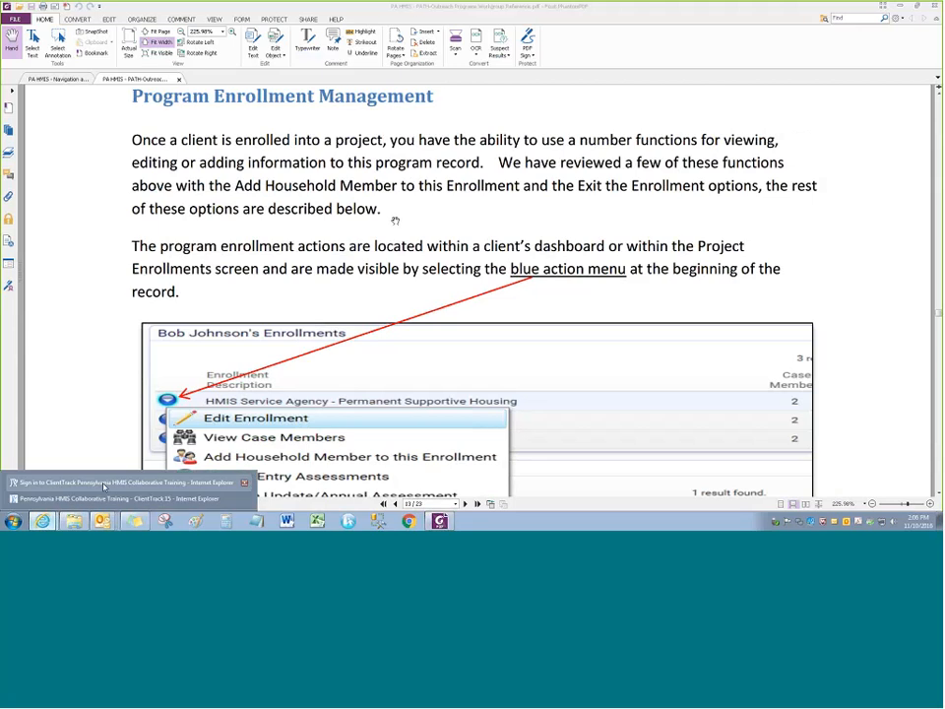
click(99, 500)
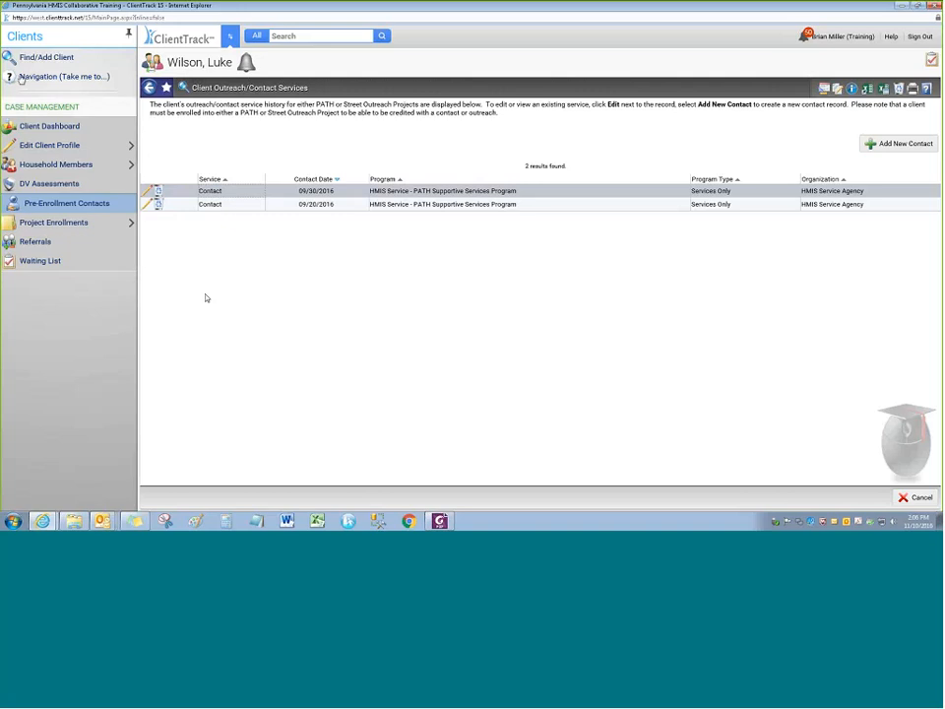
click(32, 129)
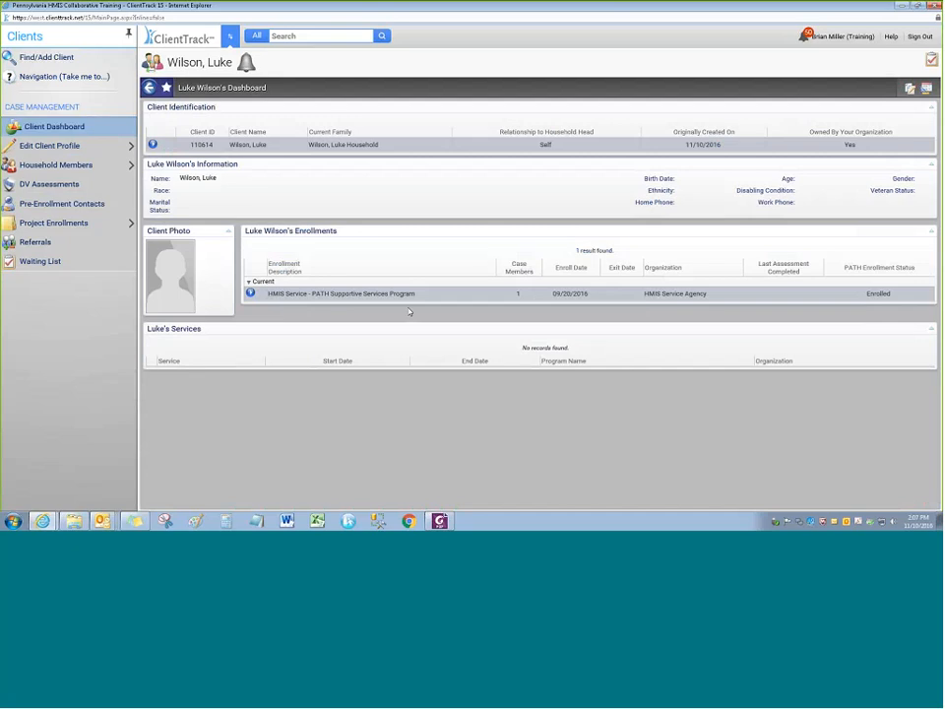
click(54, 225)
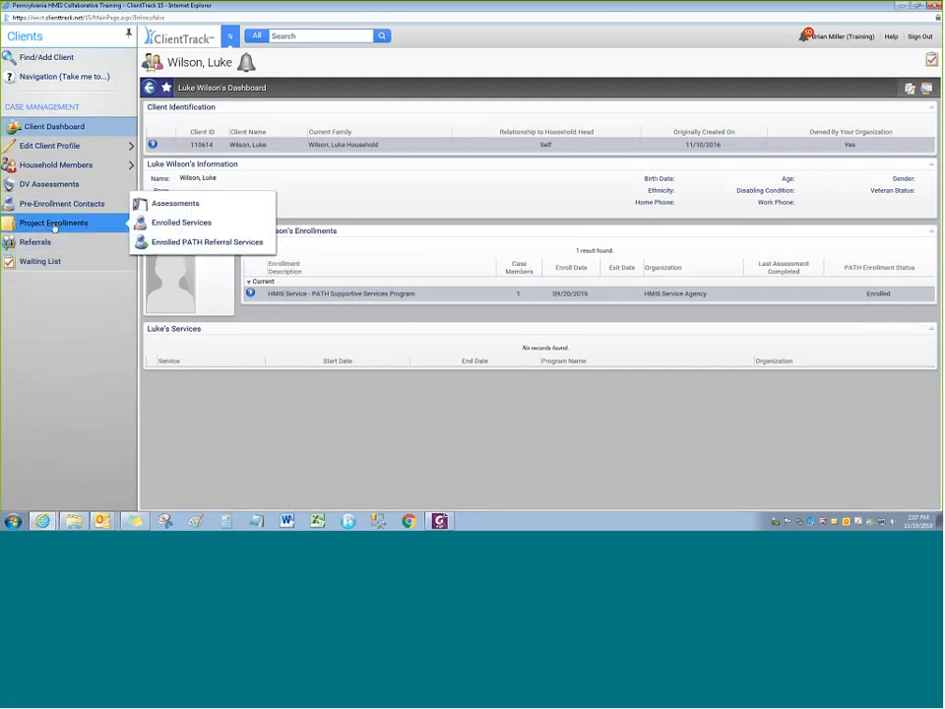
click(59, 223)
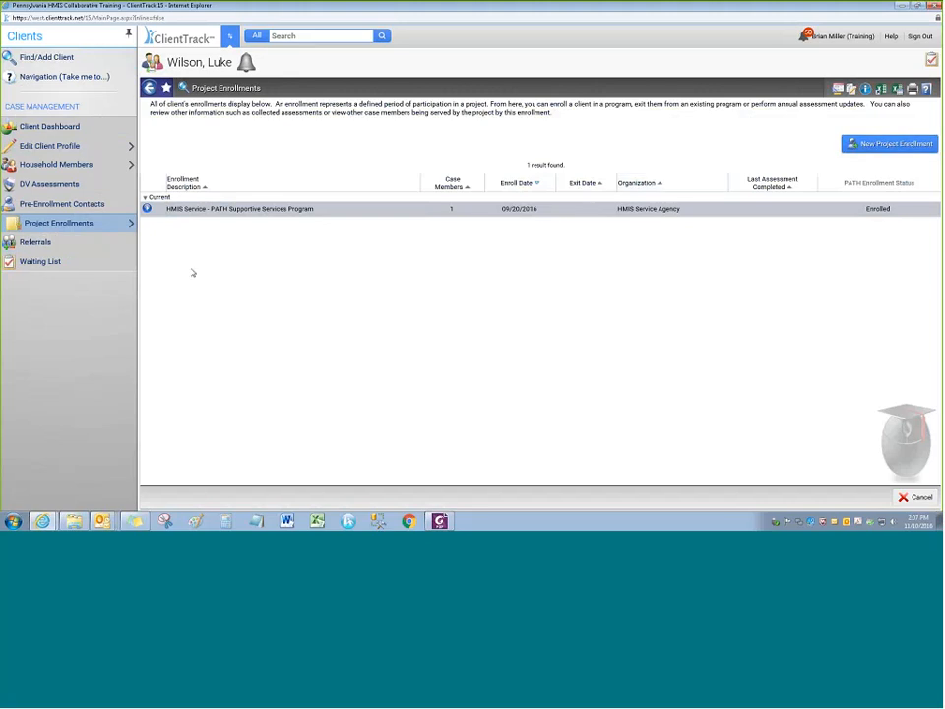
click(61, 225)
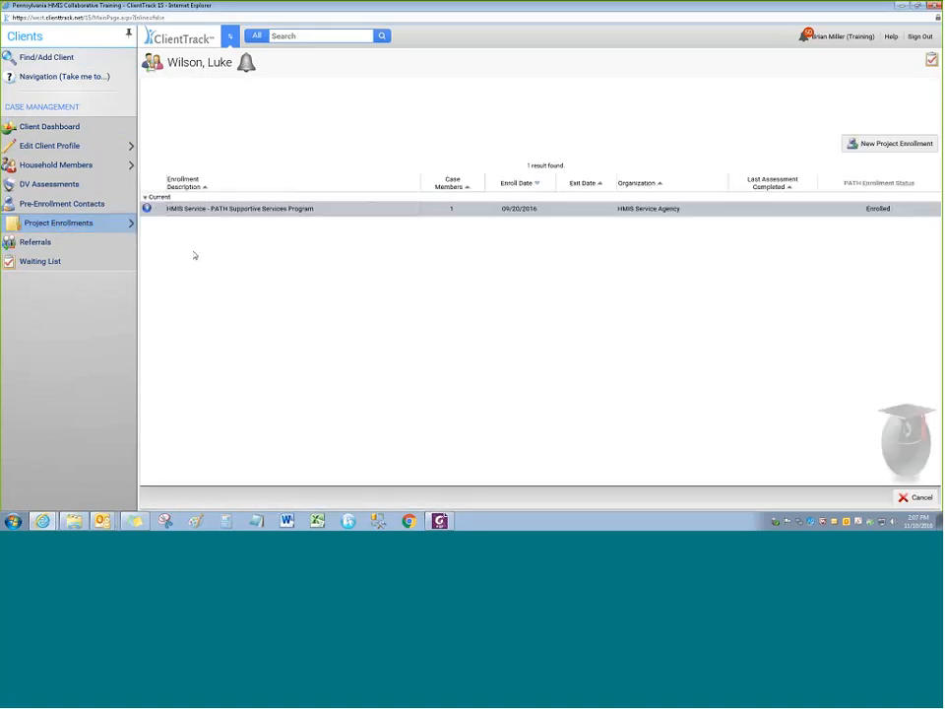
click(871, 145)
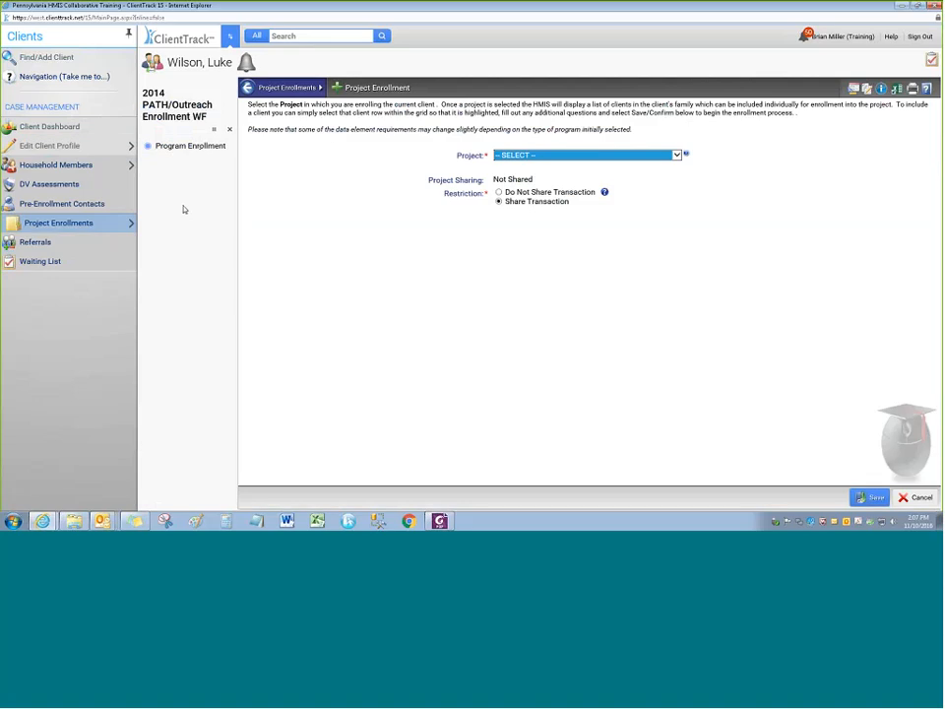
Open and close the Project list without choosing, then cancel the new enrollment
click(521, 155)
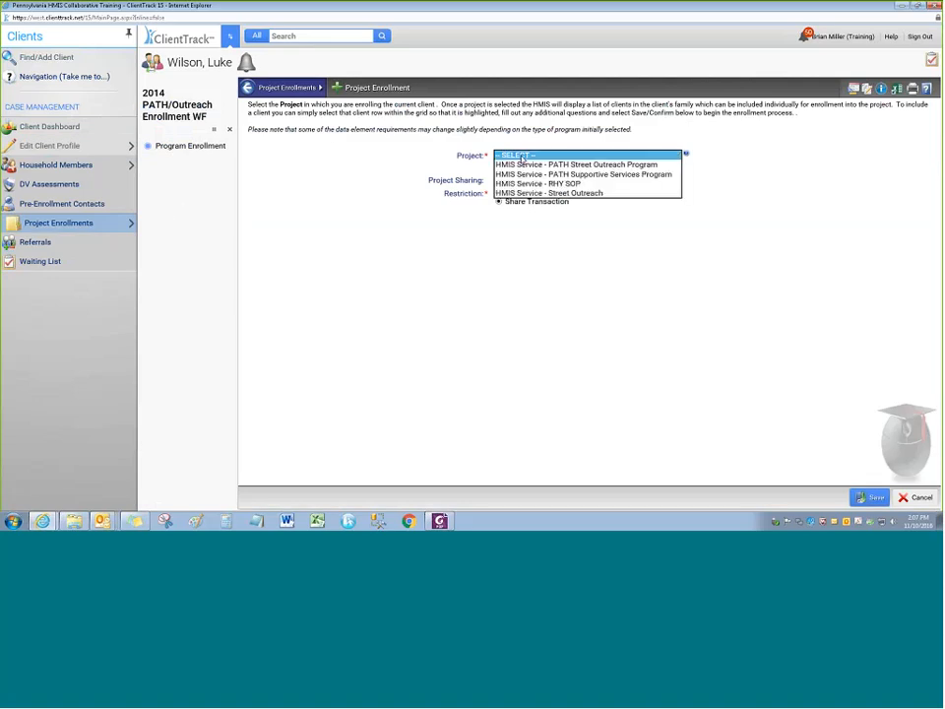
click(522, 156)
click(915, 497)
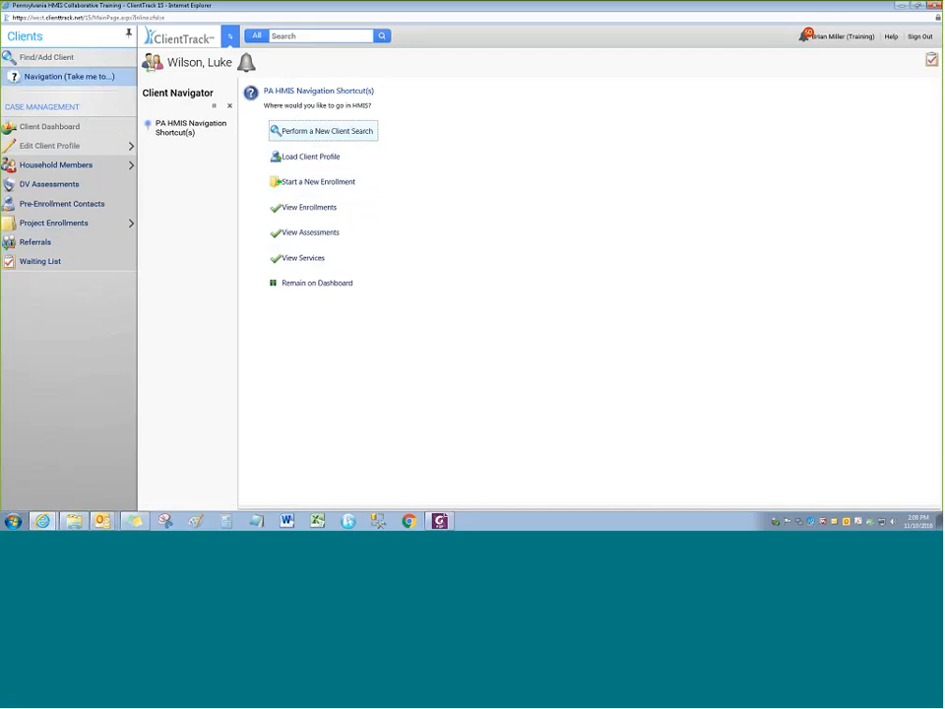
click(308, 210)
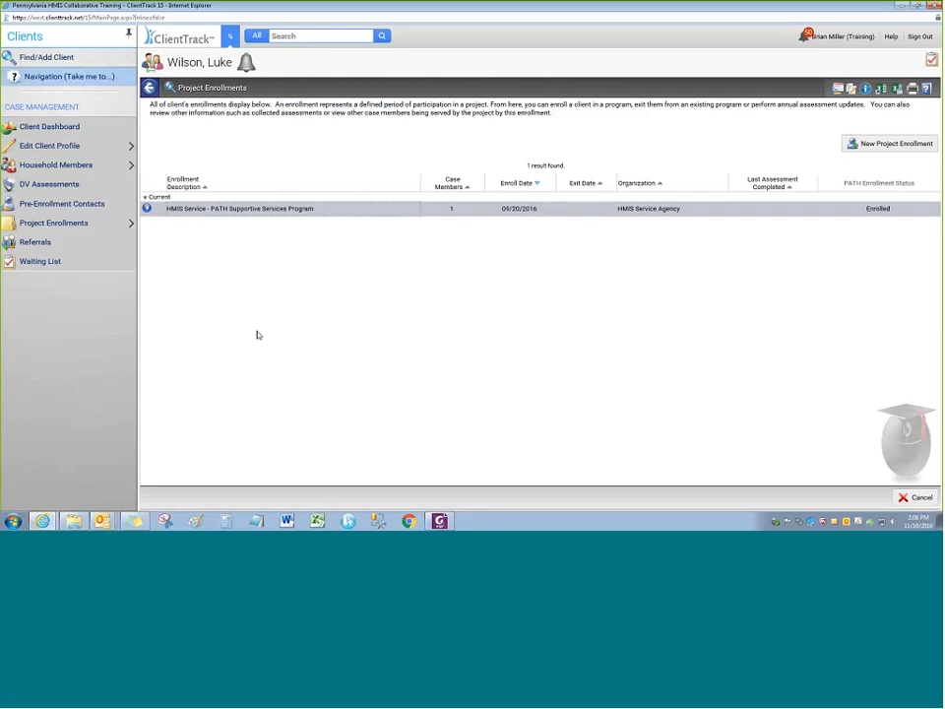
click(147, 210)
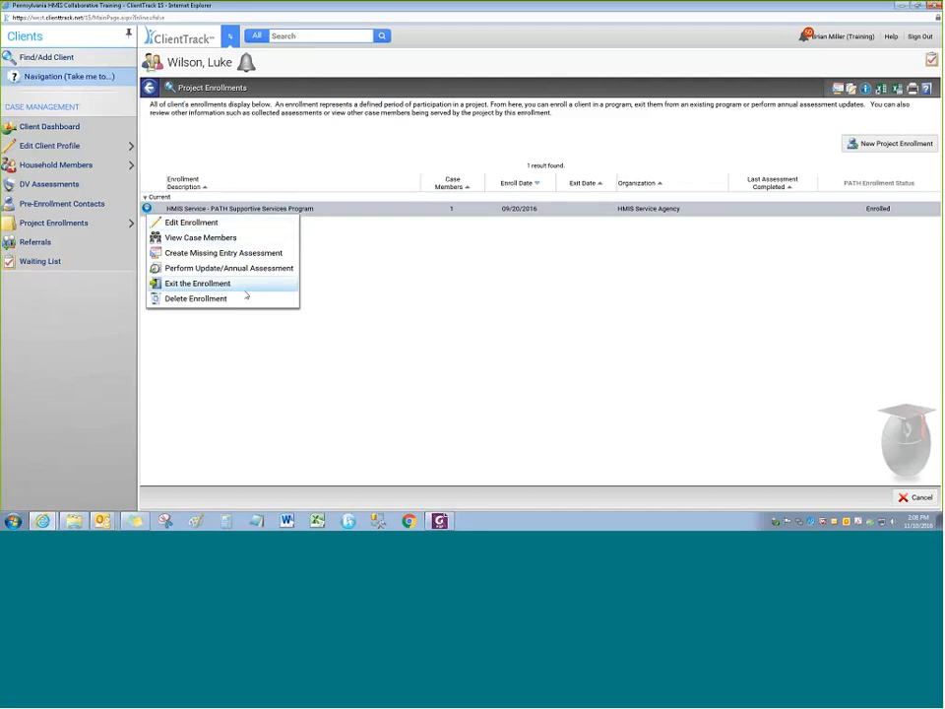
click(249, 223)
click(282, 285)
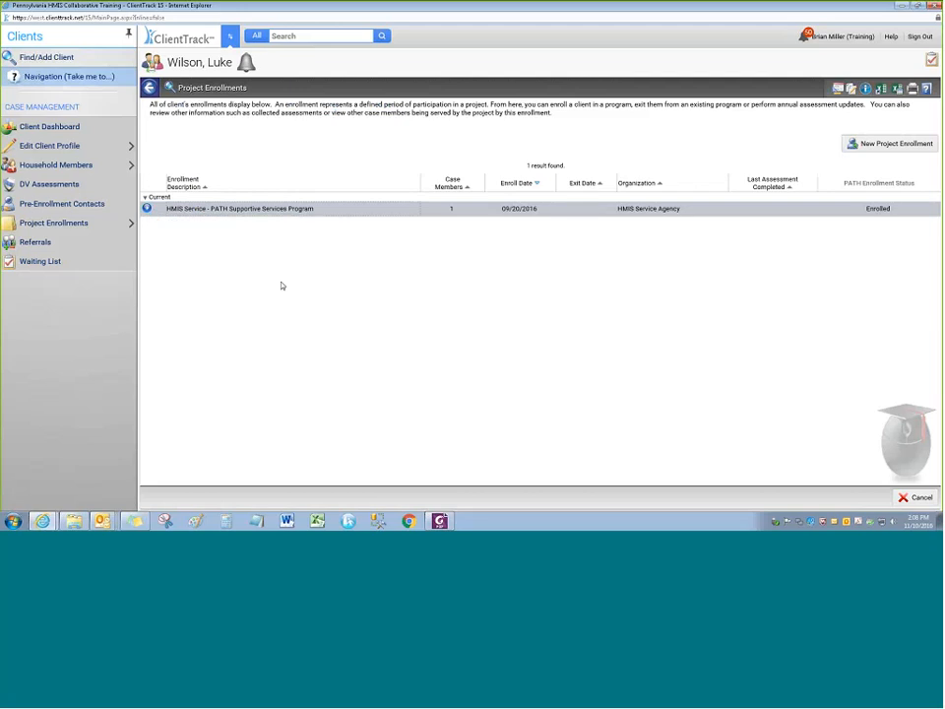
click(147, 208)
Search for the other client by first and last name and open their dashboard
click(147, 209)
click(54, 59)
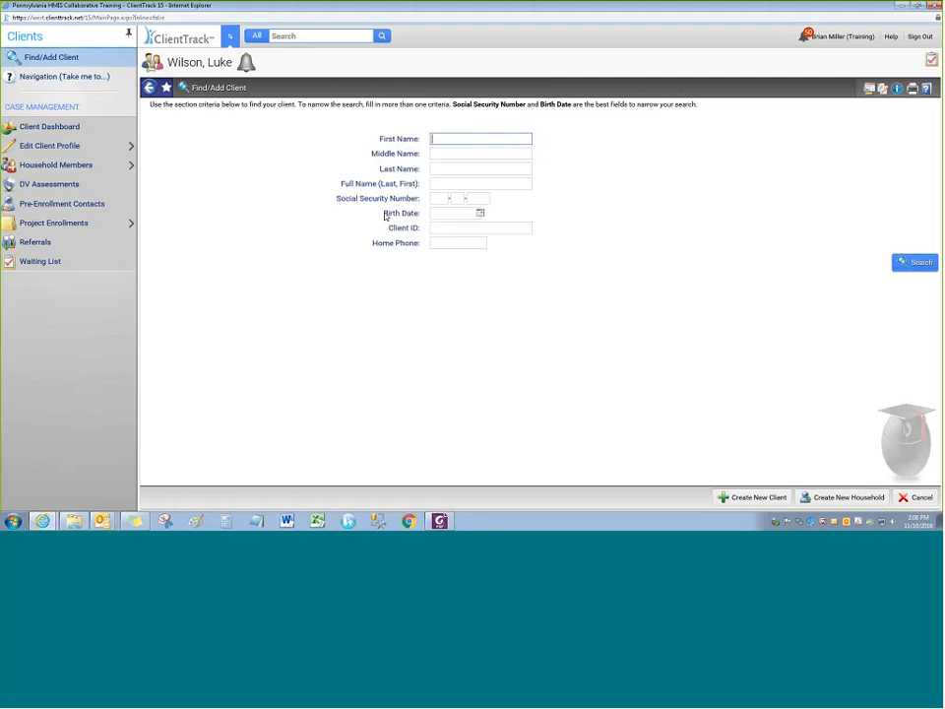
key(Tab)
key(Tab)
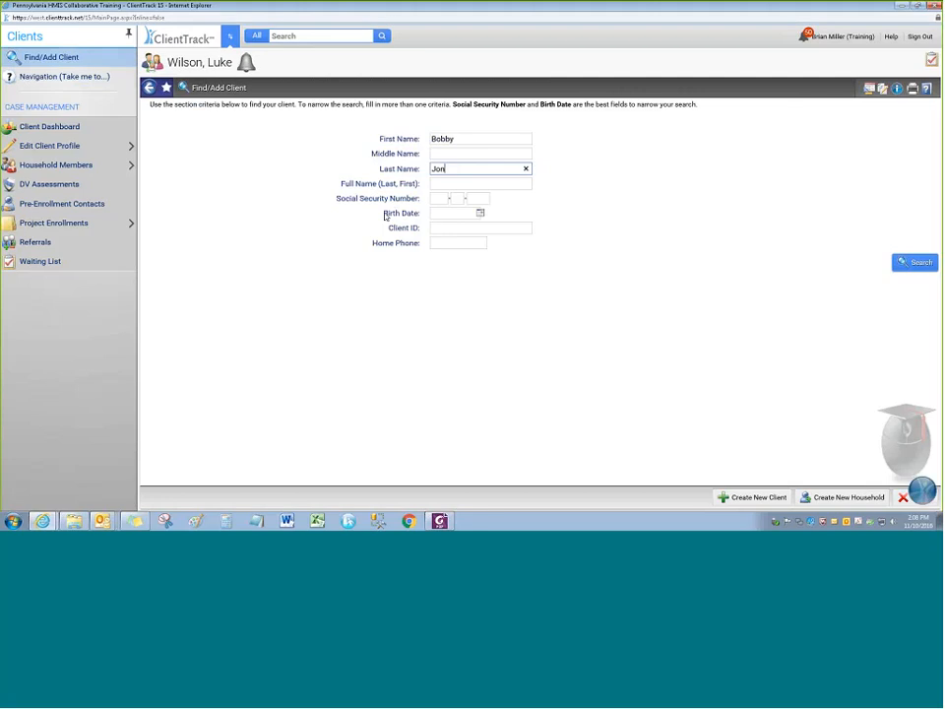
key(Return)
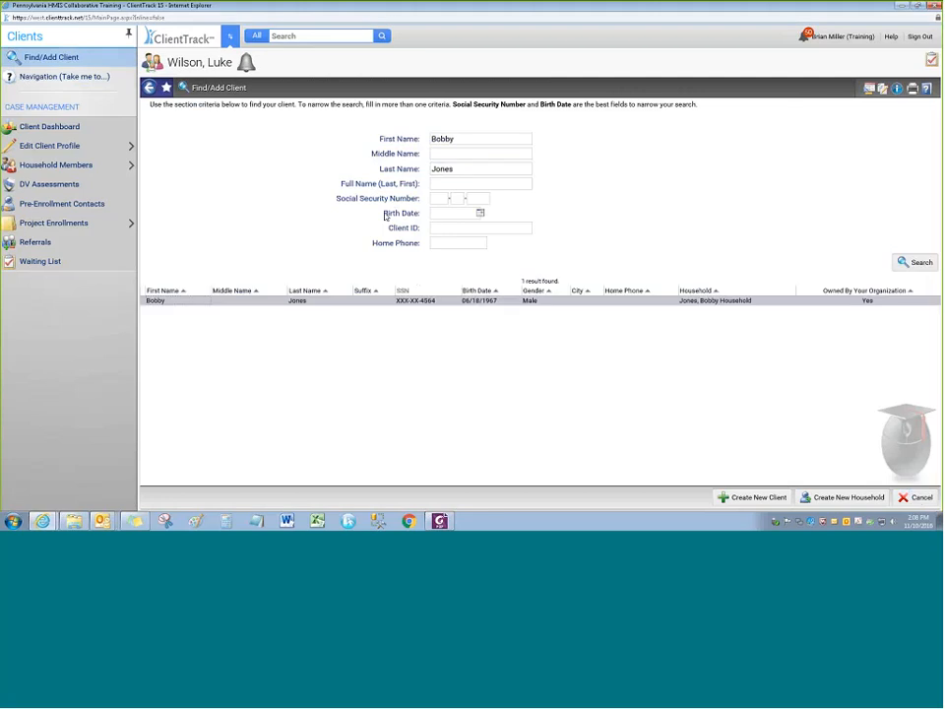
click(403, 301)
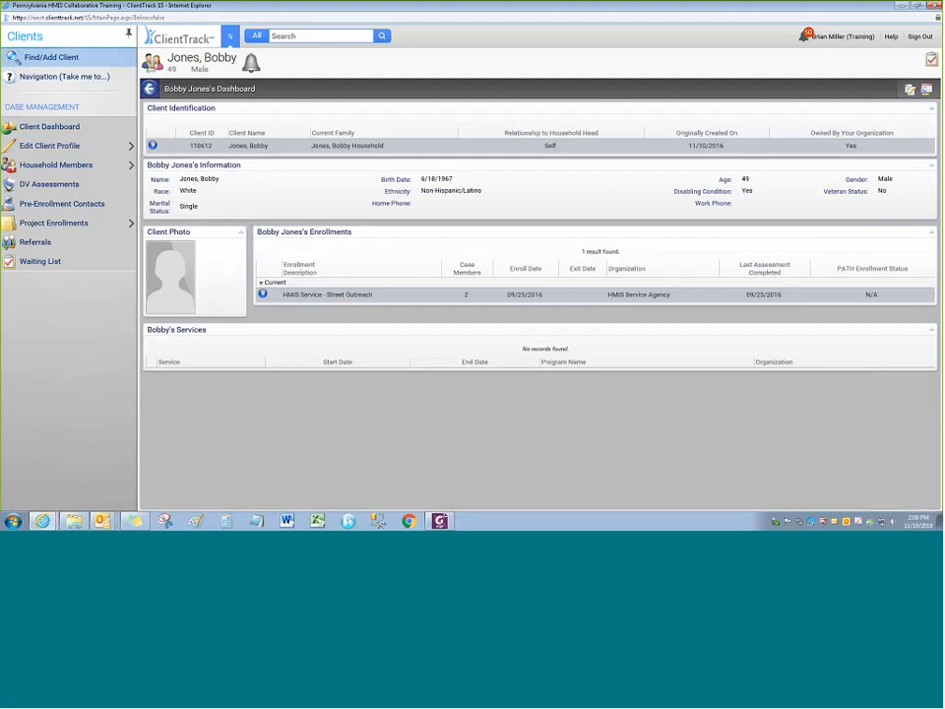
Choose Edit Enrollment from the Street Outreach enrollment's options
click(263, 295)
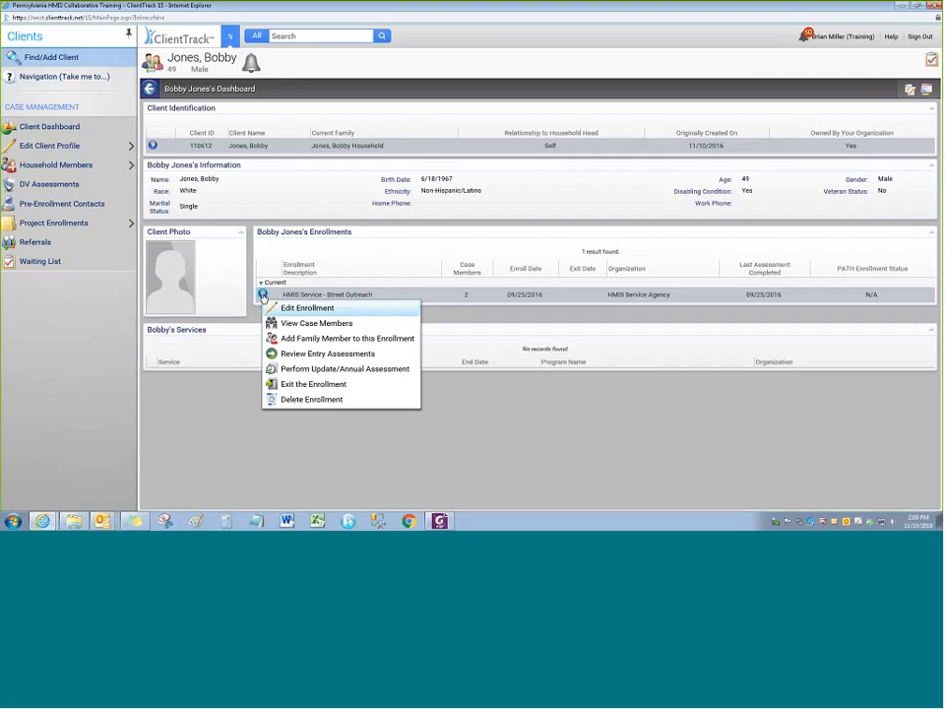
click(341, 310)
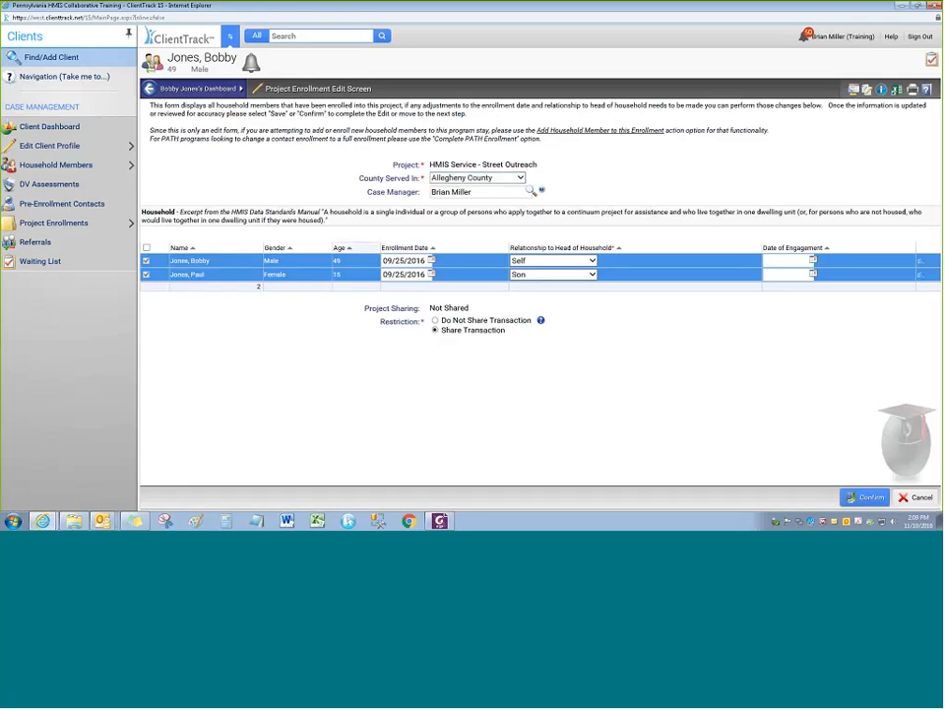
Leave Allegheny County as the county served
click(451, 179)
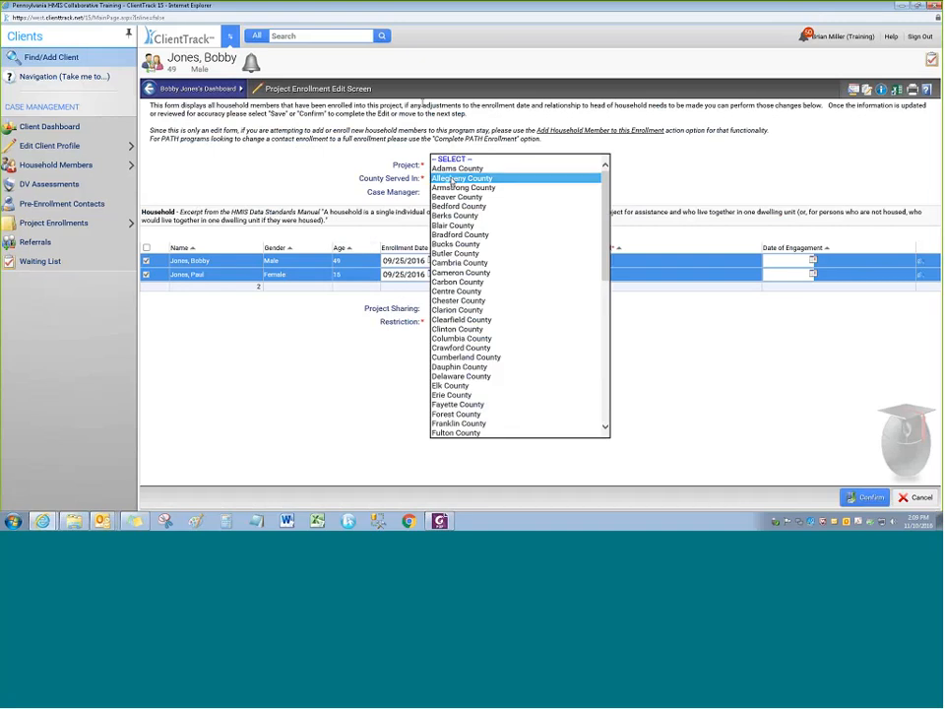
click(453, 178)
click(453, 178)
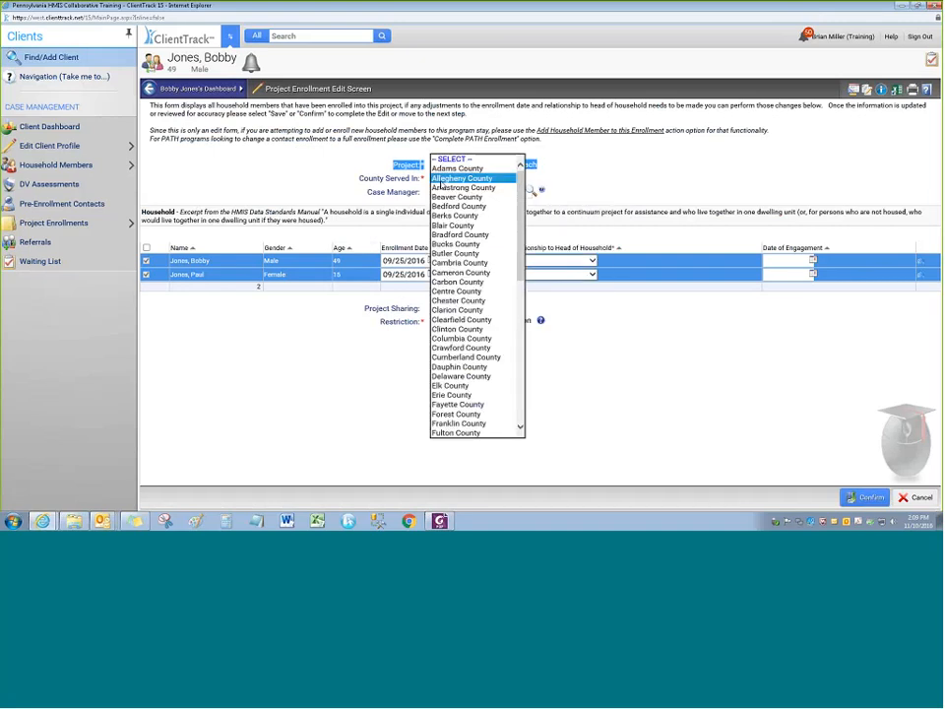
click(341, 172)
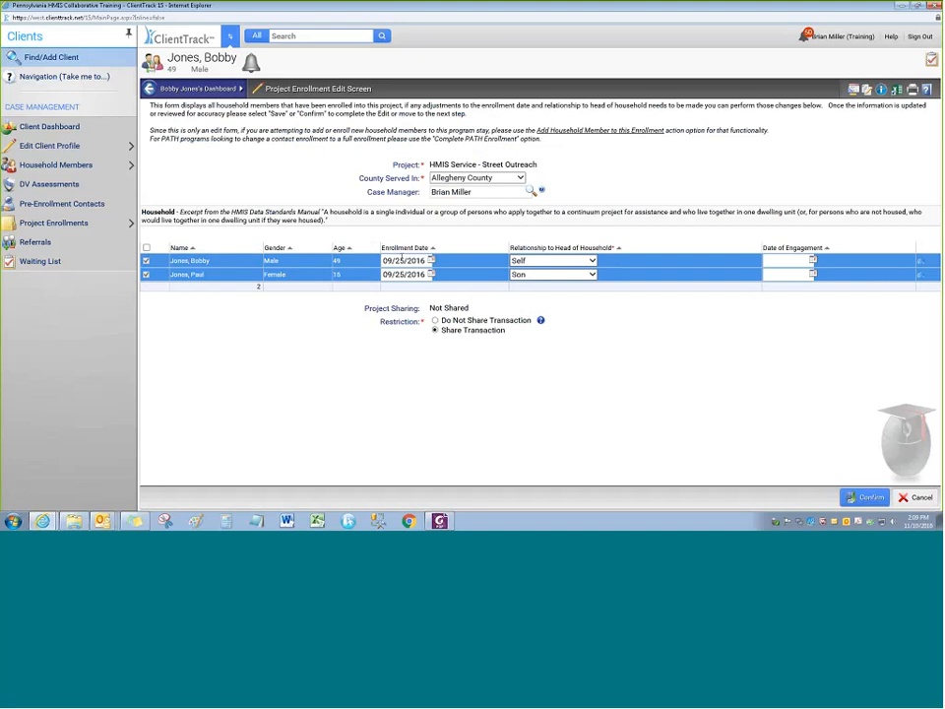
Change both household members' enrollment dates to 09/28/2016
click(402, 258)
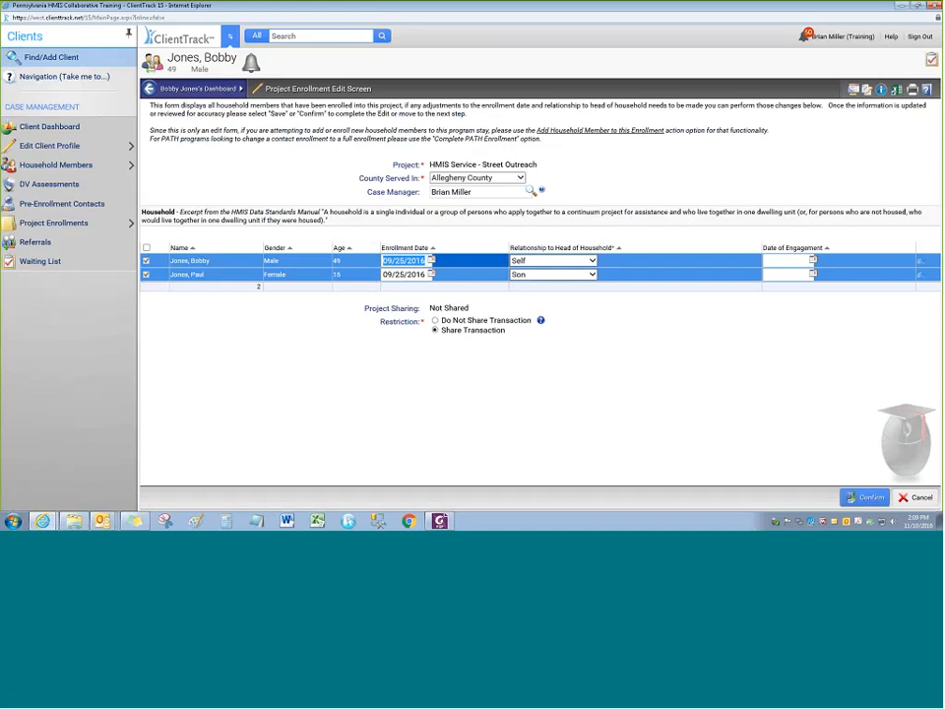
text(09/28/2016)
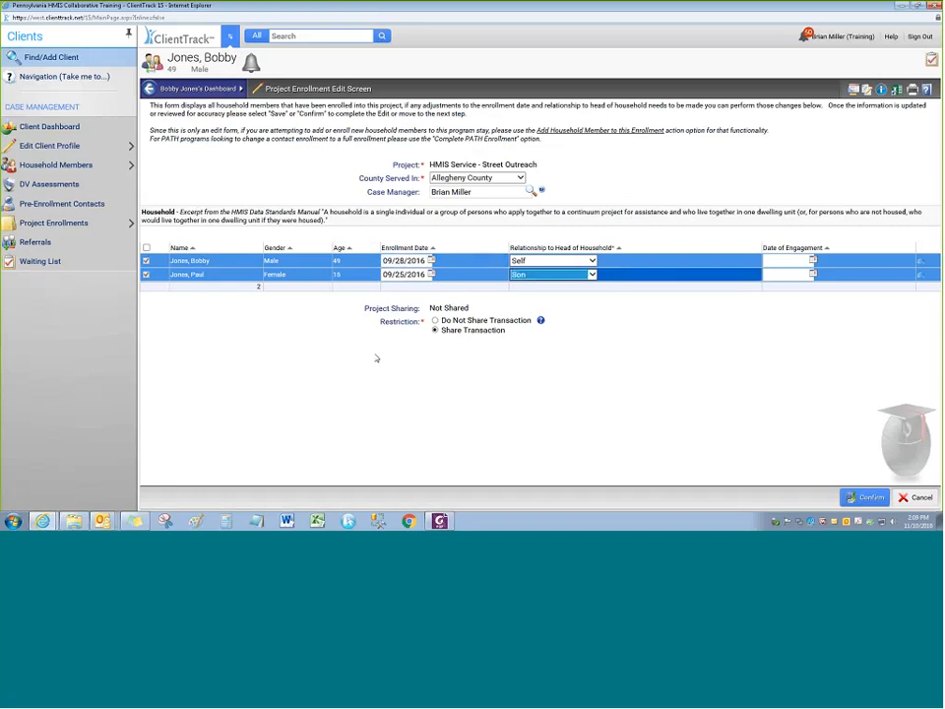
key(Tab)
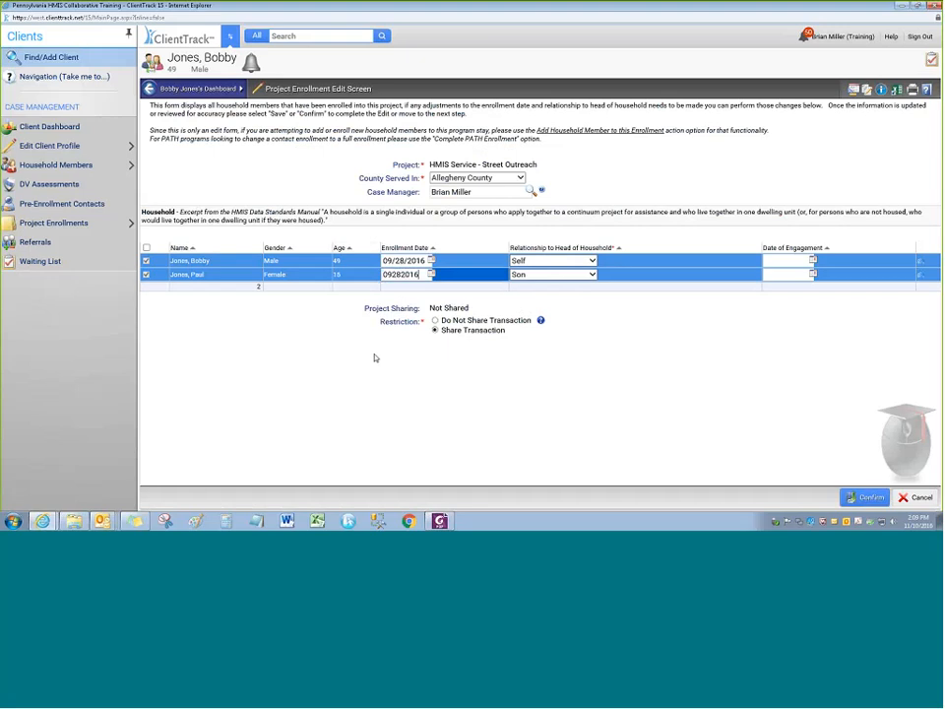
text(09/28/2016)
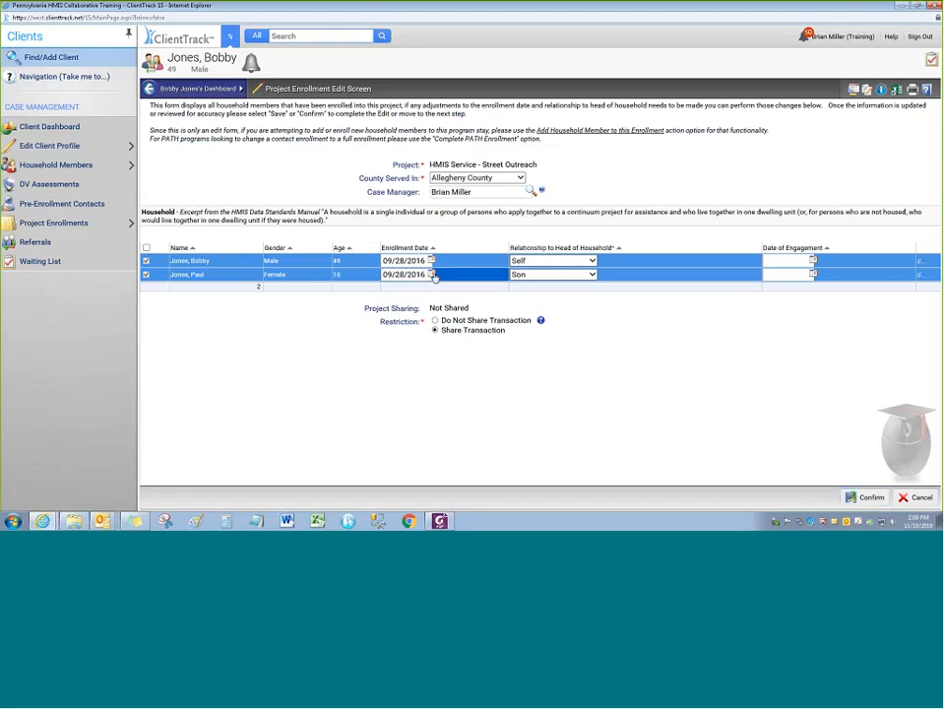
click(432, 274)
click(495, 360)
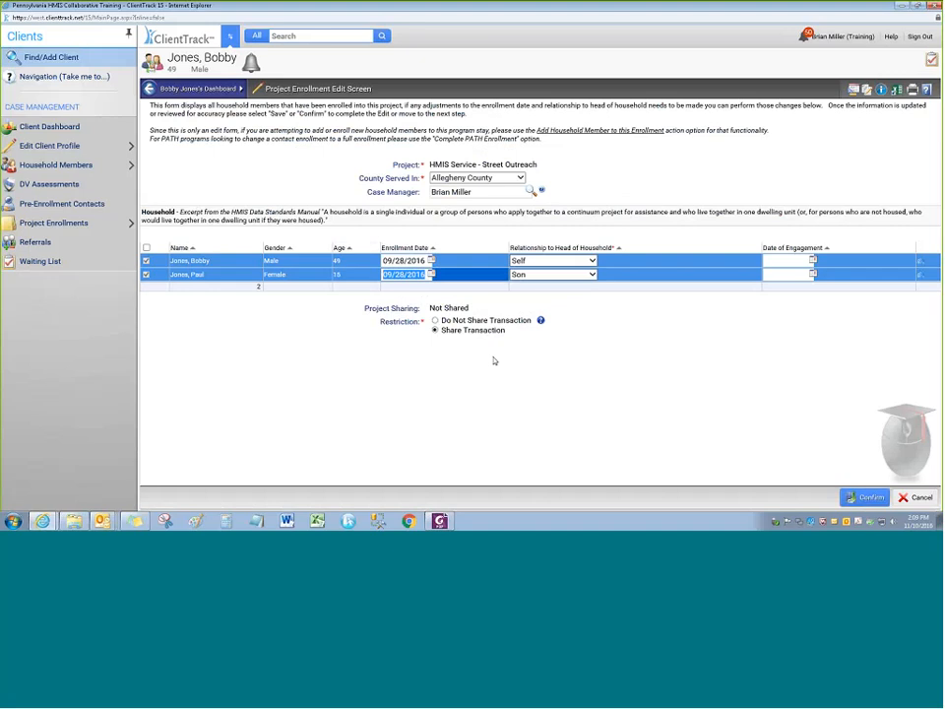
click(494, 360)
Submit the changes, then cancel after the required Date of PATH Enrollment error
click(864, 497)
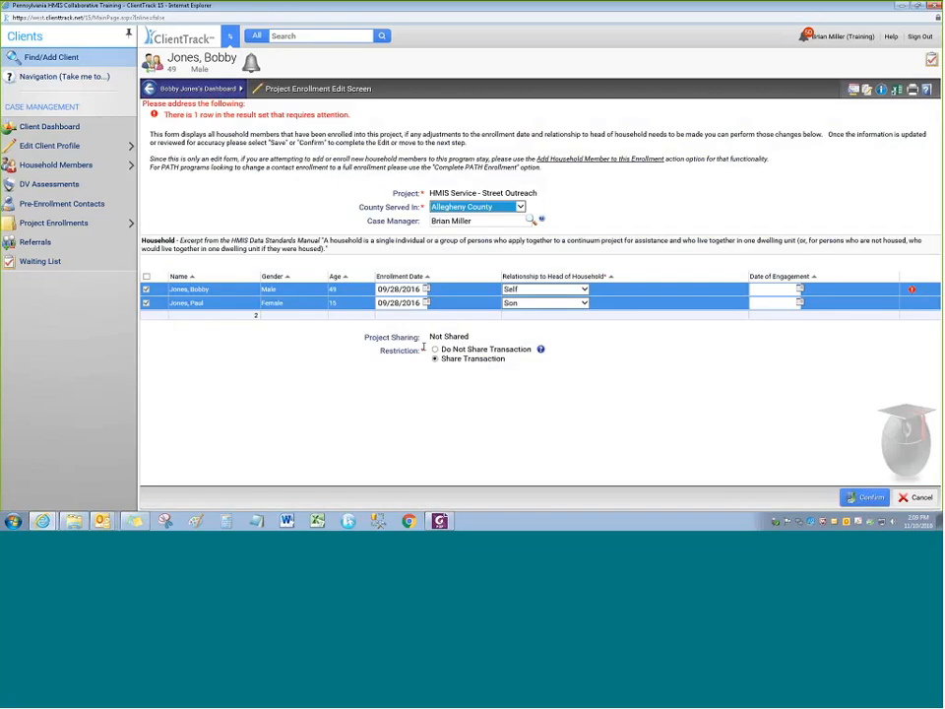
mouse_move(913, 291)
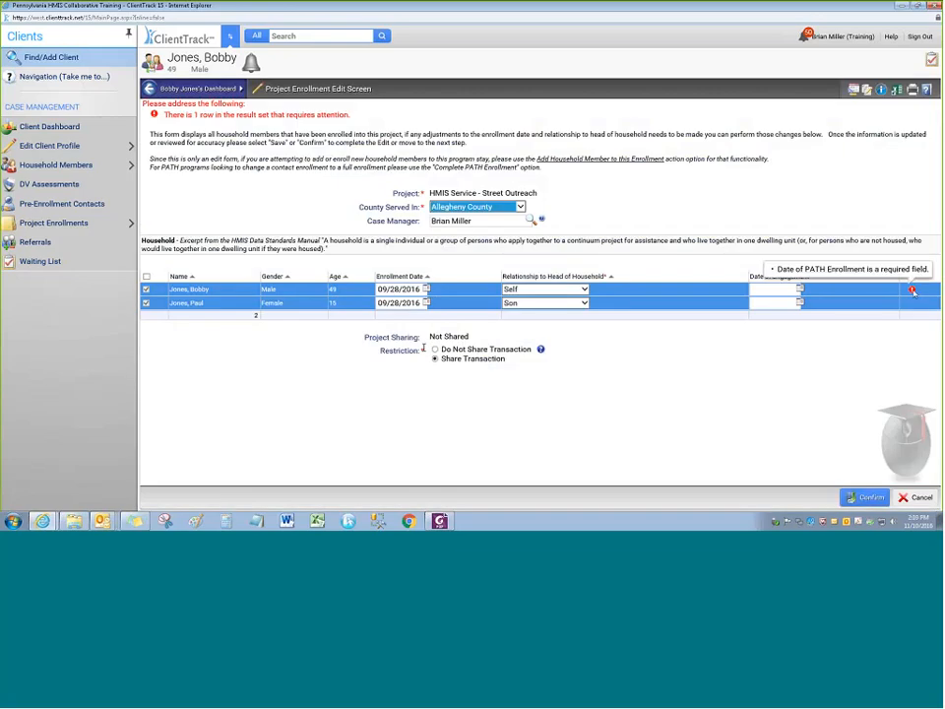
click(916, 500)
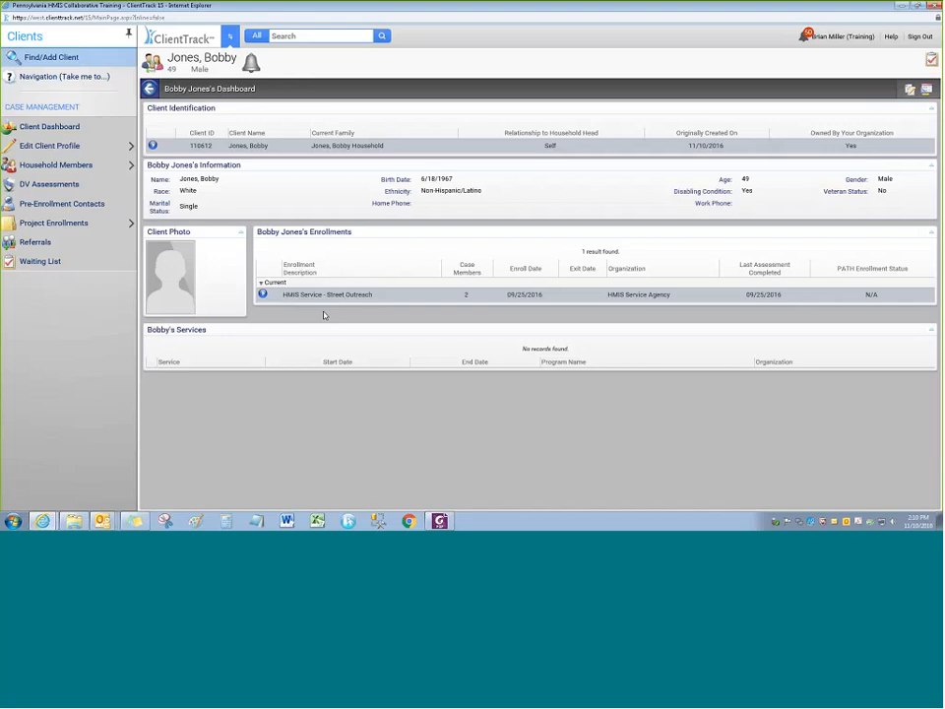
Open the case members list for the 09/25/2016 Street Outreach enrollment, noting its two members
click(262, 295)
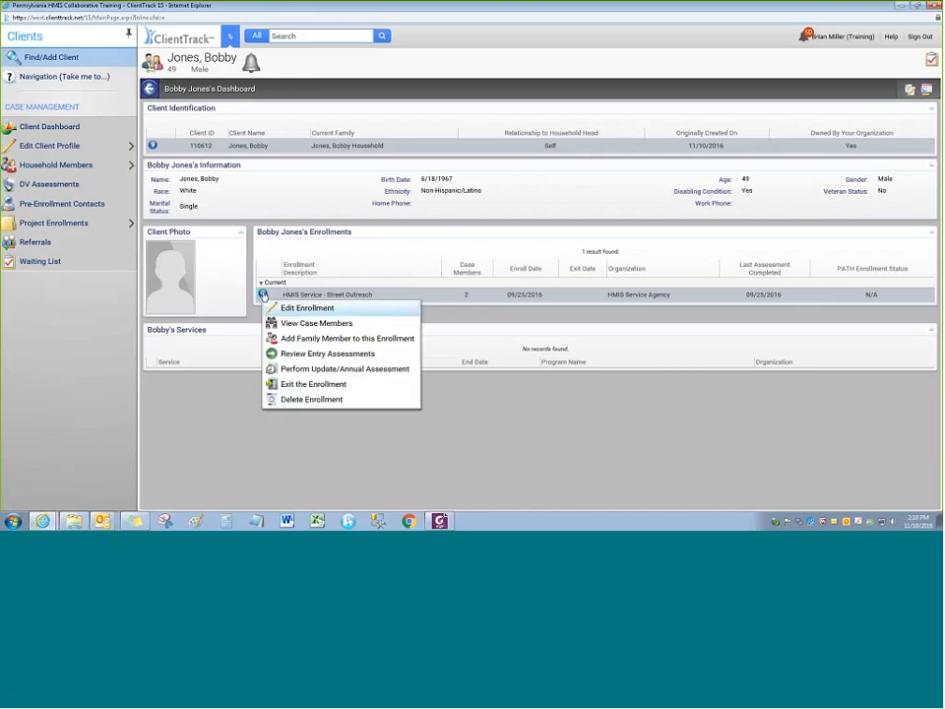
click(356, 327)
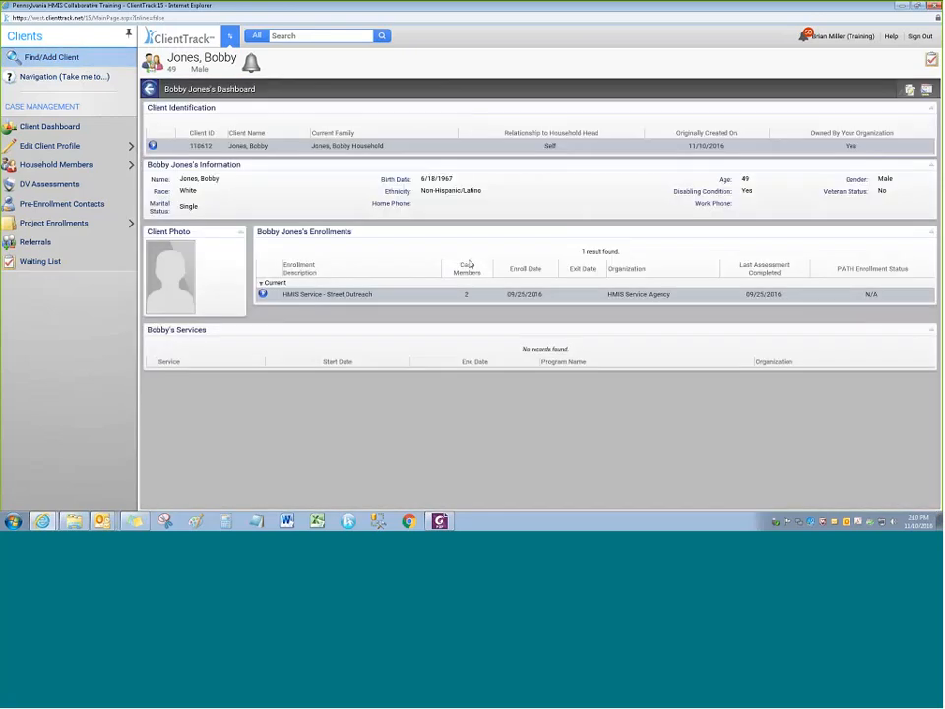
click(465, 295)
click(262, 295)
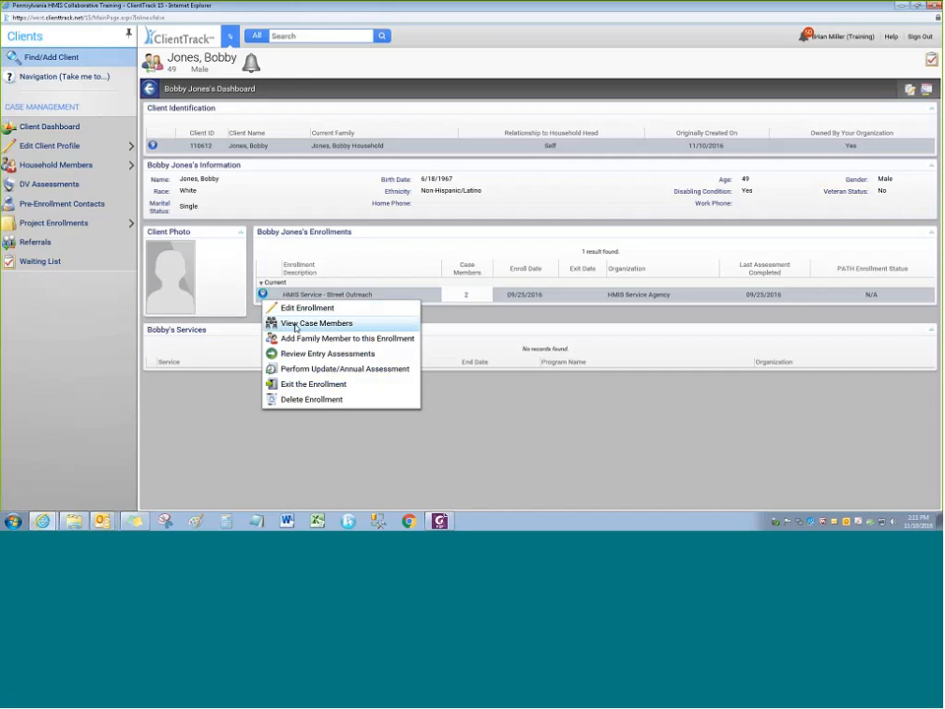
click(295, 325)
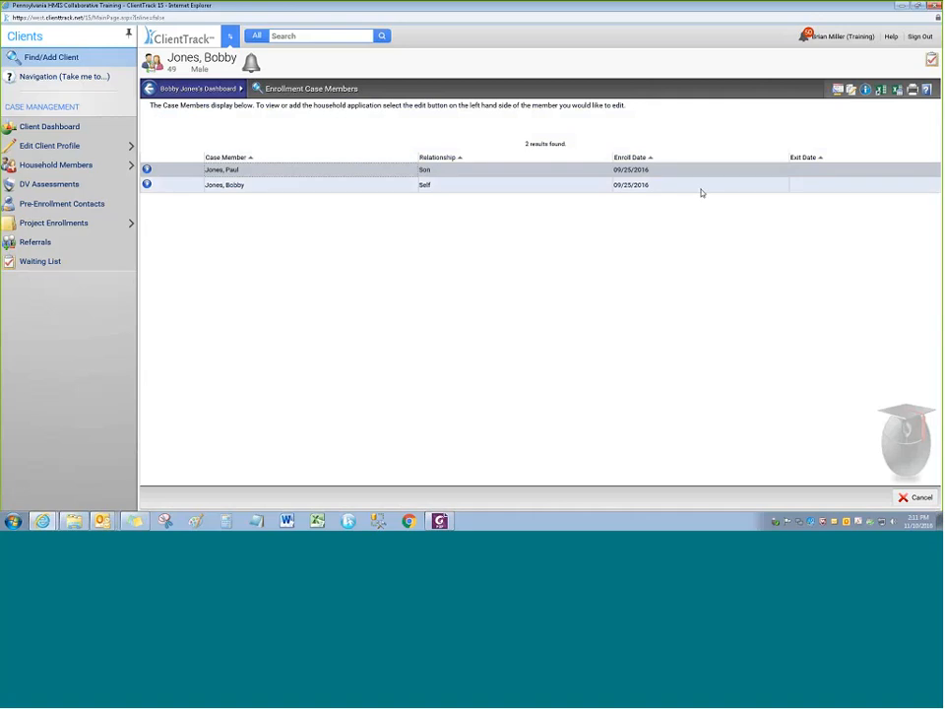
Check the son's and client's enrollment options, return to the dashboard, and reopen Street Outreach options
click(147, 169)
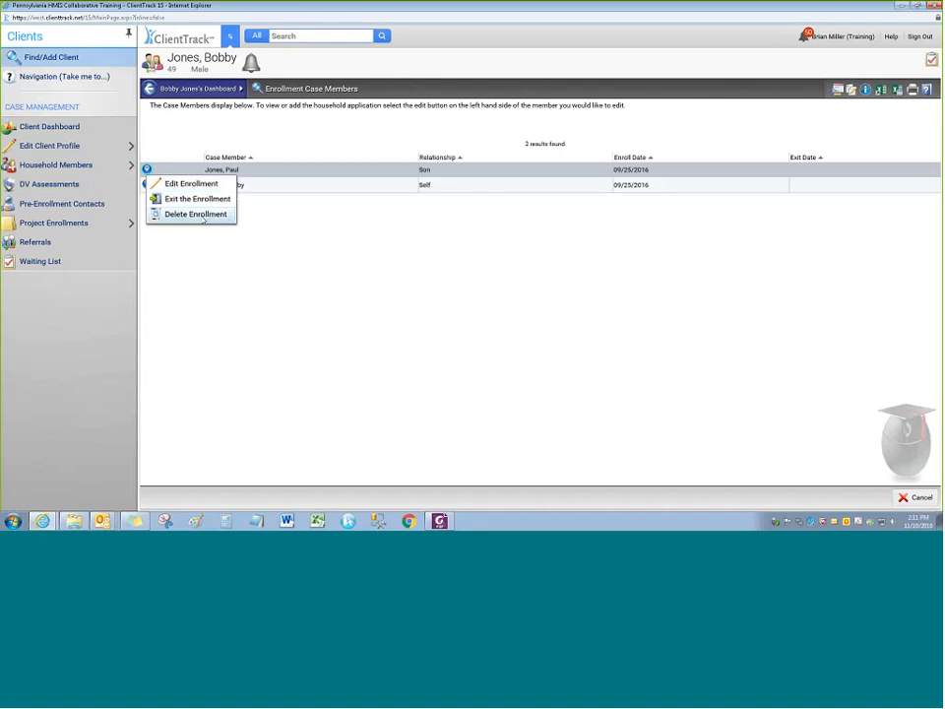
click(148, 186)
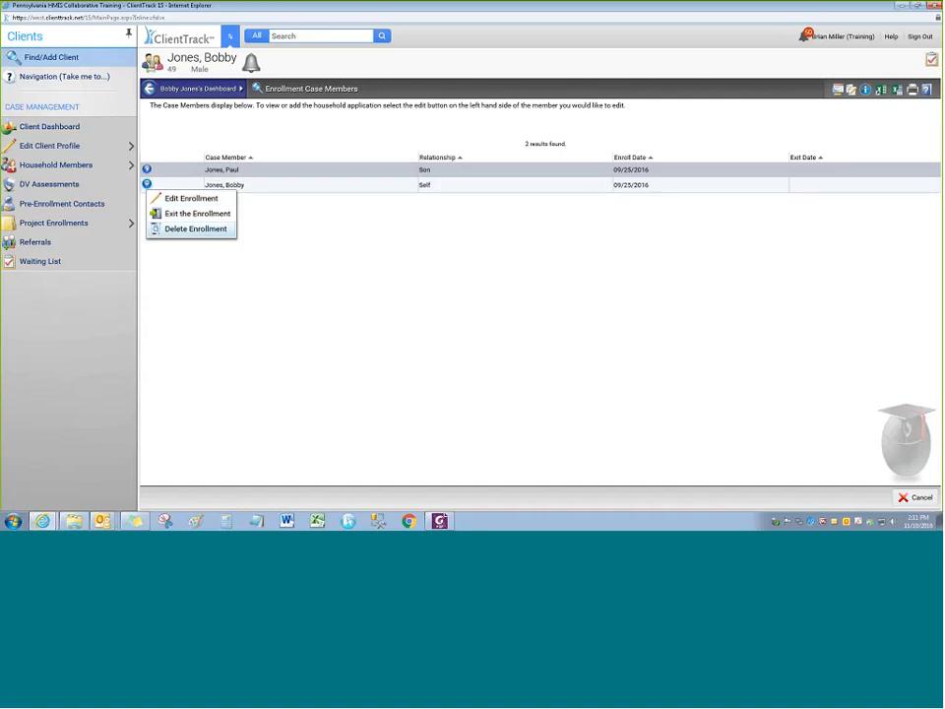
click(147, 185)
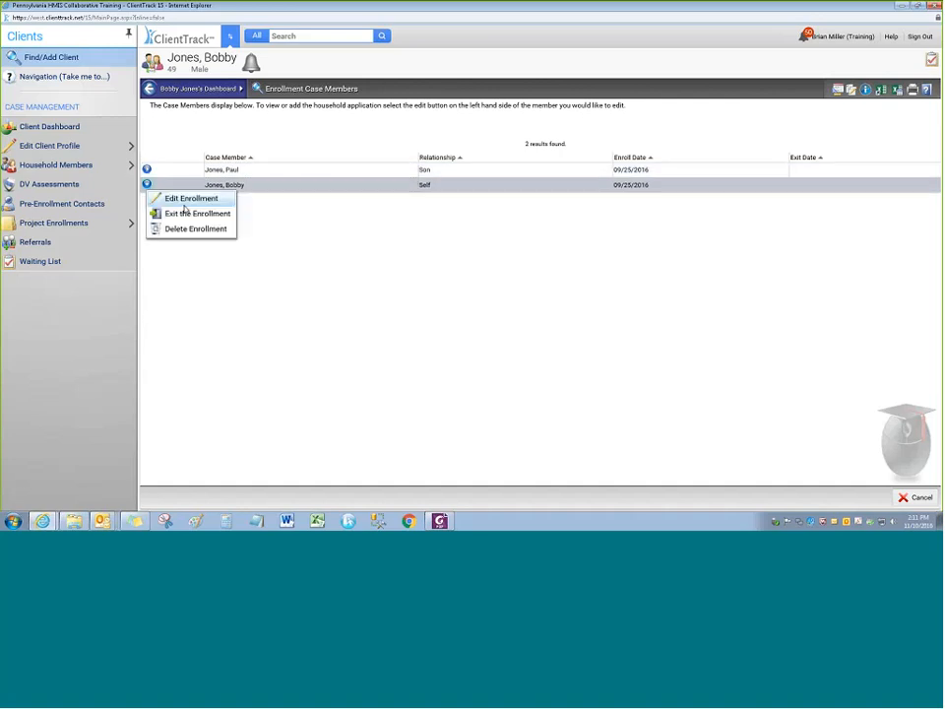
click(207, 279)
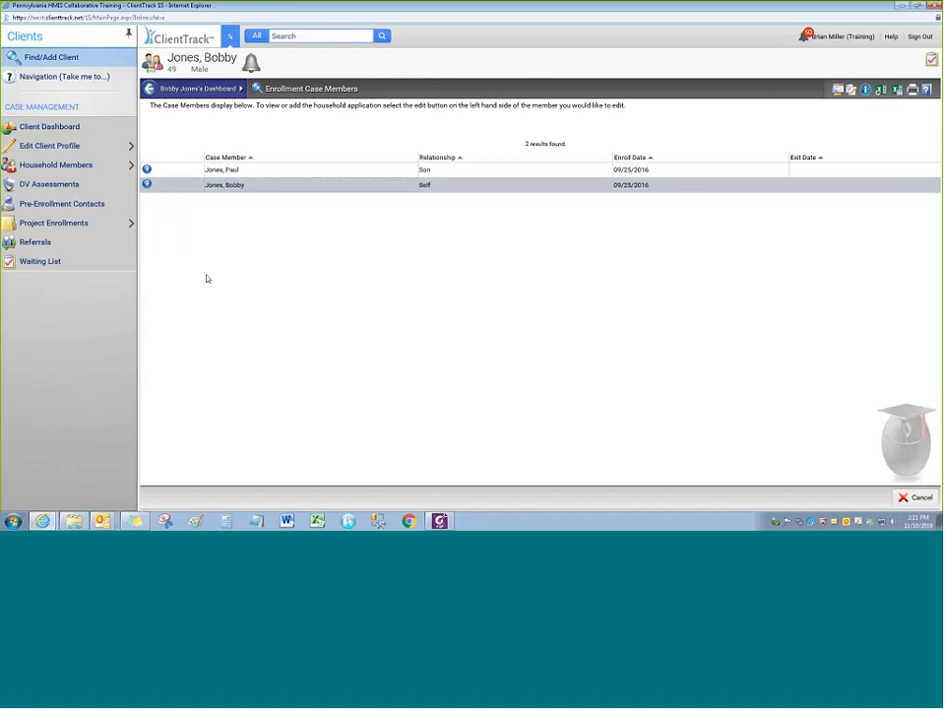
click(151, 88)
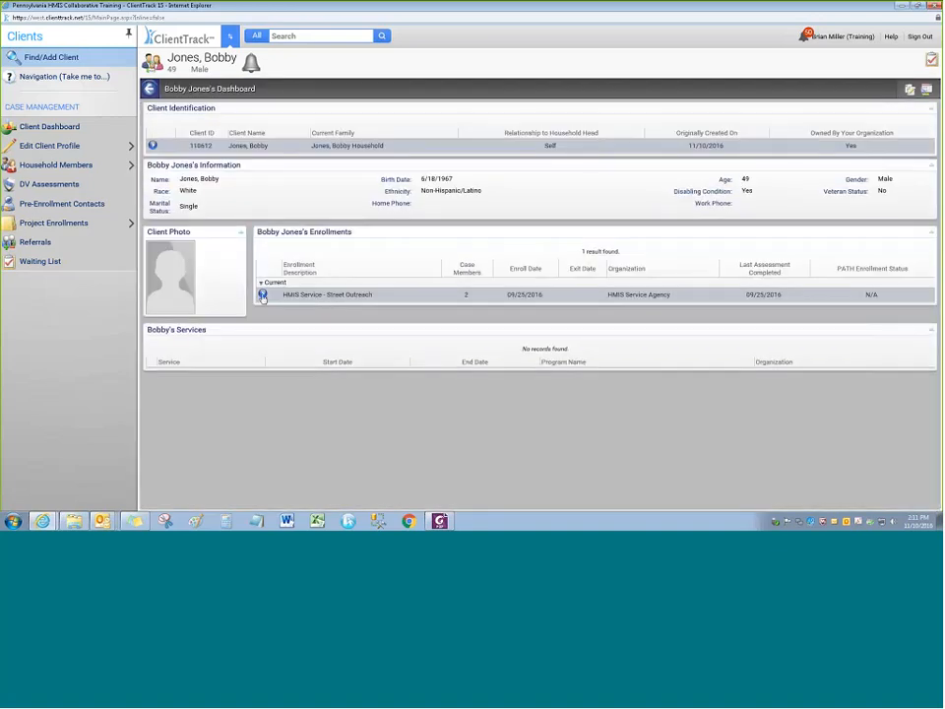
click(263, 296)
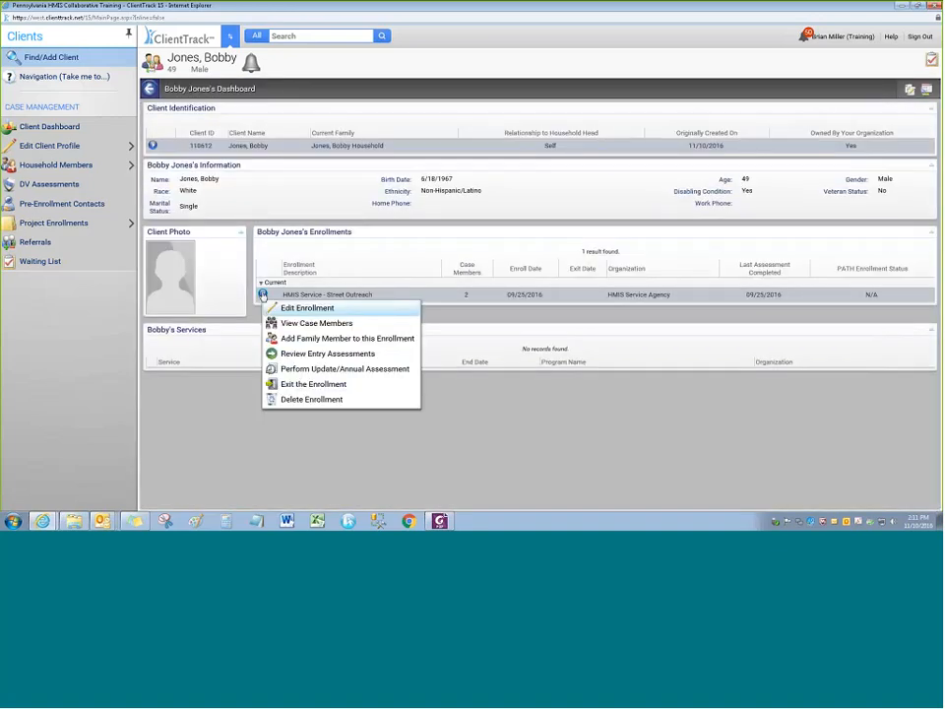
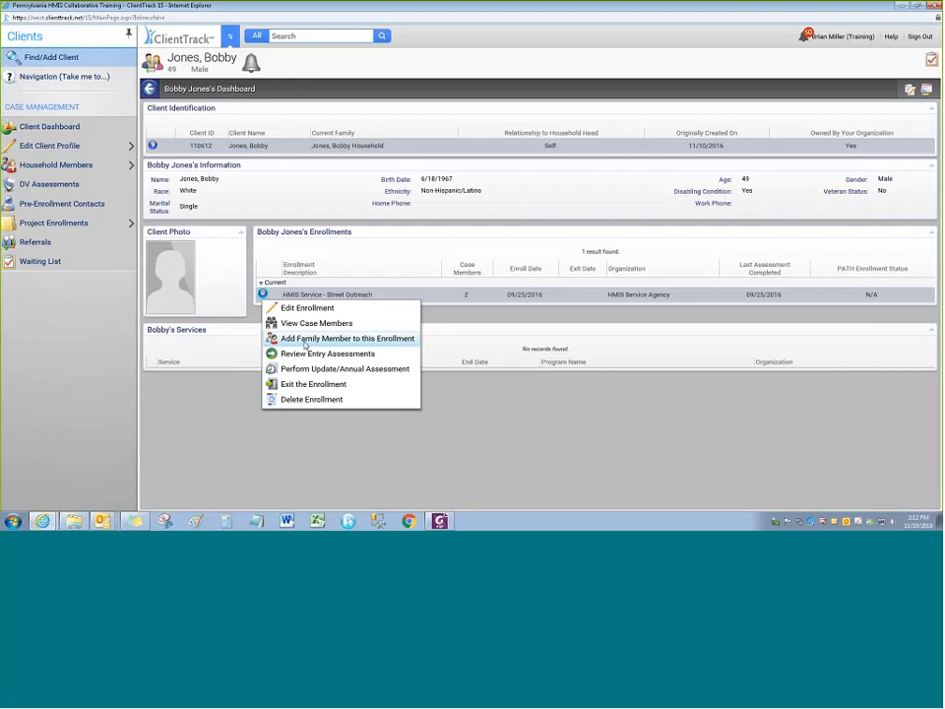
Add a new household member row to the Street Outreach enrollment and enter his first and last name
click(305, 340)
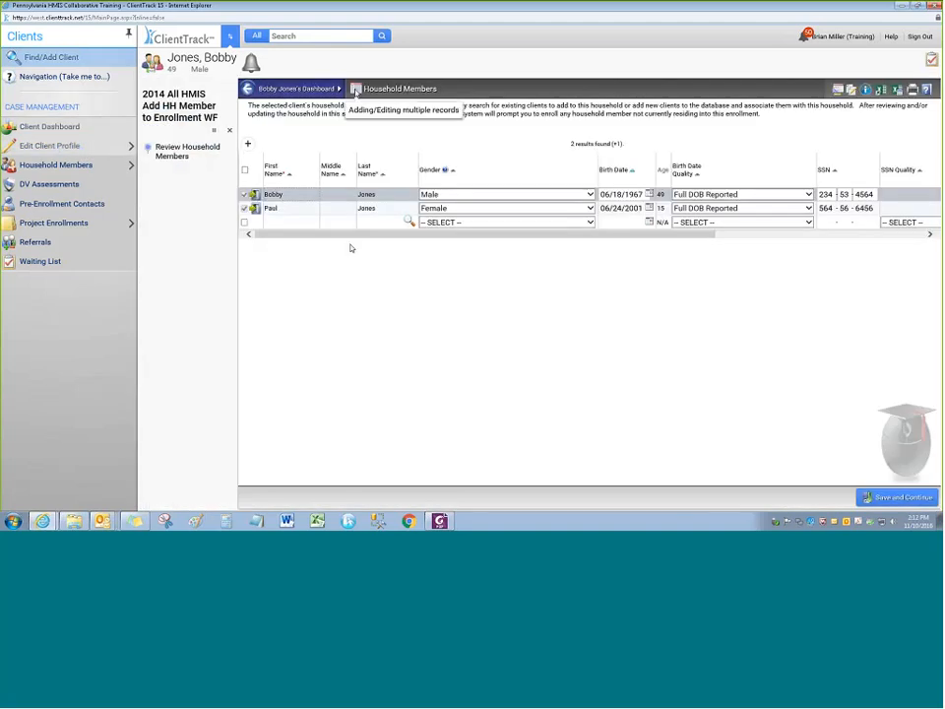
drag(280, 236, 254, 239)
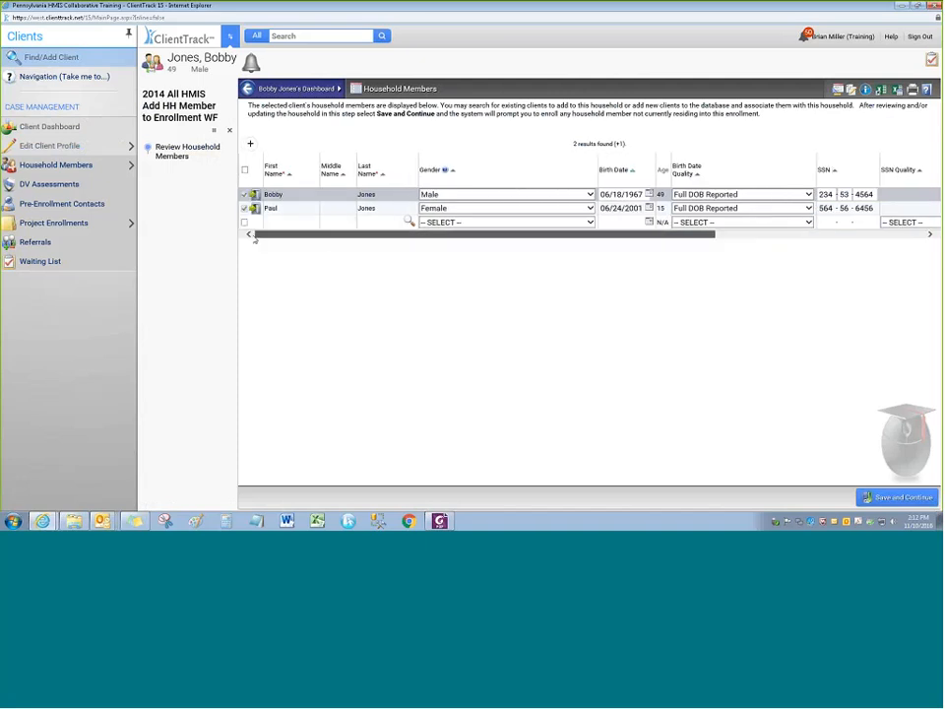
click(278, 222)
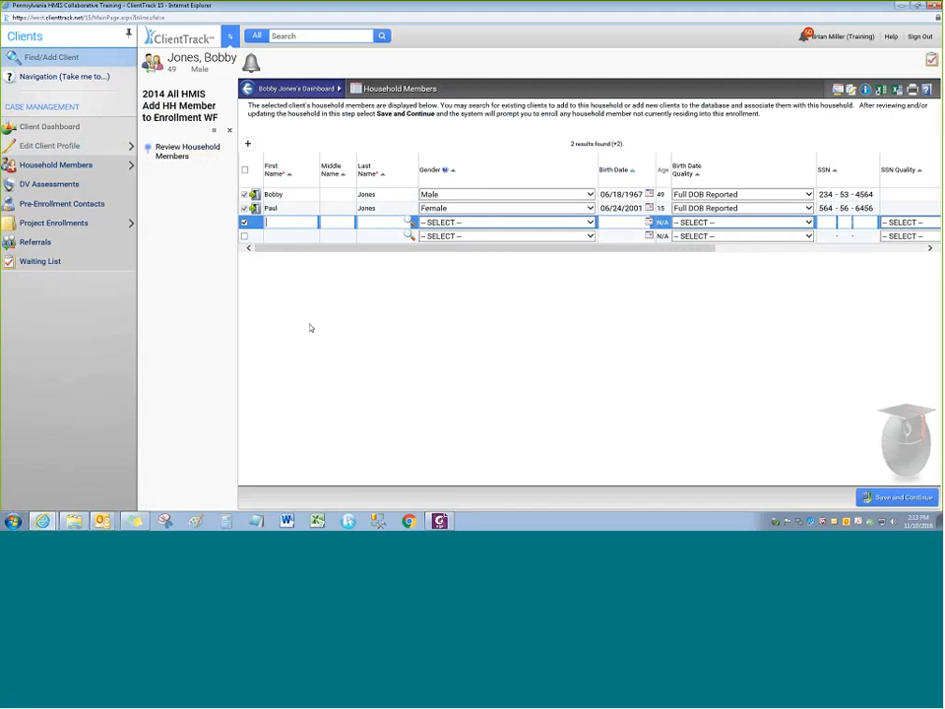
key(Tab)
key(Tab)
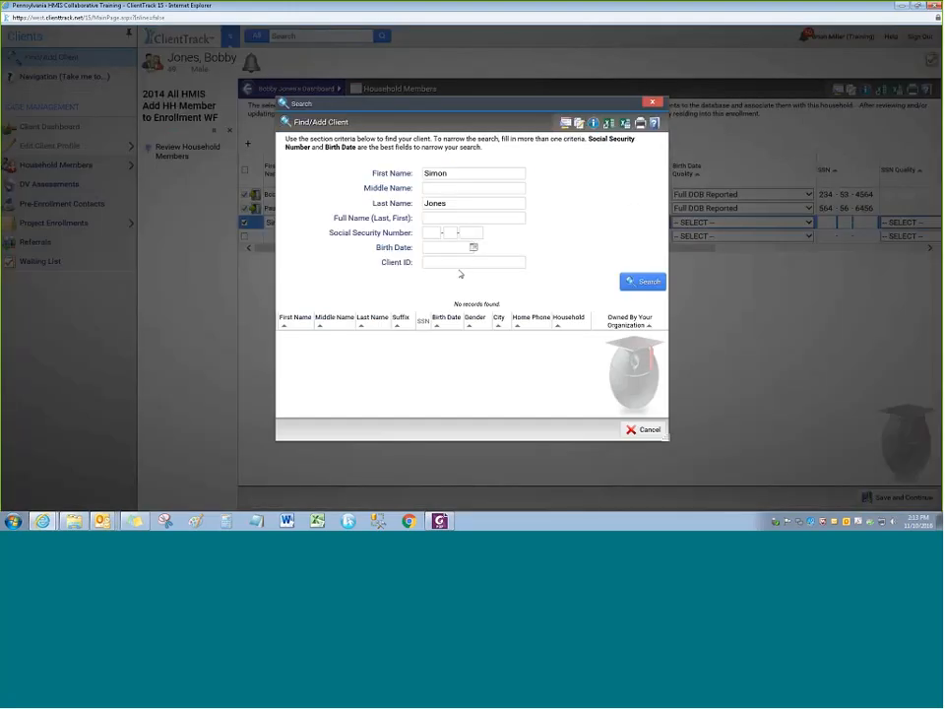
Set the new member's gender to Male, relationship Son, ethnicity Non-Hispanic/Latino and race White
click(645, 430)
click(471, 223)
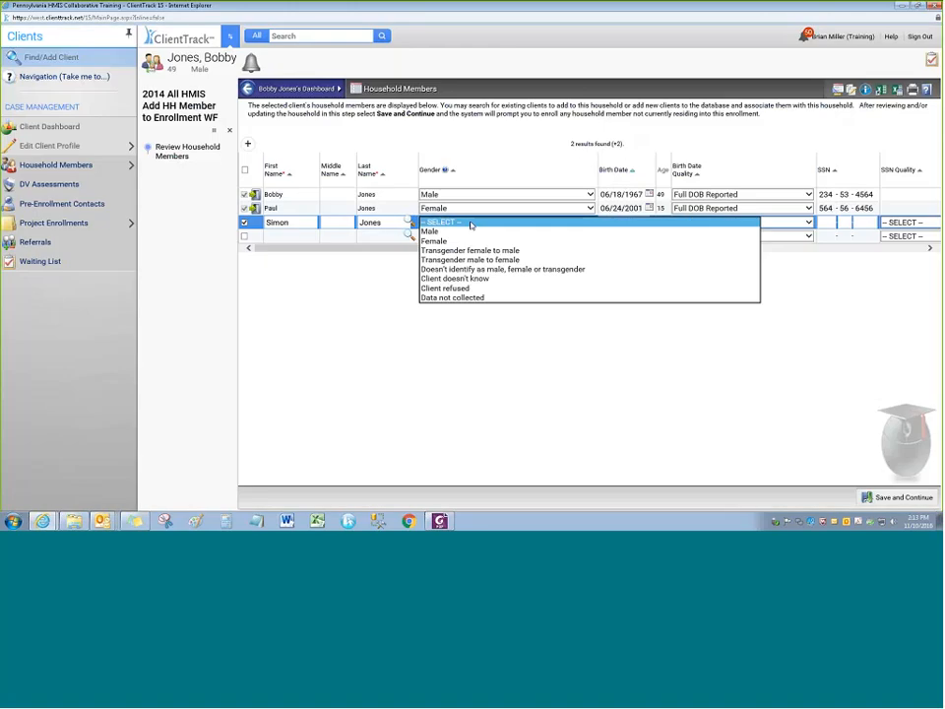
click(431, 231)
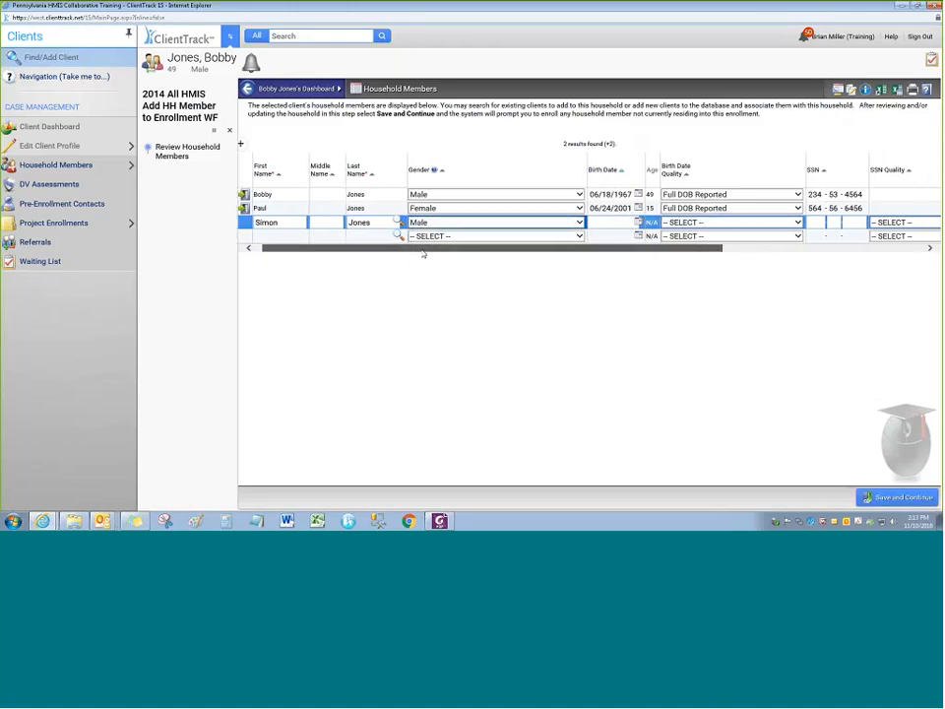
click(406, 209)
click(407, 200)
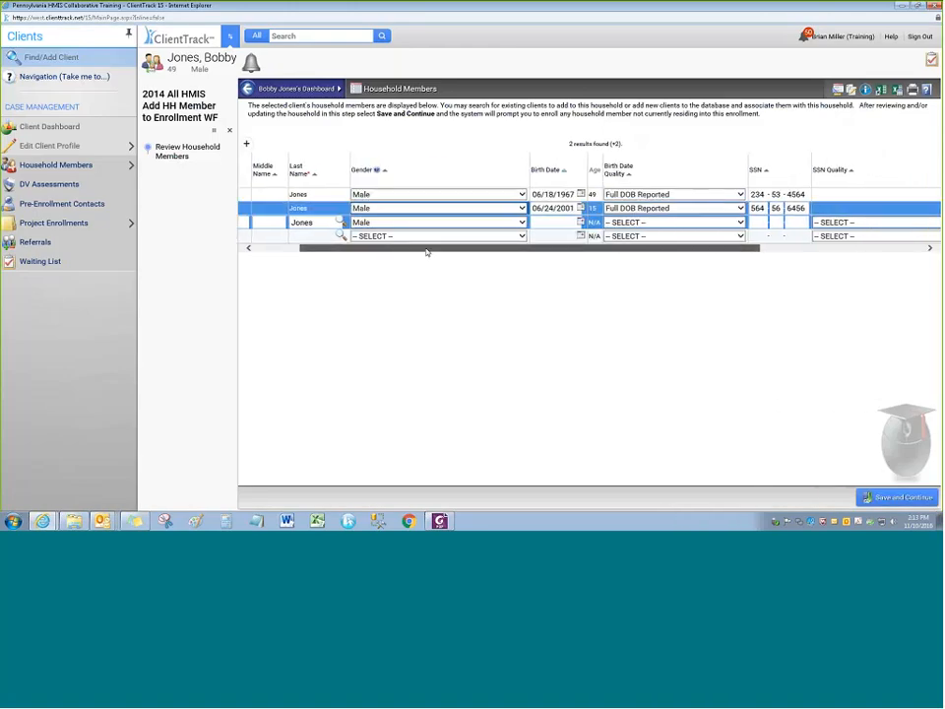
drag(425, 250, 613, 253)
click(748, 221)
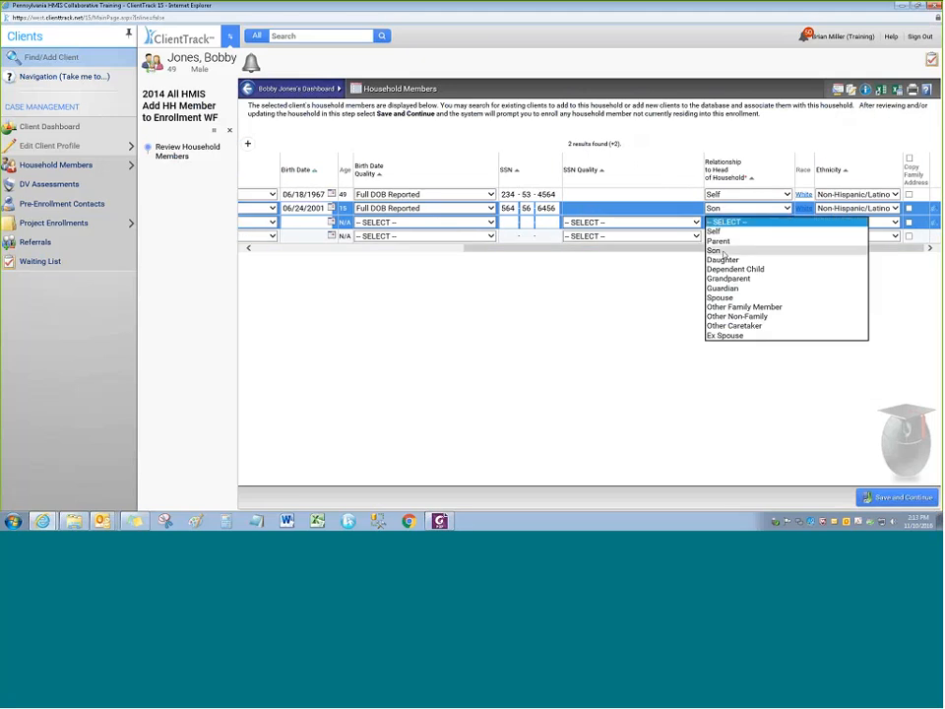
click(723, 254)
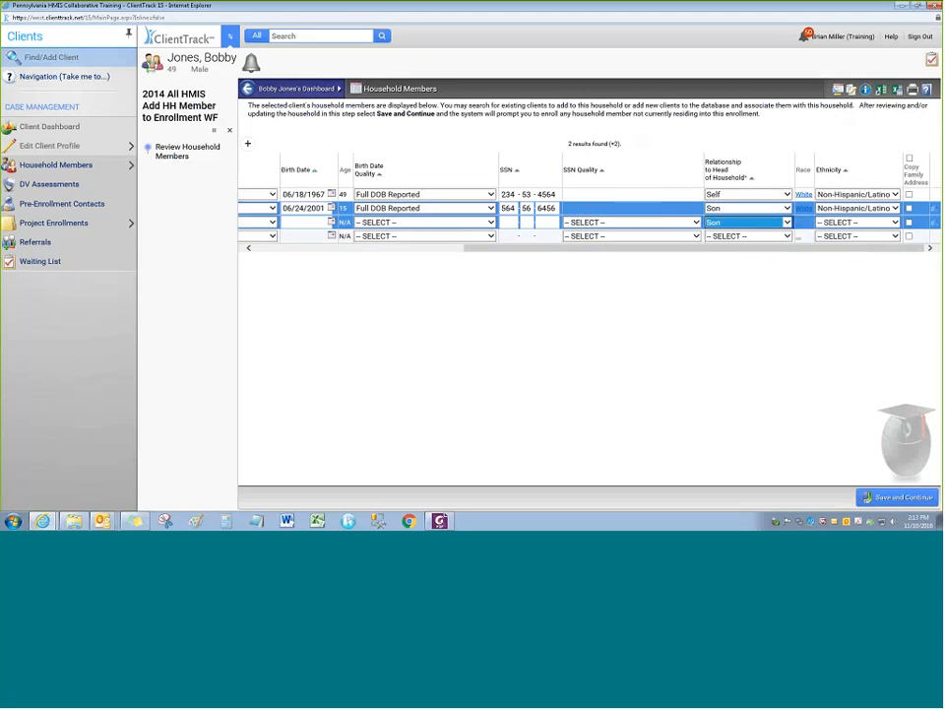
click(844, 223)
click(806, 240)
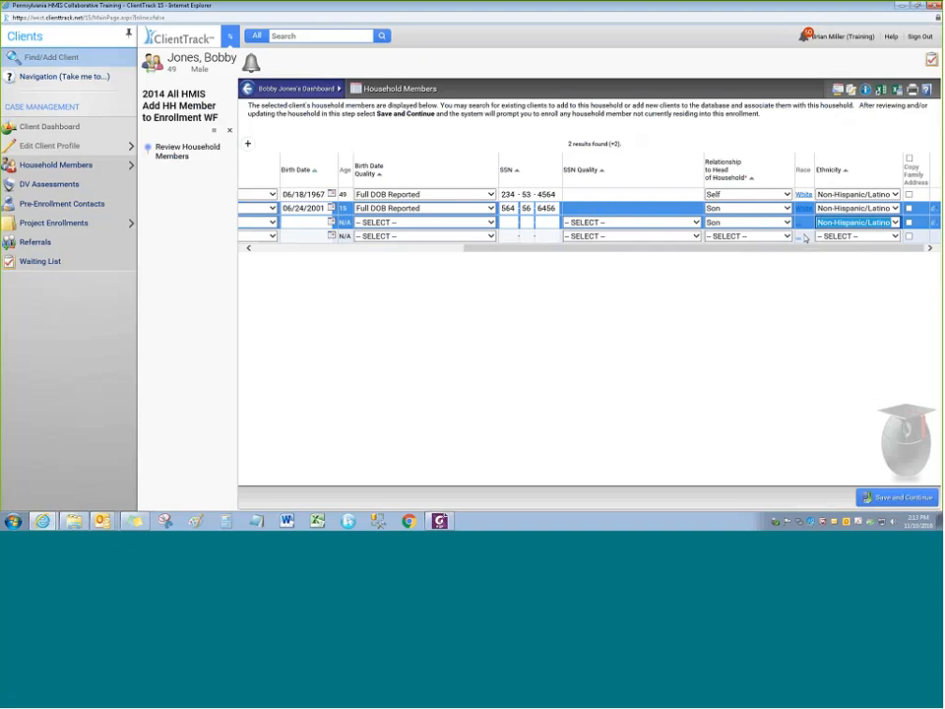
click(804, 223)
click(750, 187)
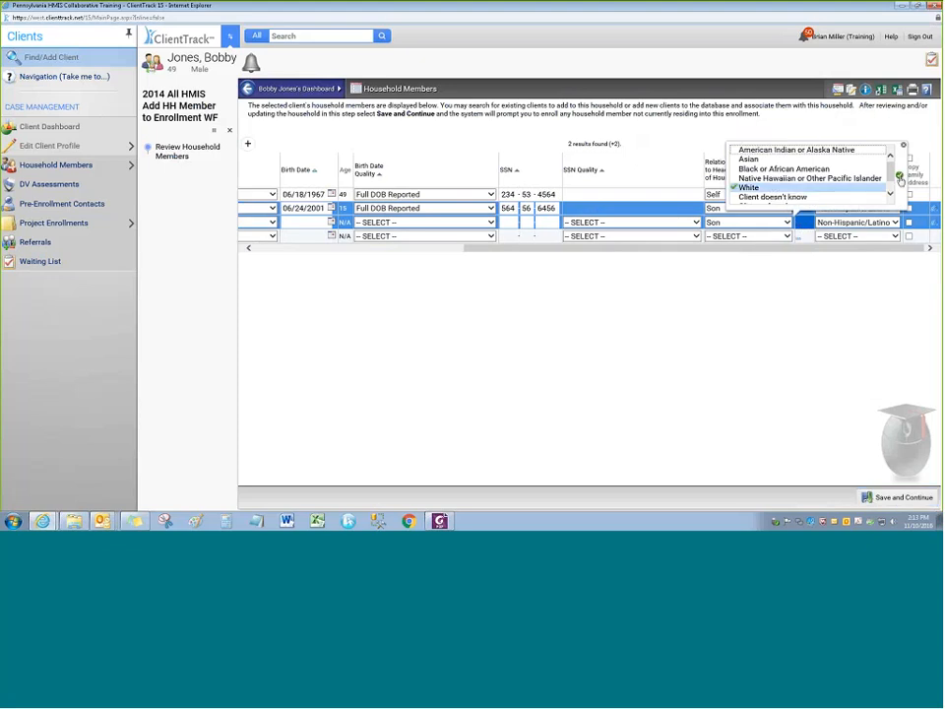
click(899, 178)
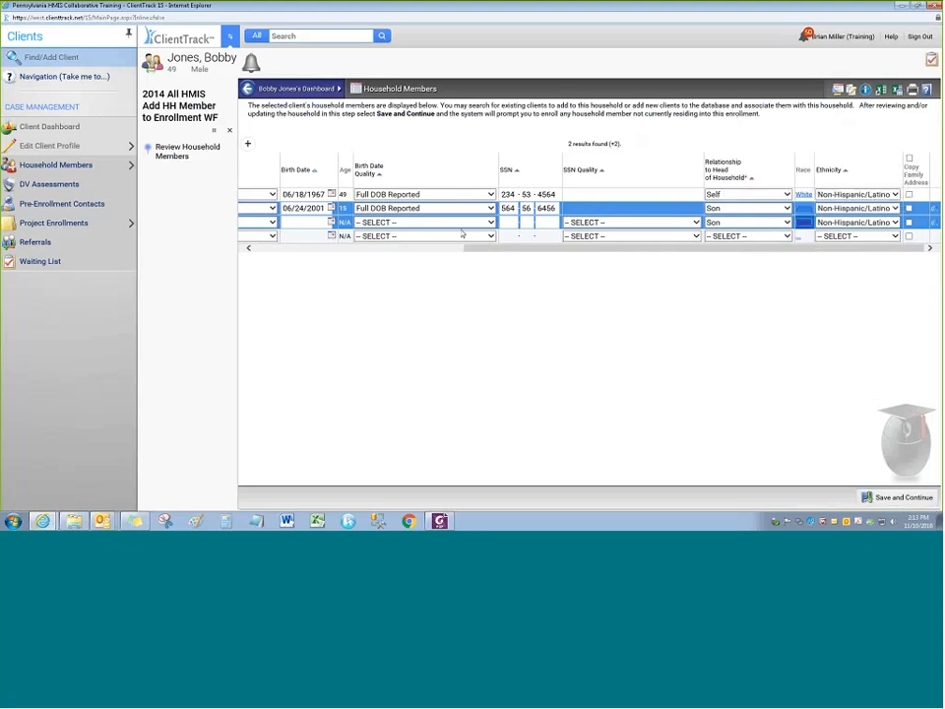
click(443, 222)
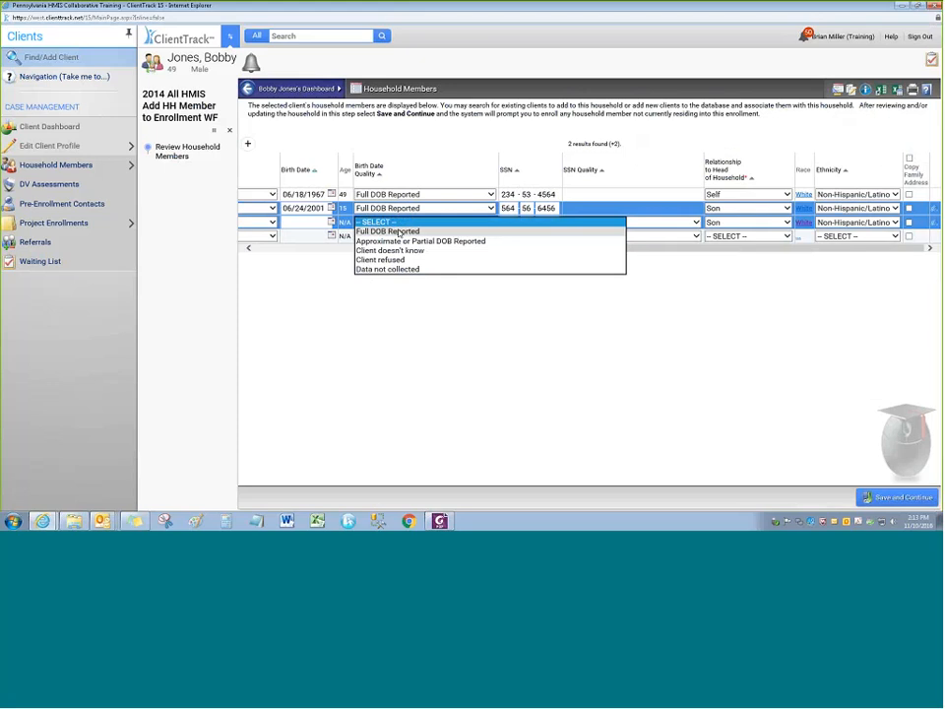
click(302, 224)
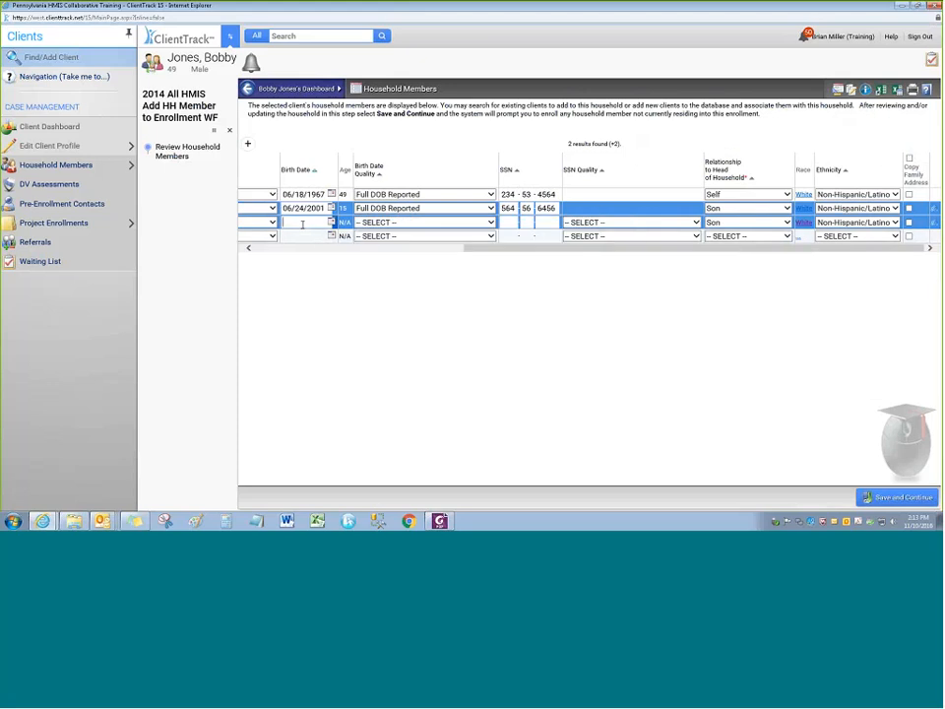
text(04/21/2005)
key(Tab)
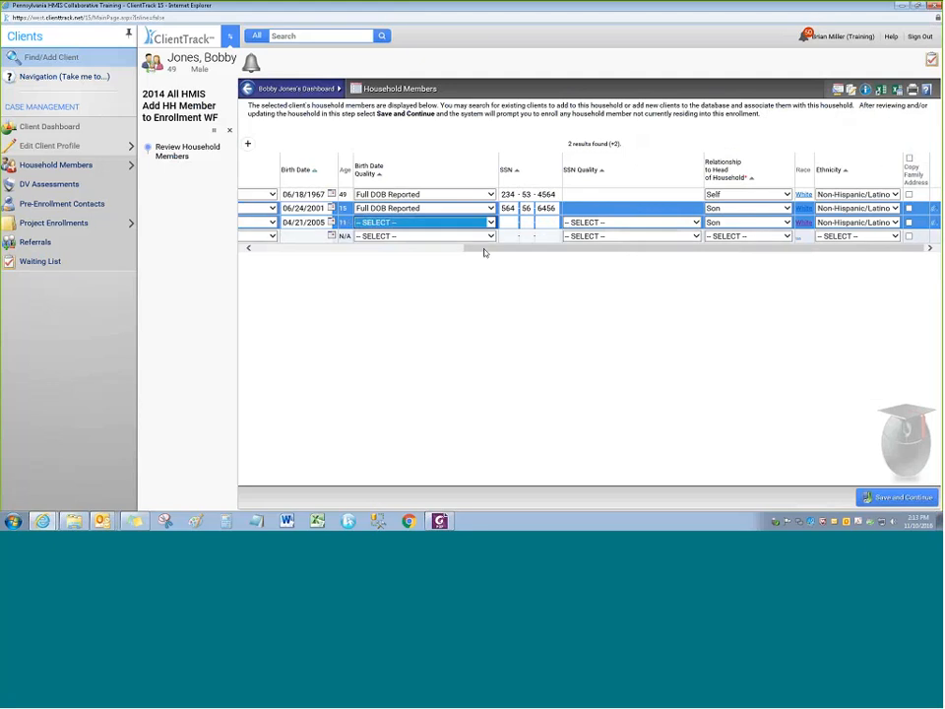
click(598, 223)
click(592, 232)
drag(489, 249, 263, 251)
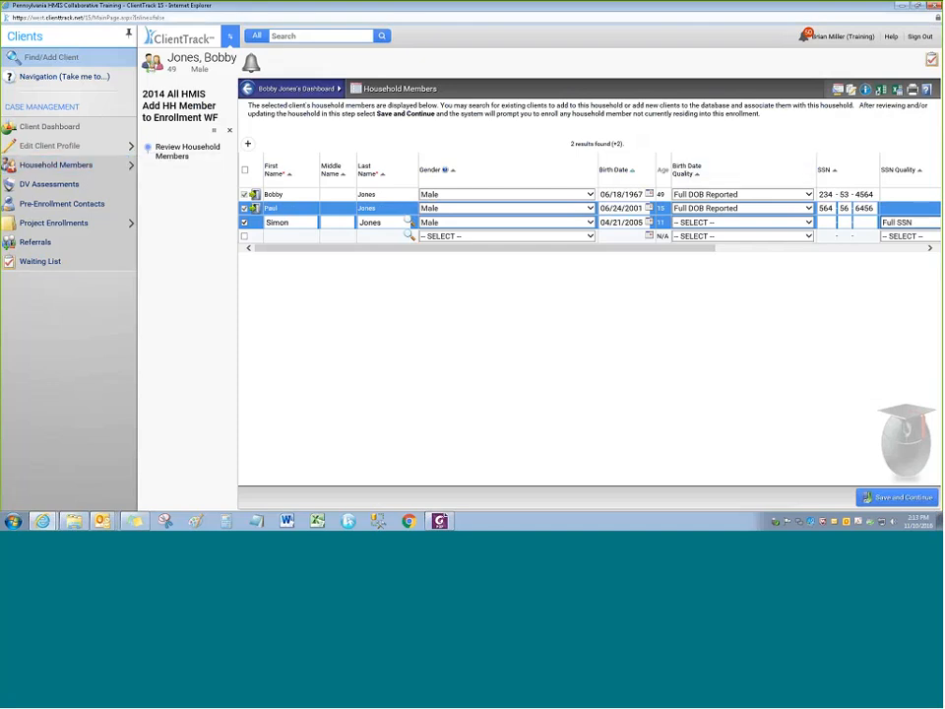
click(897, 498)
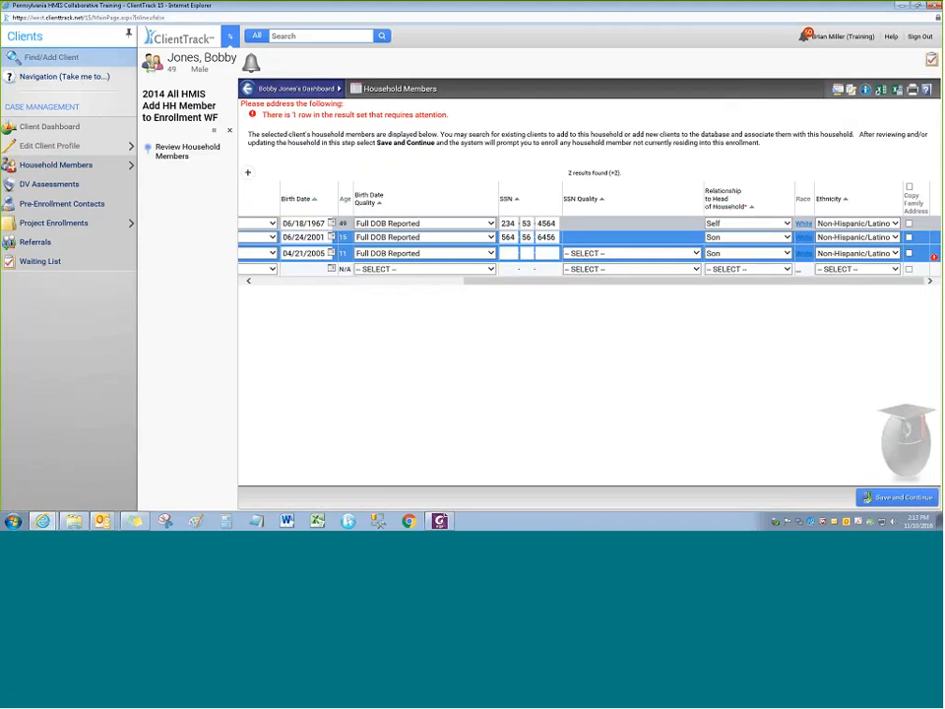
Save the household again, accepting the possible-duplicate warning on the new son
mouse_move(933, 257)
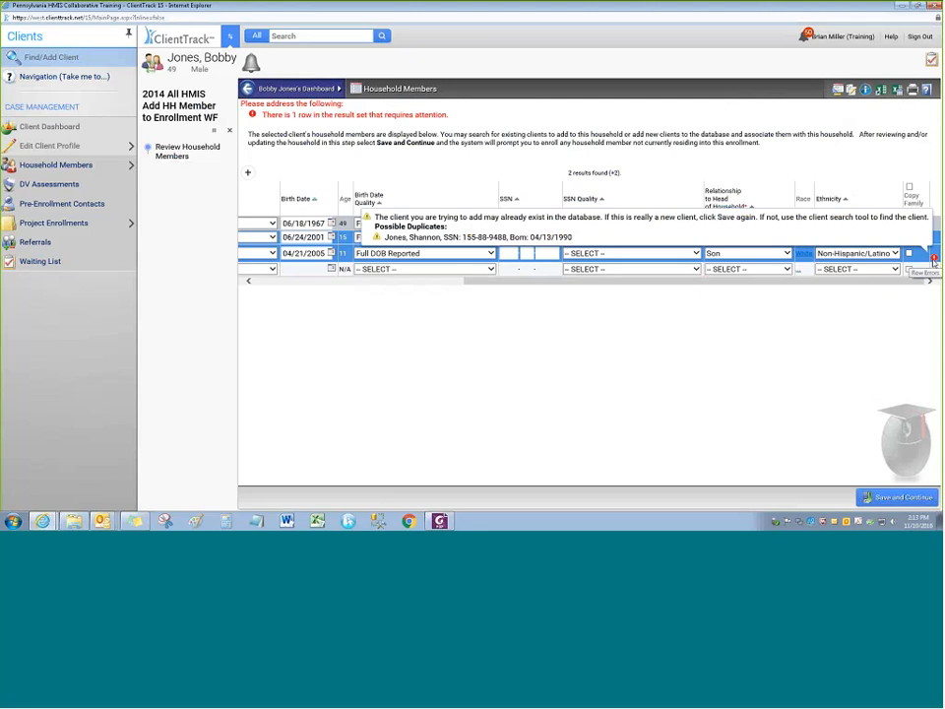
click(920, 495)
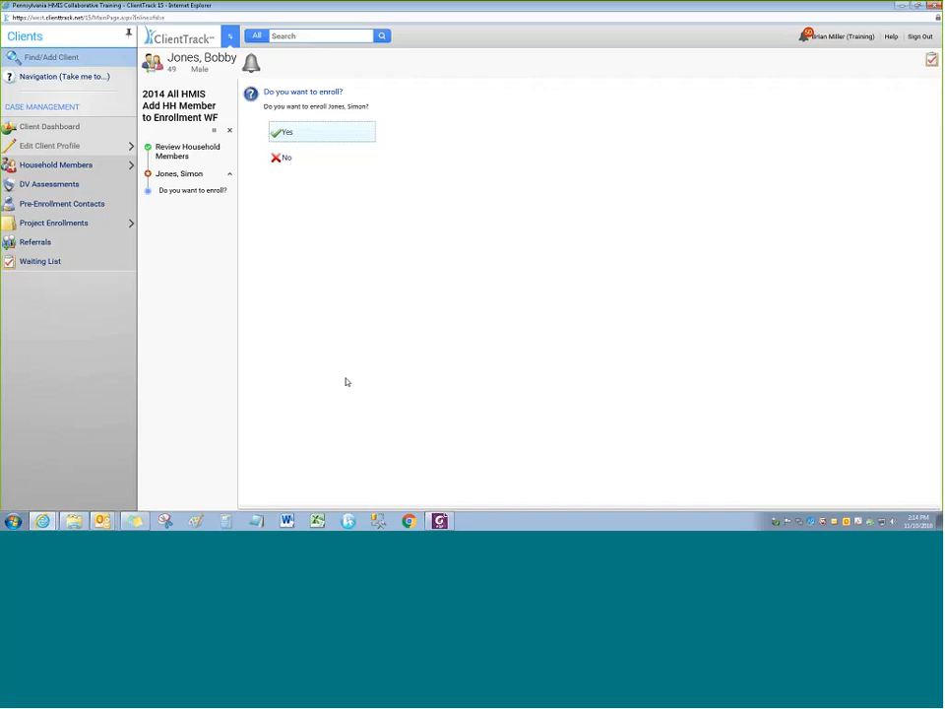
Answer Yes to enrolling the new son, then cancel the add-member workflow
click(306, 135)
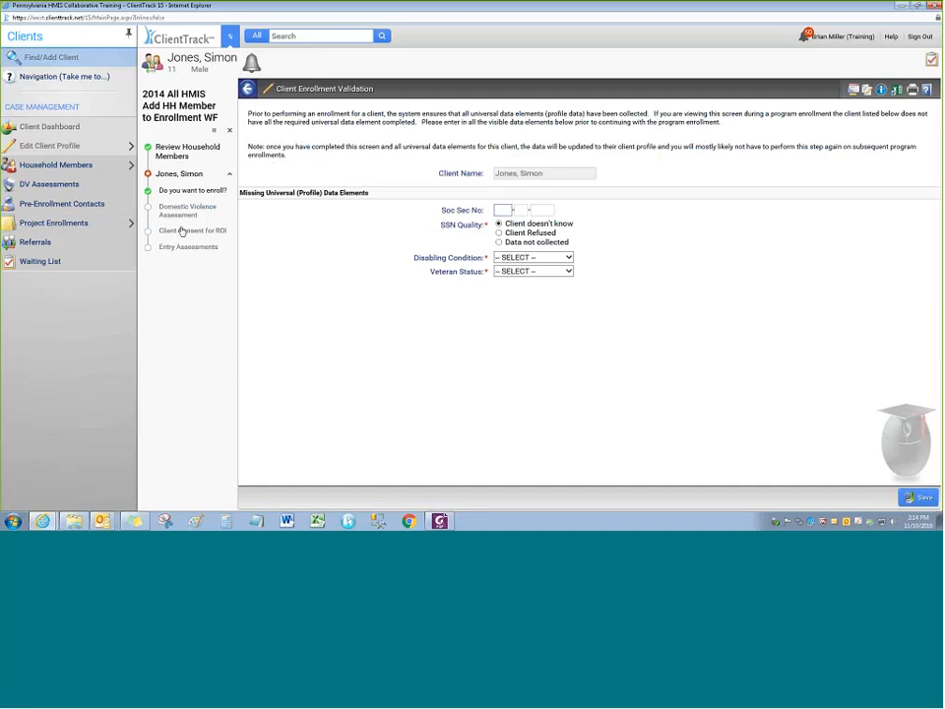
click(230, 130)
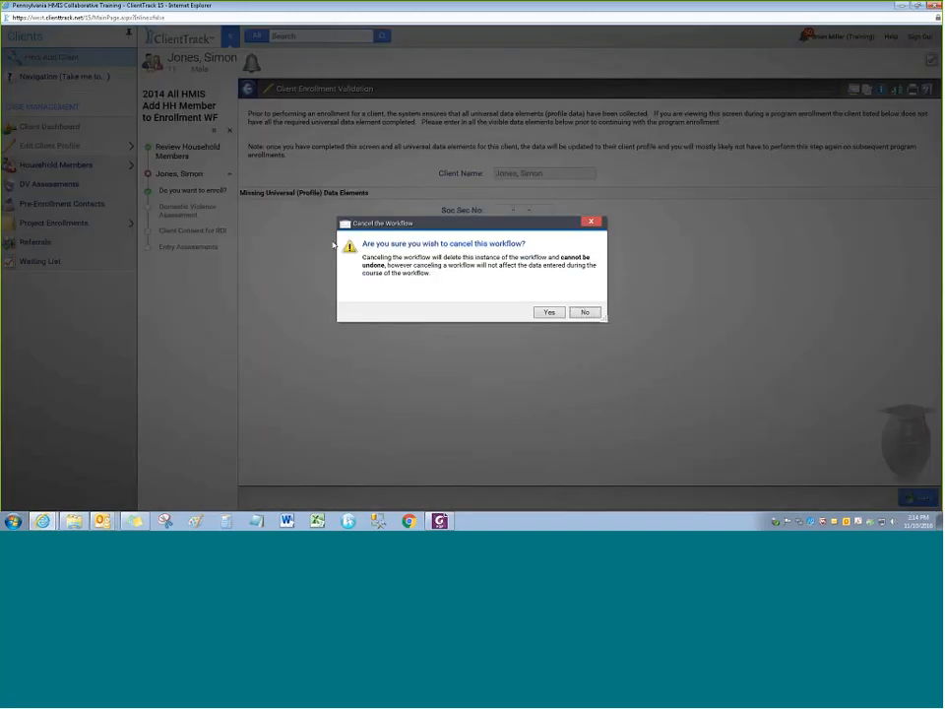
click(550, 313)
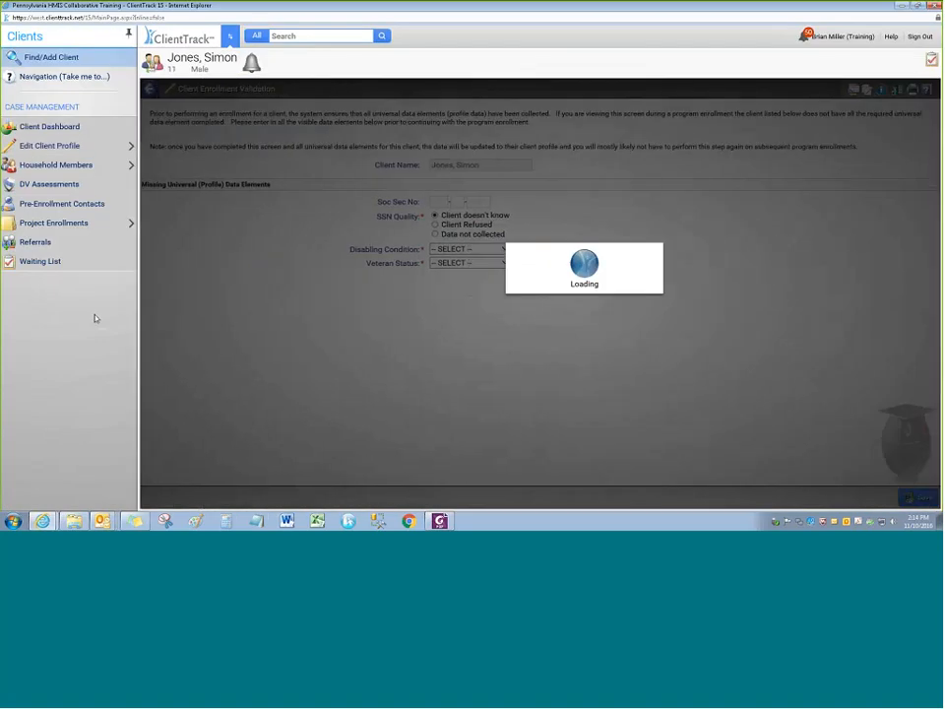
Switch to the head of household's dashboard from the household members list
mouse_move(86, 226)
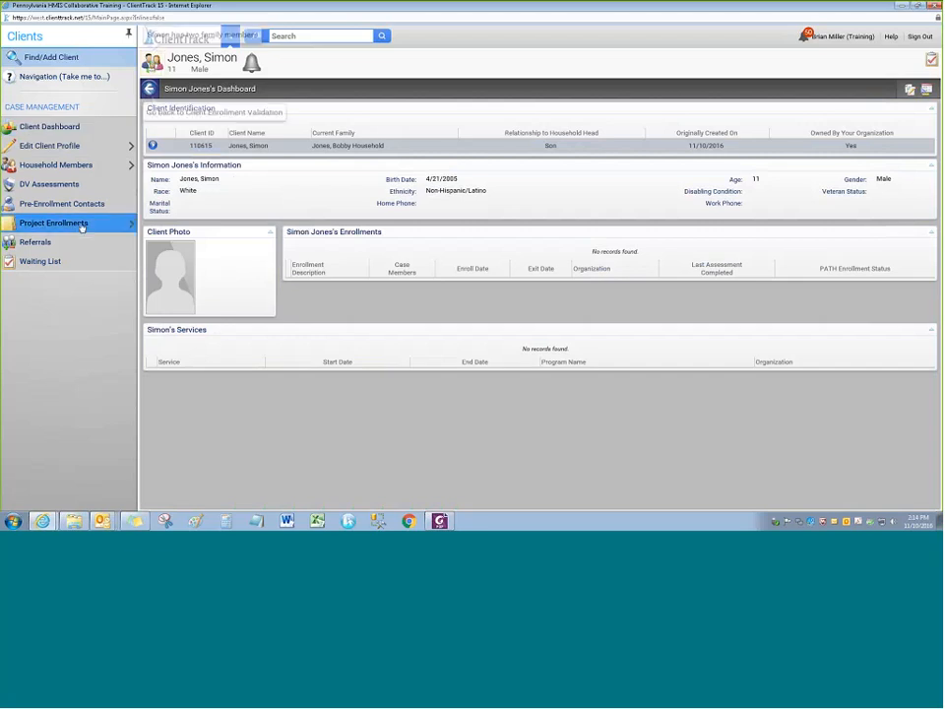
click(151, 61)
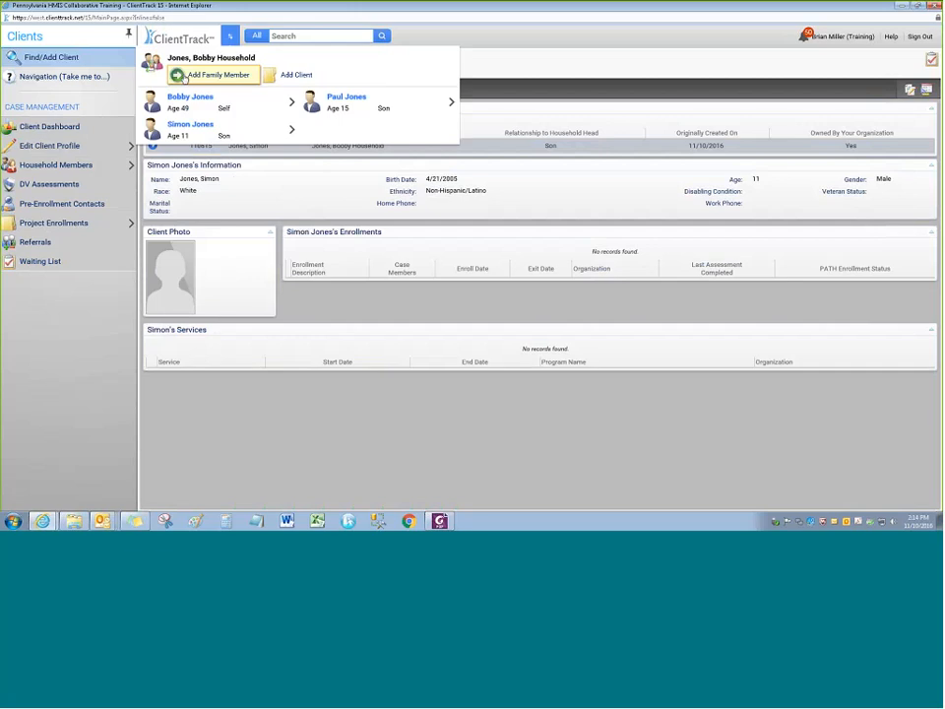
click(182, 97)
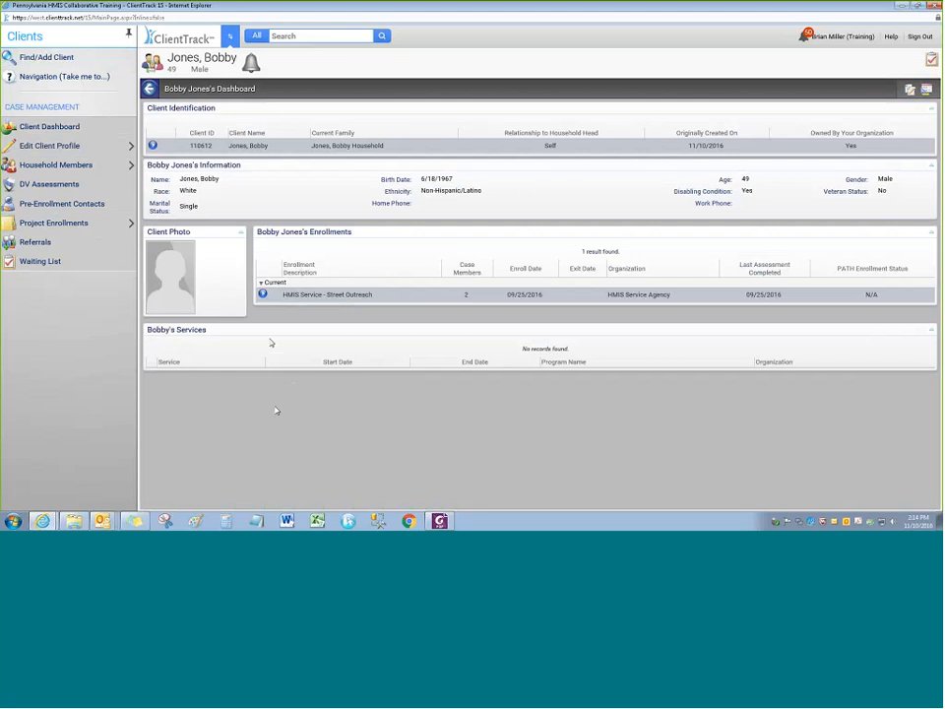
Review the Street Outreach enrollment's entry assessments to reach its Project Assessments list
click(263, 294)
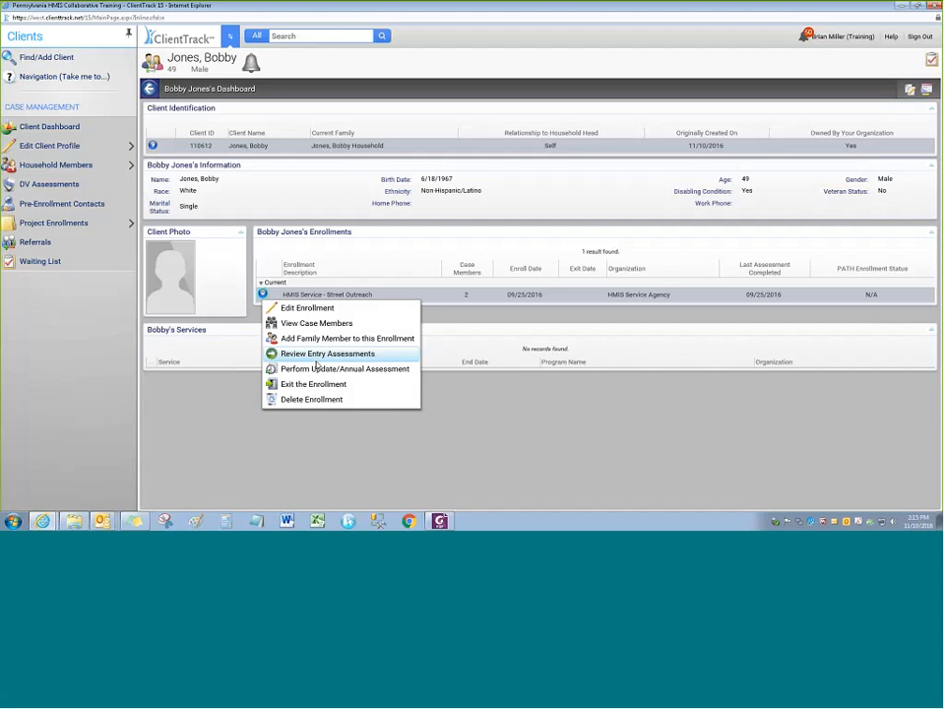
click(318, 354)
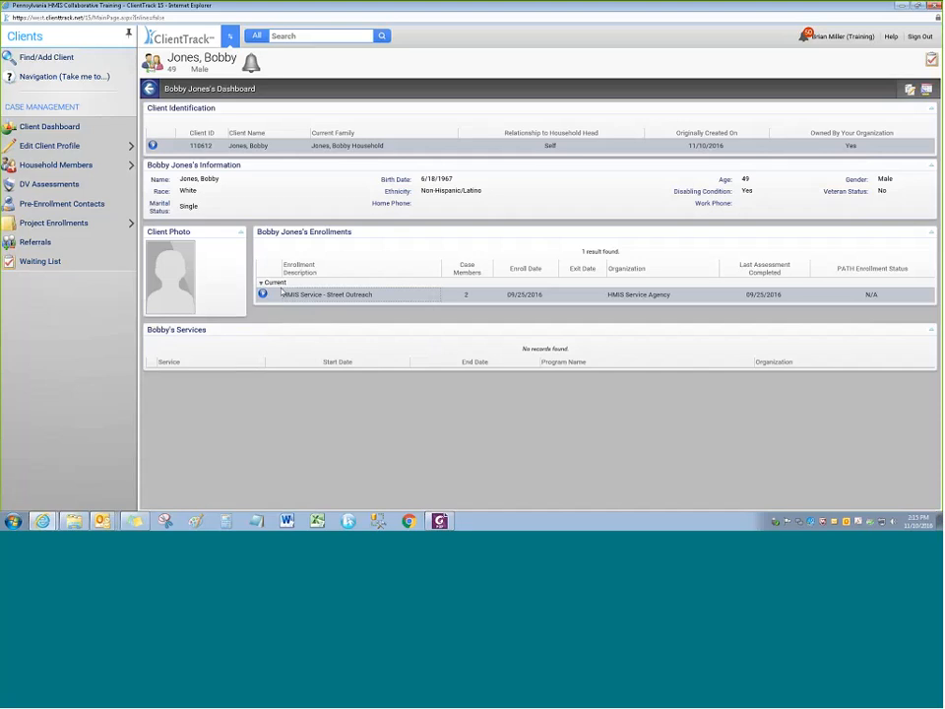
click(278, 294)
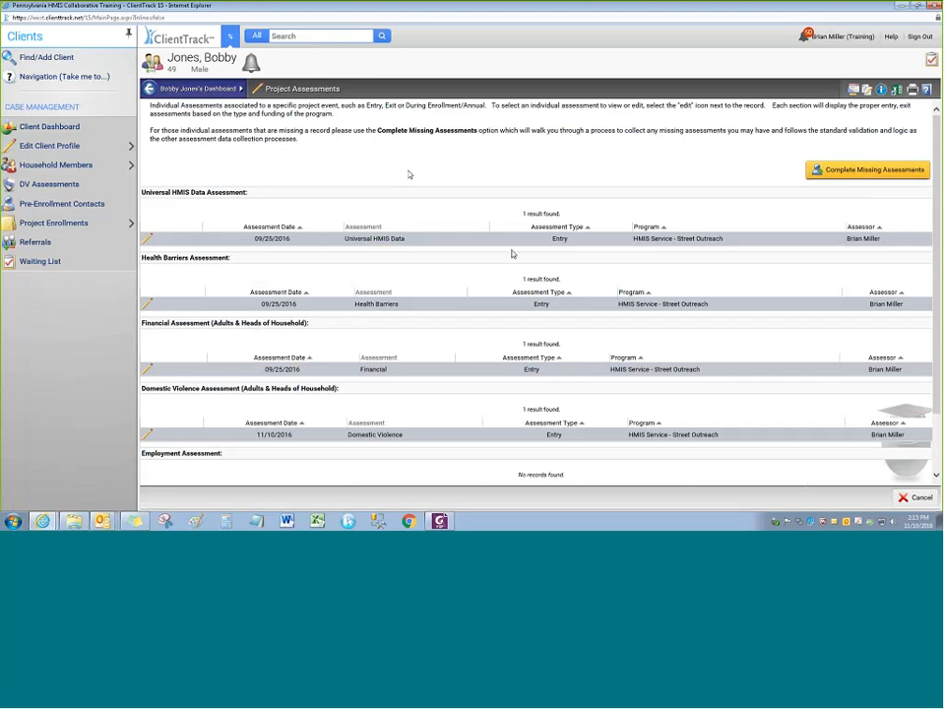
scroll(512, 254, down, 1)
scroll(436, 196, up, 1)
scroll(178, 305, down, 1)
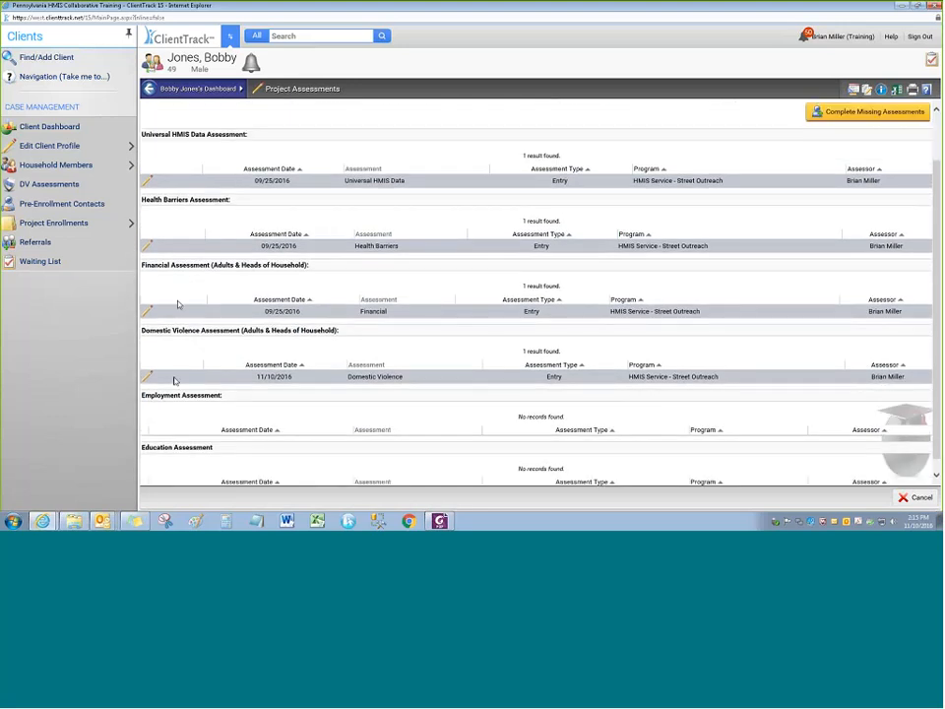
scroll(197, 354, down, 1)
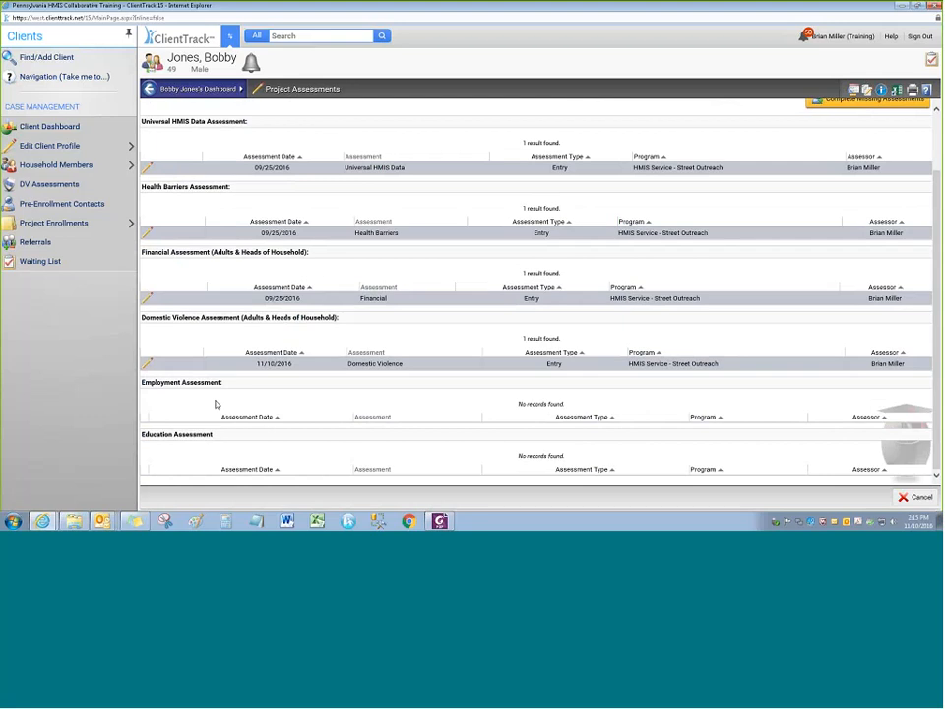
scroll(437, 410, up, 2)
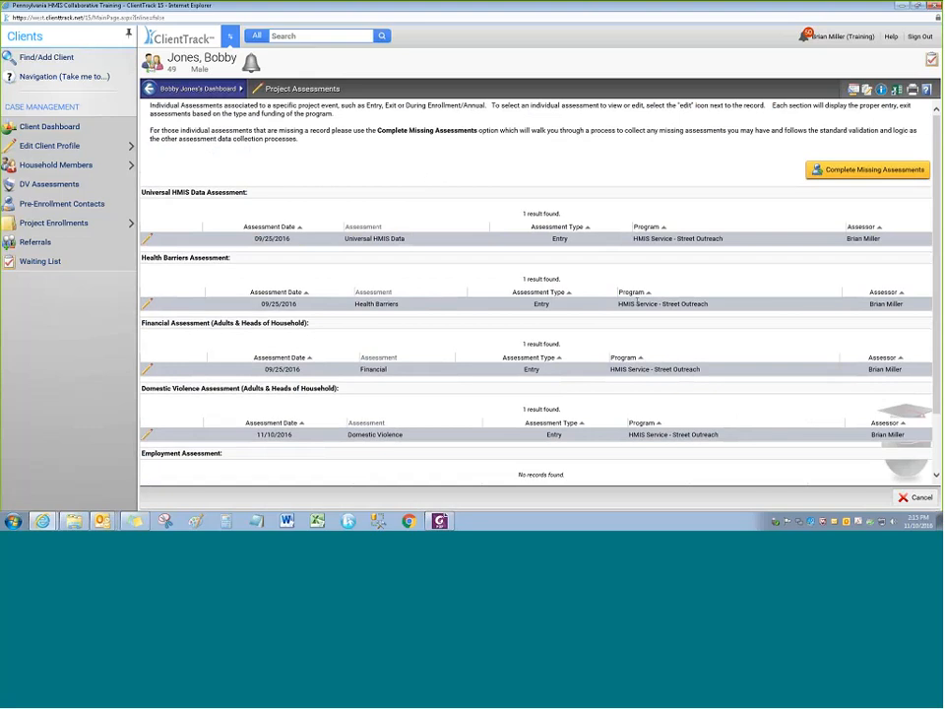
scroll(559, 453, down, 2)
drag(566, 405, 521, 410)
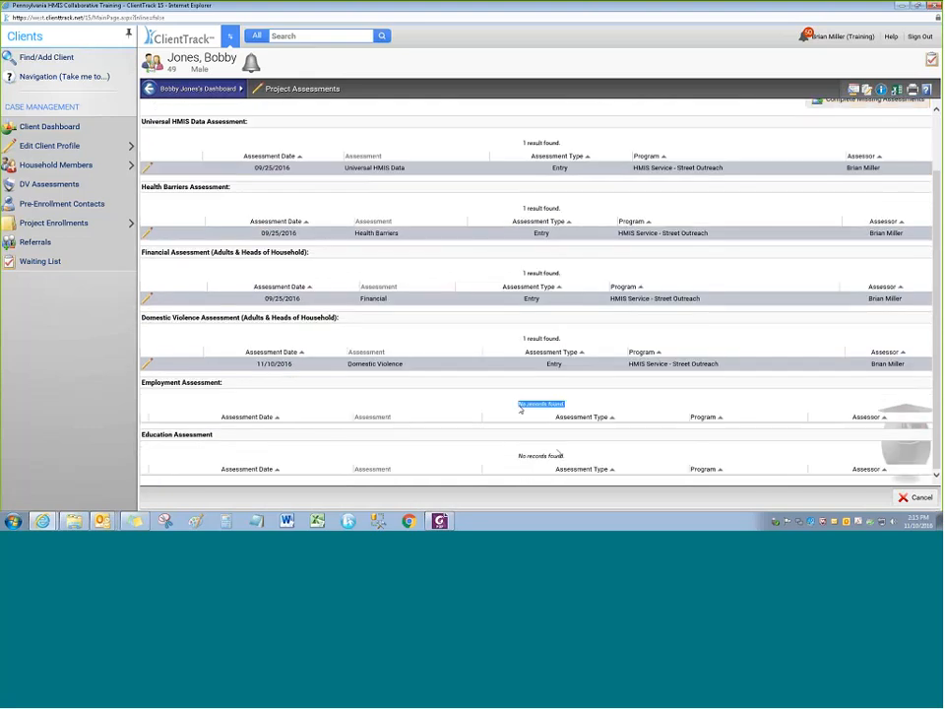
scroll(482, 407, up, 3)
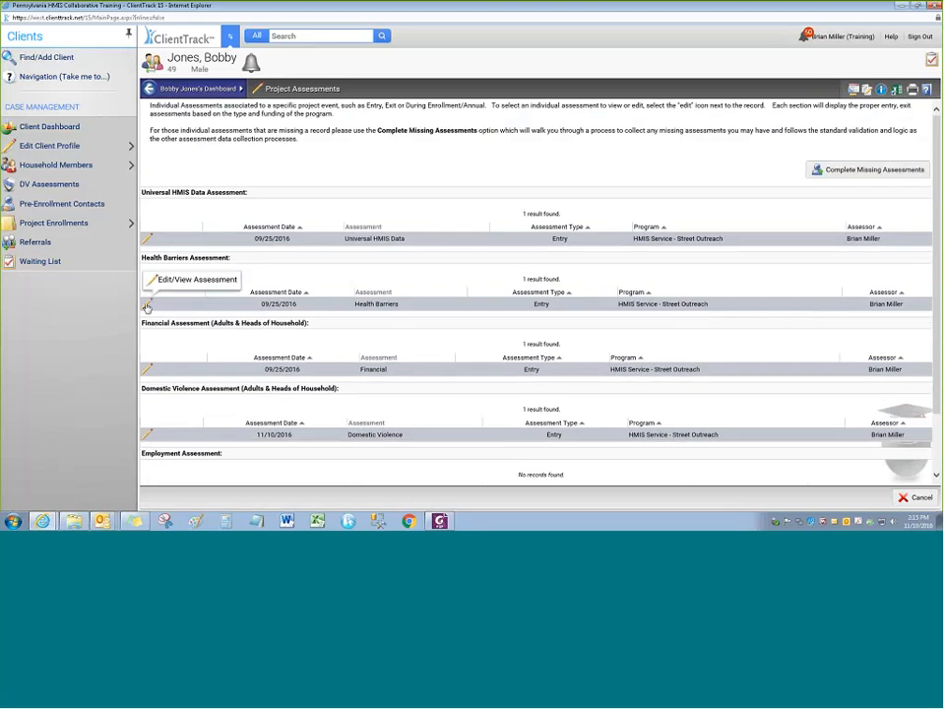
Change the Financial assessment's SSDI monthly amount from $300.00 to $400.00 and save
click(148, 370)
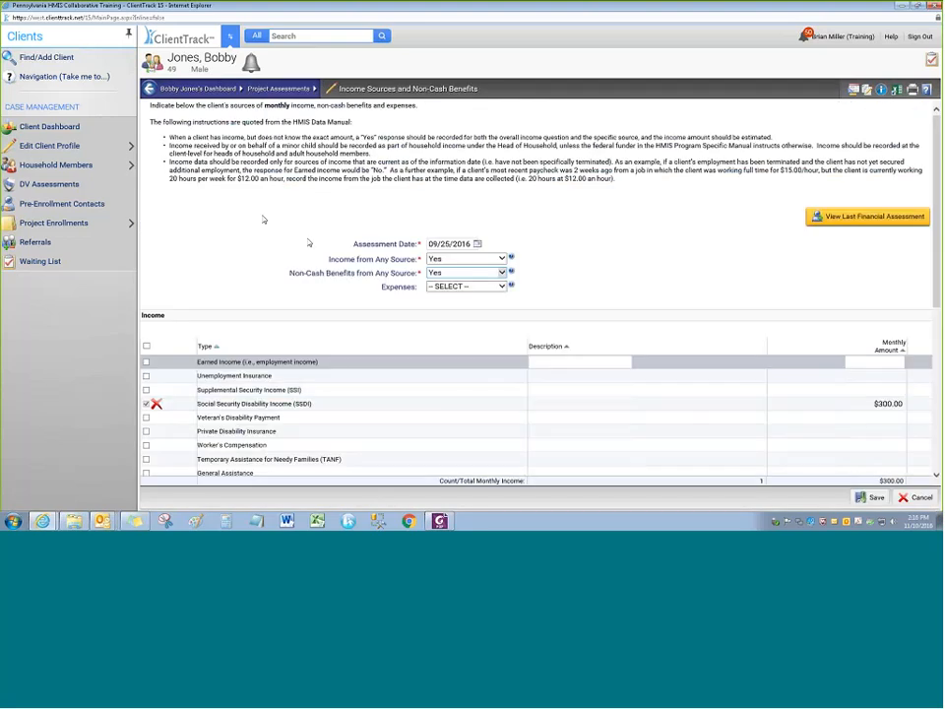
scroll(414, 415, down, 4)
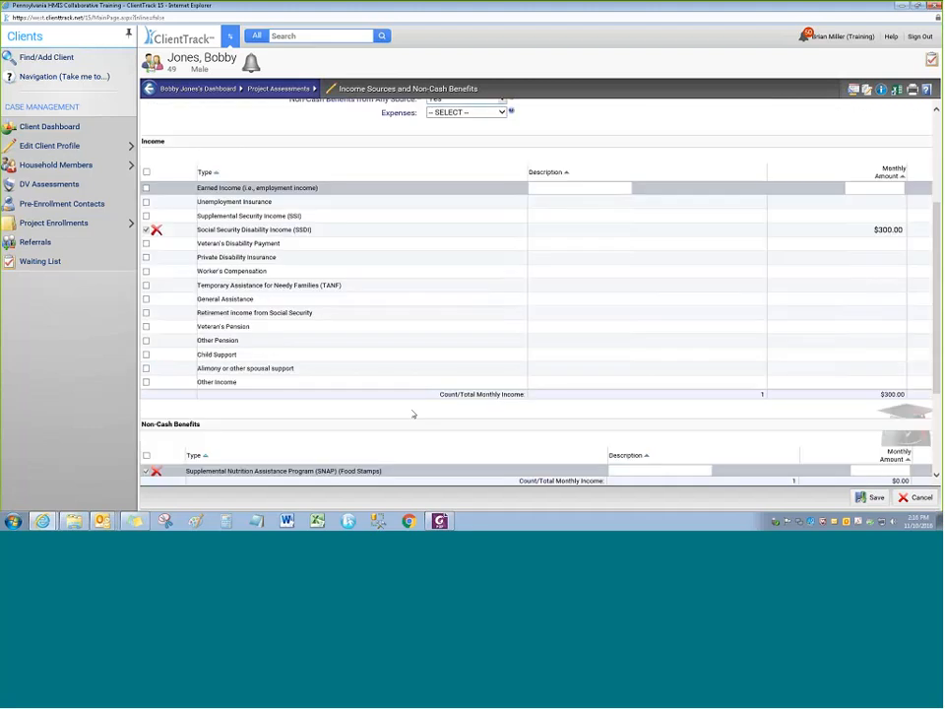
scroll(414, 414, down, 4)
scroll(833, 323, up, 6)
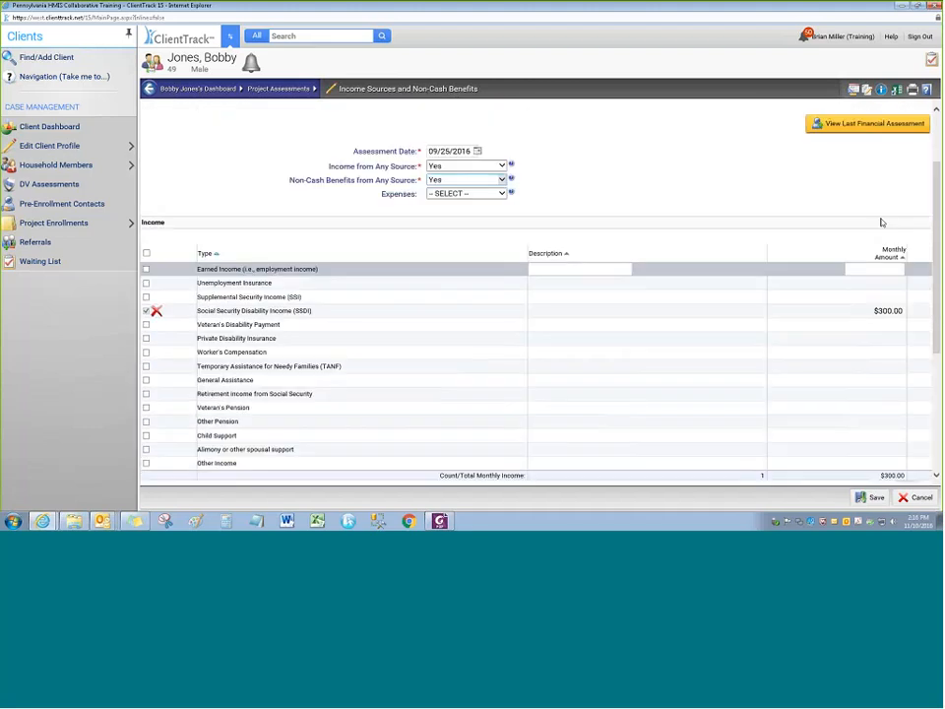
click(887, 310)
text(40)
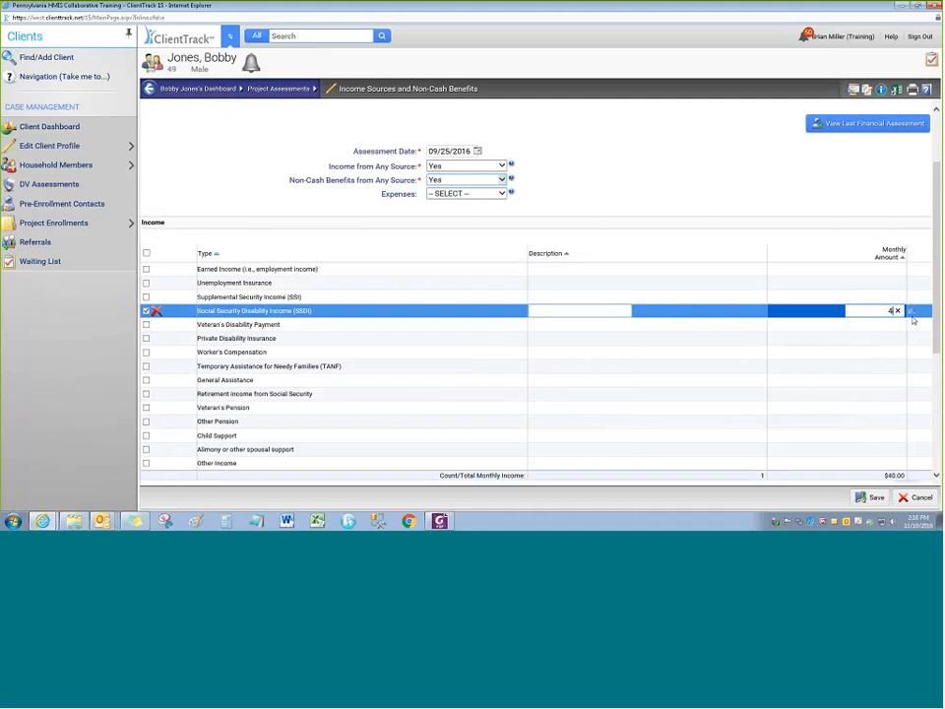
text(0)
click(876, 498)
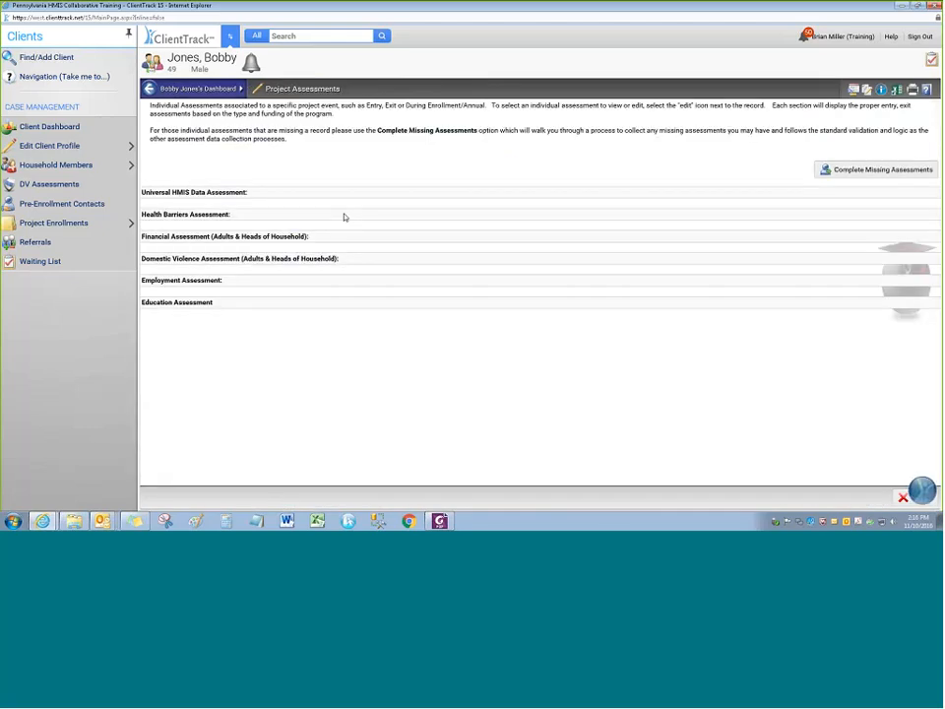
Leave the Project Assessments page for the head of household's Client Dashboard
scroll(464, 352, down, 2)
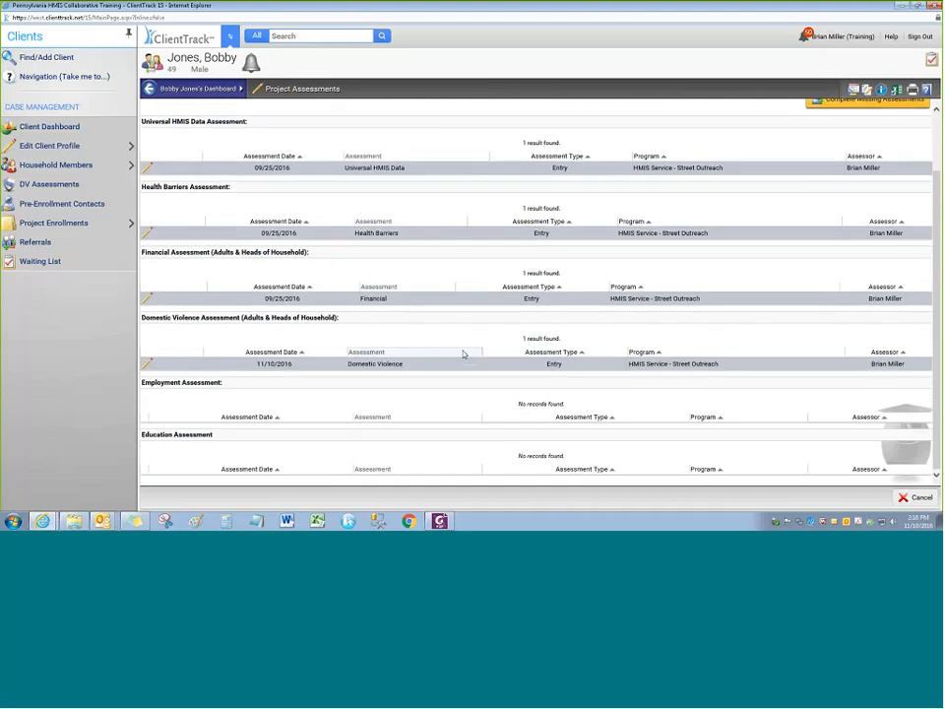
scroll(464, 353, up, 2)
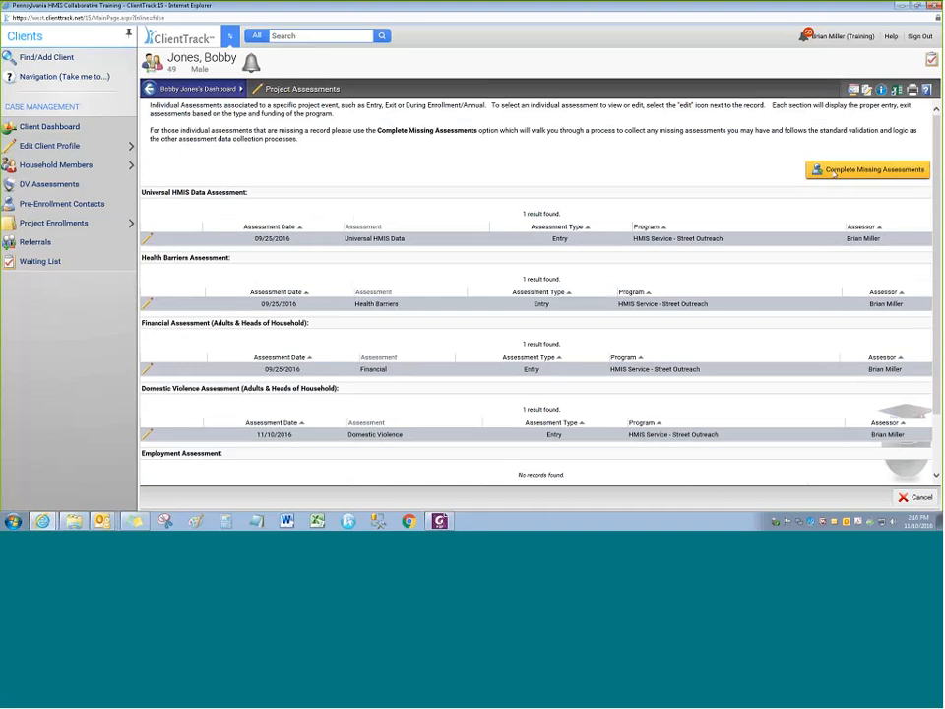
scroll(835, 173, down, 1)
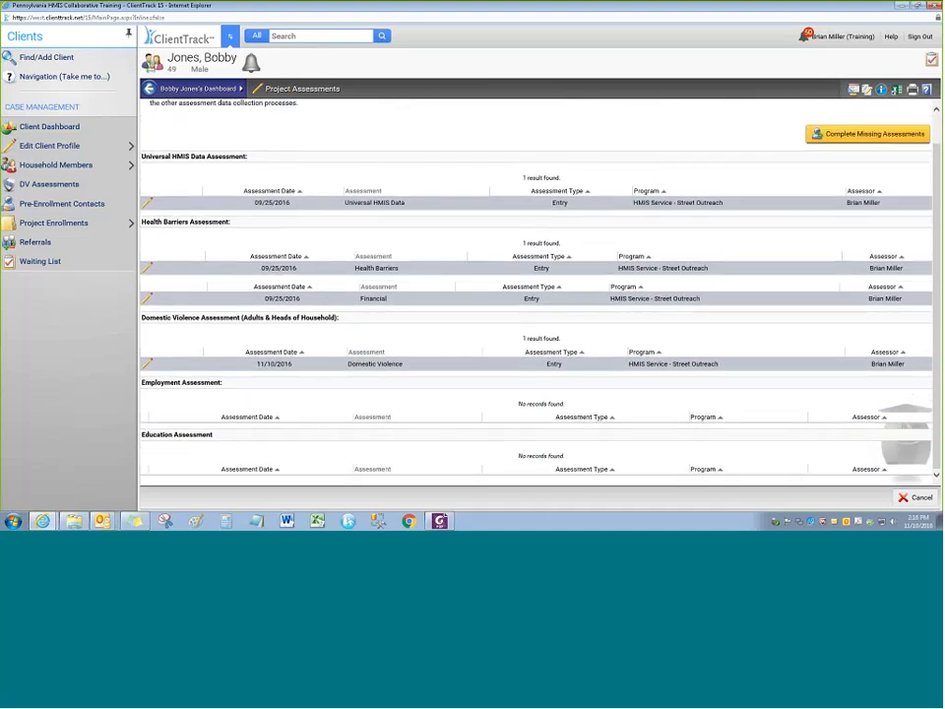
scroll(422, 168, up, 1)
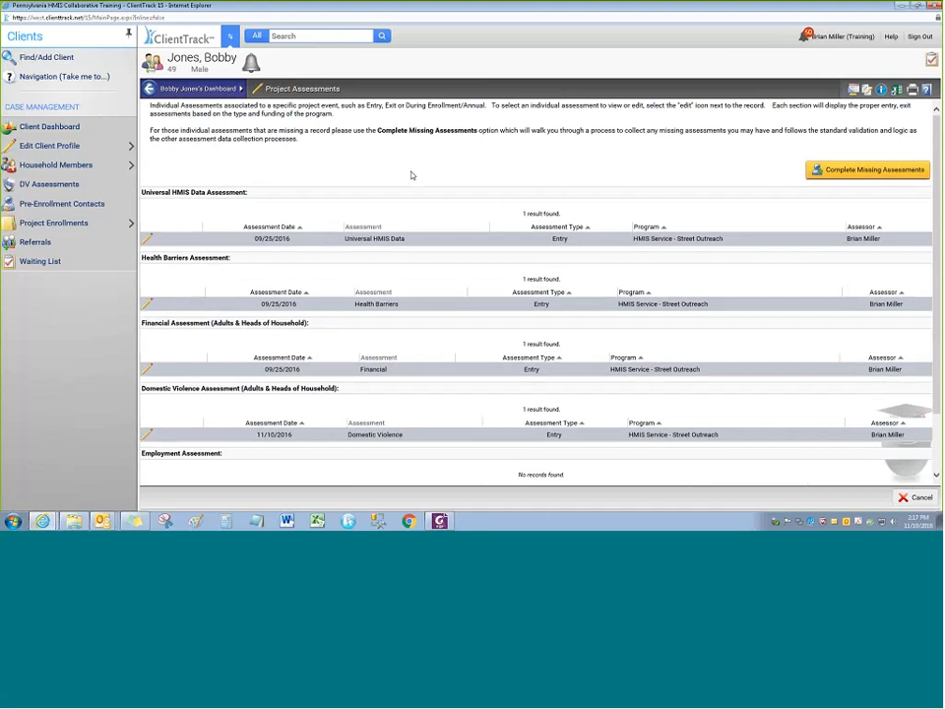
scroll(412, 173, down, 2)
scroll(187, 415, up, 2)
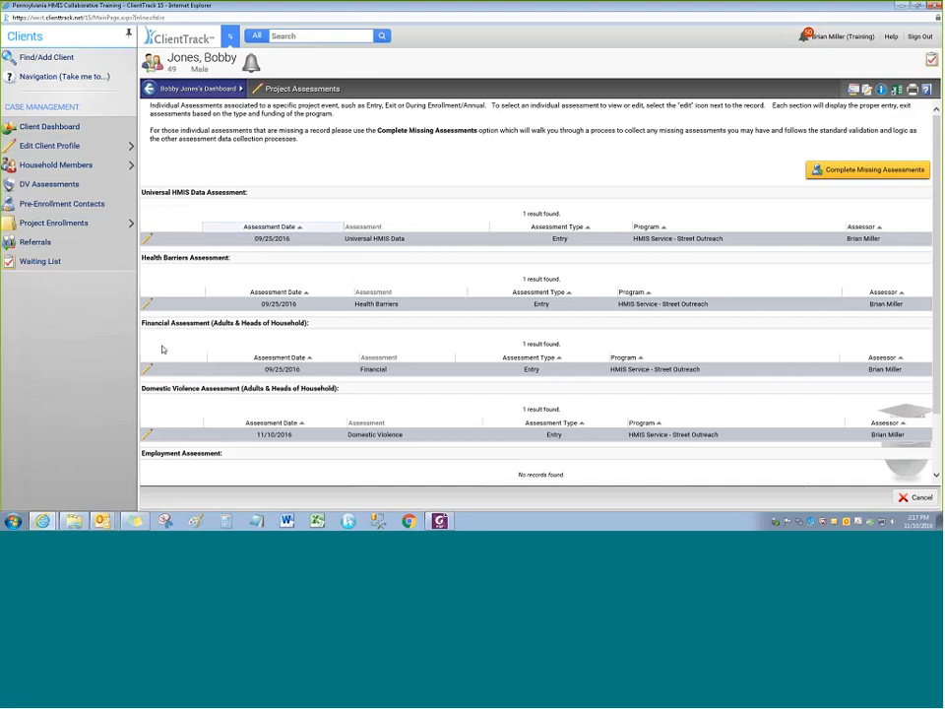
click(49, 126)
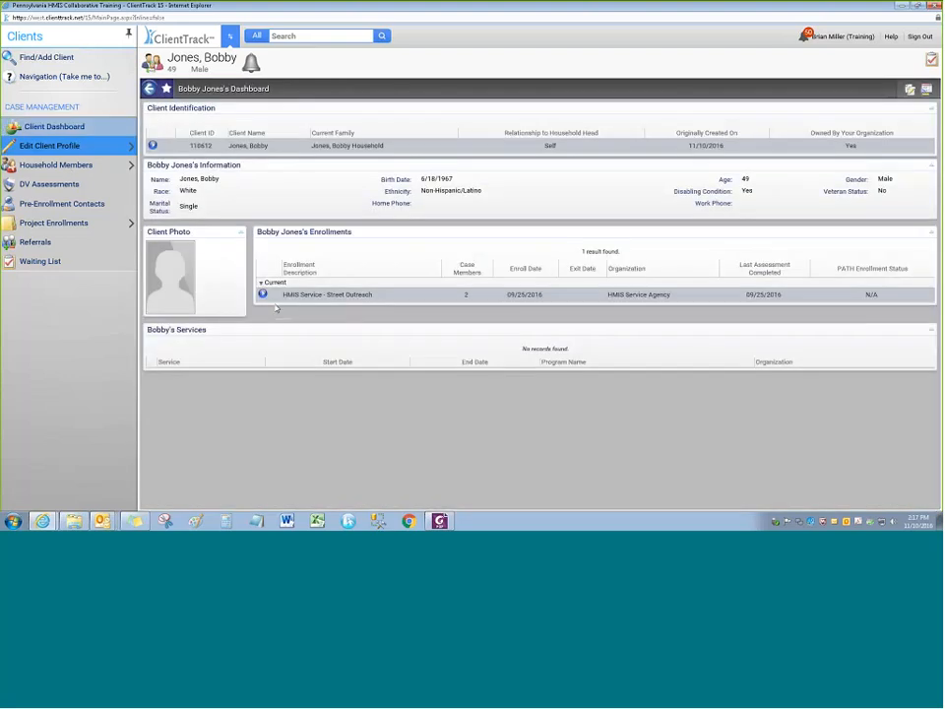
Start a Perform Update/Annual Assessment for the Street Outreach enrollment
click(263, 294)
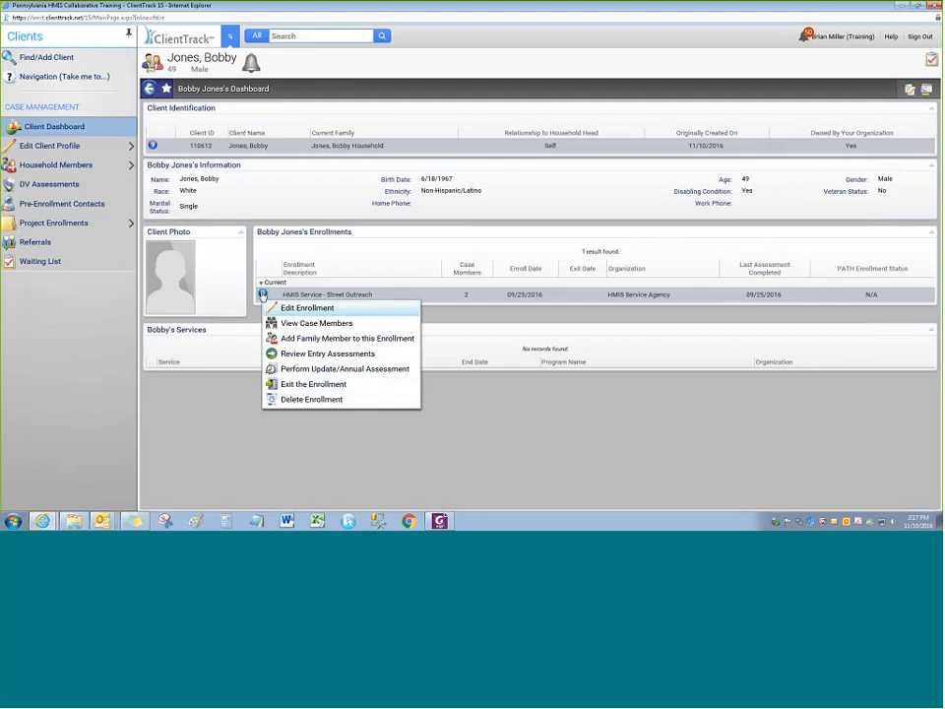
click(325, 370)
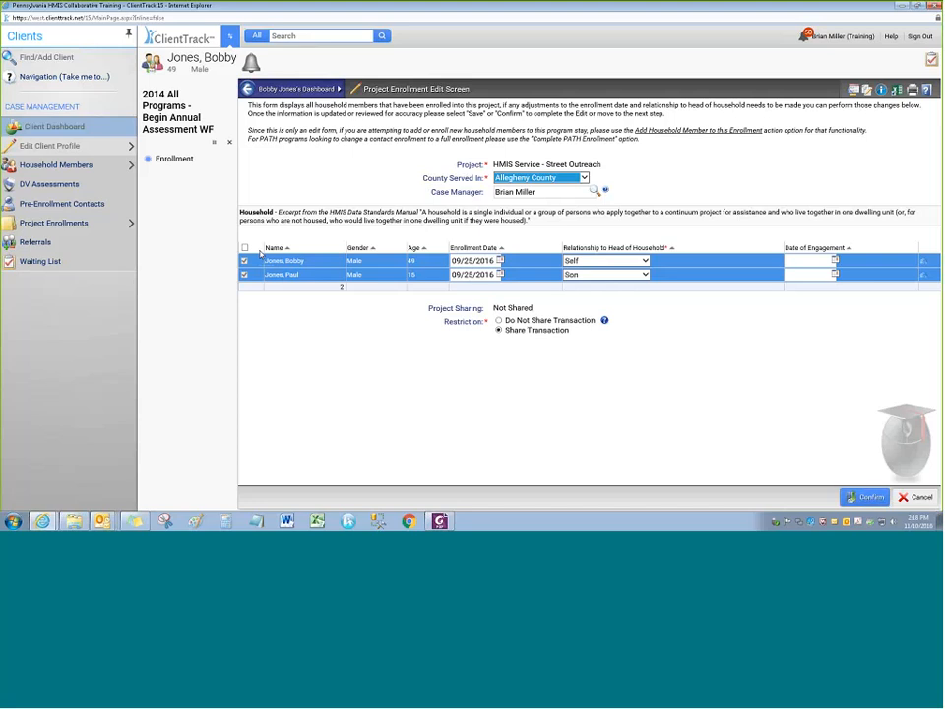
Confirm the enrollment, then cancel the workflow after the missing Date of PATH Enrollment error
click(866, 498)
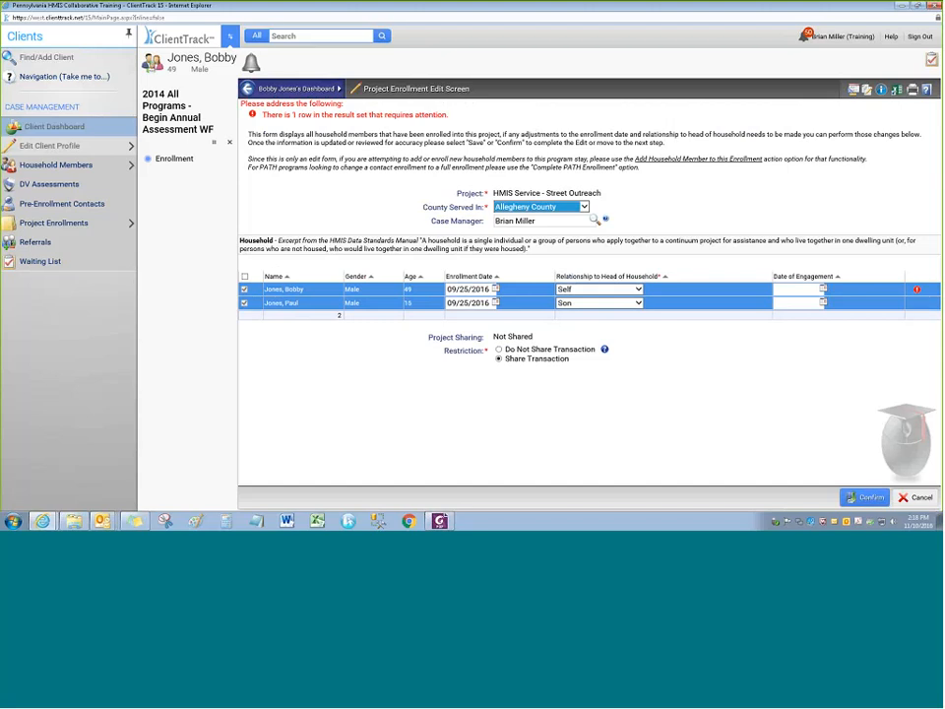
mouse_move(918, 291)
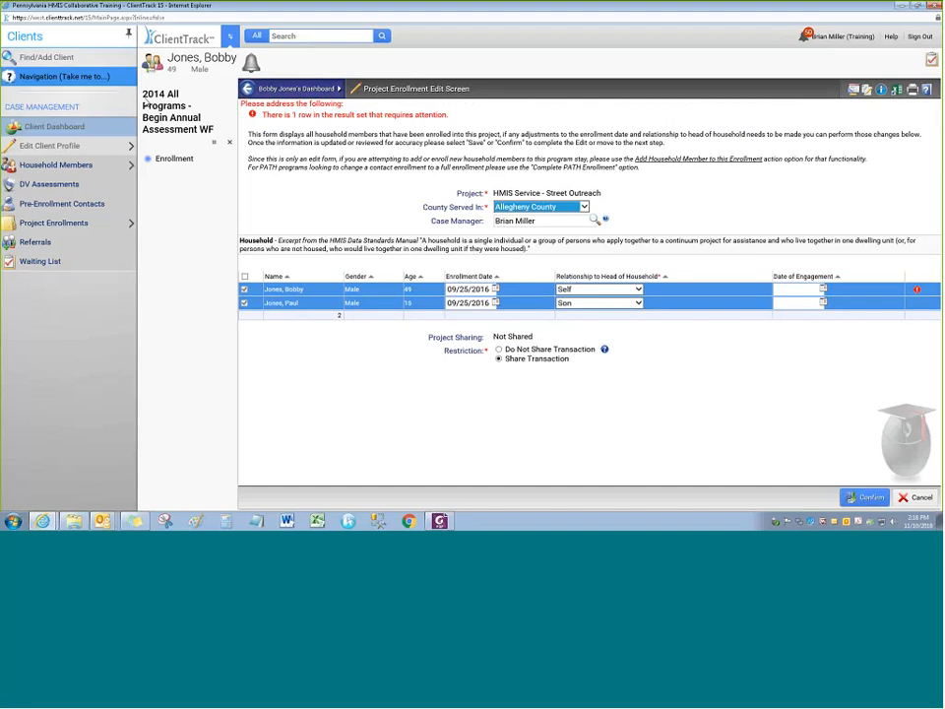
click(230, 142)
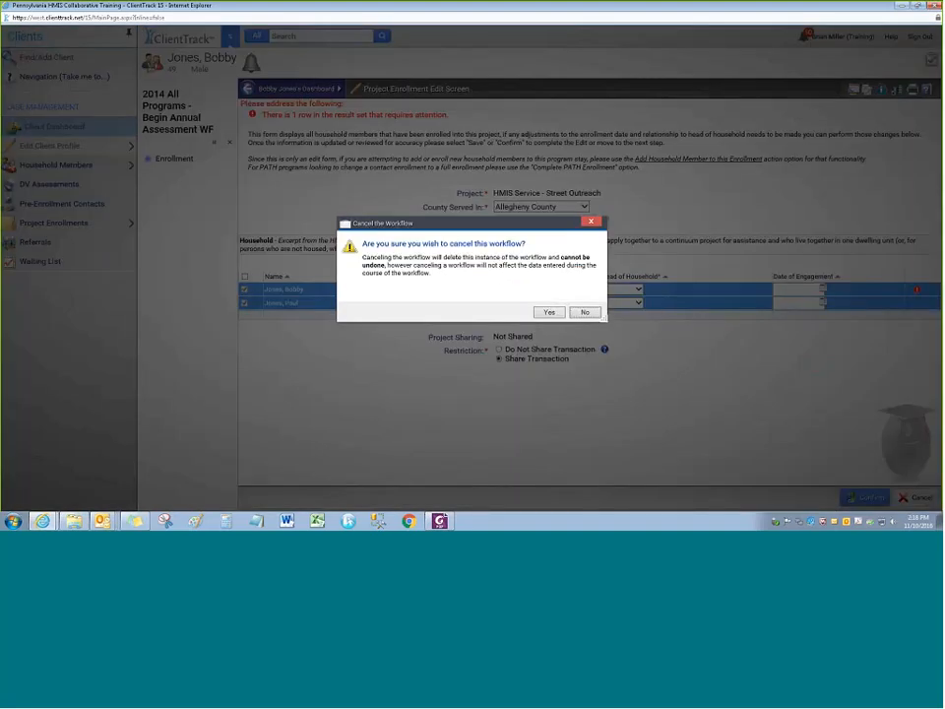
click(548, 311)
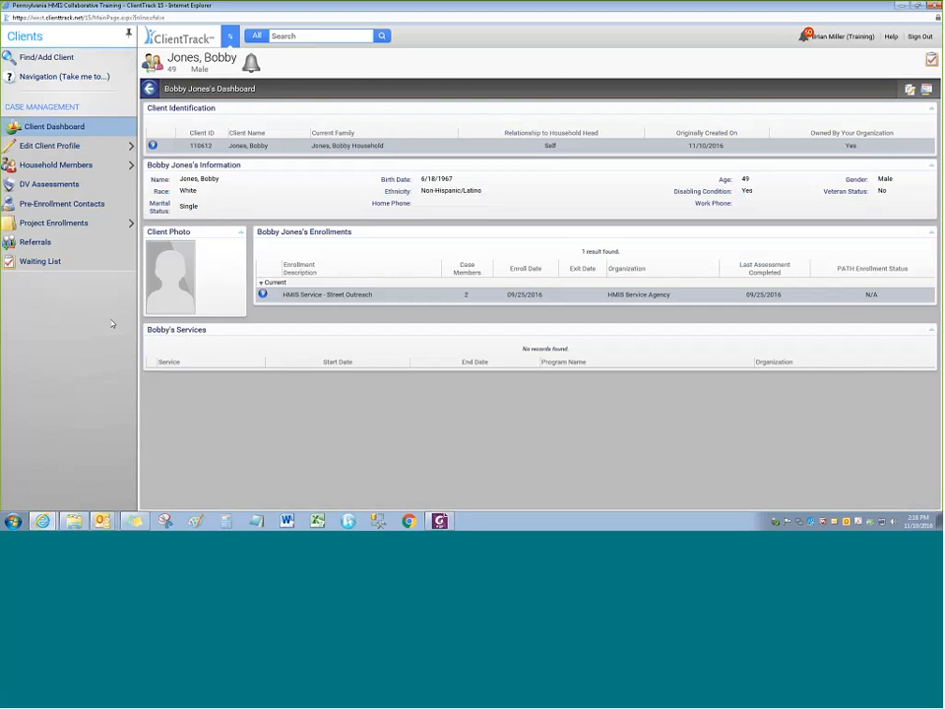
Choose Exit the Enrollment on the Street Outreach enrollment to open the PATH/Outreach Exit form
click(263, 295)
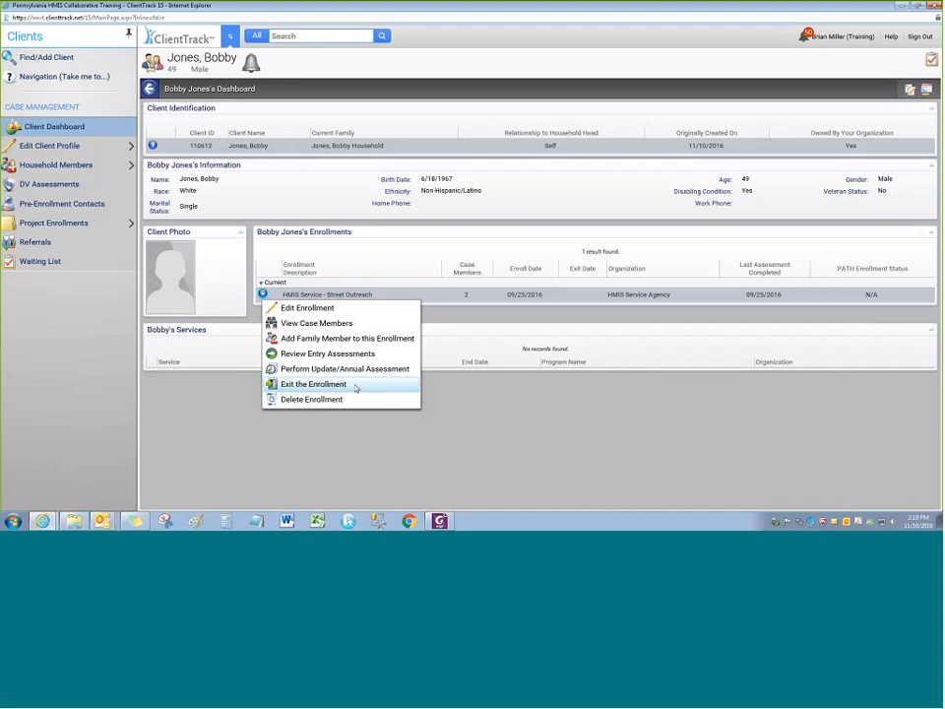
click(356, 385)
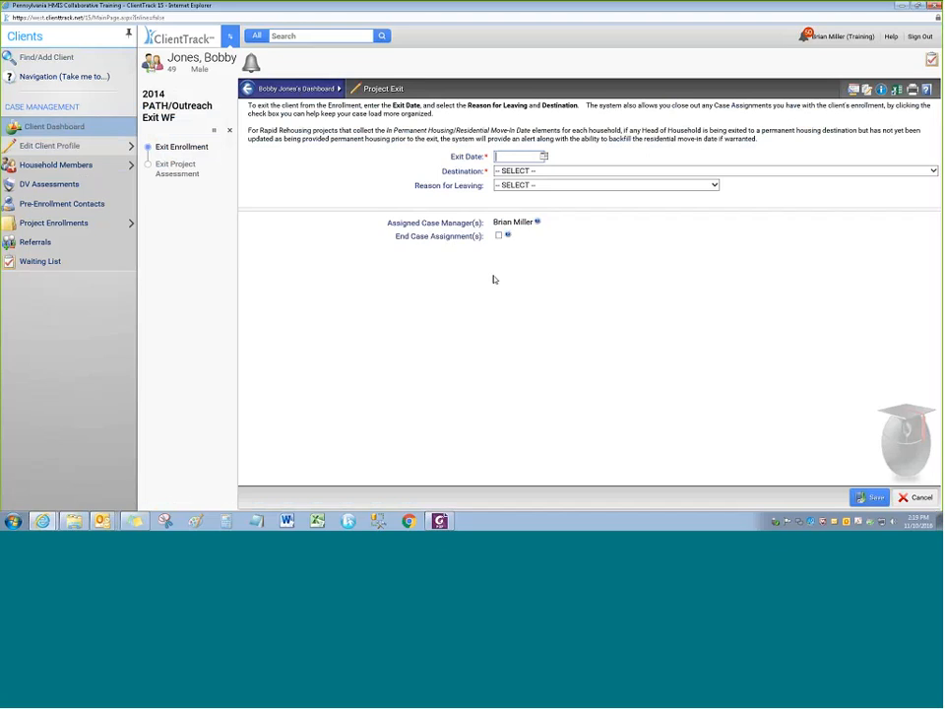
Exit the client on 11/02/2016 to Rental by client, no ongoing housing subsidy, and save
text(11/02/2016)
key(Tab)
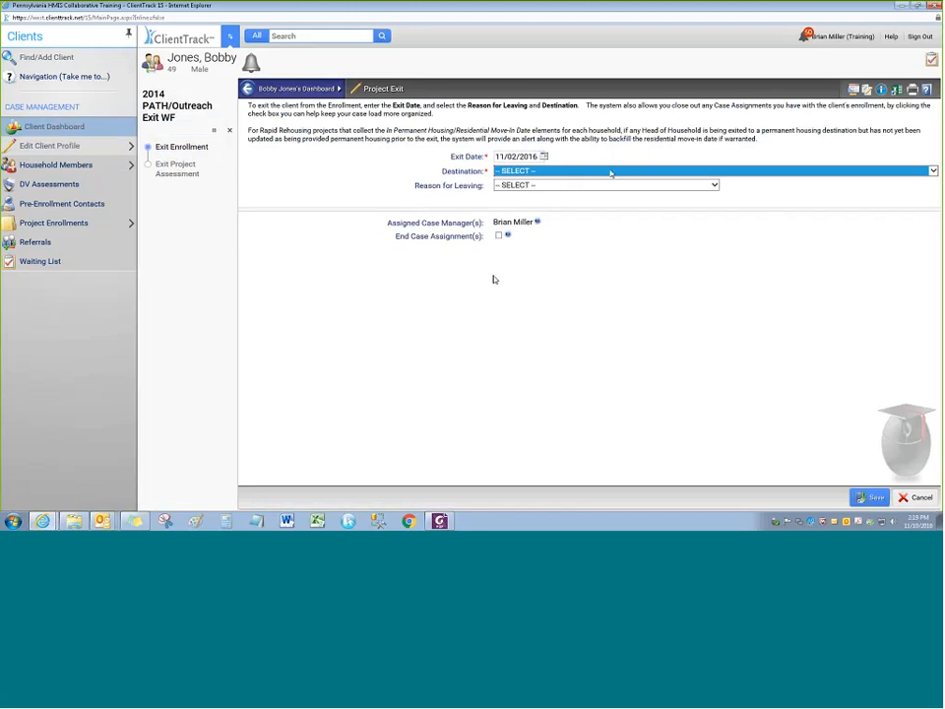
click(611, 174)
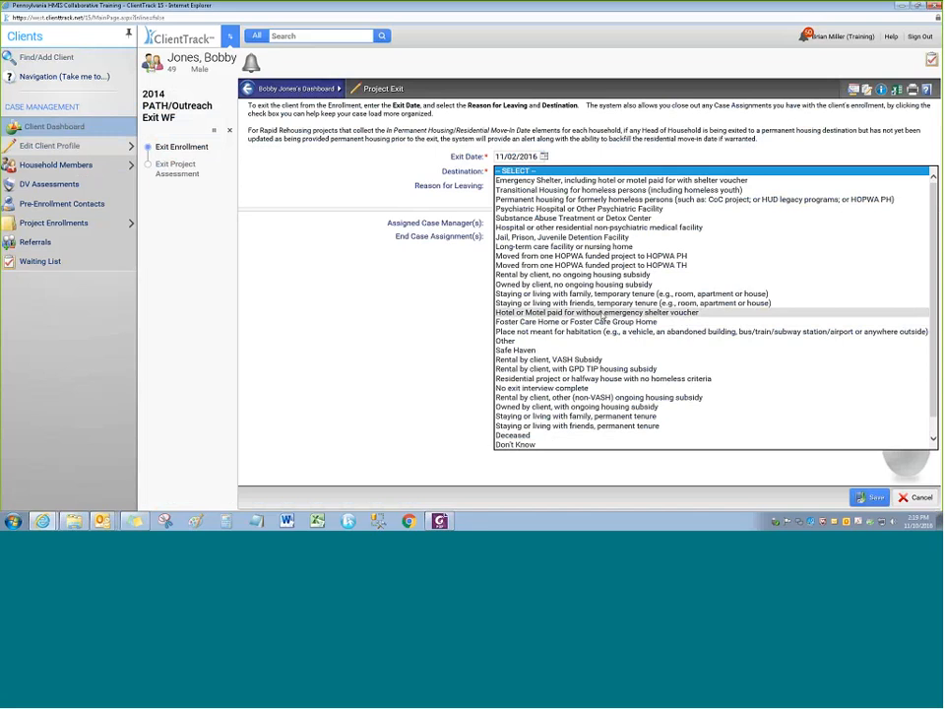
click(571, 274)
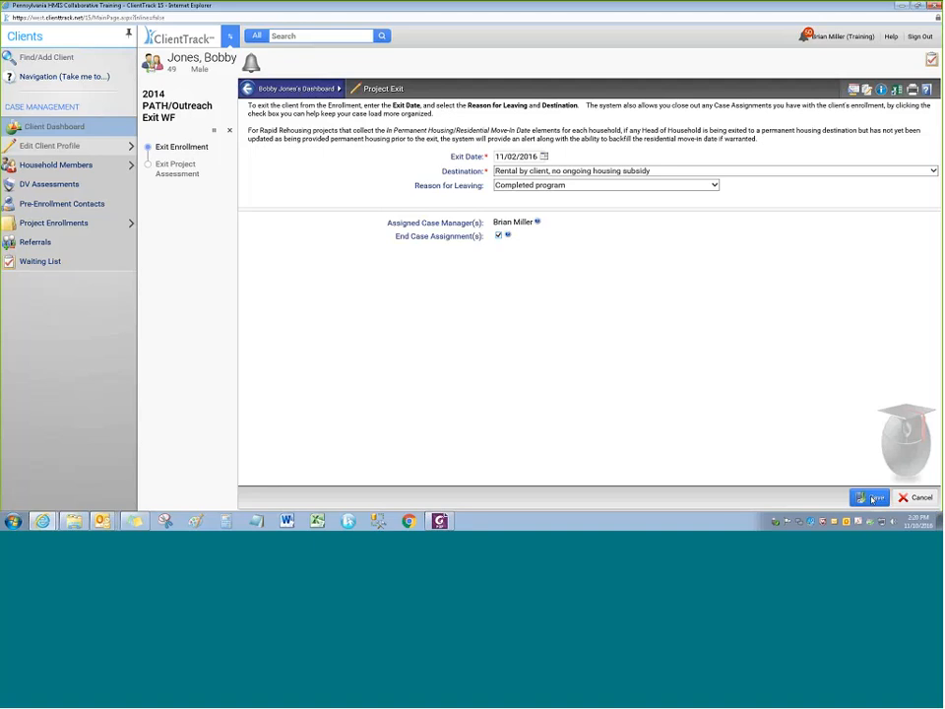
click(871, 499)
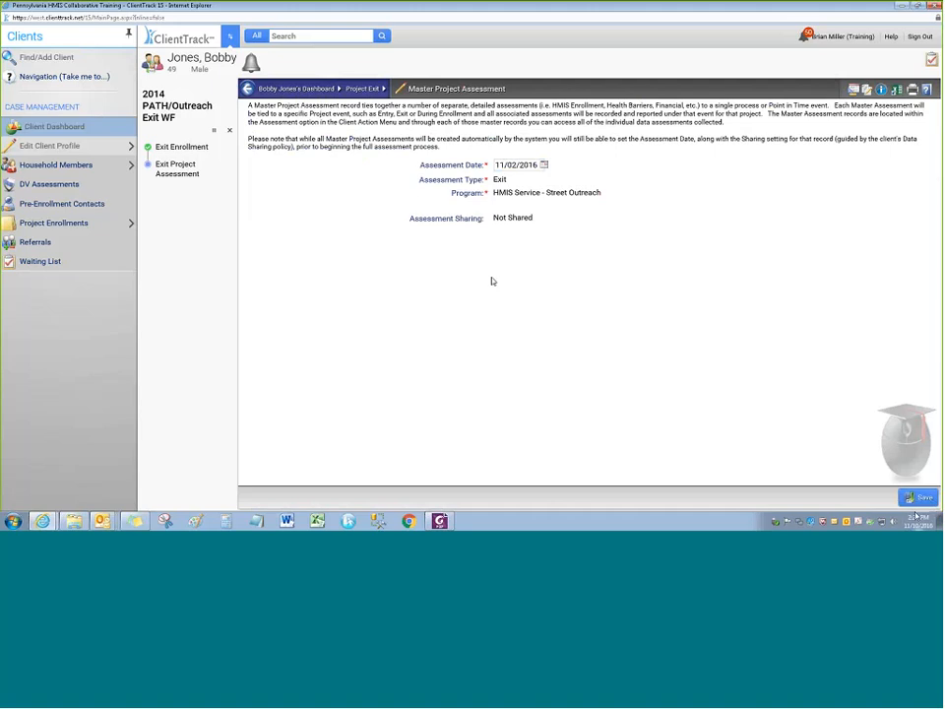
In the Universal Data Assessment, set Covered by Health Insurance and Medicaid to Yes, then save
click(918, 498)
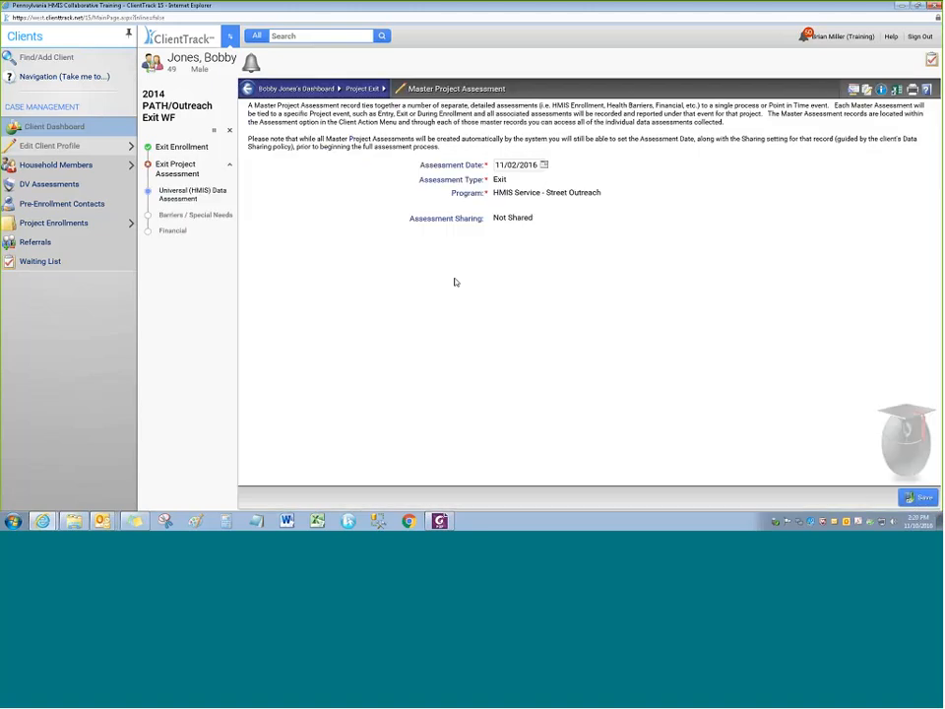
click(197, 195)
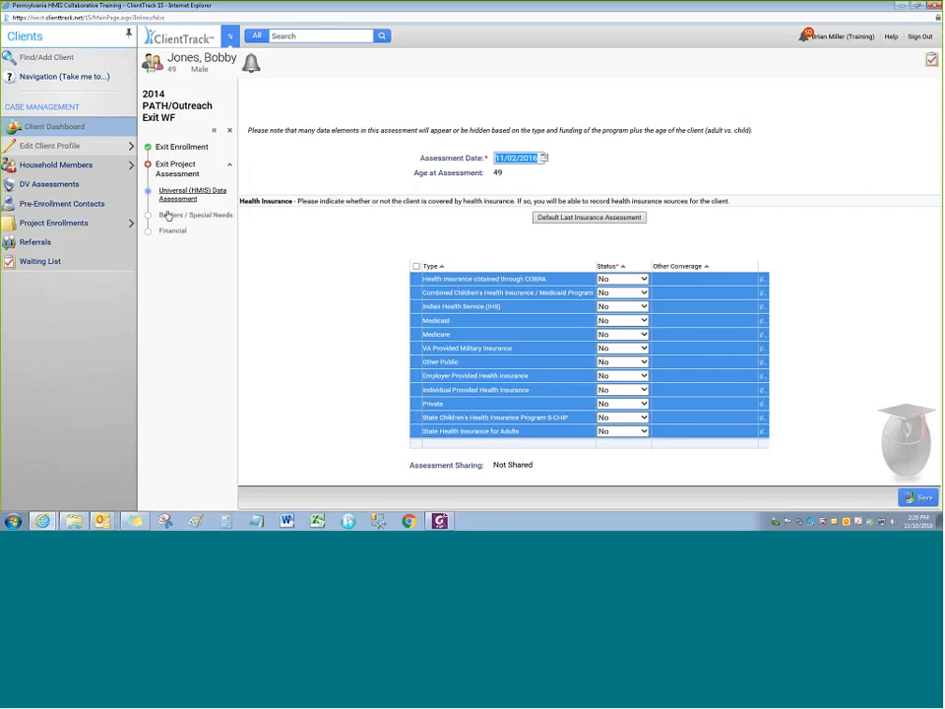
click(411, 225)
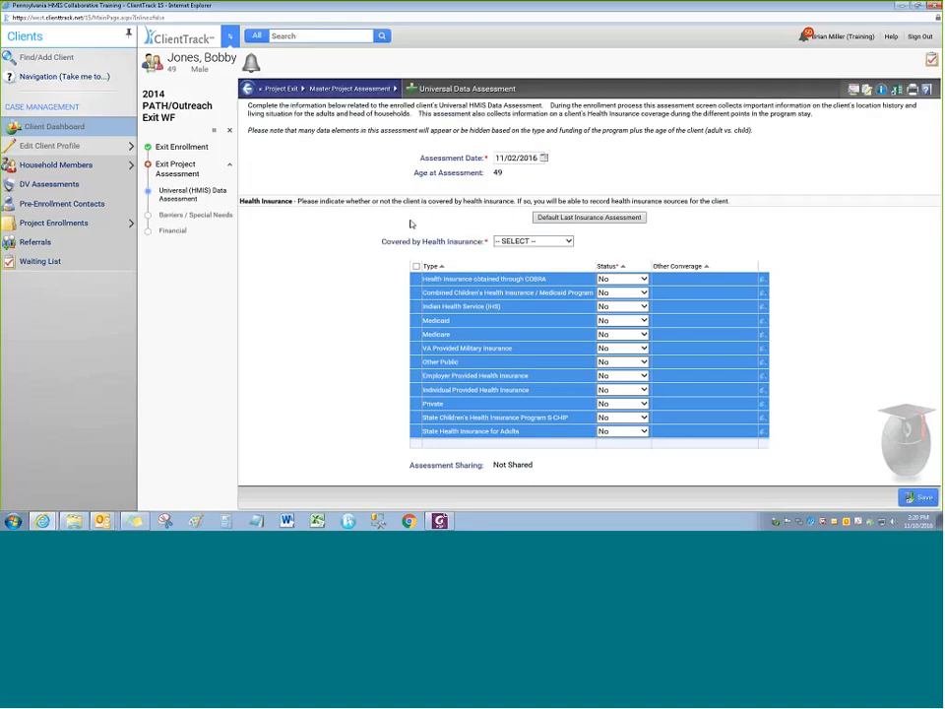
click(532, 241)
click(512, 252)
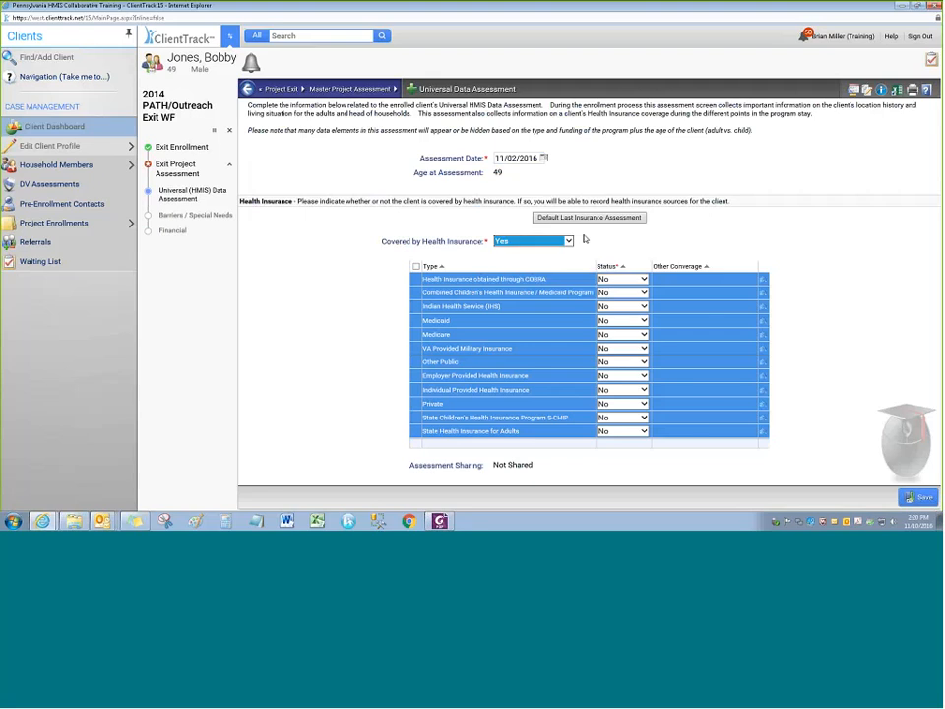
click(585, 239)
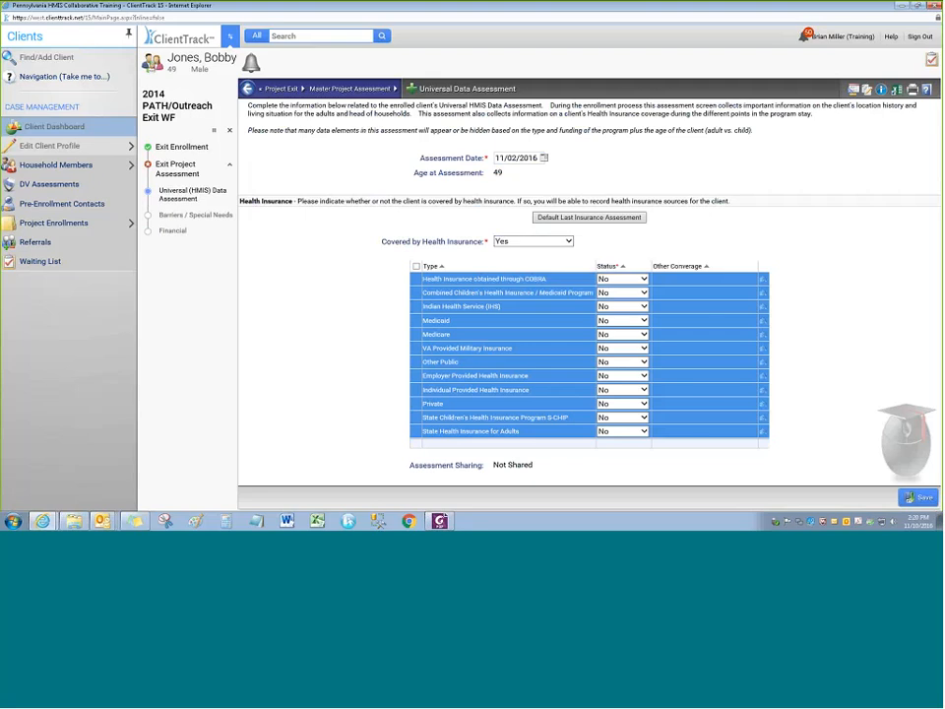
click(614, 323)
click(608, 330)
click(919, 498)
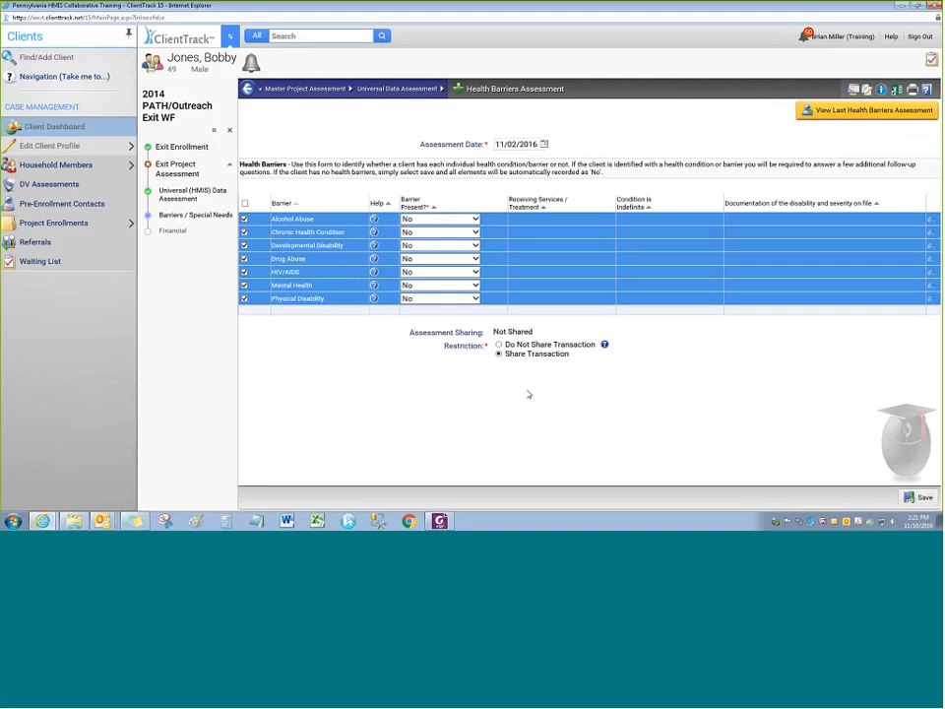
View the previous Health Barriers Assessment for reference, then close it
click(843, 114)
drag(453, 127, 421, 126)
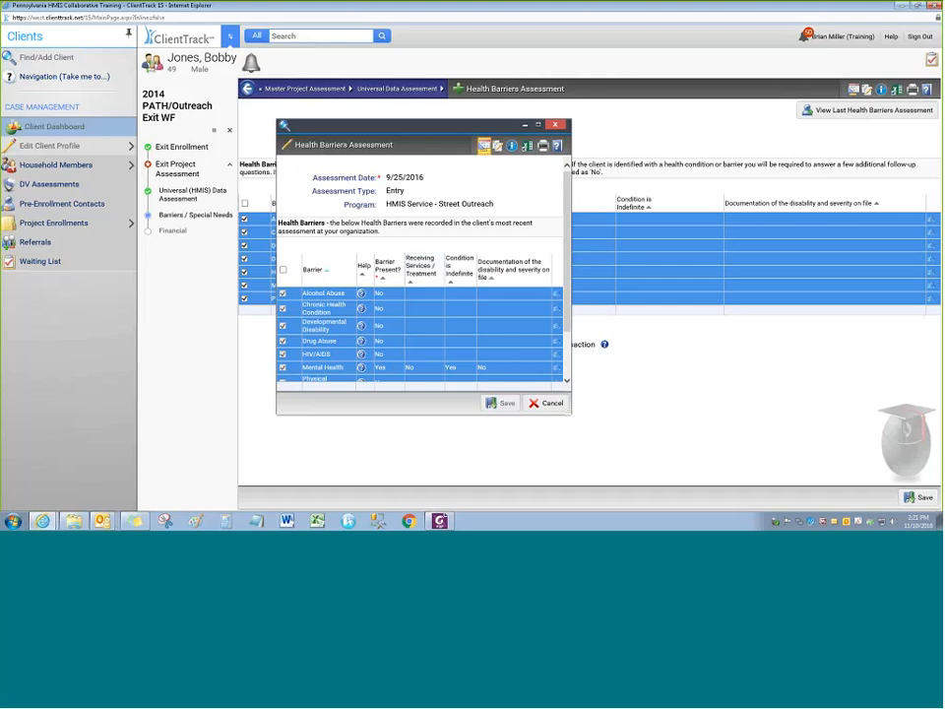
scroll(357, 317, down, 3)
scroll(357, 317, up, 3)
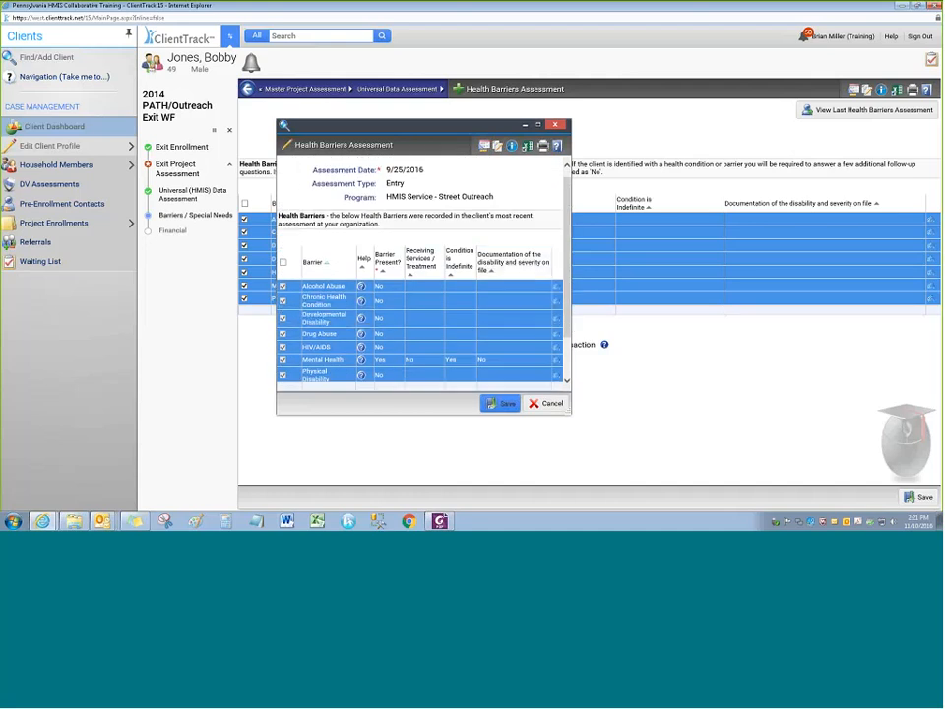
drag(577, 193, 575, 235)
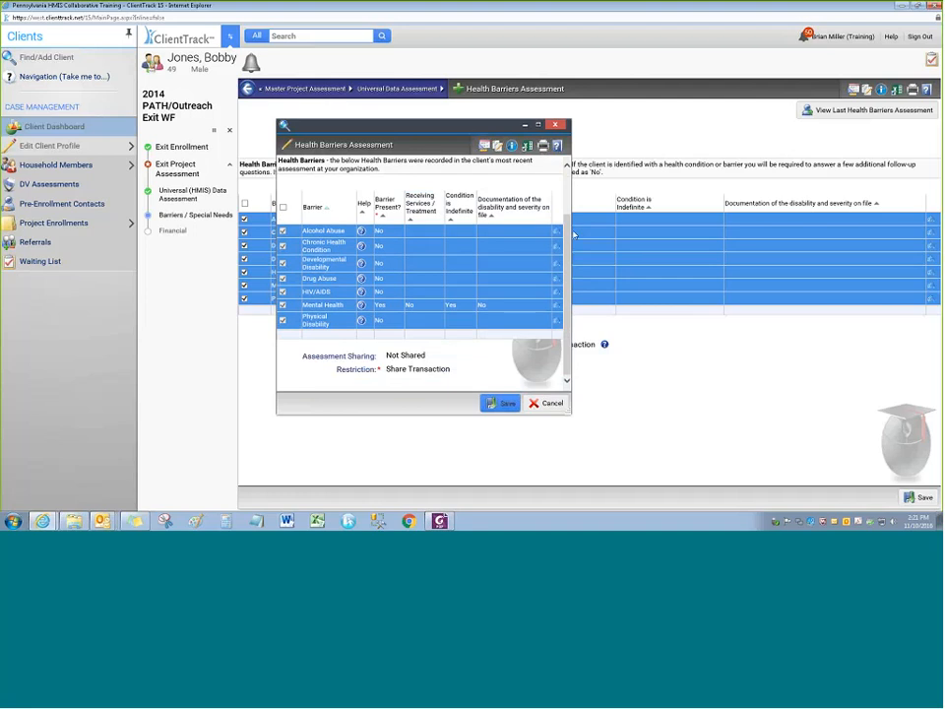
click(556, 125)
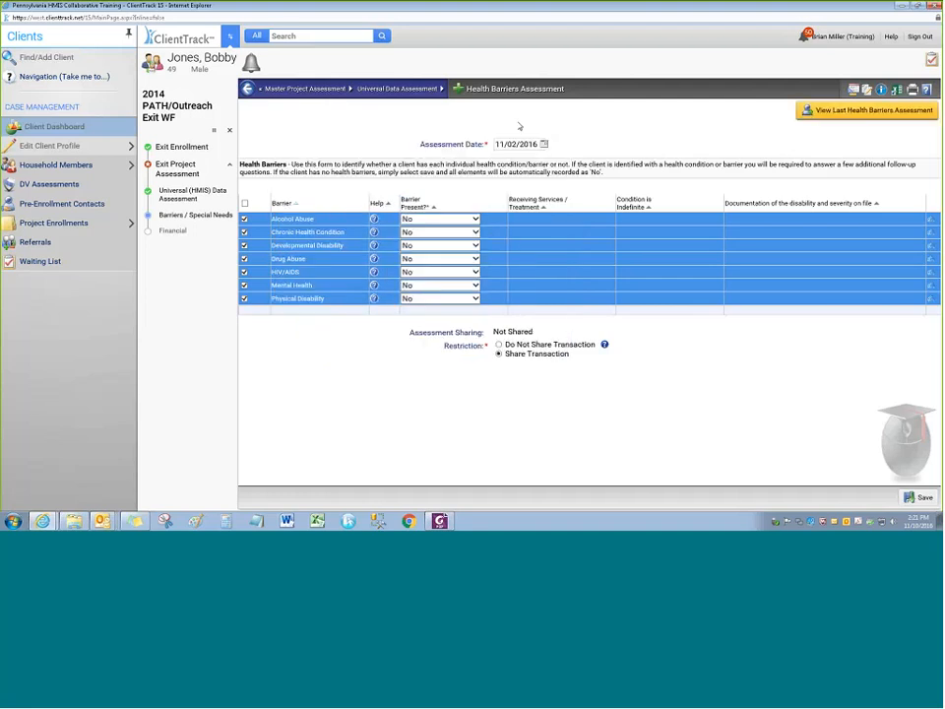
Set Mental Health barrier, receiving treatment, indefinite and documentation on file to Yes, then save
click(421, 287)
click(417, 275)
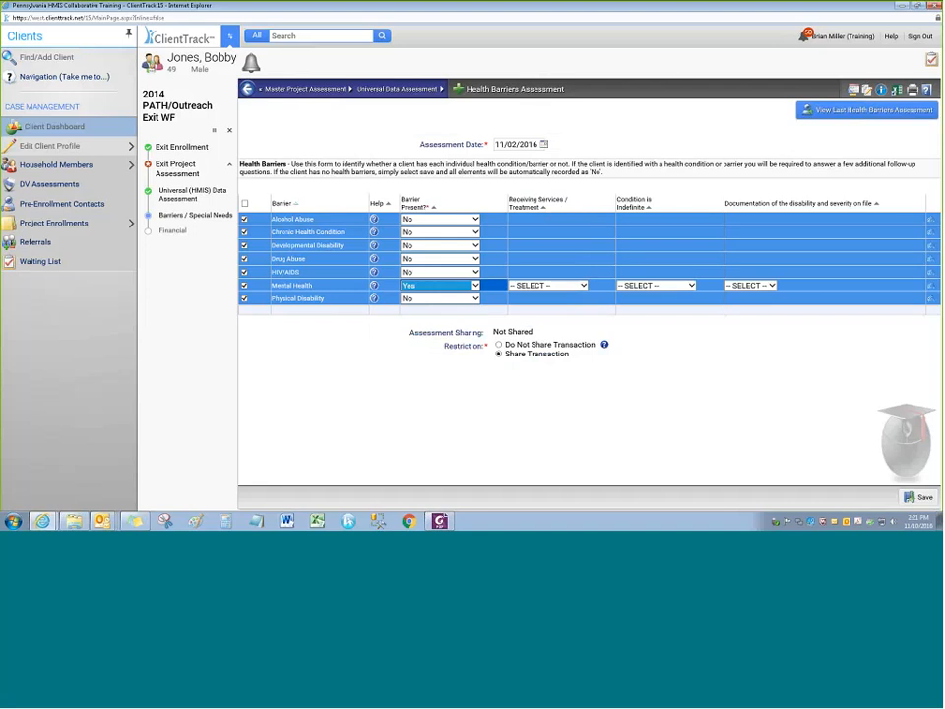
click(537, 286)
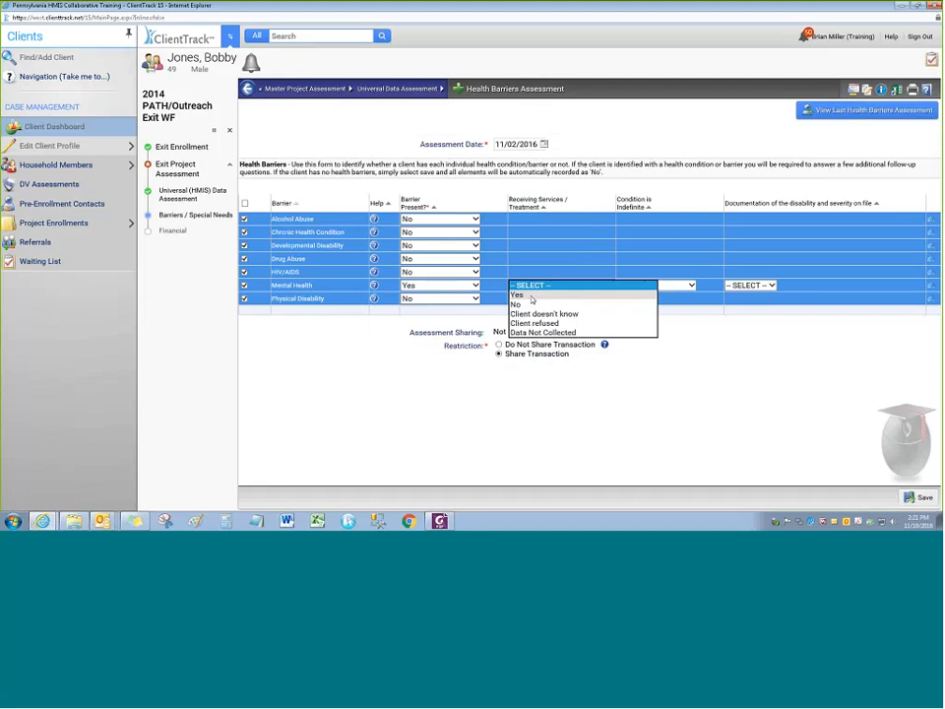
click(520, 295)
click(630, 285)
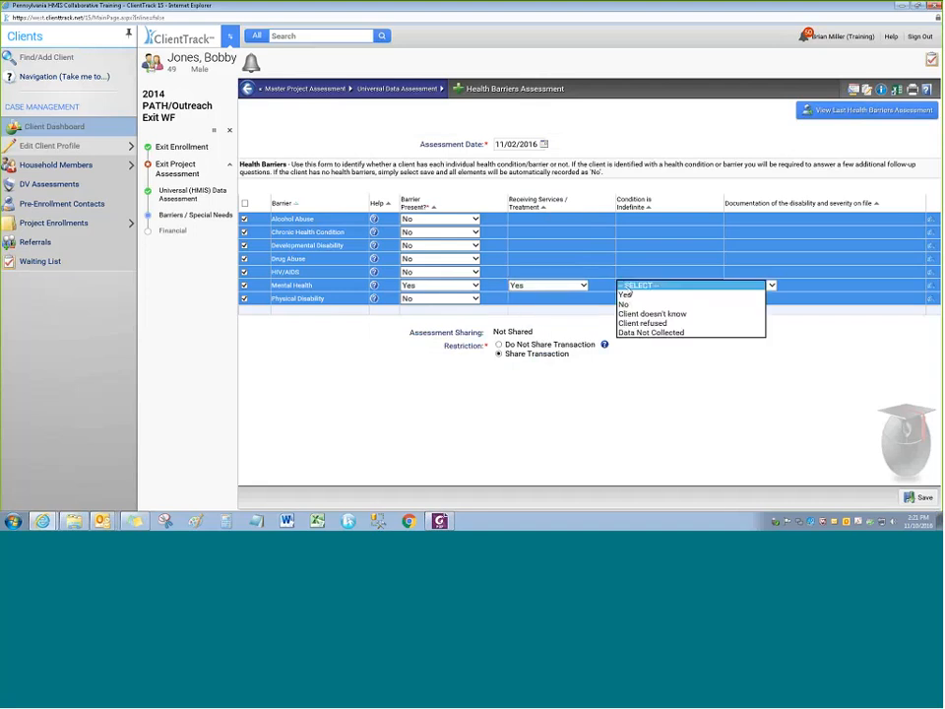
click(627, 294)
click(734, 285)
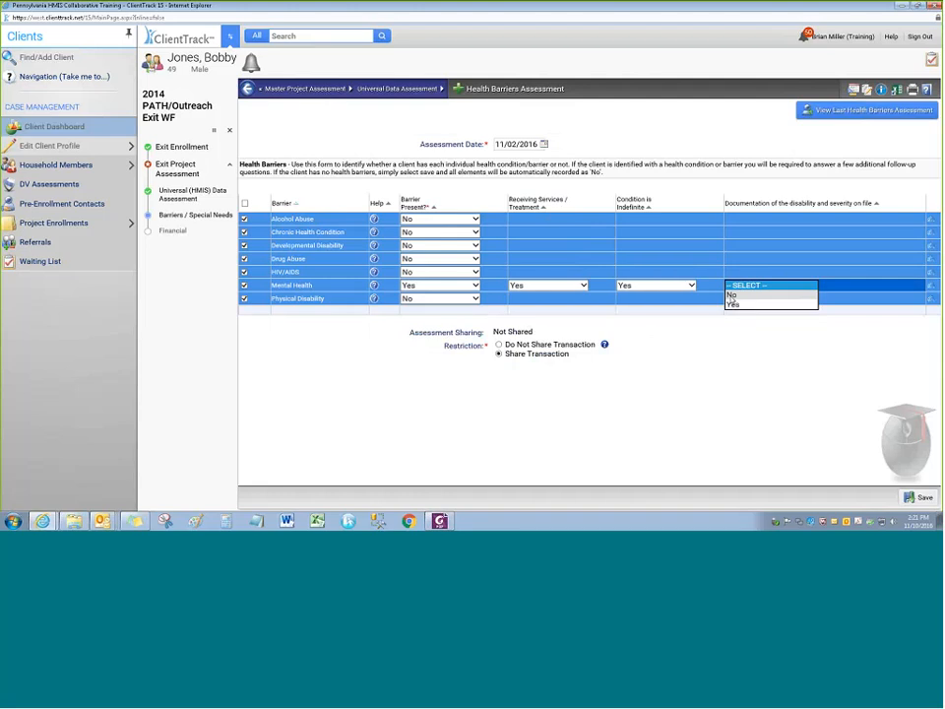
click(733, 304)
click(922, 501)
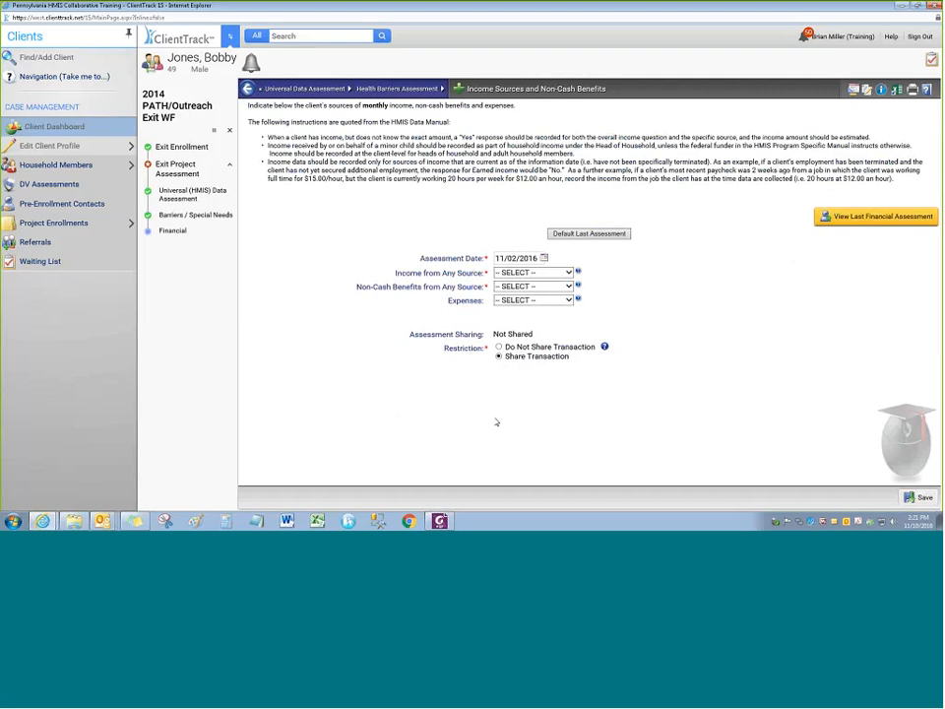
Carry forward the last financial assessment, including $400 SSDI income, and save it
click(573, 236)
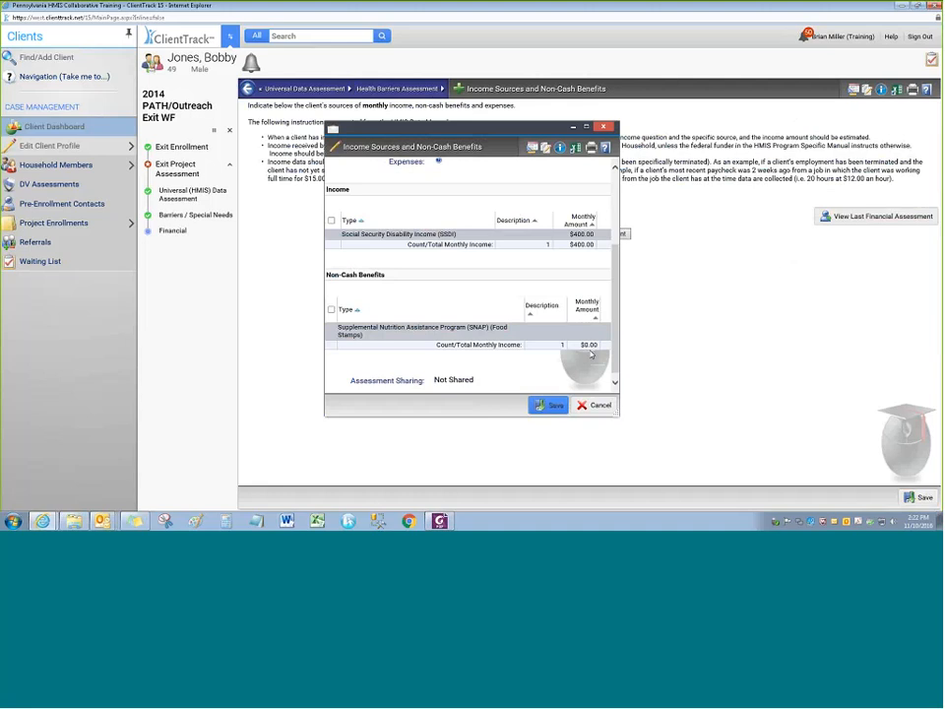
click(595, 404)
click(584, 235)
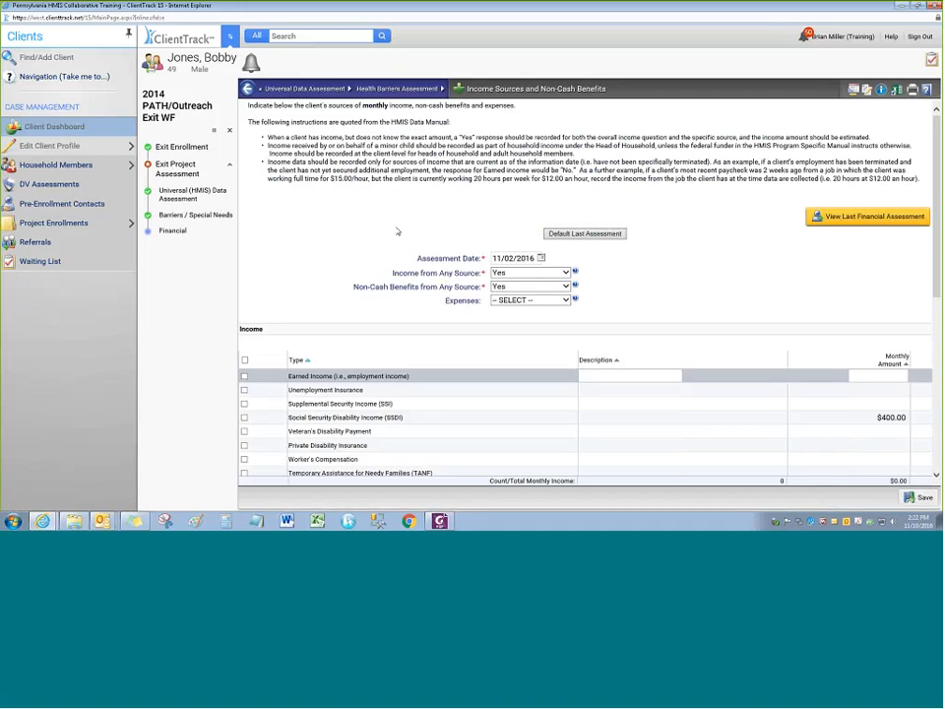
scroll(479, 332, down, 1)
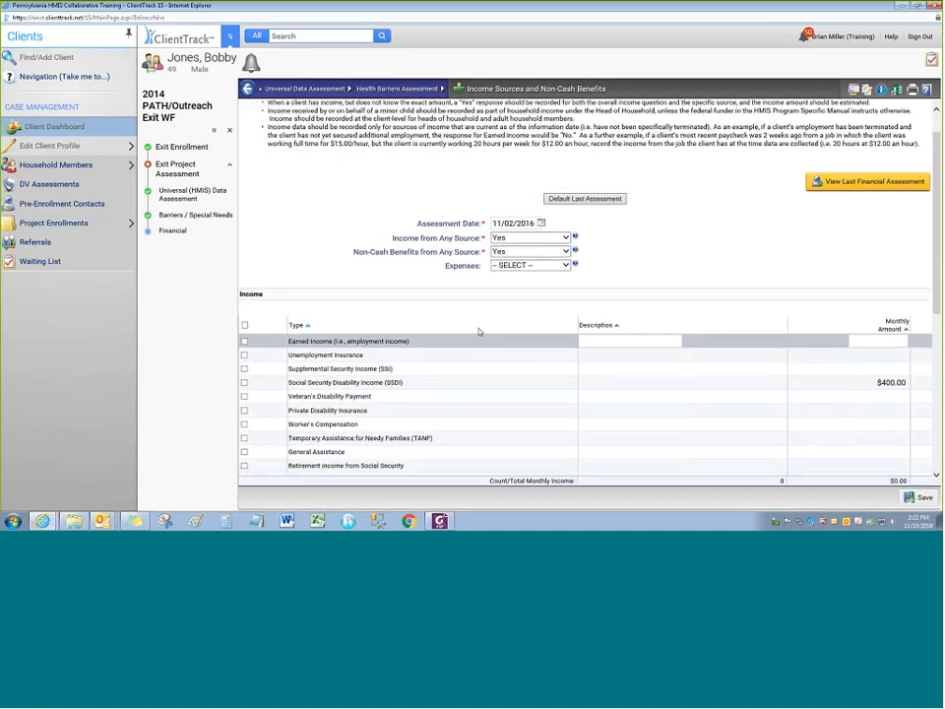
scroll(479, 332, down, 5)
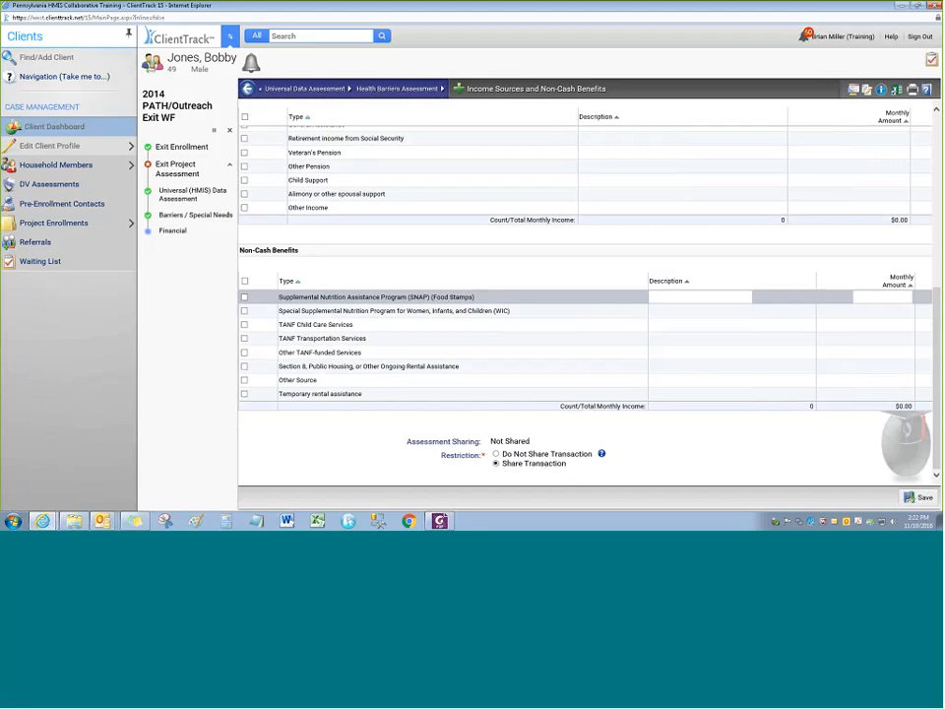
click(920, 497)
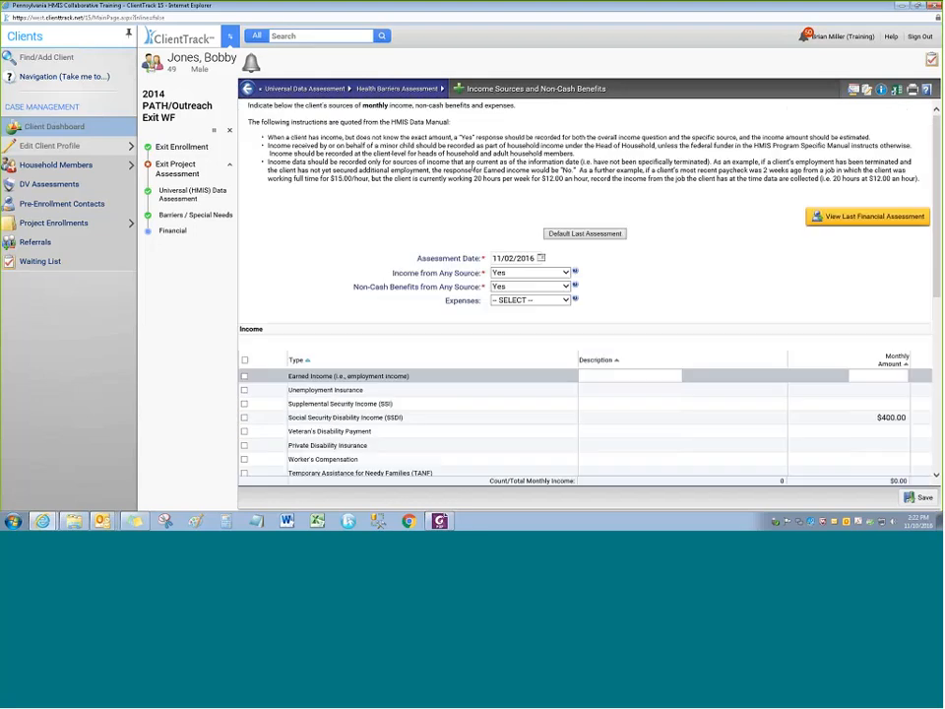
click(920, 497)
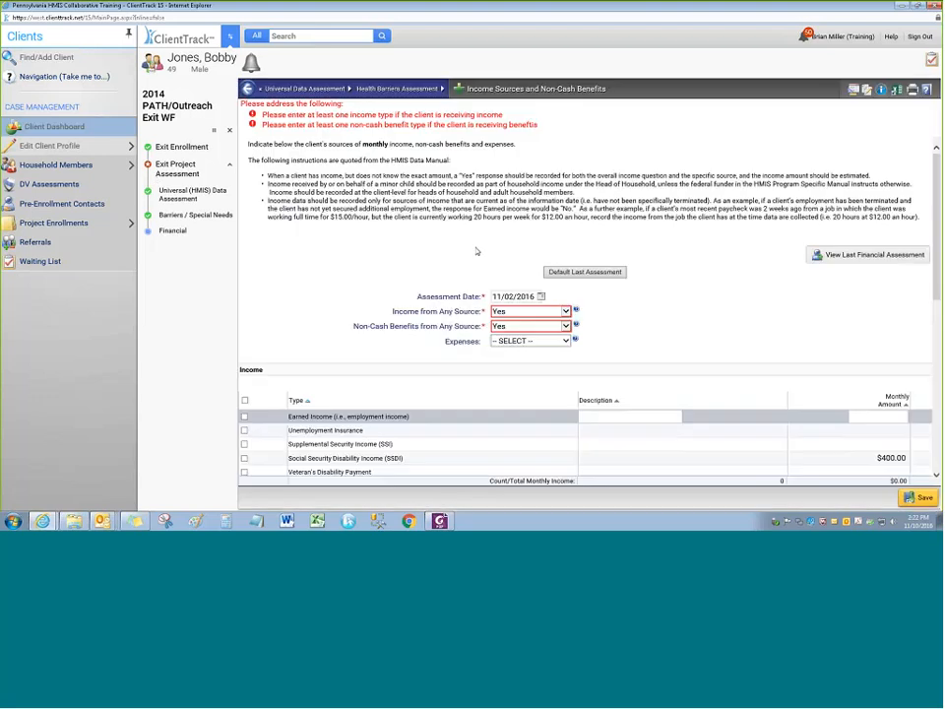
Add SNAP as a non-cash benefit to resolve the missing-benefit error
scroll(614, 326, down, 3)
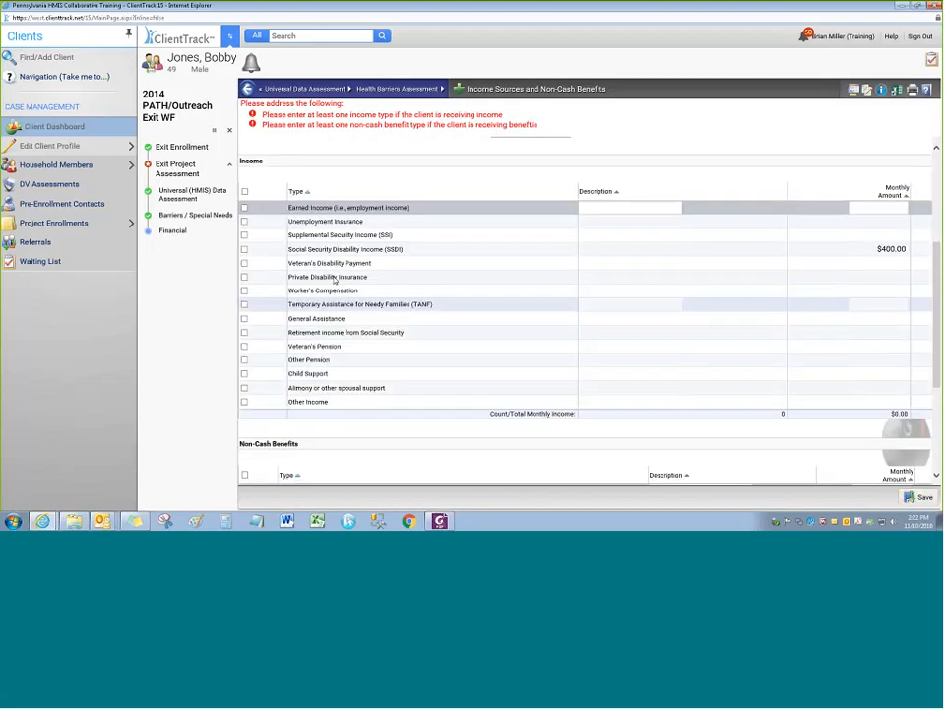
scroll(340, 246, down, 3)
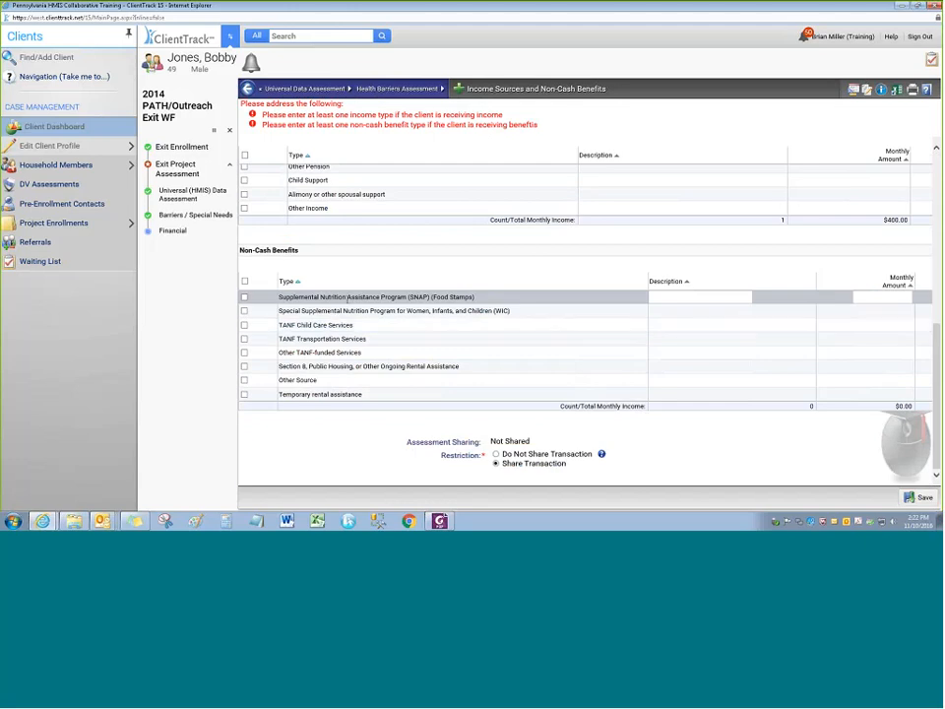
click(347, 296)
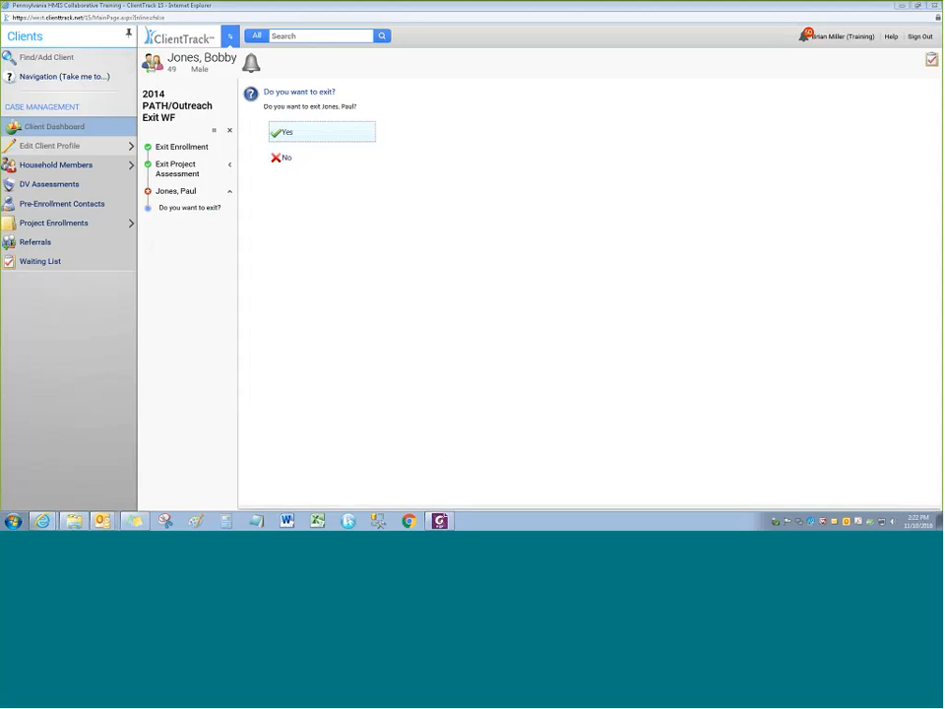
Answer No to exiting the other household member and close the completed exit workflow
click(312, 156)
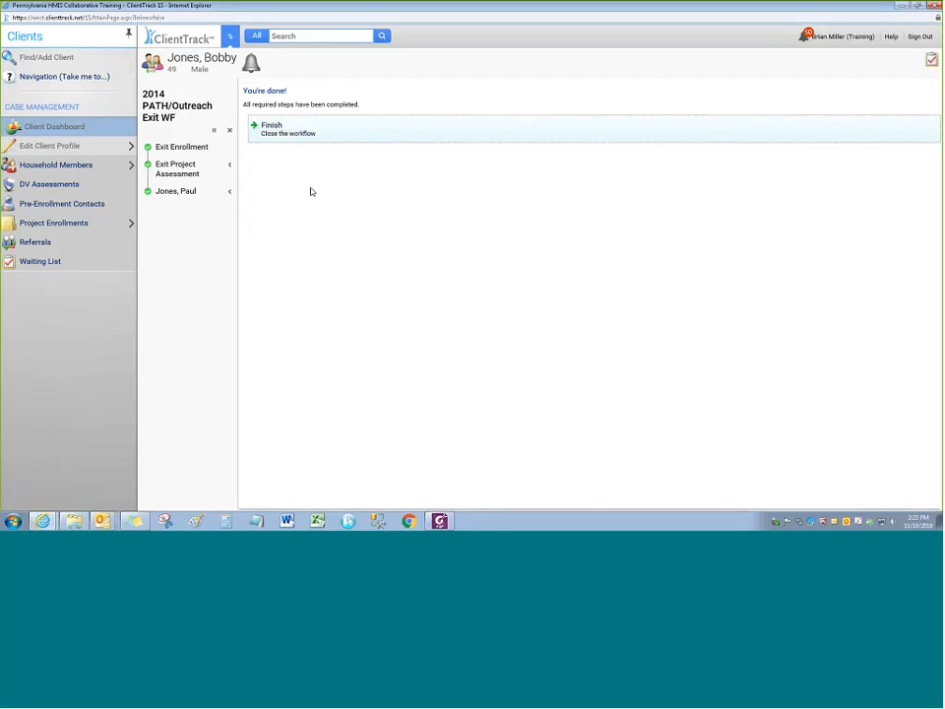
click(281, 128)
click(260, 294)
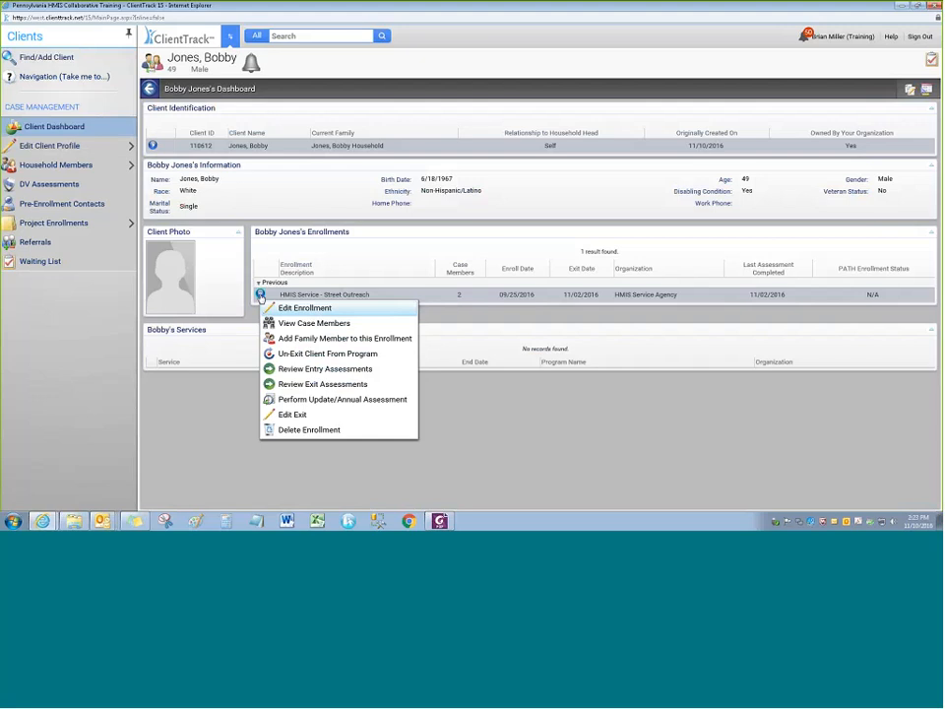
click(52, 307)
click(261, 296)
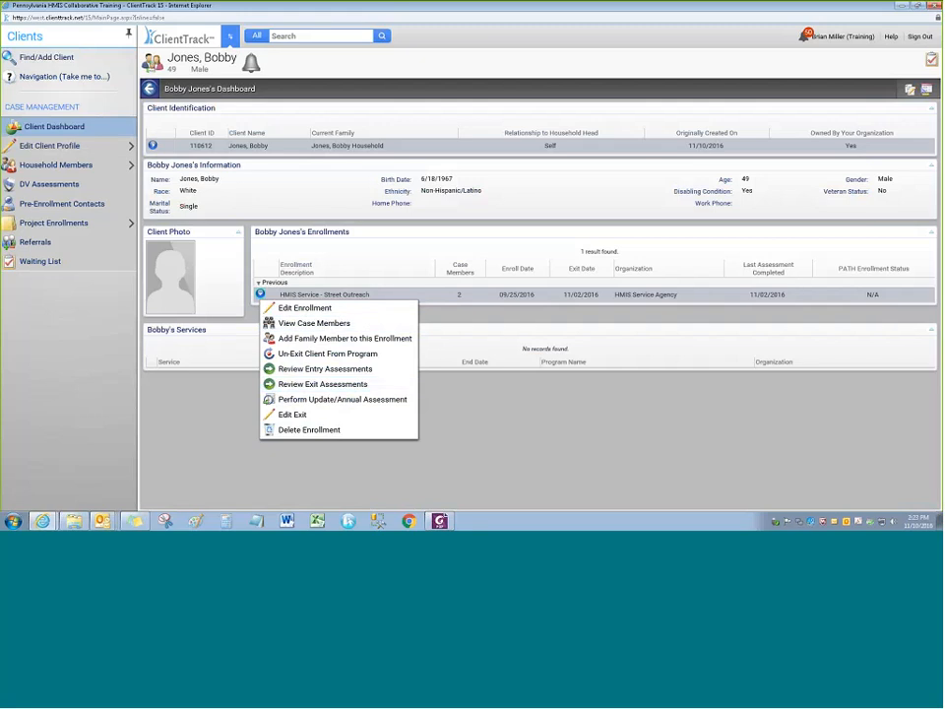
click(601, 295)
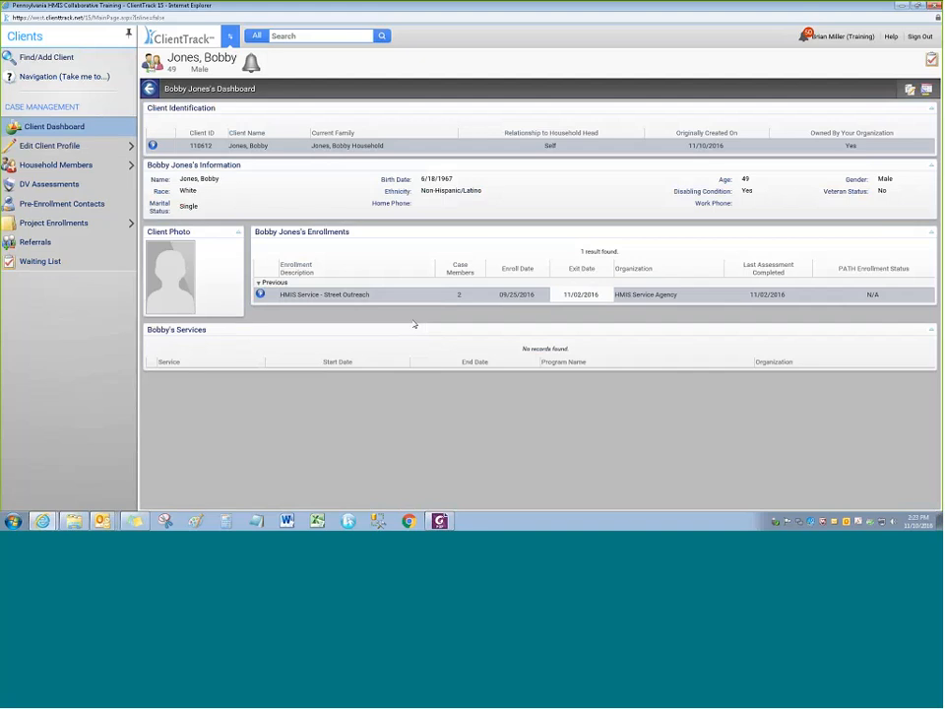
click(260, 294)
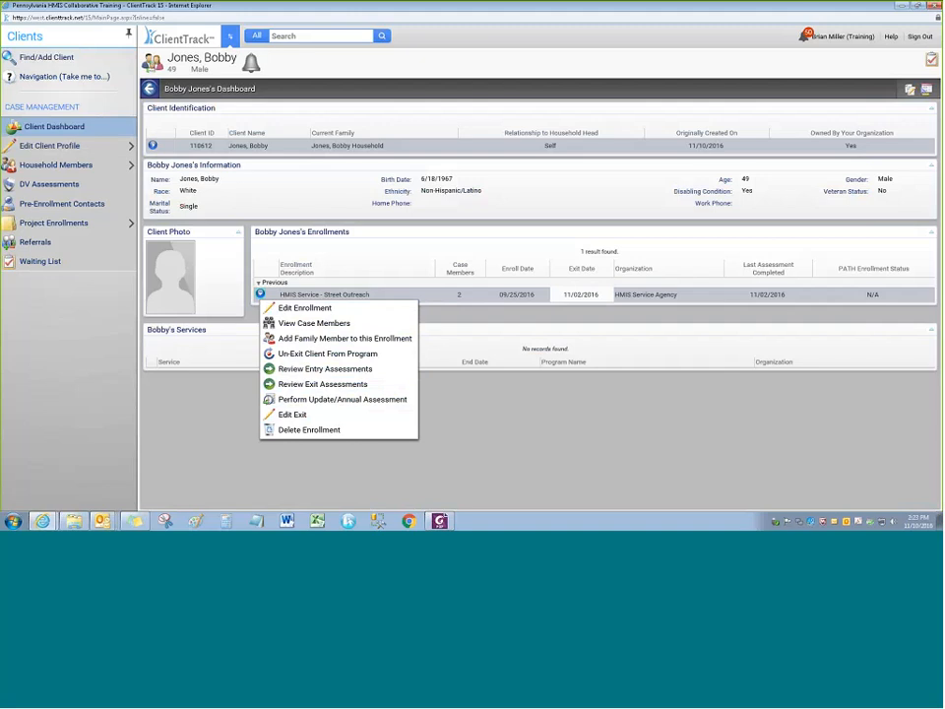
Check the enrollment's 11/02/2016 exit details, then cancel without changes
click(294, 416)
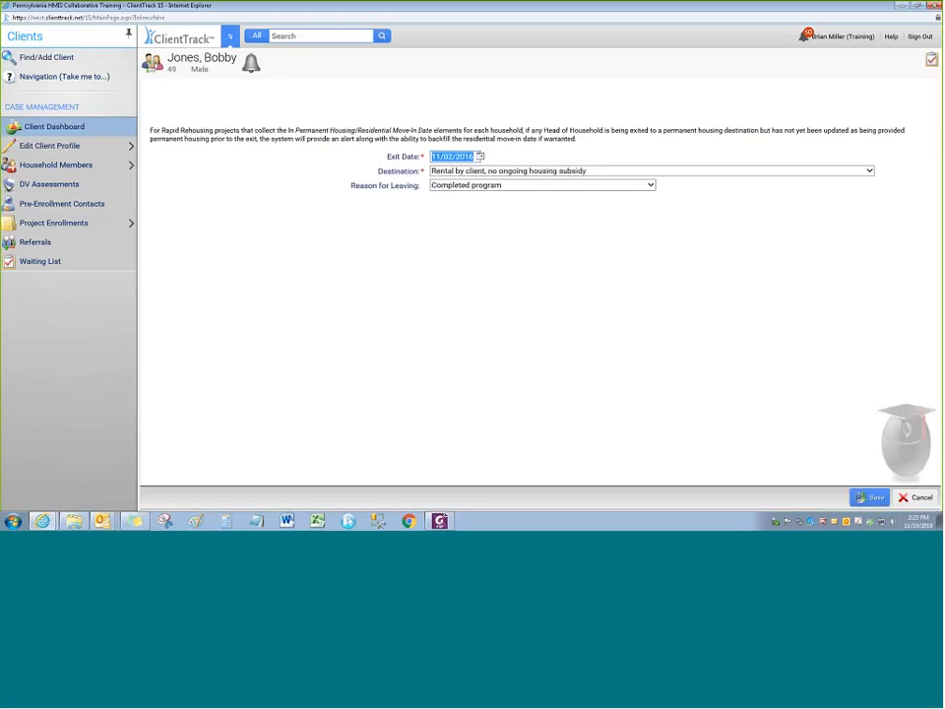
click(481, 156)
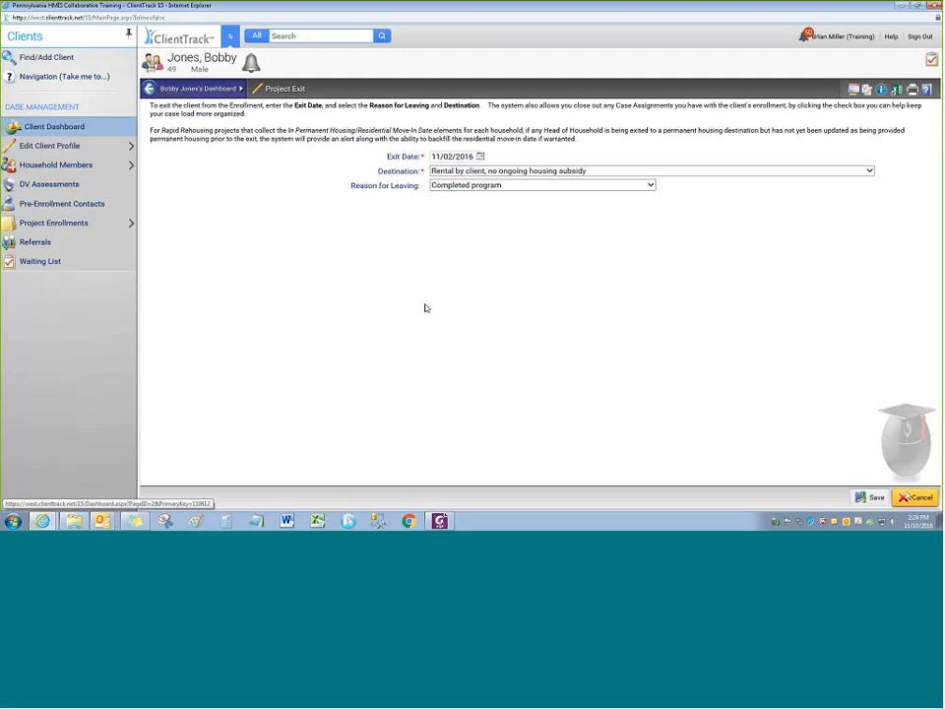
click(872, 498)
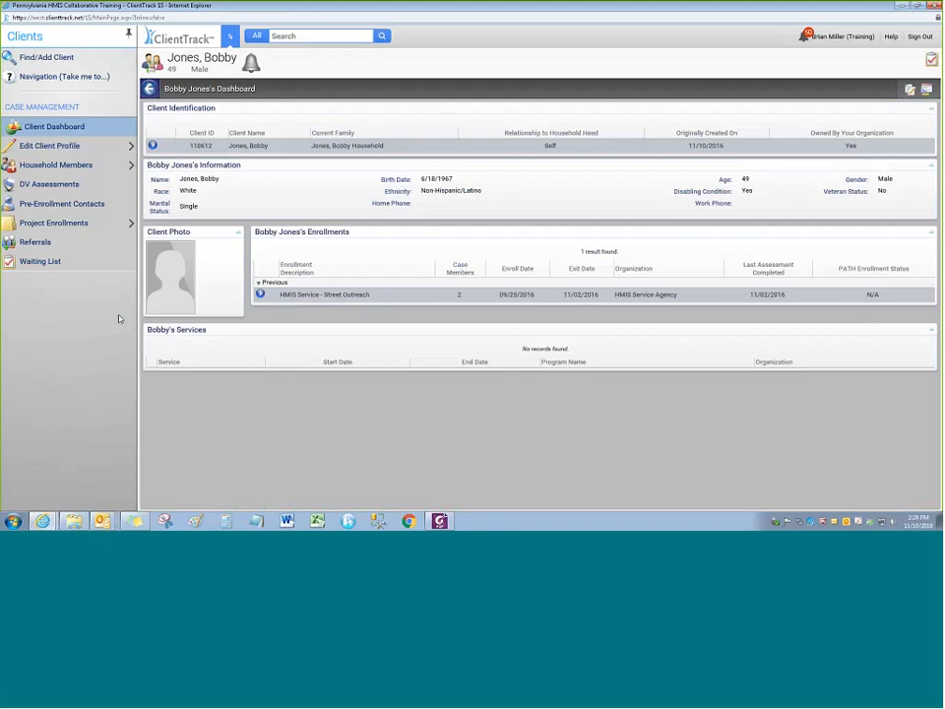
Switch to the PA HMIS PATH-Outreach reference PDF in Foxit PhantomPDF
click(259, 295)
click(219, 424)
click(433, 518)
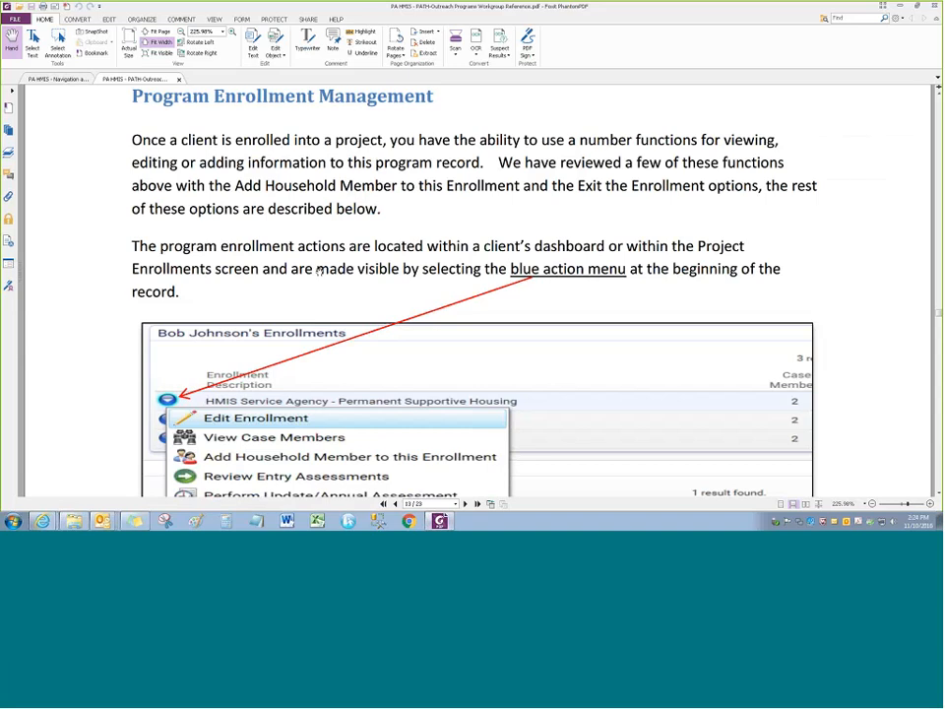
Scroll through the guide's table of contents, then go back to the ClientTrack dashboard window
scroll(319, 273, up, 5)
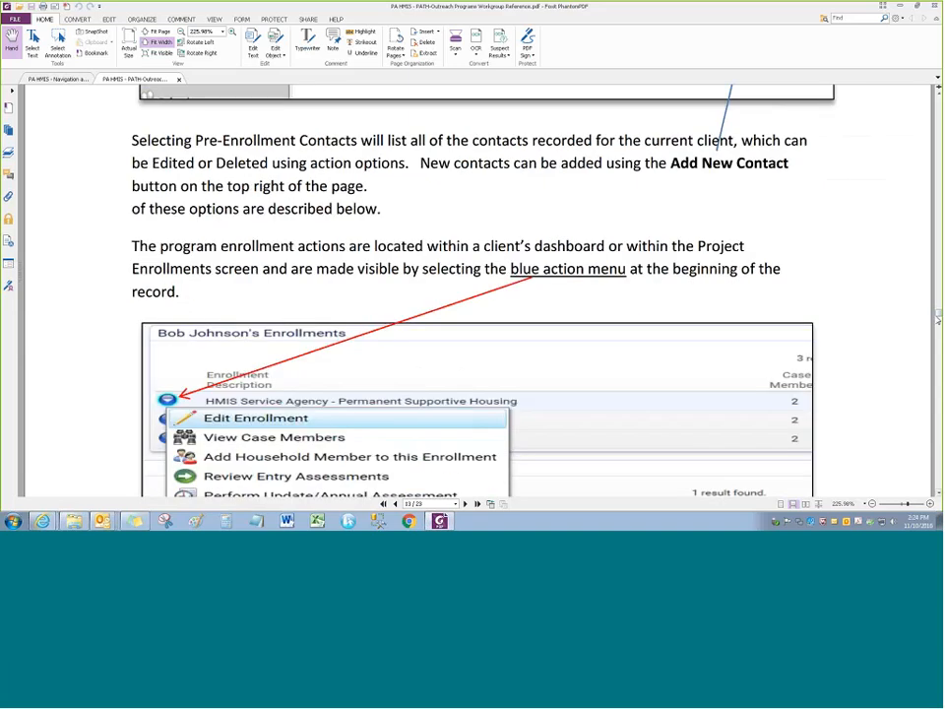
drag(939, 318, 938, 116)
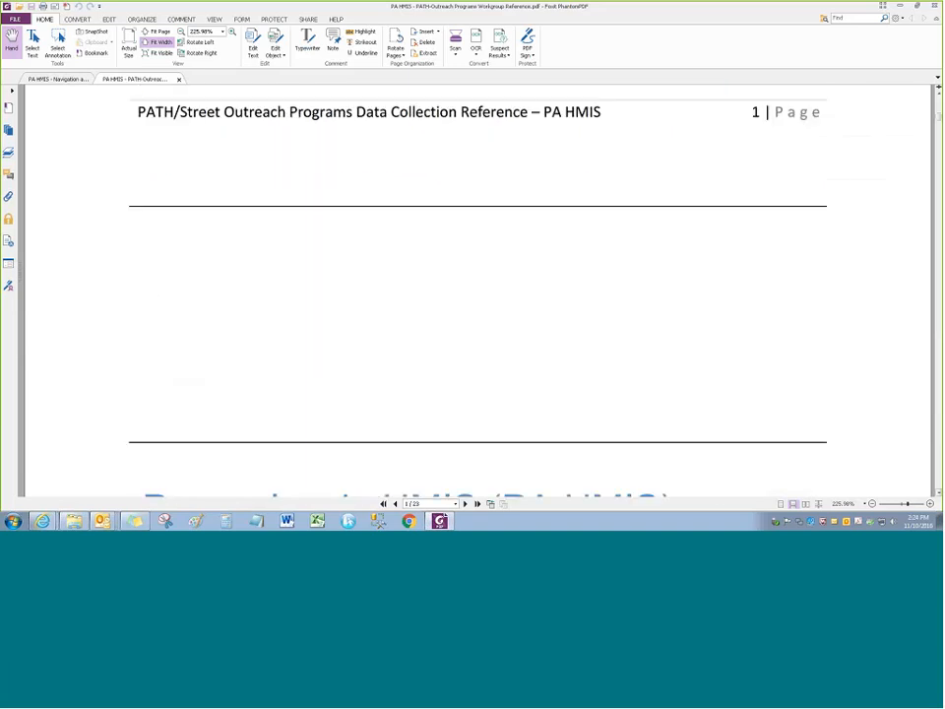
scroll(478, 291, down, 7)
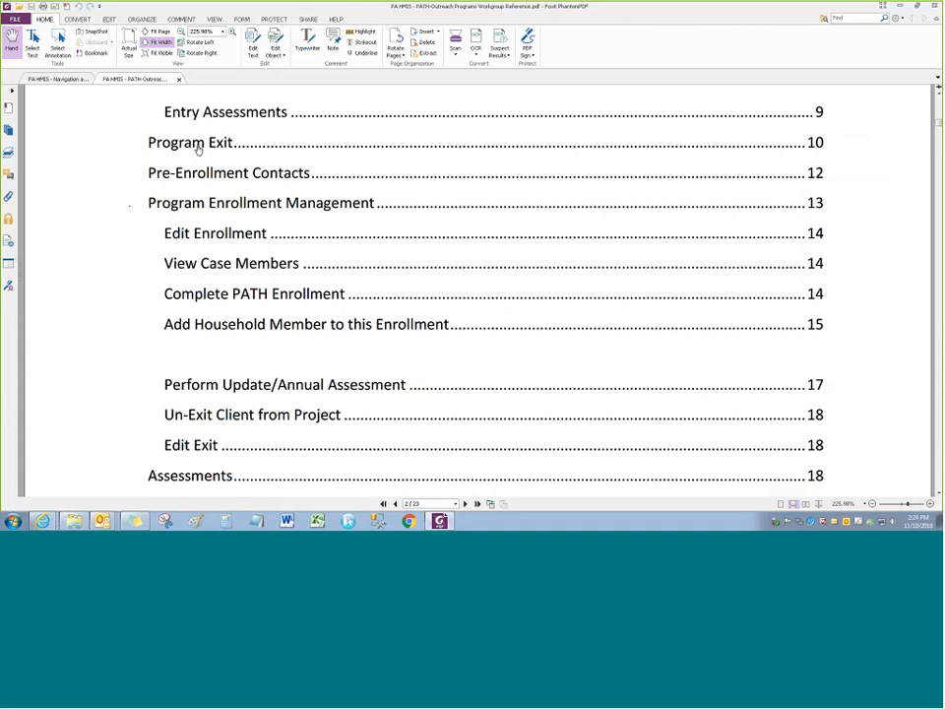
scroll(472, 285, down, 3)
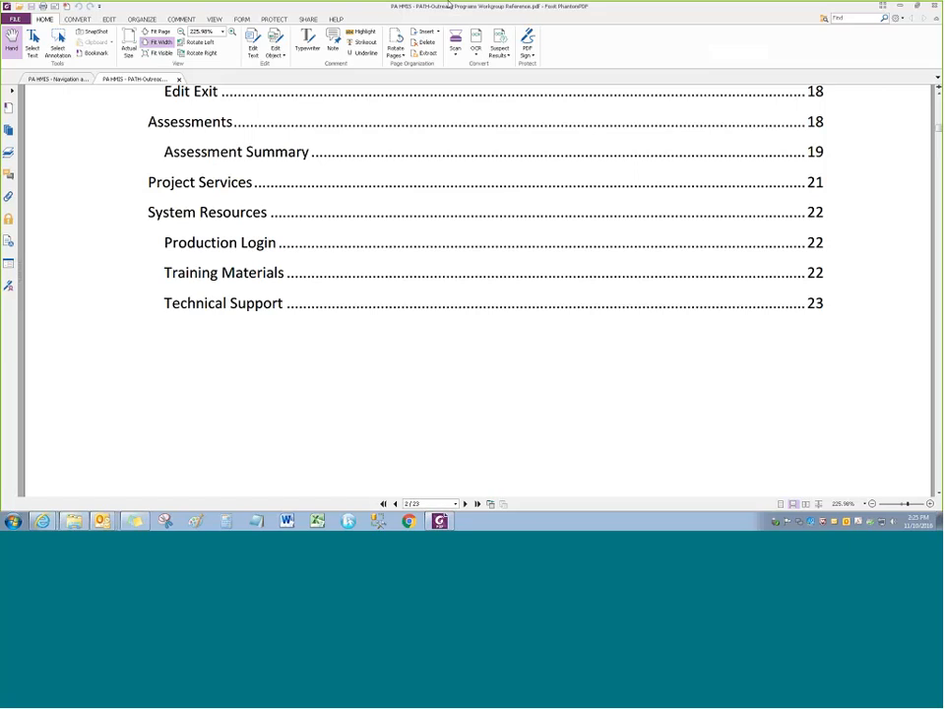
click(43, 520)
click(118, 498)
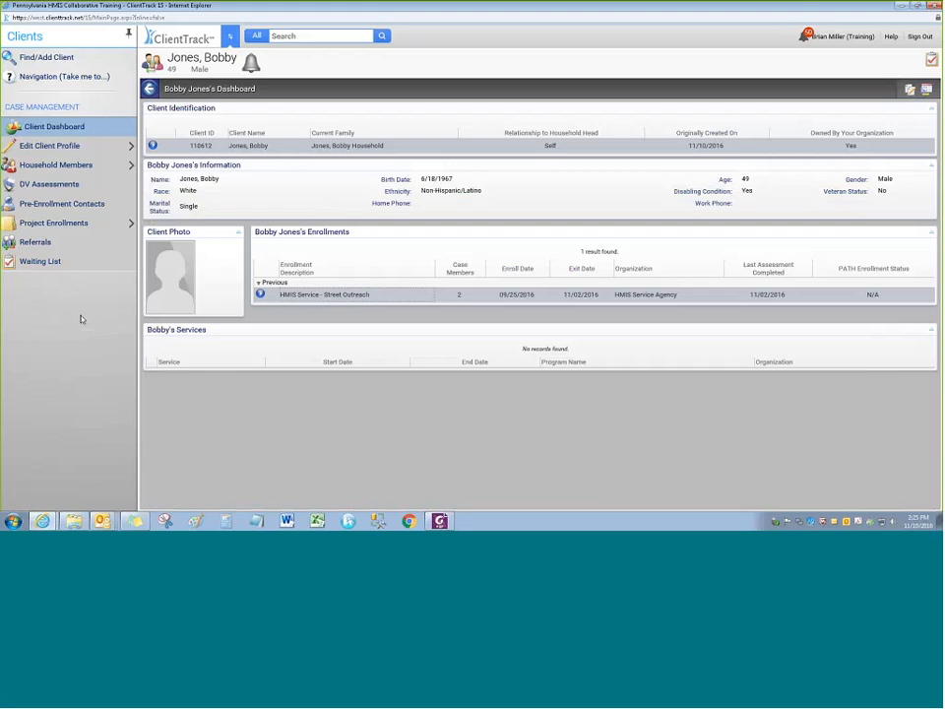
Open Master Assessments under Project Enrollments, listing the Street Outreach Entry and Exit assessments
click(260, 294)
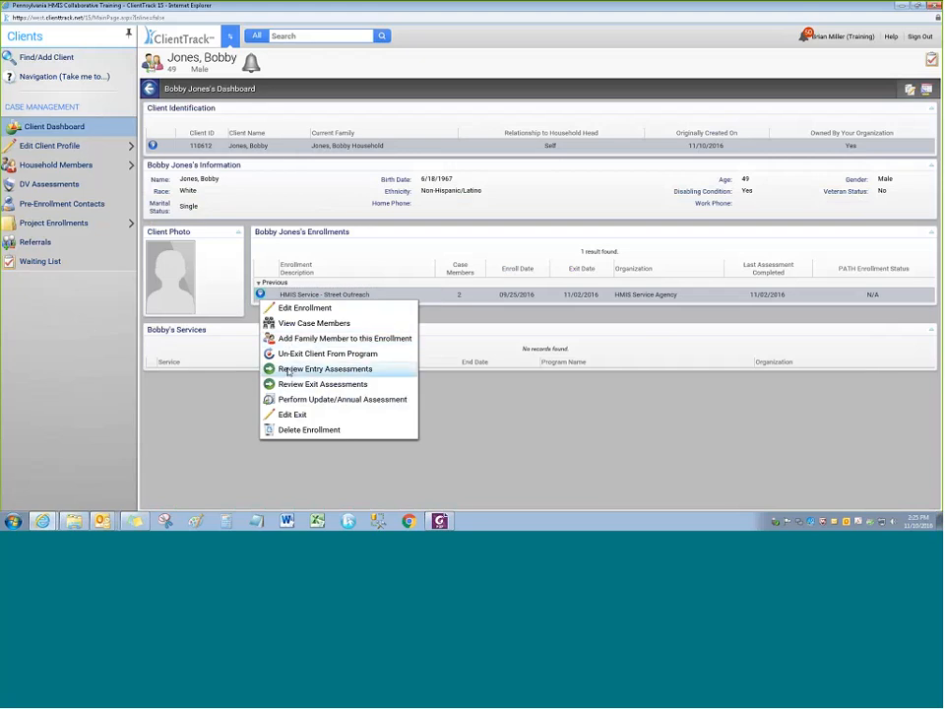
click(165, 345)
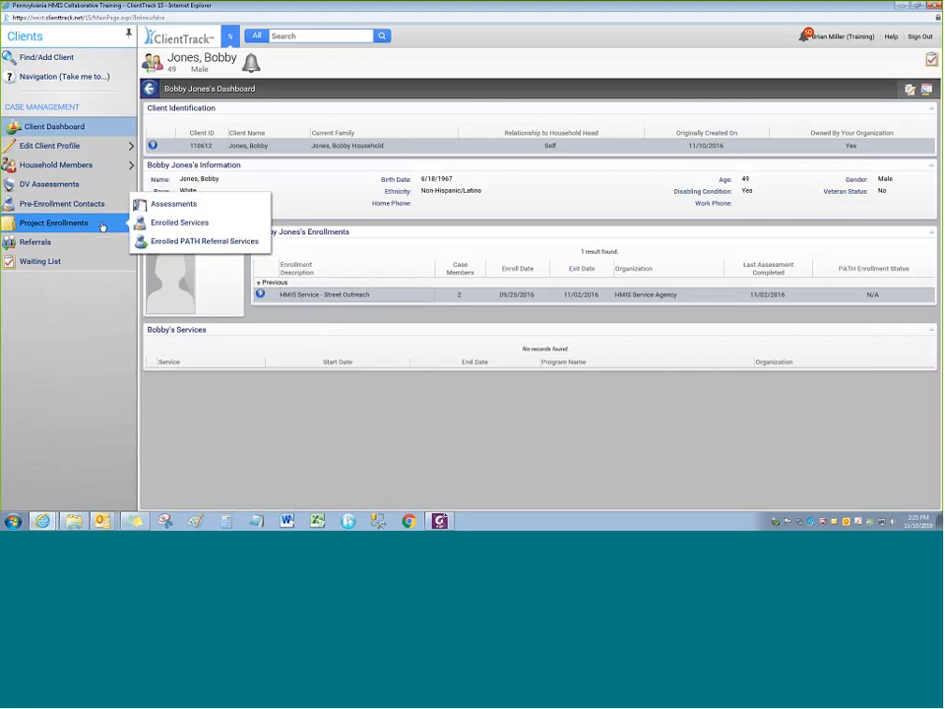
click(100, 225)
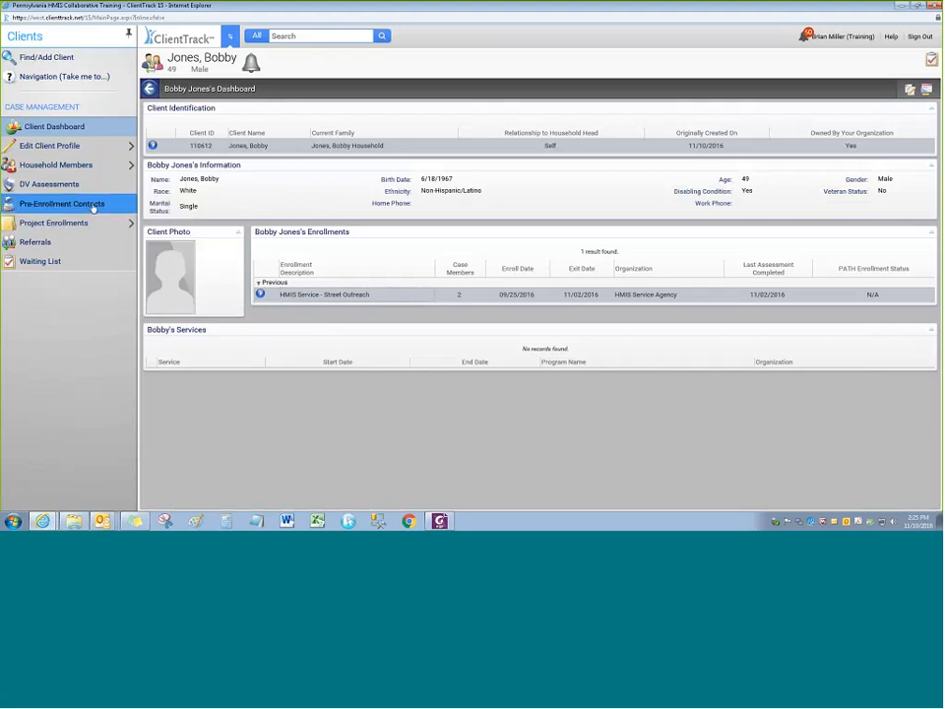
mouse_move(98, 224)
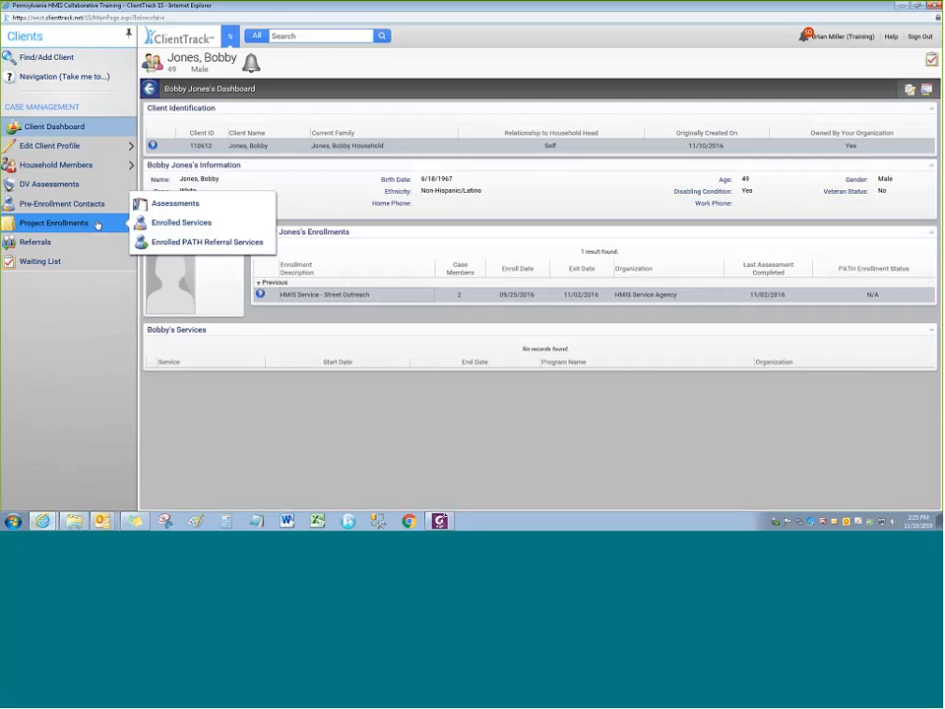
click(176, 204)
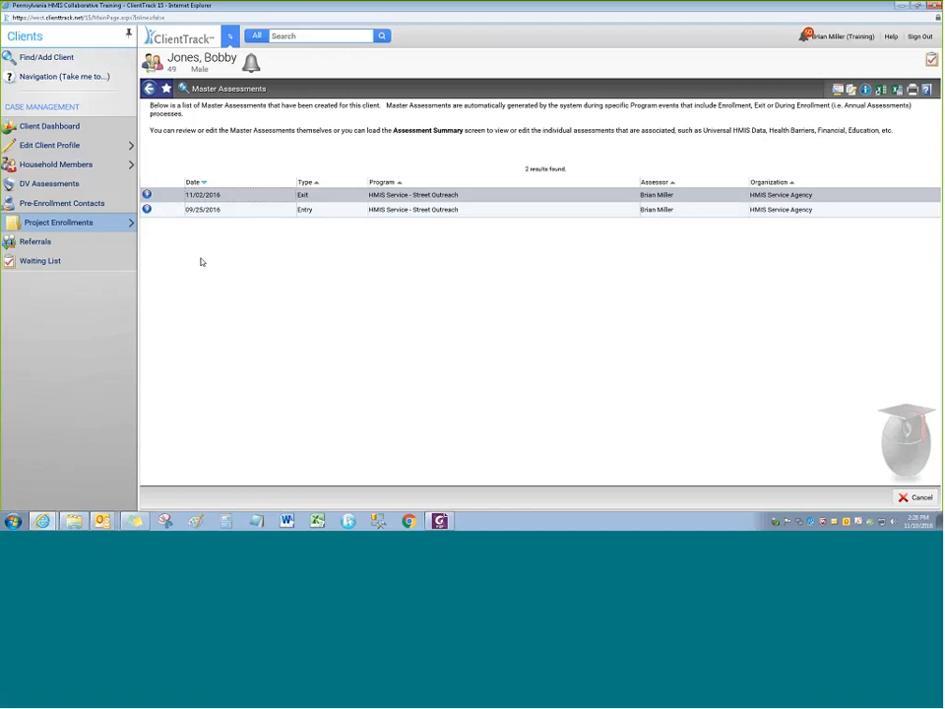
click(148, 211)
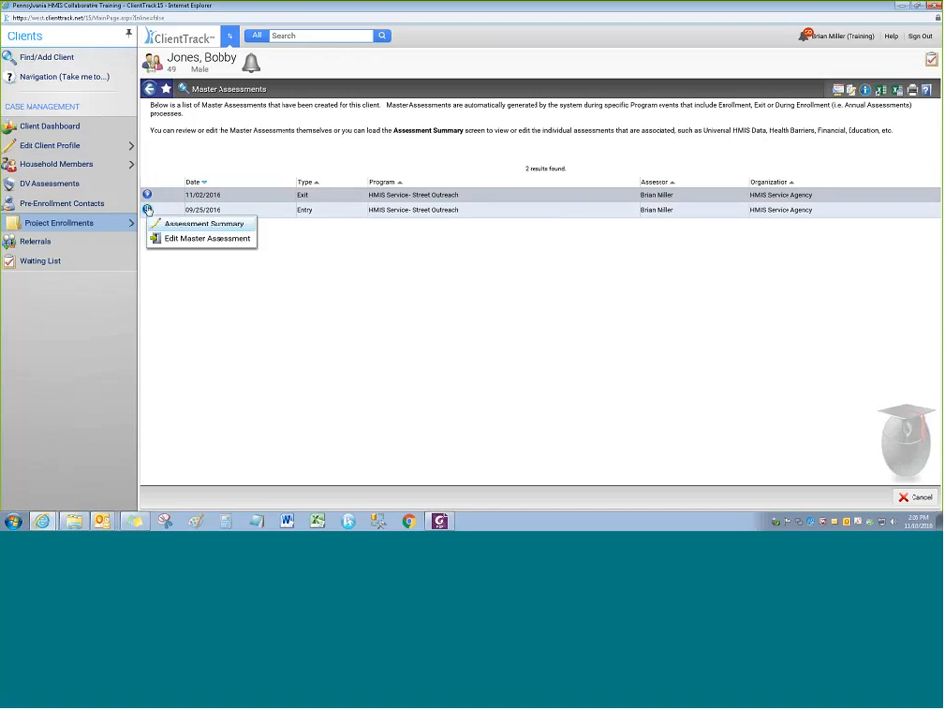
click(195, 240)
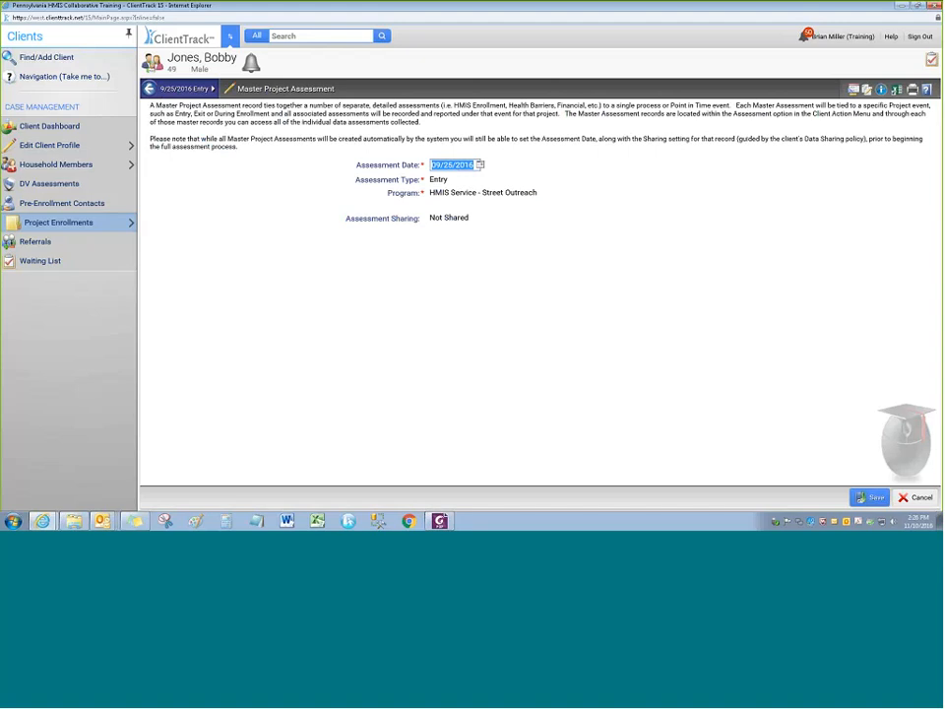
click(477, 165)
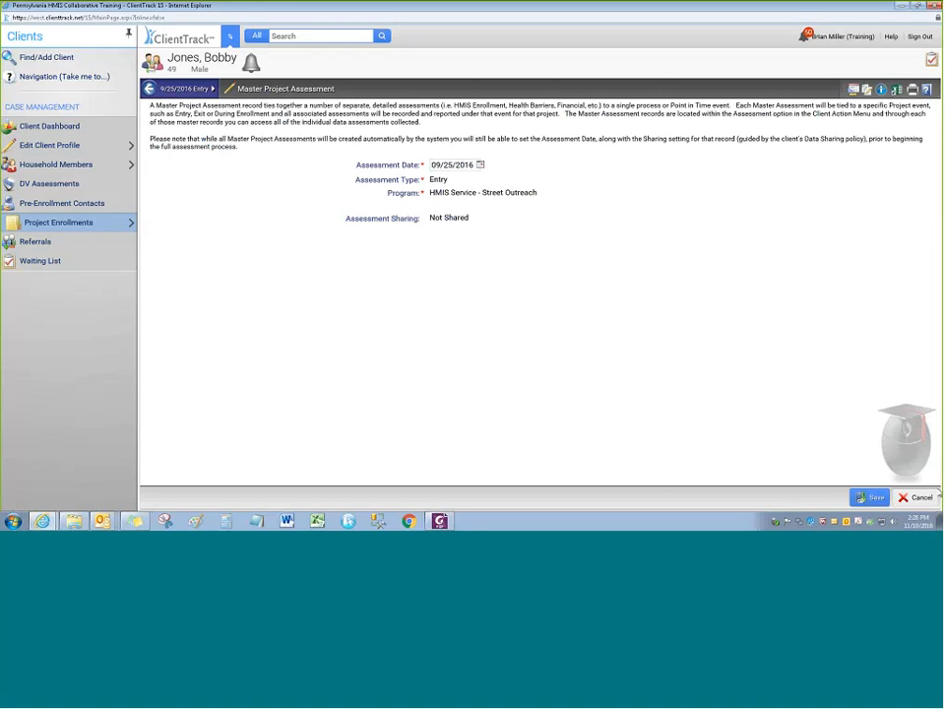
click(870, 497)
click(147, 211)
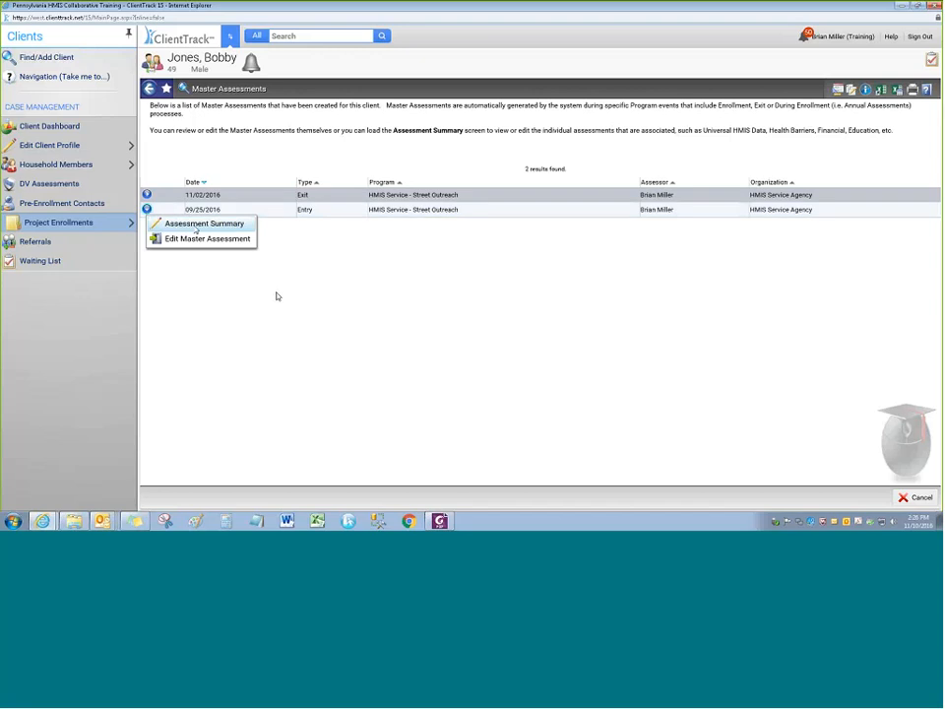
click(146, 195)
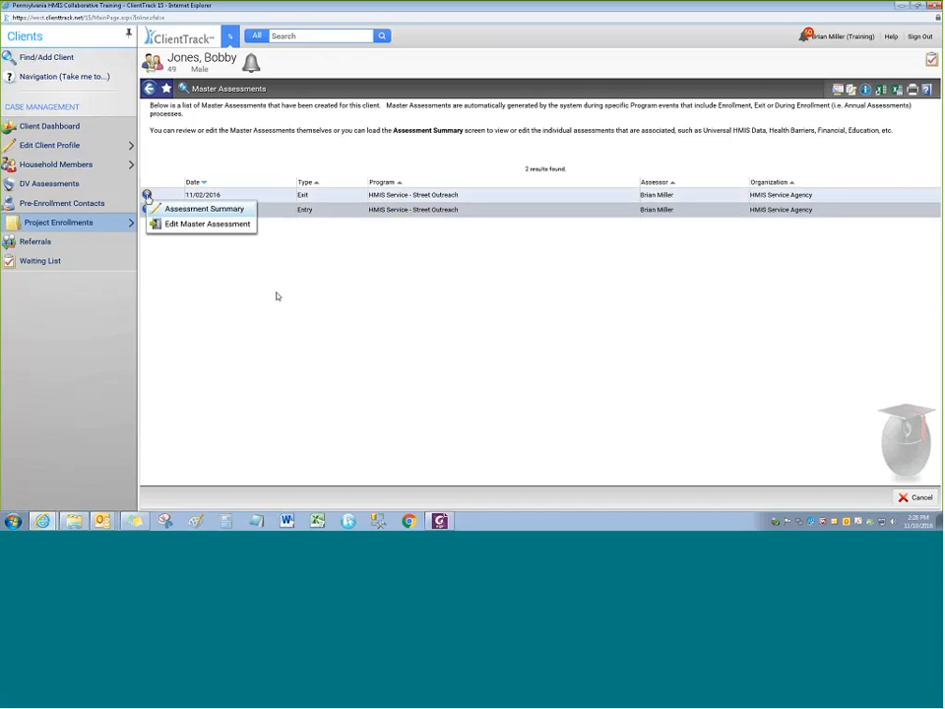
click(147, 196)
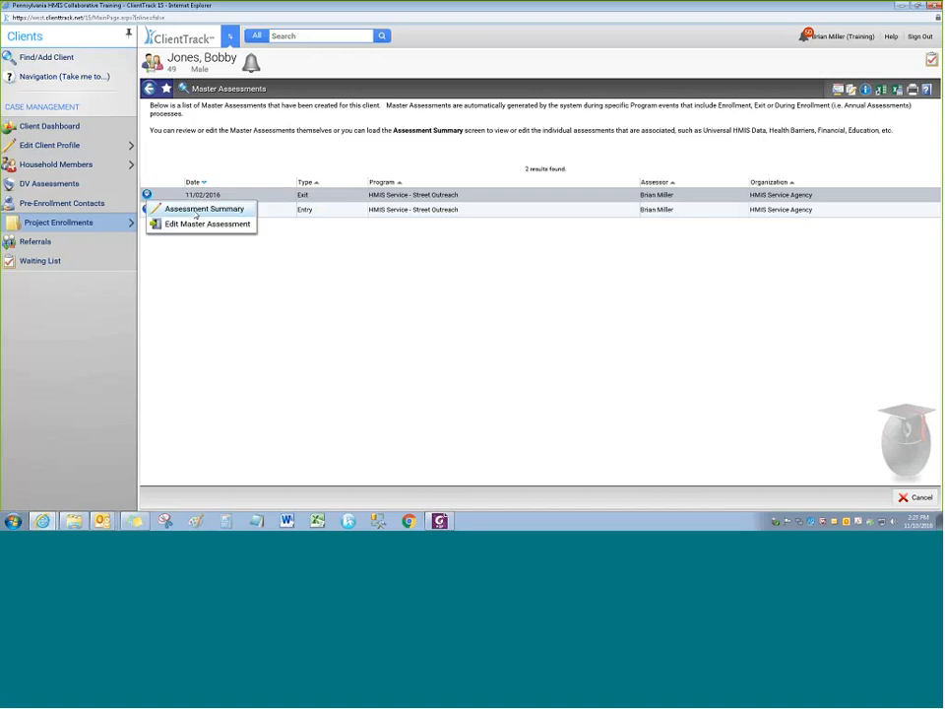
click(196, 214)
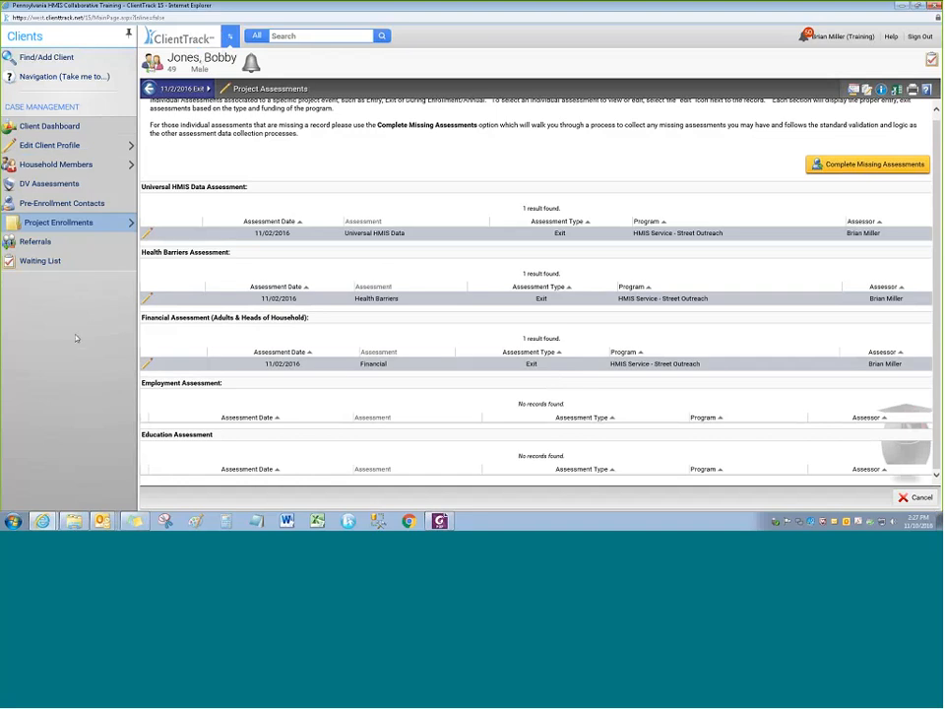
click(59, 222)
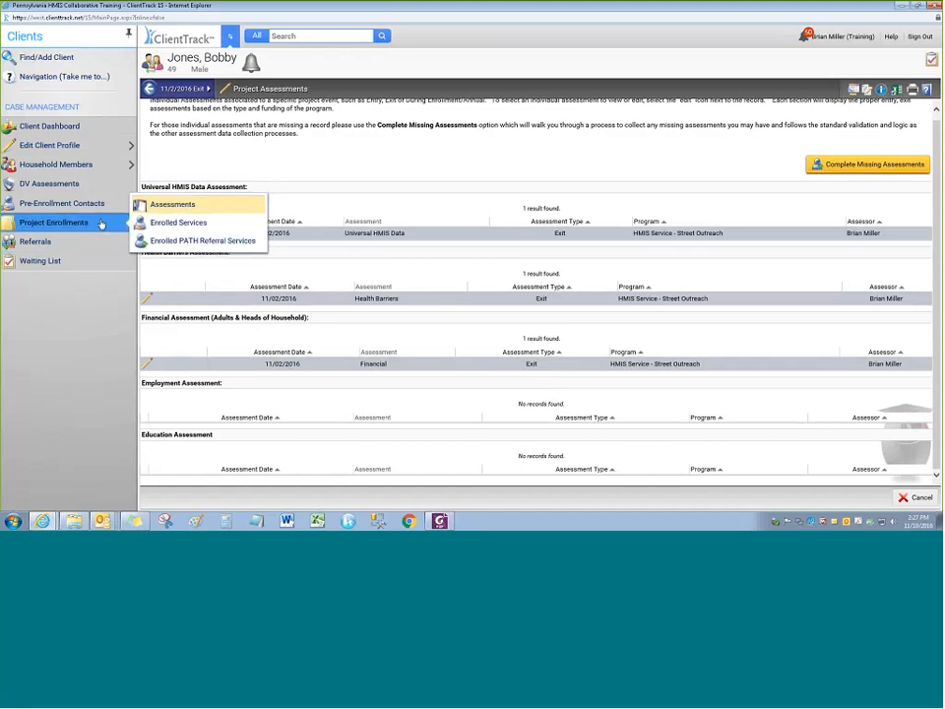
click(223, 205)
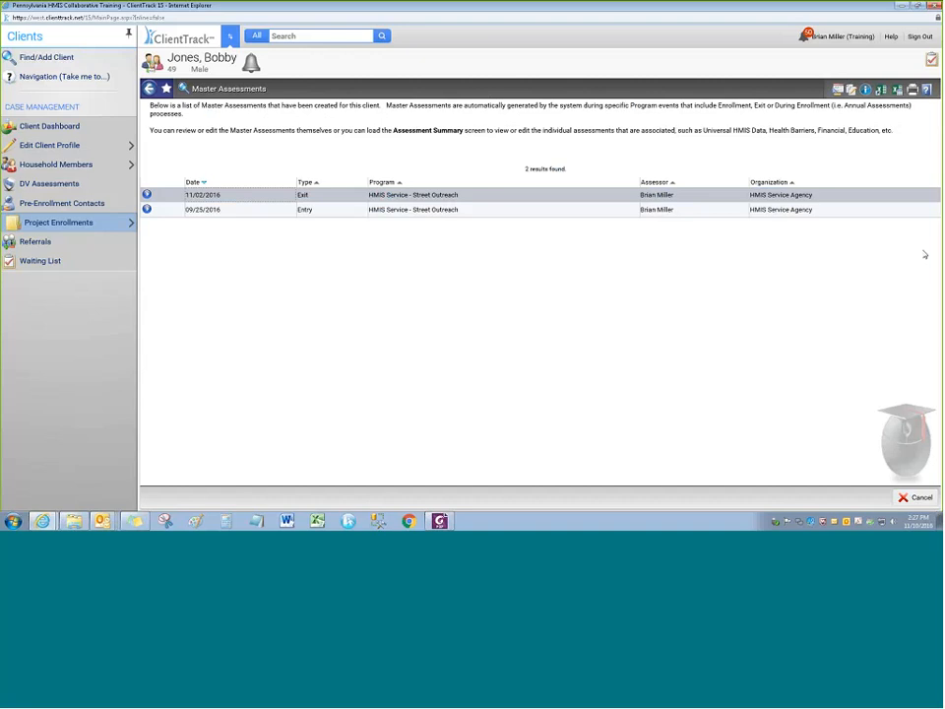
click(147, 209)
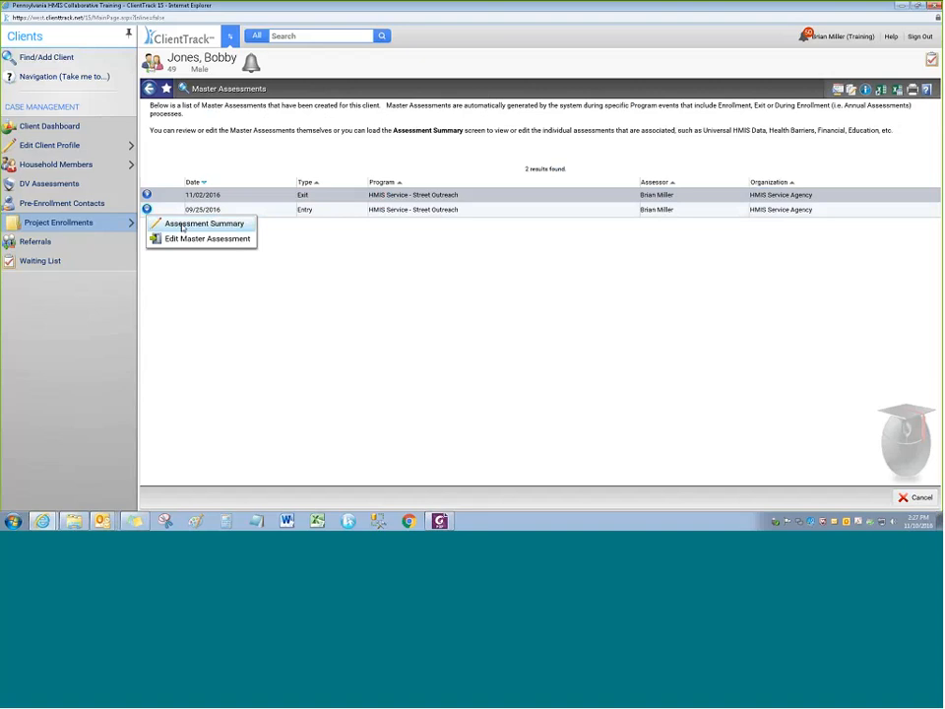
click(182, 227)
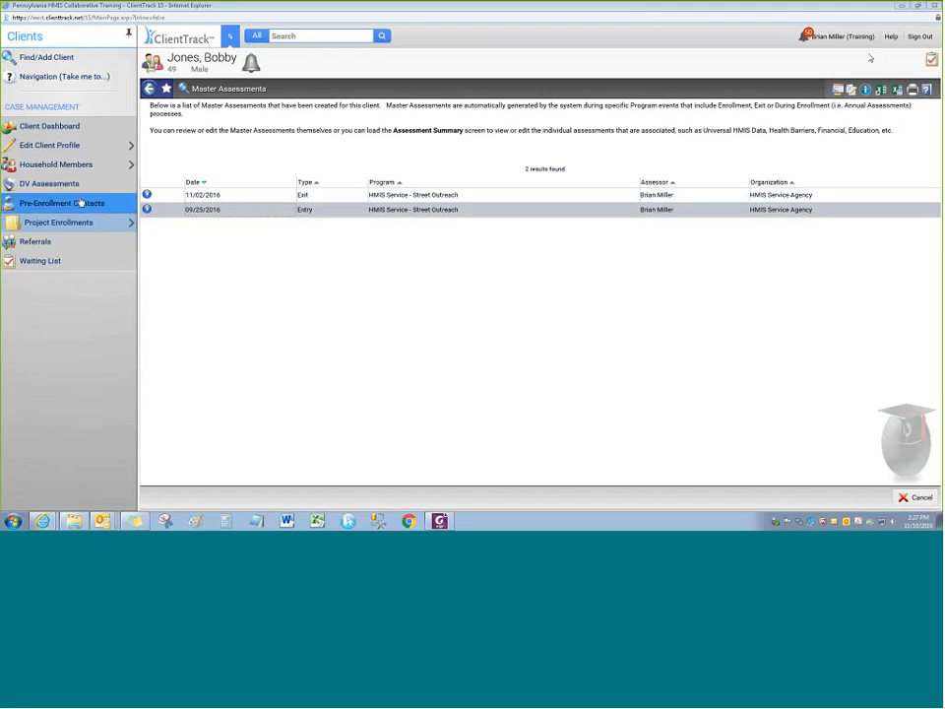
mouse_move(78, 221)
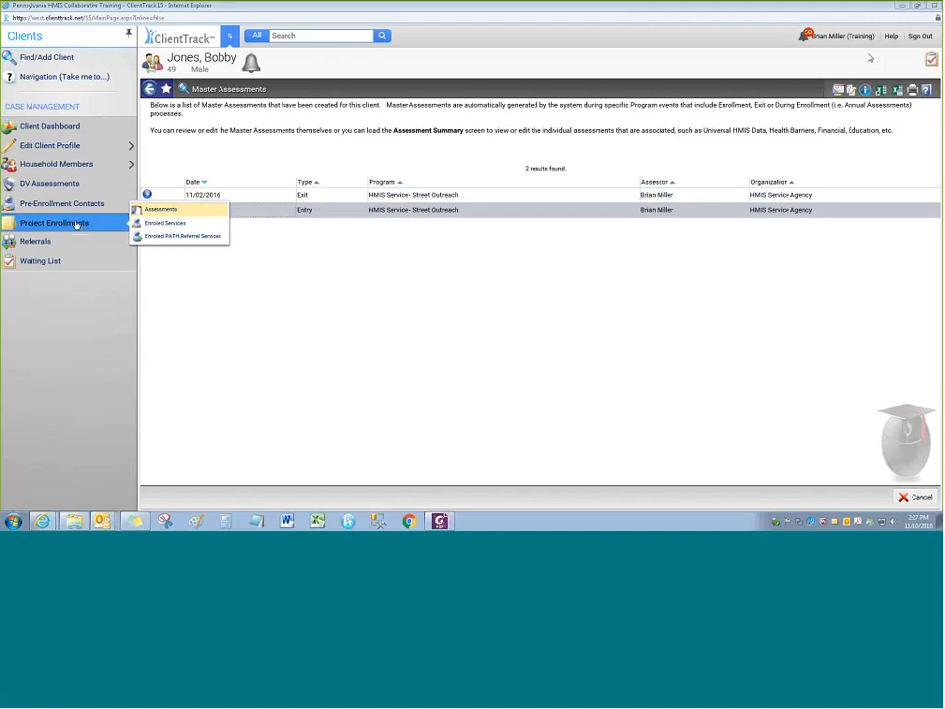
Open Enrolled Services under Project Enrollments, showing the empty Client Services list
click(200, 222)
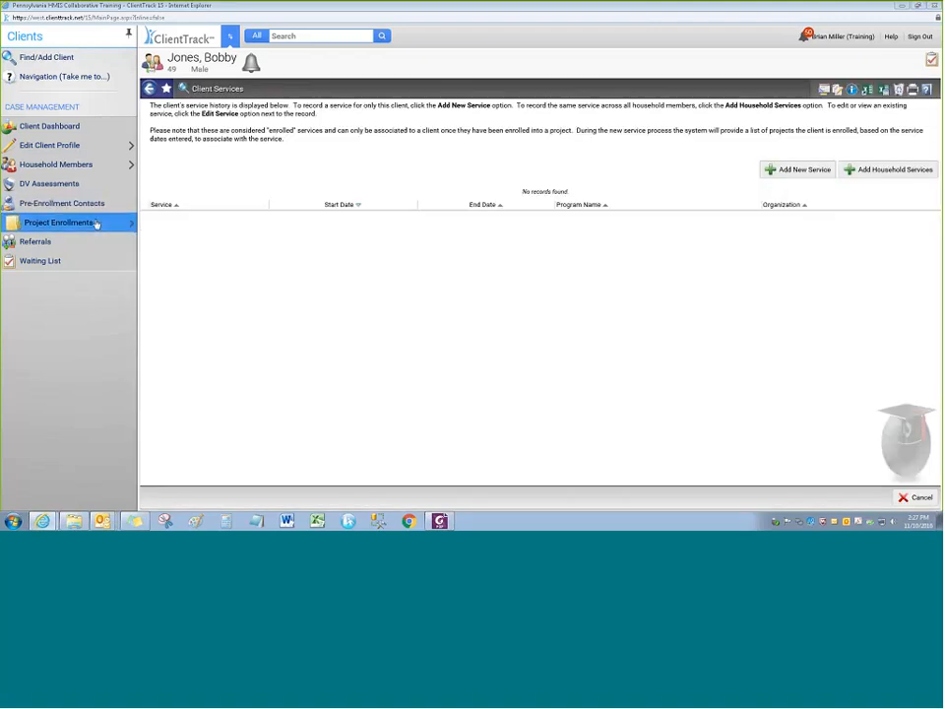
mouse_move(96, 224)
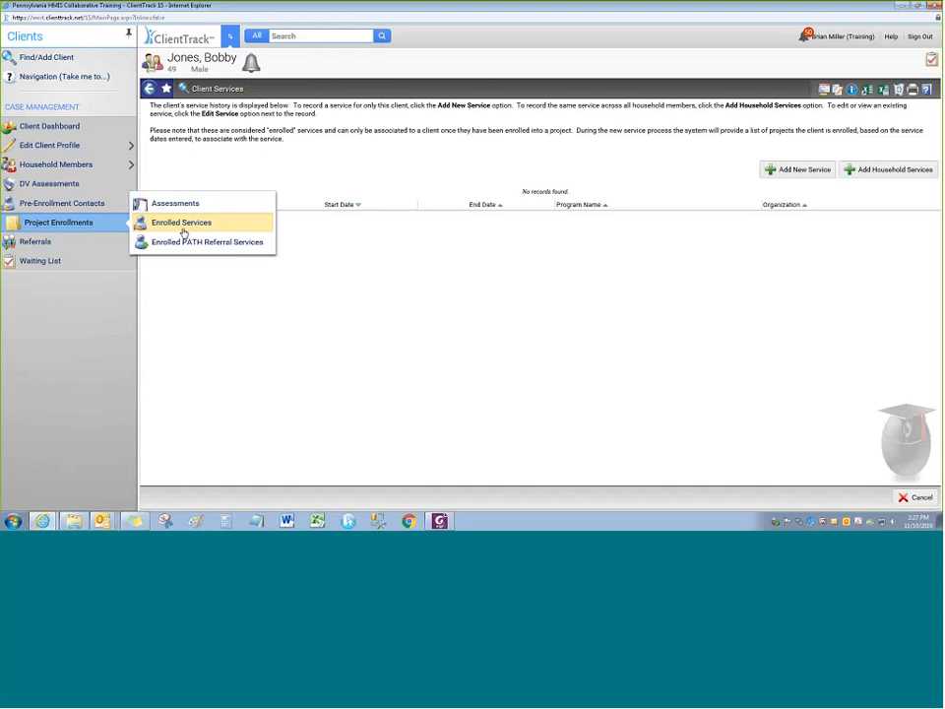
click(183, 233)
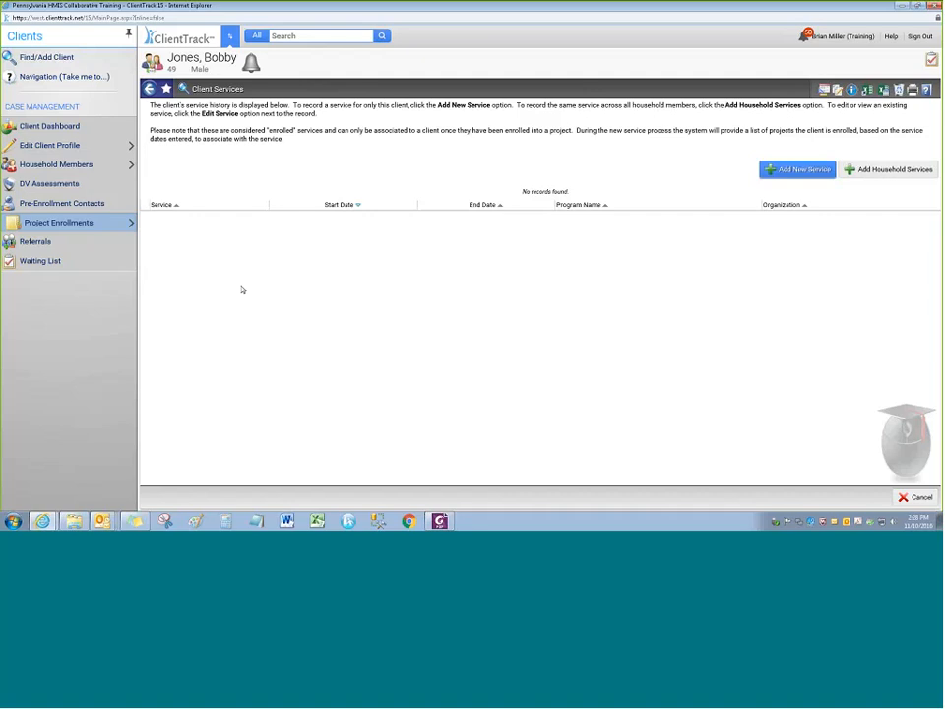
Start a new single service from the client's enrolled services, with start date 11/01/2016
click(78, 222)
click(169, 225)
click(794, 174)
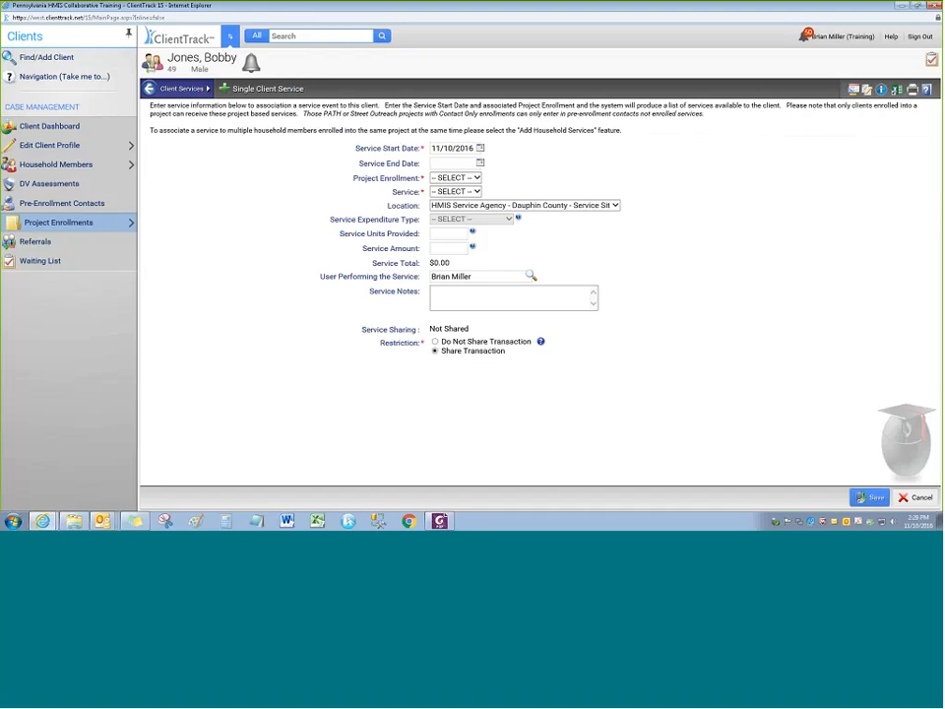
text(11/01/2016)
key(Tab)
Set the service end date to 11/01/2016 and link the service to Street Outreach
click(520, 178)
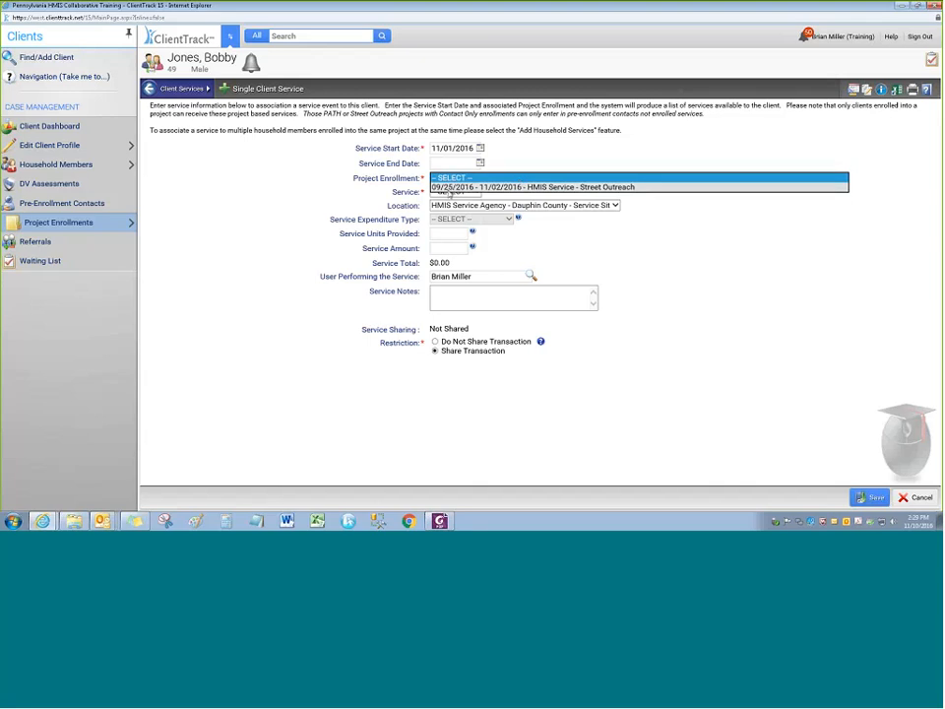
click(438, 149)
text(1)
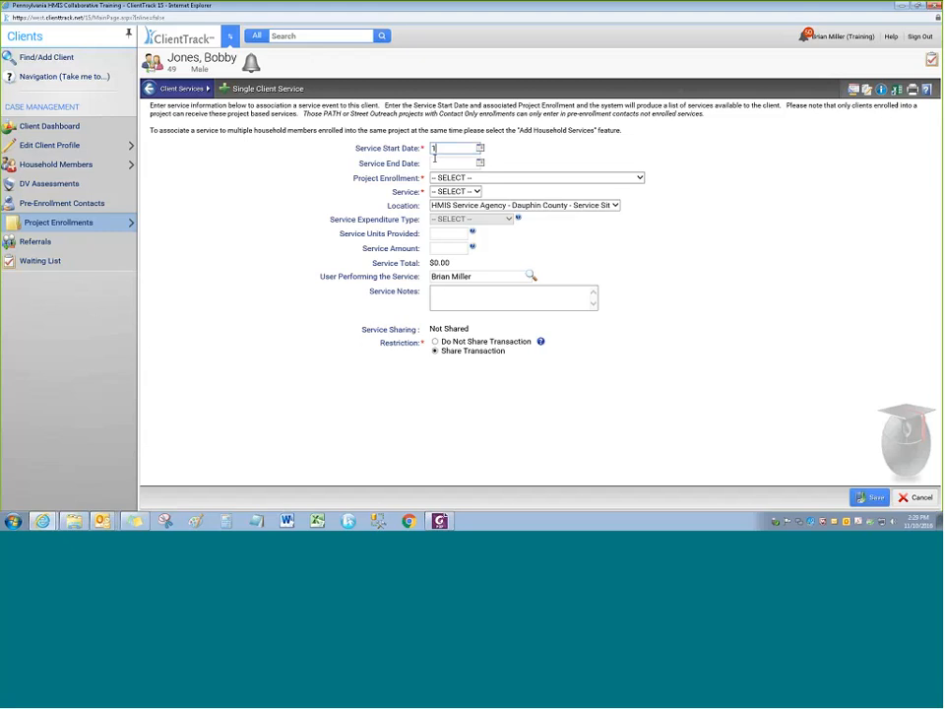
text(1/05/2016)
key(Tab)
key(Tab)
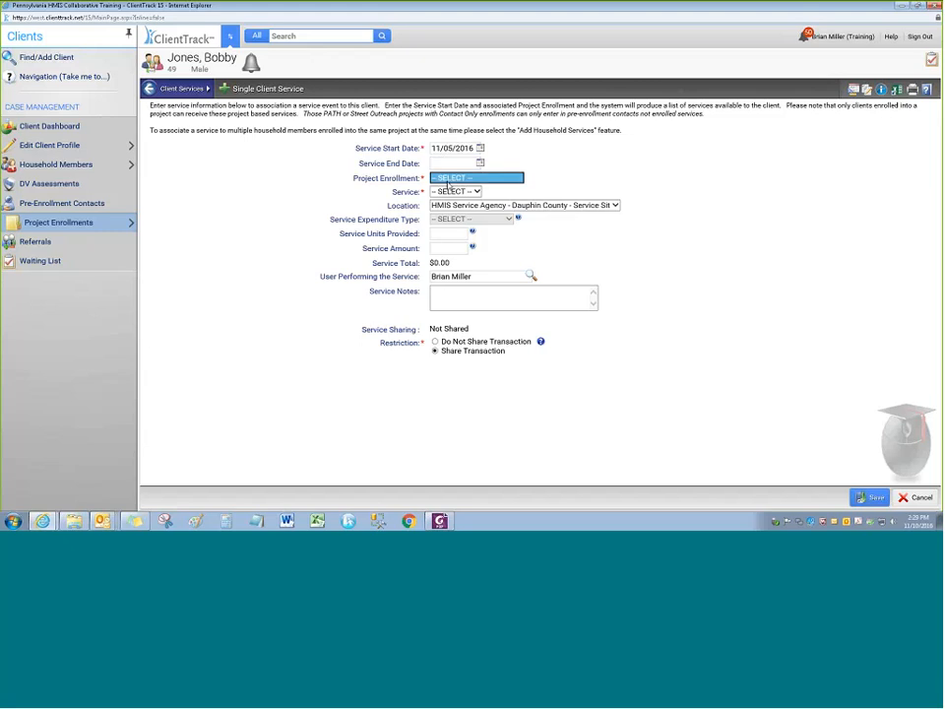
click(448, 182)
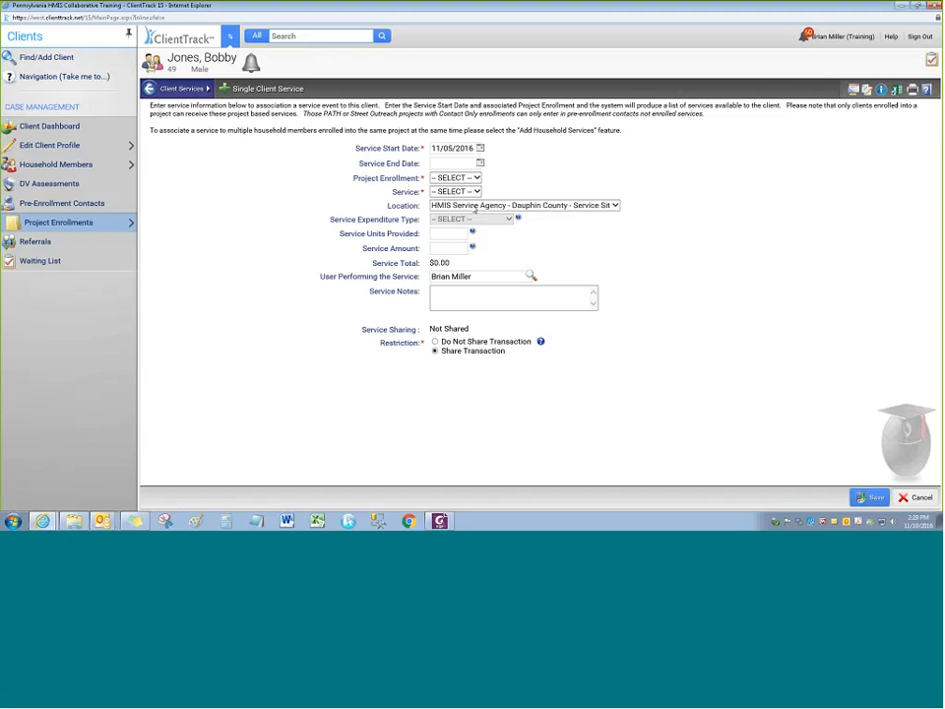
click(455, 179)
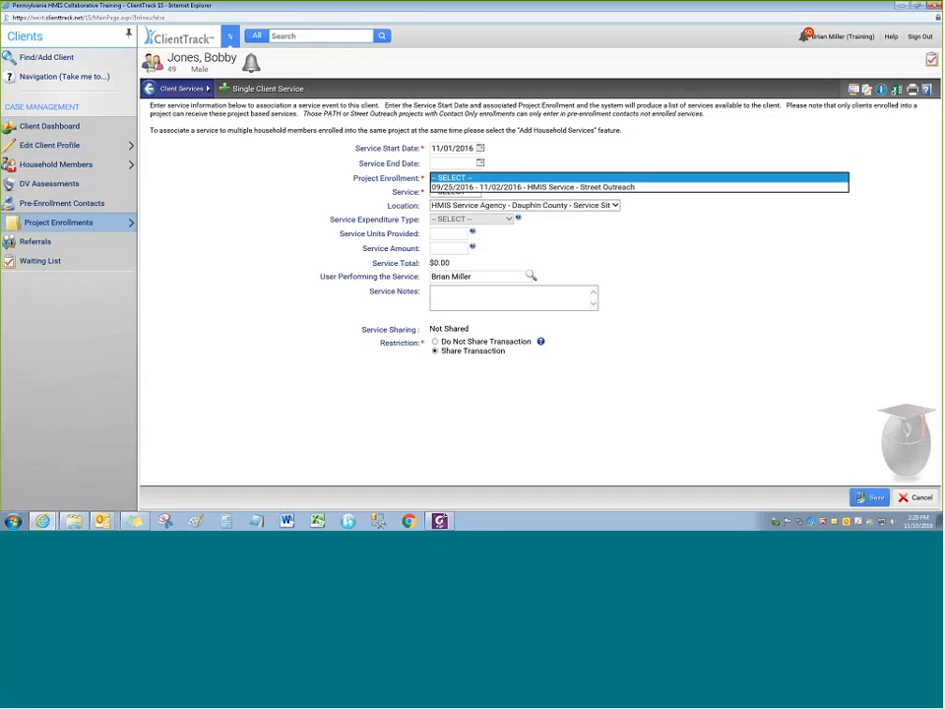
click(480, 164)
click(526, 209)
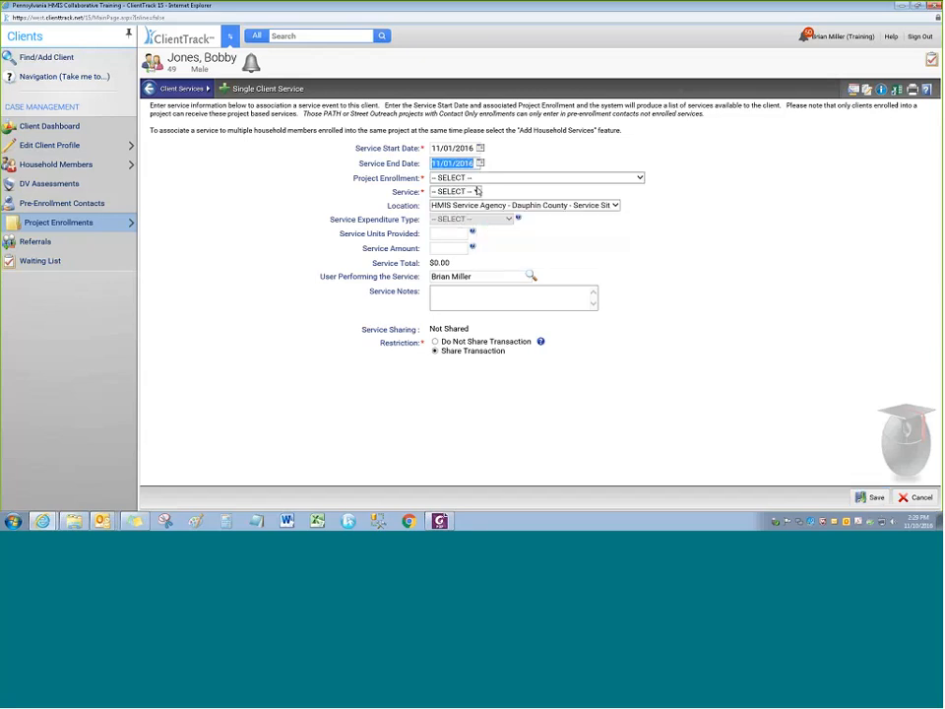
click(477, 180)
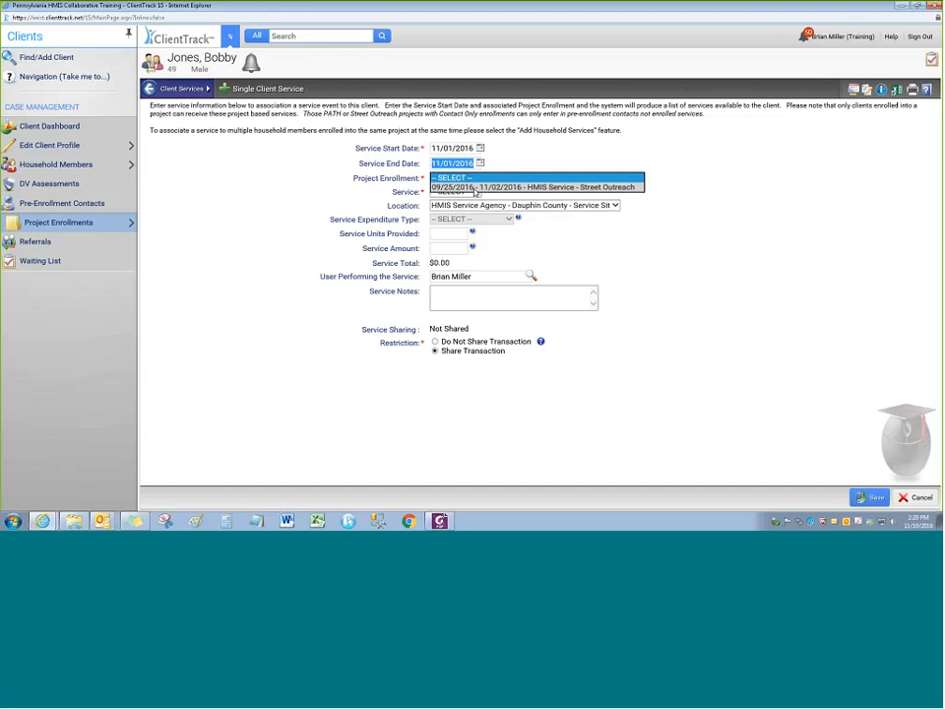
click(476, 187)
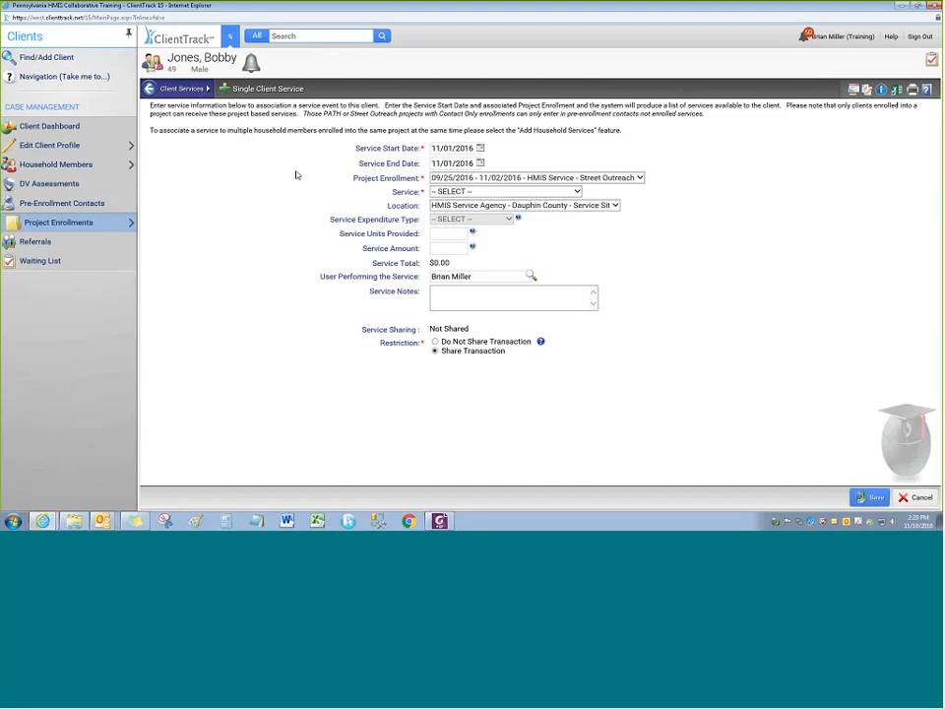
Select Case Management as the Street Outreach service and save it
click(571, 192)
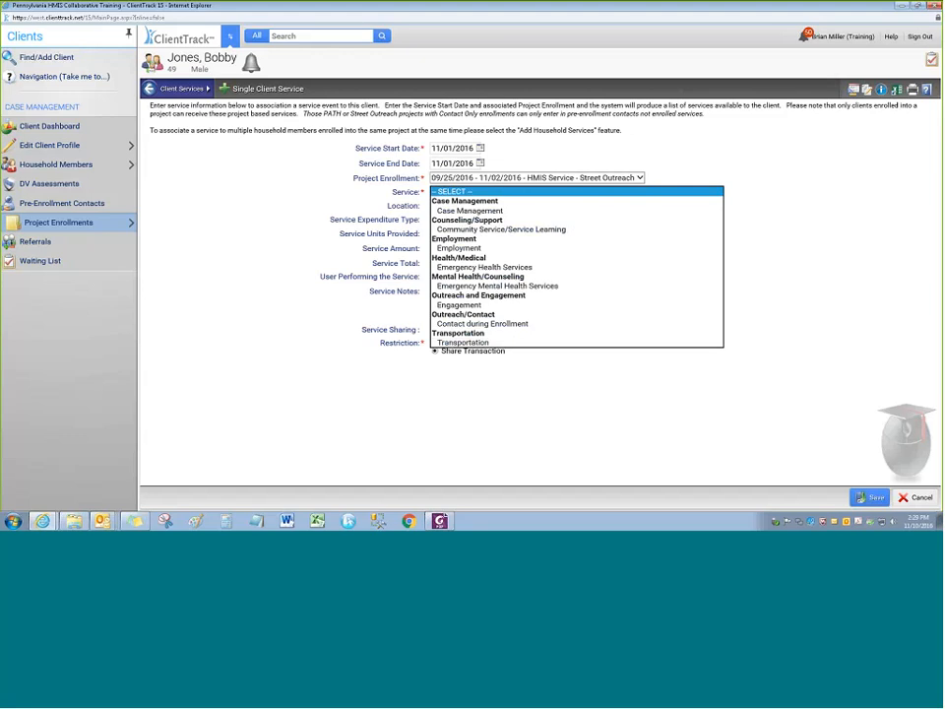
click(469, 209)
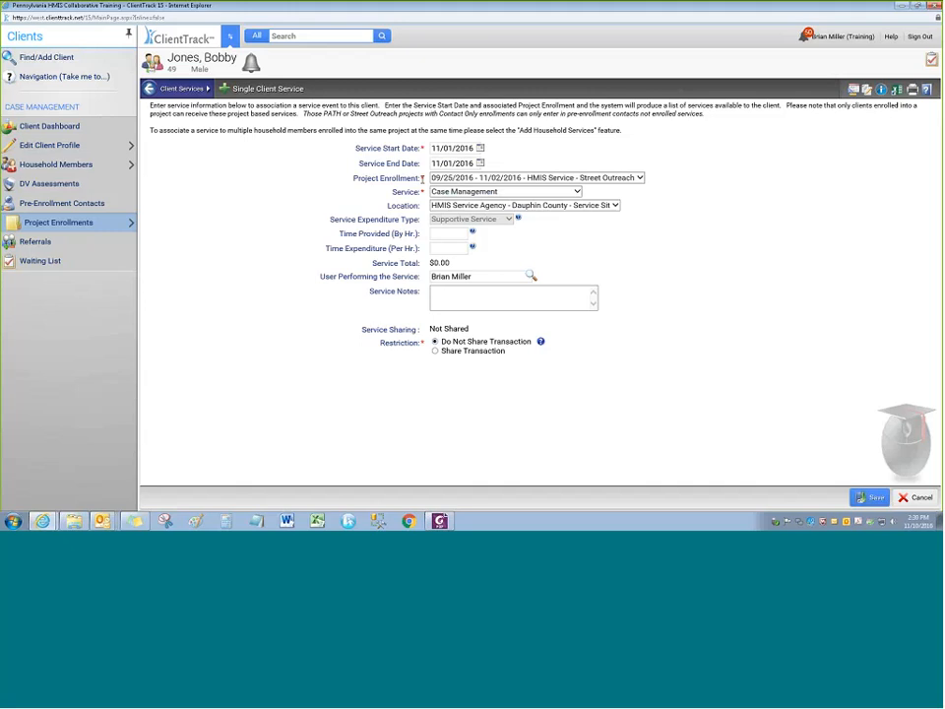
click(869, 497)
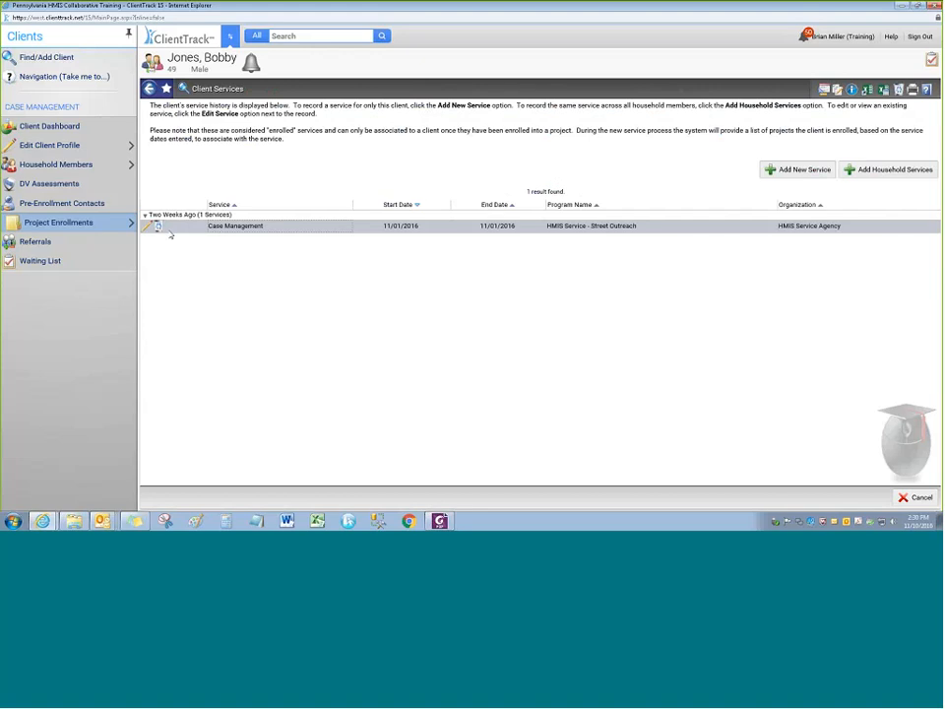
Add a Transportation household service under Street Outreach for both members and save it
click(866, 174)
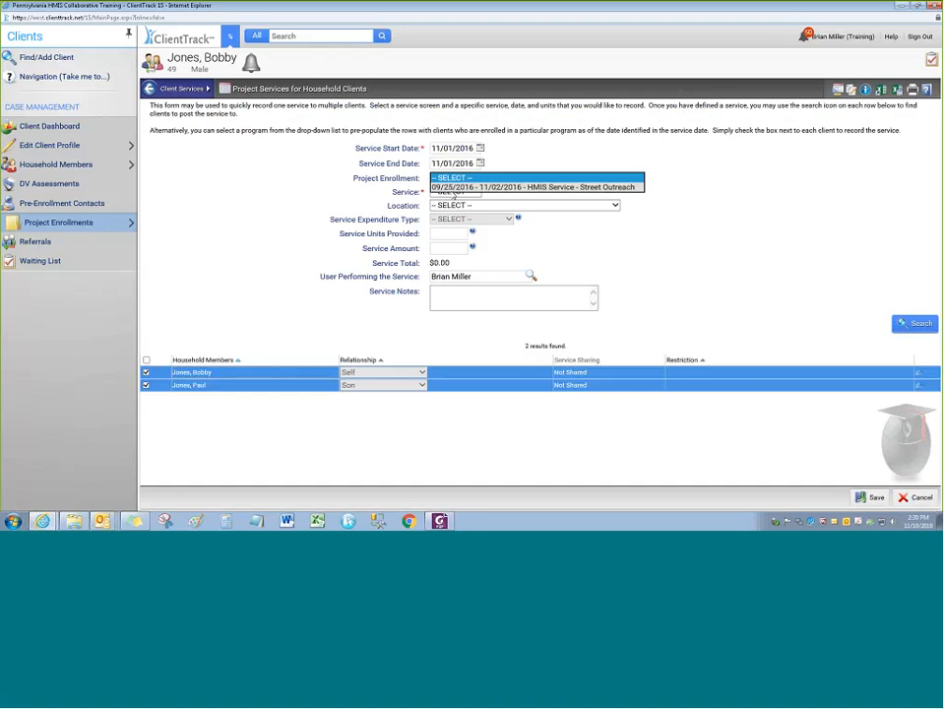
click(453, 187)
click(497, 192)
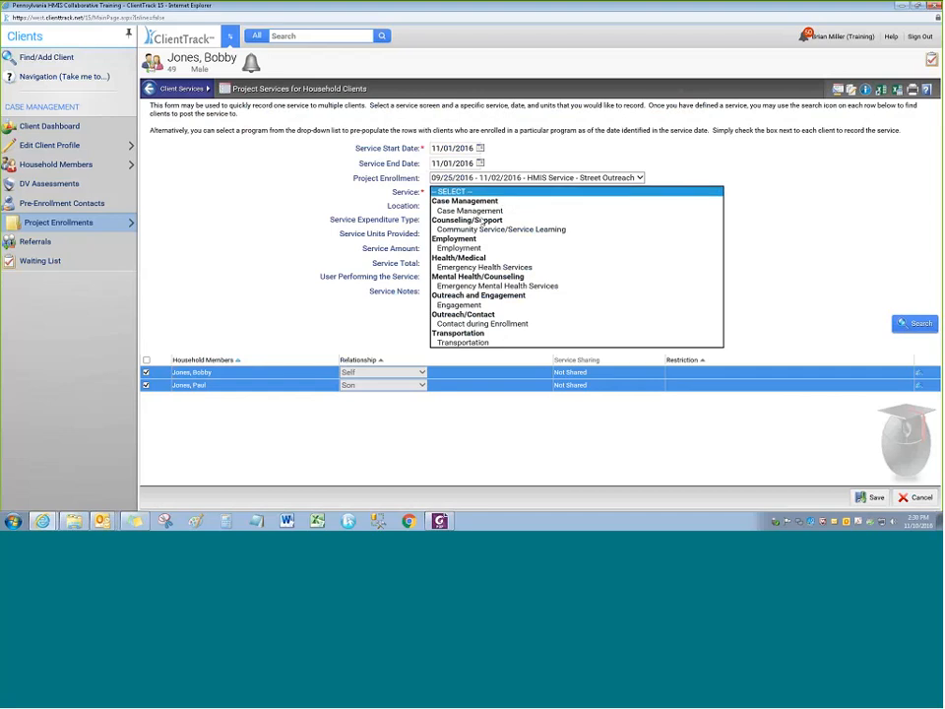
click(463, 342)
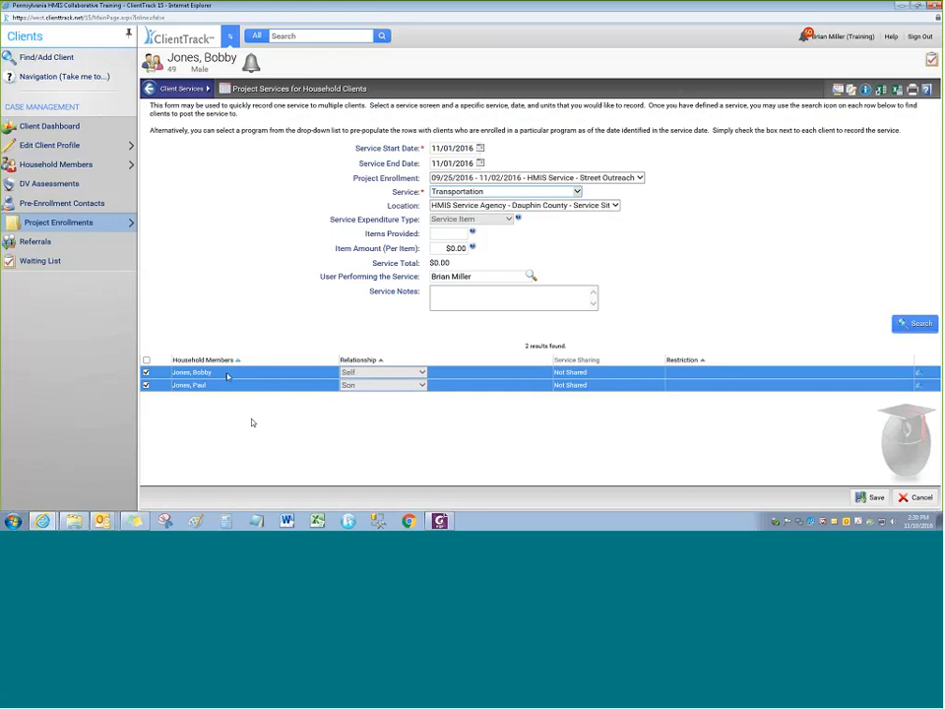
click(871, 498)
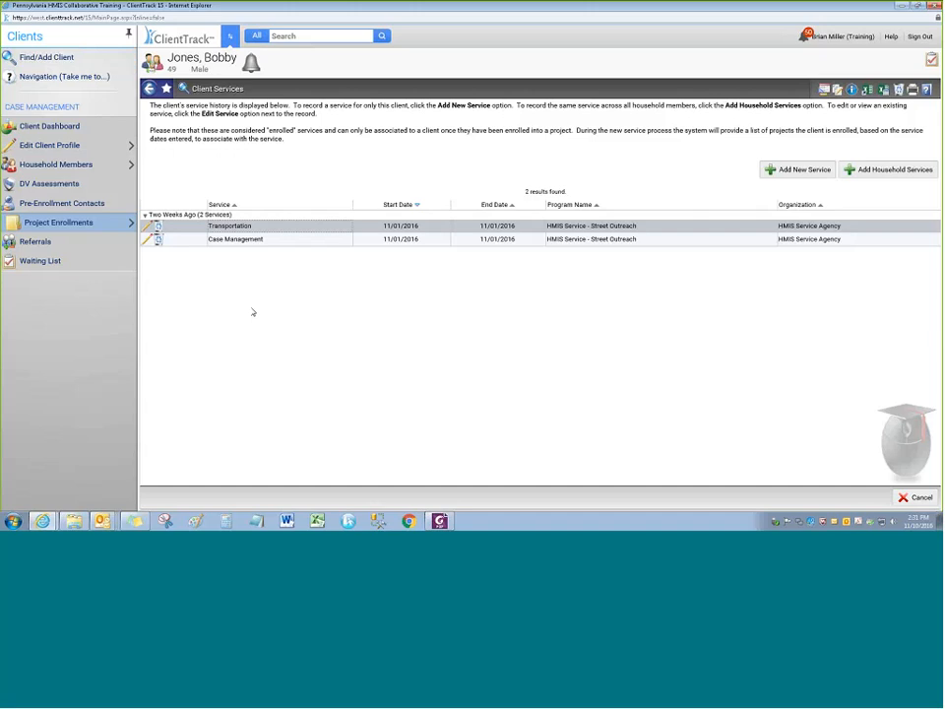
Use Find/Add Client to open the dashboard of the PATH-enrolled client
click(63, 58)
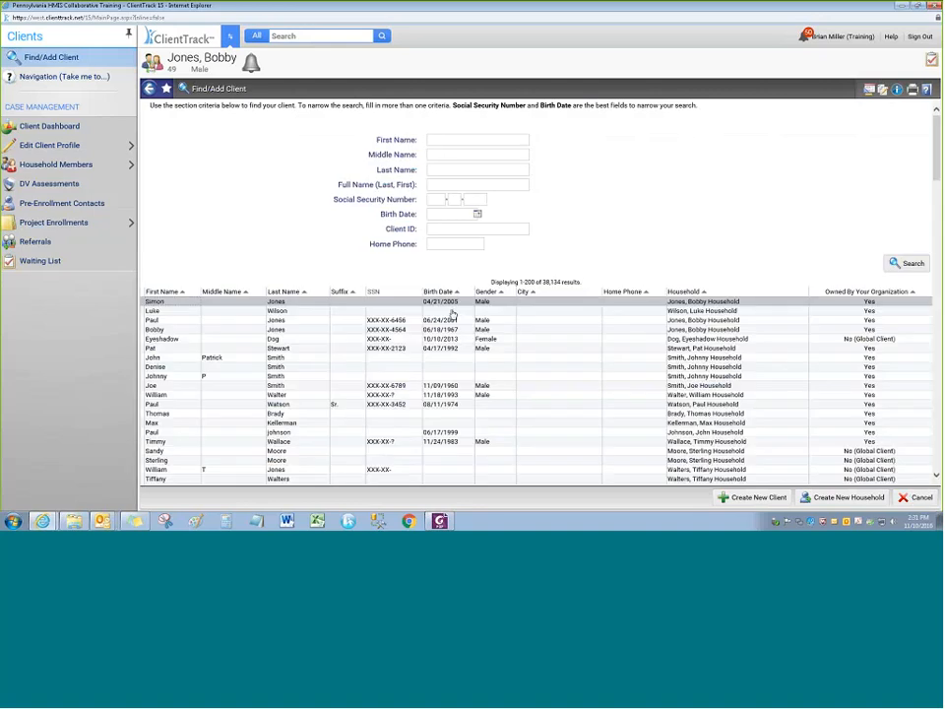
click(306, 312)
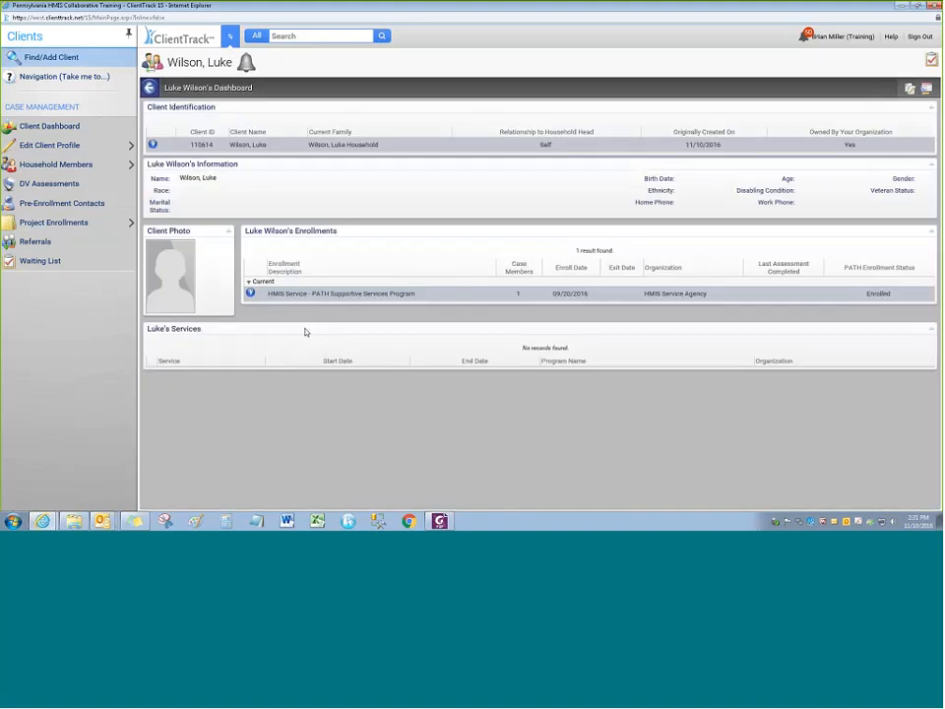
Add a service dated 11/06/2016 under the PATH Supportive Services enrollment and view the PATH services
mouse_move(98, 225)
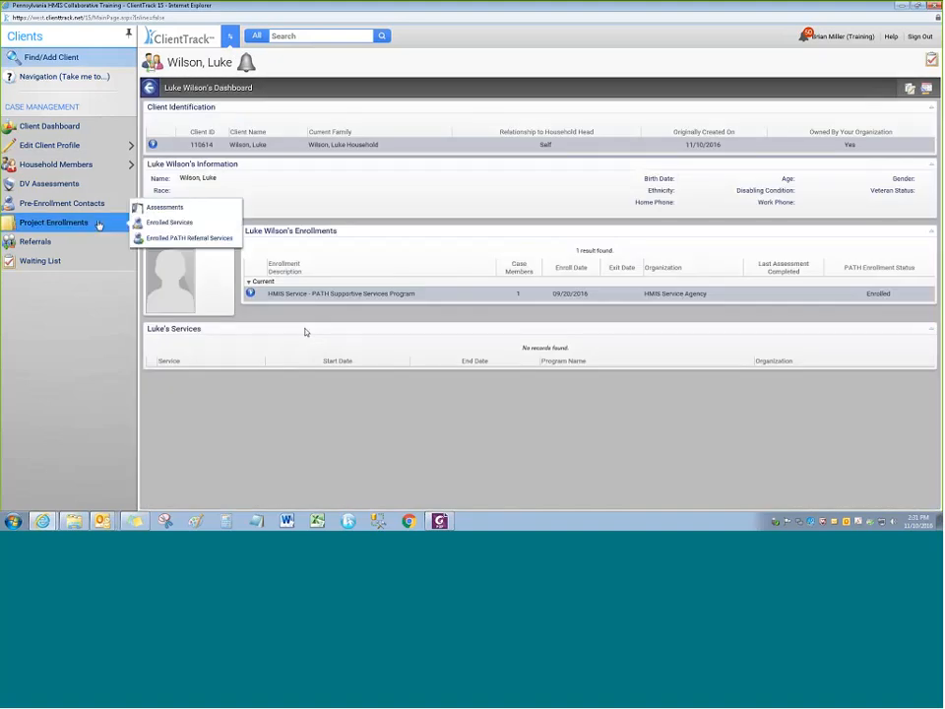
click(226, 224)
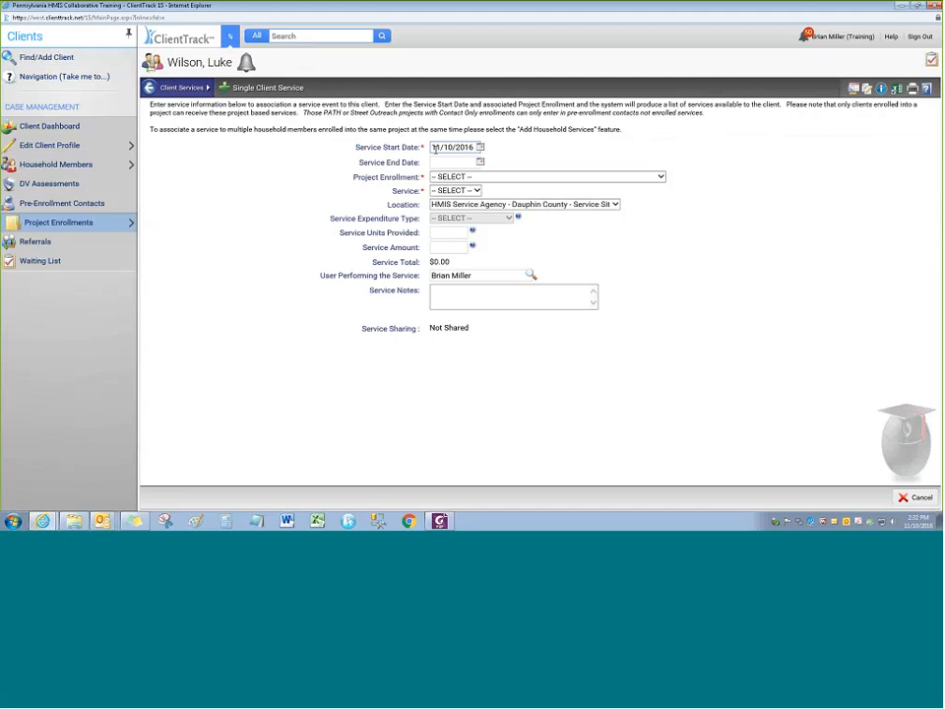
click(436, 147)
text(11/0)
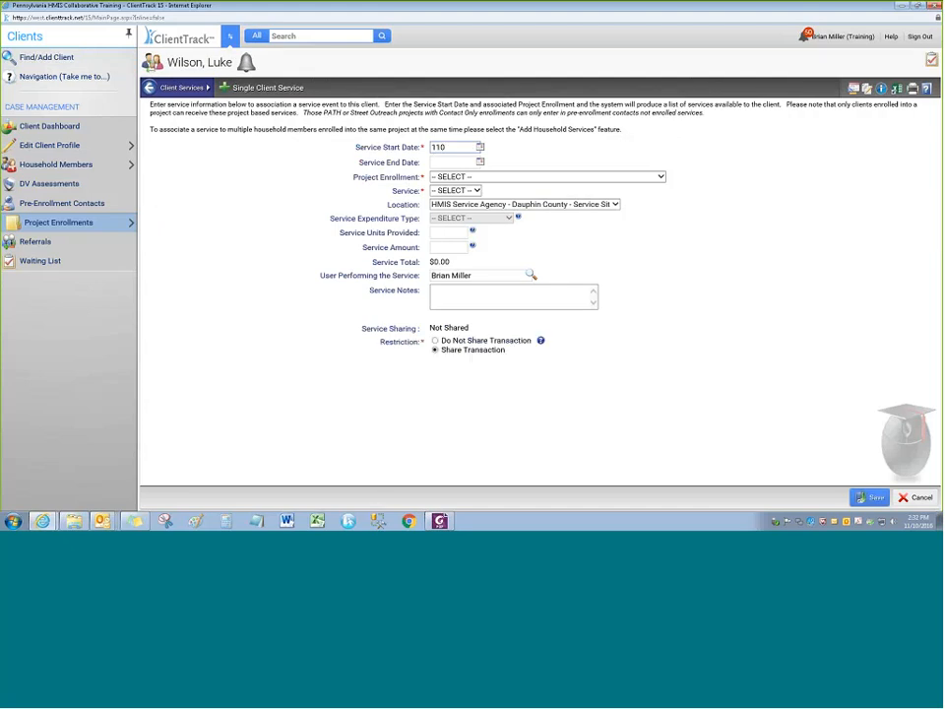
text(6)
key(Tab)
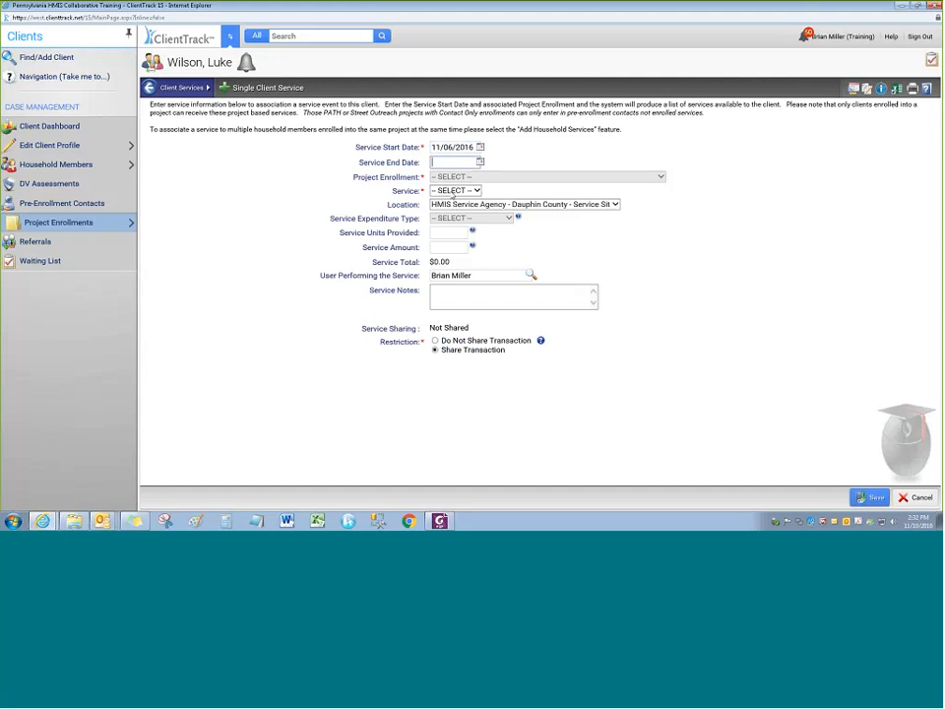
click(492, 177)
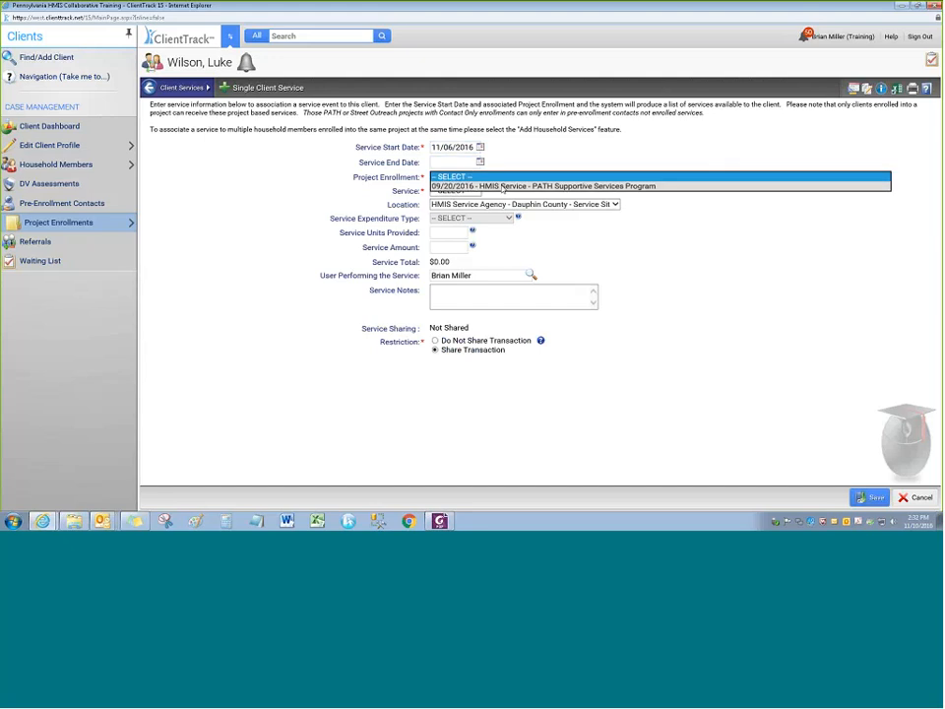
click(501, 186)
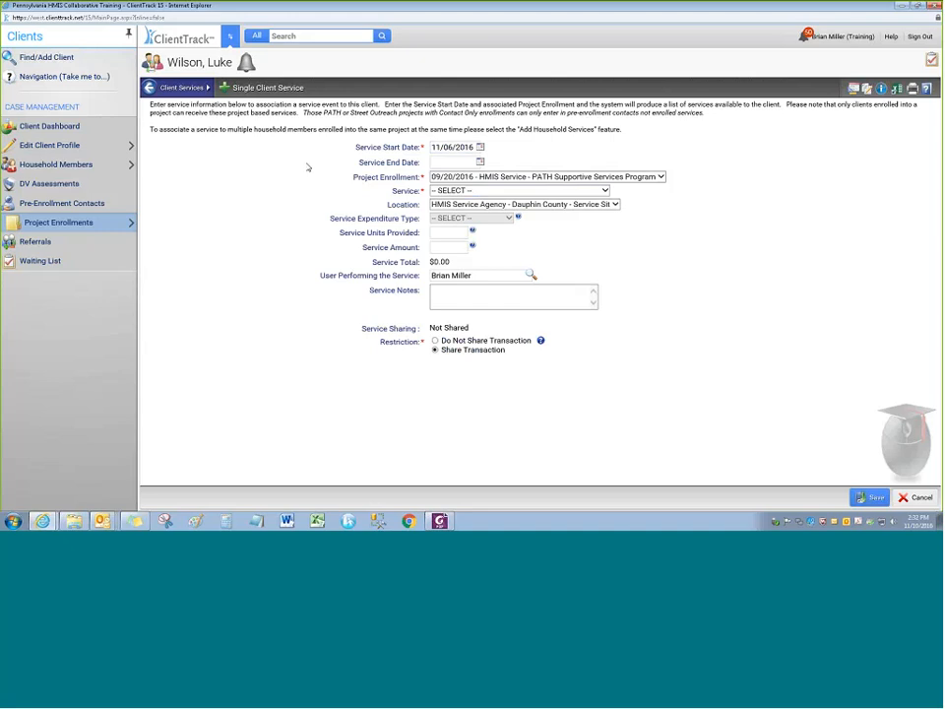
click(604, 190)
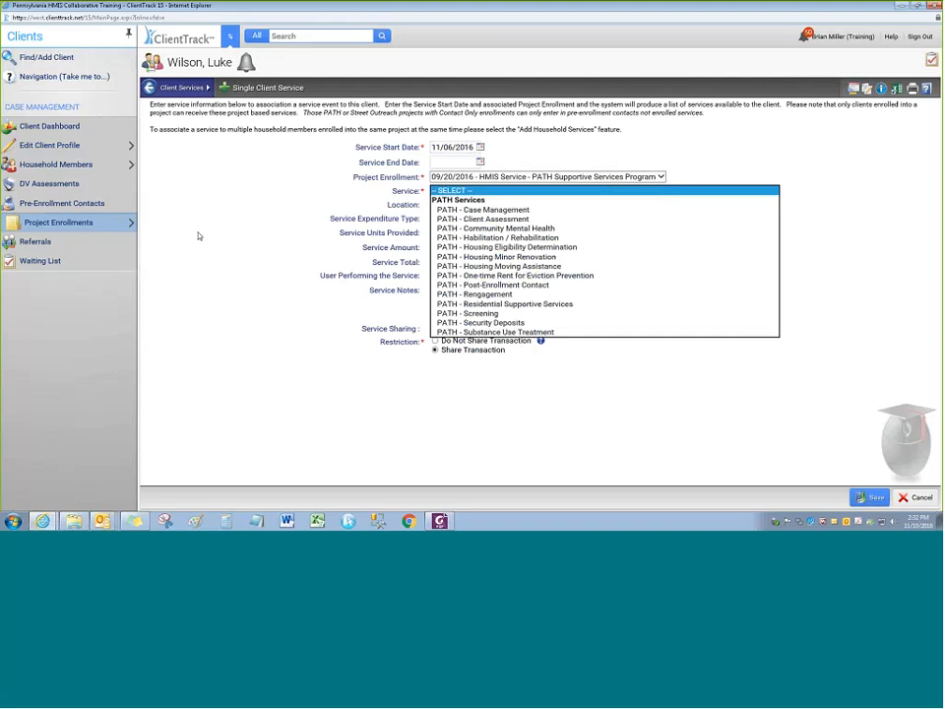
Save PATH - Case Management with an enrollment contact at Place not meant for habitation
click(487, 285)
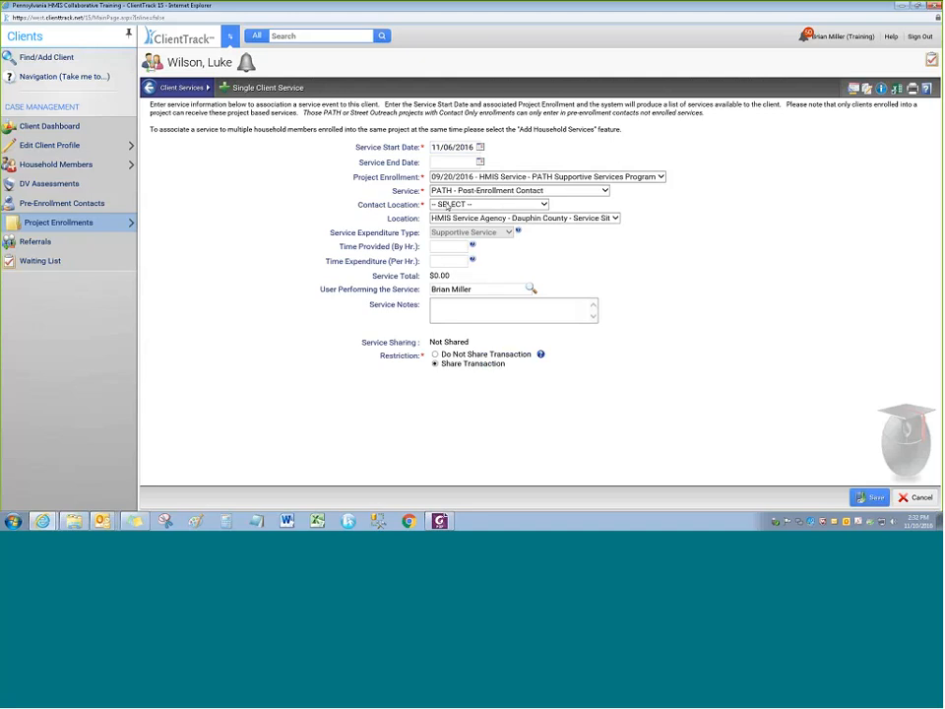
click(445, 193)
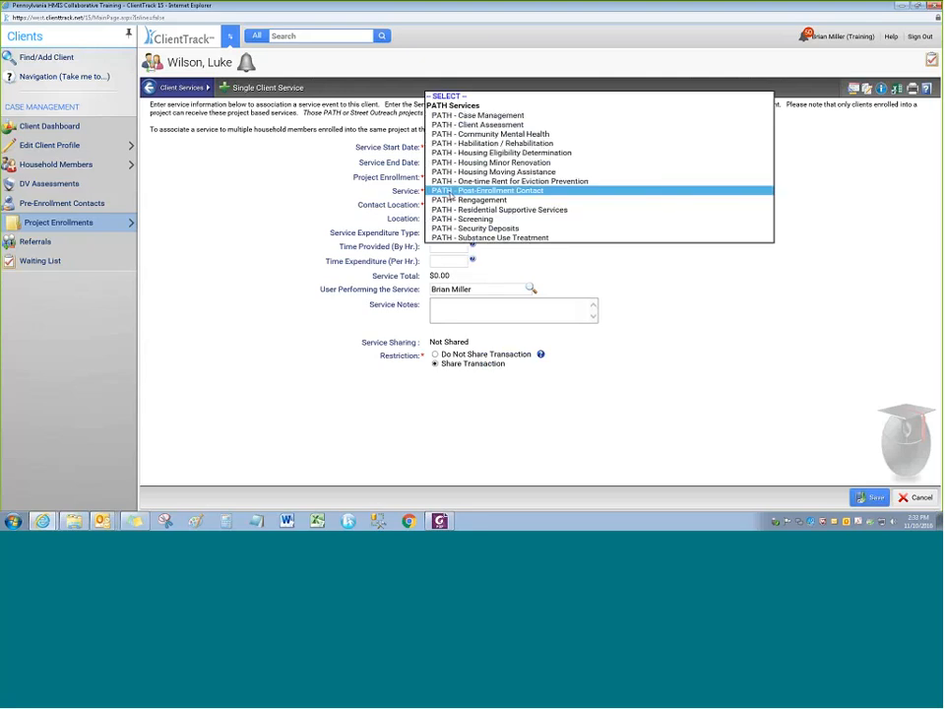
click(455, 116)
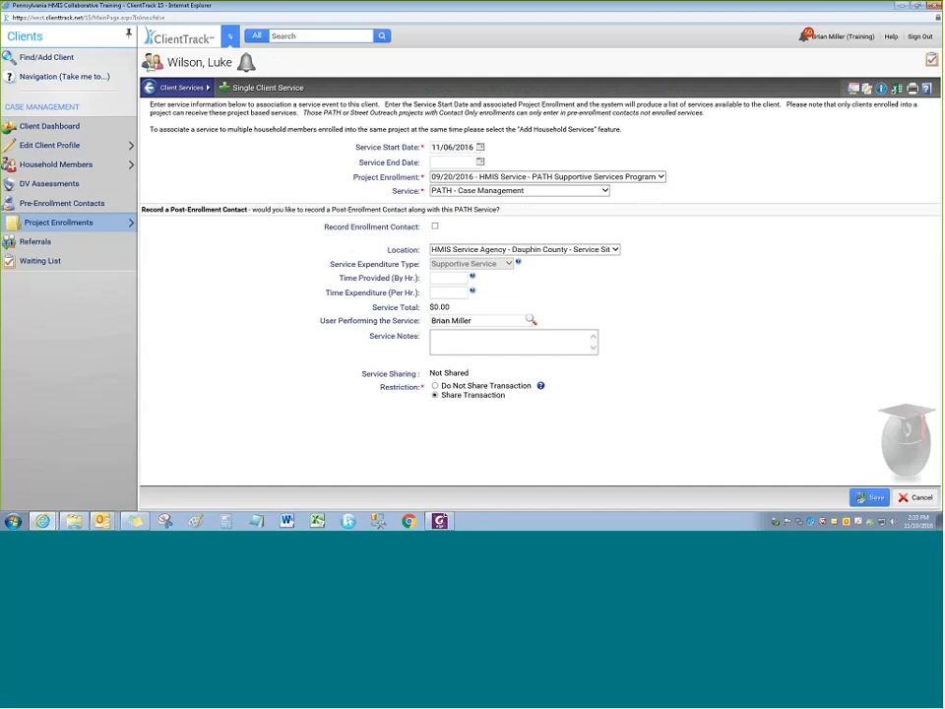
click(500, 191)
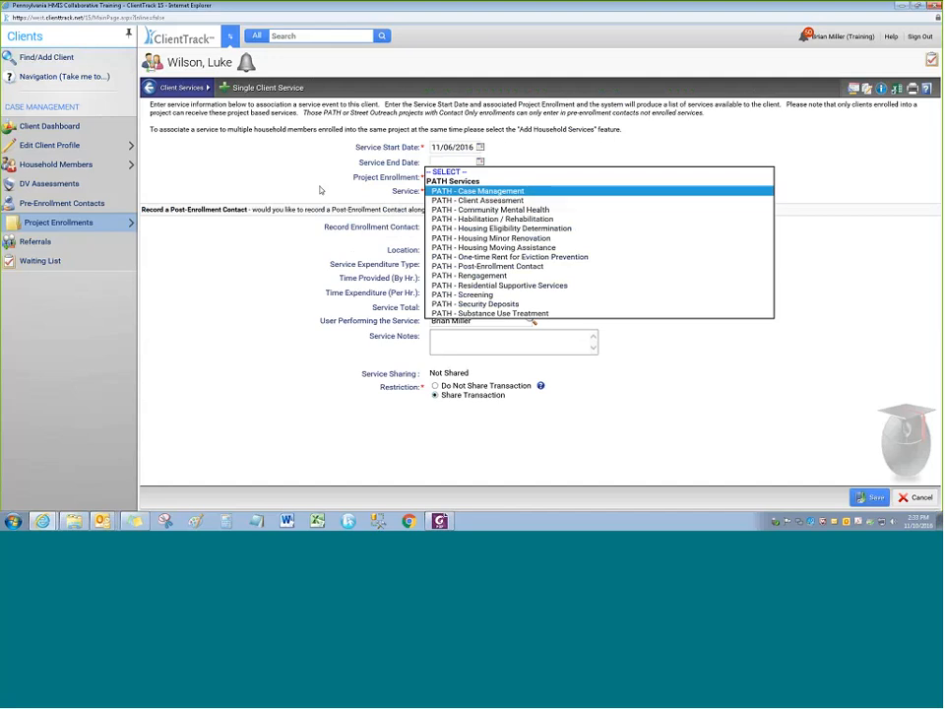
click(189, 237)
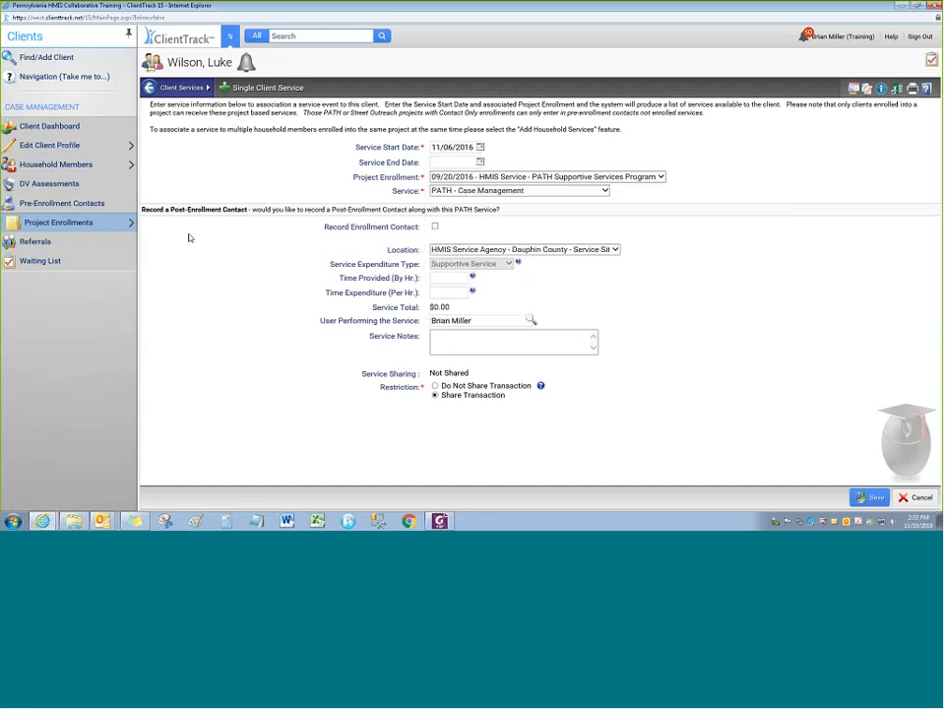
click(435, 227)
click(444, 242)
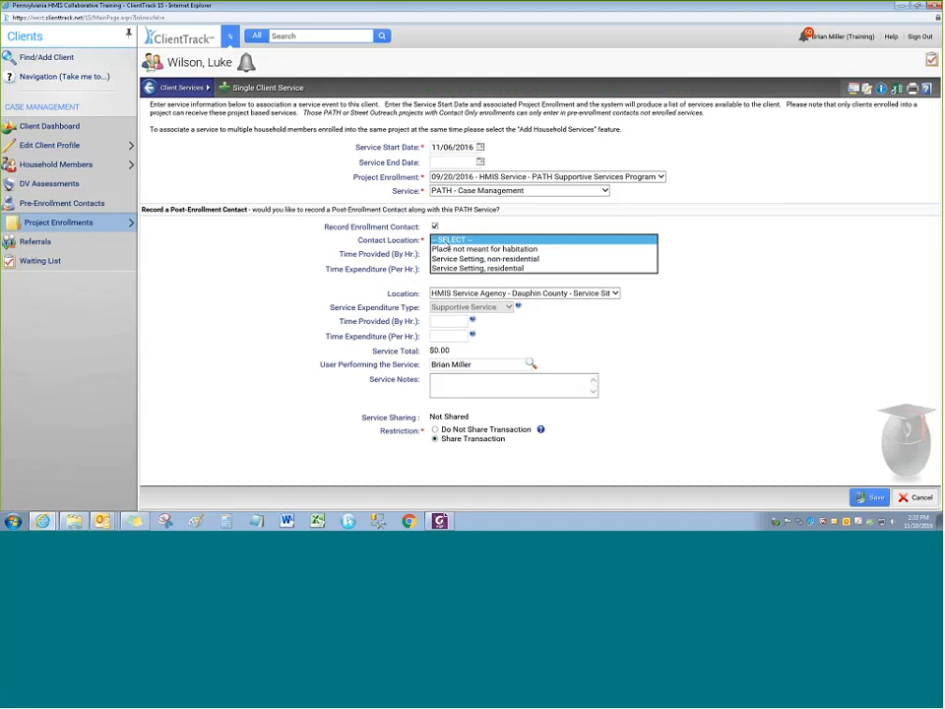
click(446, 248)
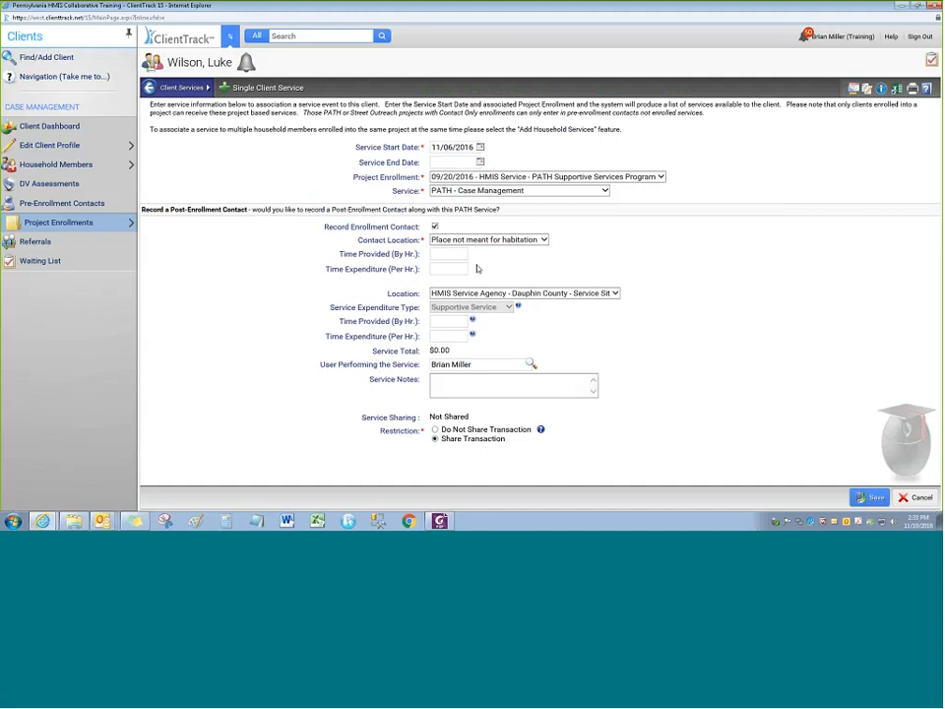
click(869, 498)
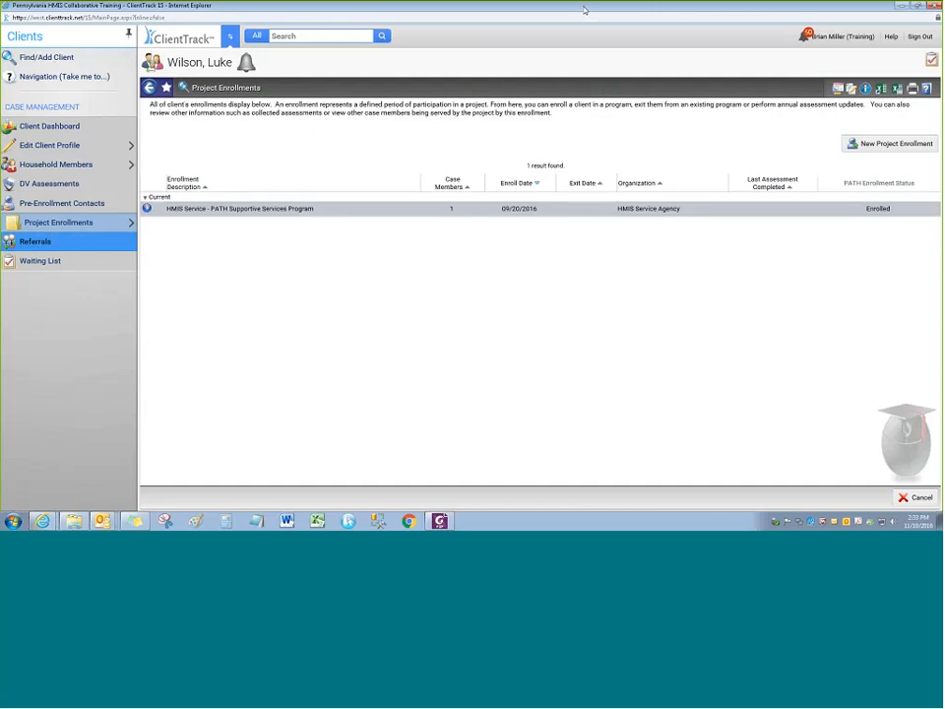
Move from the enrolled services list to the client's Enrolled PATH Referral Services
mouse_move(123, 232)
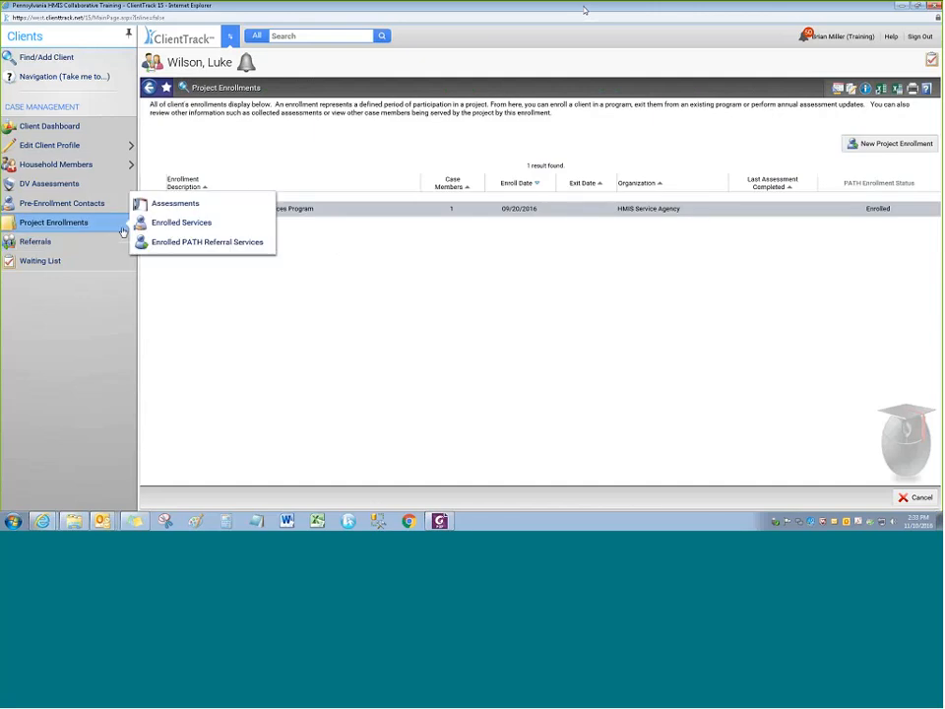
click(182, 222)
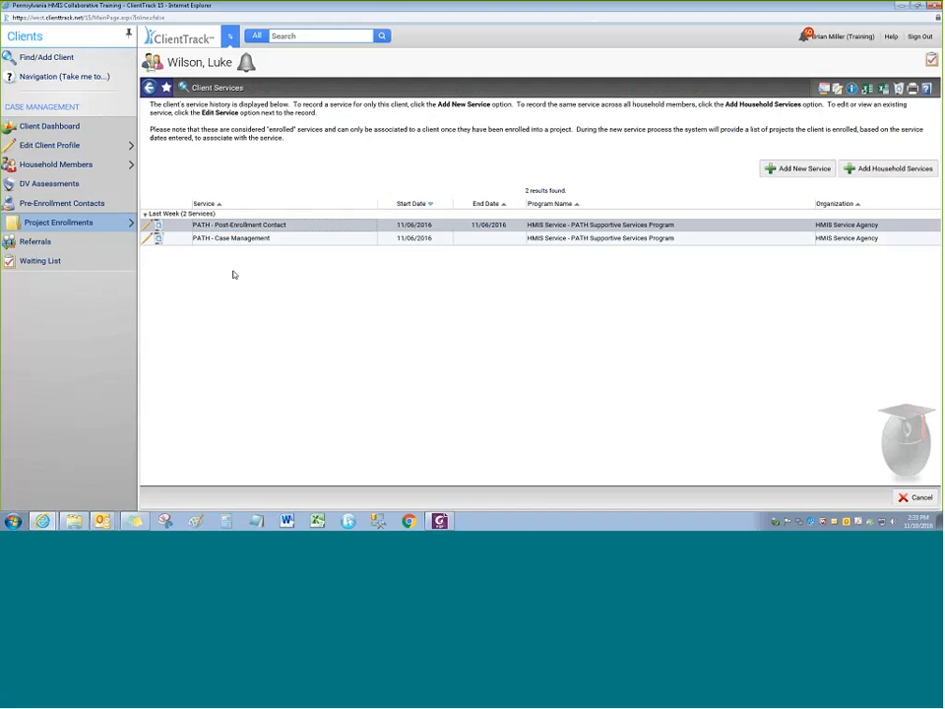
mouse_move(123, 222)
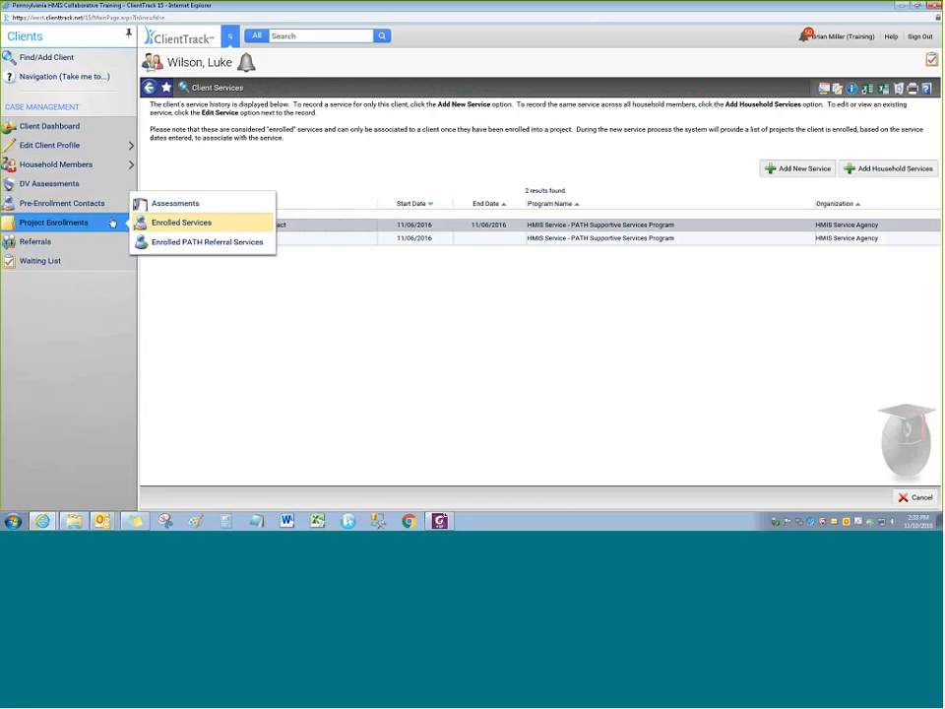
click(208, 245)
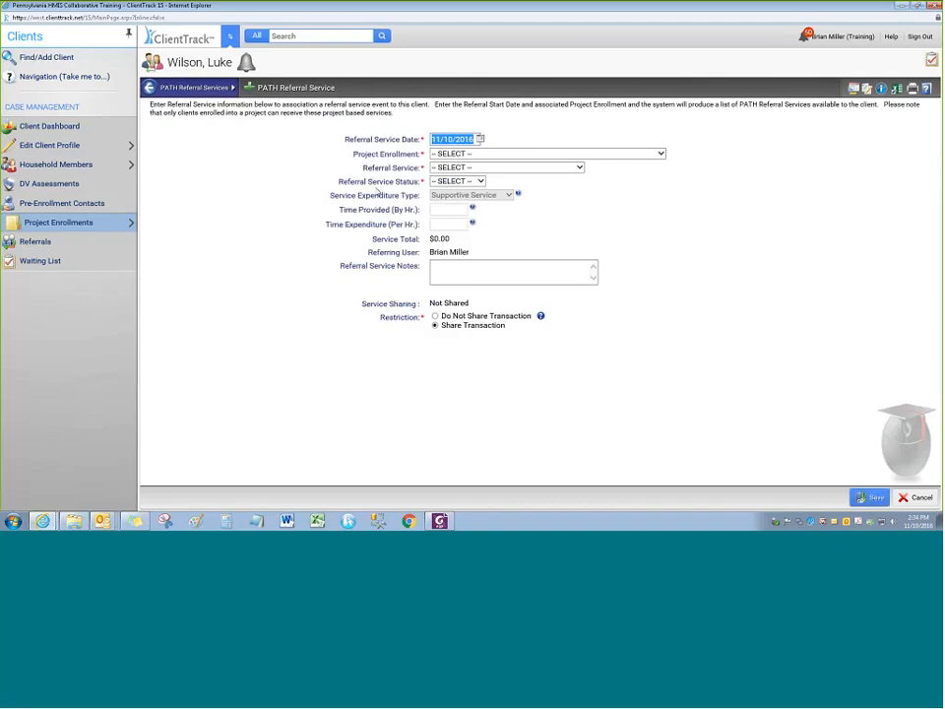
Attach the referral to PATH Supportive Services with service PATH - Community Mental Health
click(447, 139)
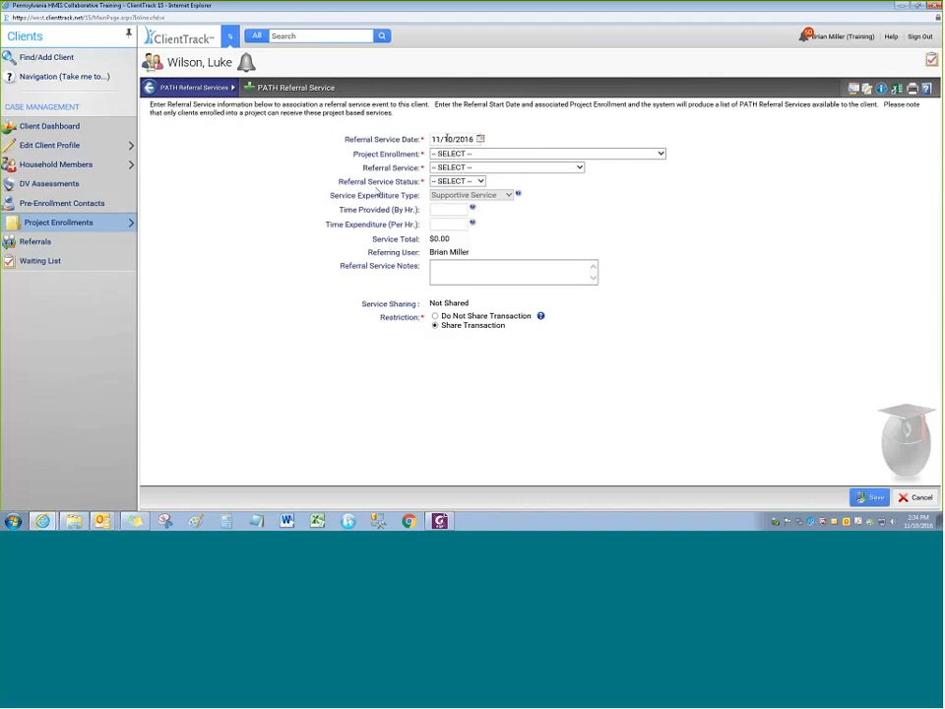
click(465, 154)
click(485, 163)
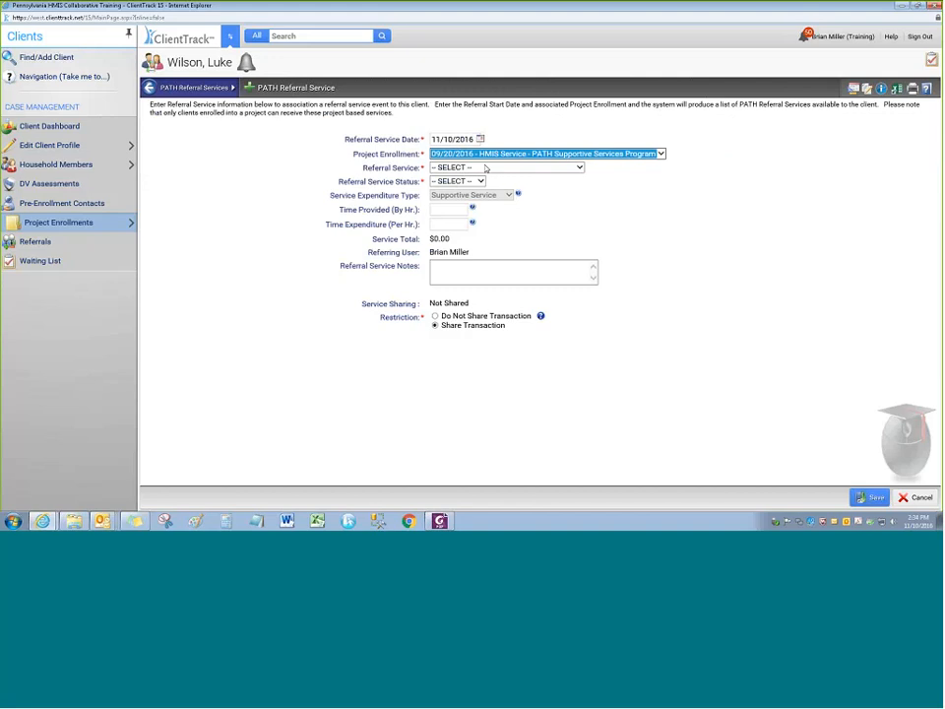
click(486, 169)
click(473, 187)
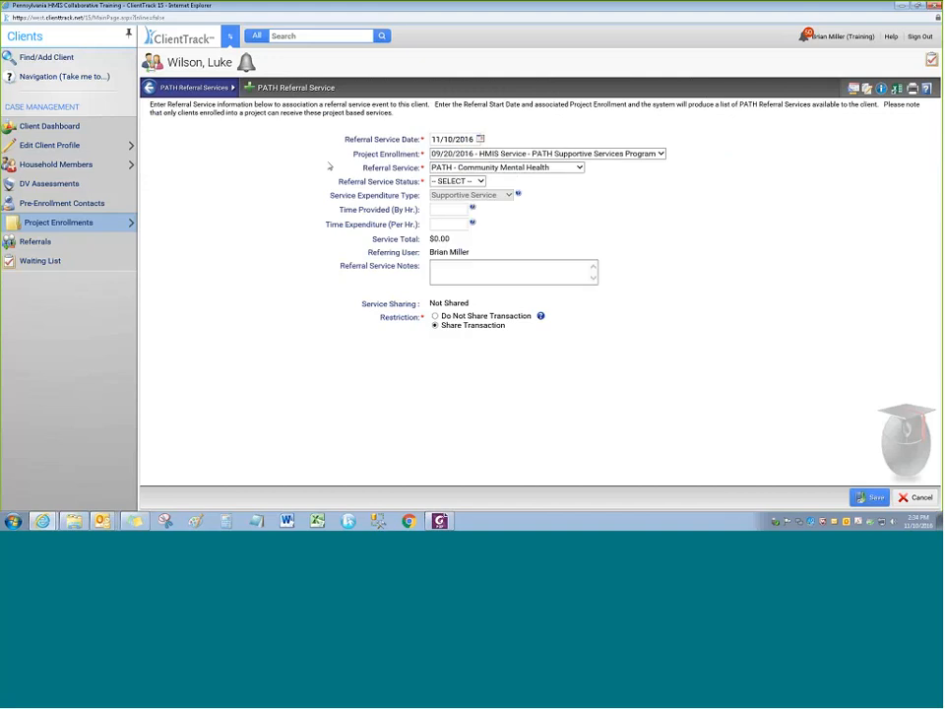
click(462, 169)
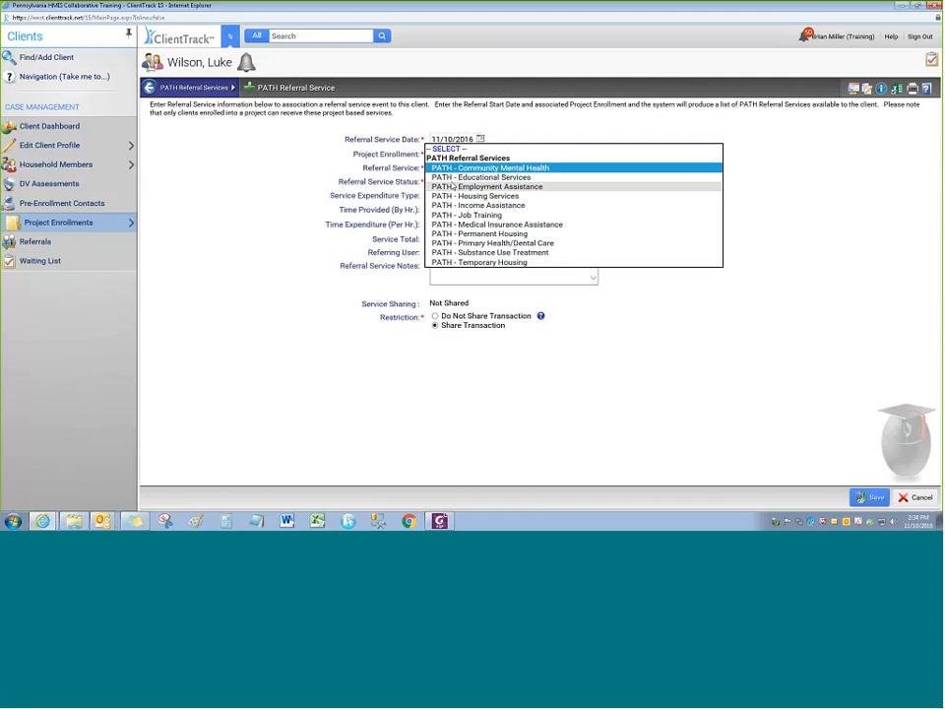
click(455, 168)
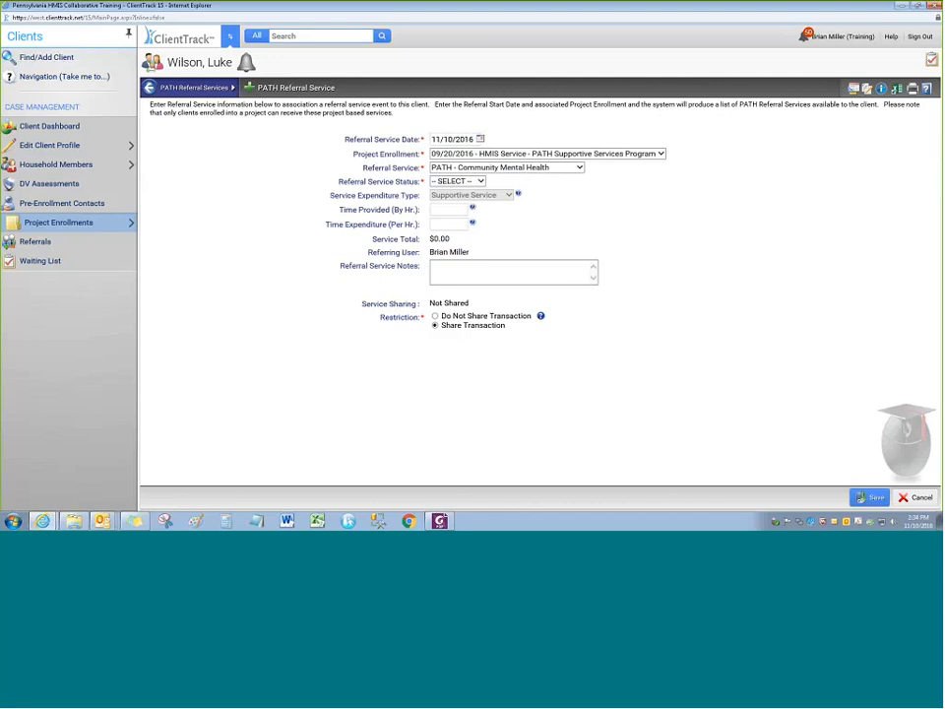
Set the referral status to Unknown and reload the PATH referral services list
click(458, 182)
click(448, 182)
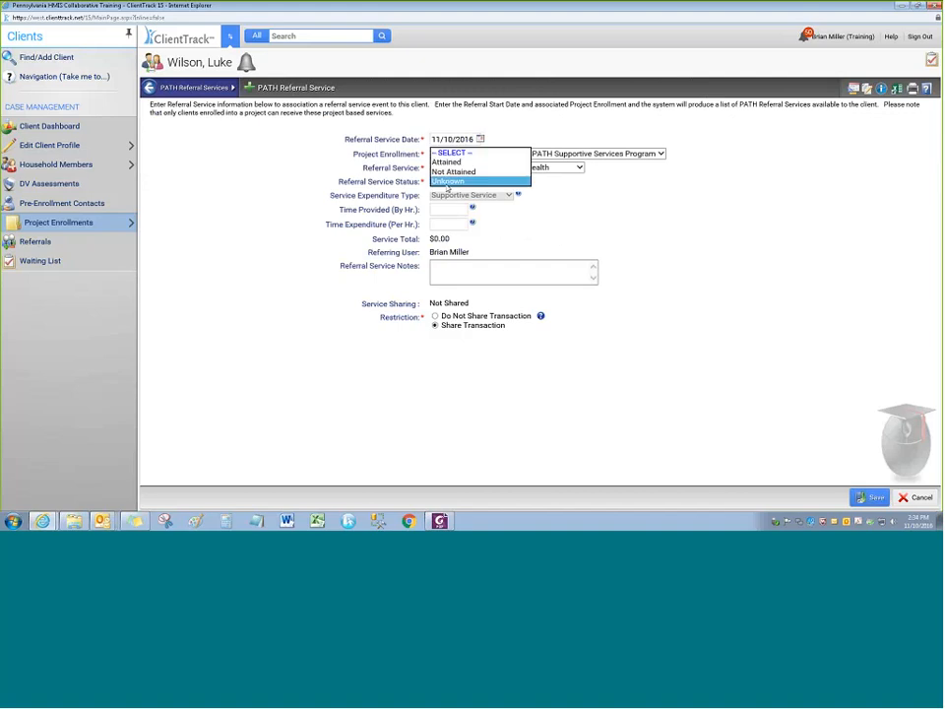
click(446, 161)
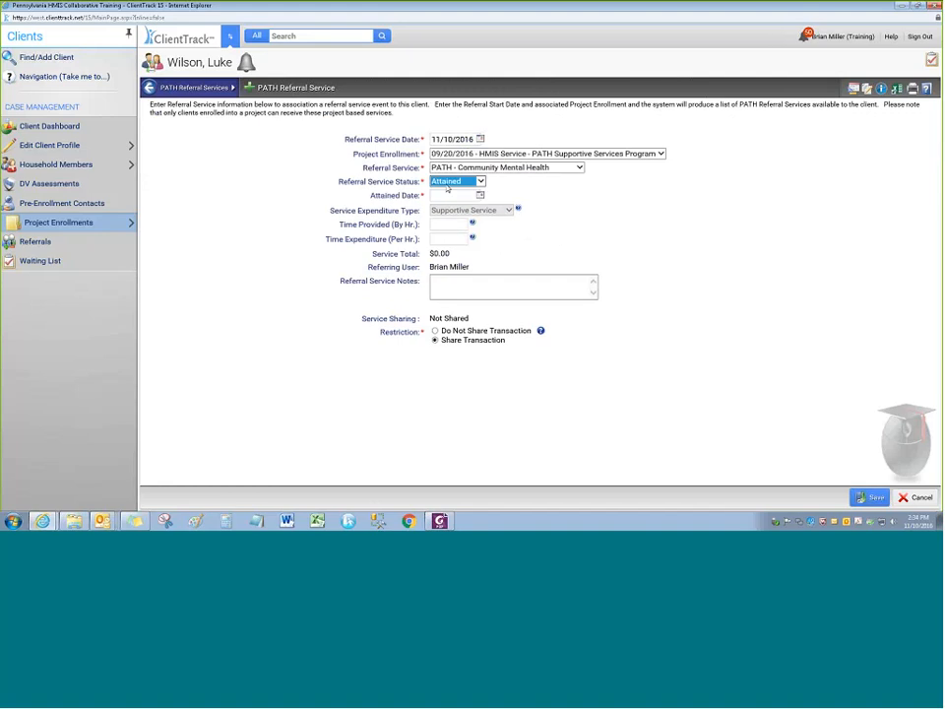
scroll(446, 181, down, 1)
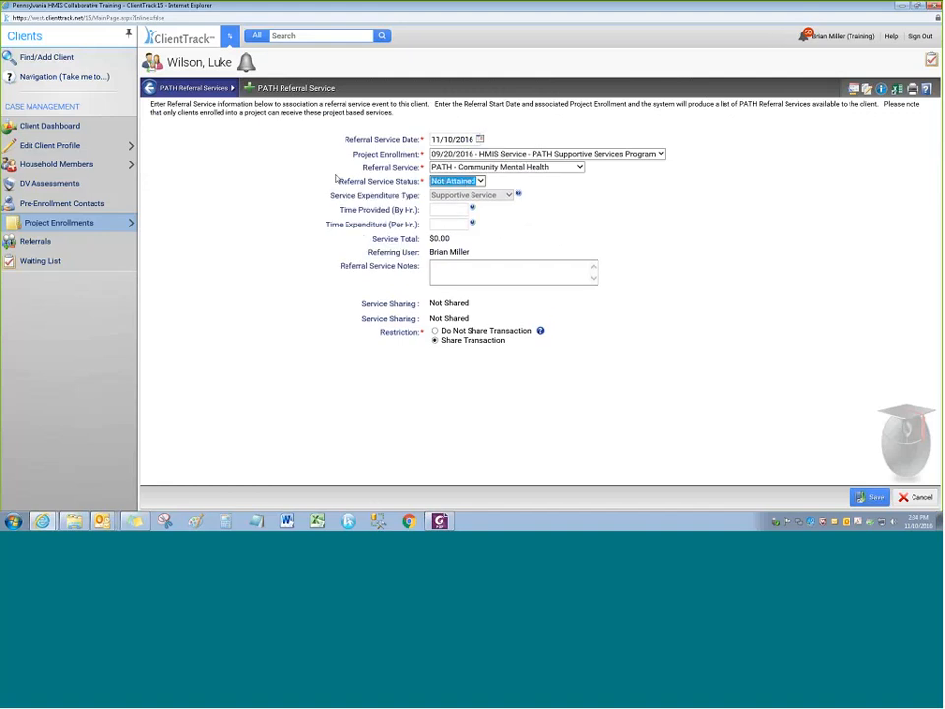
click(444, 182)
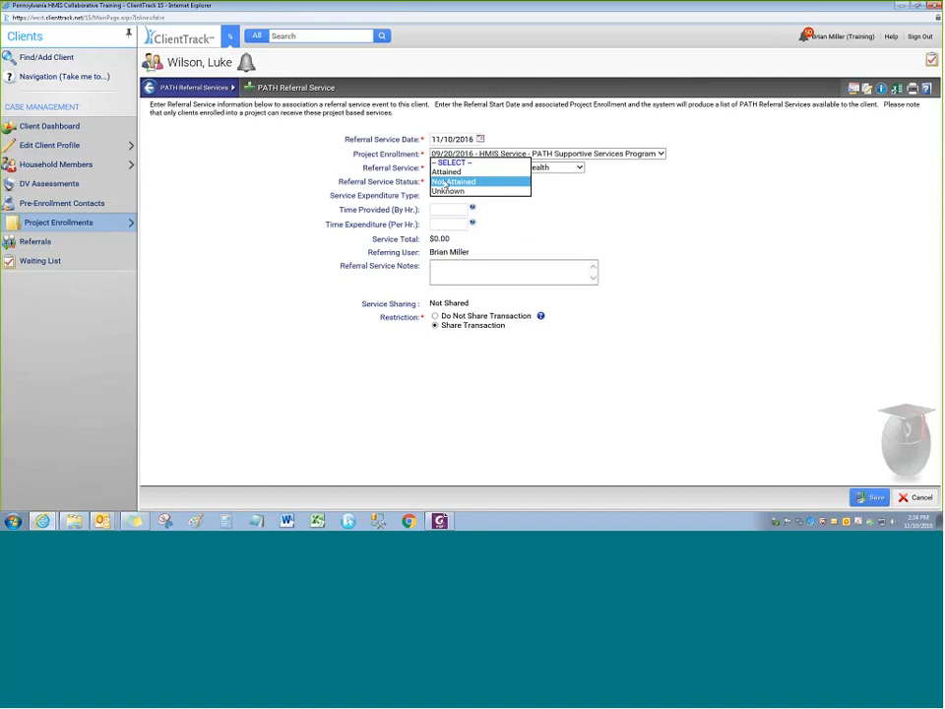
click(448, 190)
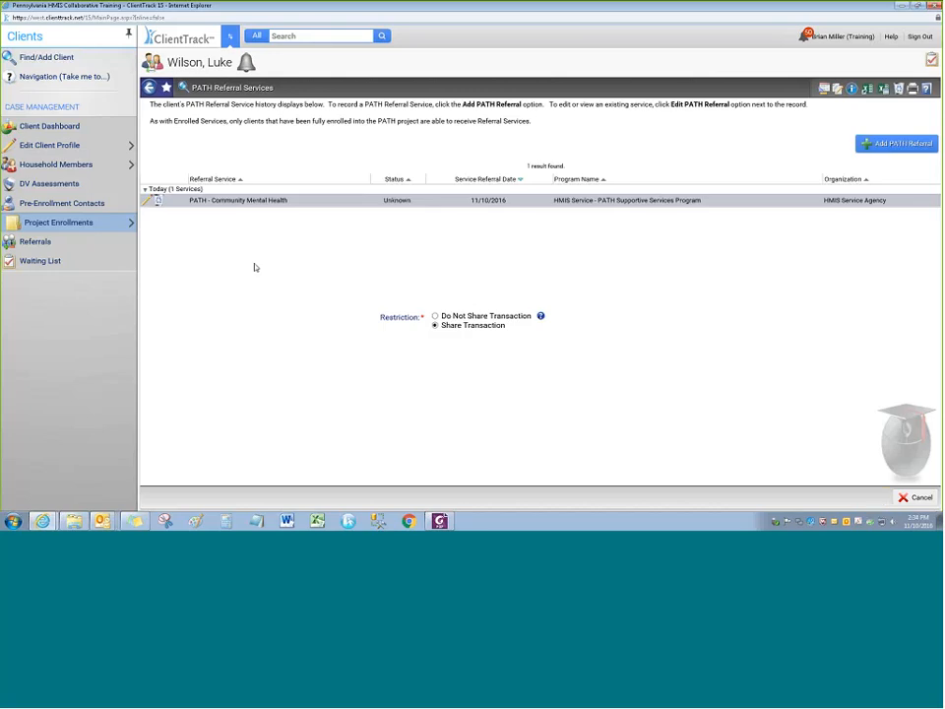
mouse_move(94, 226)
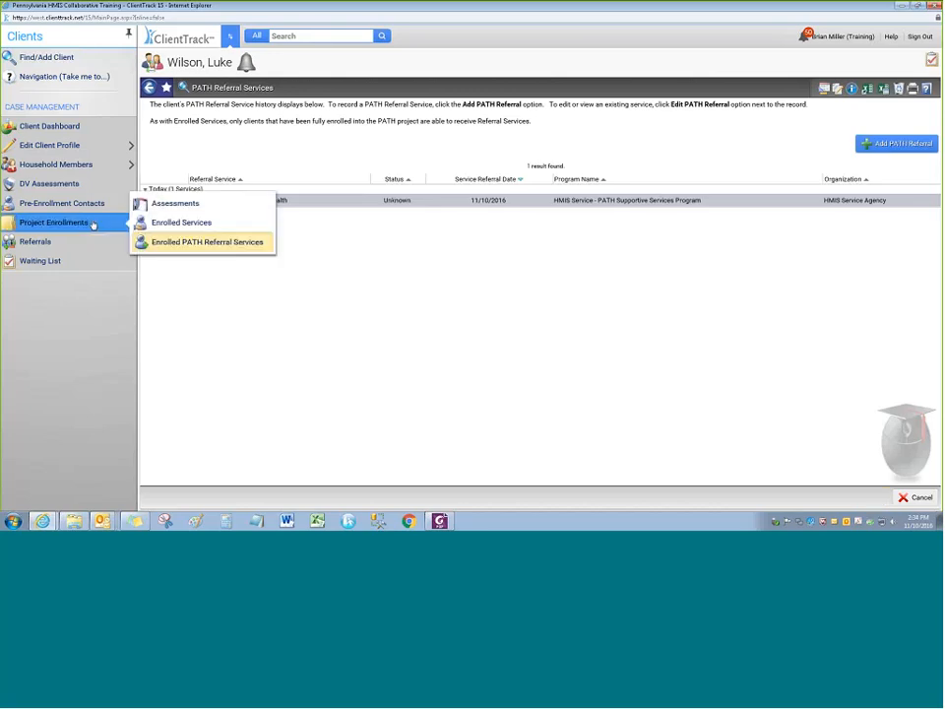
click(206, 243)
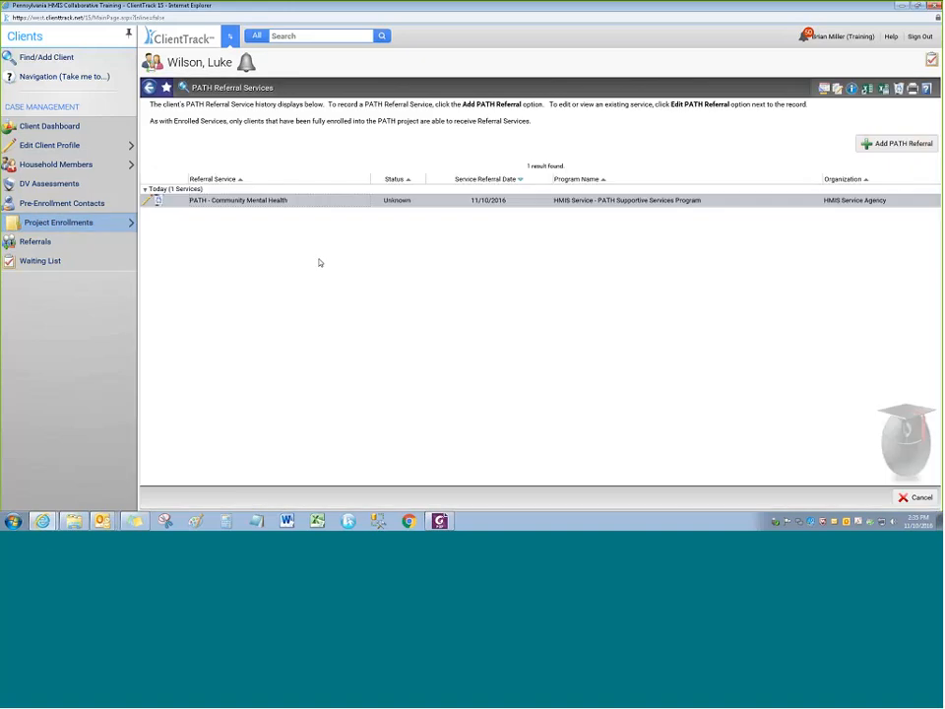
mouse_move(80, 222)
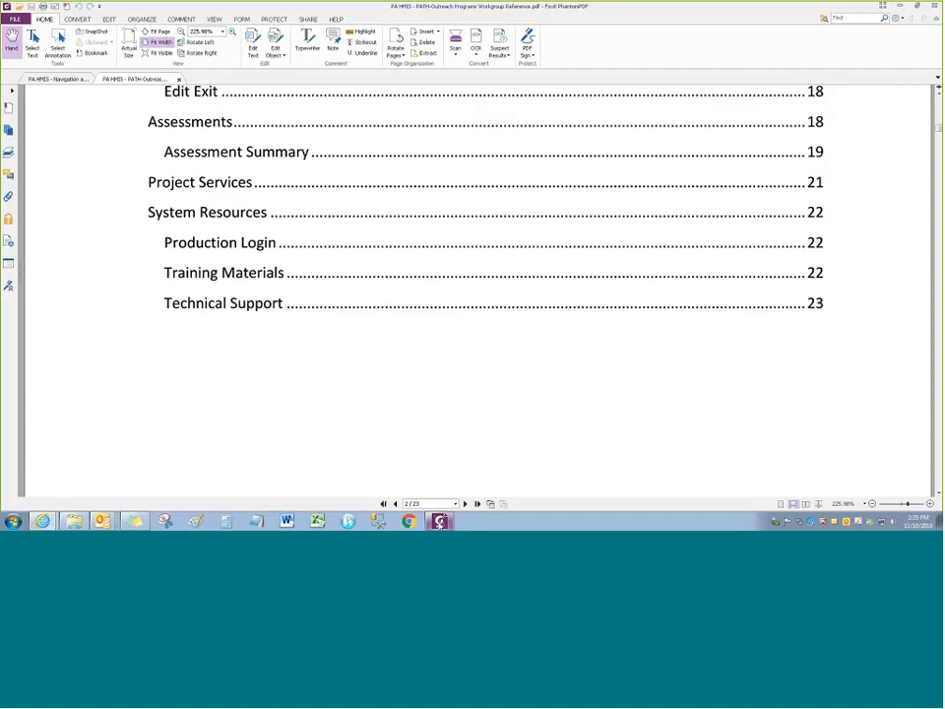
scroll(119, 213, up, 1)
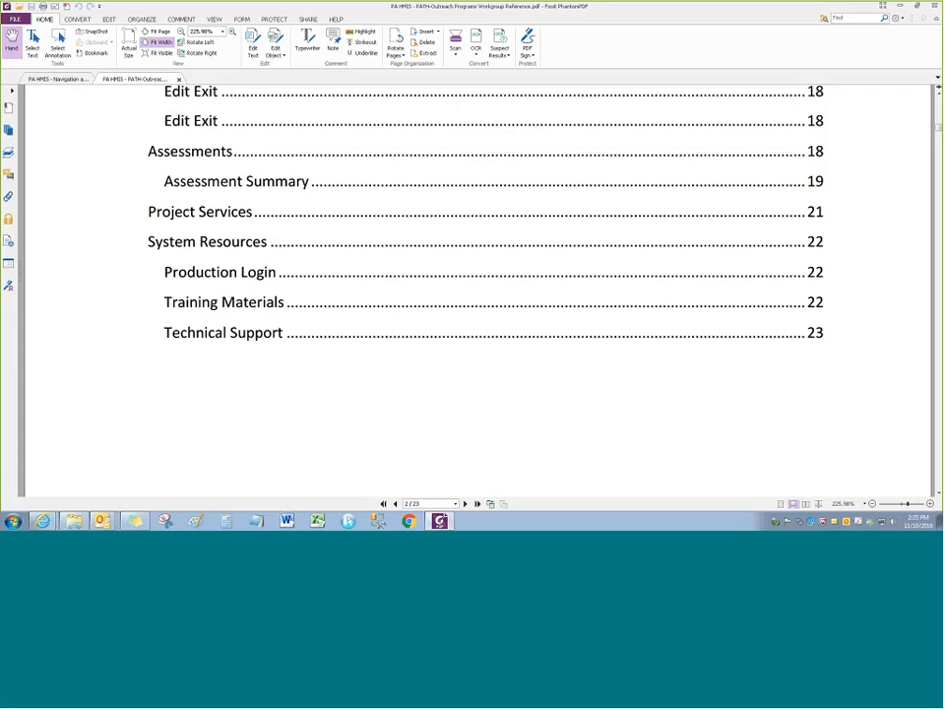
scroll(477, 290, up, 1)
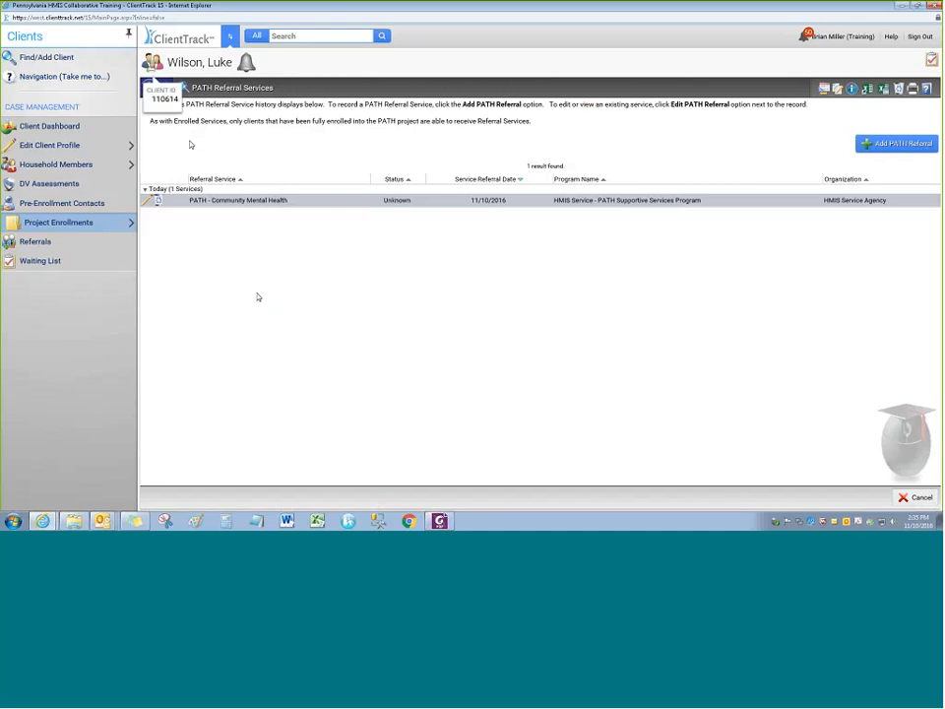
Switch to the Home workspace and open System Documents, showing 49 results
click(232, 38)
click(121, 266)
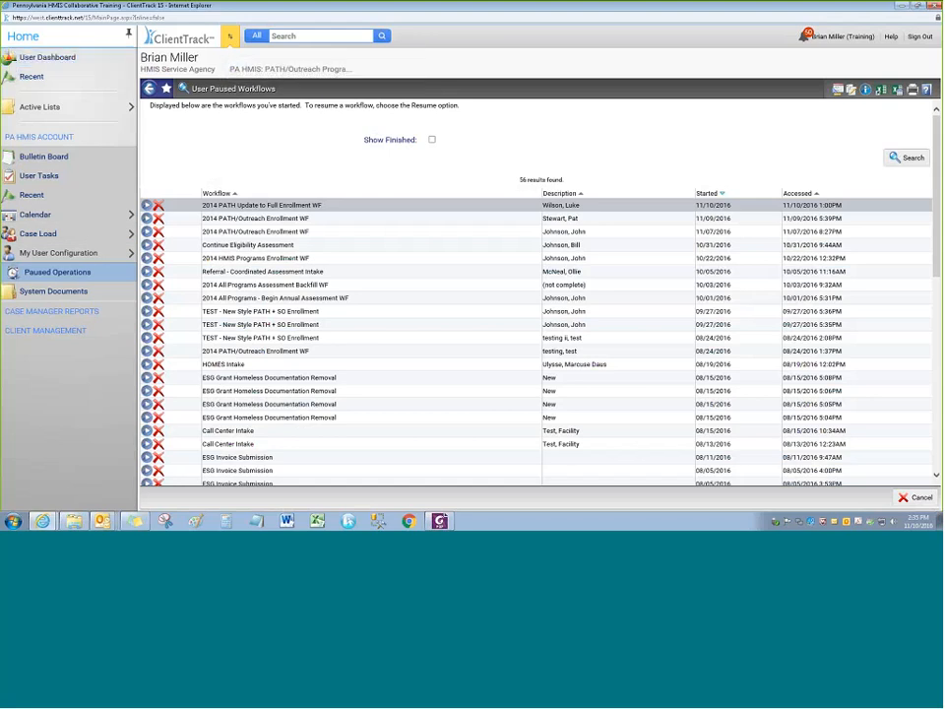
click(34, 291)
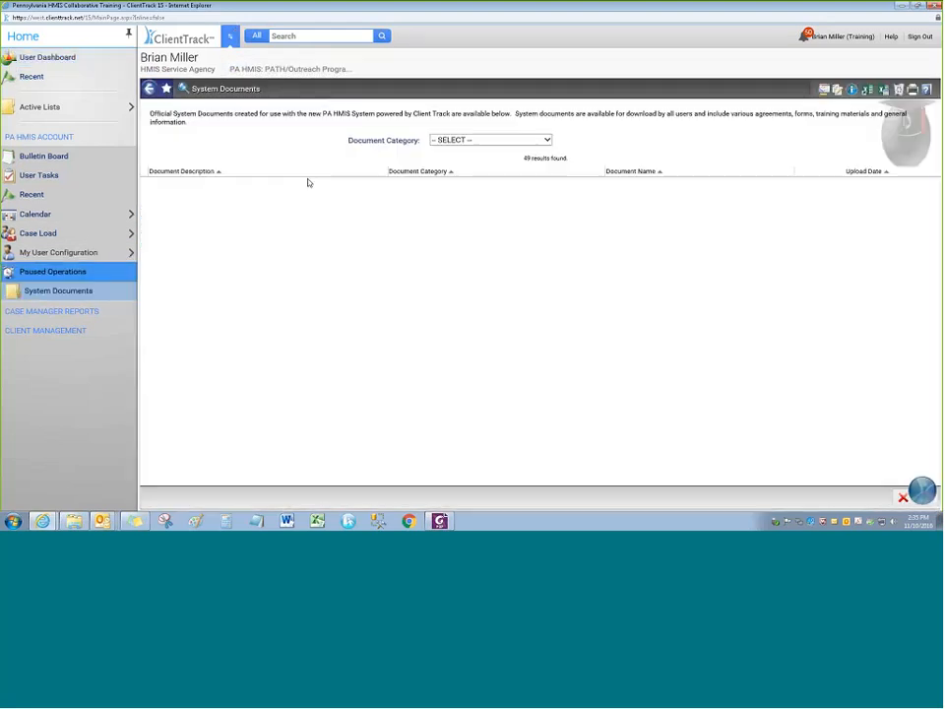
click(479, 141)
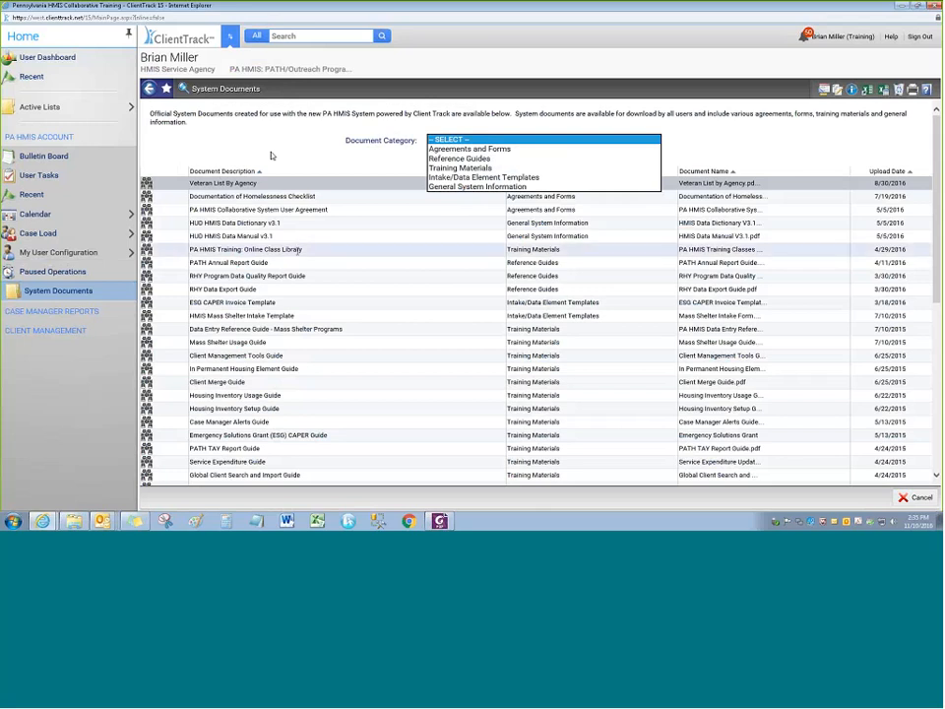
click(272, 156)
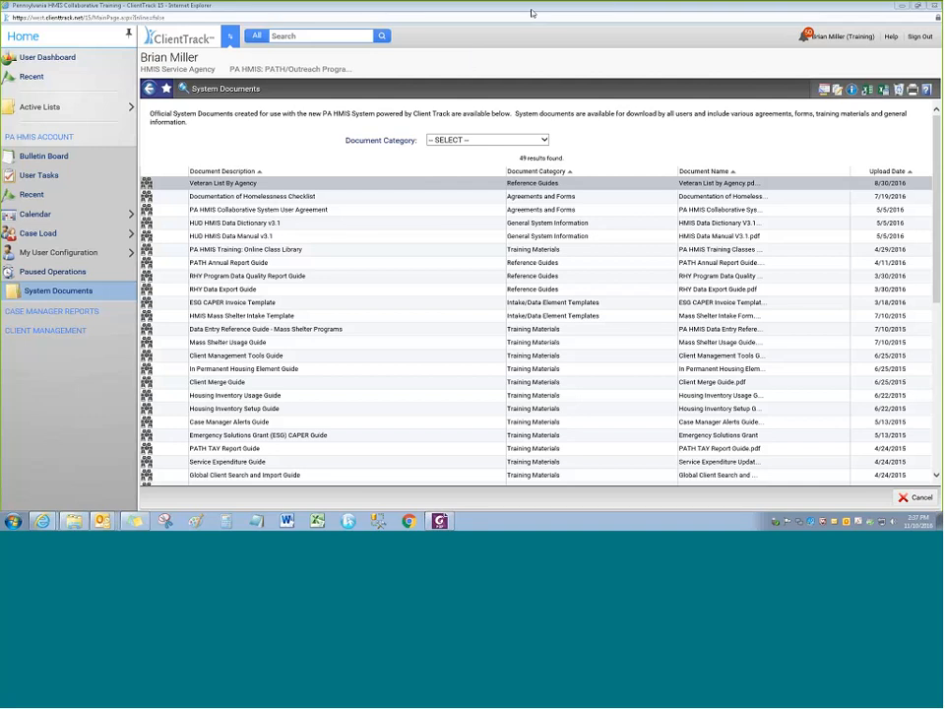
Show the Document Category dropdown's categories, leaving all 49 documents unfiltered
click(454, 140)
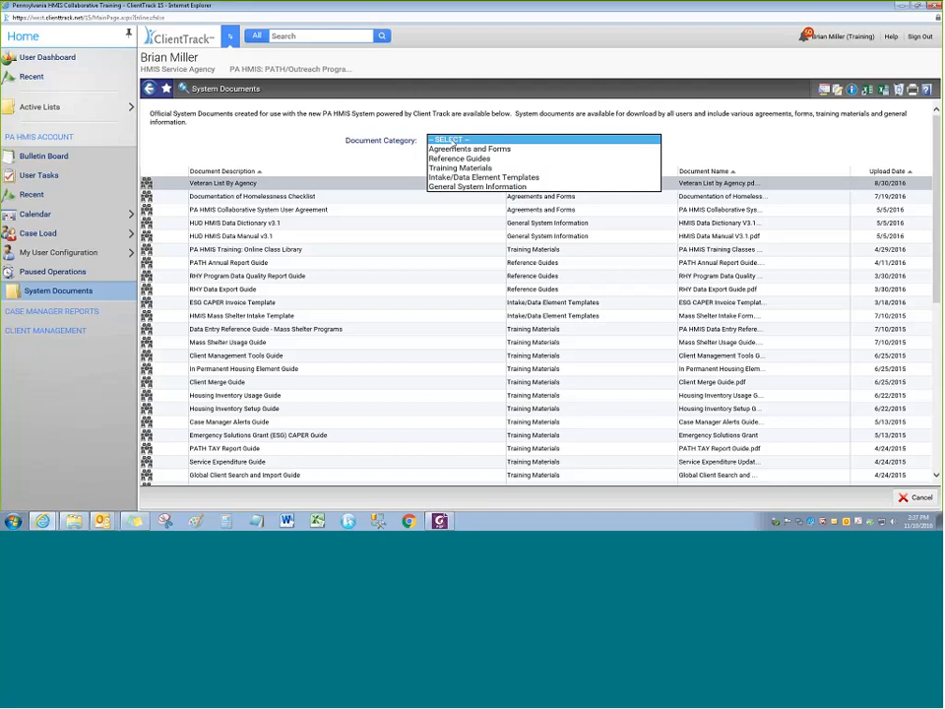
click(533, 15)
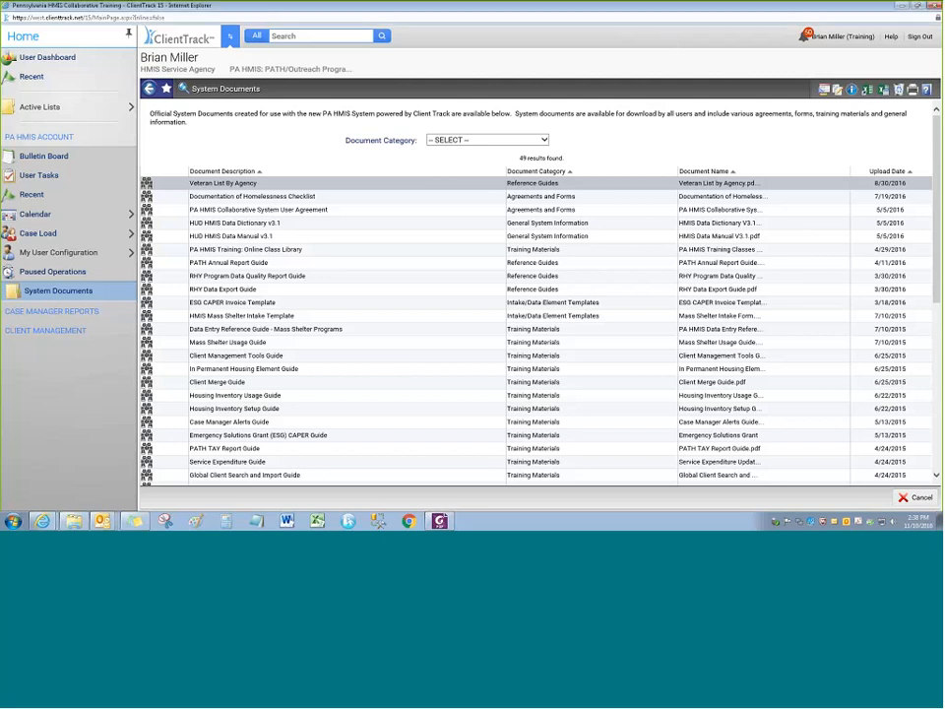
click(489, 140)
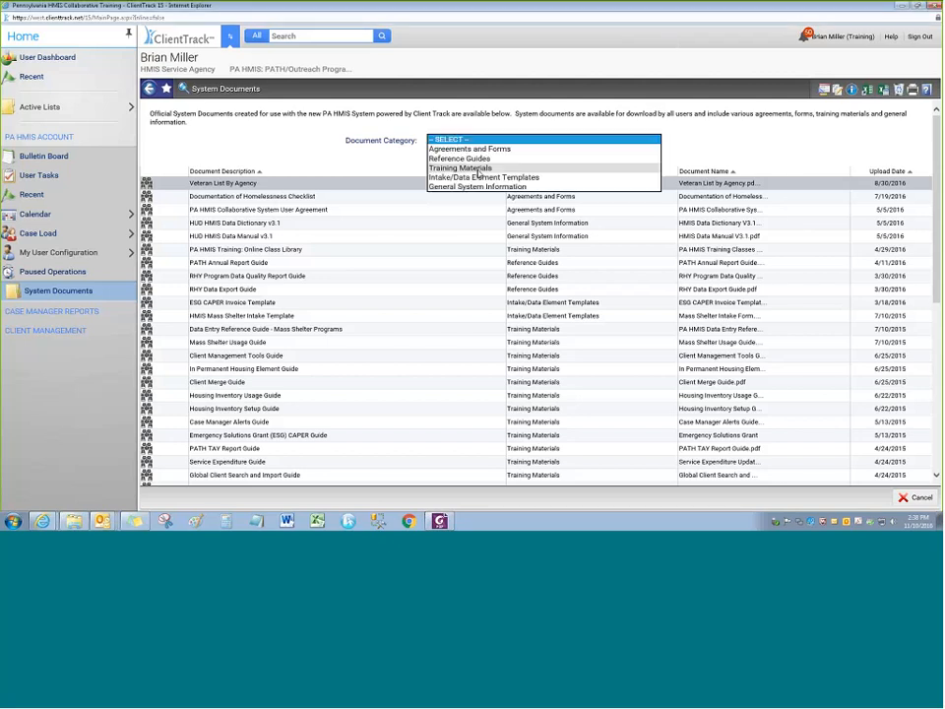
click(475, 168)
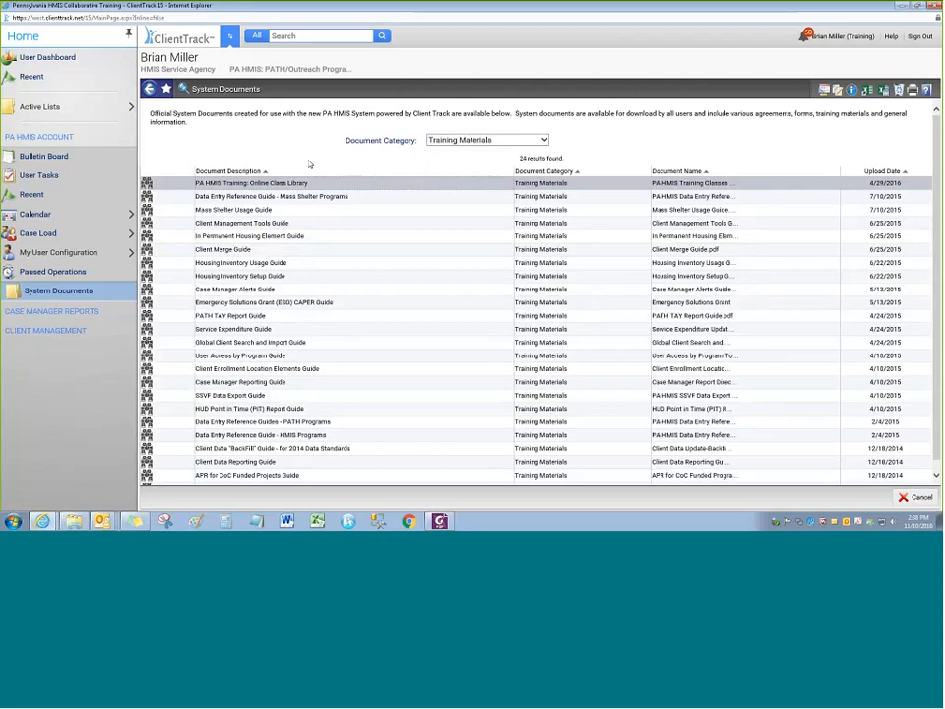
drag(309, 183, 195, 184)
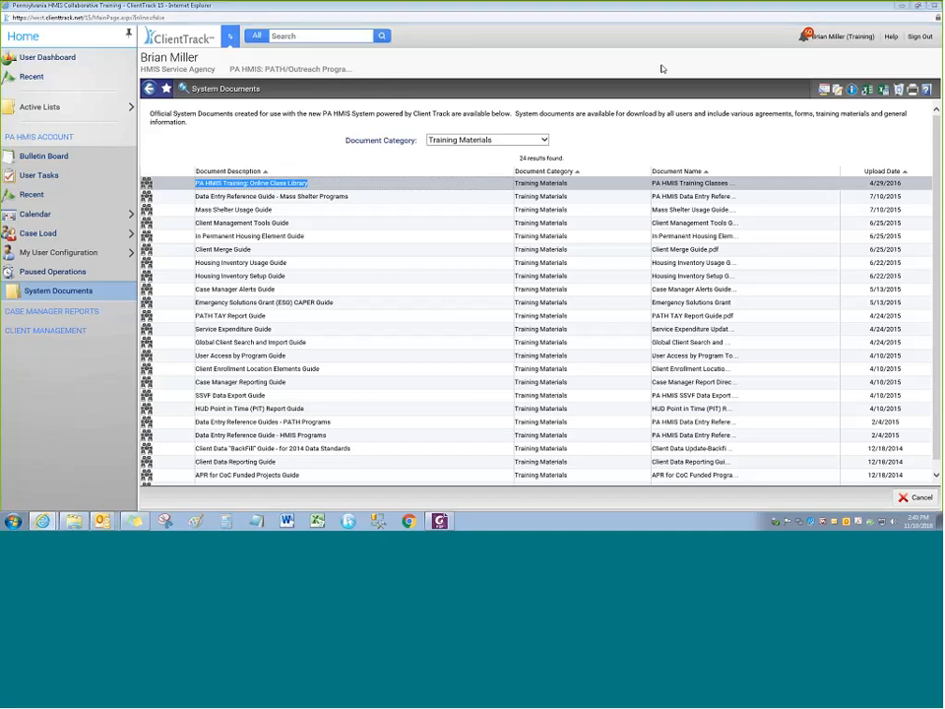
click(719, 119)
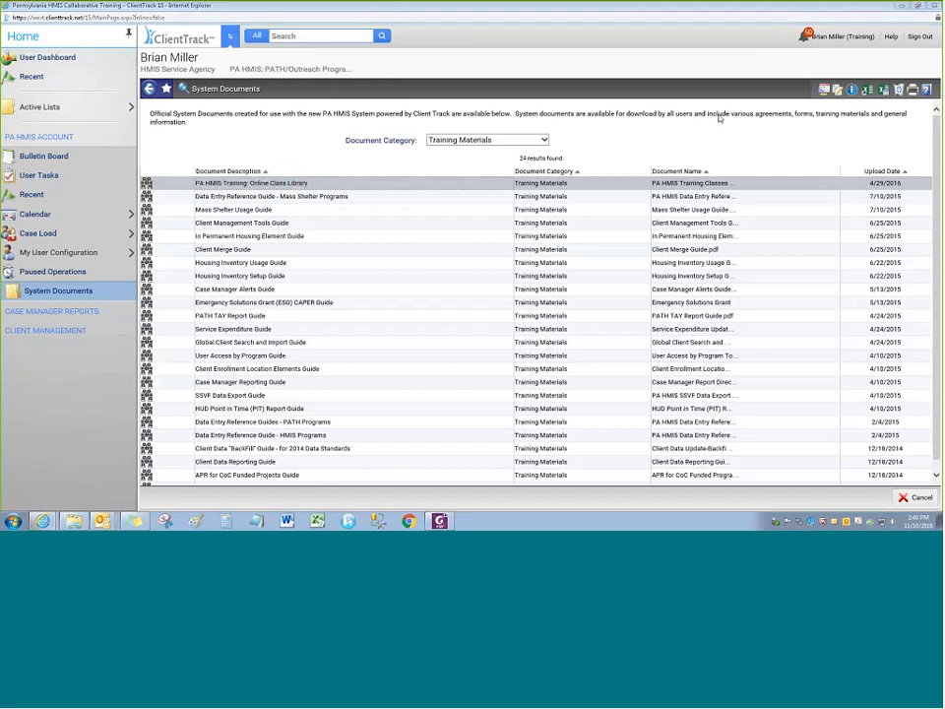